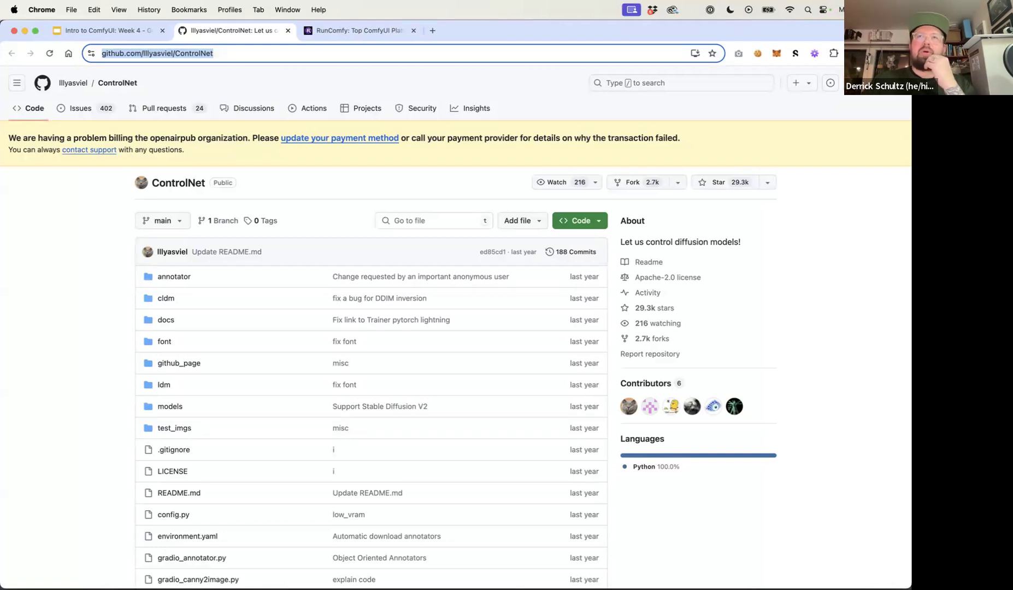
{"action": "left_click", "coordinate": [82, 209]}
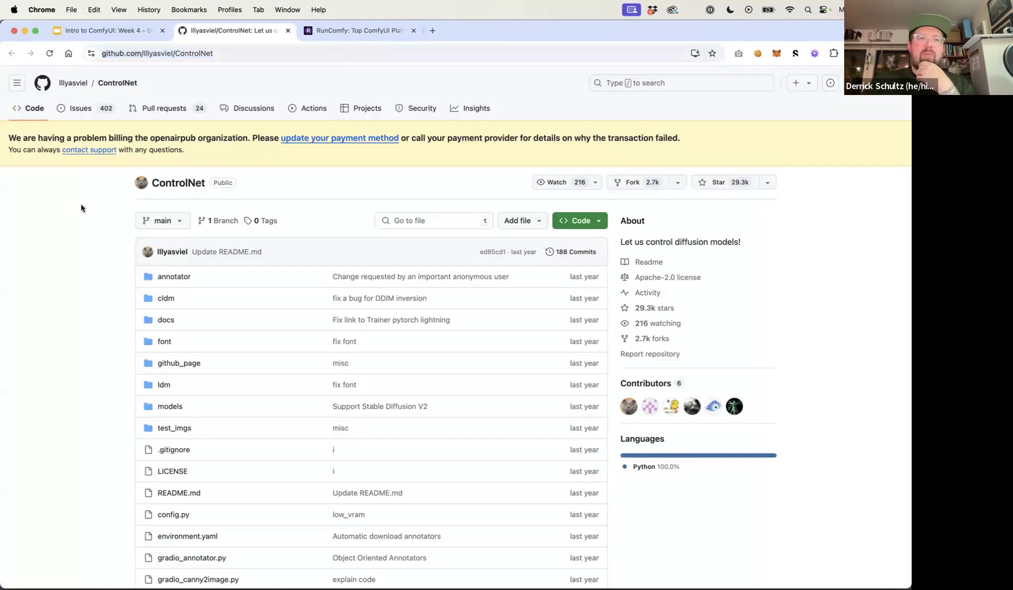
{"action": "double_click", "coordinate": [172, 53]}
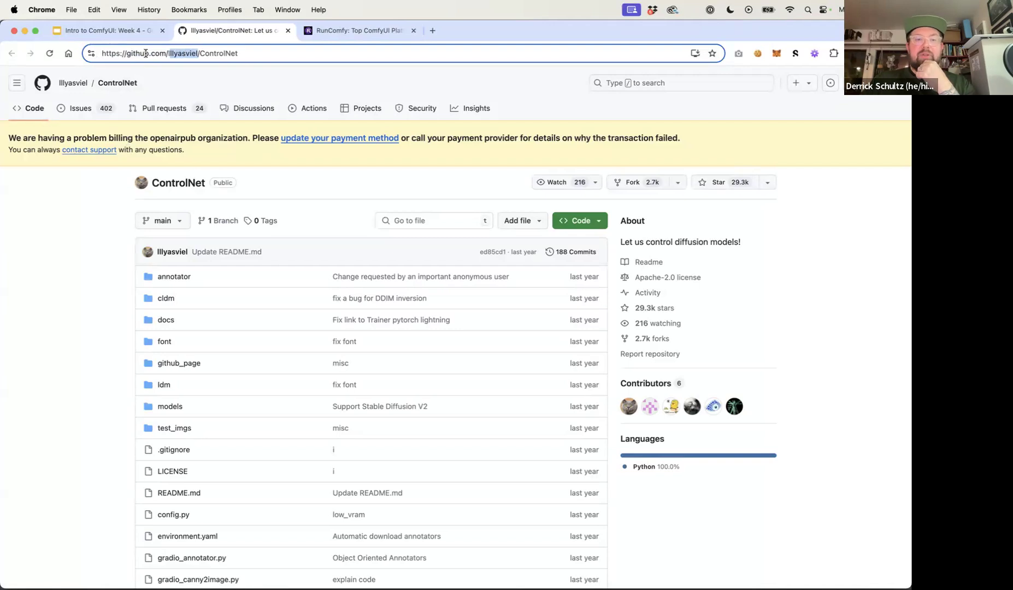
{"action": "left_click", "coordinate": [109, 253]}
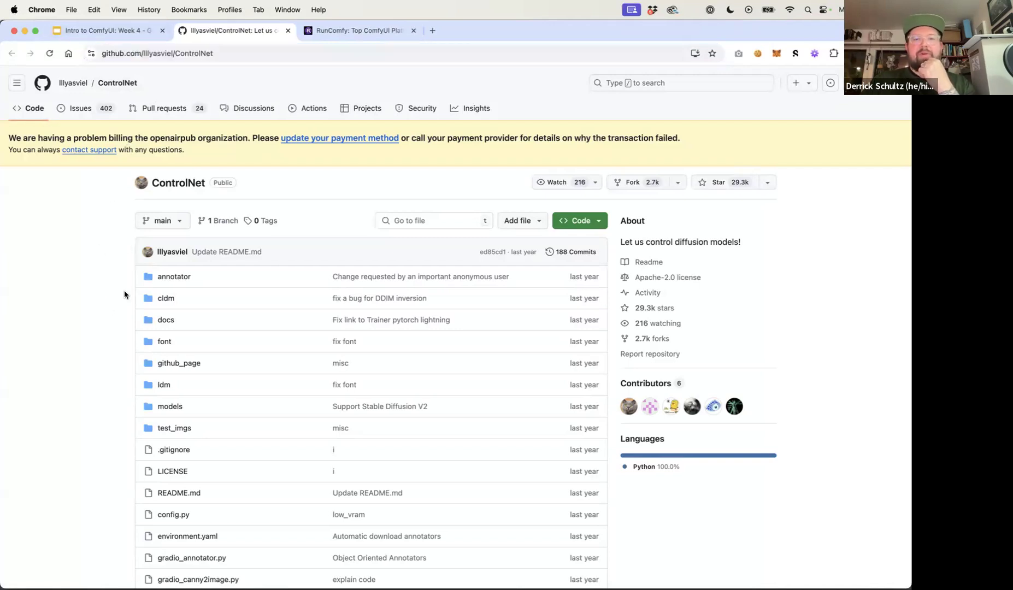
Scroll the ControlNet repository README down to the Stable Diffusion + ControlNet architecture diagram and examine it
{"action": "scroll", "coordinate": [124, 293], "scroll_direction": "down", "scroll_amount": 2}
{"action": "scroll", "coordinate": [124, 294], "scroll_direction": "up", "scroll_amount": 2}
{"action": "scroll", "coordinate": [124, 294], "scroll_direction": "down", "scroll_amount": 15}
{"action": "scroll", "coordinate": [124, 294], "scroll_direction": "up", "scroll_amount": 13}
{"action": "scroll", "coordinate": [124, 295], "scroll_direction": "up", "scroll_amount": 2}
{"action": "scroll", "coordinate": [124, 294], "scroll_direction": "down", "scroll_amount": 15}
{"action": "scroll", "coordinate": [124, 295], "scroll_direction": "down", "scroll_amount": 10}
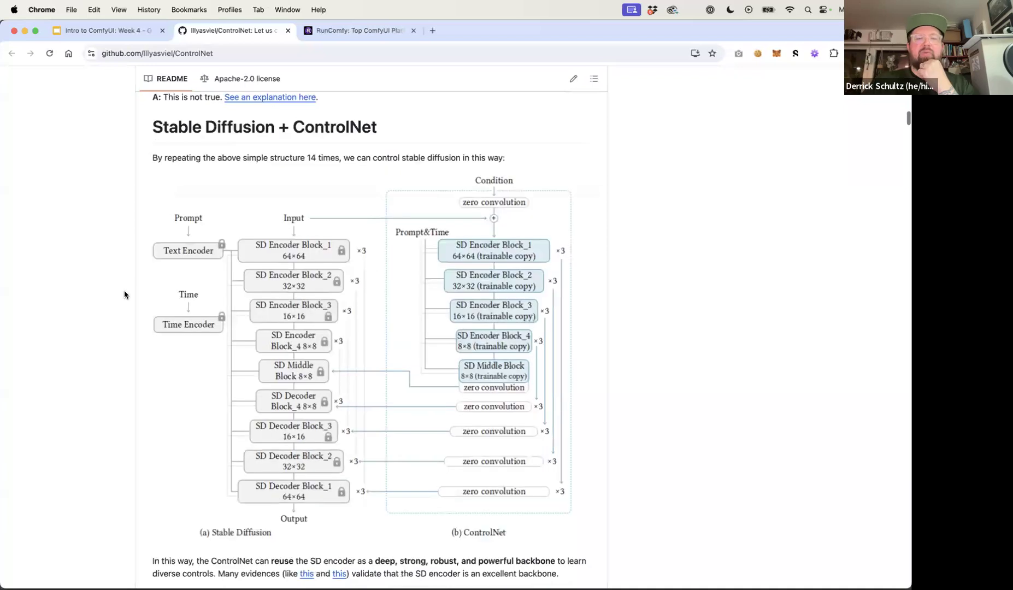
Read through the README's Canny Edge and M-LSD Lines examples and their generated images
{"action": "scroll", "coordinate": [124, 295], "scroll_direction": "down", "scroll_amount": 8}
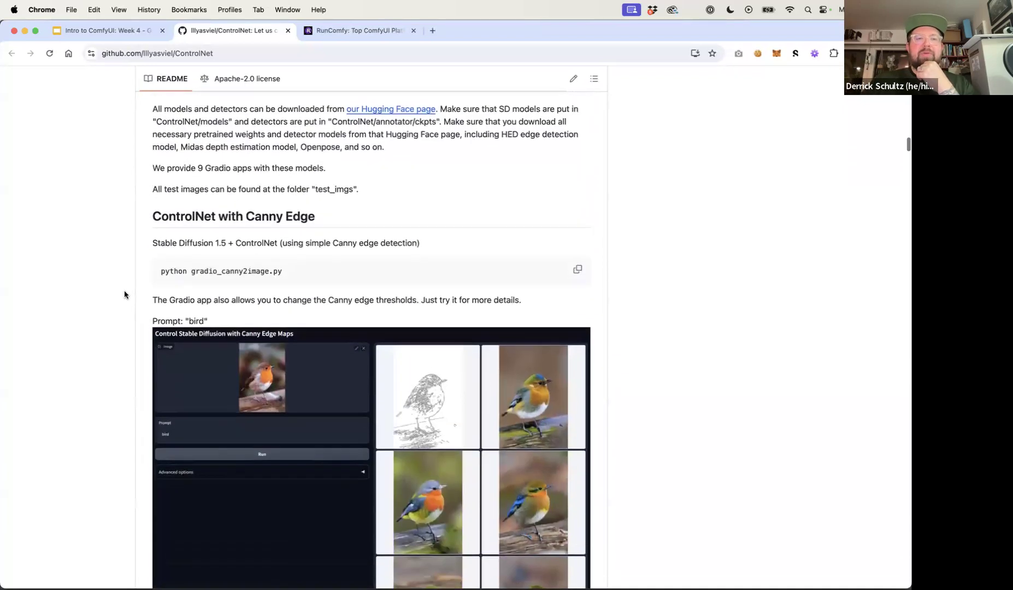
{"action": "scroll", "coordinate": [124, 295], "scroll_direction": "down", "scroll_amount": 2}
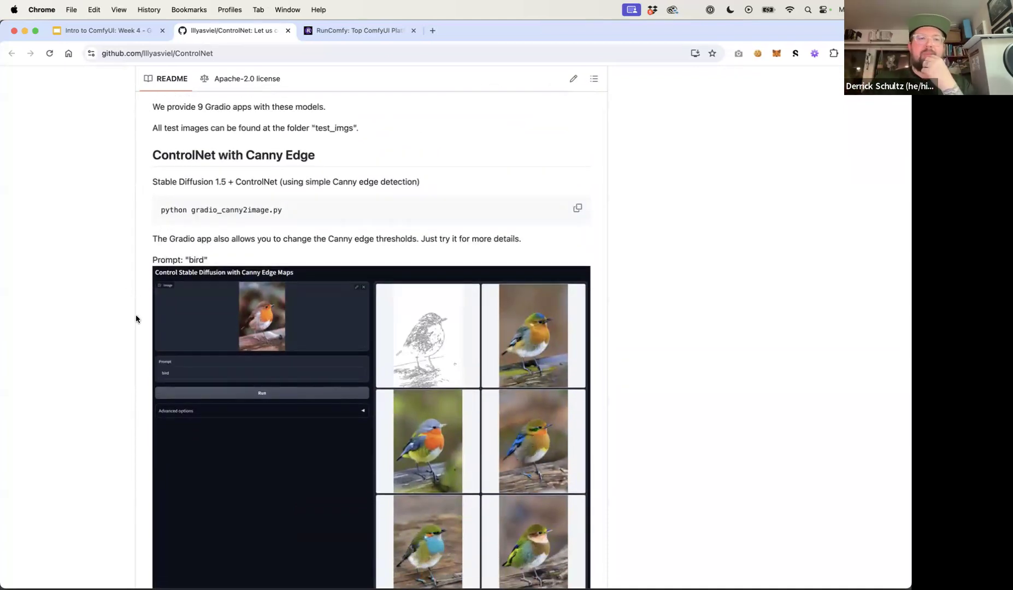
{"action": "scroll", "coordinate": [136, 316], "scroll_direction": "down", "scroll_amount": 3}
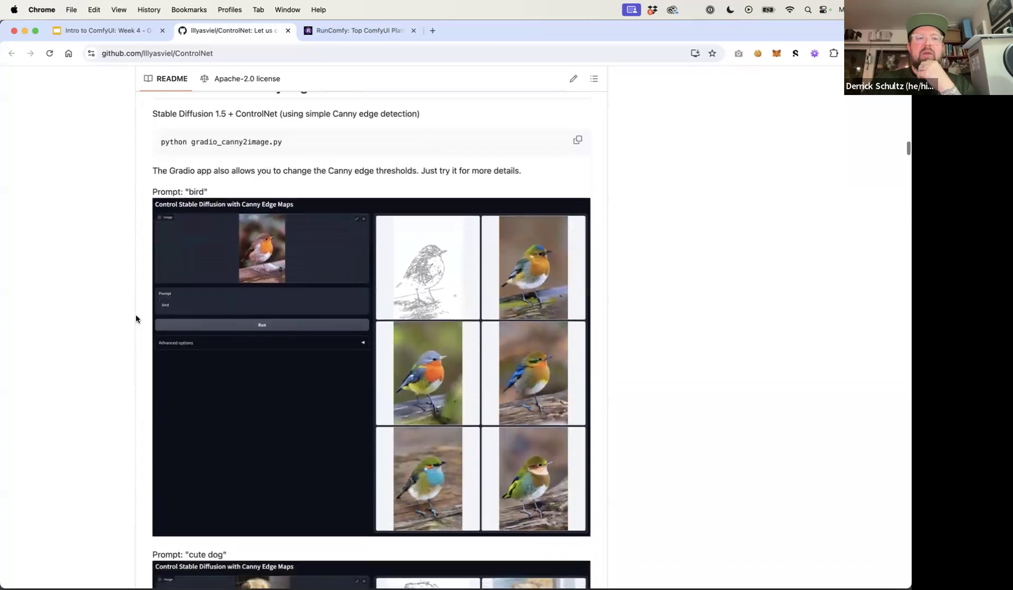
{"action": "scroll", "coordinate": [136, 319], "scroll_direction": "up", "scroll_amount": 1}
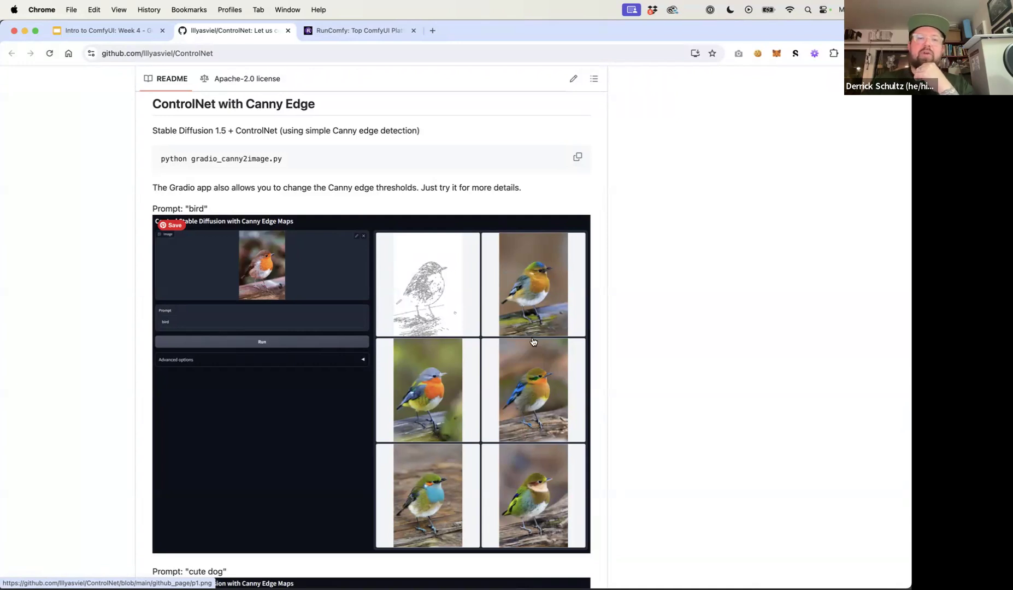
{"action": "scroll", "coordinate": [534, 342], "scroll_direction": "down", "scroll_amount": 1}
{"action": "scroll", "coordinate": [533, 342], "scroll_direction": "down", "scroll_amount": 10}
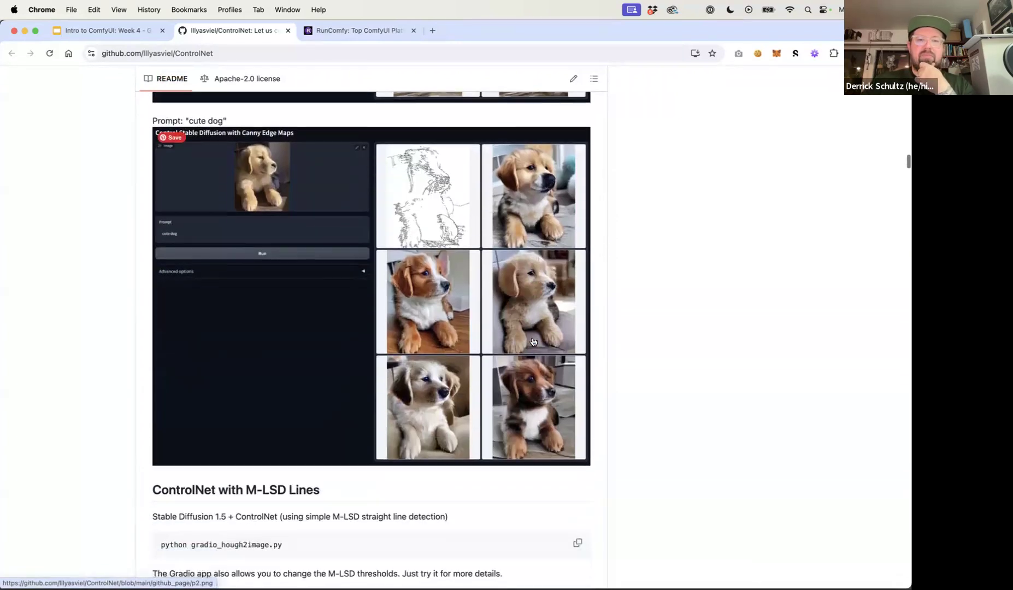
{"action": "scroll", "coordinate": [533, 342], "scroll_direction": "down", "scroll_amount": 4}
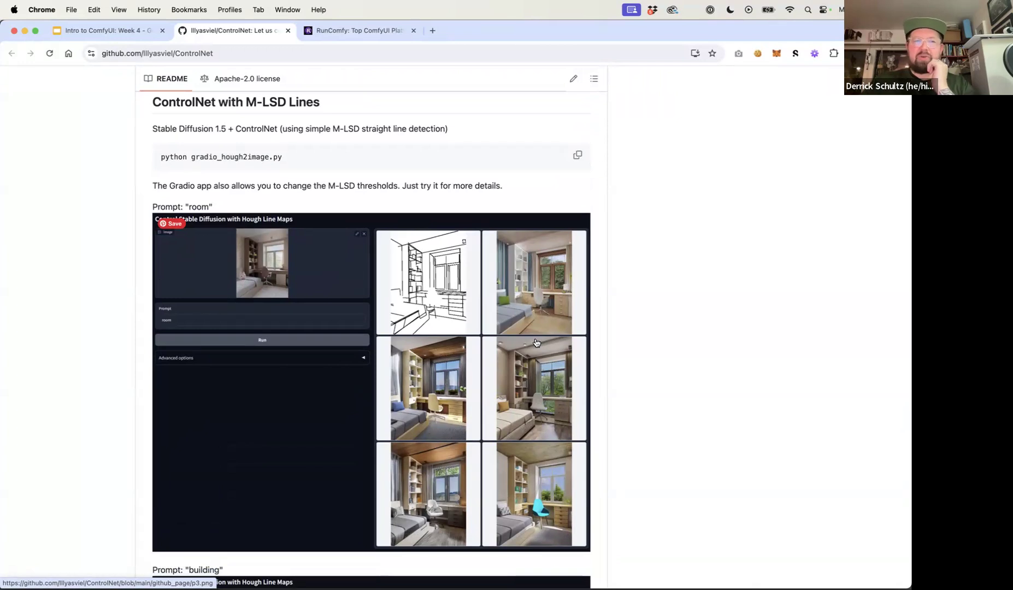
{"action": "scroll", "coordinate": [476, 341], "scroll_direction": "up", "scroll_amount": 8}
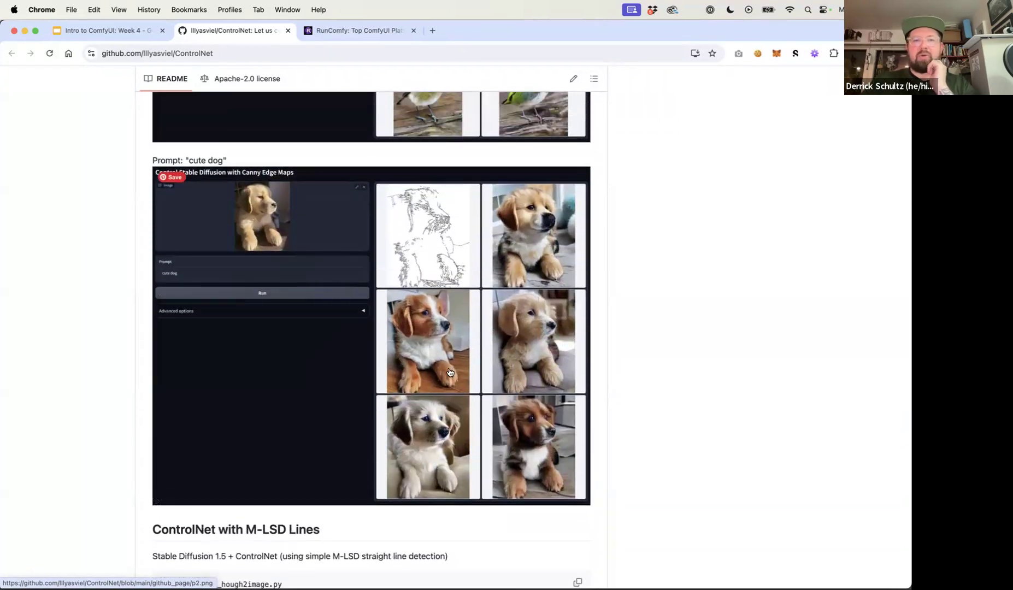
{"action": "scroll", "coordinate": [447, 367], "scroll_direction": "down", "scroll_amount": 6}
{"action": "scroll", "coordinate": [447, 367], "scroll_direction": "down", "scroll_amount": 2}
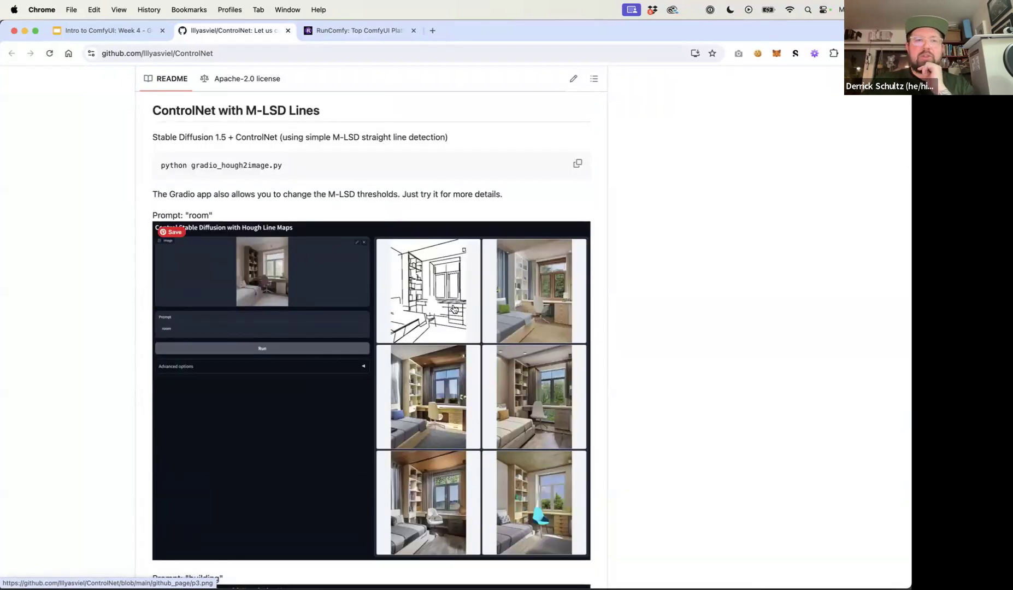
{"action": "scroll", "coordinate": [453, 309], "scroll_direction": "down", "scroll_amount": 1}
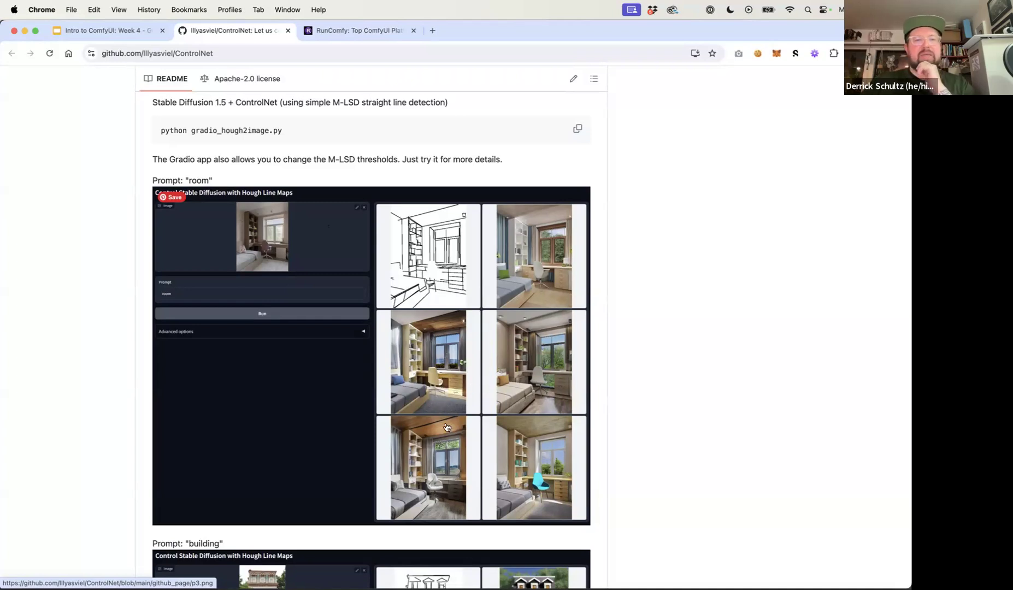
{"action": "scroll", "coordinate": [447, 427], "scroll_direction": "down", "scroll_amount": 5}
{"action": "scroll", "coordinate": [446, 427], "scroll_direction": "down", "scroll_amount": 10}
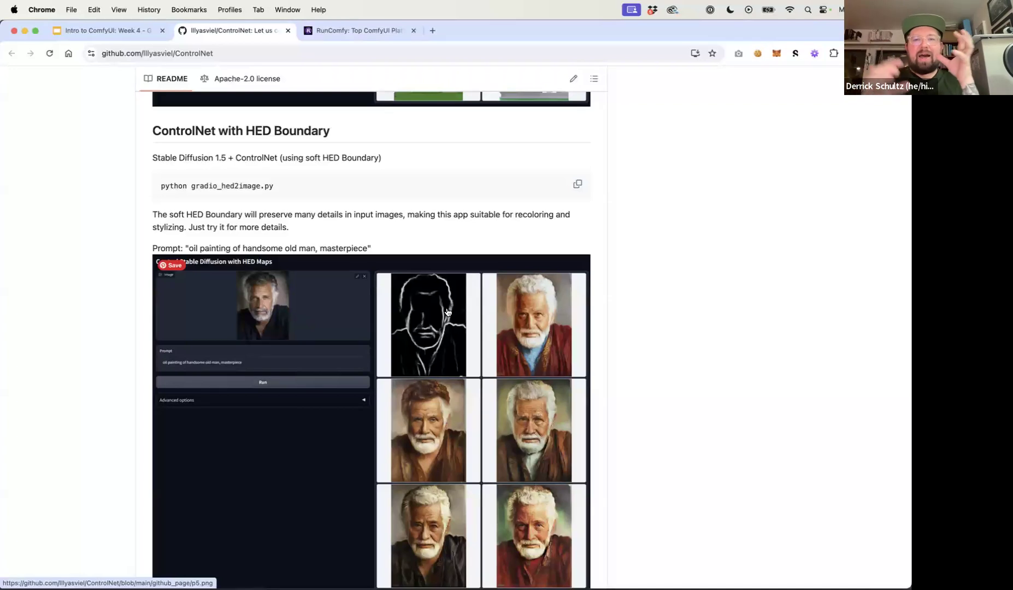
Read through the HED Boundary, User Scribbles and Fake Scribbles examples in the README
{"action": "scroll", "coordinate": [450, 379], "scroll_direction": "down", "scroll_amount": 3}
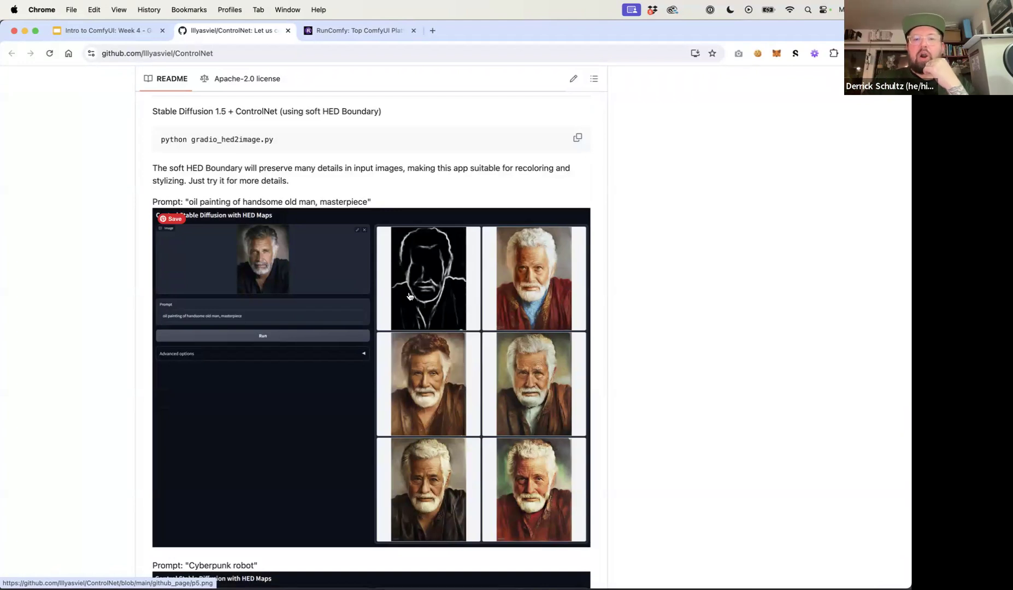
{"action": "scroll", "coordinate": [429, 381], "scroll_direction": "down", "scroll_amount": 5}
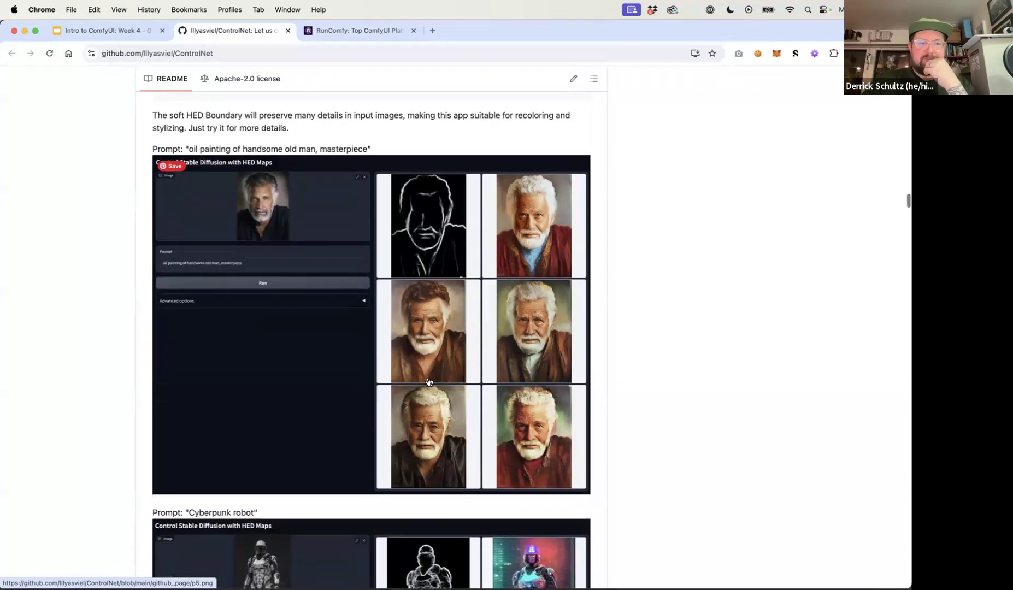
{"action": "scroll", "coordinate": [429, 381], "scroll_direction": "down", "scroll_amount": 20}
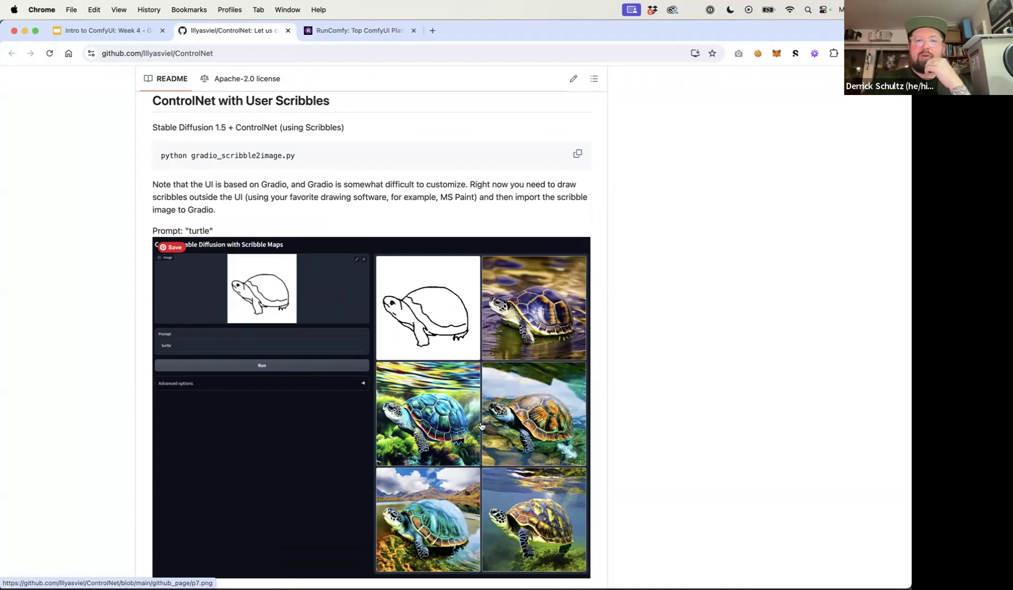
{"action": "scroll", "coordinate": [481, 425], "scroll_direction": "down", "scroll_amount": 10}
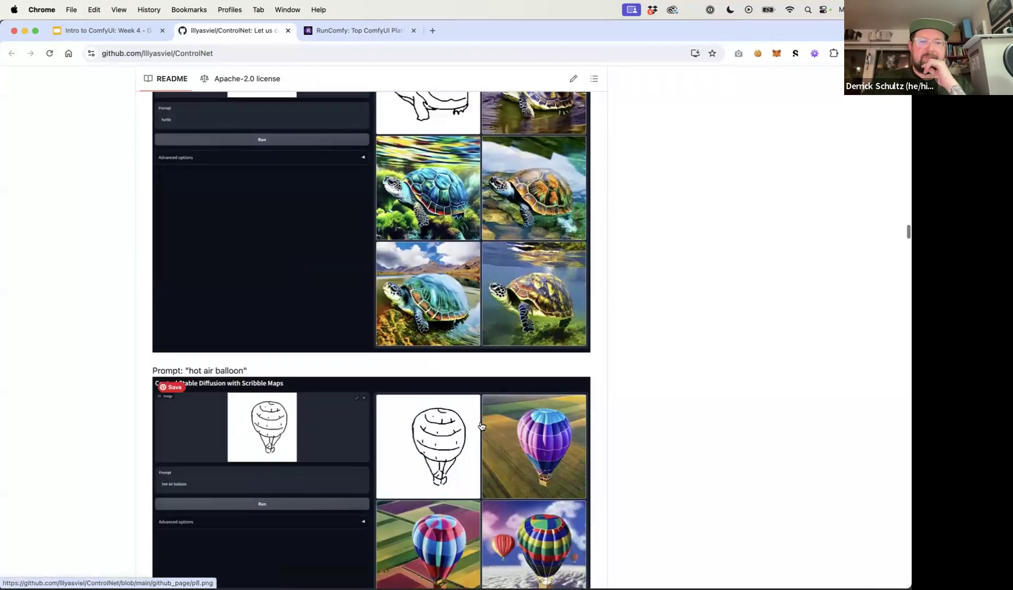
{"action": "scroll", "coordinate": [480, 425], "scroll_direction": "down", "scroll_amount": 10}
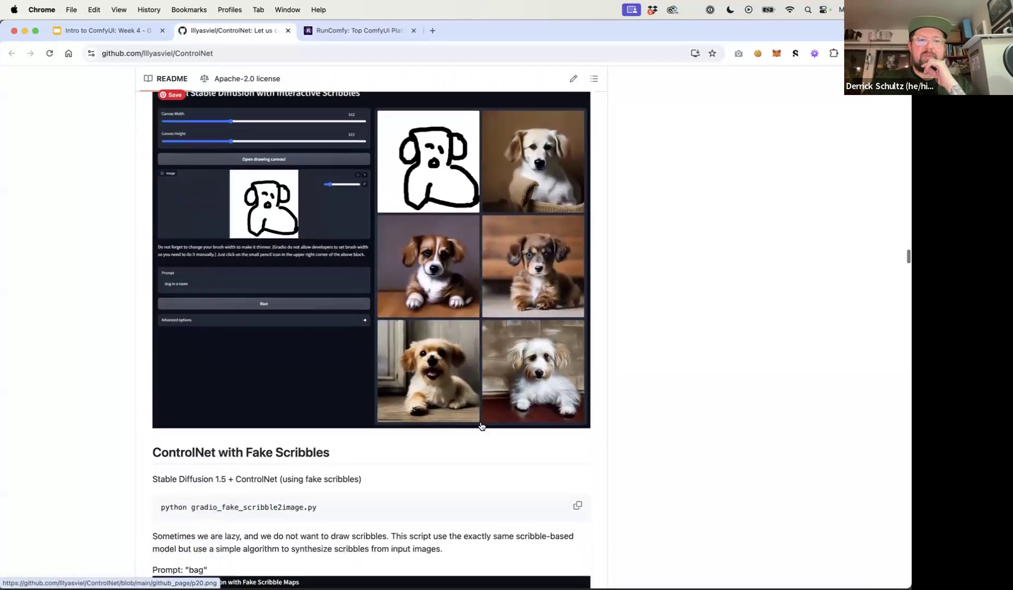
{"action": "scroll", "coordinate": [481, 425], "scroll_direction": "down", "scroll_amount": 4}
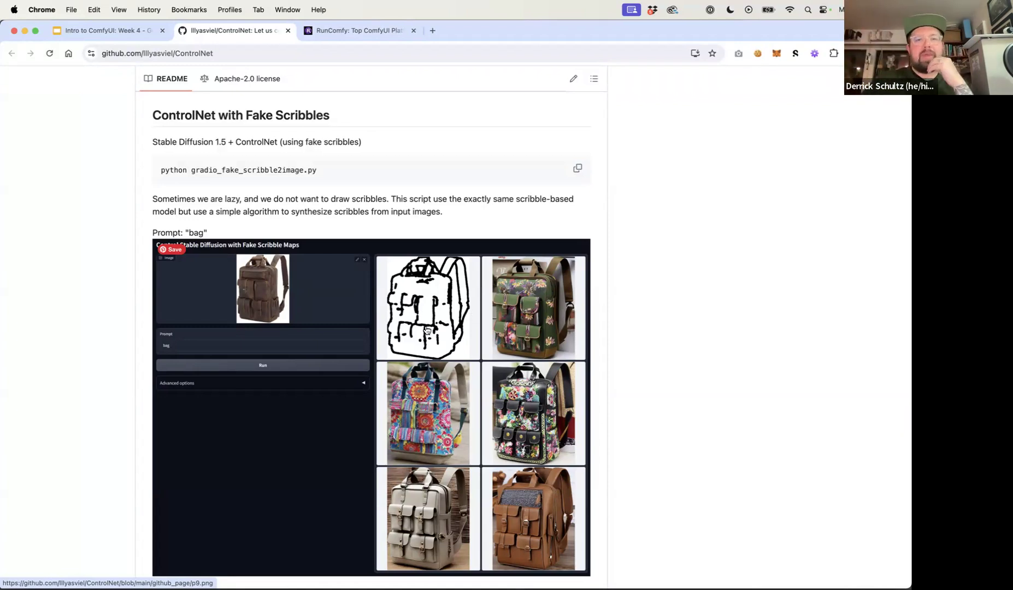
{"action": "scroll", "coordinate": [493, 402], "scroll_direction": "down", "scroll_amount": 1}
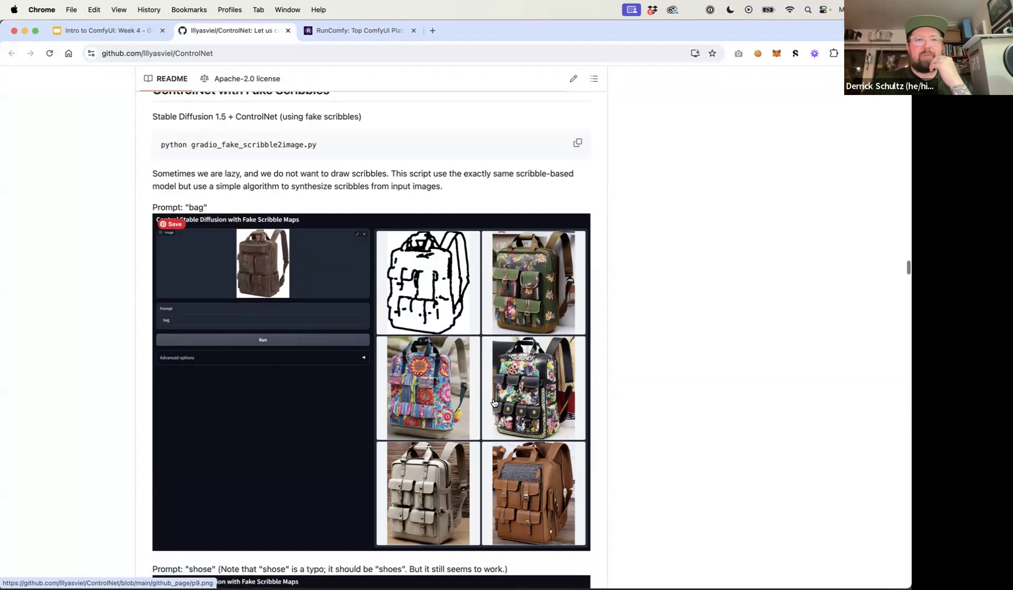
{"action": "scroll", "coordinate": [240, 294], "scroll_direction": "up", "scroll_amount": 1}
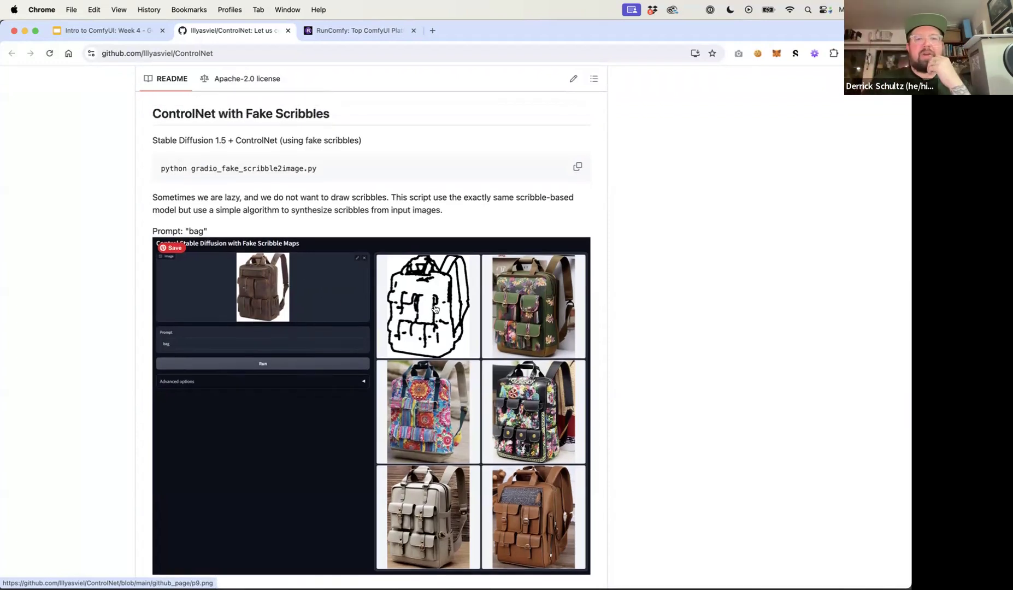
{"action": "scroll", "coordinate": [443, 321], "scroll_direction": "down", "scroll_amount": 10}
{"action": "scroll", "coordinate": [443, 321], "scroll_direction": "down", "scroll_amount": 7}
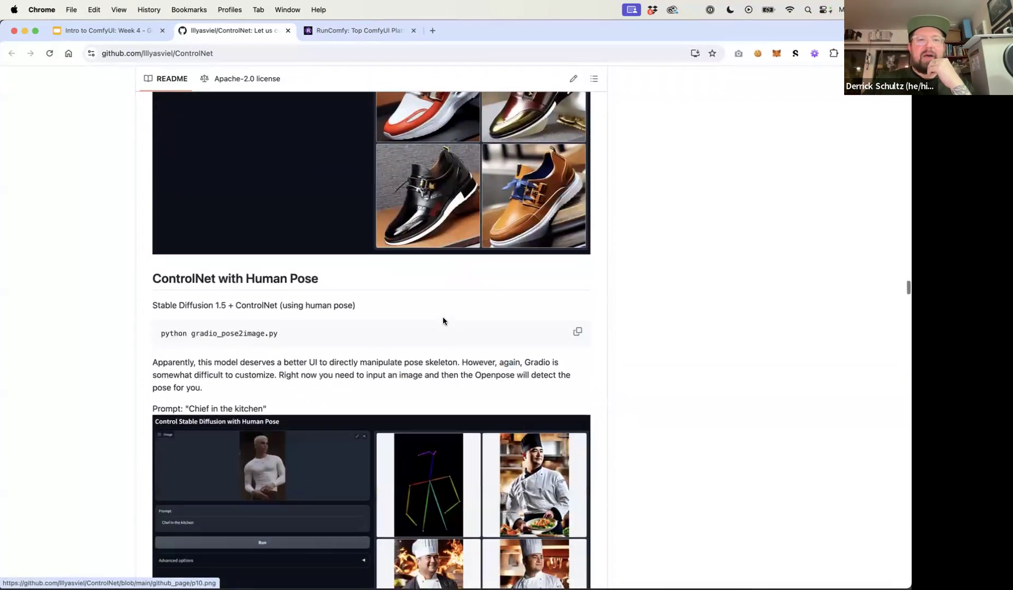
{"action": "scroll", "coordinate": [443, 322], "scroll_direction": "down", "scroll_amount": 3}
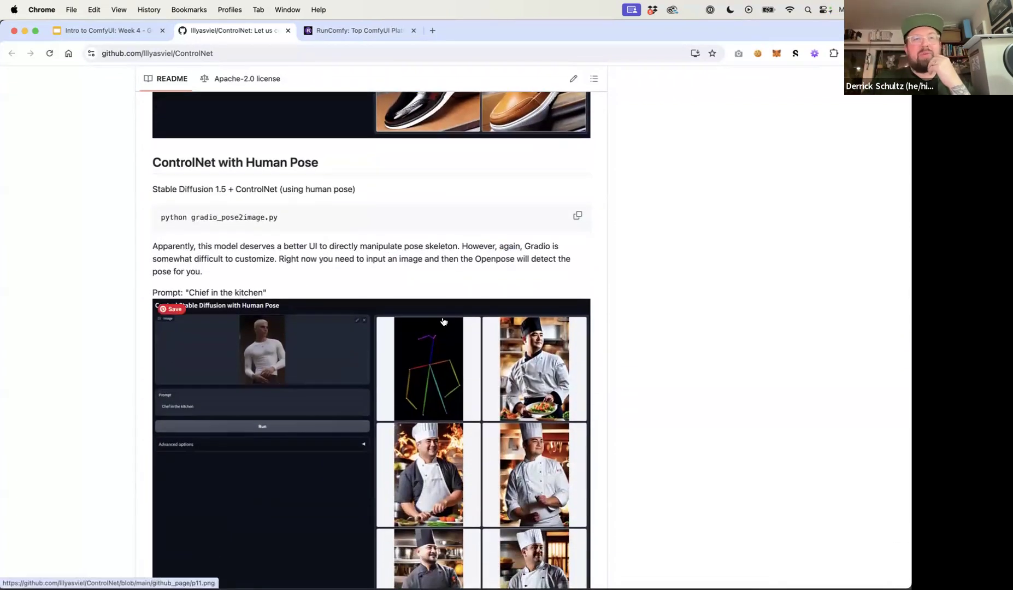
Read through the Human Pose, Semantic Segmentation and Depth examples, highlighting the ADE20K mention in the segmentation text
{"action": "scroll", "coordinate": [443, 321], "scroll_direction": "down", "scroll_amount": 2}
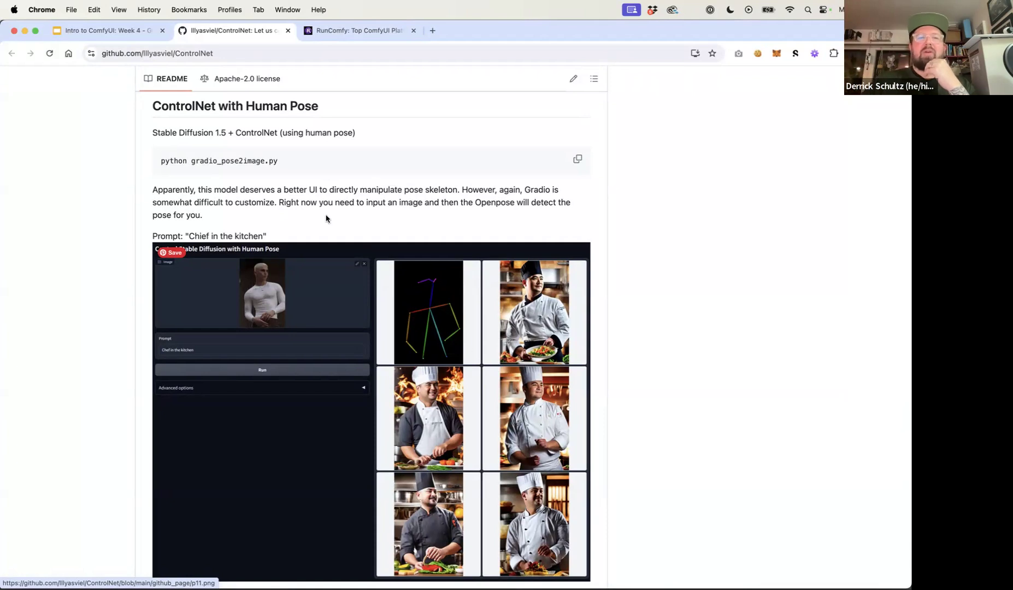
{"action": "scroll", "coordinate": [227, 218], "scroll_direction": "down", "scroll_amount": 10}
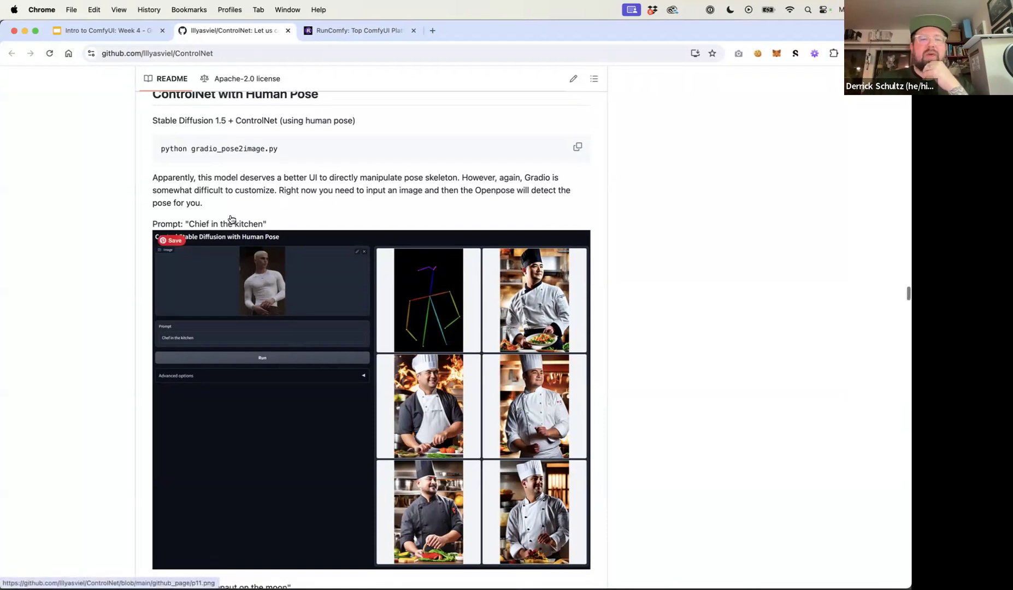
{"action": "scroll", "coordinate": [232, 219], "scroll_direction": "down", "scroll_amount": 9}
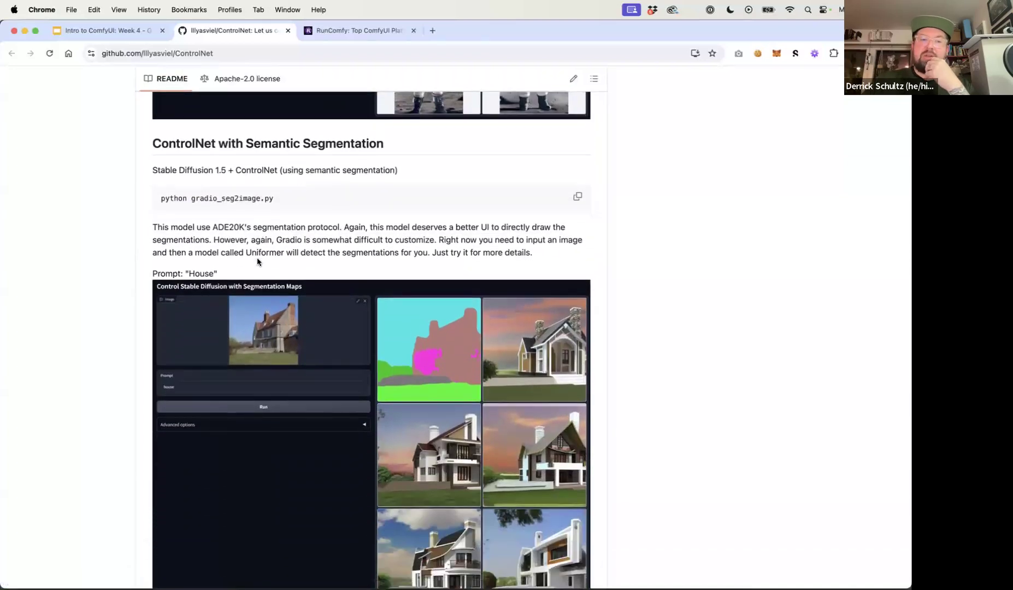
{"action": "scroll", "coordinate": [258, 262], "scroll_direction": "down", "scroll_amount": 1}
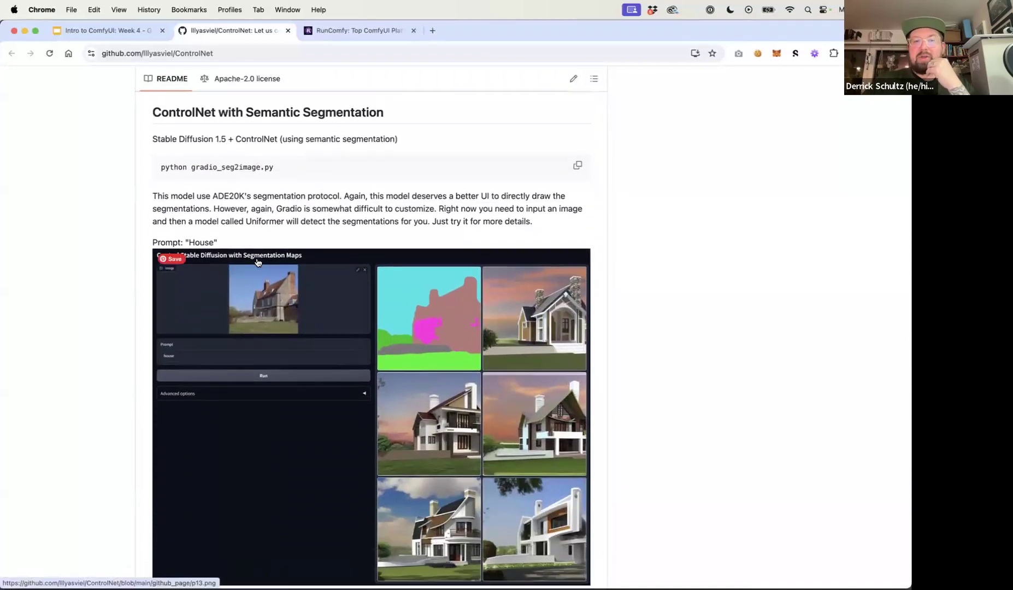
{"action": "scroll", "coordinate": [271, 279], "scroll_direction": "down", "scroll_amount": 2}
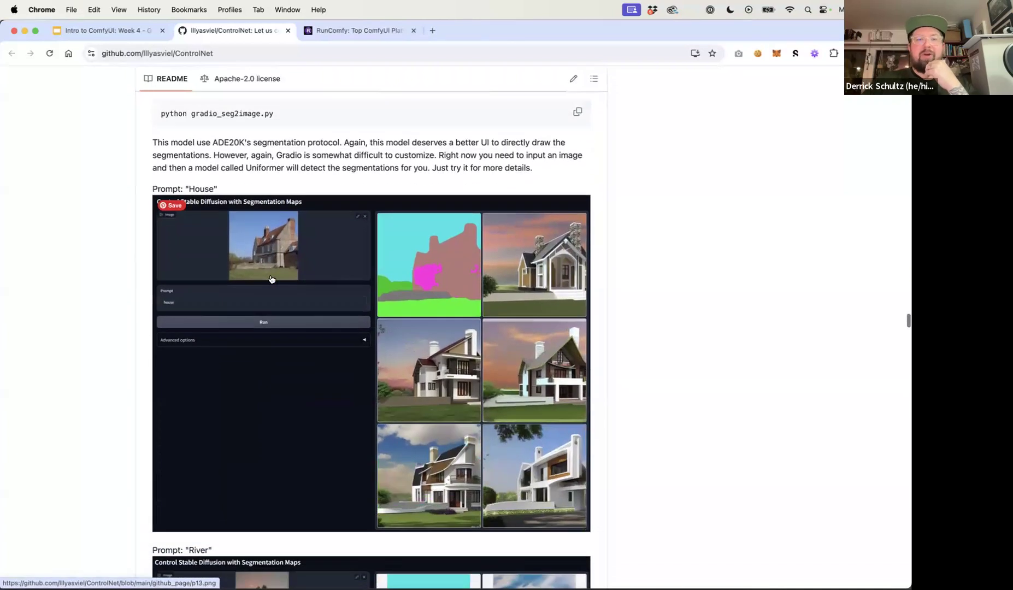
{"action": "left_click_drag", "start_coordinate": [212, 142], "coordinate": [240, 142]}
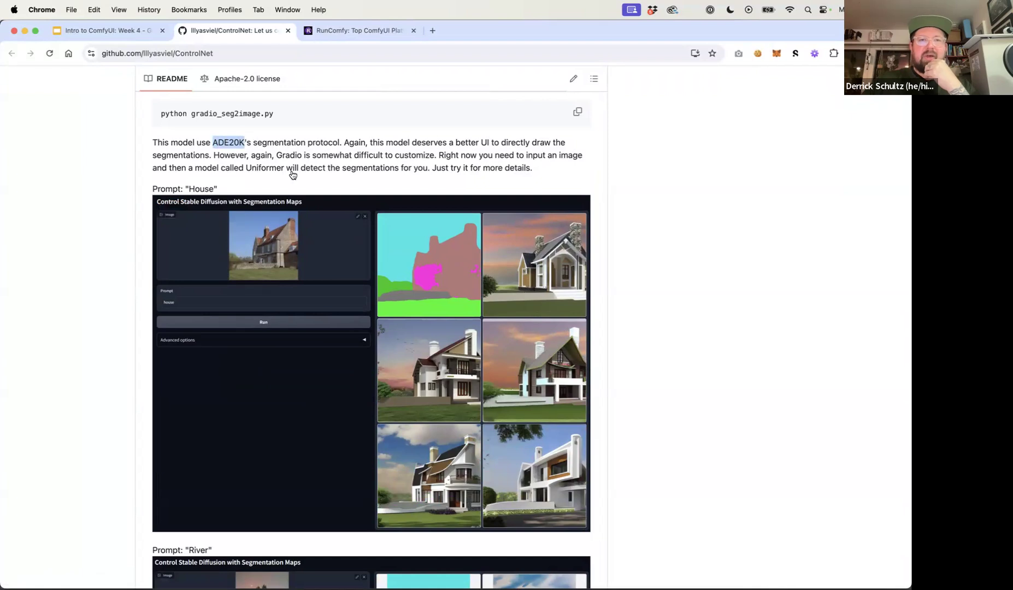
{"action": "scroll", "coordinate": [323, 217], "scroll_direction": "up", "scroll_amount": 3}
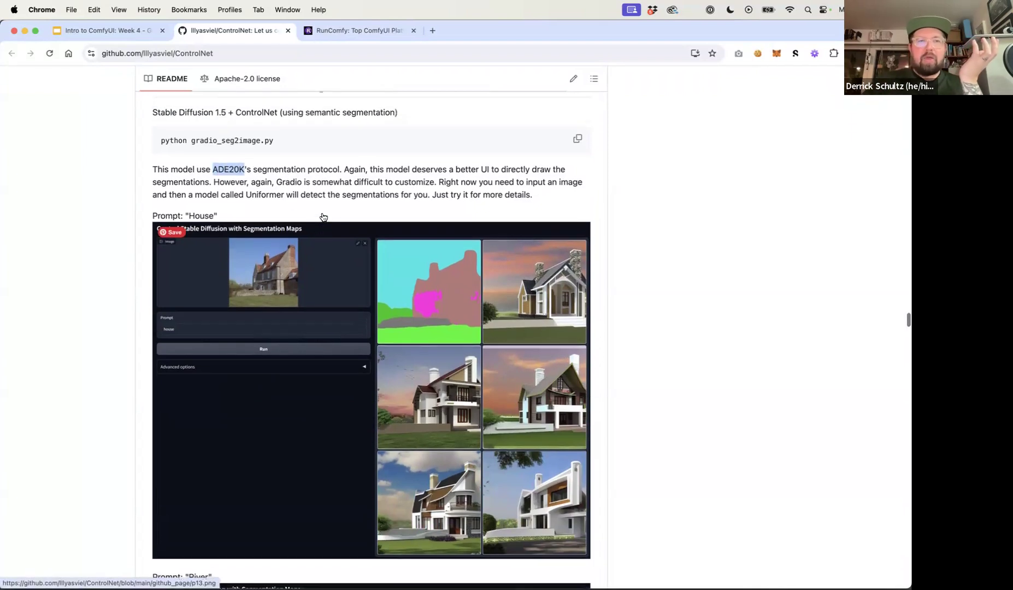
{"action": "scroll", "coordinate": [322, 217], "scroll_direction": "down", "scroll_amount": 2}
{"action": "scroll", "coordinate": [322, 216], "scroll_direction": "down", "scroll_amount": 1}
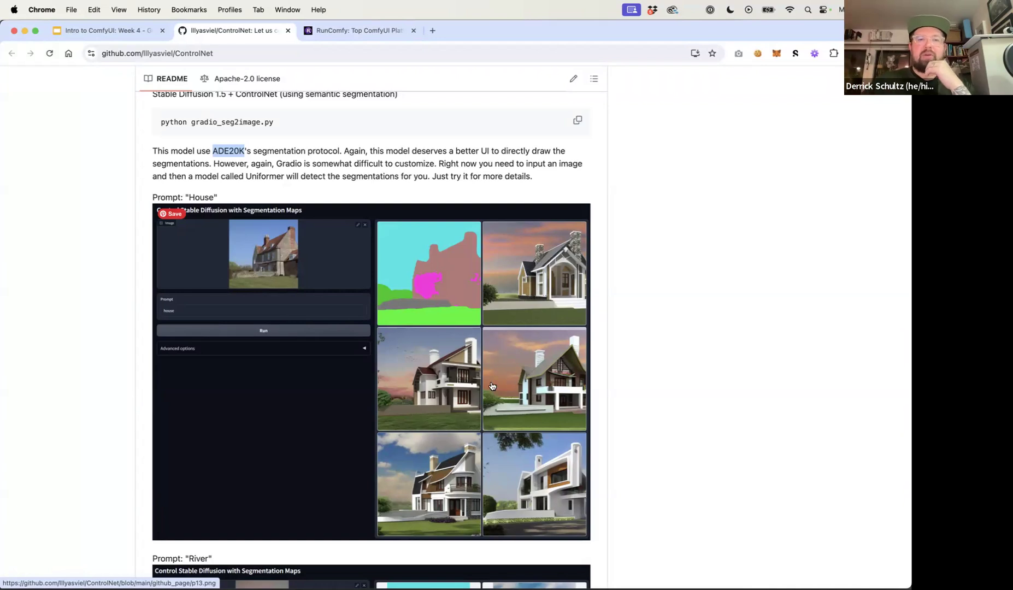
{"action": "scroll", "coordinate": [492, 386], "scroll_direction": "down", "scroll_amount": 2}
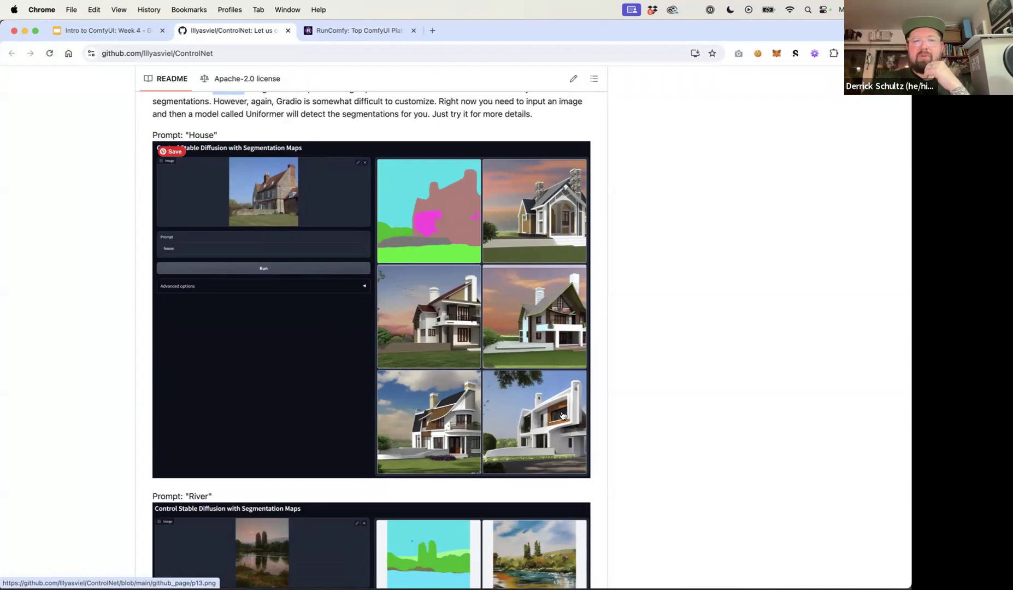
{"action": "scroll", "coordinate": [561, 415], "scroll_direction": "down", "scroll_amount": 5}
{"action": "scroll", "coordinate": [561, 415], "scroll_direction": "down", "scroll_amount": 4}
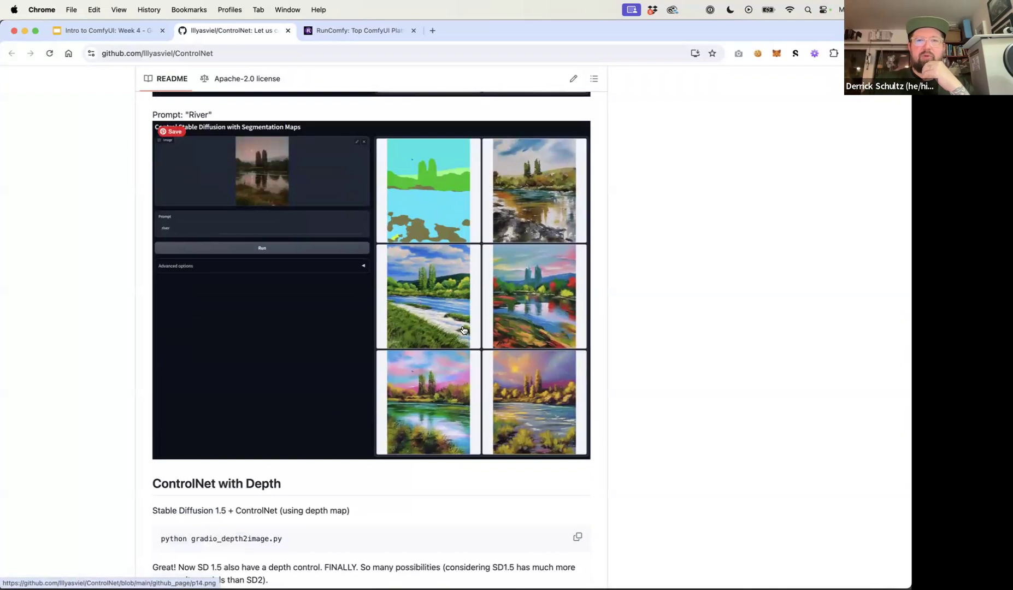
{"action": "scroll", "coordinate": [461, 329], "scroll_direction": "down", "scroll_amount": 8}
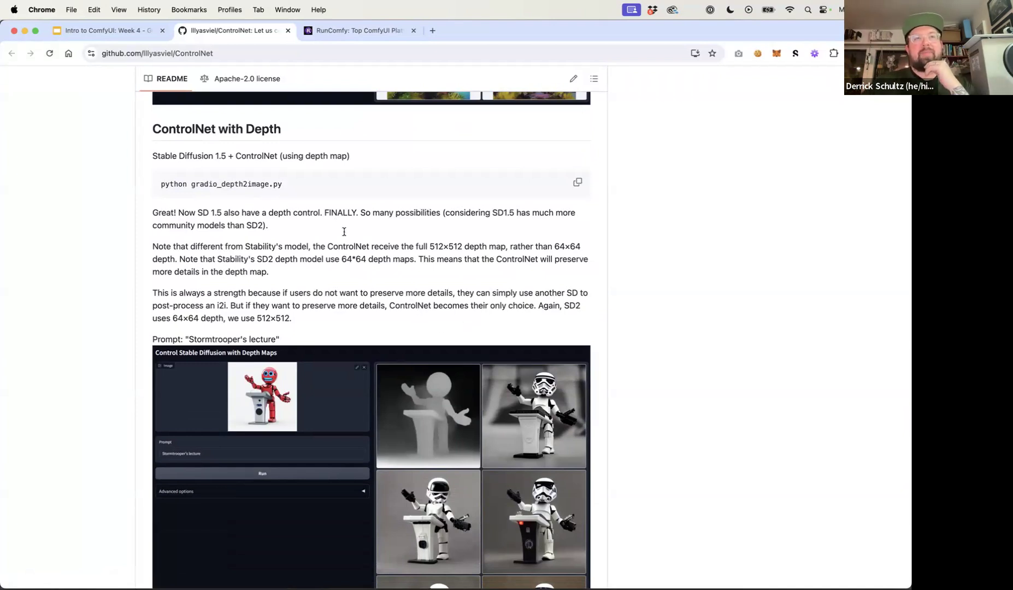
Read through the README's Depth, Normal Map and Anime Line Drawing examples and their generated images
{"action": "scroll", "coordinate": [423, 345], "scroll_direction": "down", "scroll_amount": 2}
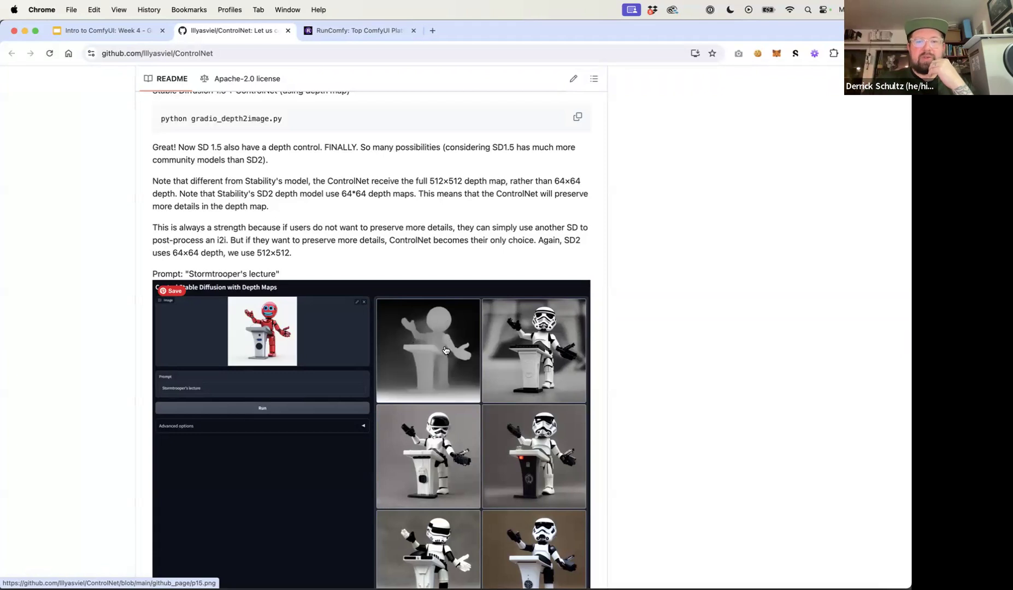
{"action": "scroll", "coordinate": [504, 440], "scroll_direction": "down", "scroll_amount": 2}
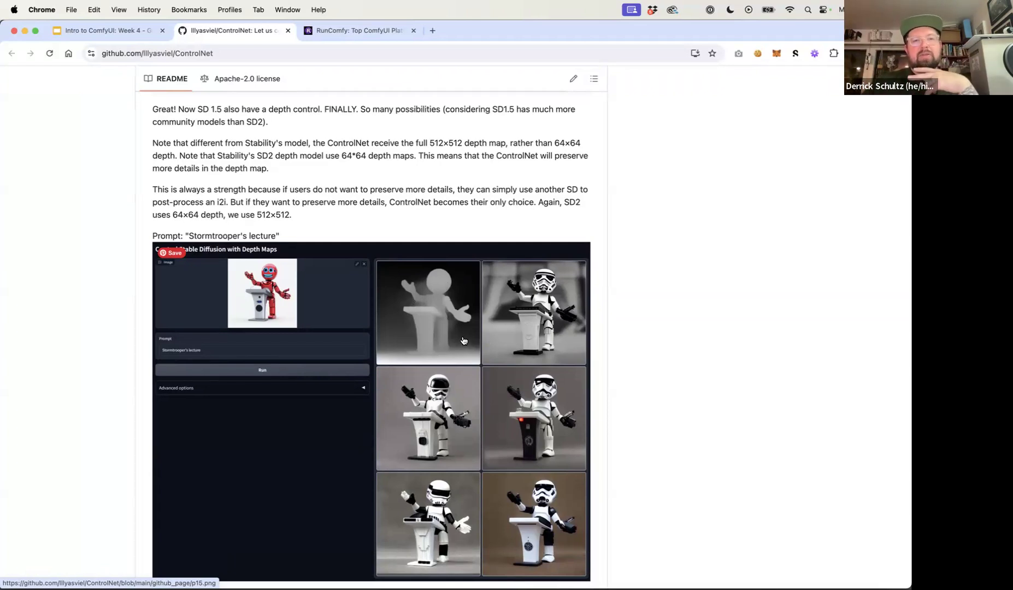
{"action": "scroll", "coordinate": [463, 341], "scroll_direction": "down", "scroll_amount": 15}
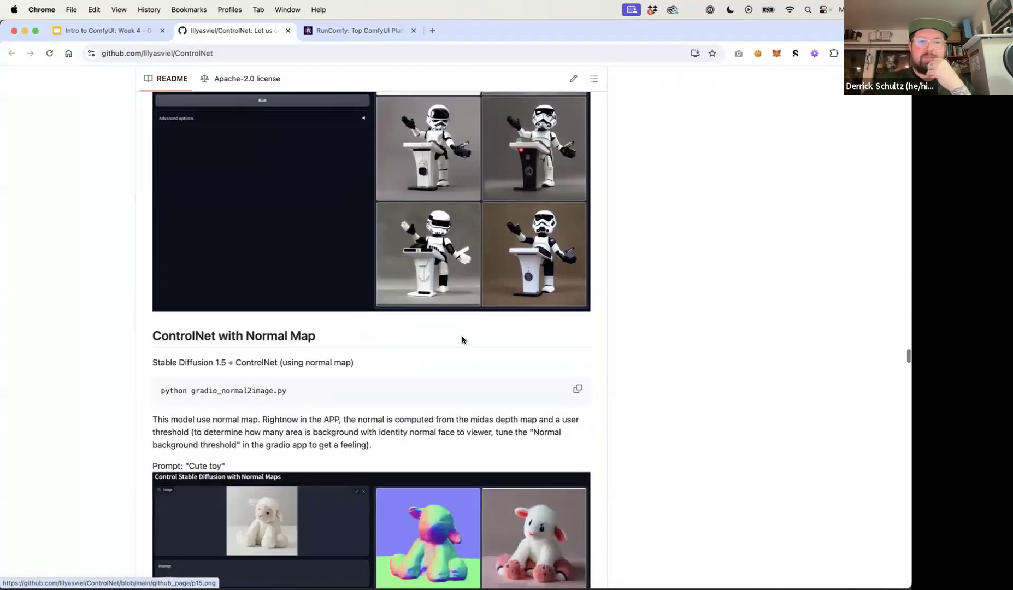
{"action": "scroll", "coordinate": [463, 341], "scroll_direction": "down", "scroll_amount": 1}
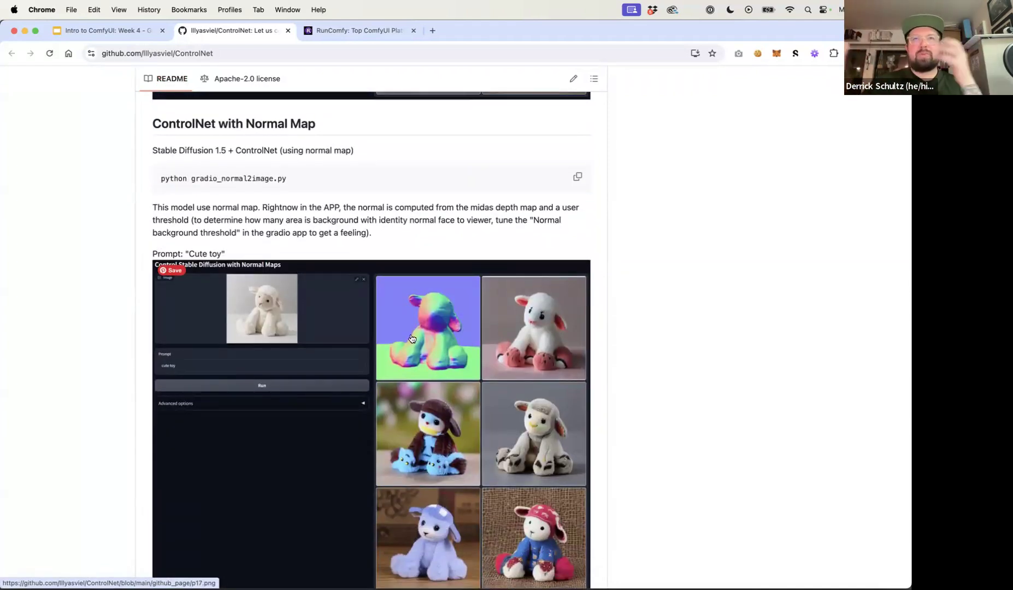
{"action": "scroll", "coordinate": [445, 356], "scroll_direction": "down", "scroll_amount": 3}
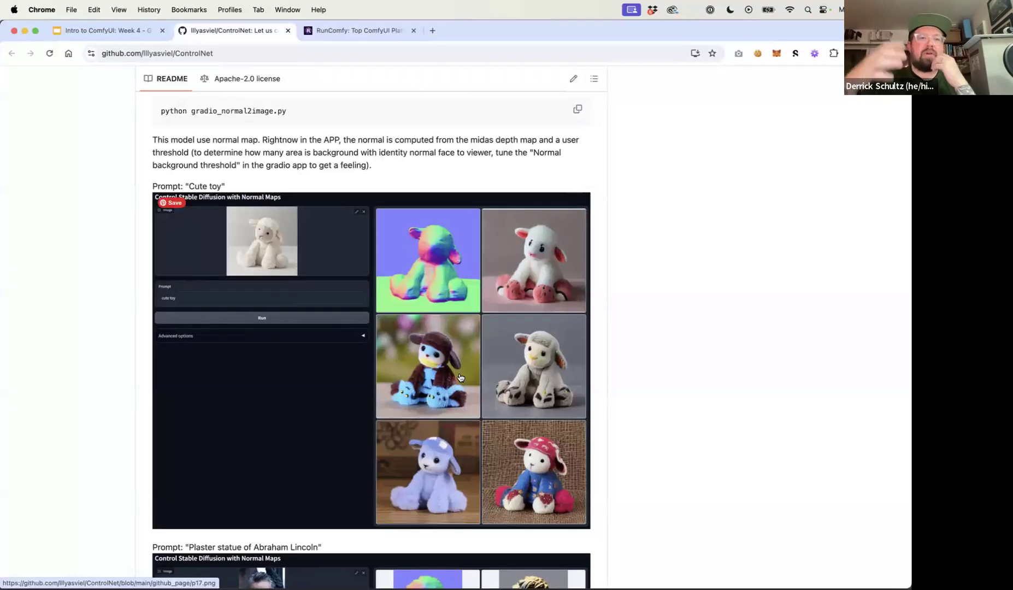
{"action": "scroll", "coordinate": [477, 408], "scroll_direction": "down", "scroll_amount": 15}
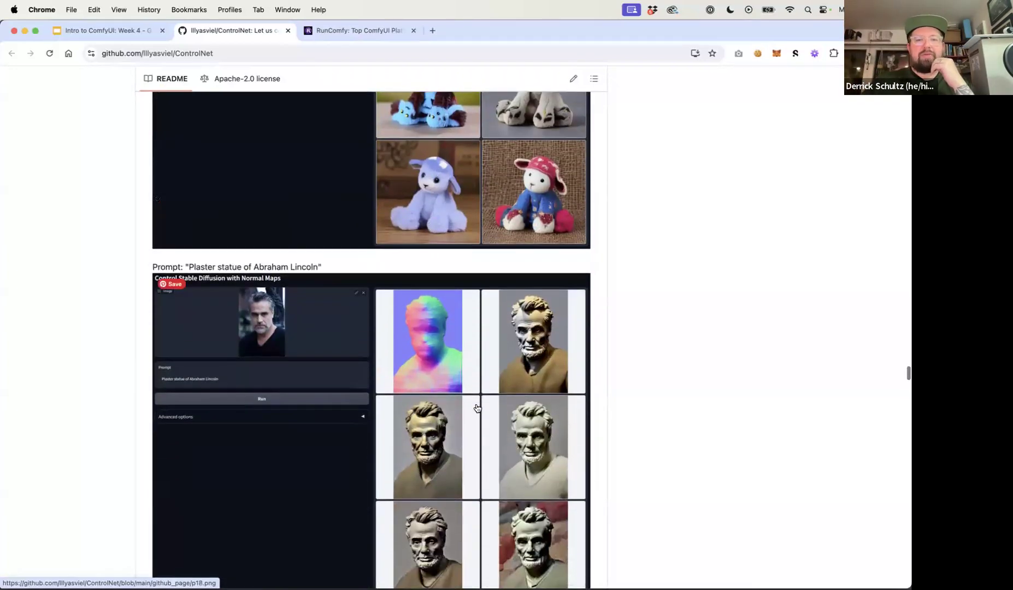
{"action": "scroll", "coordinate": [477, 408], "scroll_direction": "down", "scroll_amount": 20}
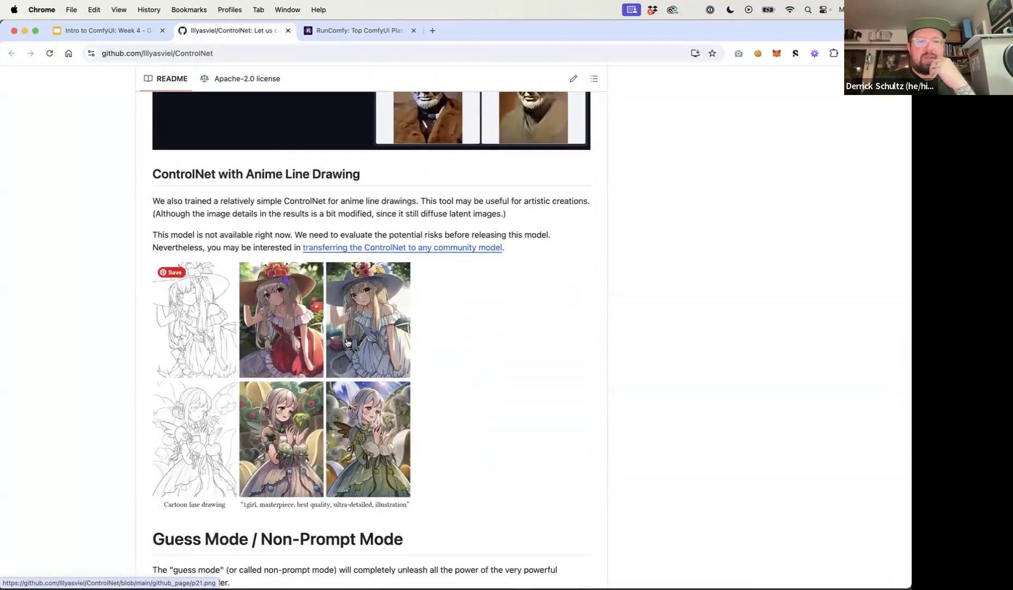
Scroll back up through the README examples to the top of the ControlNet repository page
{"action": "scroll", "coordinate": [346, 342], "scroll_direction": "down", "scroll_amount": 12}
{"action": "scroll", "coordinate": [347, 343], "scroll_direction": "up", "scroll_amount": 6}
{"action": "scroll", "coordinate": [347, 343], "scroll_direction": "down", "scroll_amount": 6}
{"action": "scroll", "coordinate": [347, 342], "scroll_direction": "up", "scroll_amount": 20}
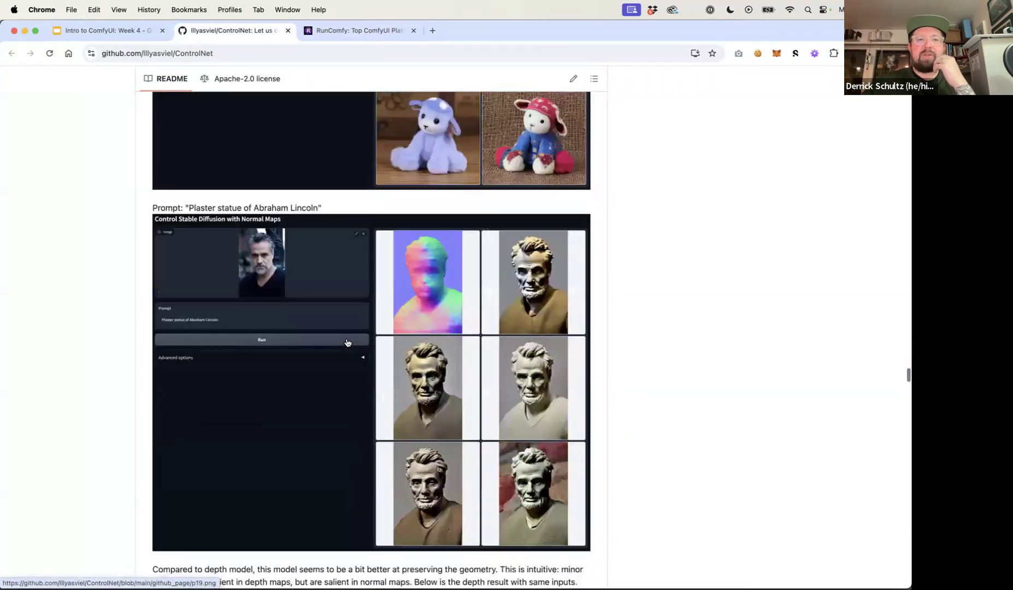
{"action": "scroll", "coordinate": [347, 342], "scroll_direction": "up", "scroll_amount": 20}
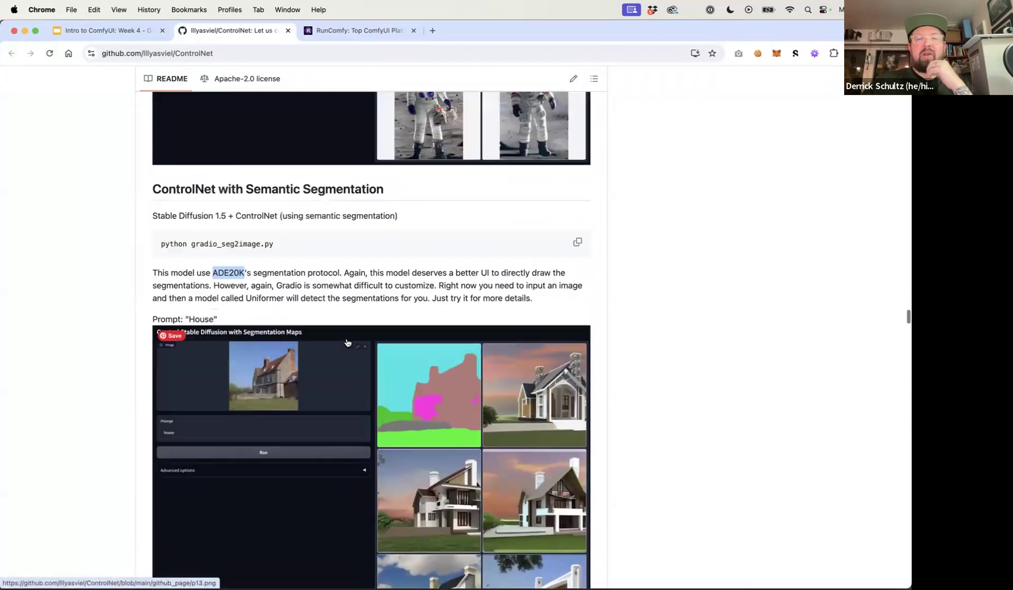
{"action": "scroll", "coordinate": [346, 342], "scroll_direction": "up", "scroll_amount": 20}
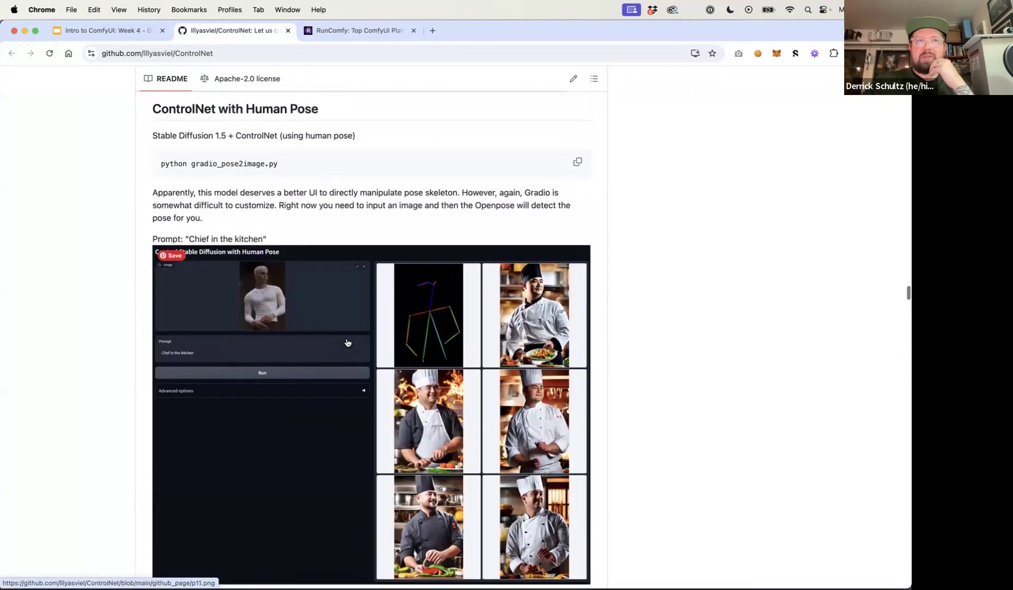
{"action": "scroll", "coordinate": [346, 343], "scroll_direction": "up", "scroll_amount": 3}
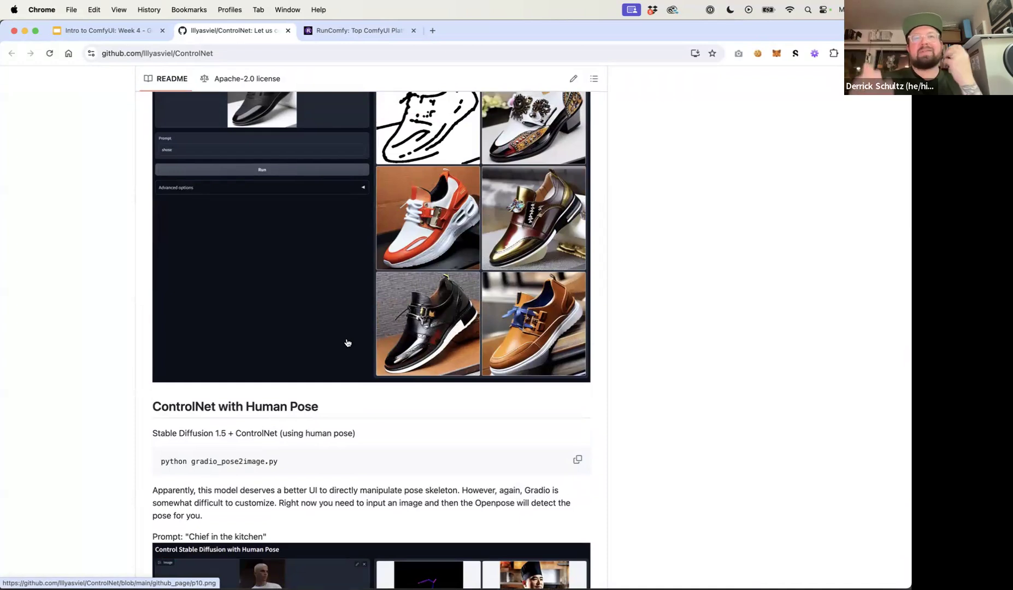
{"action": "scroll", "coordinate": [393, 335], "scroll_direction": "up", "scroll_amount": 20}
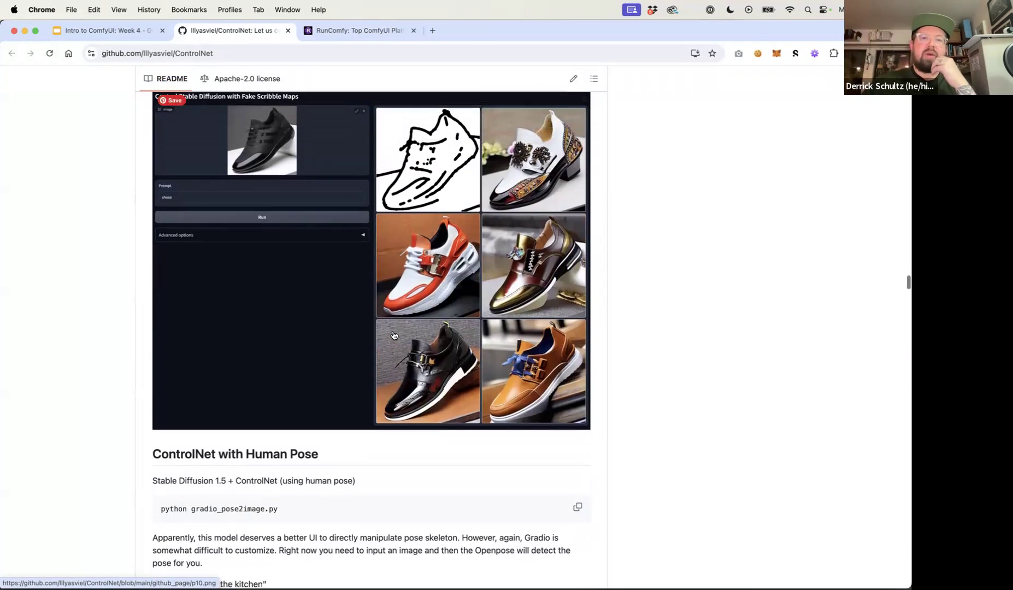
{"action": "scroll", "coordinate": [394, 335], "scroll_direction": "up", "scroll_amount": 20}
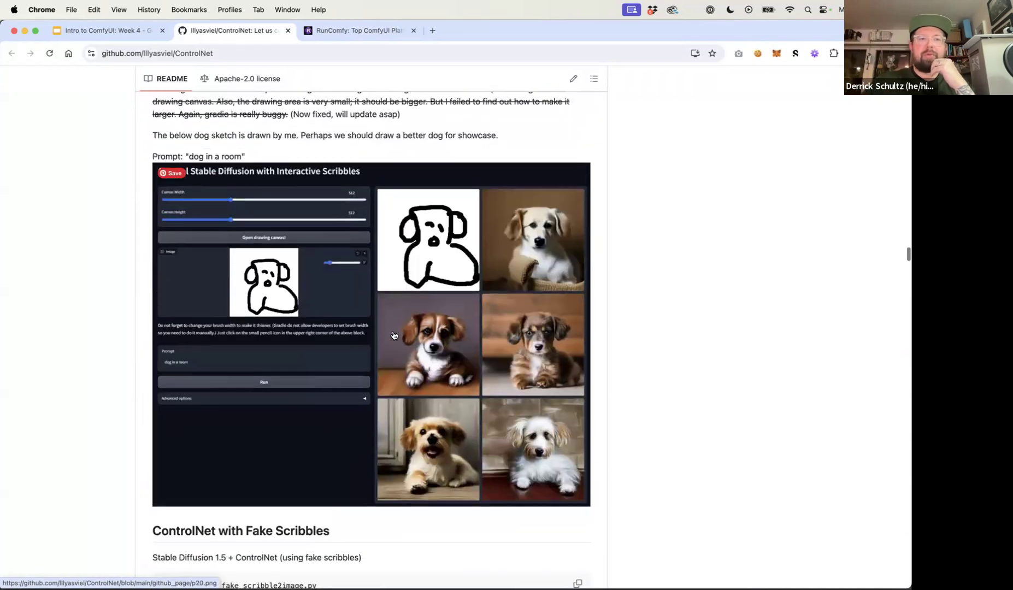
{"action": "scroll", "coordinate": [380, 284], "scroll_direction": "up", "scroll_amount": 20}
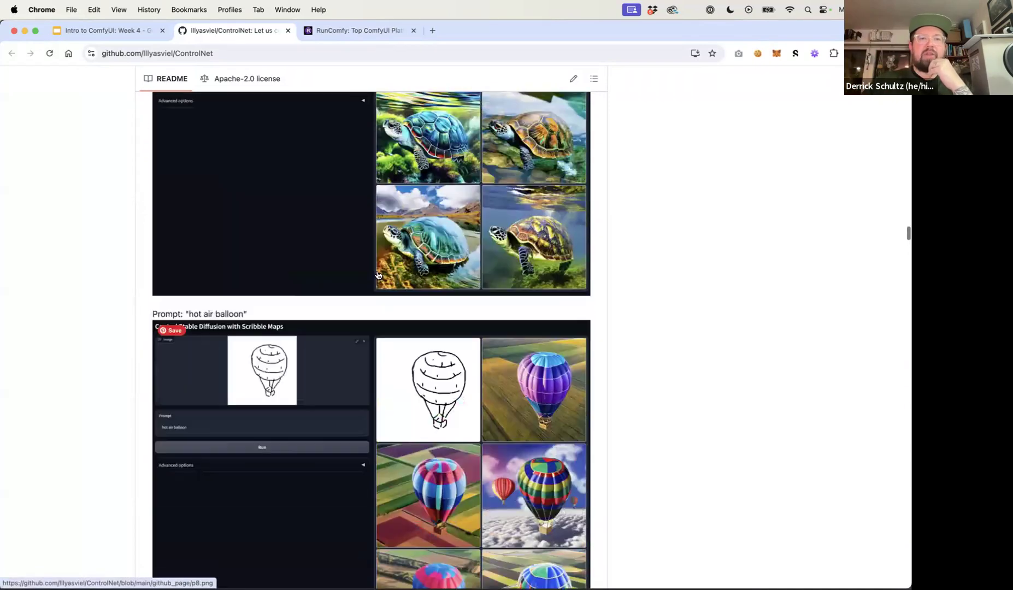
{"action": "scroll", "coordinate": [377, 274], "scroll_direction": "up", "scroll_amount": 20}
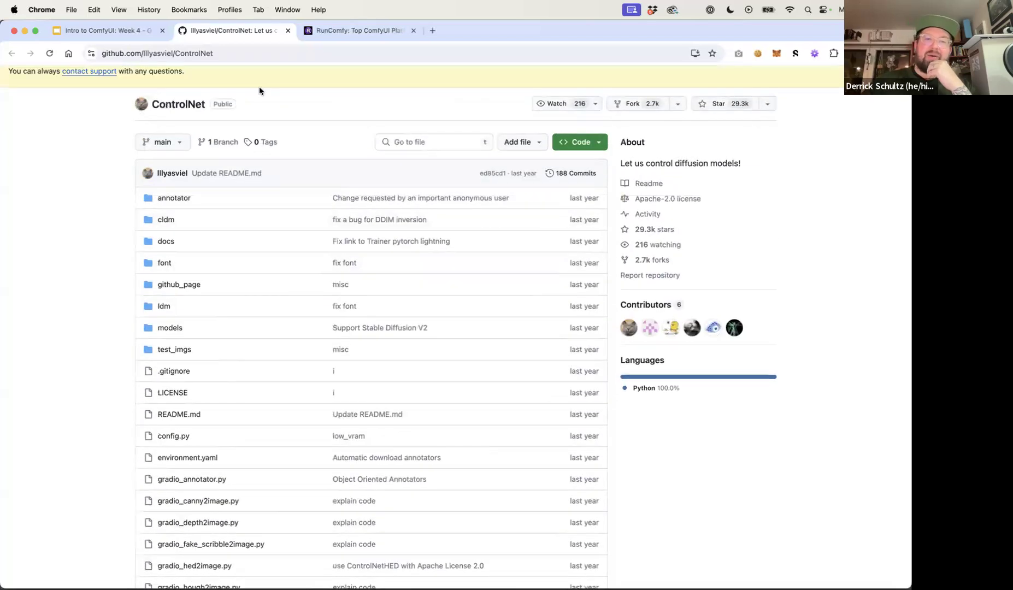
{"action": "scroll", "coordinate": [262, 98], "scroll_direction": "up", "scroll_amount": 5}
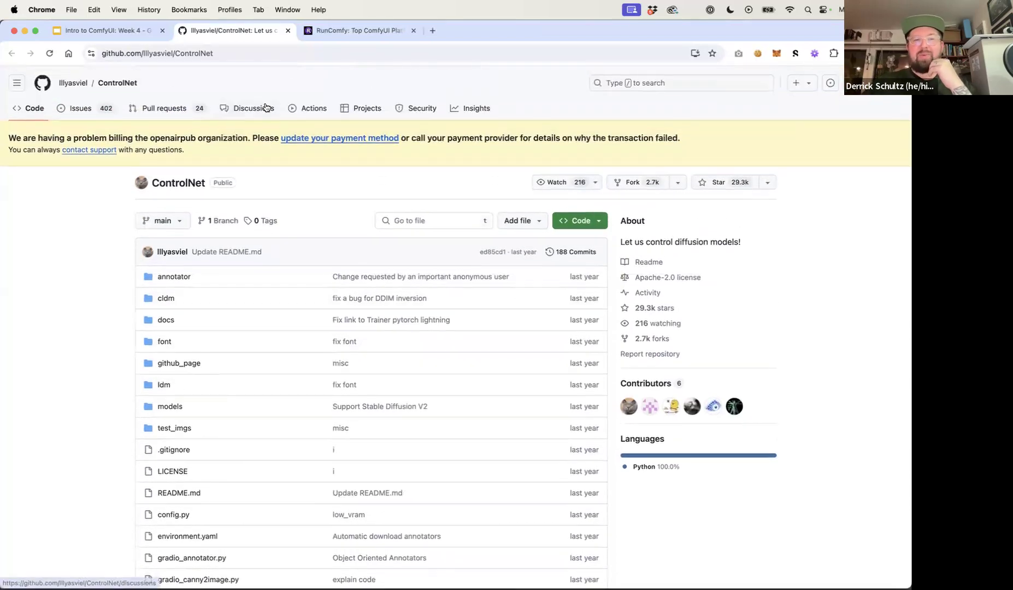
Open the SDXL ControlNet link from the slide deck and browse the Hugging Face SDXL ControlNets collection
{"action": "left_click", "coordinate": [131, 31]}
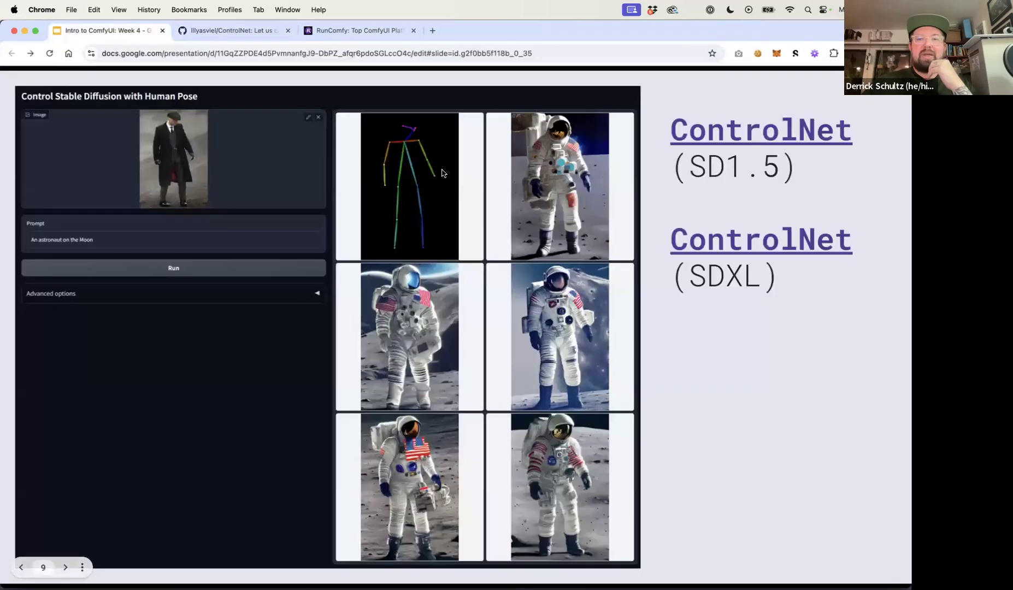
{"action": "left_click", "coordinate": [726, 243]}
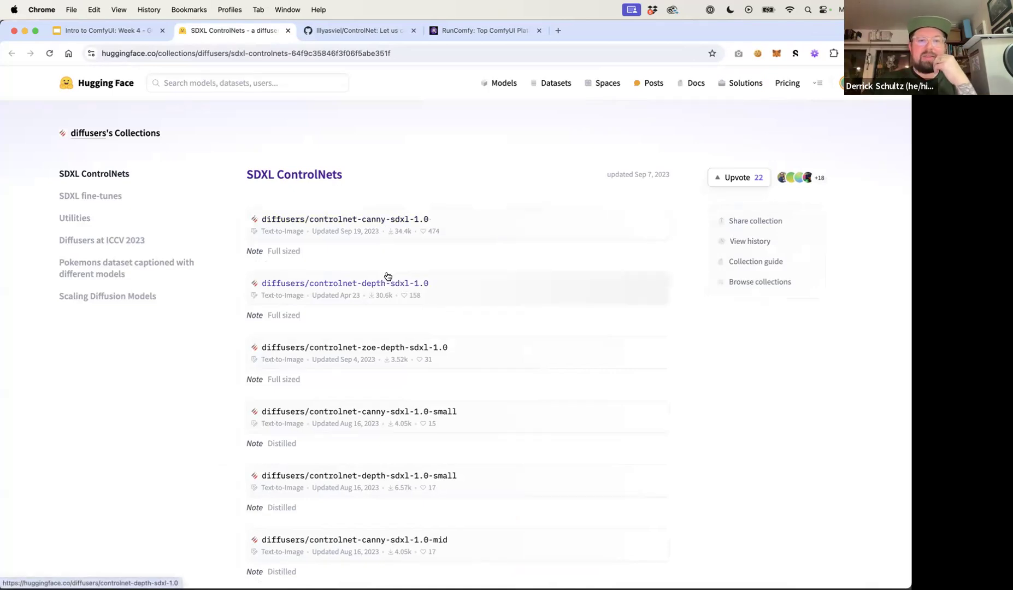
{"action": "scroll", "coordinate": [387, 276], "scroll_direction": "down", "scroll_amount": 3}
{"action": "scroll", "coordinate": [387, 257], "scroll_direction": "up", "scroll_amount": 2}
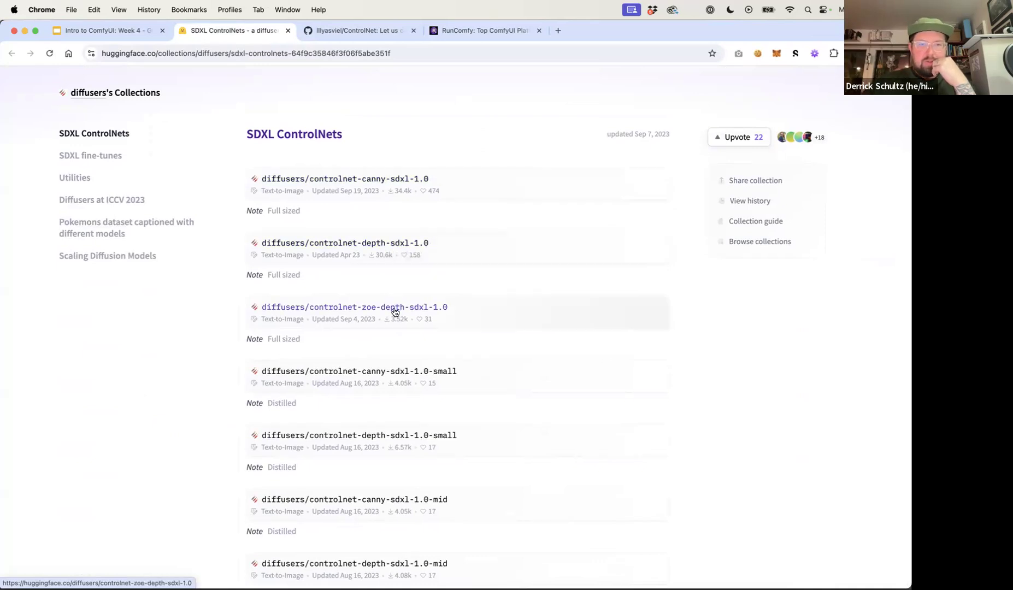
{"action": "scroll", "coordinate": [395, 312], "scroll_direction": "down", "scroll_amount": 3}
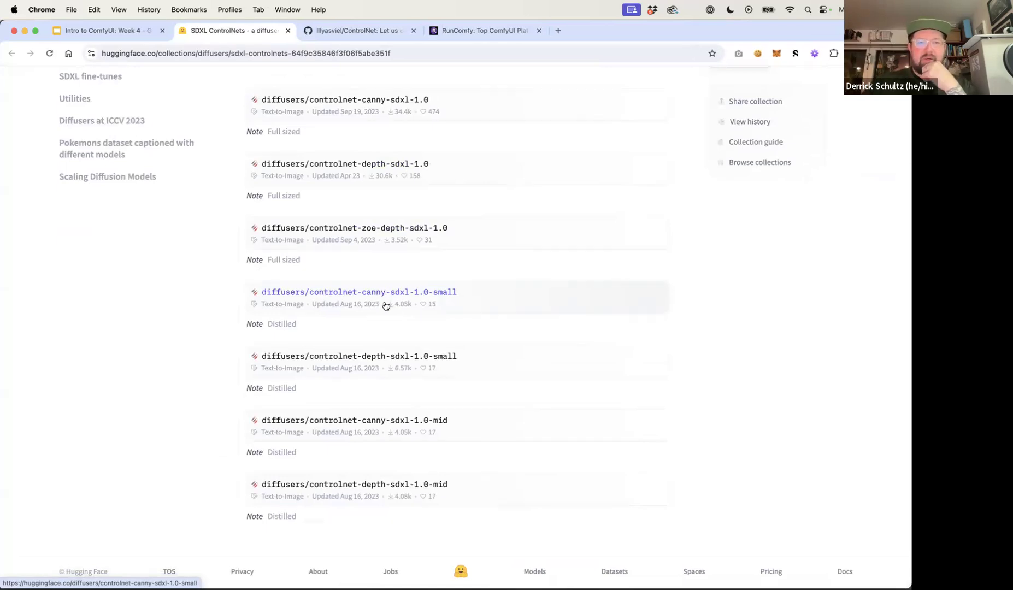
{"action": "scroll", "coordinate": [393, 355], "scroll_direction": "up", "scroll_amount": 2}
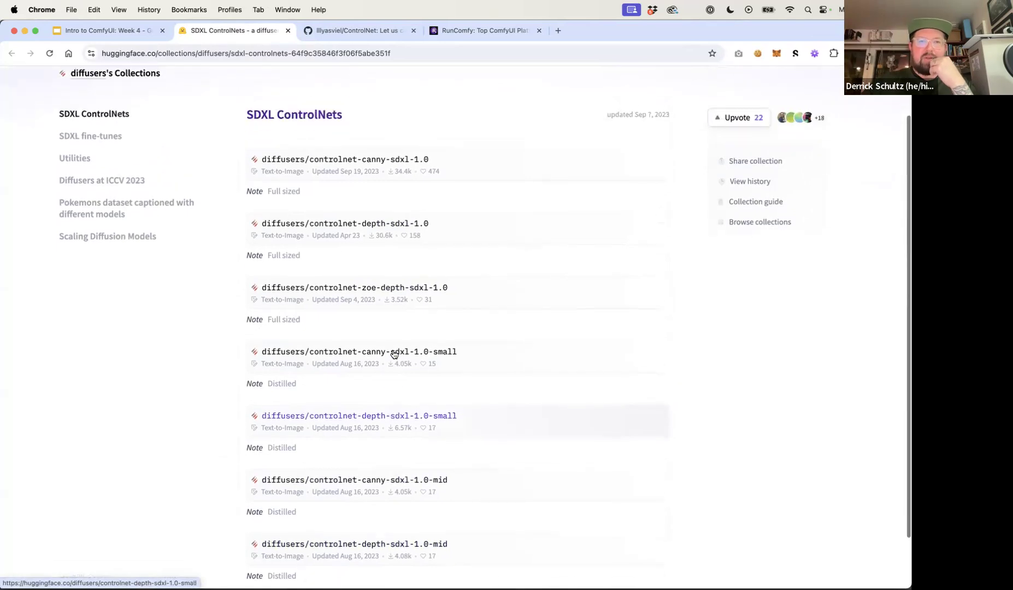
{"action": "scroll", "coordinate": [394, 355], "scroll_direction": "down", "scroll_amount": 1}
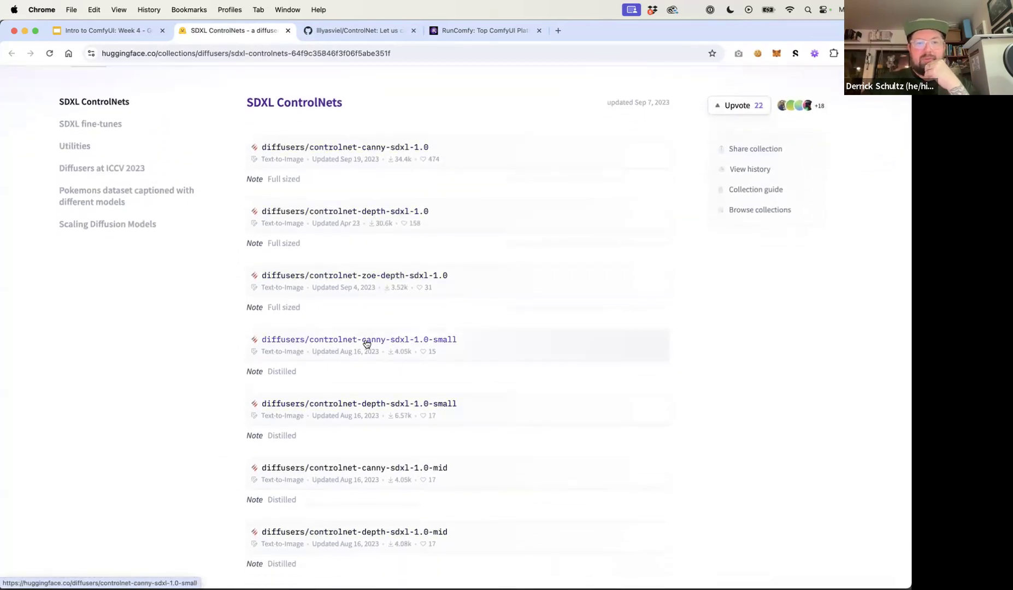
{"action": "scroll", "coordinate": [377, 360], "scroll_direction": "up", "scroll_amount": 2}
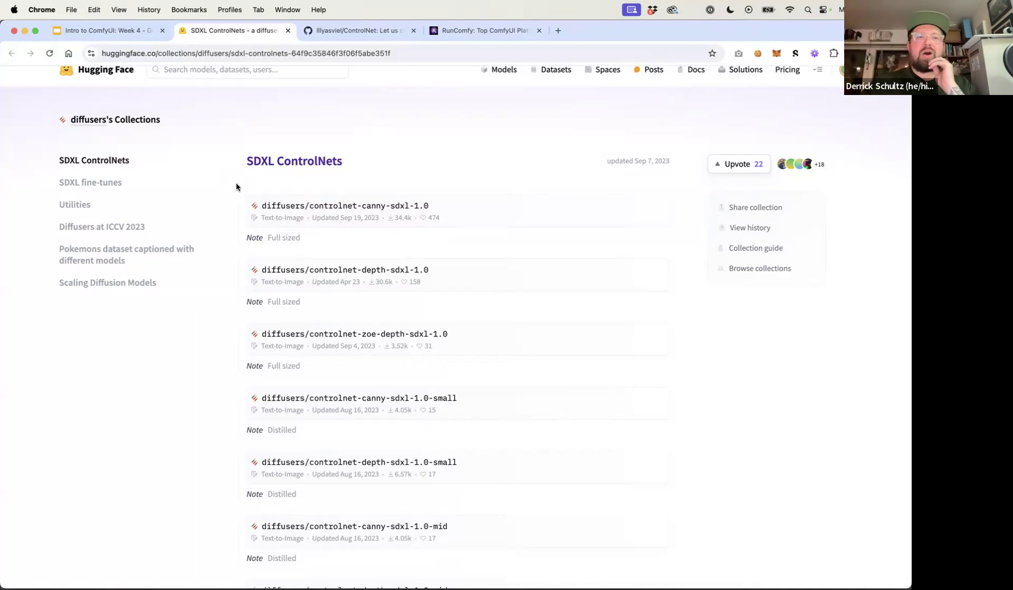
Glance at the SDXL fine-tunes collection, return to SDXL ControlNets and select the page address
{"action": "left_click", "coordinate": [113, 183]}
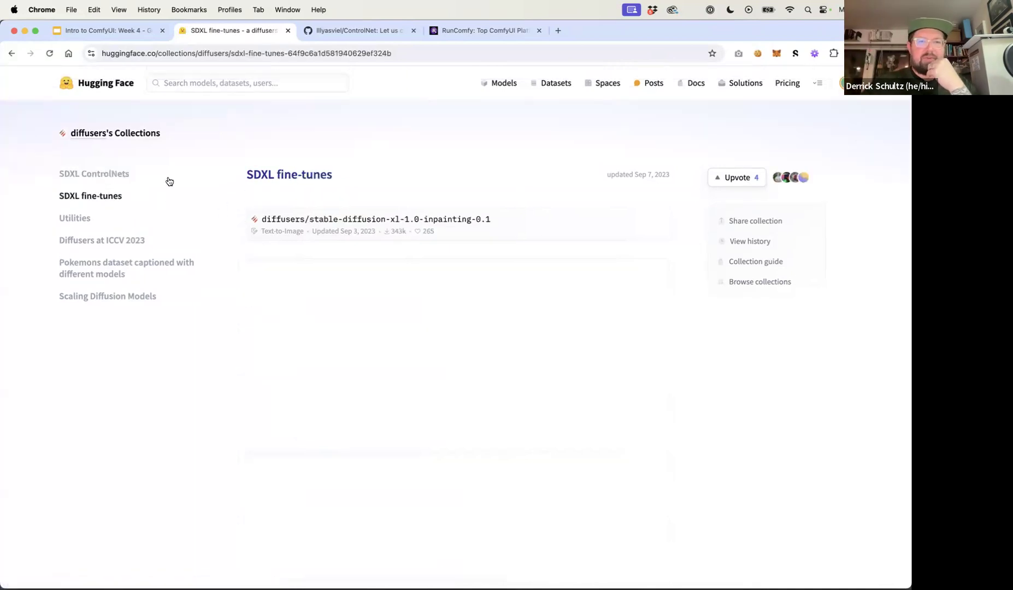
{"action": "left_click", "coordinate": [123, 175]}
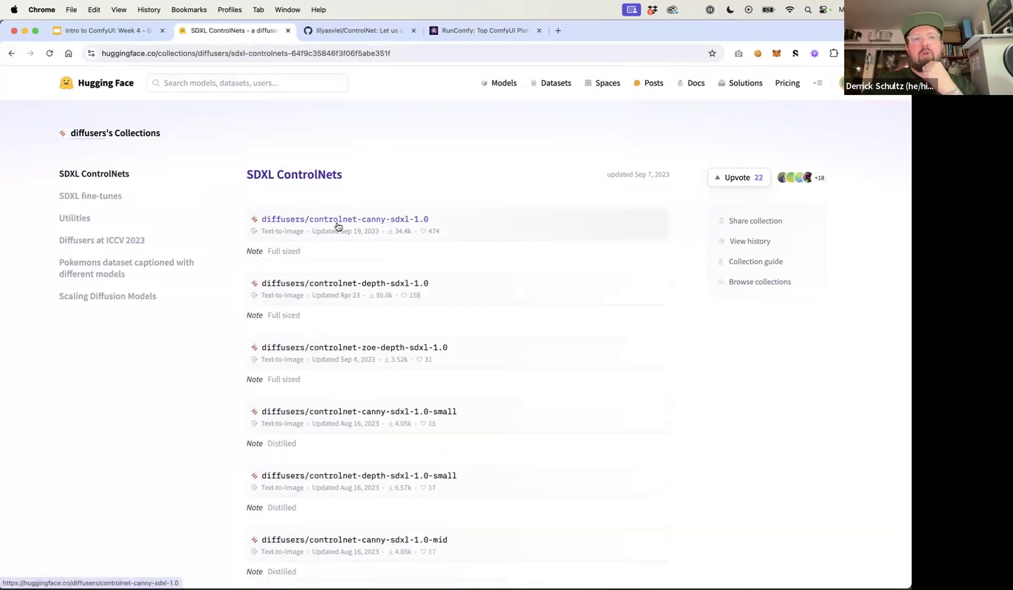
{"action": "left_click", "coordinate": [338, 55]}
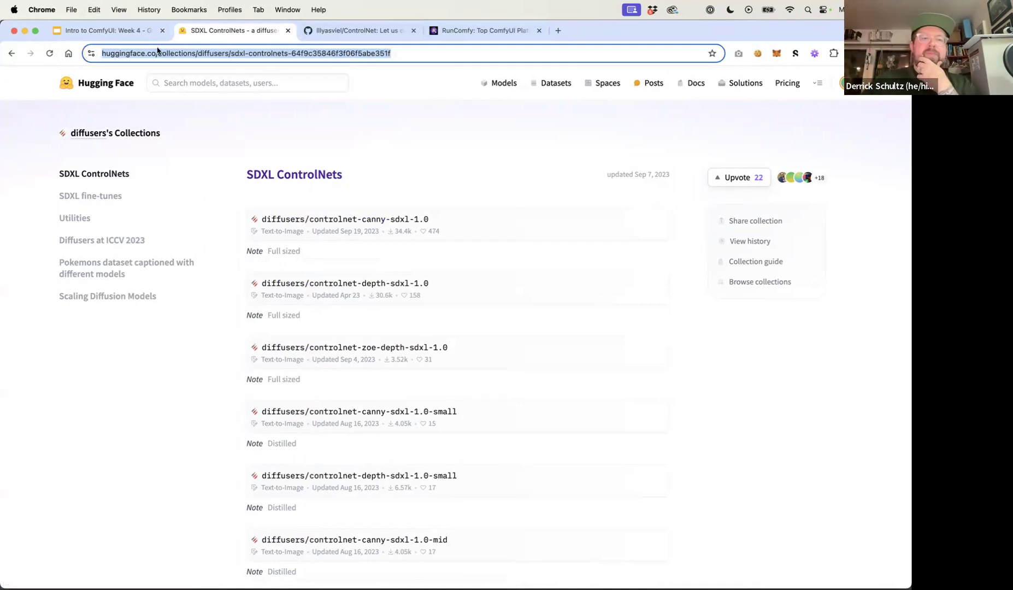
Present the slide deck, advance to the 'New Models: Flux and SD3' slide and exit the slideshow
{"action": "left_click", "coordinate": [136, 31]}
{"action": "key", "text": "ctrl+super+f"}
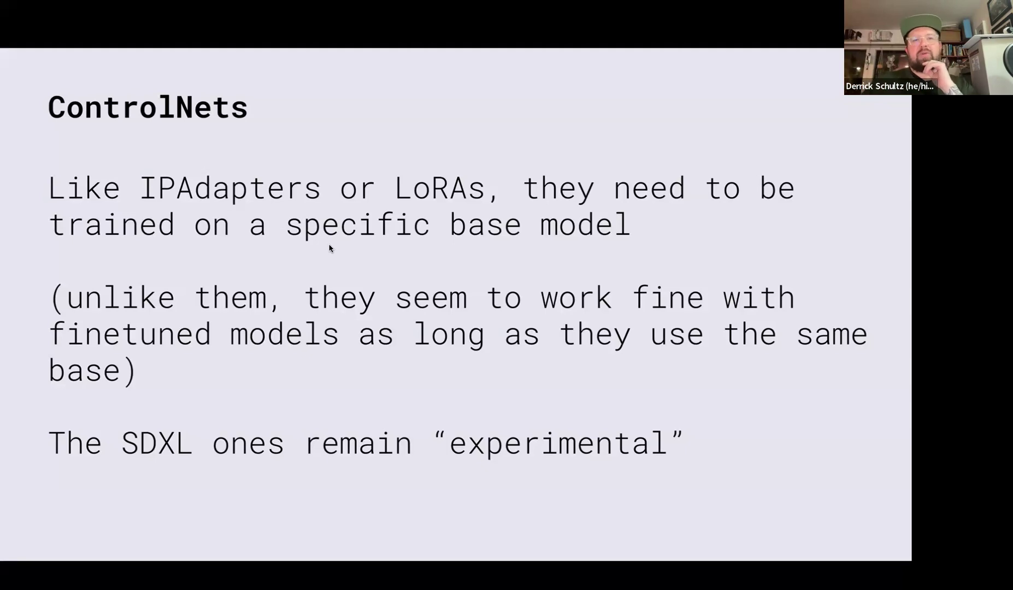
{"action": "key", "text": "Right"}
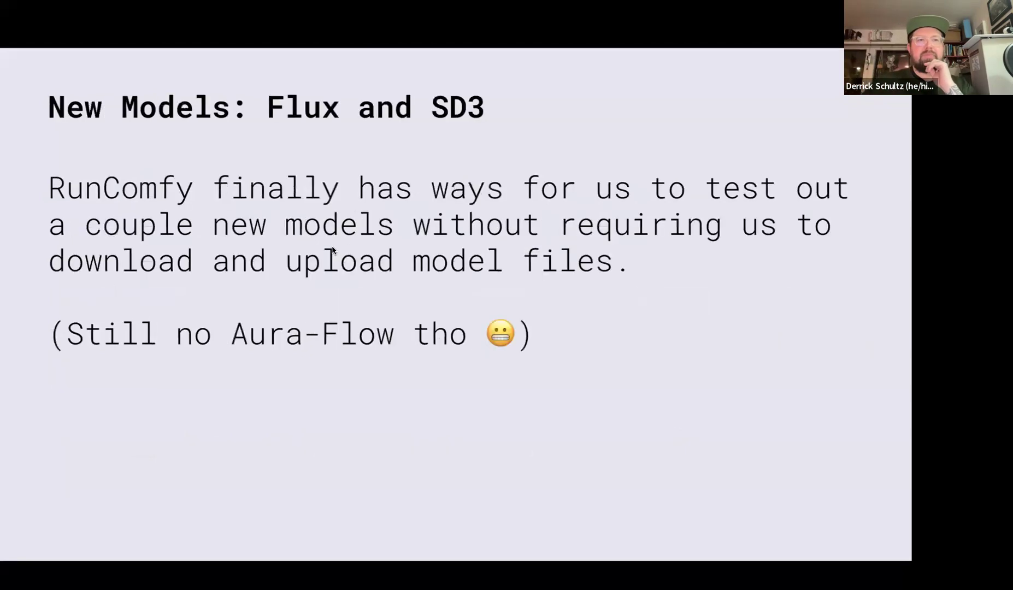
{"action": "key", "text": "Escape"}
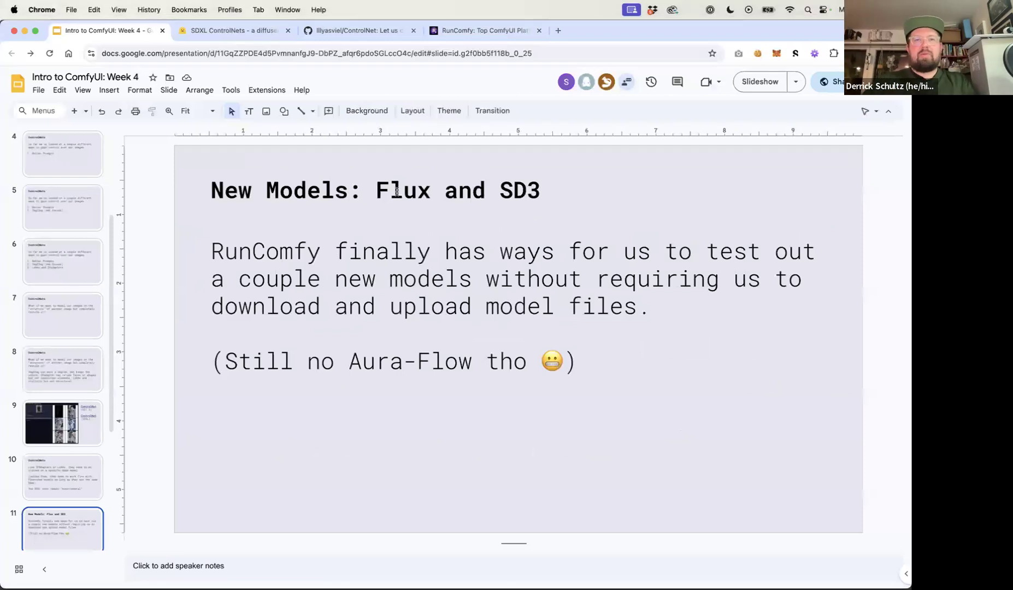
Switch to the RunComfy tab and move it to the first tab position
{"action": "left_click", "coordinate": [477, 32]}
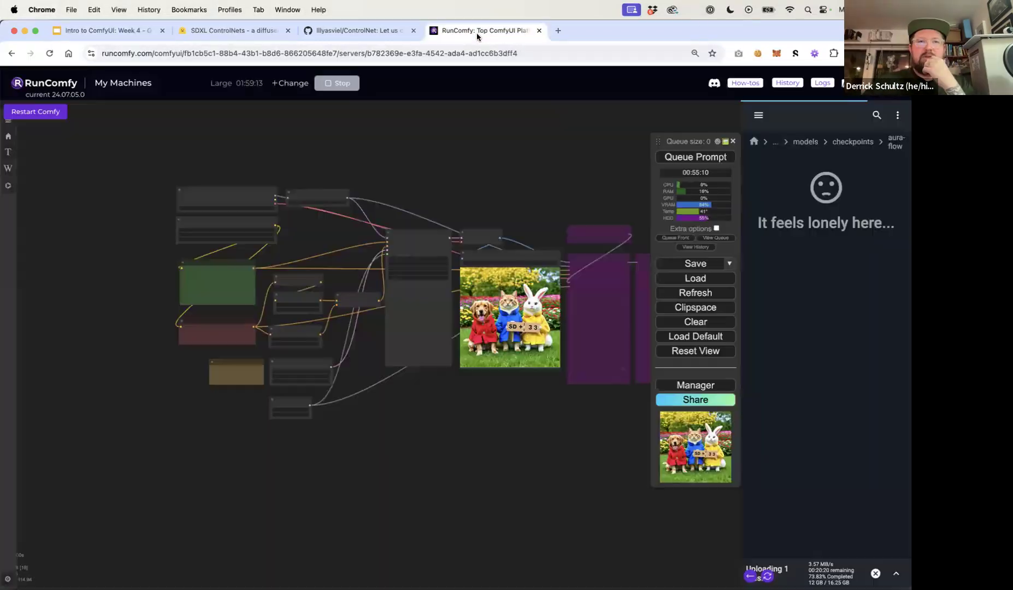
{"action": "left_click_drag", "start_coordinate": [467, 33], "coordinate": [107, 39]}
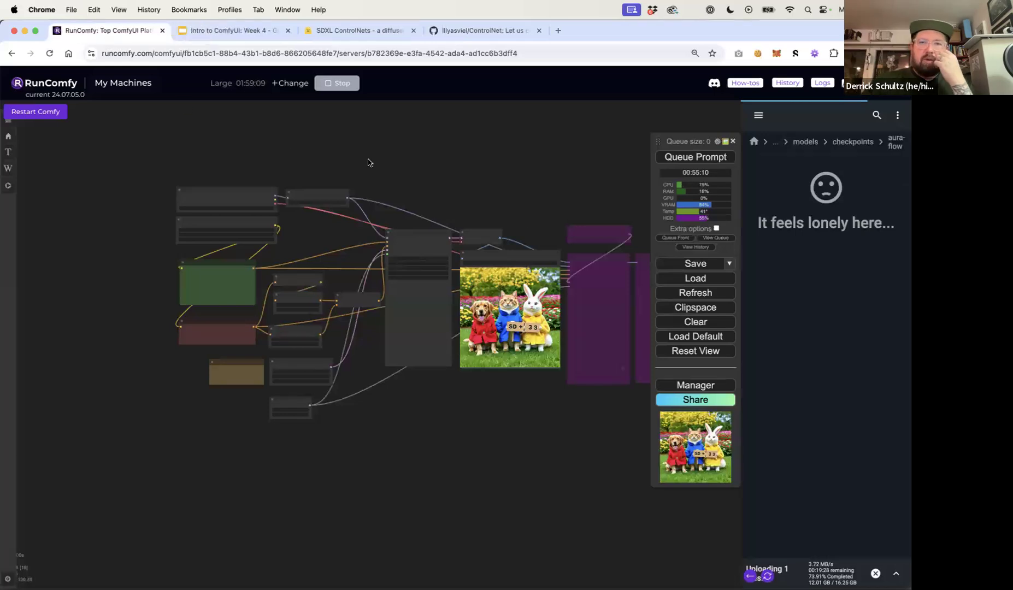
Load the default ComfyUI workflow and close the model browser sidebar
{"action": "left_click", "coordinate": [700, 338]}
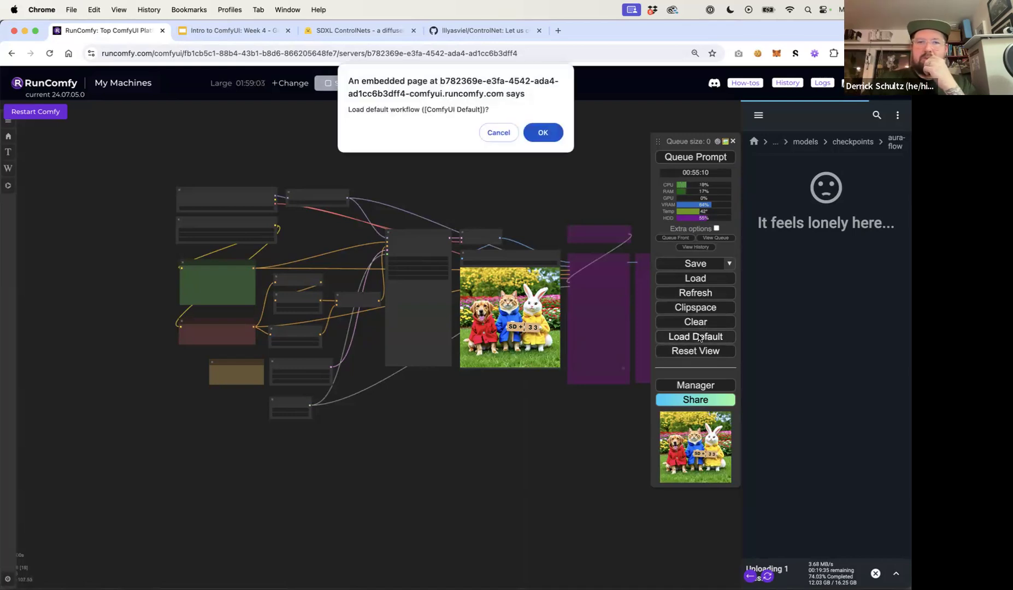
{"action": "left_click", "coordinate": [549, 134]}
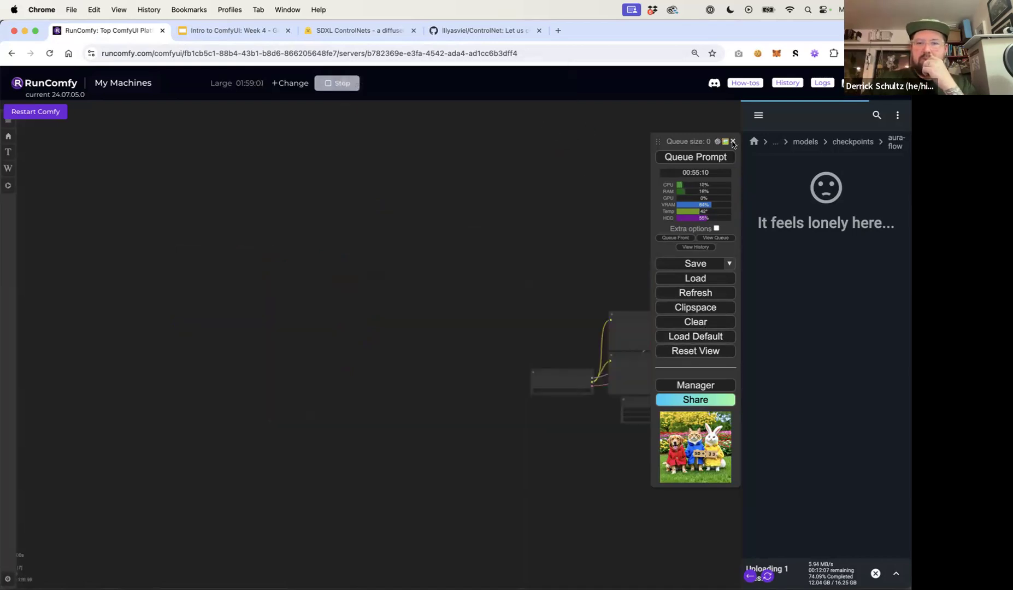
{"action": "left_click", "coordinate": [869, 83]}
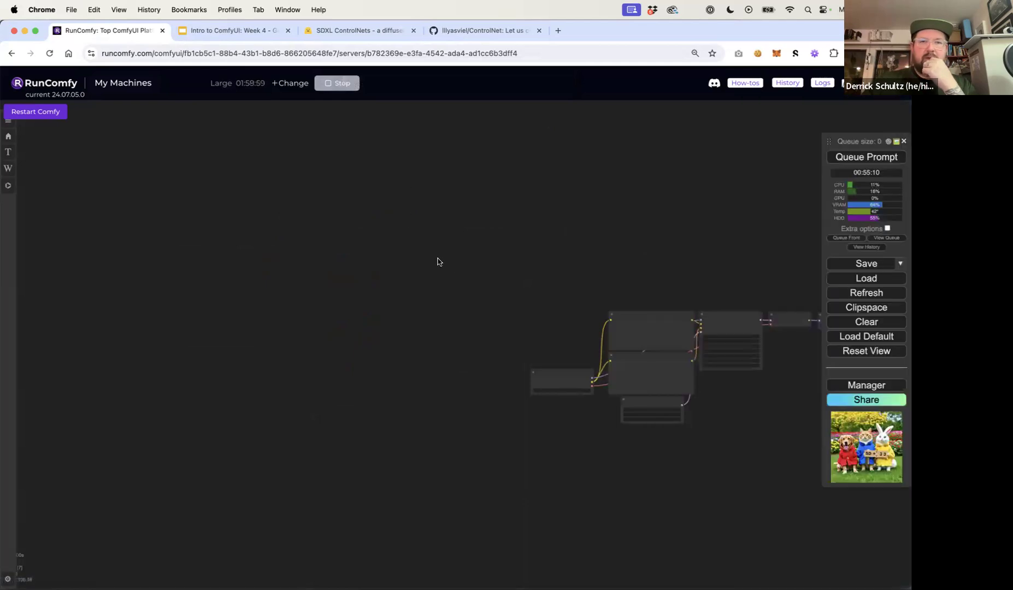
{"action": "left_click_drag", "start_coordinate": [483, 277], "coordinate": [165, 239]}
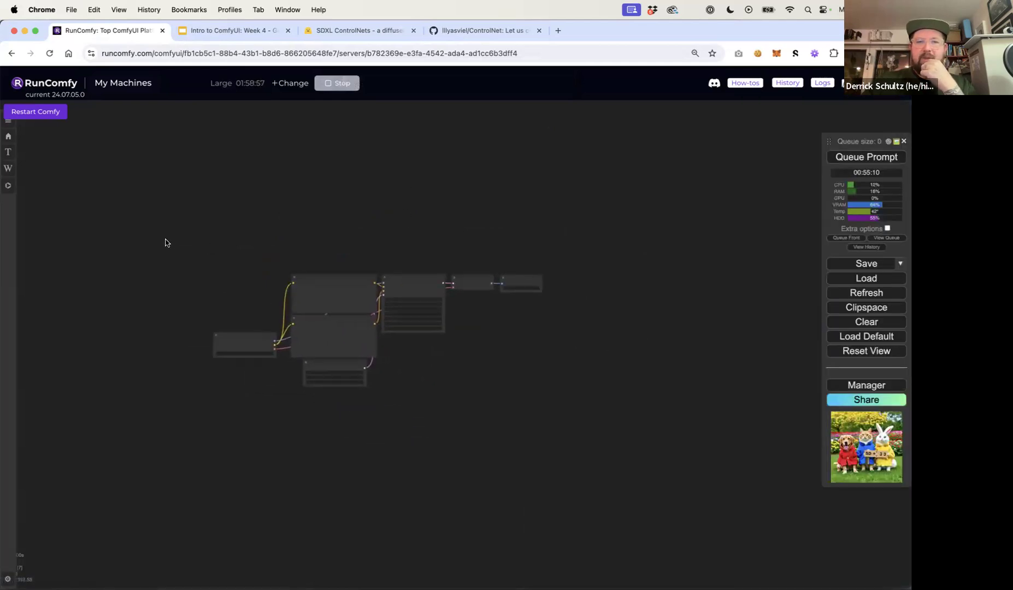
Open the Model Manager from the ComfyUI Manager and search external models for "controlnet"
{"action": "scroll", "coordinate": [256, 296], "scroll_direction": "up", "scroll_amount": 4}
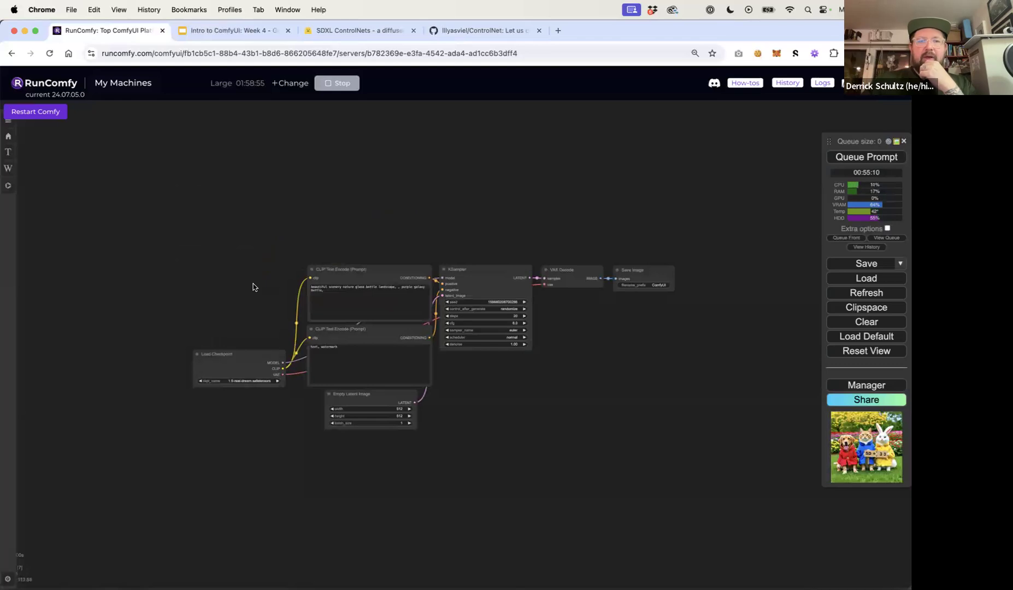
{"action": "scroll", "coordinate": [214, 250], "scroll_direction": "up", "scroll_amount": 5}
{"action": "left_click_drag", "start_coordinate": [236, 252], "coordinate": [186, 250]}
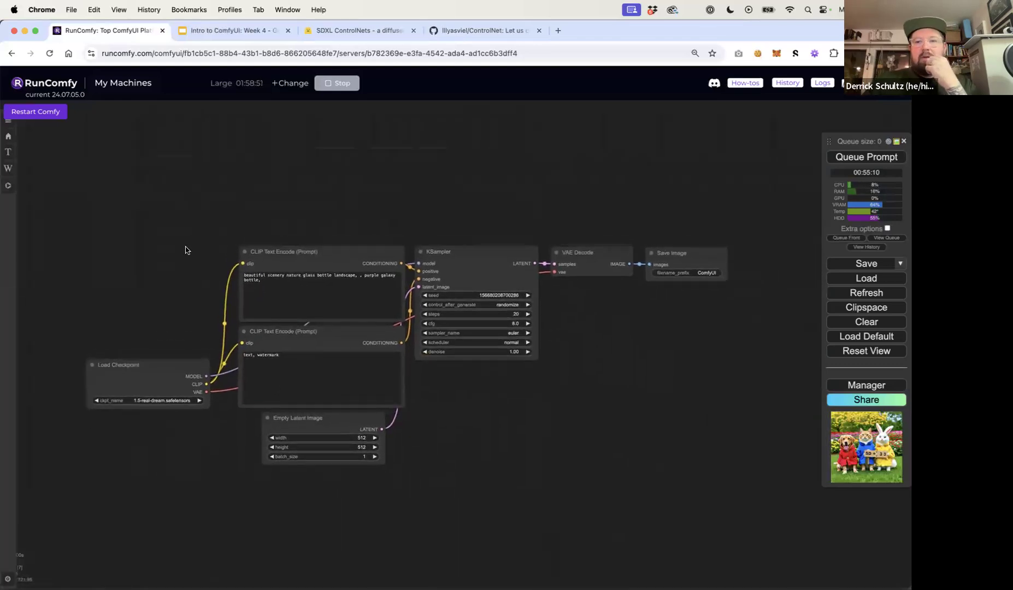
{"action": "left_click", "coordinate": [859, 387]}
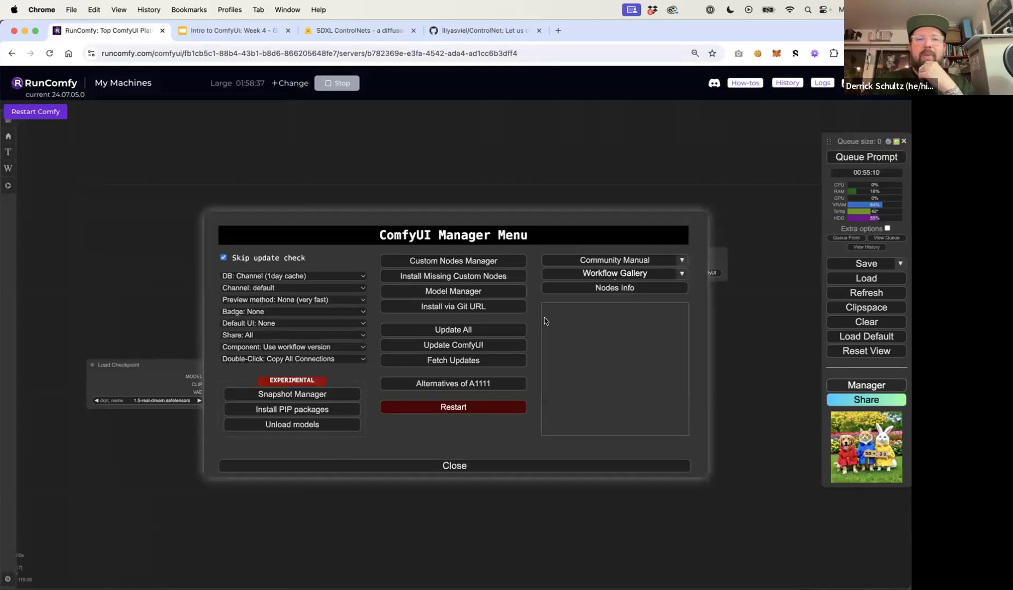
{"action": "left_click", "coordinate": [451, 297]}
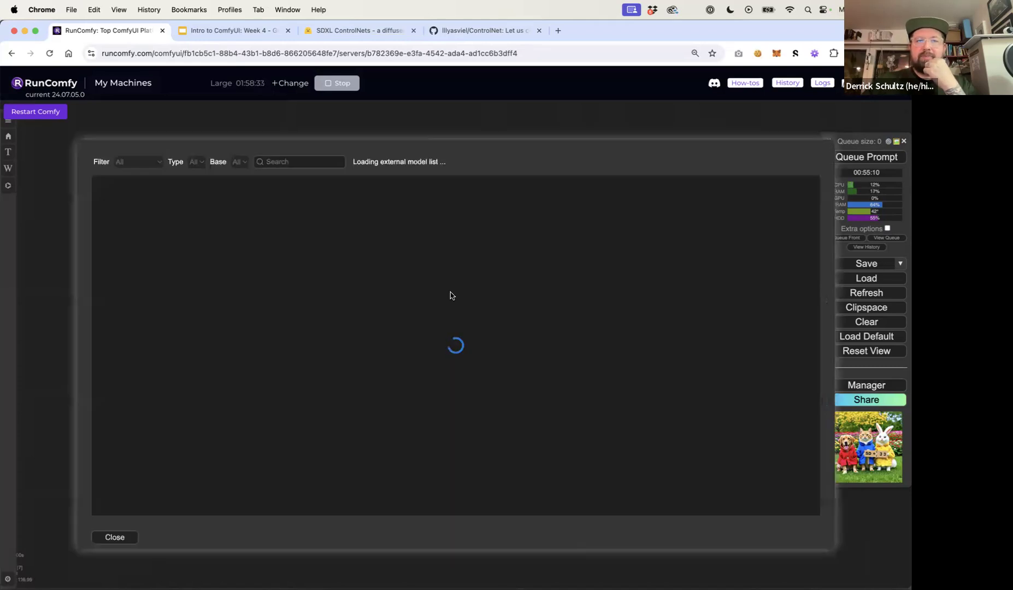
{"action": "left_click", "coordinate": [395, 163]}
{"action": "type", "text": "contrl"}
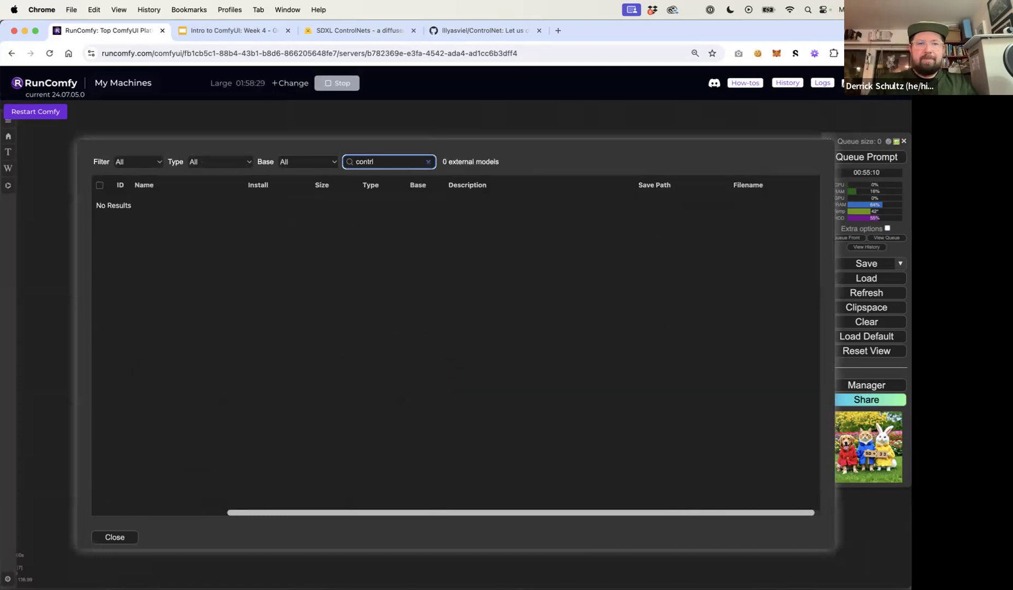
{"action": "key", "text": "BackSpace"}
{"action": "type", "text": "olnet"}
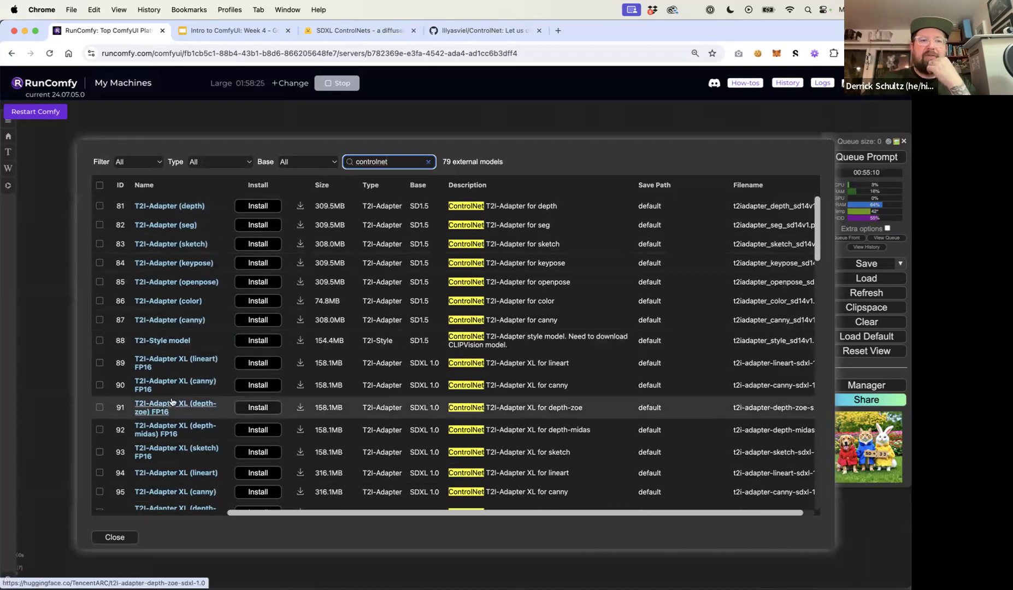
Browse the listed ControlNet, T2I-Adapter and Control-LoRA models with their base versions and sizes
{"action": "scroll", "coordinate": [171, 402], "scroll_direction": "down", "scroll_amount": 5}
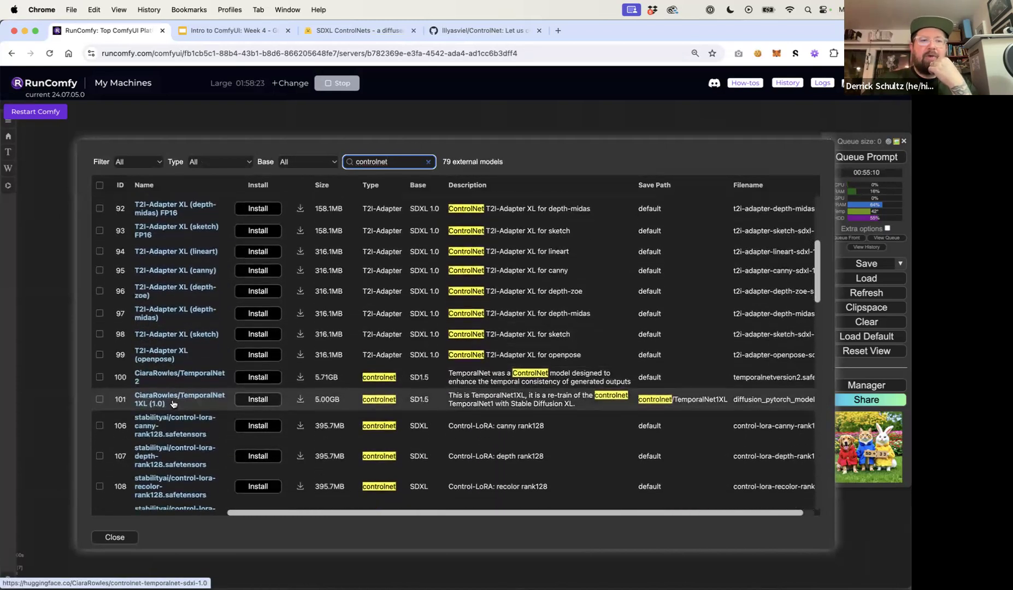
{"action": "scroll", "coordinate": [172, 403], "scroll_direction": "down", "scroll_amount": 8}
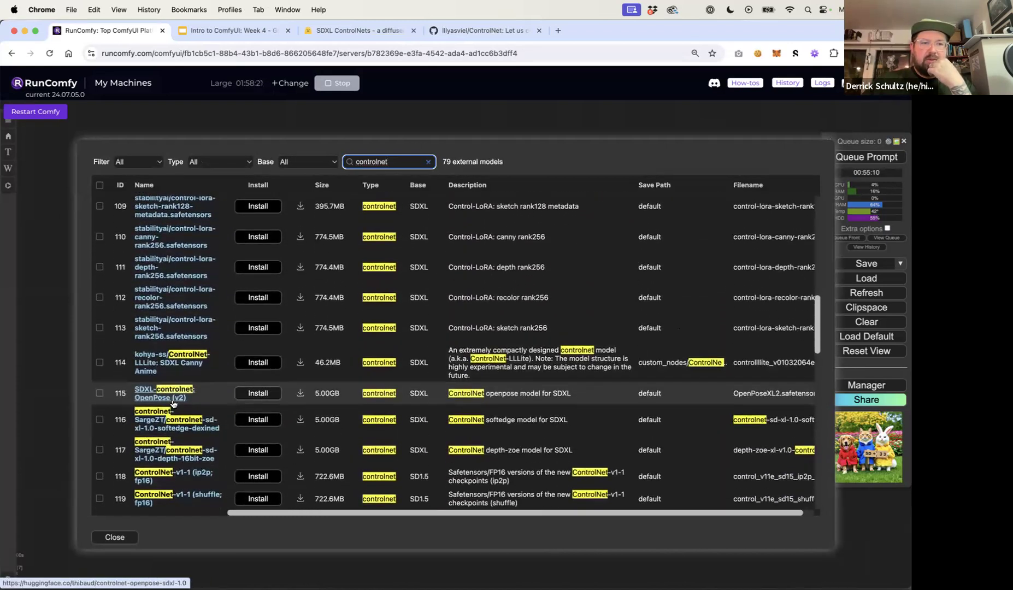
{"action": "scroll", "coordinate": [173, 403], "scroll_direction": "down", "scroll_amount": 4}
{"action": "scroll", "coordinate": [172, 403], "scroll_direction": "down", "scroll_amount": 2}
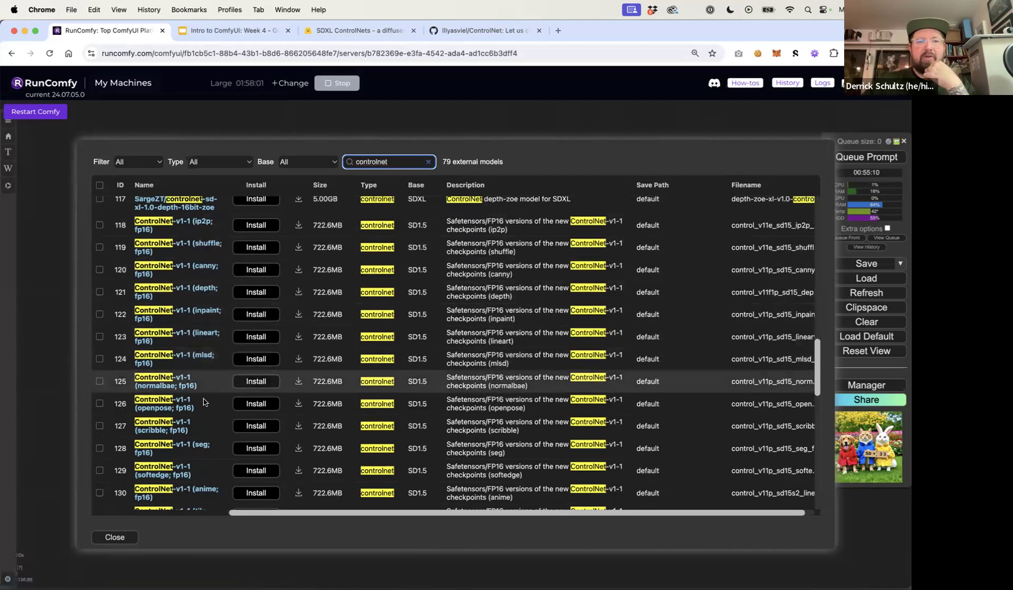
{"action": "scroll", "coordinate": [203, 402], "scroll_direction": "up", "scroll_amount": 5}
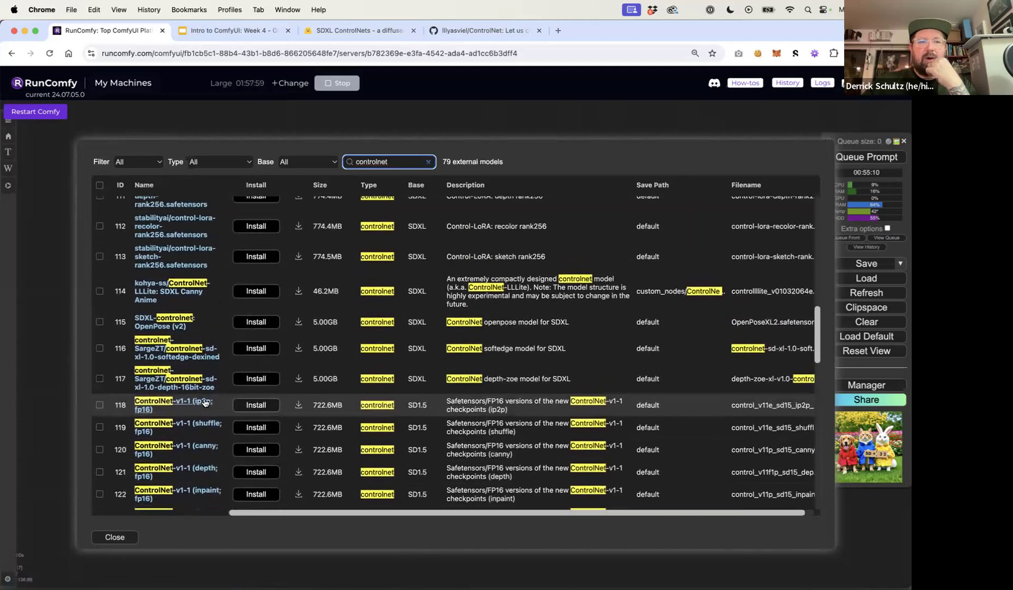
{"action": "scroll", "coordinate": [204, 402], "scroll_direction": "up", "scroll_amount": 2}
{"action": "scroll", "coordinate": [204, 402], "scroll_direction": "down", "scroll_amount": 1}
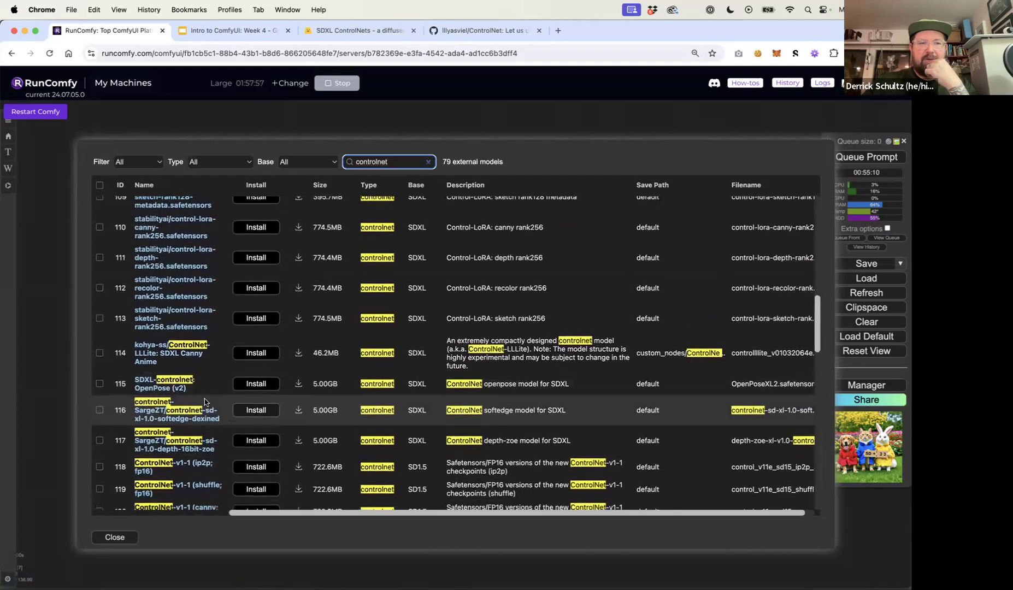
{"action": "scroll", "coordinate": [204, 402], "scroll_direction": "up", "scroll_amount": 5}
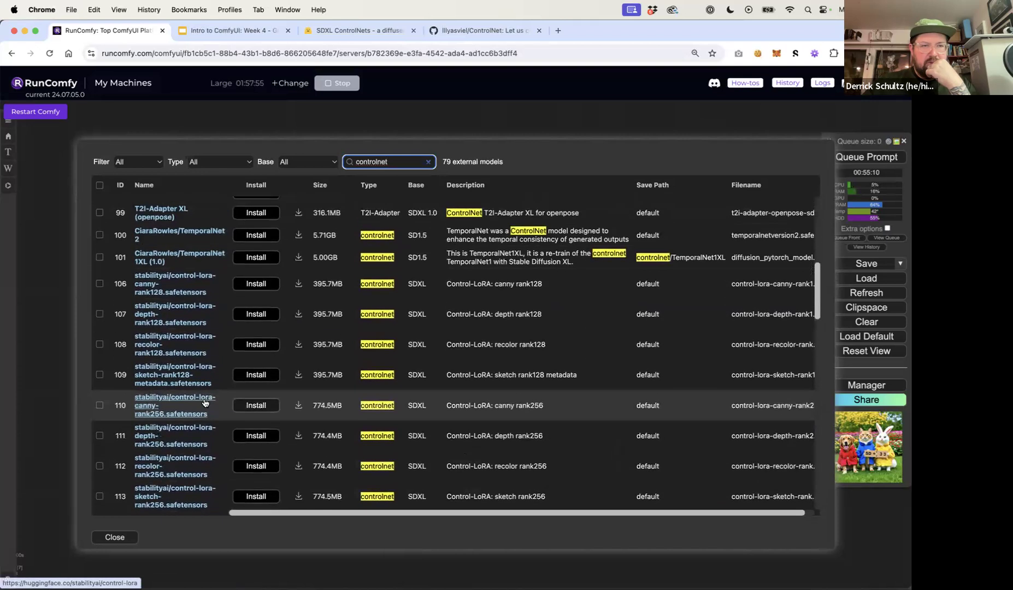
{"action": "scroll", "coordinate": [204, 402], "scroll_direction": "down", "scroll_amount": 1}
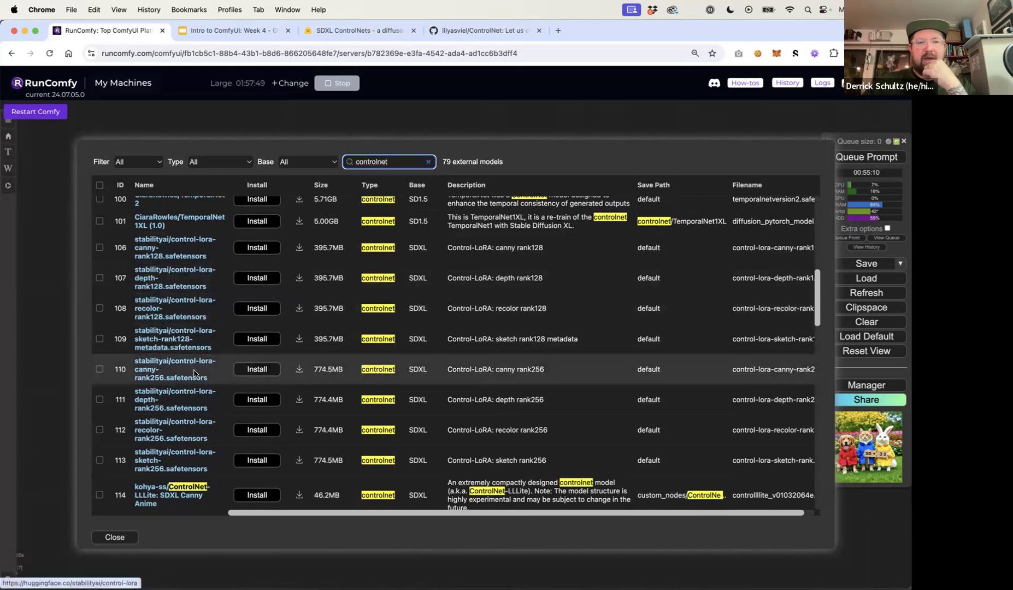
Glance at the SDXL ControlNets collection in the other tab and return to RunComfy
{"action": "left_click", "coordinate": [331, 31]}
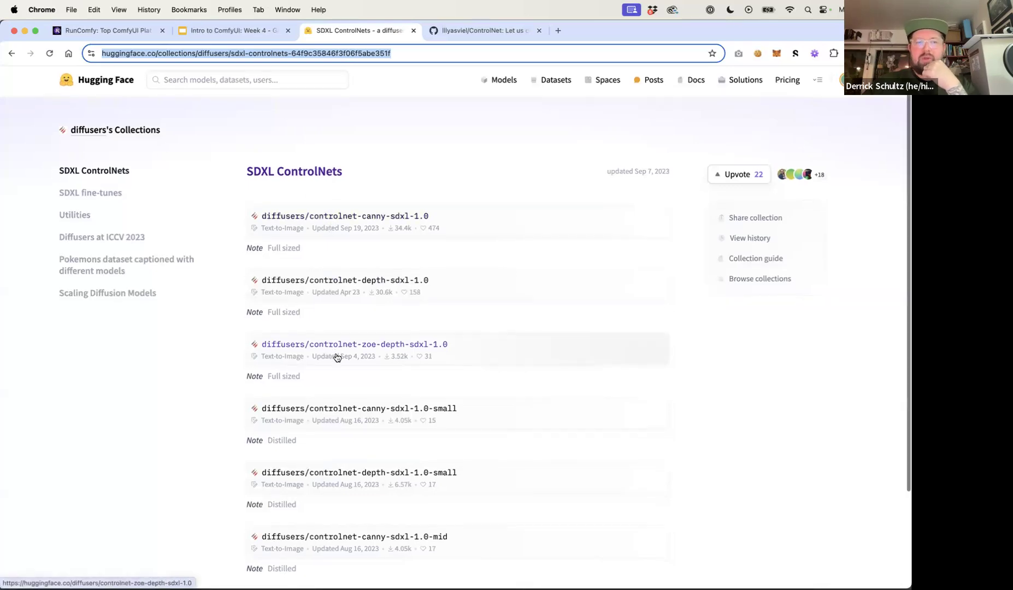
{"action": "scroll", "coordinate": [344, 357], "scroll_direction": "down", "scroll_amount": 3}
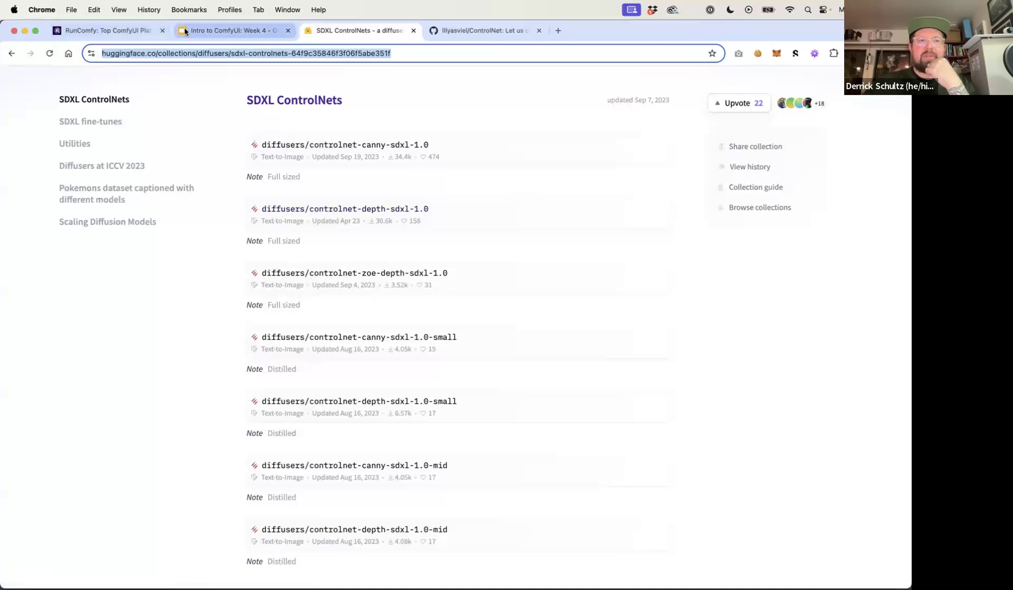
{"action": "left_click", "coordinate": [124, 28]}
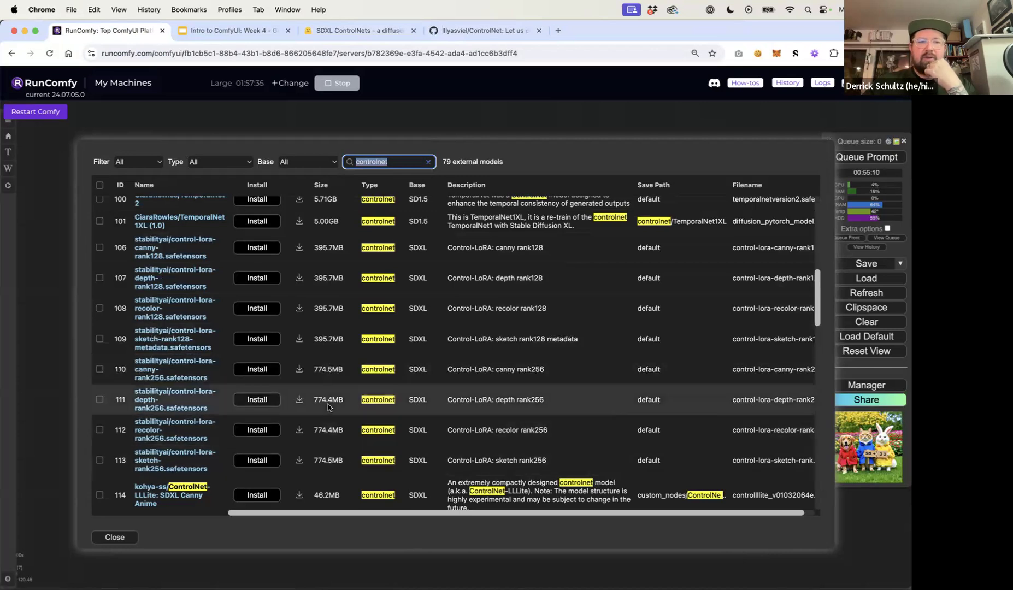
Open the stabilityai control-lora model page, read through its examples, then close the Model Manager and Manager menu
{"action": "left_click", "coordinate": [163, 425], "text": "super"}
{"action": "left_click", "coordinate": [236, 31]}
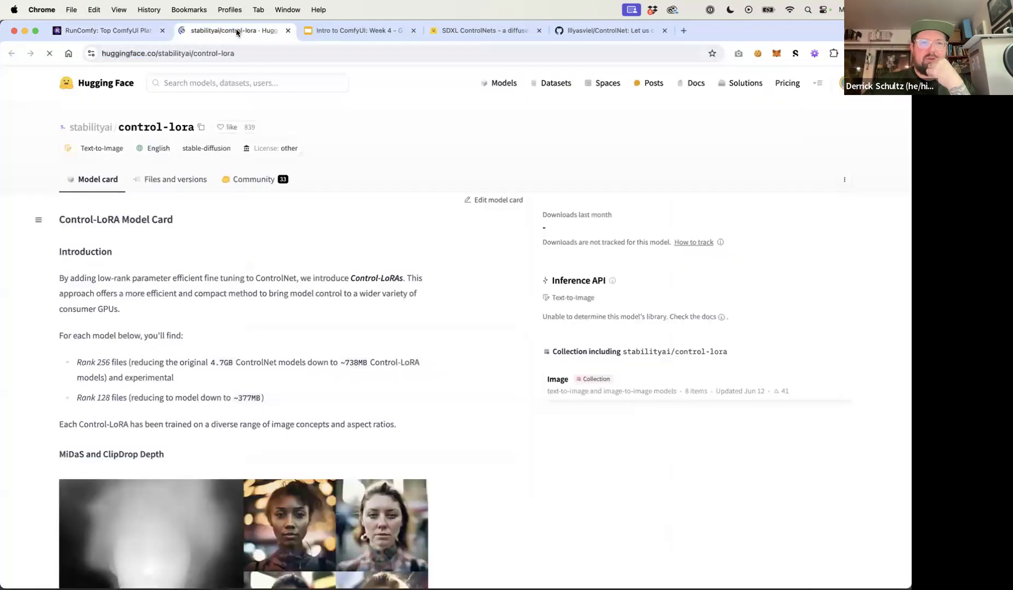
{"action": "scroll", "coordinate": [268, 262], "scroll_direction": "down", "scroll_amount": 7}
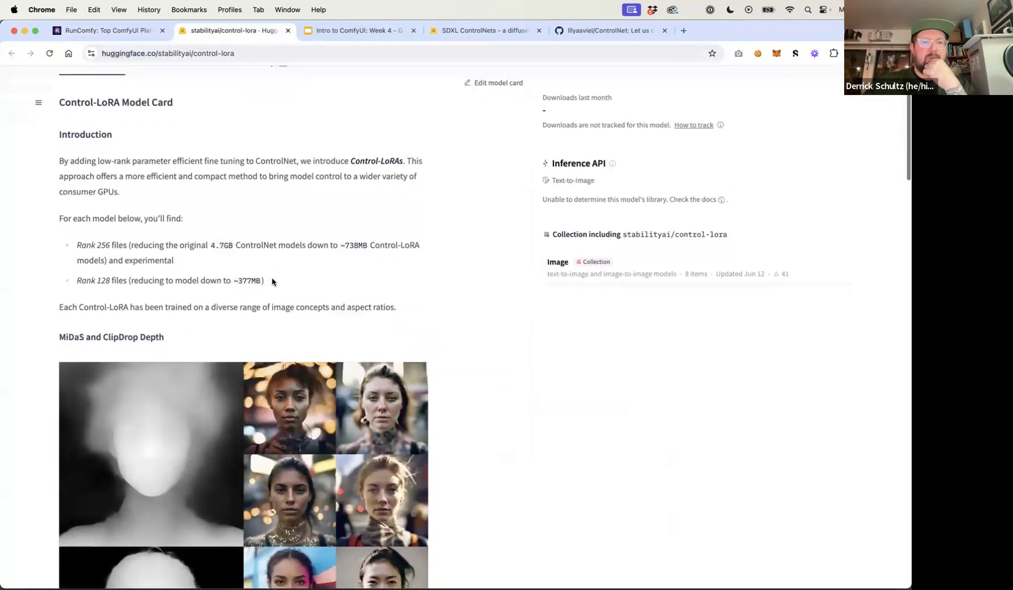
{"action": "scroll", "coordinate": [274, 282], "scroll_direction": "down", "scroll_amount": 5}
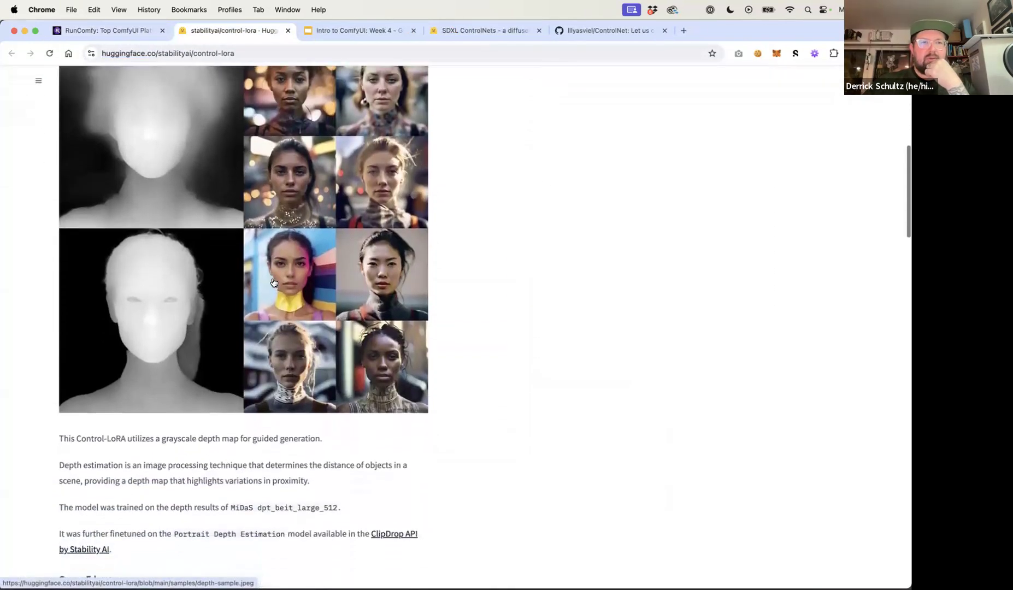
{"action": "scroll", "coordinate": [273, 283], "scroll_direction": "down", "scroll_amount": 12}
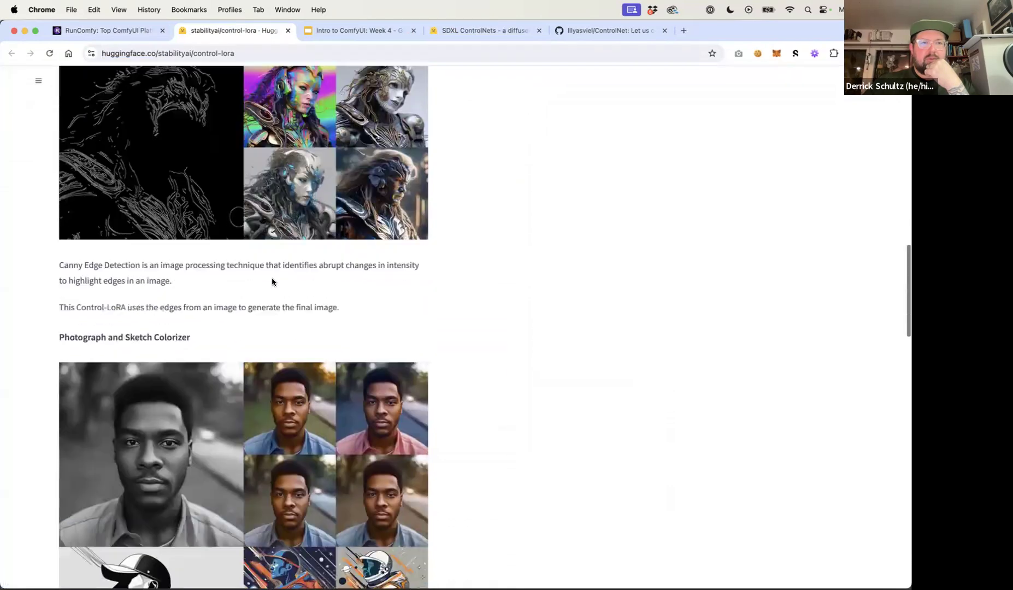
{"action": "scroll", "coordinate": [274, 283], "scroll_direction": "up", "scroll_amount": 20}
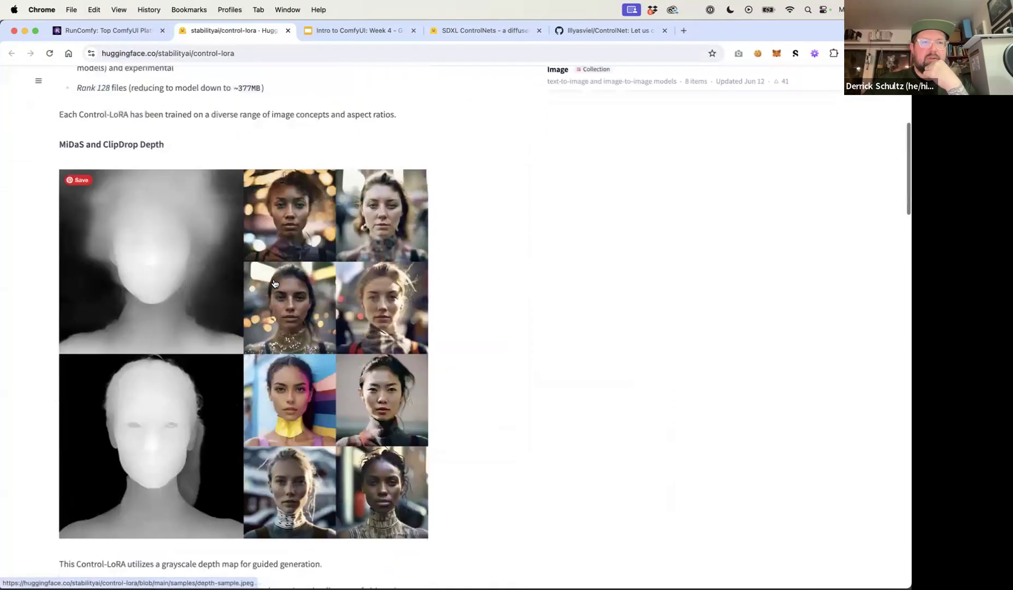
{"action": "scroll", "coordinate": [273, 280], "scroll_direction": "down", "scroll_amount": 5}
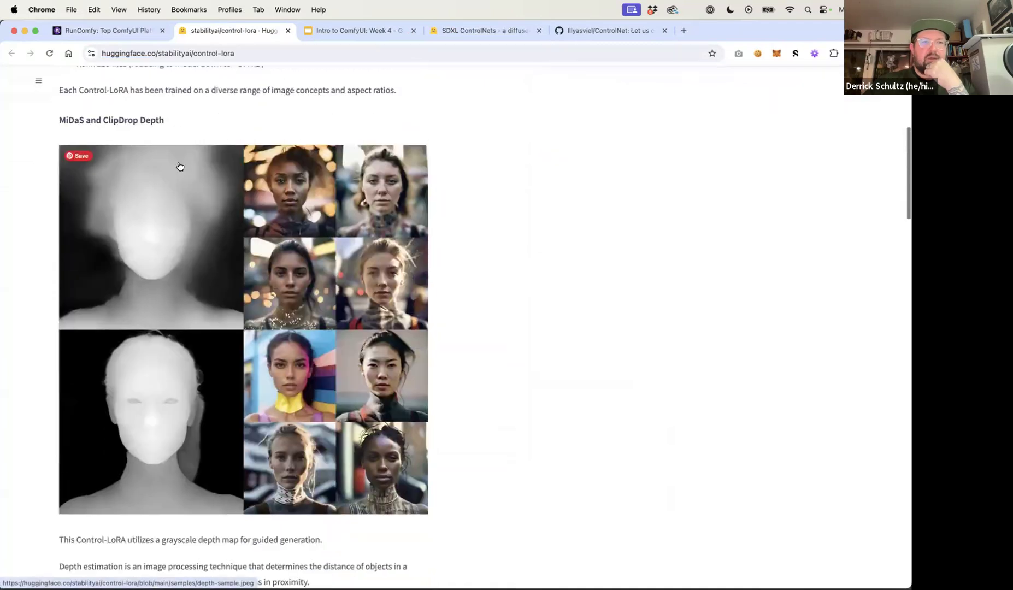
{"action": "scroll", "coordinate": [229, 321], "scroll_direction": "down", "scroll_amount": 10}
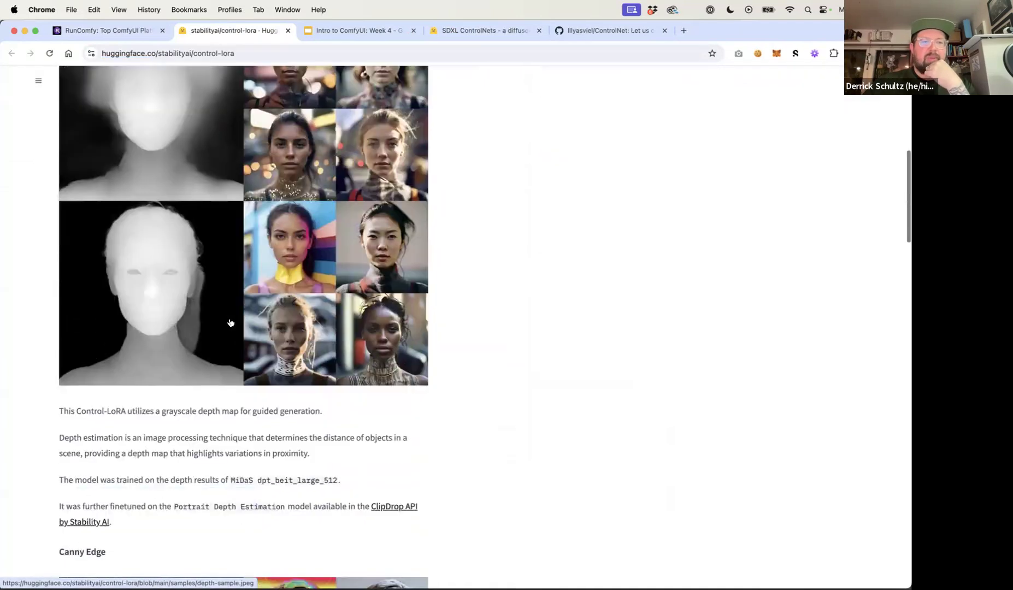
{"action": "scroll", "coordinate": [185, 240], "scroll_direction": "down", "scroll_amount": 6}
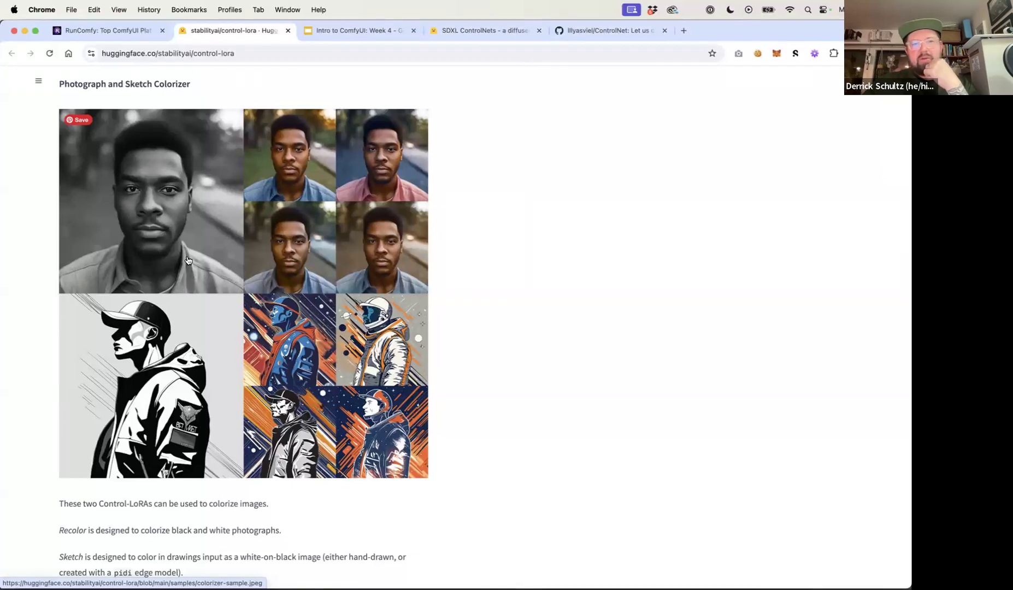
{"action": "scroll", "coordinate": [192, 324], "scroll_direction": "down", "scroll_amount": 6}
{"action": "scroll", "coordinate": [194, 323], "scroll_direction": "down", "scroll_amount": 6}
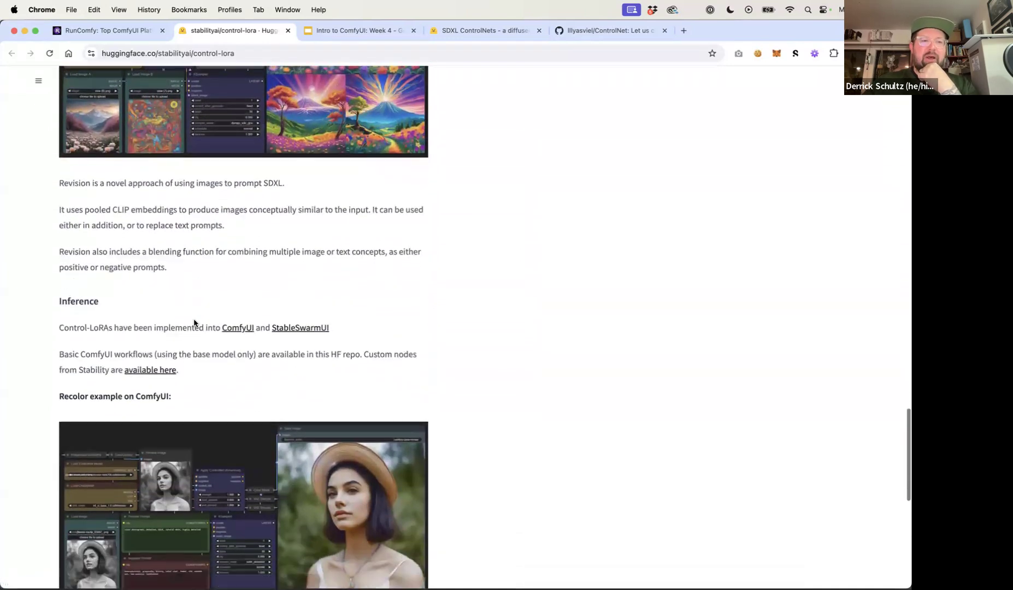
{"action": "scroll", "coordinate": [194, 323], "scroll_direction": "down", "scroll_amount": 2}
{"action": "scroll", "coordinate": [196, 355], "scroll_direction": "up", "scroll_amount": 15}
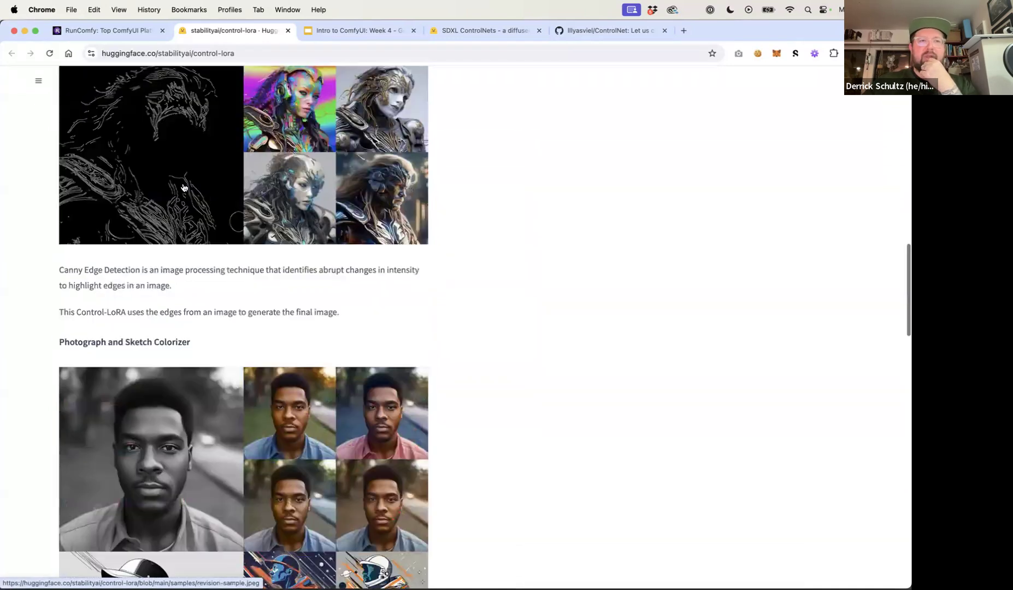
{"action": "left_click", "coordinate": [117, 32]}
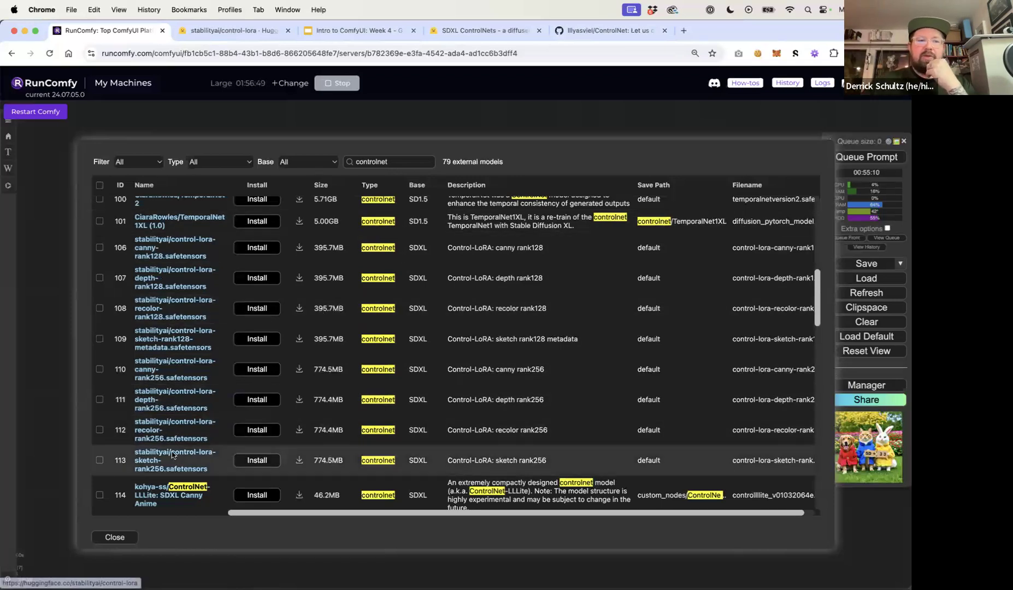
{"action": "left_click", "coordinate": [115, 536]}
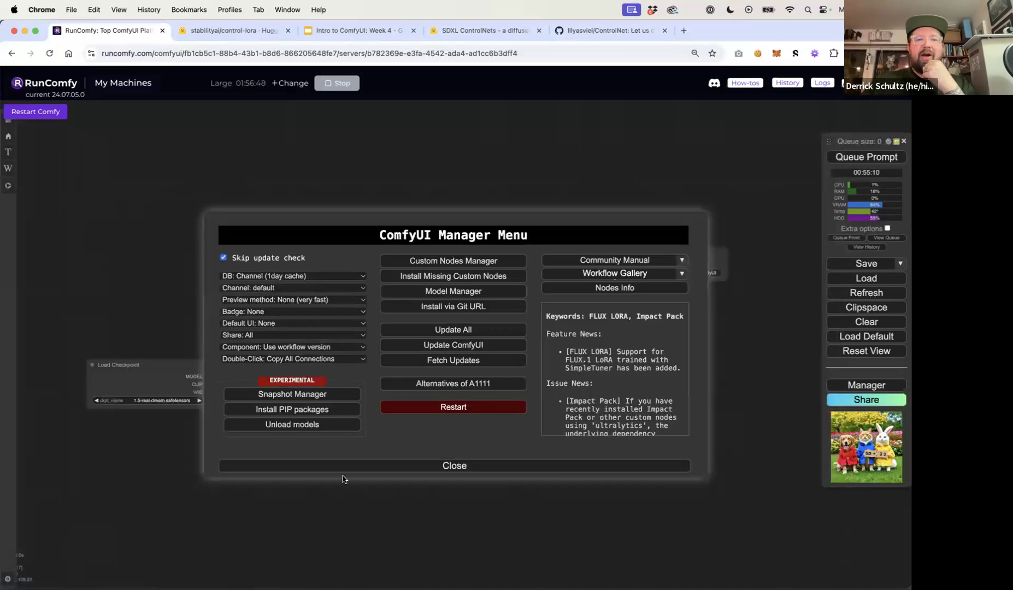
{"action": "left_click", "coordinate": [458, 465]}
Add an Apply Advanced ControlNet node to the canvas and move it above the prompt nodes
{"action": "left_click_drag", "start_coordinate": [518, 428], "coordinate": [548, 447]}
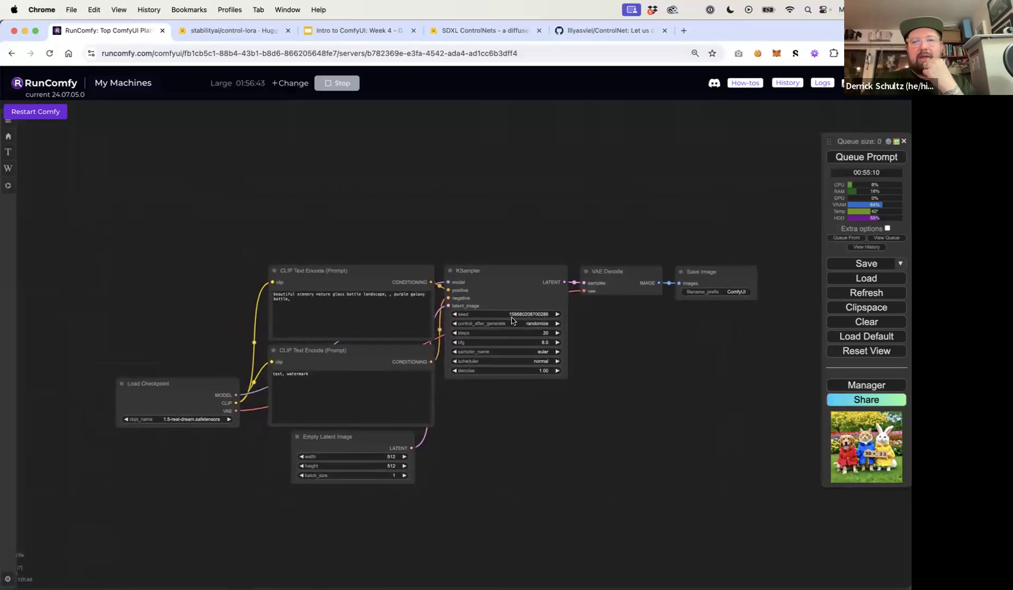
{"action": "left_click_drag", "start_coordinate": [490, 240], "coordinate": [455, 228]}
{"action": "double_click", "coordinate": [419, 210]}
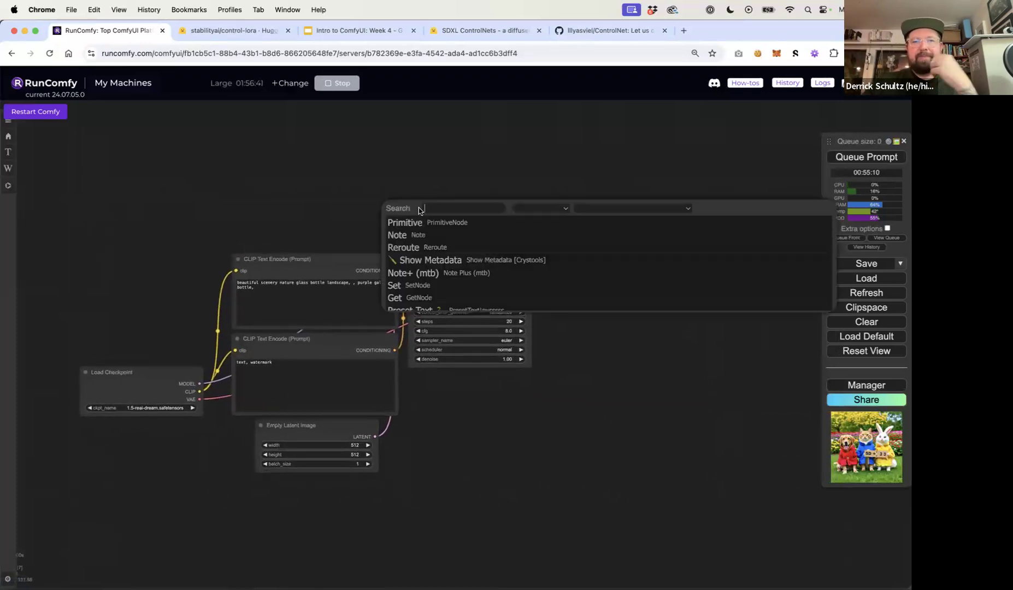
{"action": "type", "text": "apply"}
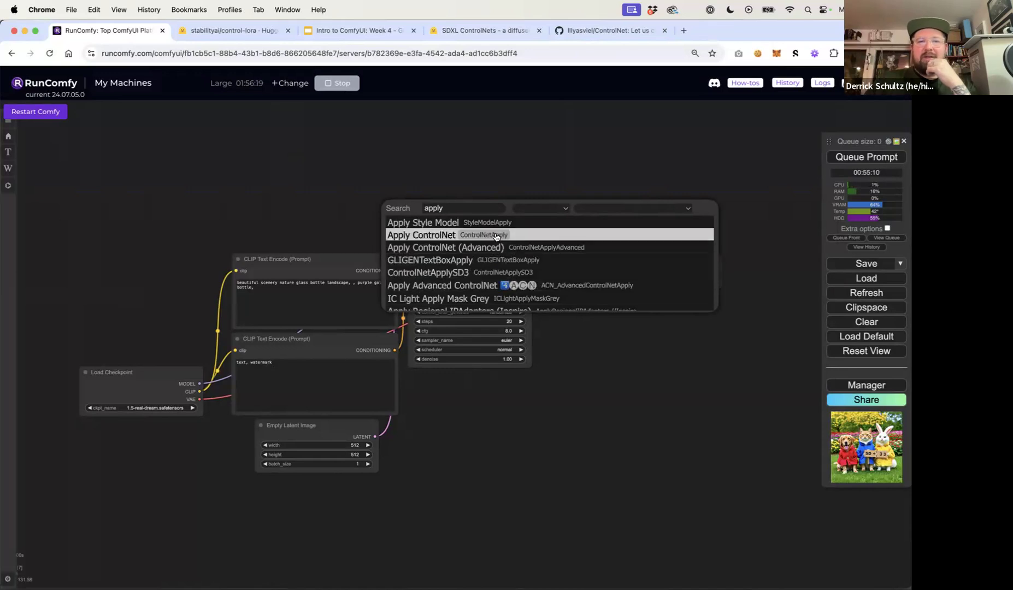
{"action": "left_click", "coordinate": [500, 283]}
{"action": "left_click_drag", "start_coordinate": [498, 207], "coordinate": [464, 117]}
Add an Apply ControlNet node and place it to the right of the advanced node
{"action": "double_click", "coordinate": [587, 135]}
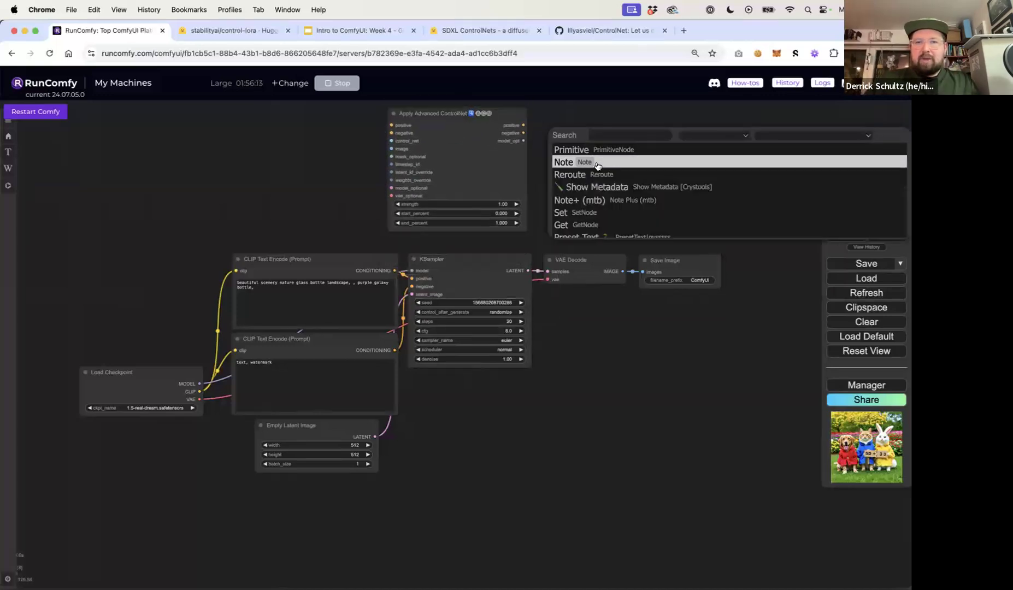
{"action": "type", "text": "apply"}
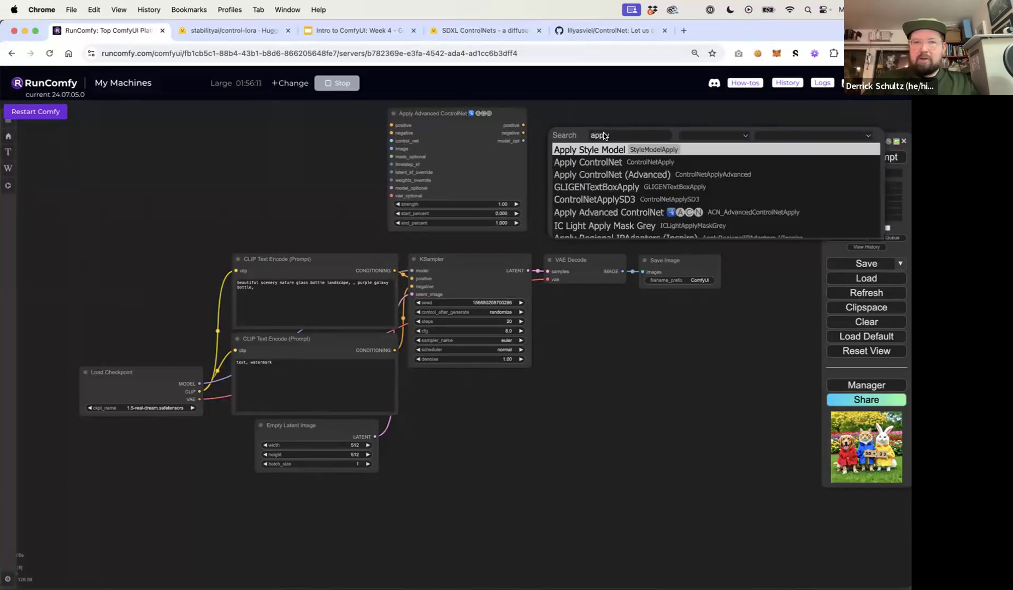
{"action": "key", "text": "Down"}
{"action": "key", "text": "Return"}
{"action": "left_click_drag", "start_coordinate": [623, 131], "coordinate": [706, 129]}
Add an Apply ControlNet (Advanced) node below the Apply ControlNet node
{"action": "double_click", "coordinate": [603, 175]}
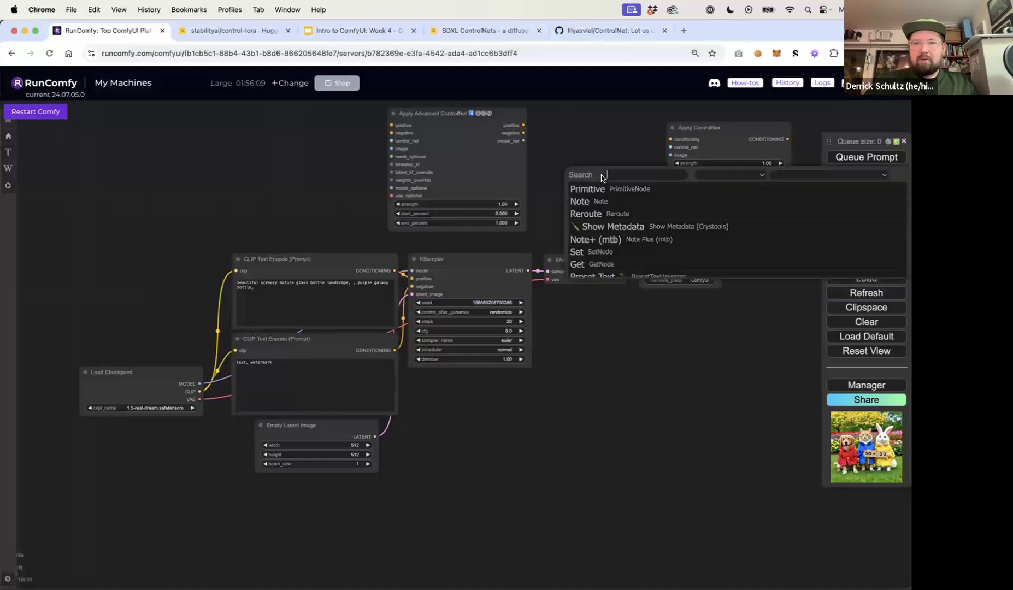
{"action": "type", "text": "appl"}
{"action": "left_click", "coordinate": [643, 213]}
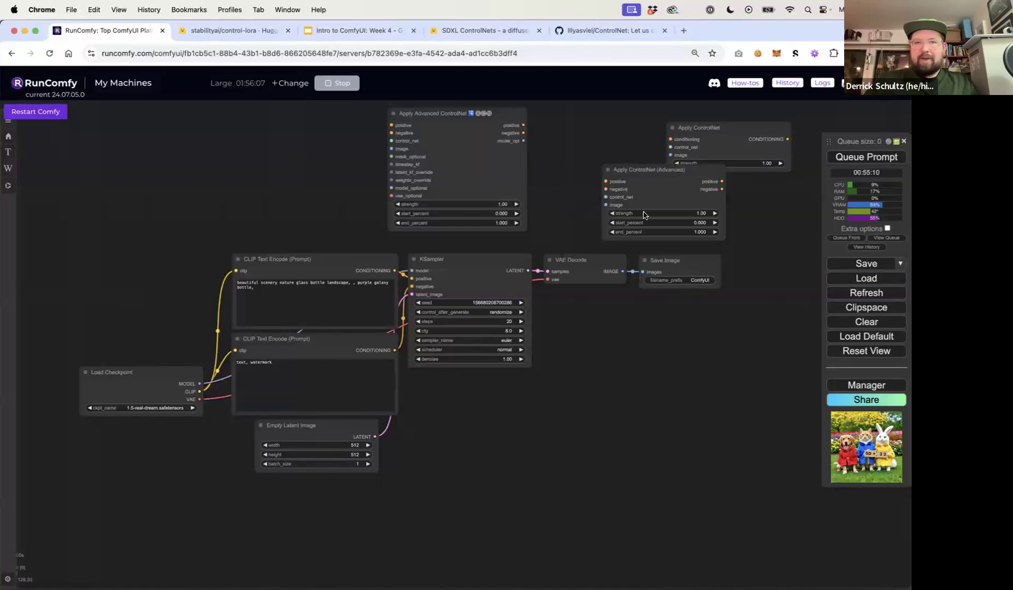
Line up the three ControlNet nodes in a row, with Apply ControlNet (Advanced) between the other two
{"action": "left_click_drag", "start_coordinate": [628, 169], "coordinate": [559, 122]}
{"action": "left_click", "coordinate": [706, 128]}
{"action": "left_click_drag", "start_coordinate": [706, 129], "coordinate": [710, 116]}
{"action": "left_click_drag", "start_coordinate": [618, 132], "coordinate": [619, 122]}
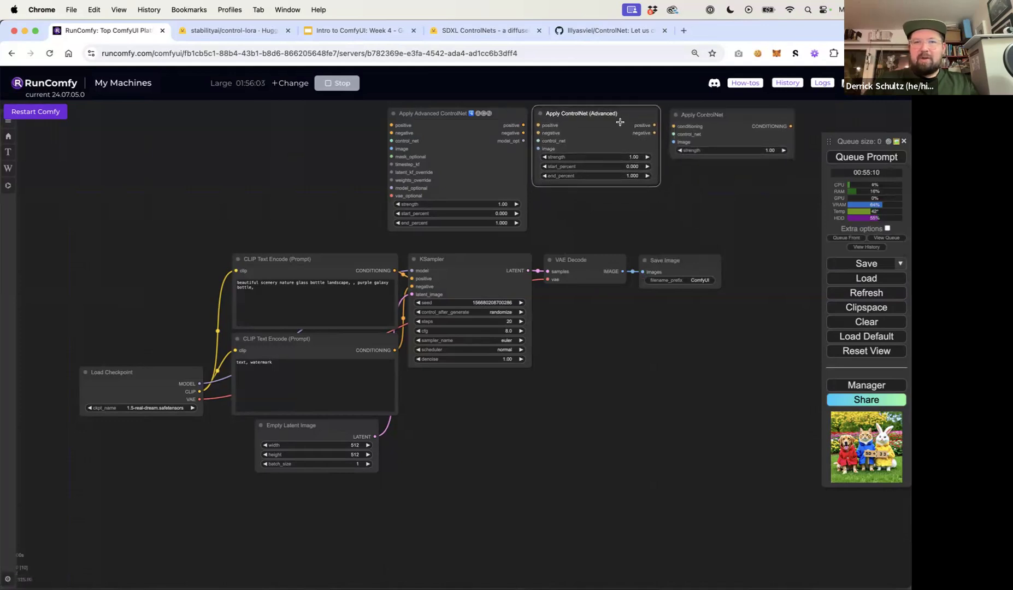
Zoom in to compare the inputs and settings of the three ControlNet nodes
{"action": "left_click", "coordinate": [314, 178]}
{"action": "left_click_drag", "start_coordinate": [372, 155], "coordinate": [261, 187]}
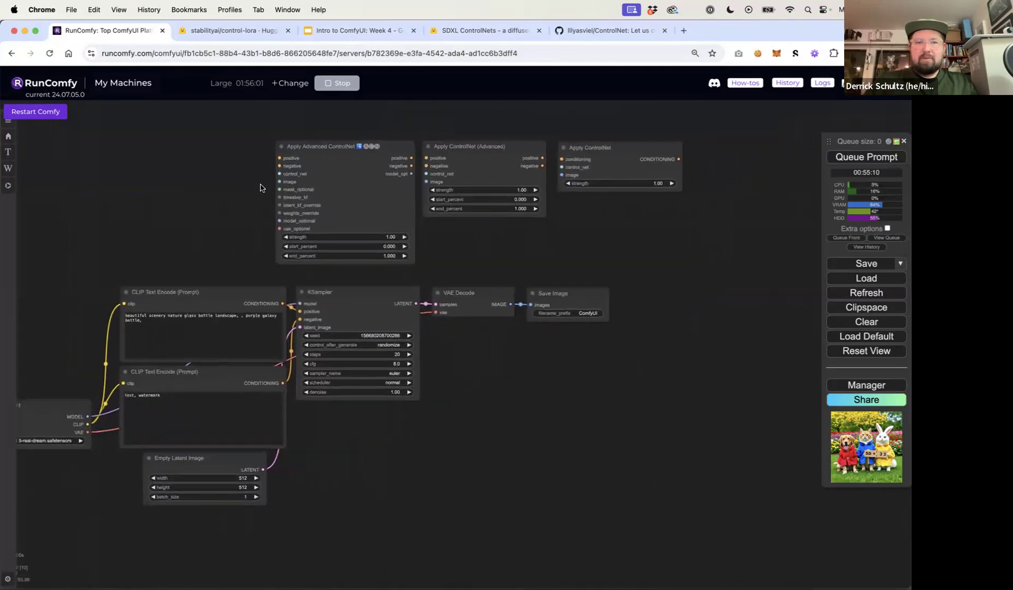
{"action": "scroll", "coordinate": [260, 183], "scroll_direction": "up", "scroll_amount": 5}
{"action": "scroll", "coordinate": [260, 184], "scroll_direction": "down", "scroll_amount": 4}
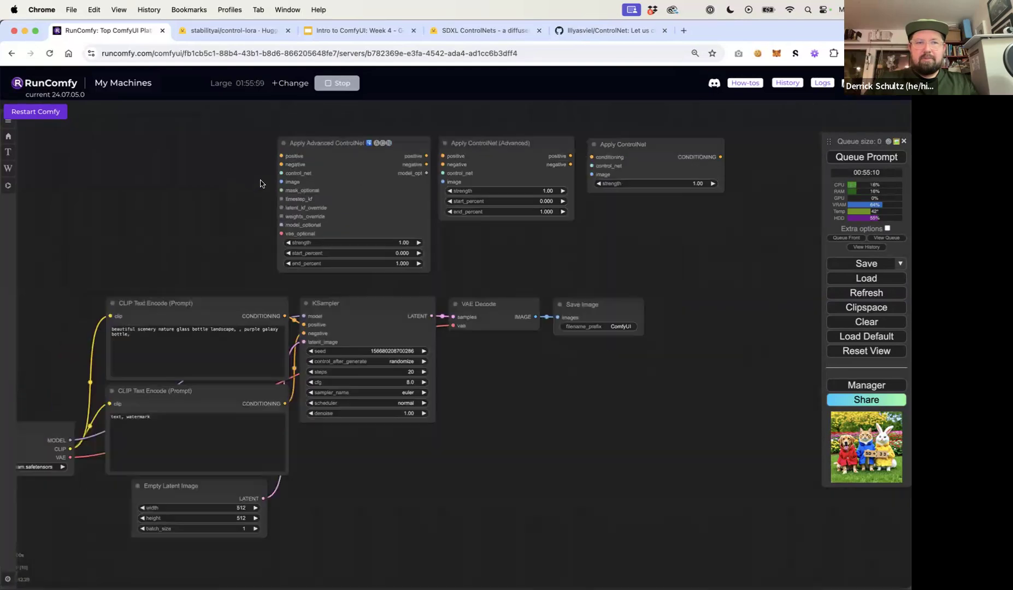
{"action": "scroll", "coordinate": [260, 183], "scroll_direction": "up", "scroll_amount": 5}
{"action": "left_click_drag", "start_coordinate": [261, 183], "coordinate": [83, 237]}
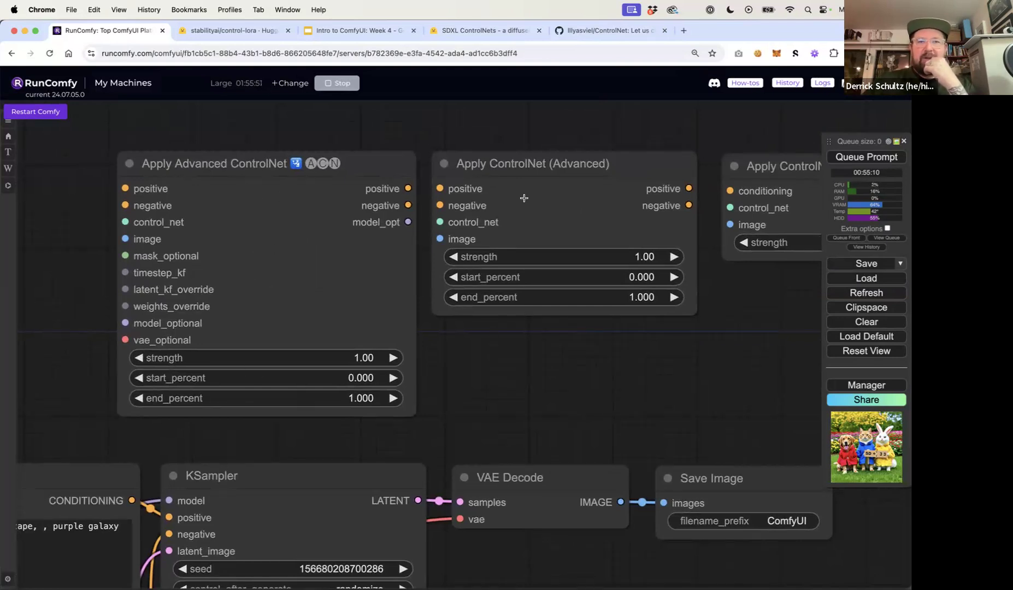
{"action": "left_click_drag", "start_coordinate": [654, 332], "coordinate": [574, 330]}
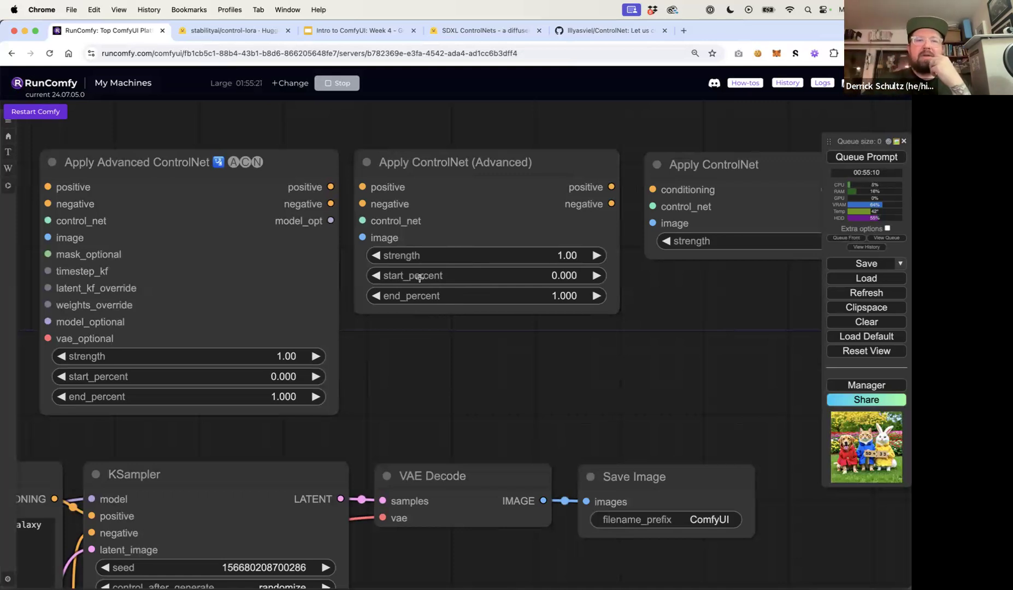
Delete the Apply ControlNet and Apply Advanced ControlNet nodes, keeping only Apply ControlNet (Advanced)
{"action": "left_click", "coordinate": [721, 169]}
{"action": "left_click_drag", "start_coordinate": [724, 136], "coordinate": [598, 138]}
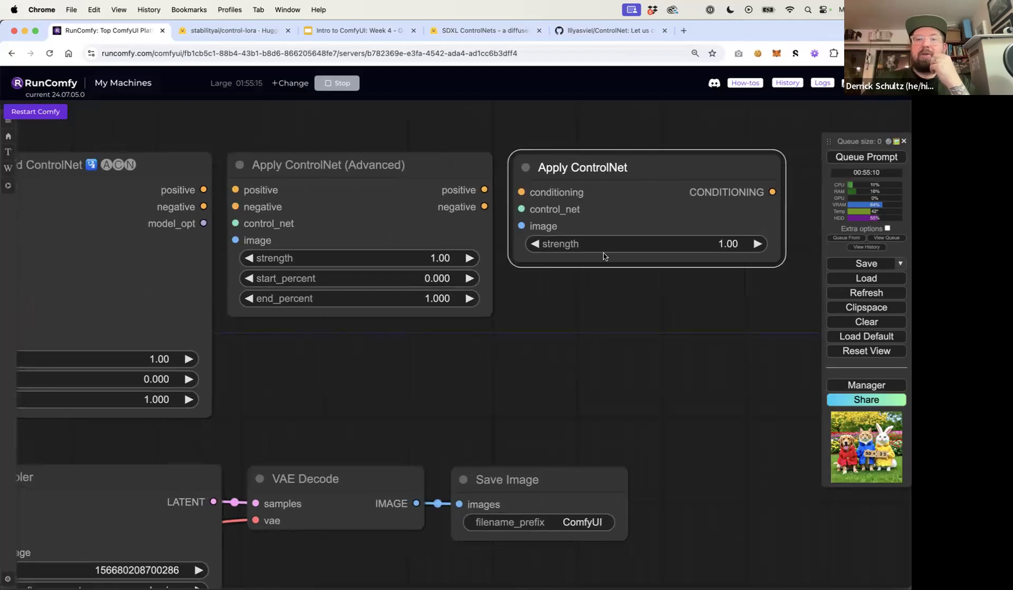
{"action": "key", "text": "Delete"}
{"action": "scroll", "coordinate": [683, 323], "scroll_direction": "left", "scroll_amount": 10}
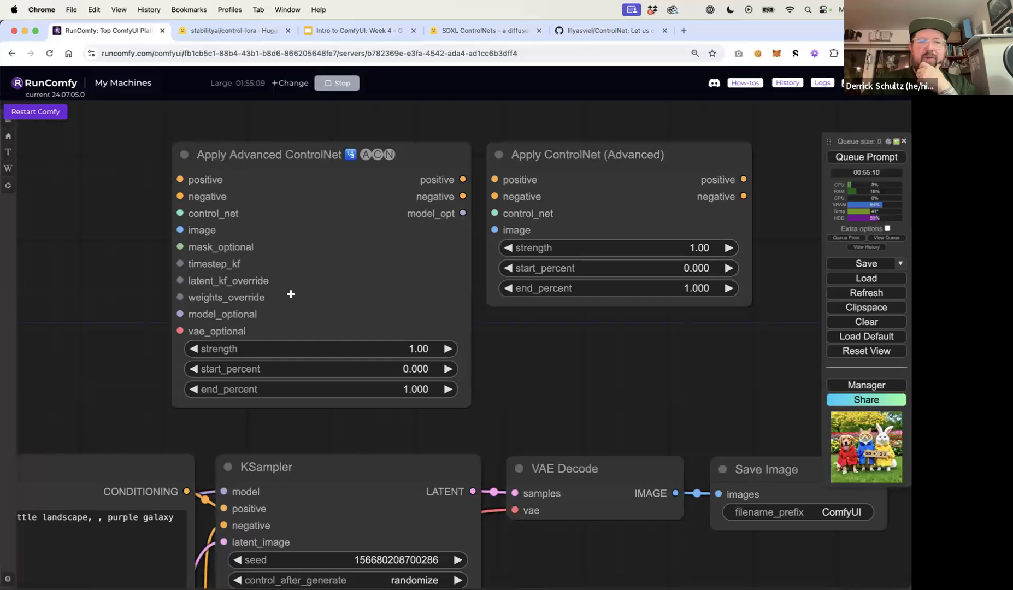
{"action": "left_click", "coordinate": [279, 165]}
{"action": "key", "text": "Delete"}
Shift the KSampler, VAE Decode and Save Image nodes right and place Apply ControlNet (Advanced) between the prompts and KSampler
{"action": "left_click_drag", "start_coordinate": [584, 155], "coordinate": [380, 194]}
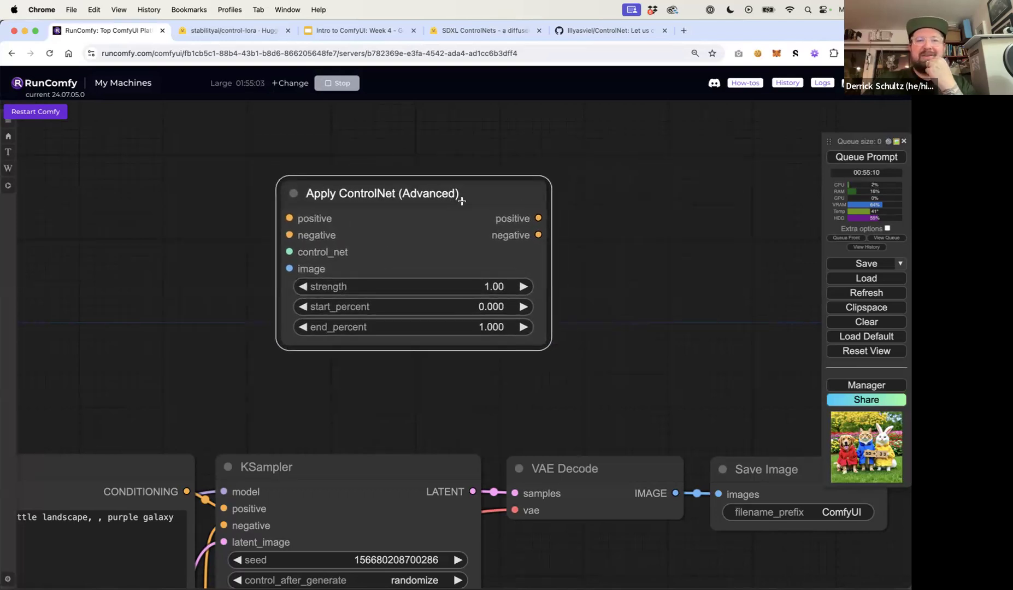
{"action": "left_click", "coordinate": [471, 158]}
{"action": "left_click_drag", "start_coordinate": [415, 198], "coordinate": [413, 198]}
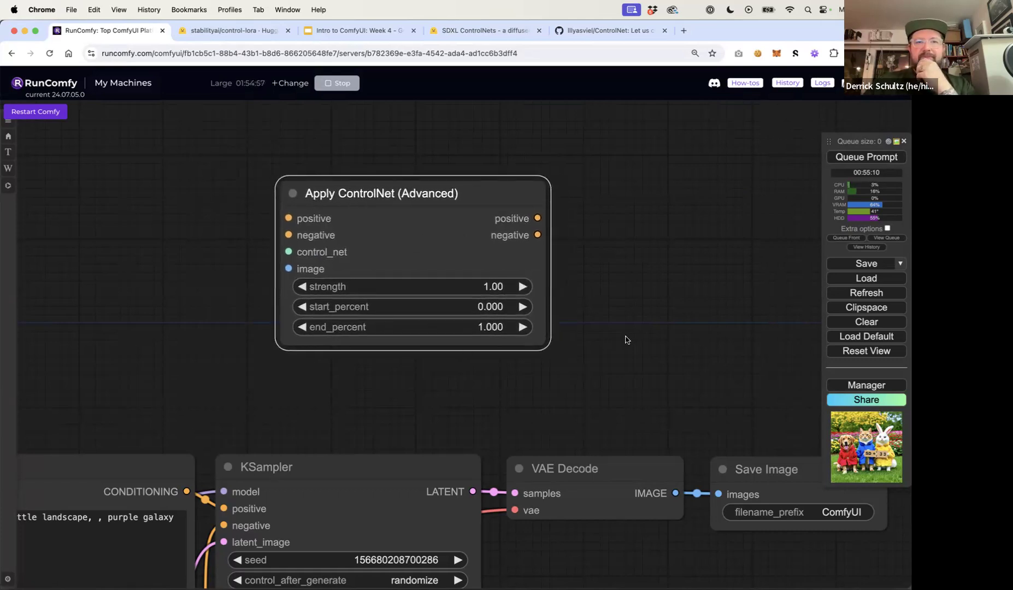
{"action": "left_click_drag", "start_coordinate": [626, 340], "coordinate": [674, 332]}
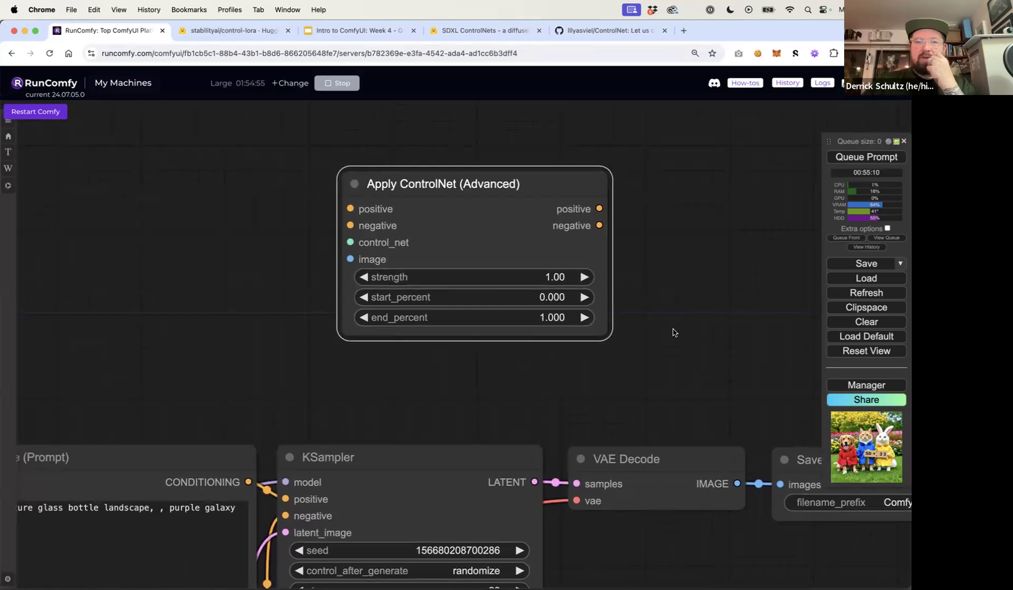
{"action": "left_click_drag", "start_coordinate": [670, 332], "coordinate": [653, 330]}
{"action": "scroll", "coordinate": [655, 330], "scroll_direction": "down", "scroll_amount": 2}
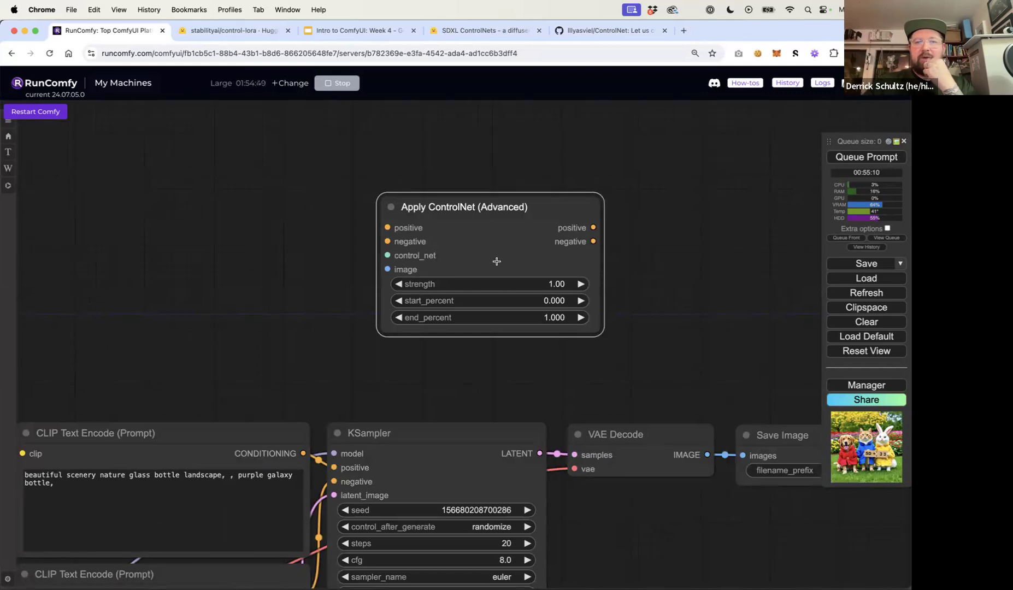
{"action": "scroll", "coordinate": [388, 362], "scroll_direction": "down", "scroll_amount": 3}
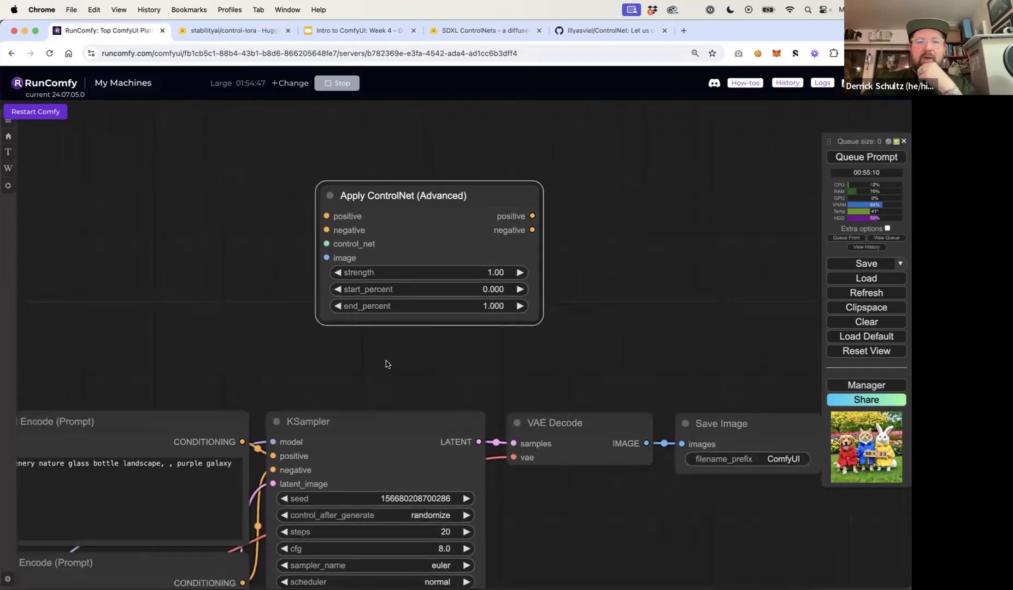
{"action": "left_click_drag", "start_coordinate": [387, 364], "coordinate": [328, 352]}
{"action": "left_click", "coordinate": [319, 391]}
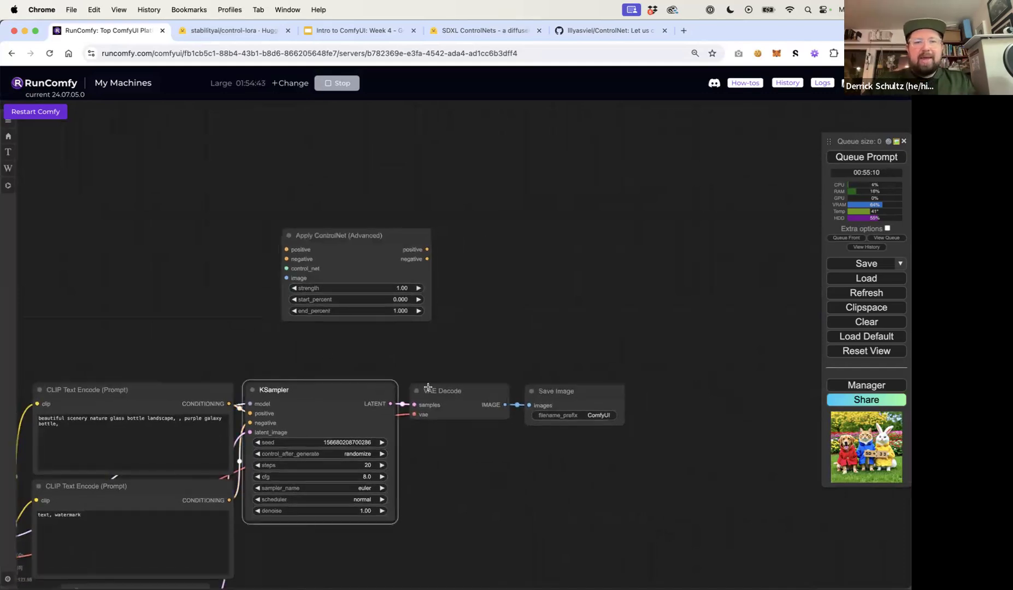
{"action": "left_click", "coordinate": [451, 389], "text": "shift"}
{"action": "left_click", "coordinate": [546, 390], "text": "shift"}
{"action": "left_click_drag", "start_coordinate": [546, 390], "coordinate": [859, 390]}
{"action": "left_click_drag", "start_coordinate": [605, 348], "coordinate": [621, 229]}
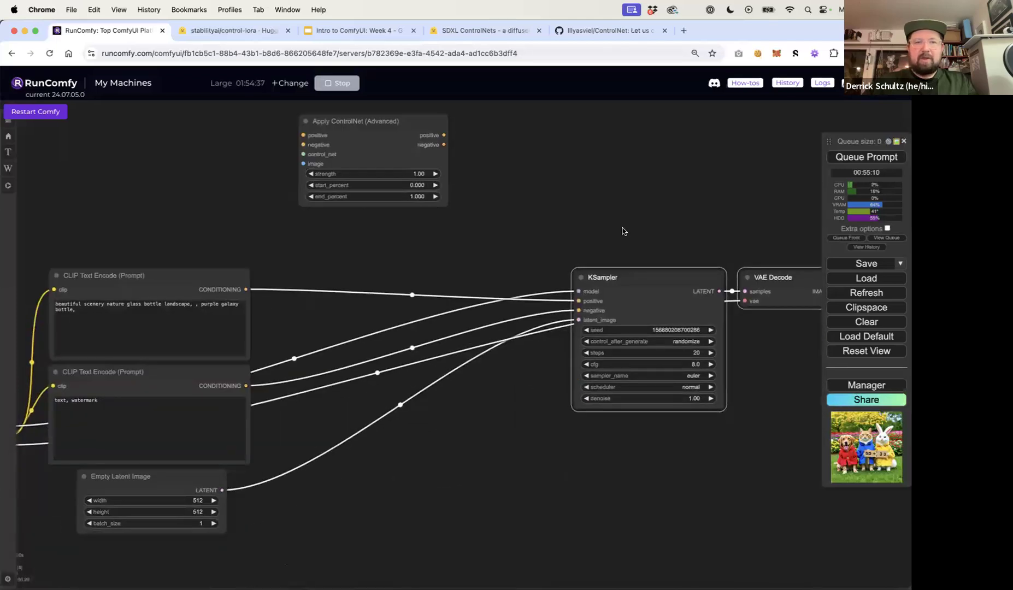
{"action": "left_click_drag", "start_coordinate": [378, 122], "coordinate": [398, 266]}
Color the positive CLIP Text Encode node green
{"action": "left_click", "coordinate": [271, 262]}
{"action": "left_click", "coordinate": [176, 274]}
{"action": "right_click", "coordinate": [176, 275]}
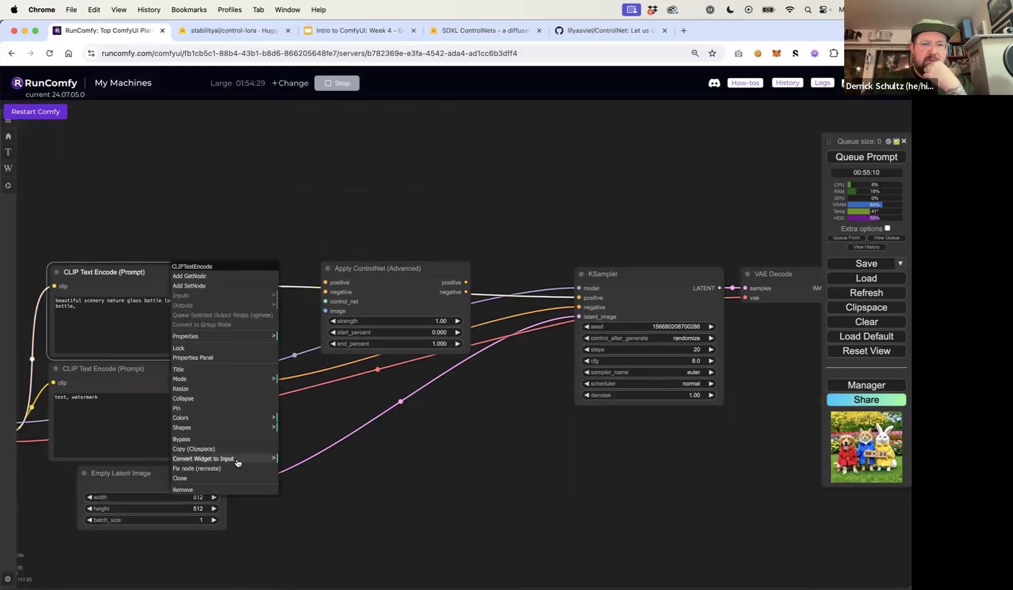
{"action": "left_click", "coordinate": [273, 417]}
{"action": "left_click", "coordinate": [289, 449]}
Route the positive and negative prompt conditioning through Apply ControlNet (Advanced) into the KSampler's positive and negative inputs
{"action": "left_click_drag", "start_coordinate": [246, 286], "coordinate": [326, 283]}
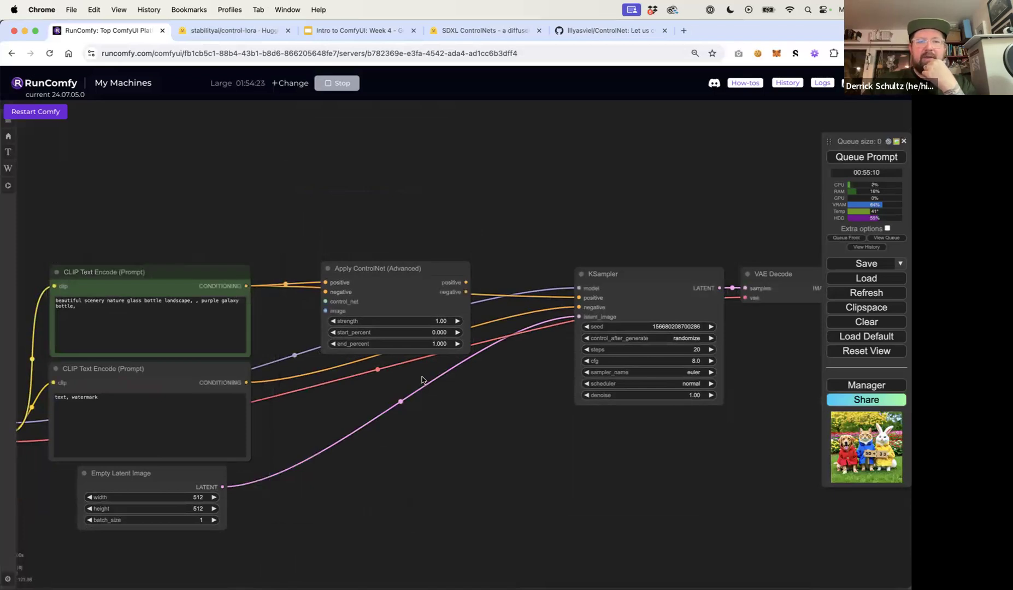
{"action": "left_click_drag", "start_coordinate": [247, 381], "coordinate": [326, 292]}
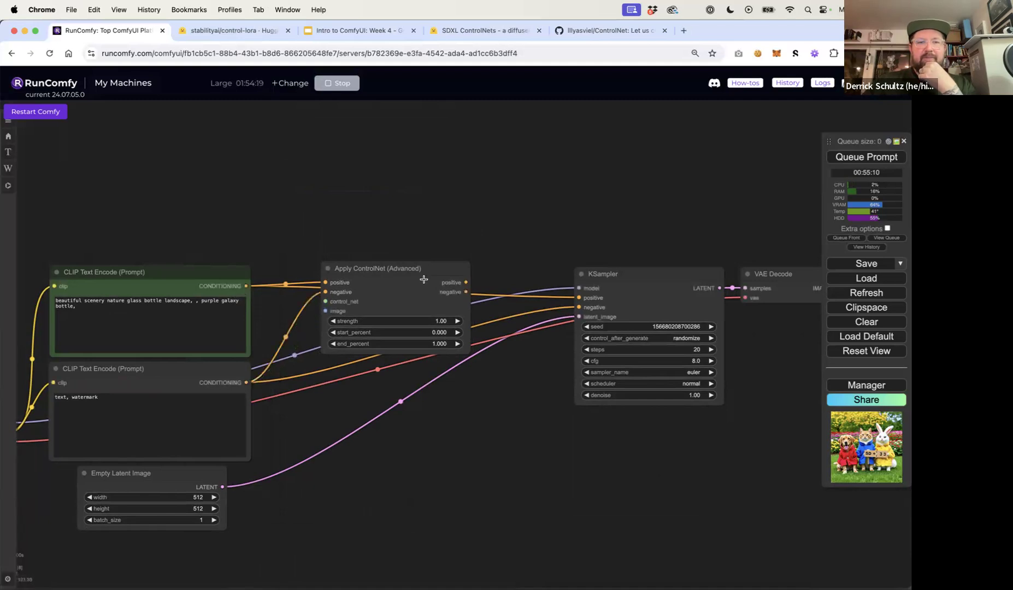
{"action": "left_click_drag", "start_coordinate": [467, 283], "coordinate": [579, 307]}
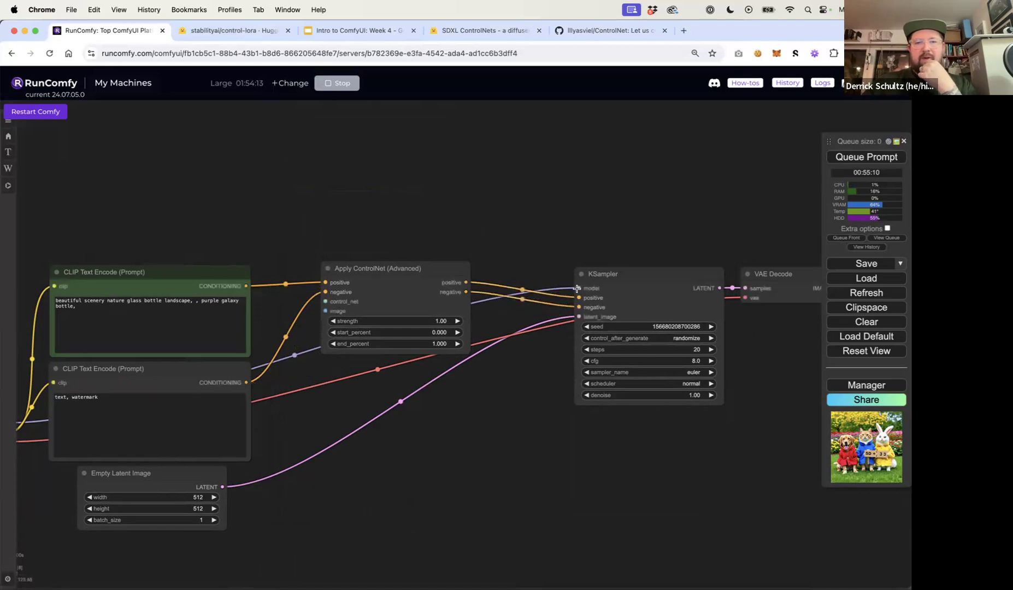
{"action": "left_click_drag", "start_coordinate": [385, 269], "coordinate": [414, 269]}
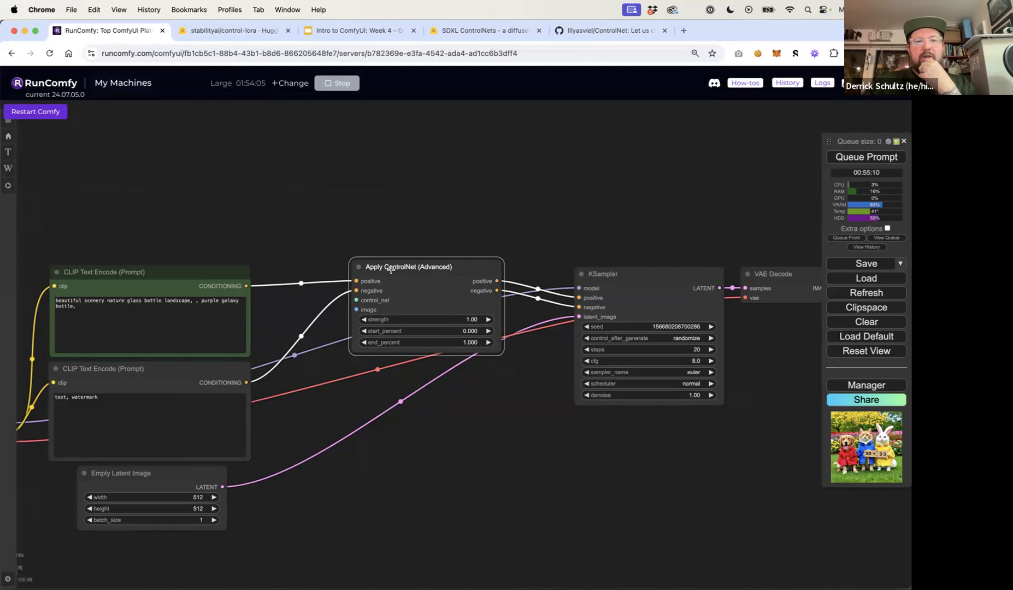
{"action": "left_click_drag", "start_coordinate": [392, 269], "coordinate": [401, 269]}
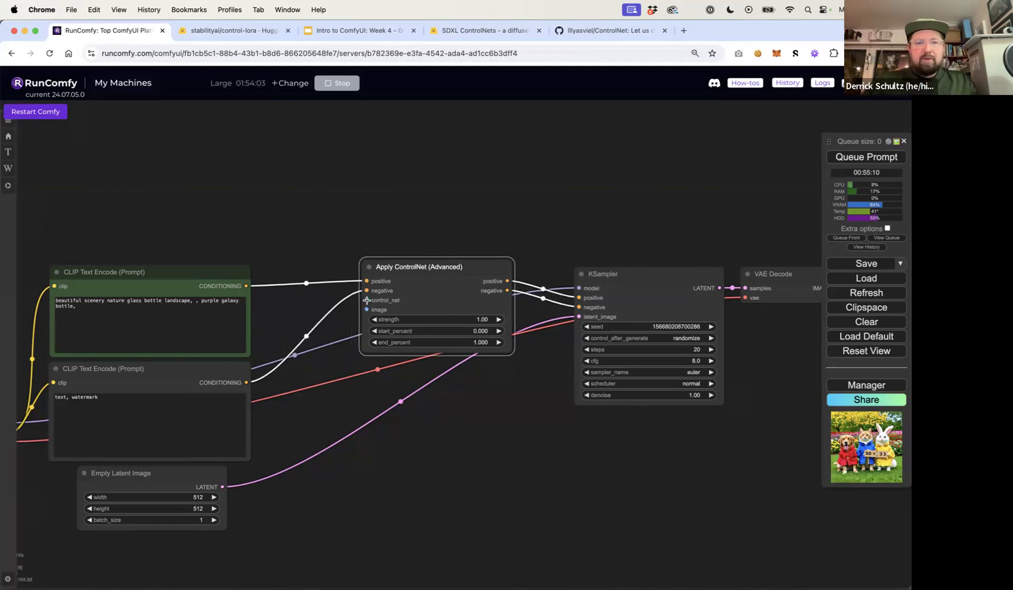
Add a Load ControlNet Model node from the Apply ControlNet (Advanced) control_net input and widen it
{"action": "left_click_drag", "start_coordinate": [367, 300], "coordinate": [236, 192]}
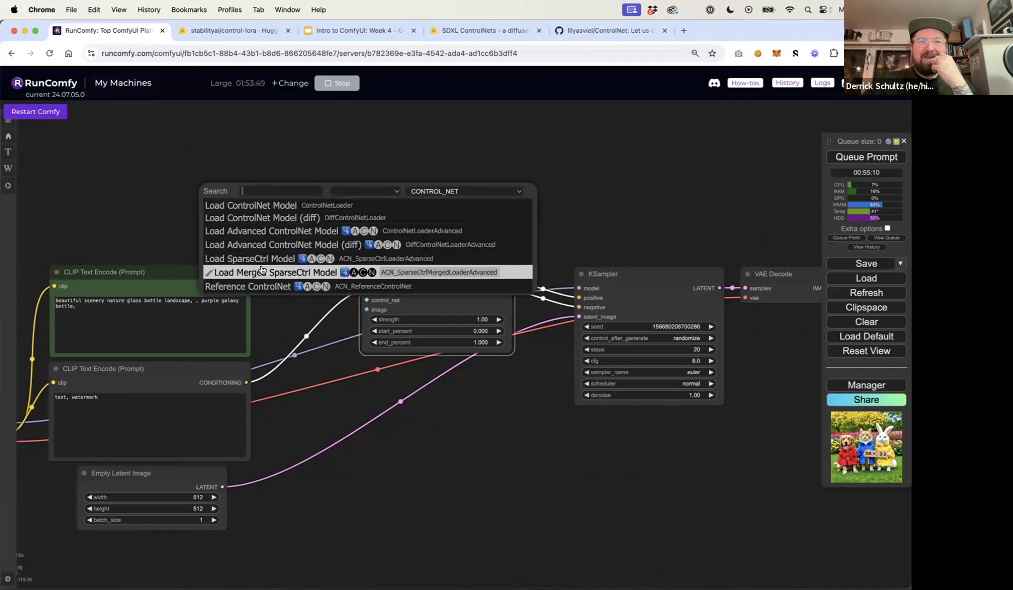
{"action": "left_click", "coordinate": [258, 208]}
{"action": "left_click_drag", "start_coordinate": [322, 194], "coordinate": [226, 145]}
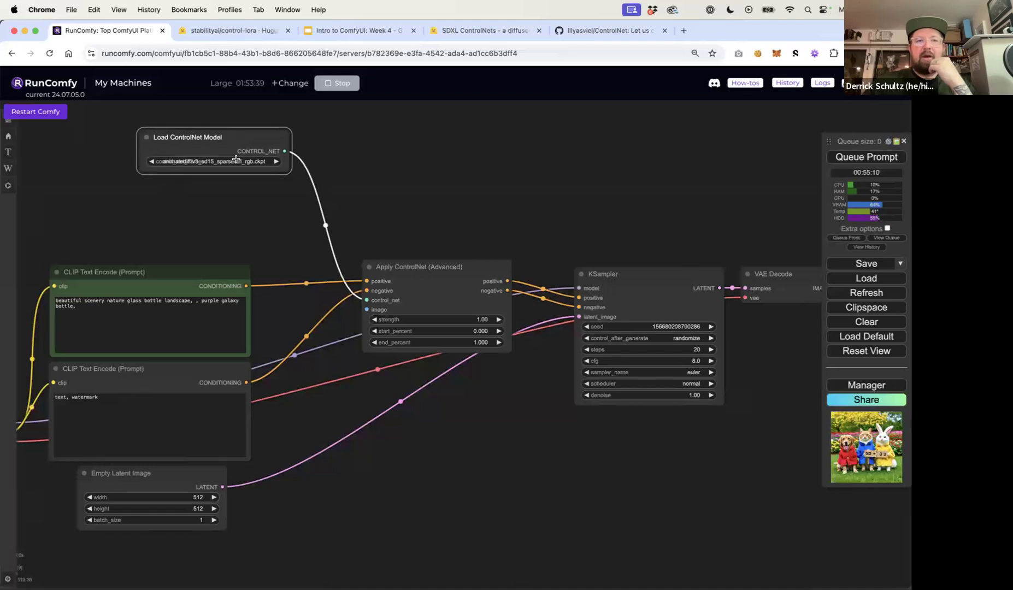
{"action": "left_click_drag", "start_coordinate": [285, 166], "coordinate": [348, 181]}
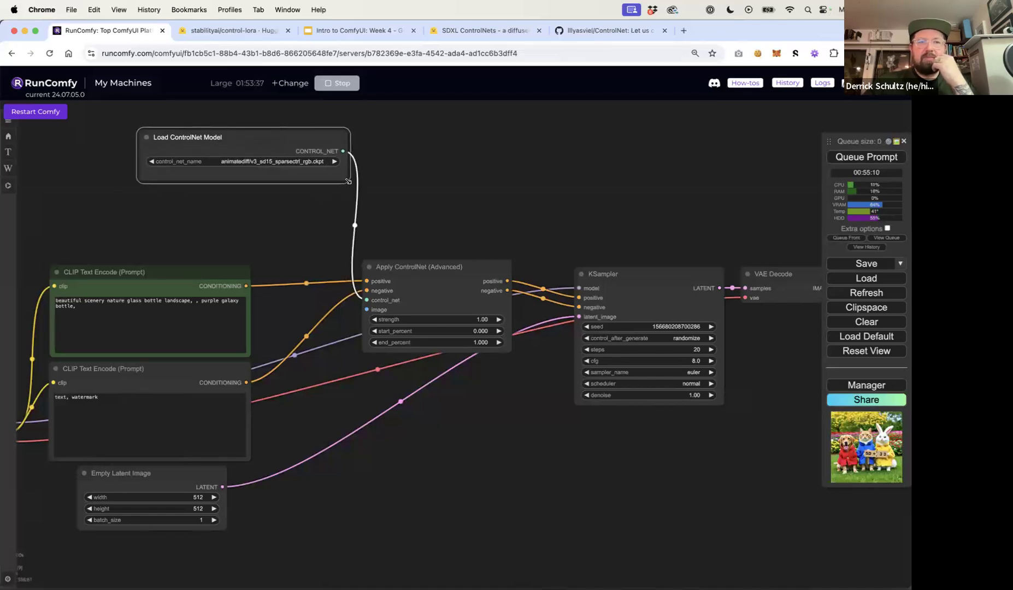
Set the ControlNet model to sd1/control_v11f1p_sd15_depth.pth
{"action": "left_click", "coordinate": [256, 161]}
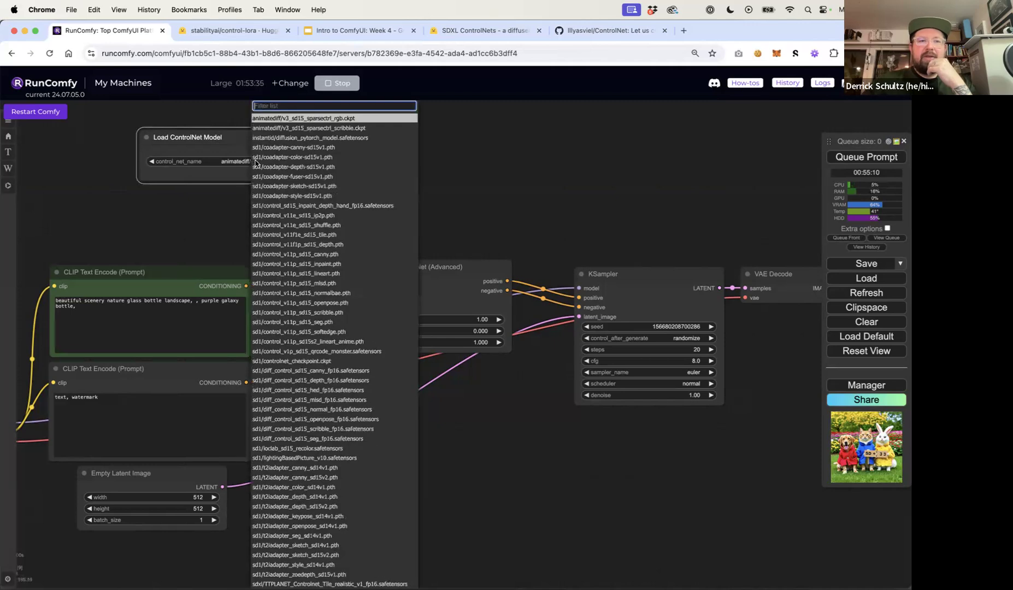
{"action": "scroll", "coordinate": [279, 181], "scroll_direction": "down", "scroll_amount": 1}
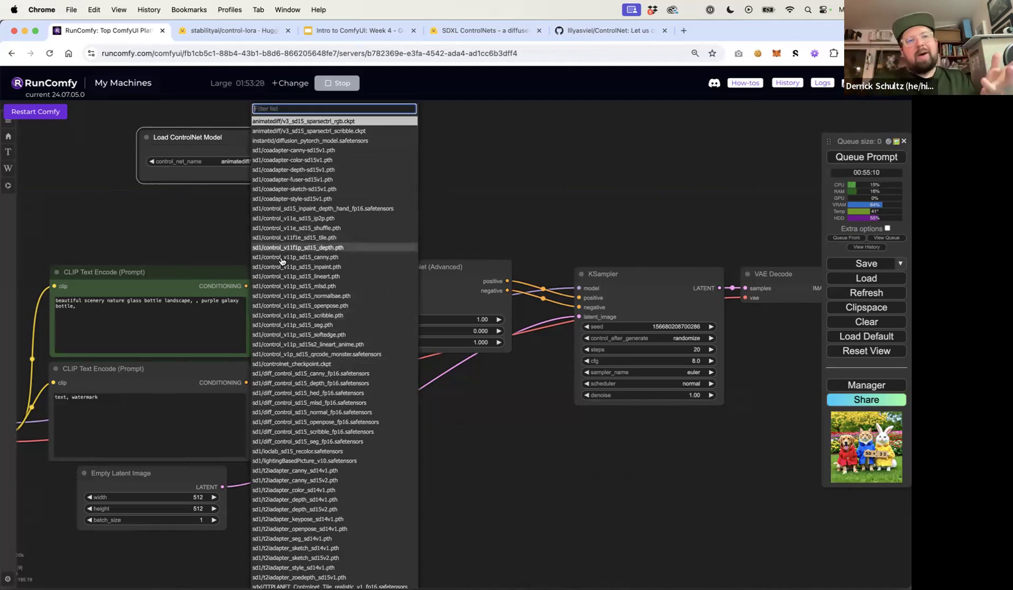
{"action": "type", "text": "sd1"}
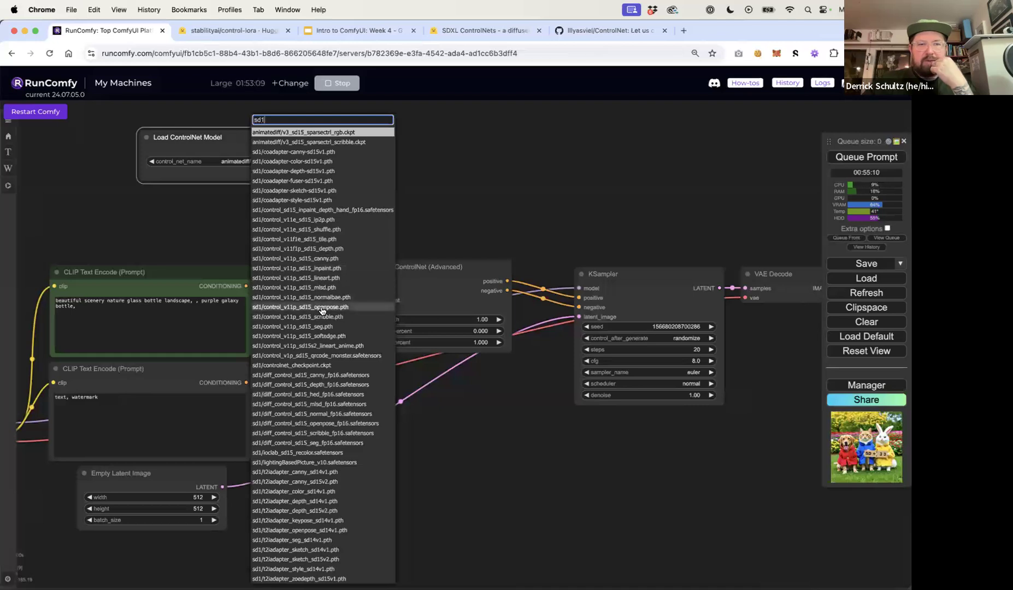
{"action": "left_click", "coordinate": [322, 249]}
{"action": "left_click_drag", "start_coordinate": [296, 145], "coordinate": [246, 145]}
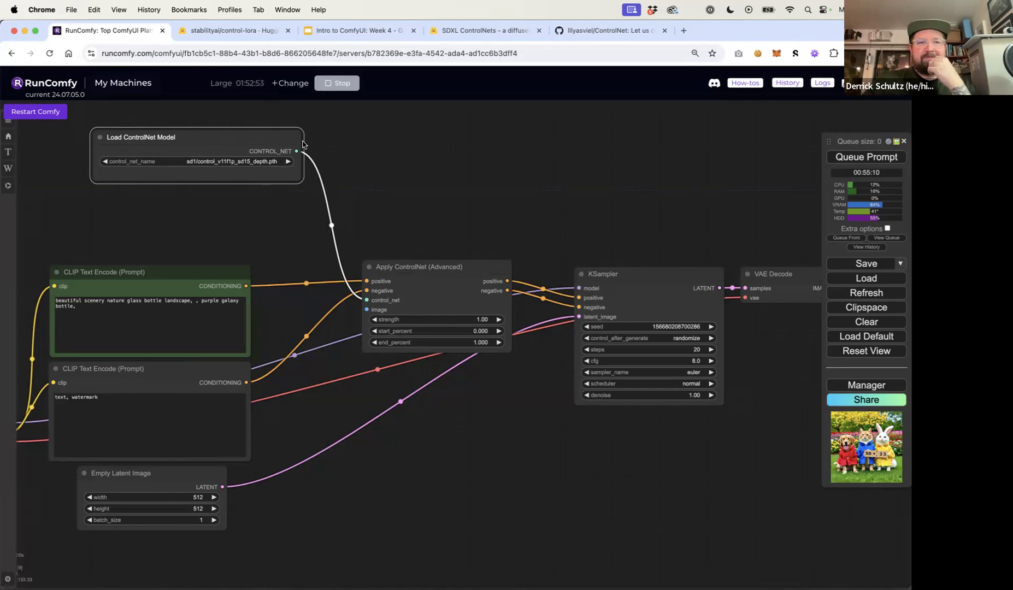
Add a Load Image node connected to the Apply ControlNet (Advanced) image input
{"action": "left_click", "coordinate": [390, 144]}
{"action": "scroll", "coordinate": [502, 160], "scroll_direction": "down", "scroll_amount": 5}
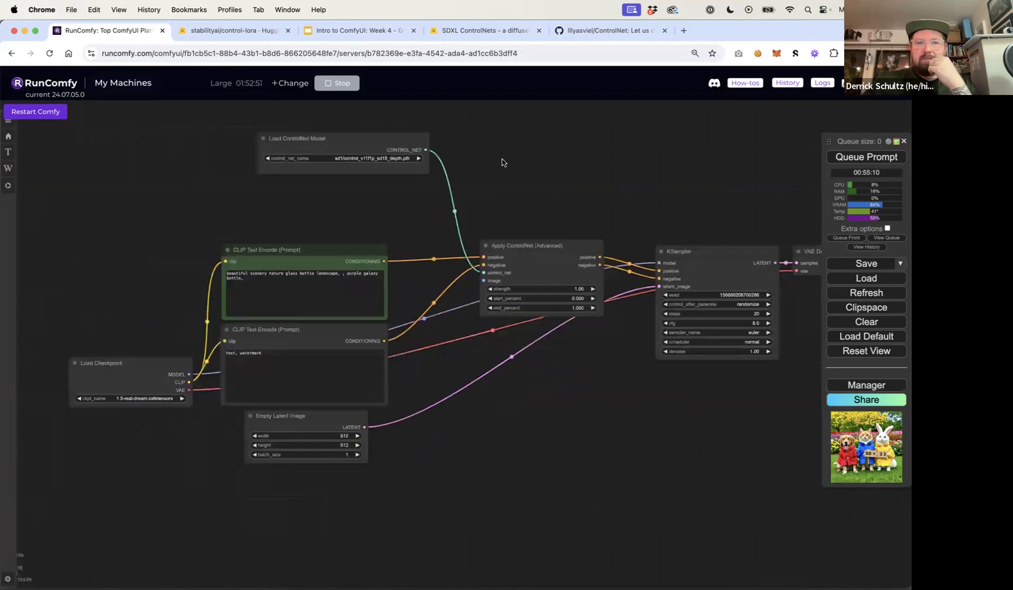
{"action": "left_click_drag", "start_coordinate": [415, 149], "coordinate": [415, 142]}
{"action": "left_click", "coordinate": [500, 166]}
{"action": "scroll", "coordinate": [502, 205], "scroll_direction": "up", "scroll_amount": 8}
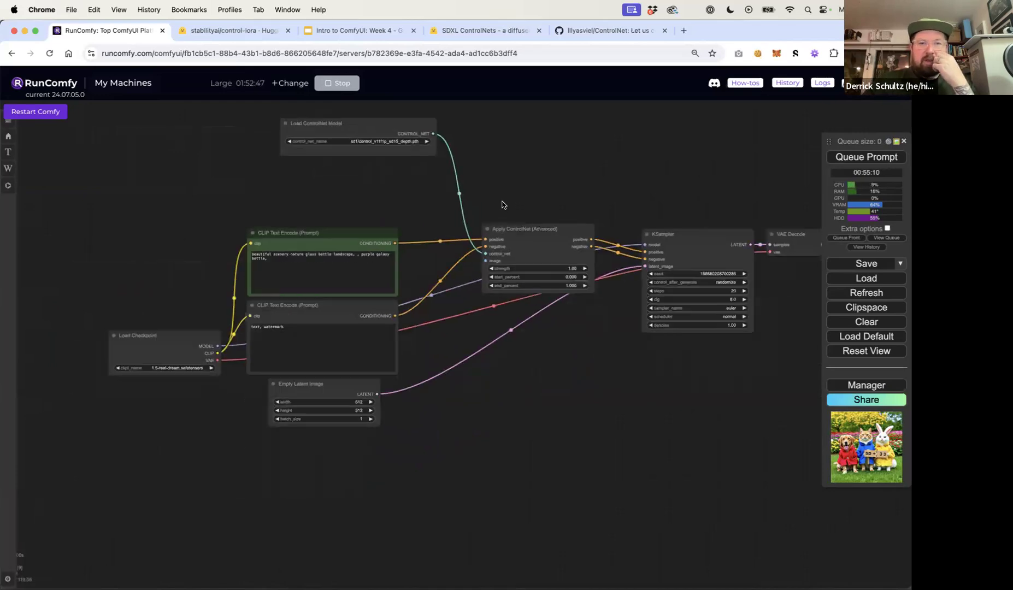
{"action": "scroll", "coordinate": [503, 204], "scroll_direction": "down", "scroll_amount": 8}
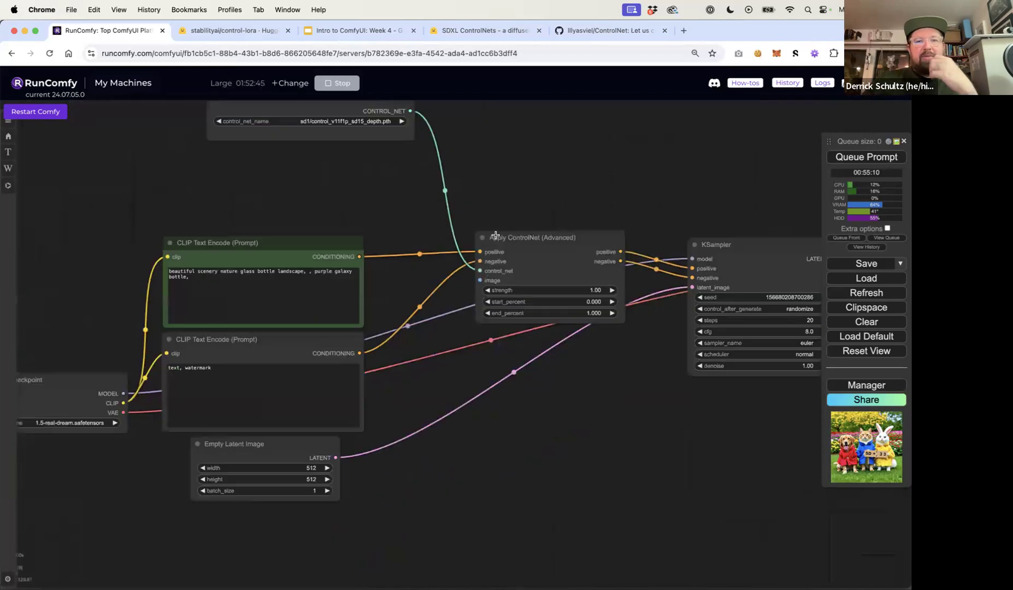
{"action": "left_click_drag", "start_coordinate": [479, 279], "coordinate": [136, 172]}
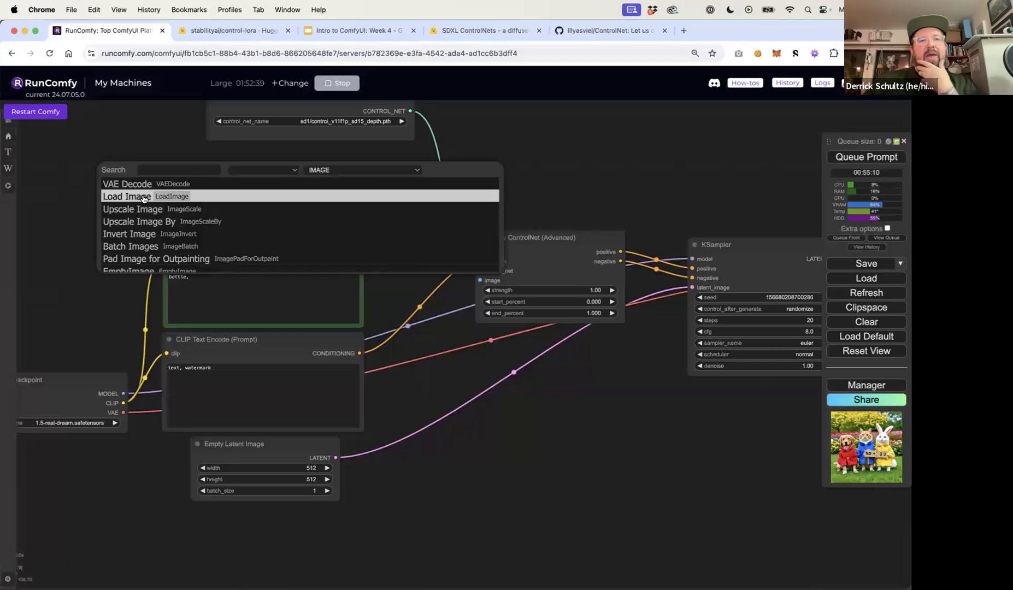
{"action": "left_click", "coordinate": [143, 198]}
{"action": "left_click_drag", "start_coordinate": [200, 169], "coordinate": [78, 149]}
Choose 395.png as the Load Image node's image and move the node left of the prompts
{"action": "left_click", "coordinate": [93, 191]}
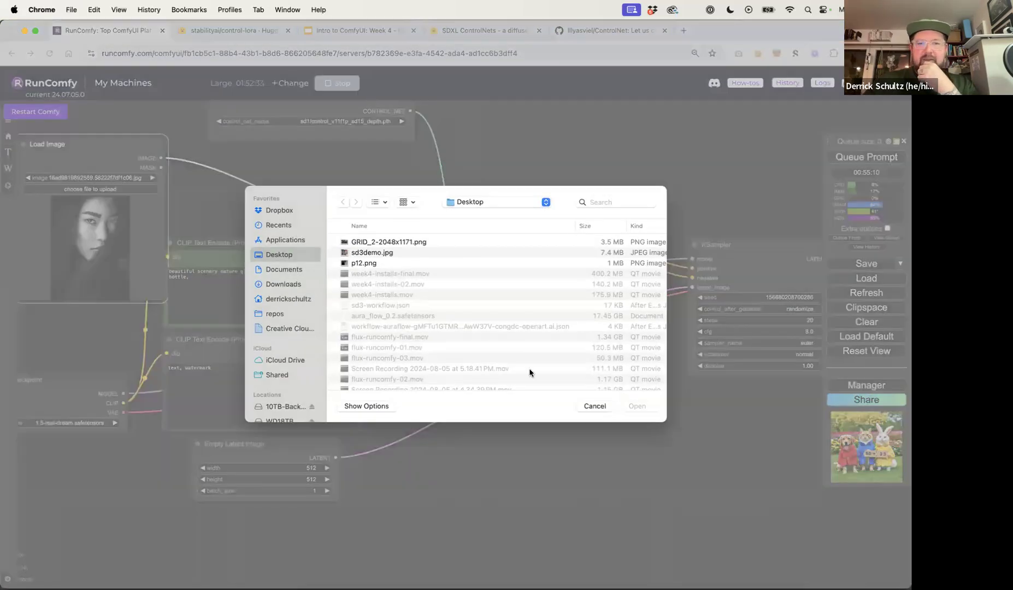
{"action": "left_click", "coordinate": [594, 406]}
{"action": "left_click", "coordinate": [116, 178]}
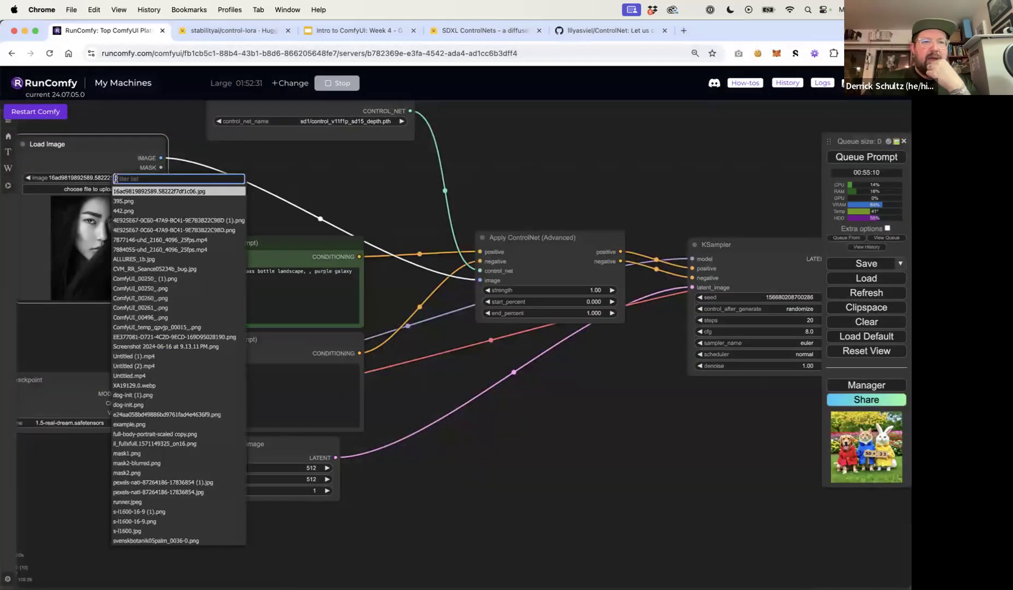
{"action": "left_click", "coordinate": [130, 202]}
{"action": "scroll", "coordinate": [215, 192], "scroll_direction": "down", "scroll_amount": 6}
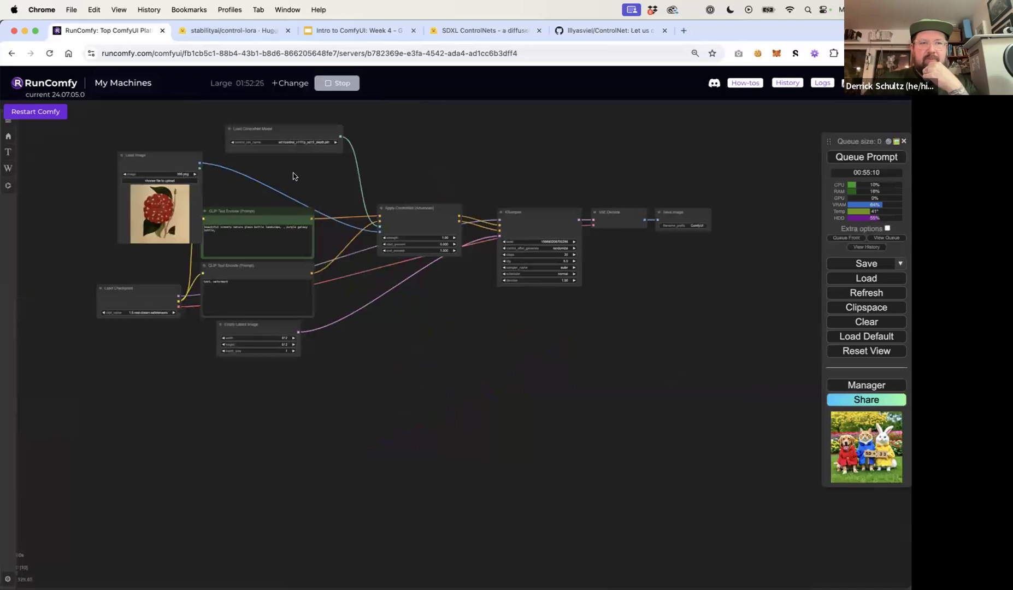
{"action": "left_click_drag", "start_coordinate": [162, 153], "coordinate": [101, 146]}
{"action": "left_click", "coordinate": [198, 152]}
{"action": "scroll", "coordinate": [198, 148], "scroll_direction": "up", "scroll_amount": 5}
{"action": "scroll", "coordinate": [199, 149], "scroll_direction": "down", "scroll_amount": 1}
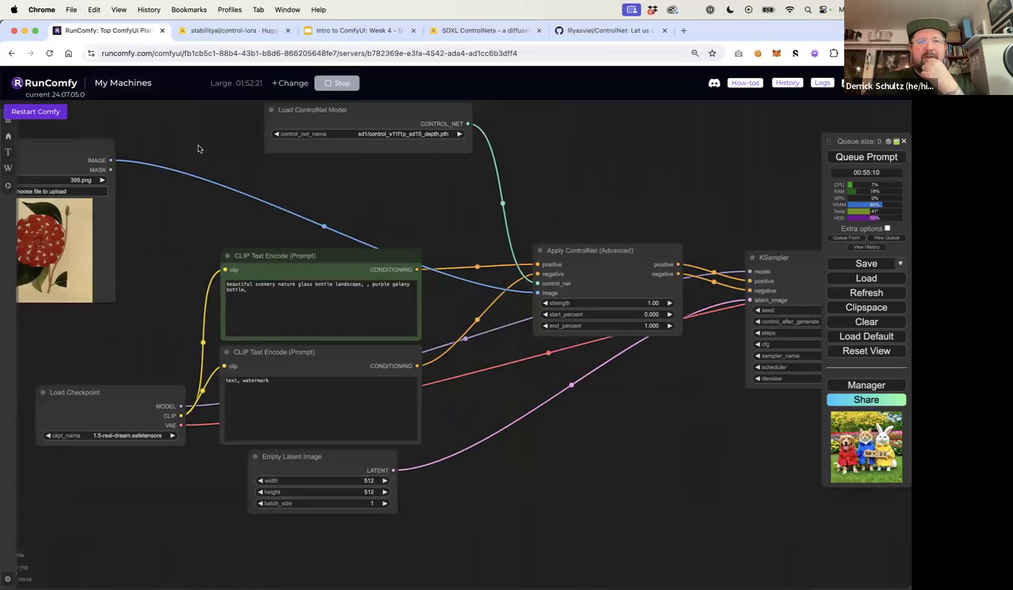
Add a Depth Anything node and route the Load Image output through it into the Apply ControlNet (Advanced) image input
{"action": "left_click_drag", "start_coordinate": [198, 149], "coordinate": [290, 168]}
{"action": "left_click_drag", "start_coordinate": [443, 141], "coordinate": [440, 130]}
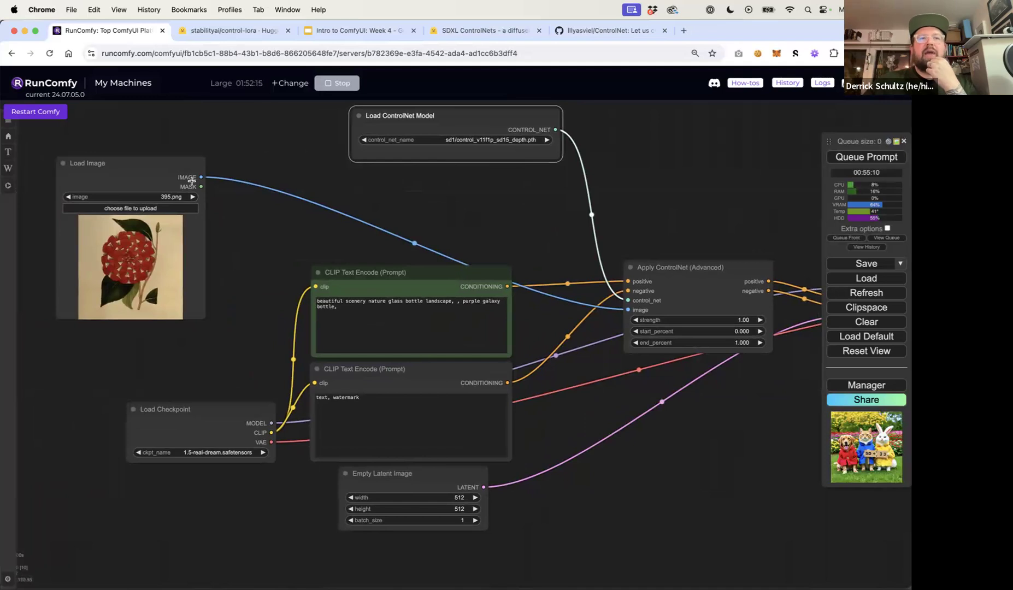
{"action": "left_click_drag", "start_coordinate": [139, 173], "coordinate": [126, 169]}
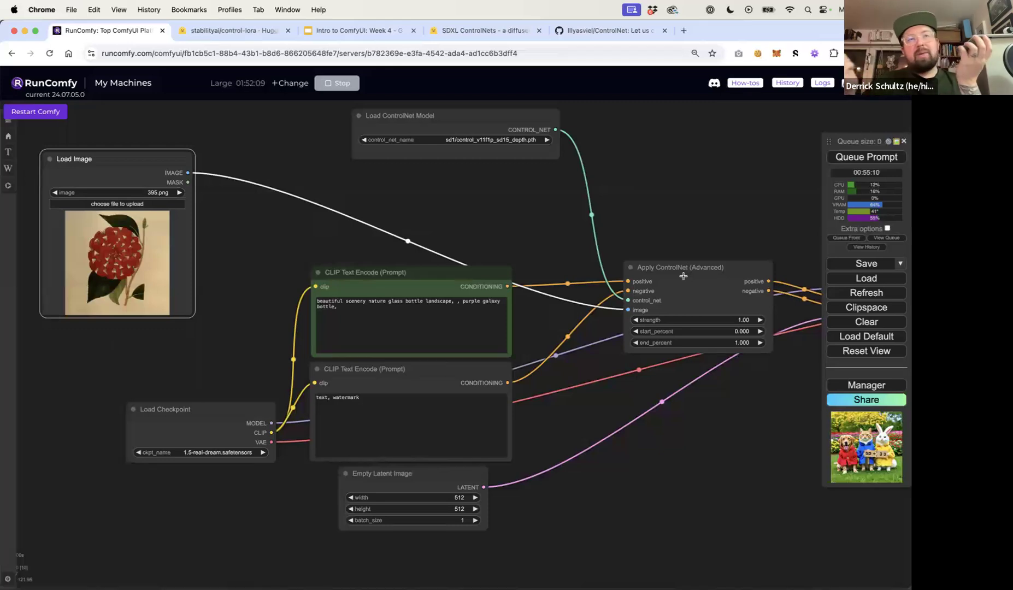
{"action": "double_click", "coordinate": [480, 215]}
{"action": "type", "text": "depth"}
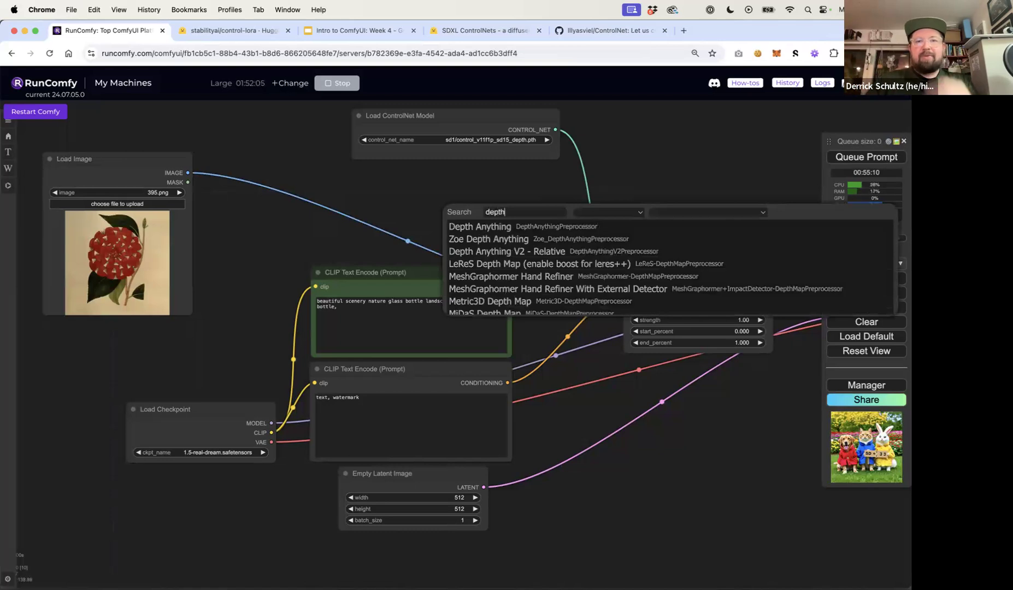
{"action": "left_click", "coordinate": [483, 227]}
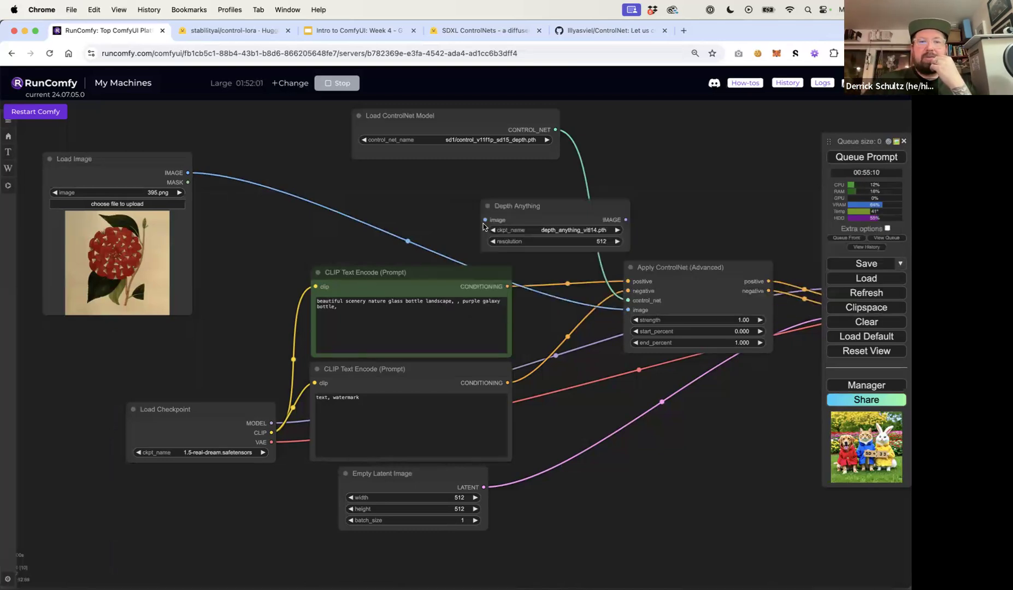
{"action": "left_click_drag", "start_coordinate": [524, 202], "coordinate": [295, 180]}
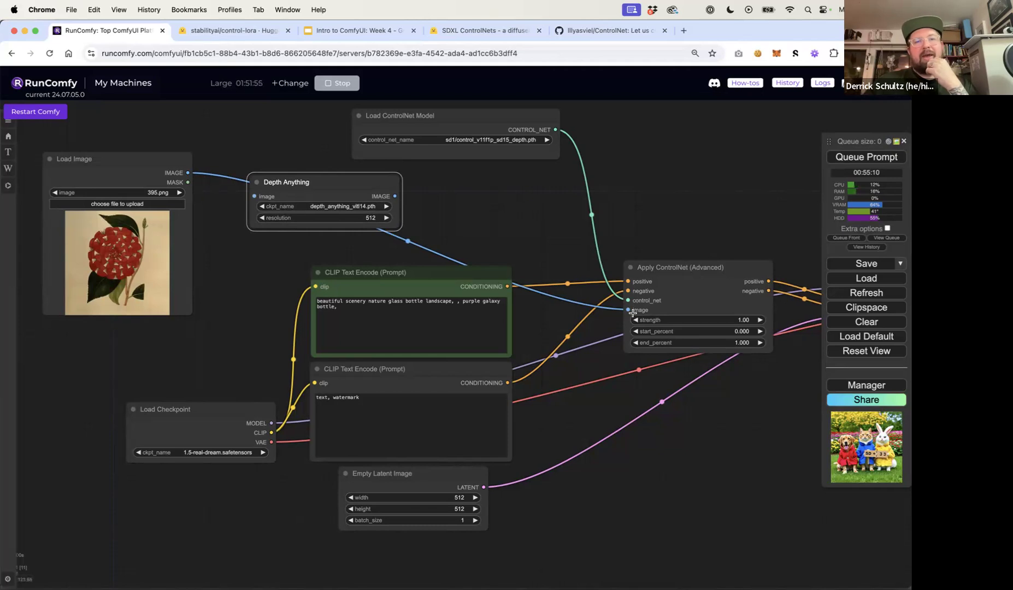
{"action": "left_click_drag", "start_coordinate": [187, 172], "coordinate": [255, 195]}
{"action": "left_click_drag", "start_coordinate": [395, 196], "coordinate": [628, 310]}
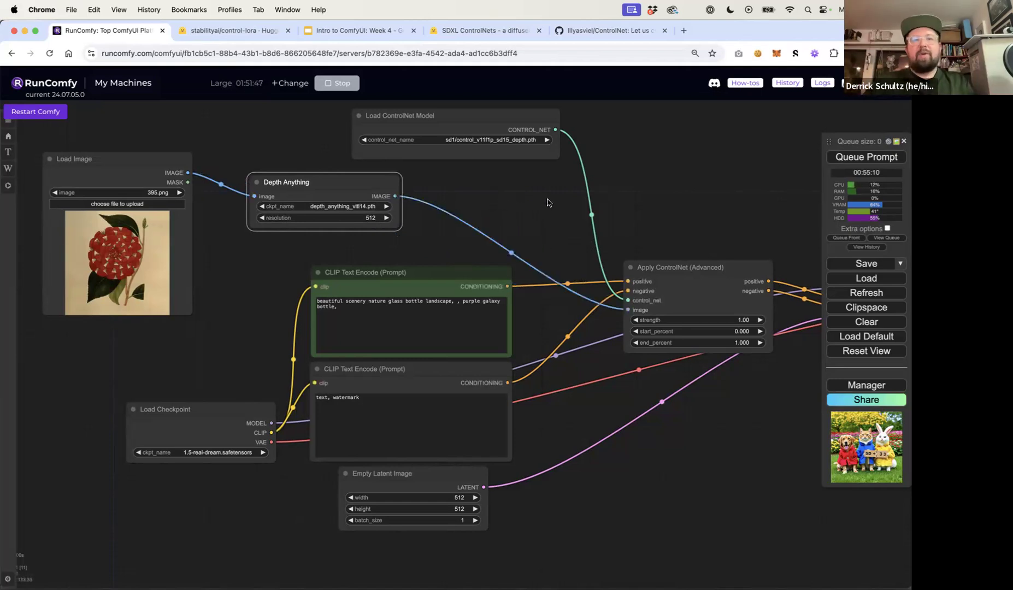
Add a Preview Image node and connect the Depth Anything image output to it
{"action": "double_click", "coordinate": [527, 201]}
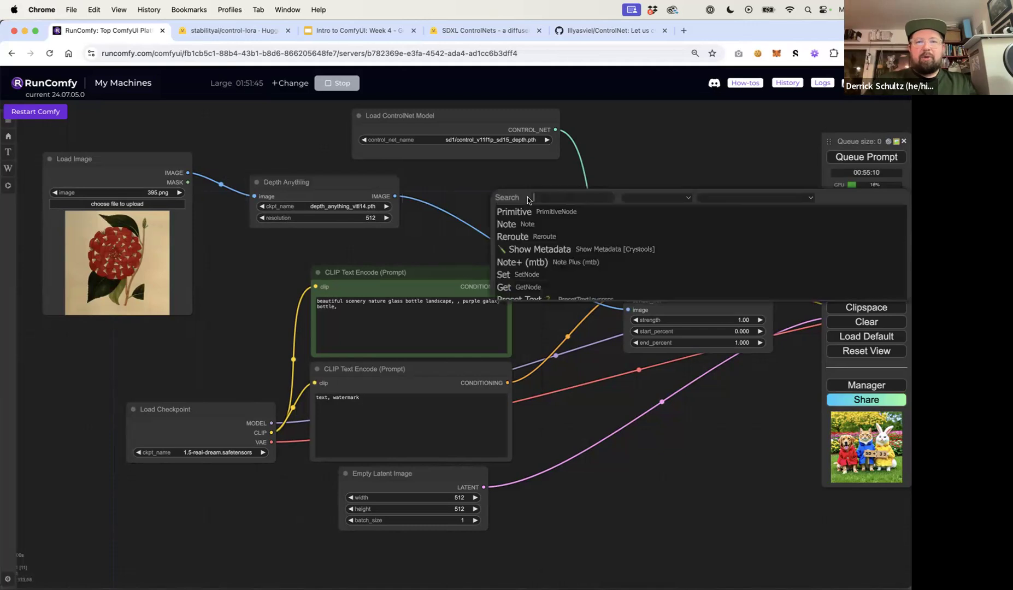
{"action": "type", "text": "preview"}
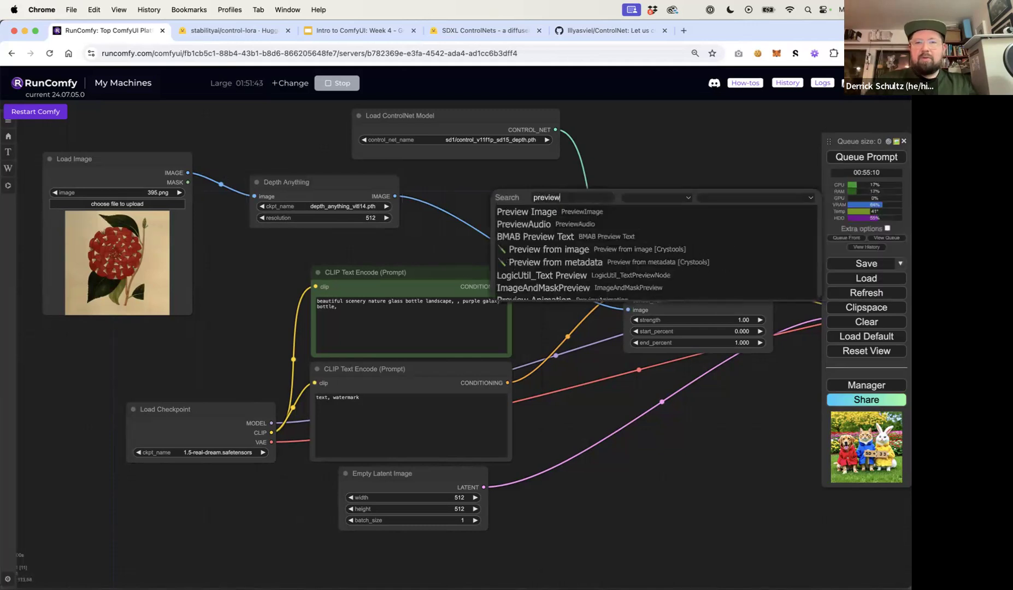
{"action": "left_click", "coordinate": [532, 210]}
{"action": "left_click_drag", "start_coordinate": [552, 194], "coordinate": [662, 131]}
{"action": "left_click_drag", "start_coordinate": [395, 196], "coordinate": [643, 143]}
{"action": "left_click_drag", "start_coordinate": [377, 173], "coordinate": [401, 176]}
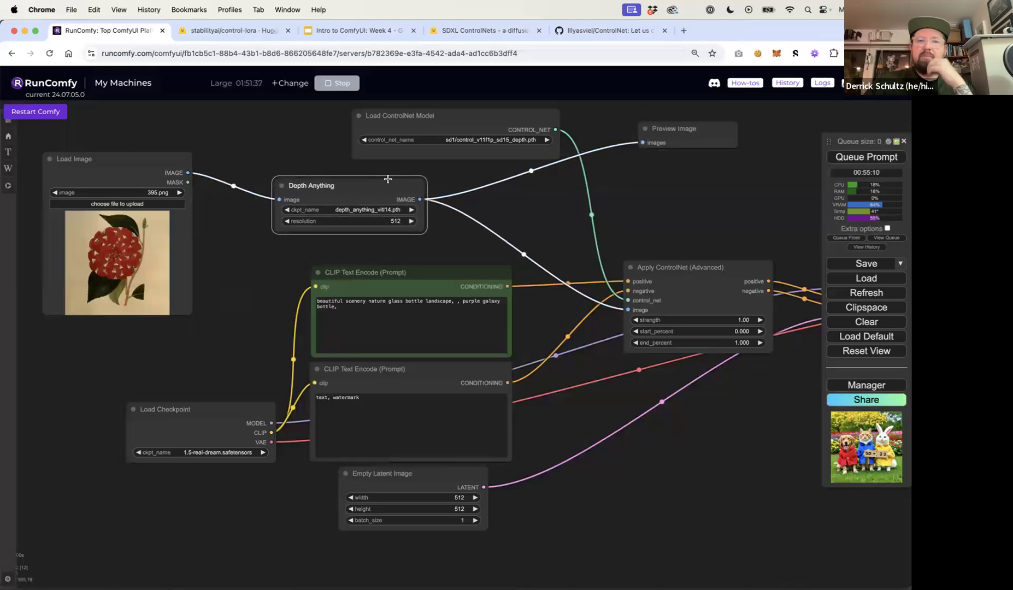
Tidy the layout of the Depth Anything, Preview Image and Apply ControlNet (Advanced) nodes
{"action": "scroll", "coordinate": [517, 208], "scroll_direction": "right", "scroll_amount": 3}
{"action": "scroll", "coordinate": [516, 208], "scroll_direction": "up", "scroll_amount": 2}
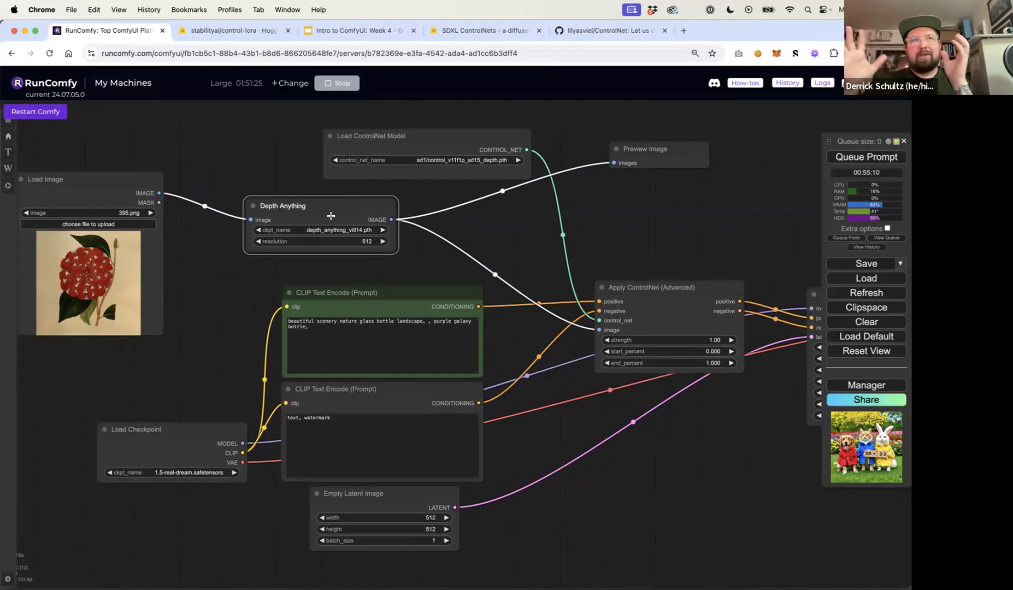
{"action": "left_click_drag", "start_coordinate": [332, 212], "coordinate": [321, 213]}
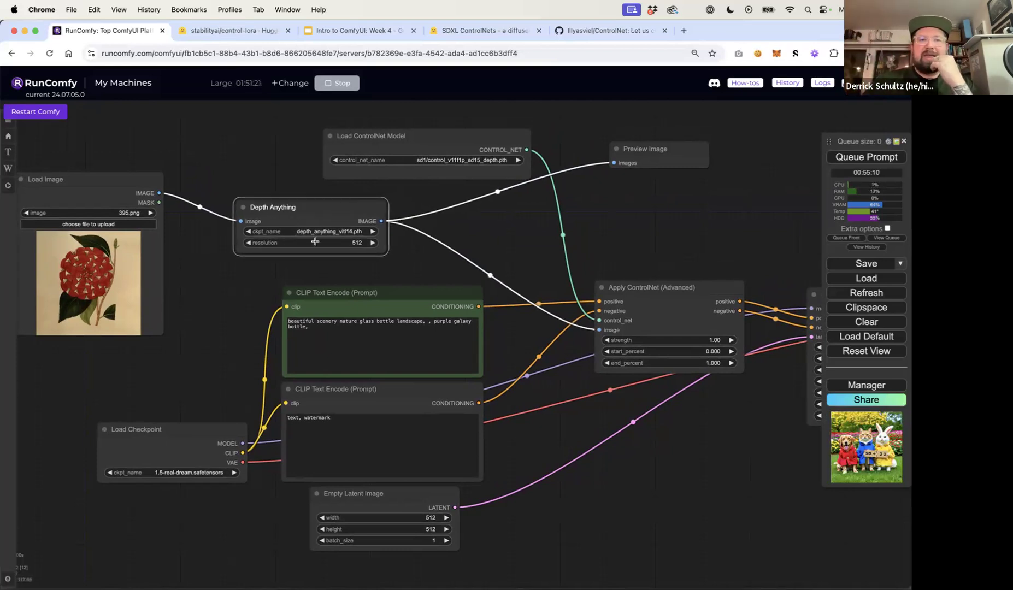
{"action": "left_click_drag", "start_coordinate": [659, 151], "coordinate": [659, 134]}
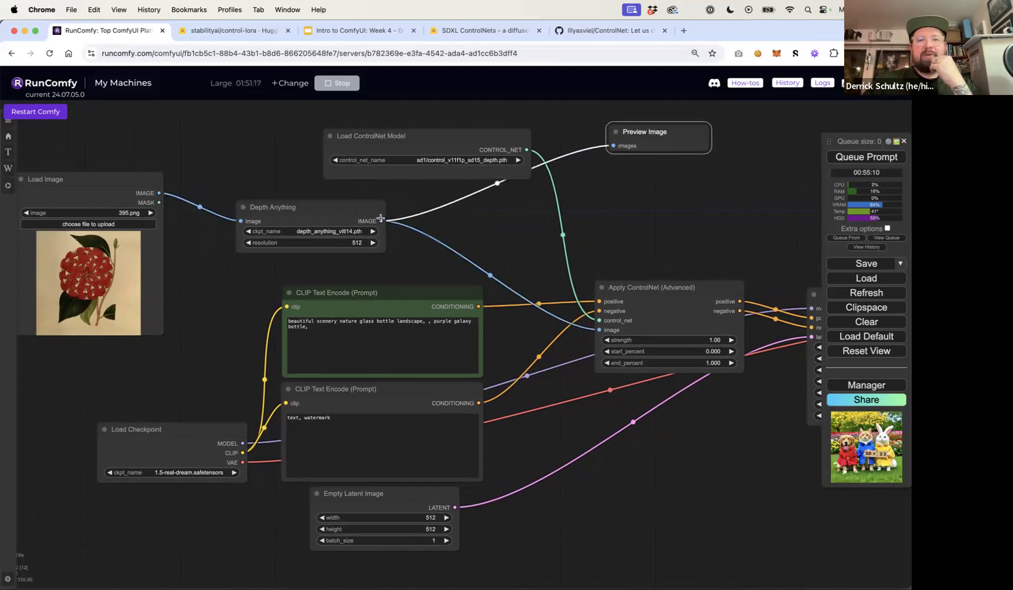
{"action": "left_click_drag", "start_coordinate": [664, 304], "coordinate": [624, 311]}
{"action": "left_click_drag", "start_coordinate": [640, 236], "coordinate": [624, 236]}
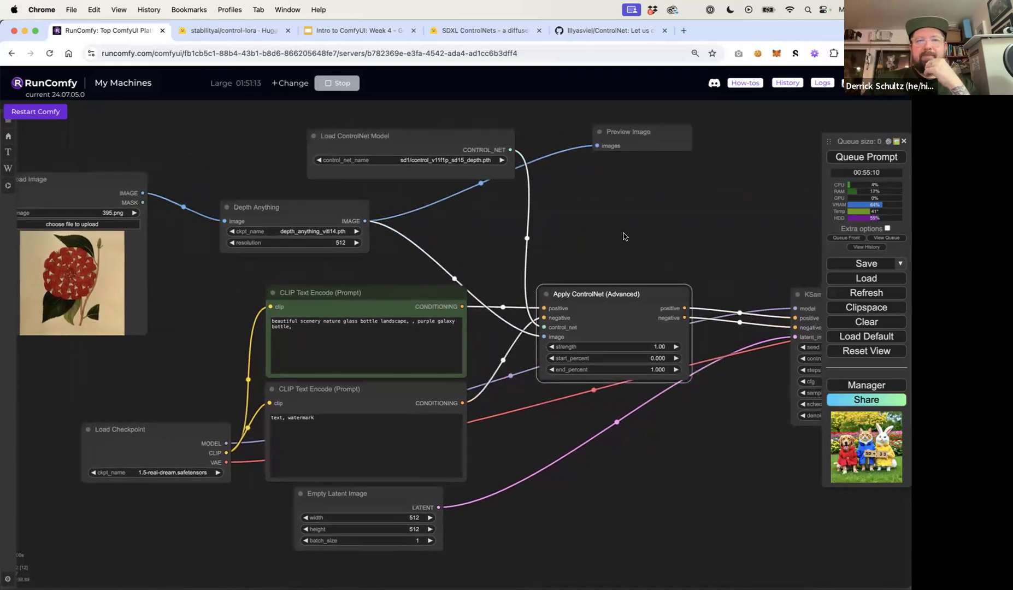
{"action": "left_click_drag", "start_coordinate": [603, 297], "coordinate": [591, 304]}
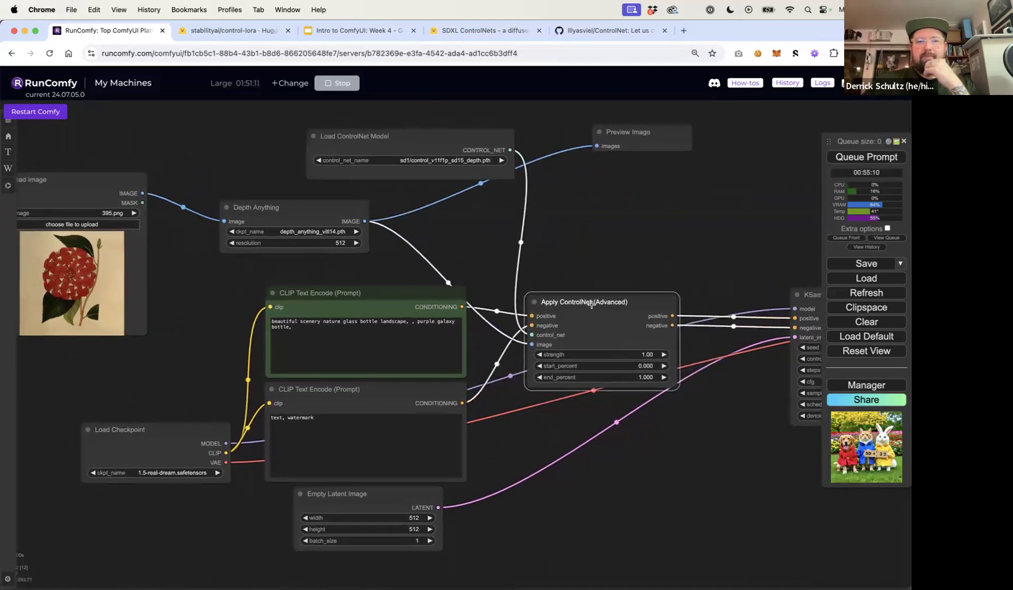
{"action": "left_click_drag", "start_coordinate": [621, 255], "coordinate": [509, 262]}
{"action": "left_click_drag", "start_coordinate": [717, 297], "coordinate": [341, 260]}
{"action": "left_click", "coordinate": [566, 293]}
{"action": "left_click_drag", "start_coordinate": [613, 253], "coordinate": [749, 250]}
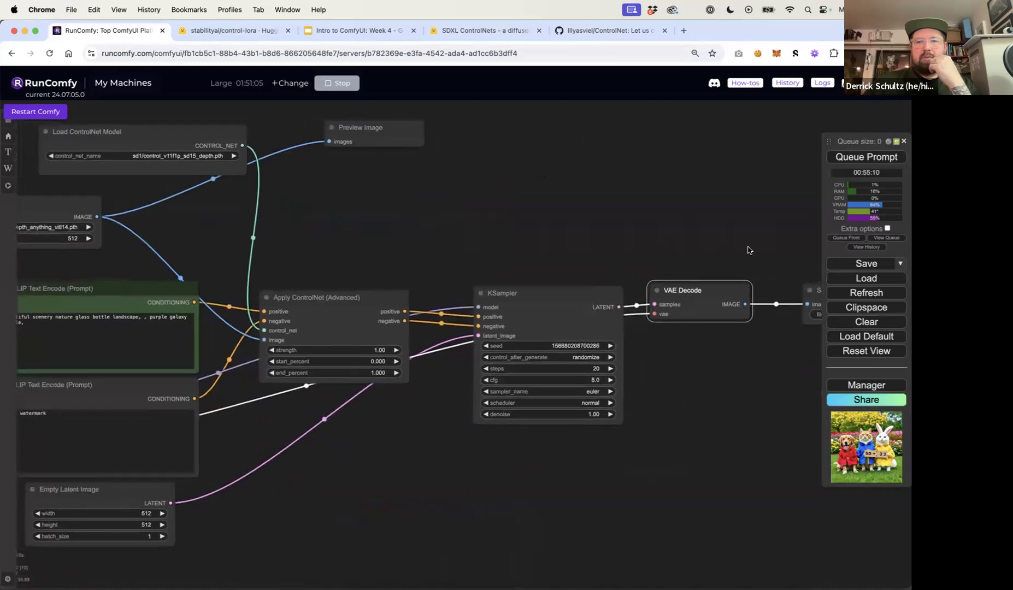
{"action": "left_click_drag", "start_coordinate": [594, 226], "coordinate": [842, 236]}
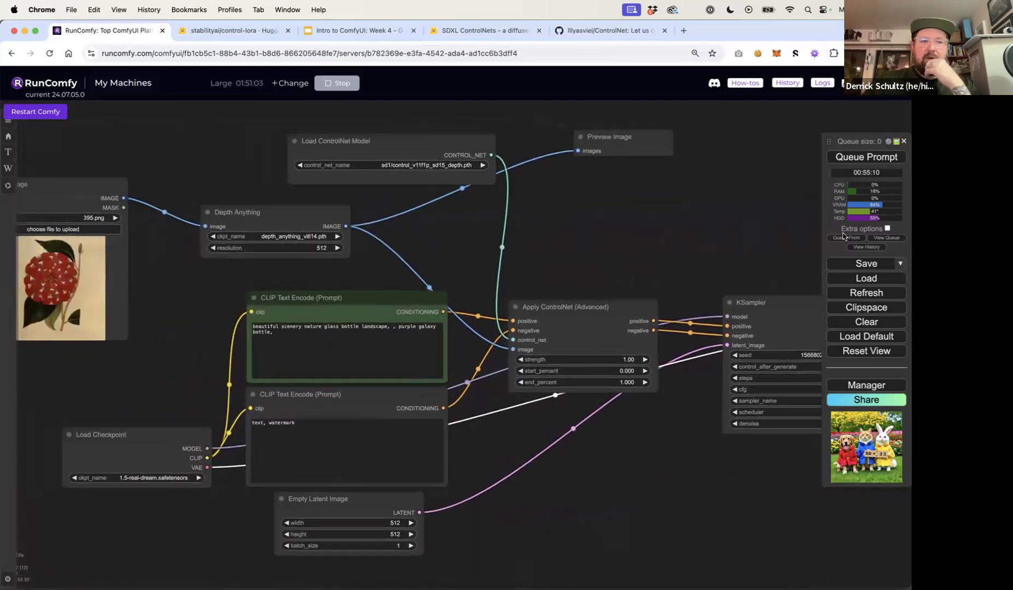
Set the checkpoint to RunComfyDefault/v1-5-pruned-emaonly.safetensors and widen the Load Checkpoint node
{"action": "left_click", "coordinate": [146, 479]}
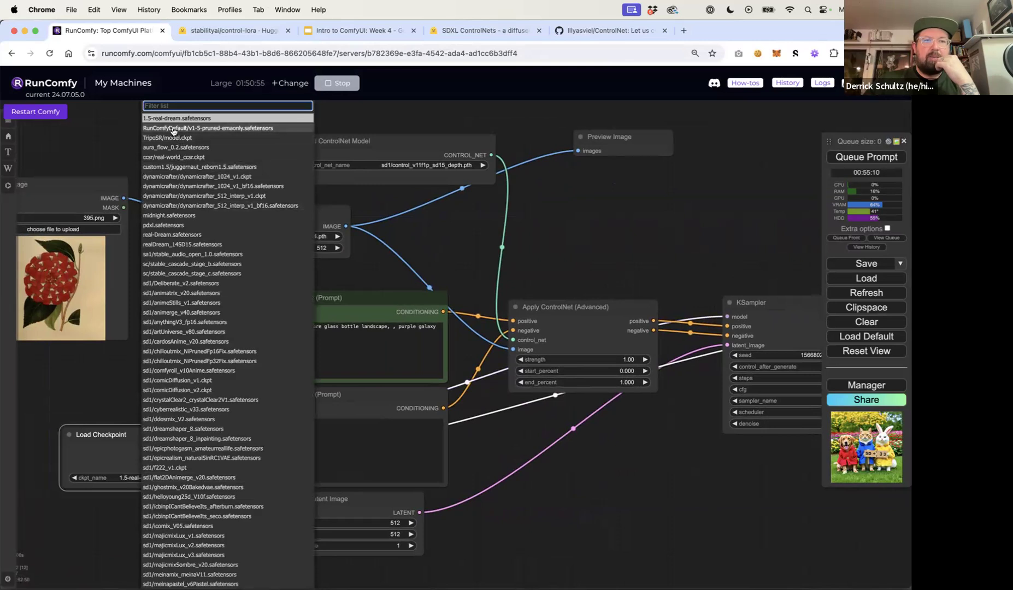
{"action": "left_click", "coordinate": [247, 130]}
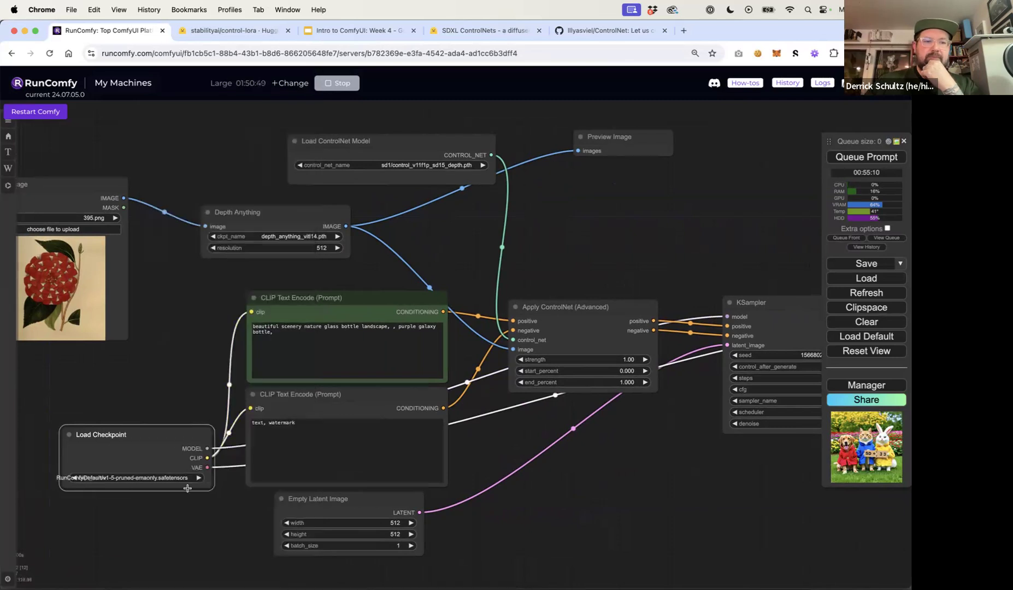
{"action": "left_click_drag", "start_coordinate": [212, 488], "coordinate": [263, 503]}
{"action": "left_click_drag", "start_coordinate": [136, 442], "coordinate": [55, 437]}
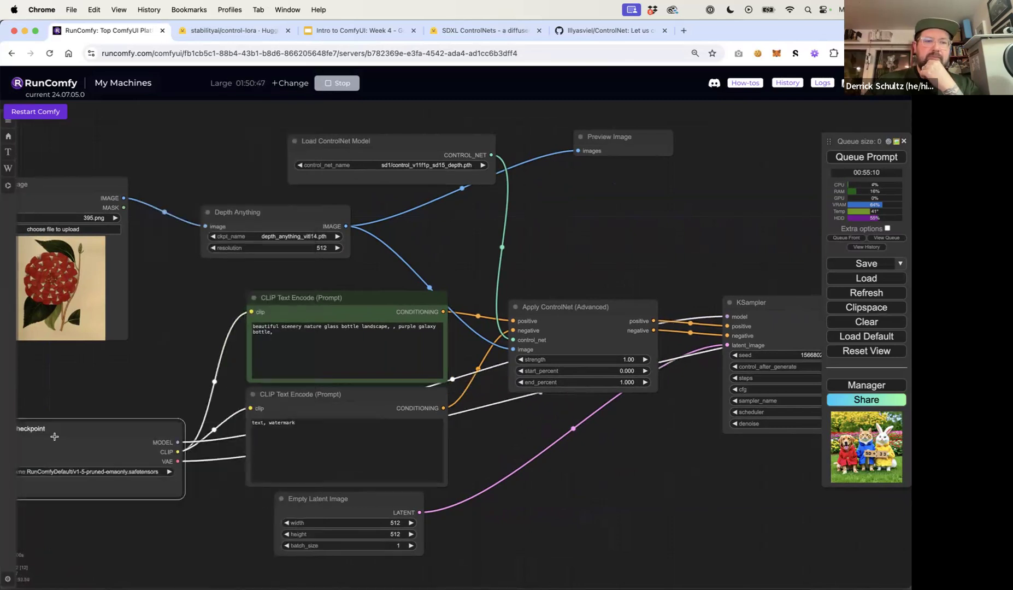
{"action": "left_click_drag", "start_coordinate": [180, 496], "coordinate": [215, 502]}
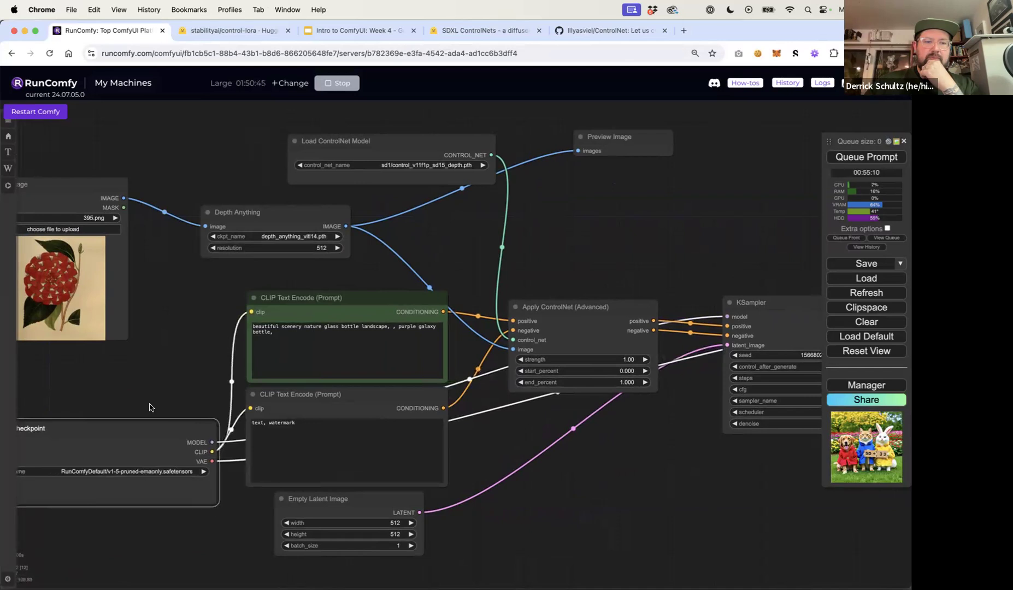
{"action": "scroll", "coordinate": [154, 403], "scroll_direction": "up", "scroll_amount": 13}
{"action": "left_click_drag", "start_coordinate": [157, 402], "coordinate": [441, 184]}
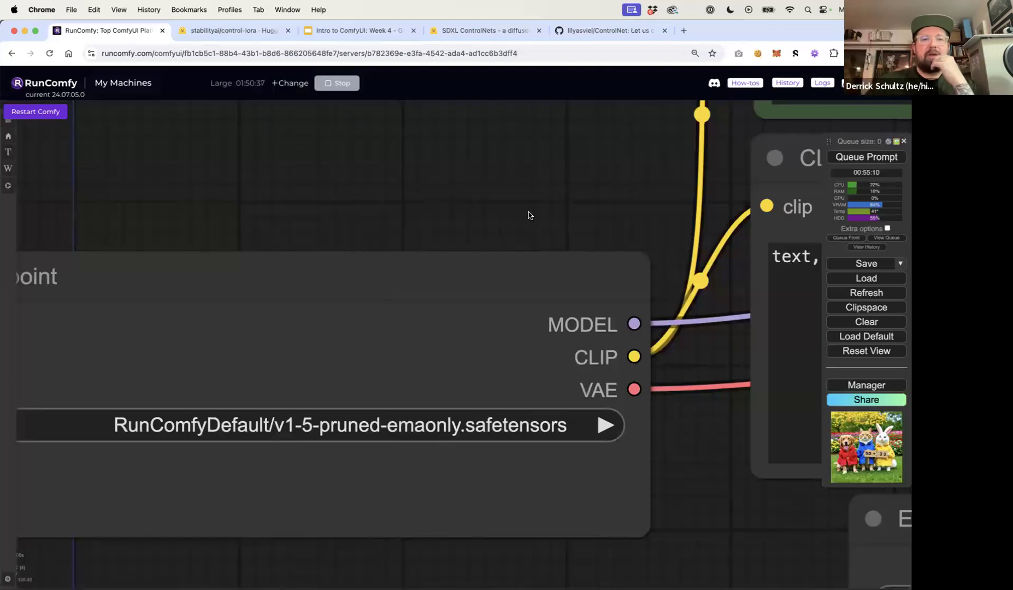
{"action": "scroll", "coordinate": [537, 216], "scroll_direction": "down", "scroll_amount": 8}
{"action": "left_click_drag", "start_coordinate": [533, 218], "coordinate": [450, 309]}
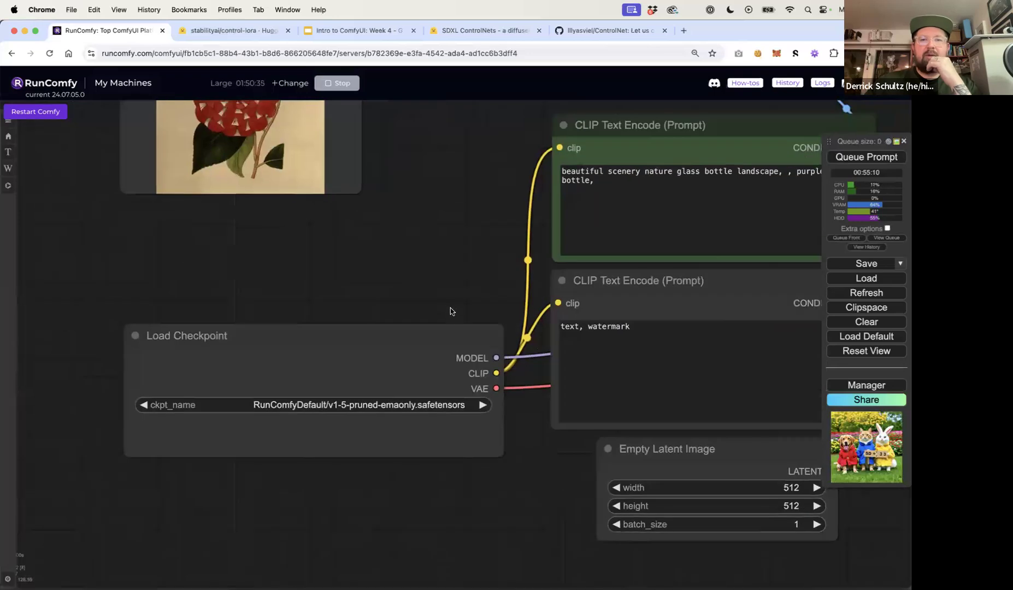
{"action": "scroll", "coordinate": [450, 309], "scroll_direction": "down", "scroll_amount": 5}
{"action": "left_click_drag", "start_coordinate": [459, 260], "coordinate": [322, 317]}
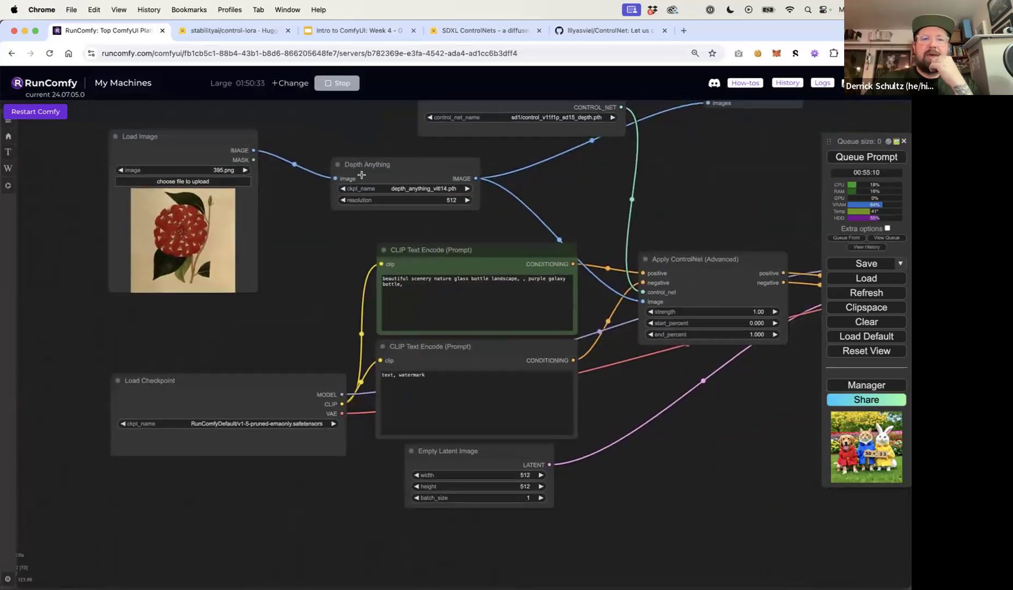
Set the Empty Latent Image batch size to 4
{"action": "left_click_drag", "start_coordinate": [548, 183], "coordinate": [532, 182]}
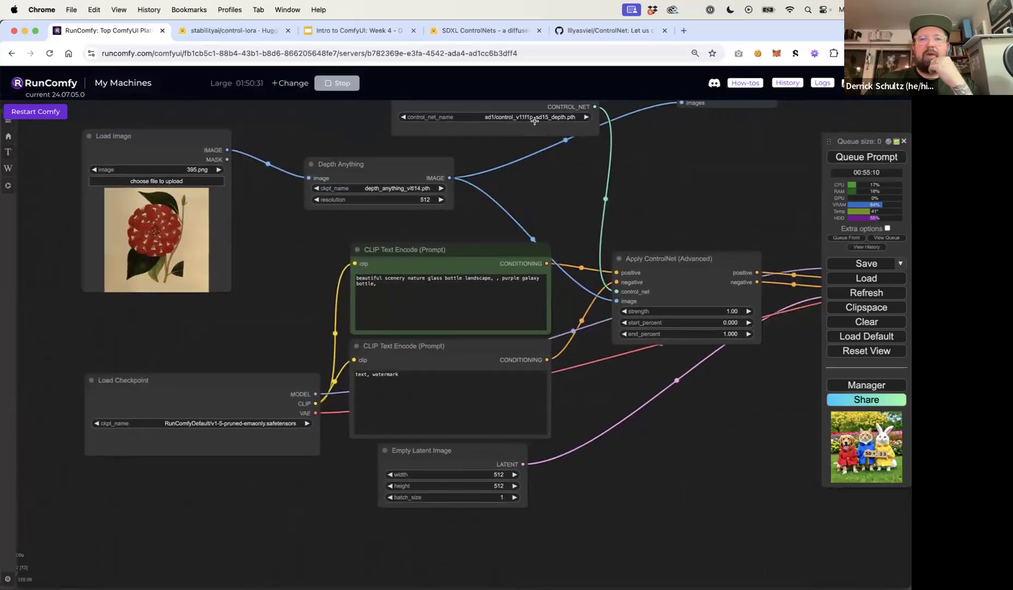
{"action": "left_click", "coordinate": [498, 497]}
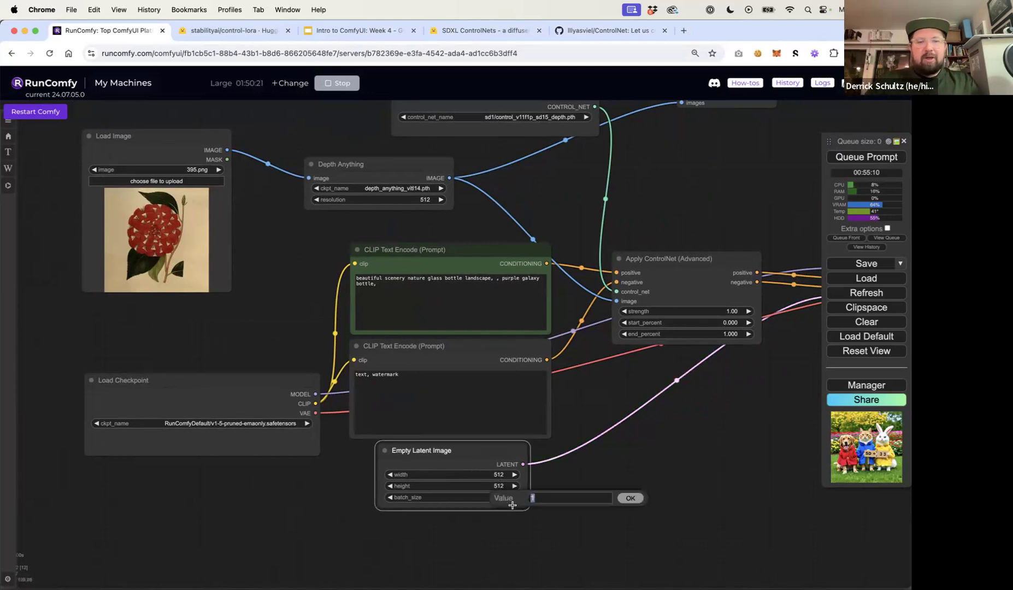
{"action": "type", "text": "4"}
{"action": "key", "text": "Return"}
{"action": "left_click_drag", "start_coordinate": [588, 500], "coordinate": [558, 495]}
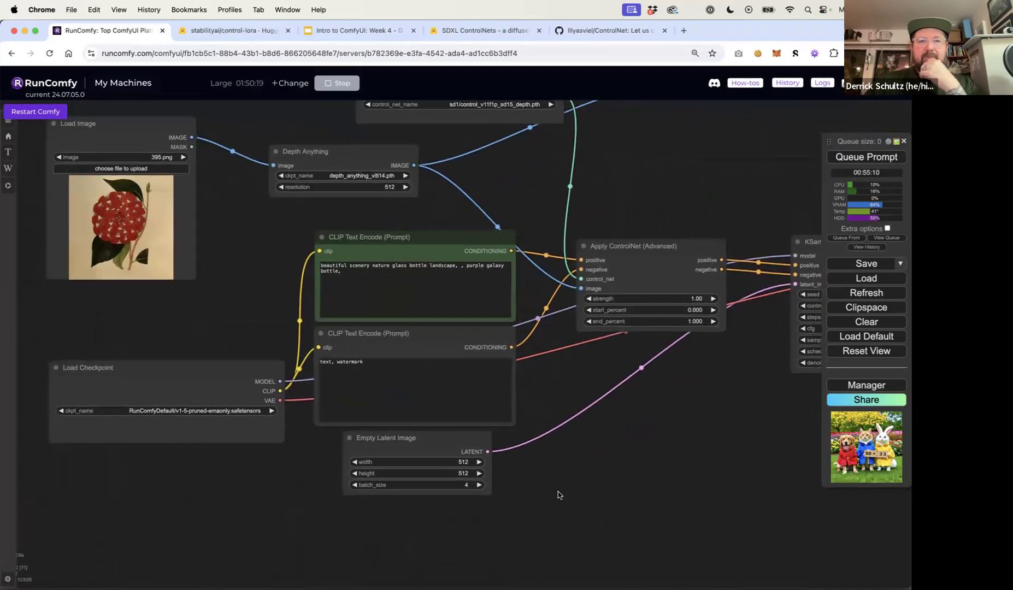
Queue the prompt to generate images
{"action": "scroll", "coordinate": [558, 495], "scroll_direction": "down", "scroll_amount": 3}
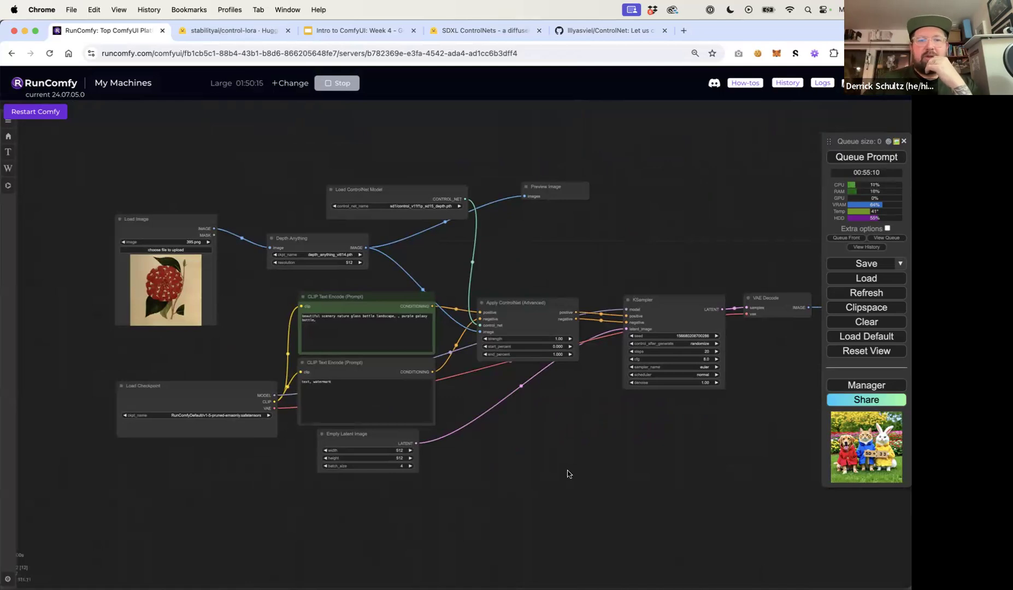
{"action": "left_click_drag", "start_coordinate": [569, 473], "coordinate": [523, 469]}
{"action": "left_click", "coordinate": [864, 159]}
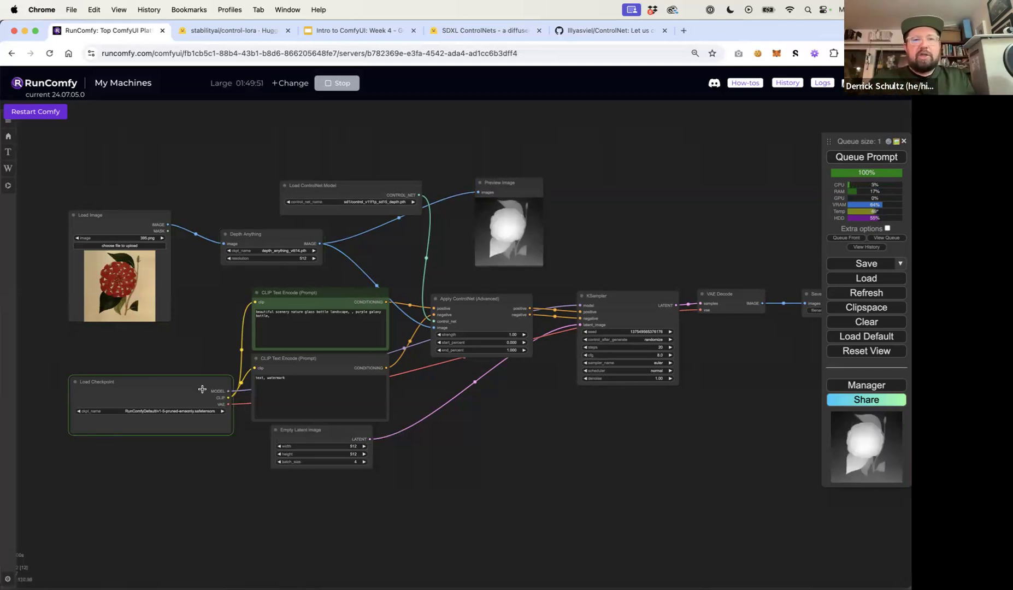
Move and enlarge the Save Image node to view the generated images
{"action": "scroll", "coordinate": [518, 268], "scroll_direction": "up", "scroll_amount": 10}
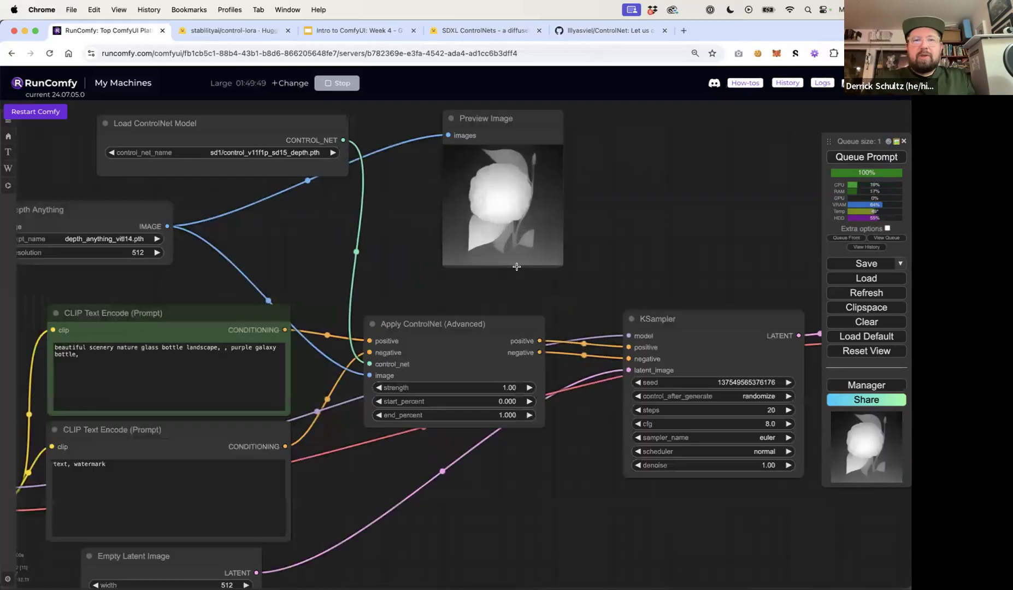
{"action": "scroll", "coordinate": [517, 269], "scroll_direction": "down", "scroll_amount": 8}
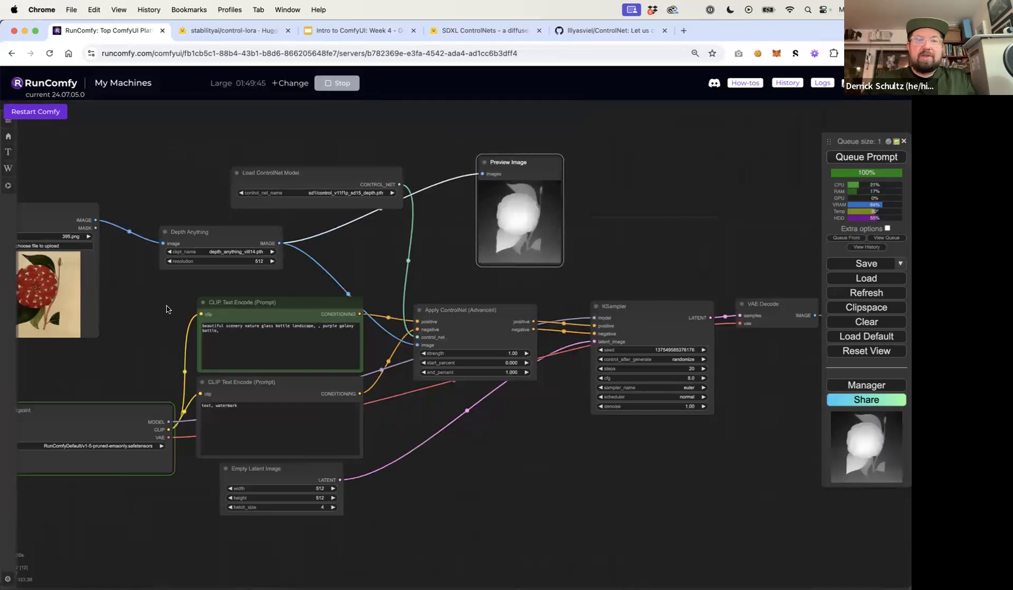
{"action": "left_click_drag", "start_coordinate": [139, 310], "coordinate": [232, 307]}
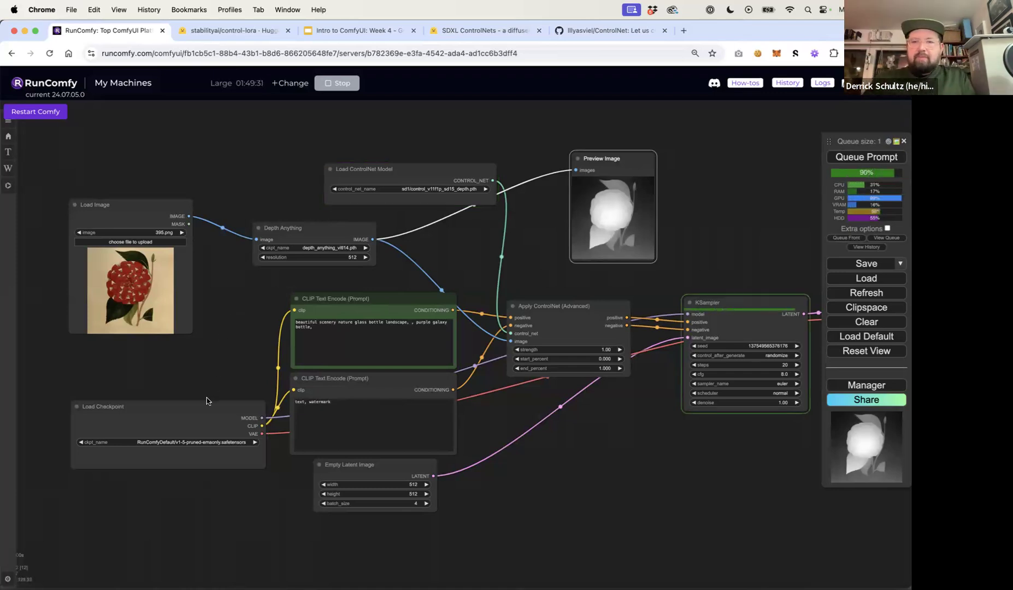
{"action": "left_click_drag", "start_coordinate": [709, 254], "coordinate": [271, 254]}
{"action": "left_click_drag", "start_coordinate": [620, 298], "coordinate": [585, 293]}
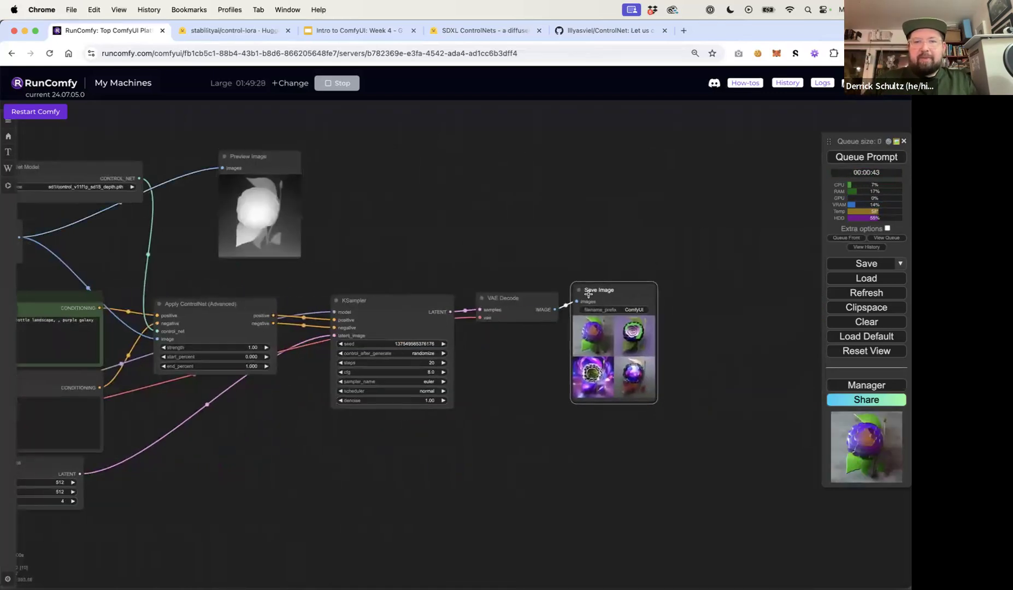
{"action": "left_click_drag", "start_coordinate": [651, 408], "coordinate": [817, 545]}
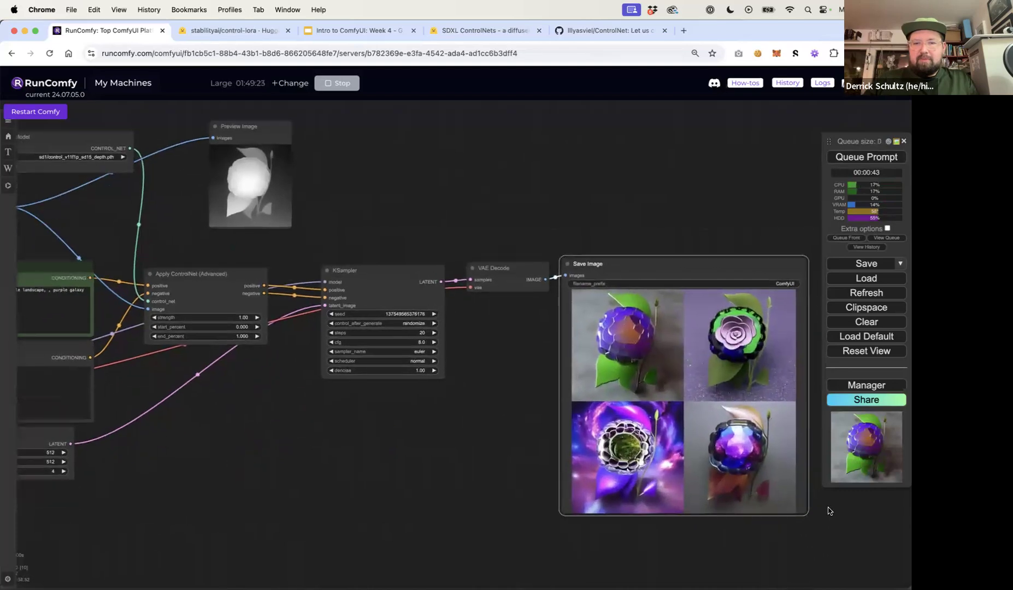
Rewrite the positive prompt as "beautiful flower, 3d rendering in octane render, 4k high quality"
{"action": "scroll", "coordinate": [552, 497], "scroll_direction": "down", "scroll_amount": 2}
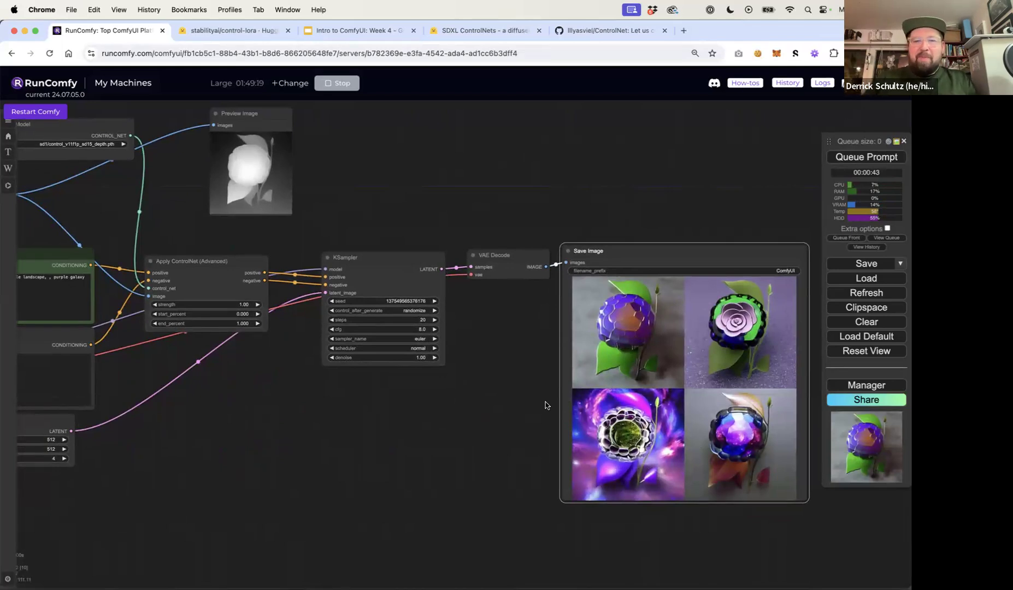
{"action": "scroll", "coordinate": [544, 406], "scroll_direction": "left", "scroll_amount": 5}
{"action": "scroll", "coordinate": [544, 406], "scroll_direction": "down", "scroll_amount": 2}
{"action": "left_click", "coordinate": [77, 245]}
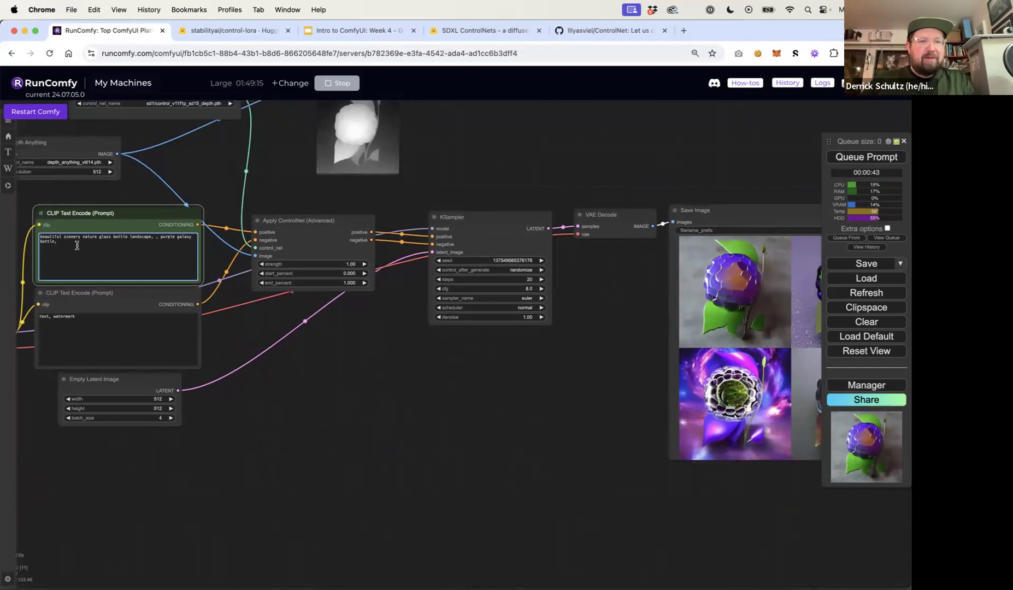
{"action": "left_click_drag", "start_coordinate": [511, 405], "coordinate": [283, 408]}
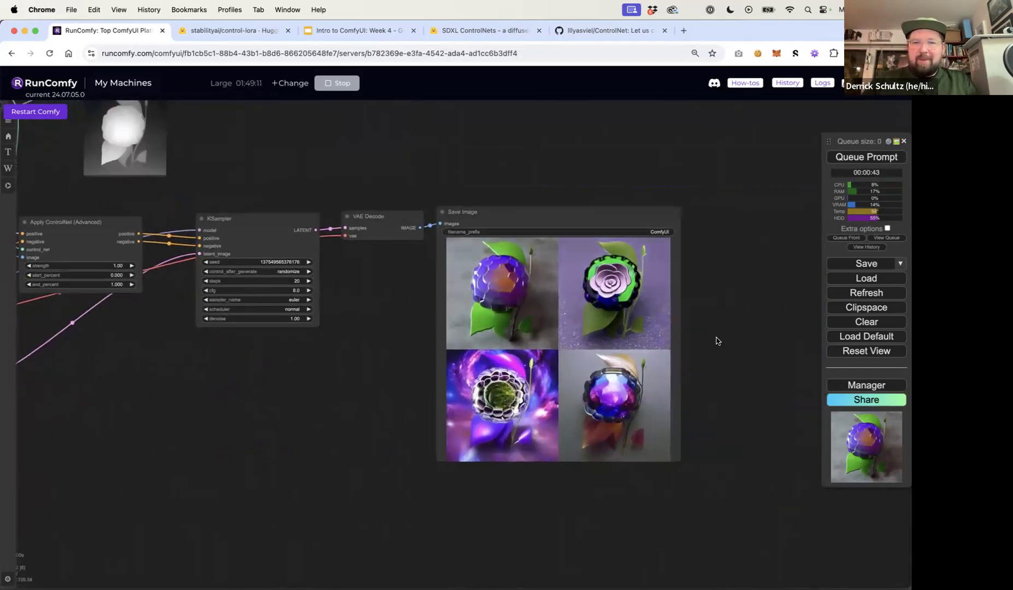
{"action": "scroll", "coordinate": [706, 342], "scroll_direction": "up", "scroll_amount": 2}
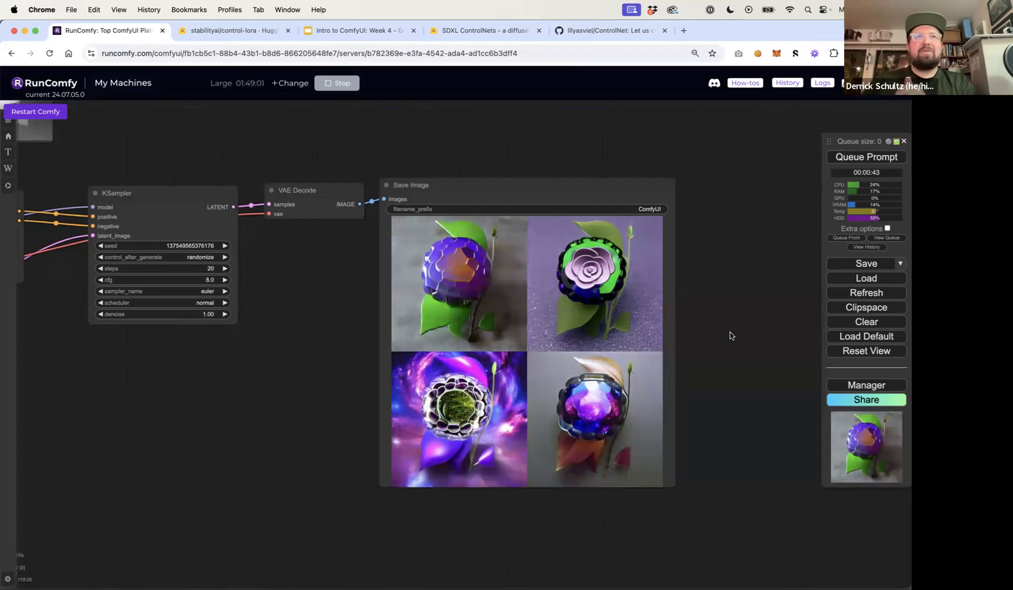
{"action": "left_click_drag", "start_coordinate": [276, 410], "coordinate": [542, 413]}
{"action": "left_click_drag", "start_coordinate": [354, 418], "coordinate": [549, 420]}
{"action": "left_click_drag", "start_coordinate": [433, 414], "coordinate": [534, 416]}
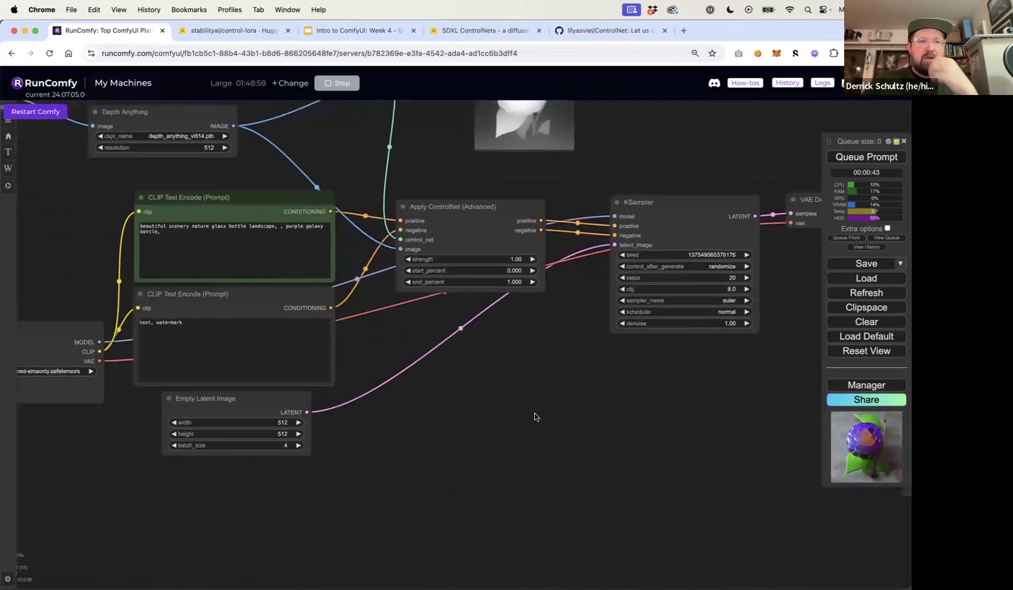
{"action": "triple_click", "coordinate": [187, 236]}
{"action": "left_click_drag", "start_coordinate": [171, 226], "coordinate": [181, 245]}
{"action": "type", "text": "fl"}
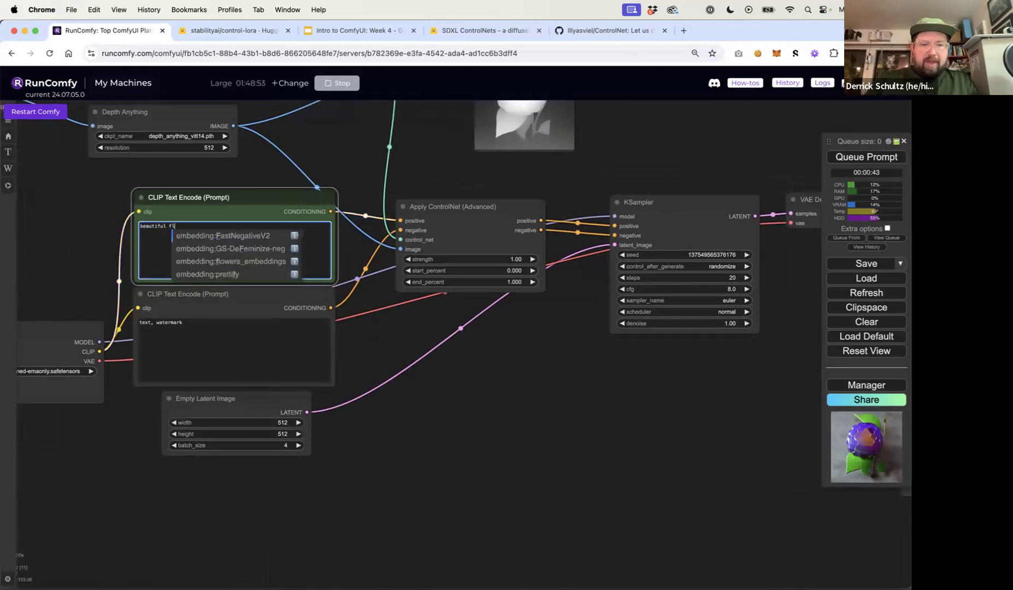
{"action": "type", "text": "ower, 3d r"}
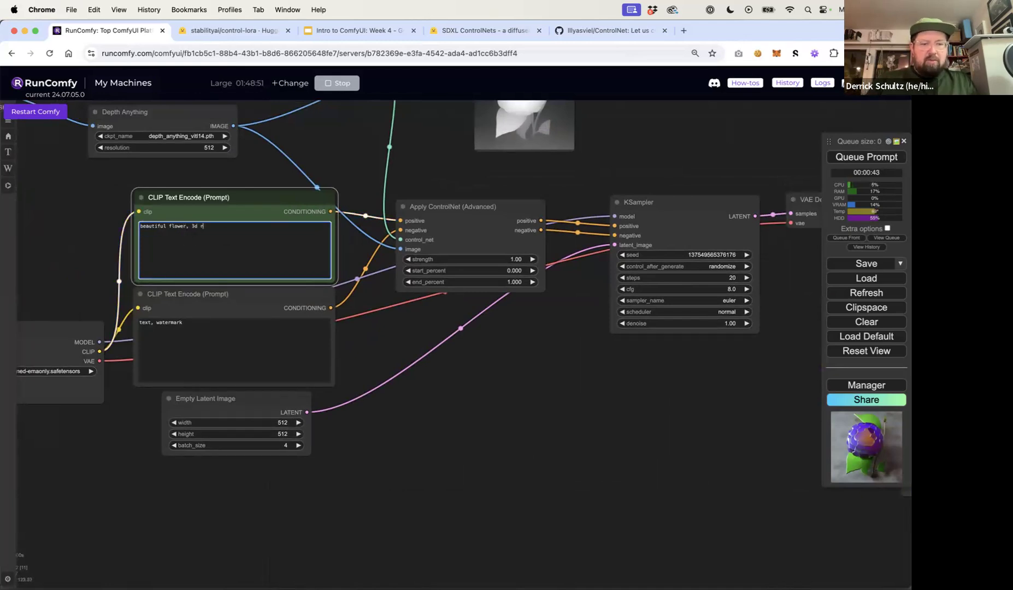
{"action": "type", "text": "endering in octane render,"}
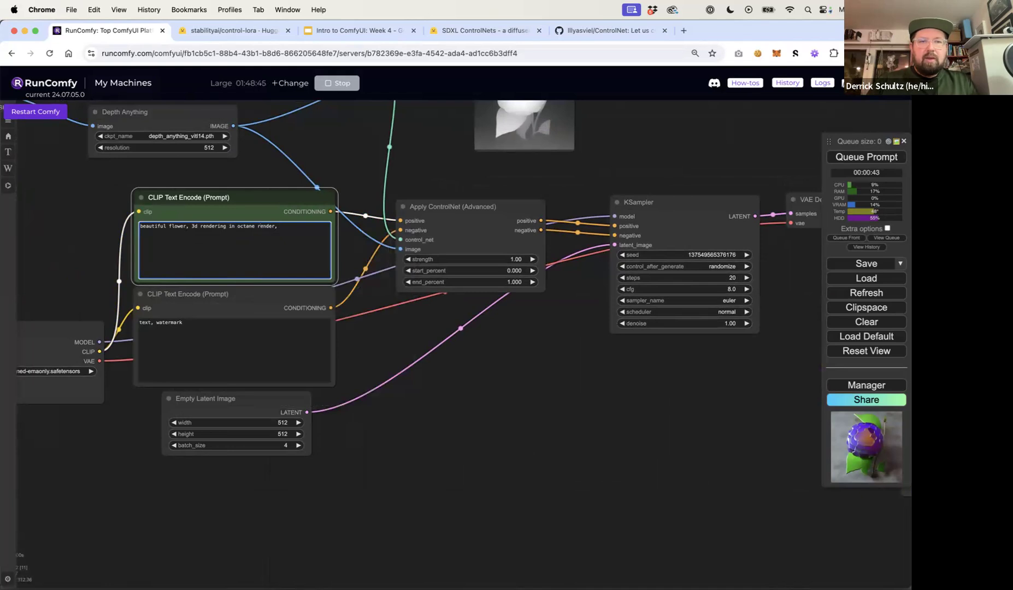
{"action": "type", "text": "4k high qual"}
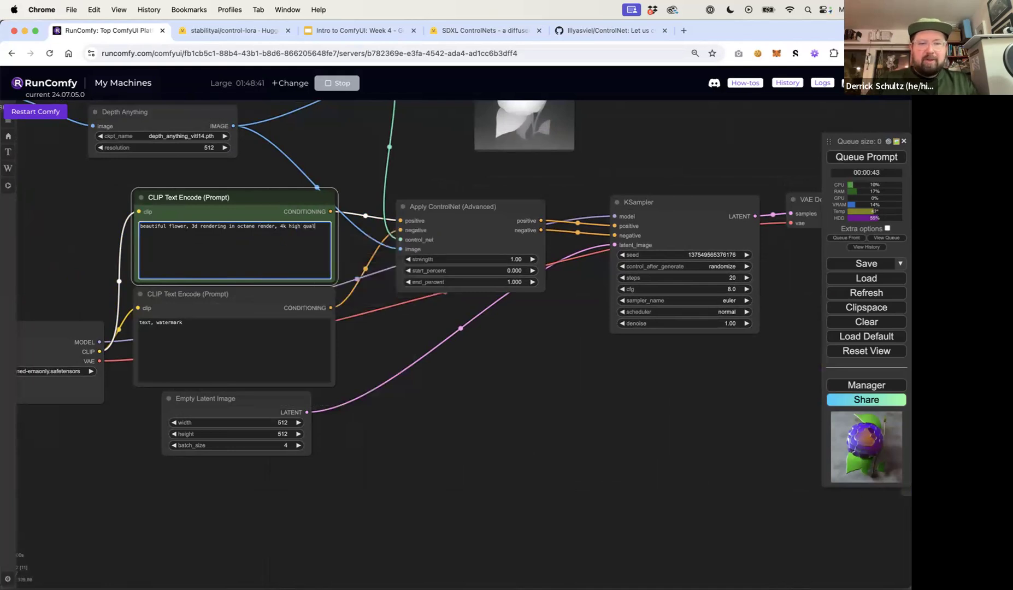
{"action": "left_click", "coordinate": [396, 159]}
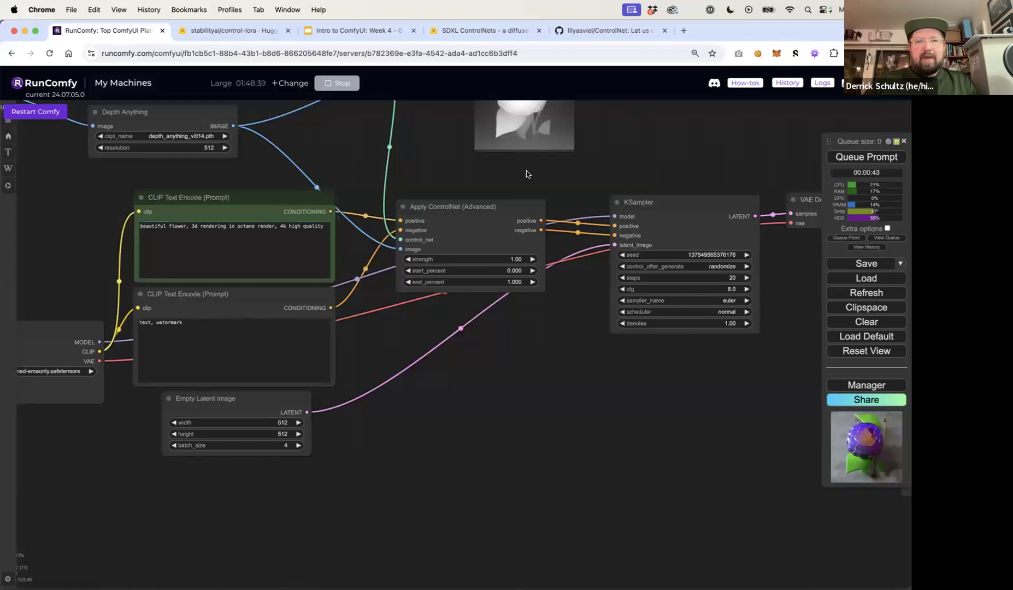
Queue the prompt to generate a new batch of flower images
{"action": "left_click_drag", "start_coordinate": [526, 170], "coordinate": [488, 175]}
{"action": "scroll", "coordinate": [488, 176], "scroll_direction": "down", "scroll_amount": 2}
{"action": "left_click", "coordinate": [836, 160]}
{"action": "left_click_drag", "start_coordinate": [681, 164], "coordinate": [387, 171]}
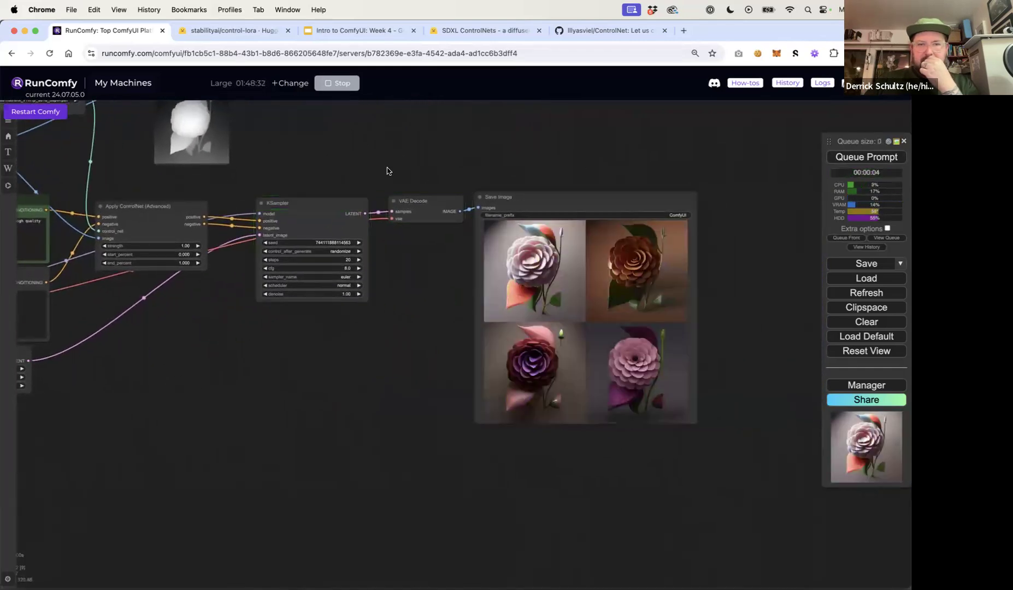
Set the Apply ControlNet start_percent to 0.15 and end_percent to 0.9 and queue the prompt
{"action": "scroll", "coordinate": [541, 289], "scroll_direction": "up", "scroll_amount": 9}
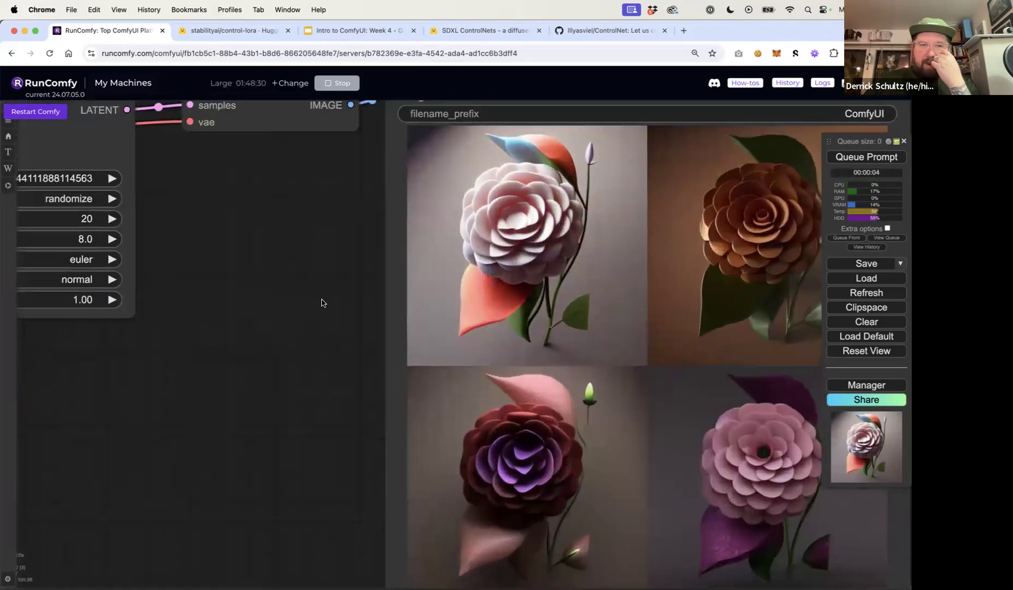
{"action": "left_click_drag", "start_coordinate": [322, 303], "coordinate": [141, 295]}
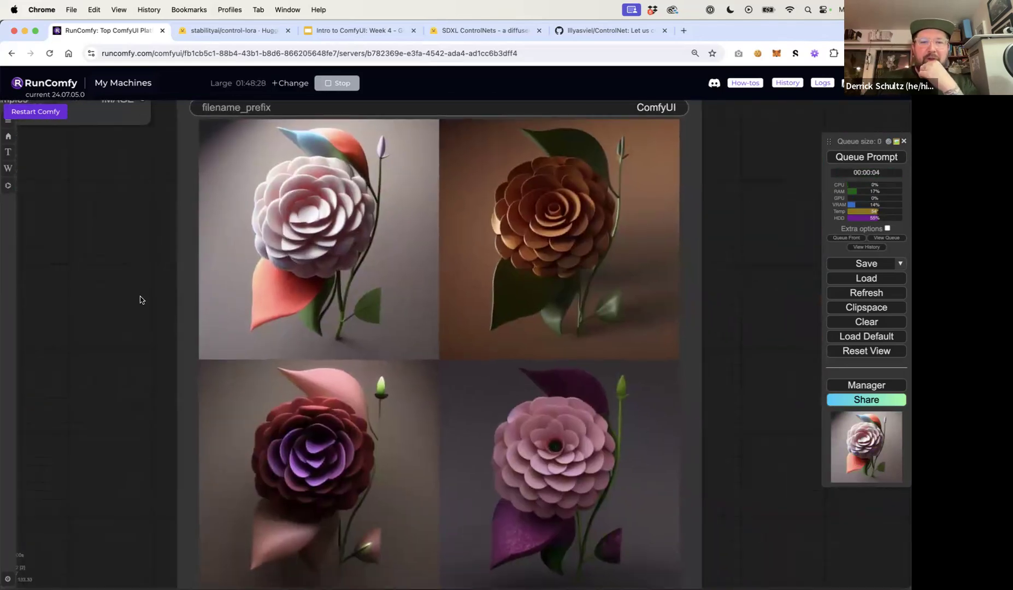
{"action": "scroll", "coordinate": [140, 301], "scroll_direction": "down", "scroll_amount": 5}
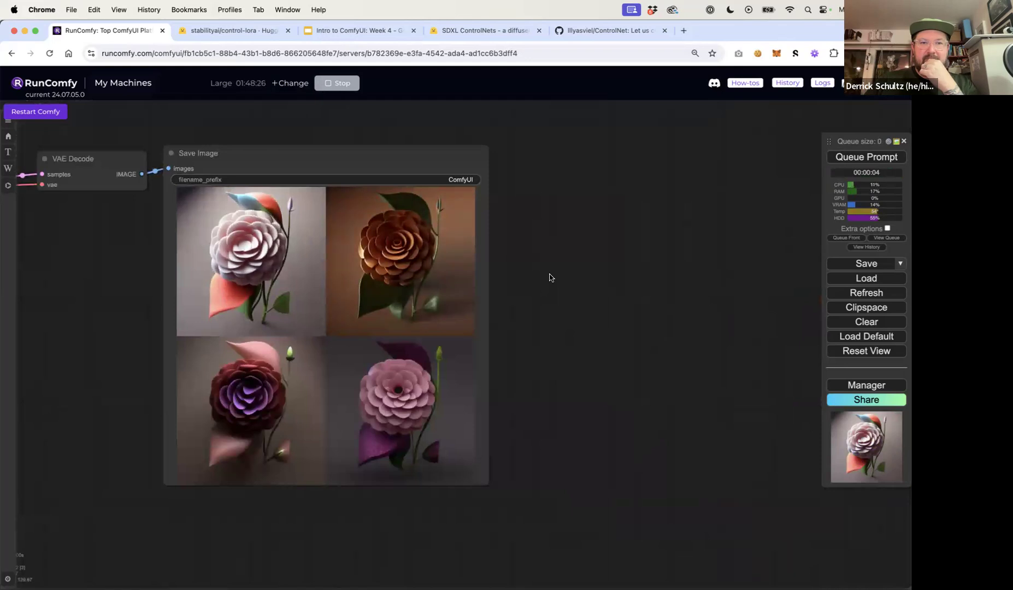
{"action": "left_click_drag", "start_coordinate": [529, 375], "coordinate": [636, 396]}
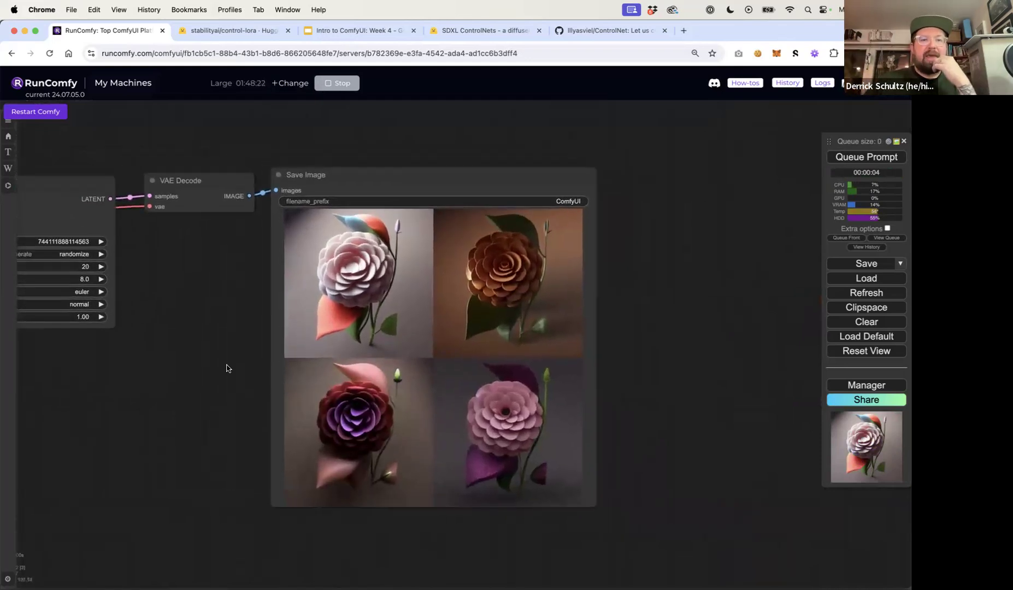
{"action": "scroll", "coordinate": [226, 367], "scroll_direction": "down", "scroll_amount": 5}
{"action": "left_click_drag", "start_coordinate": [249, 389], "coordinate": [537, 393]}
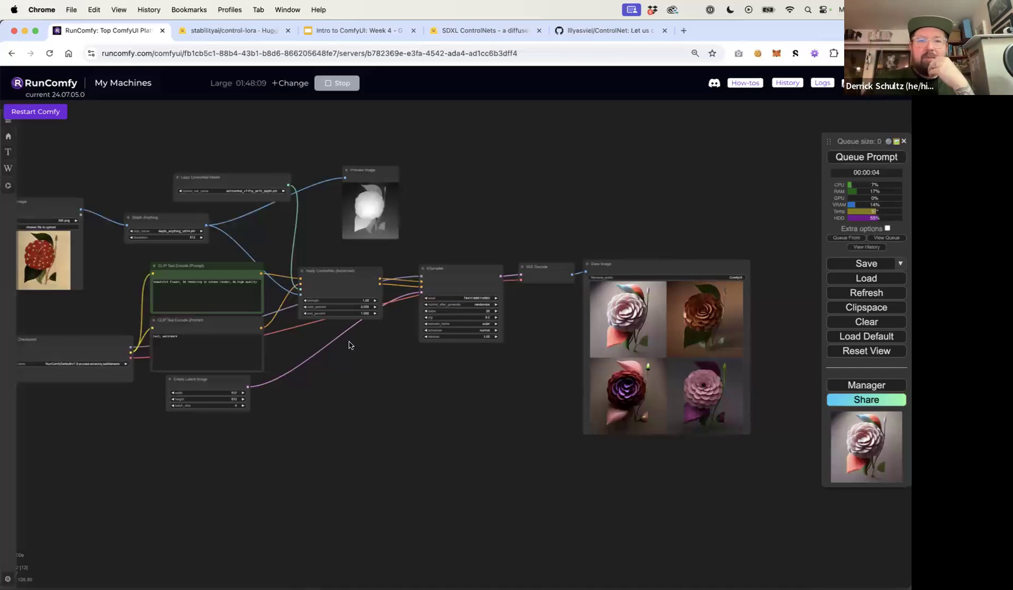
{"action": "scroll", "coordinate": [345, 324], "scroll_direction": "up", "scroll_amount": 10}
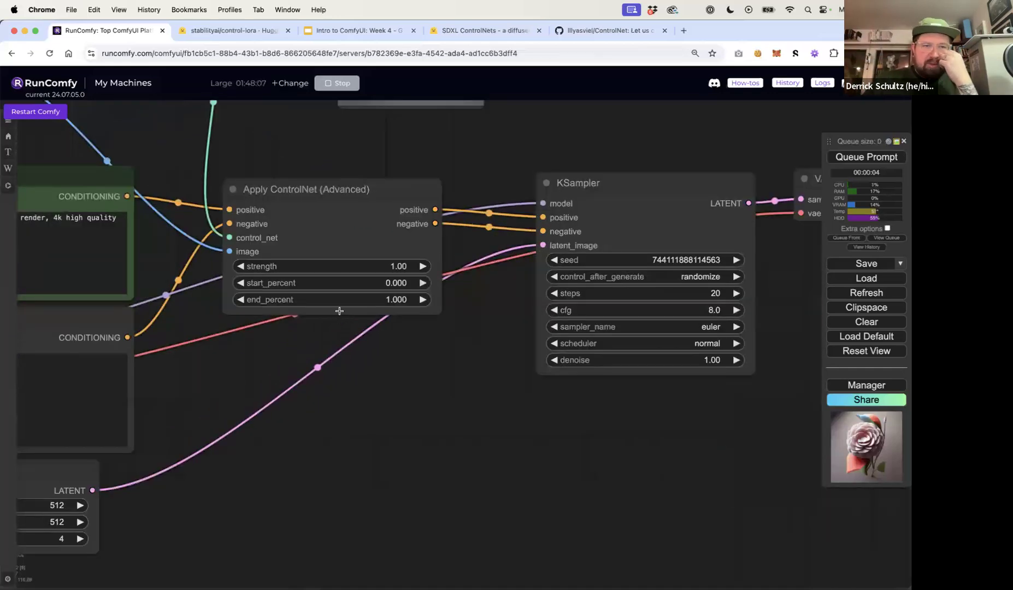
{"action": "left_click", "coordinate": [411, 290]}
{"action": "type", "text": ".15"}
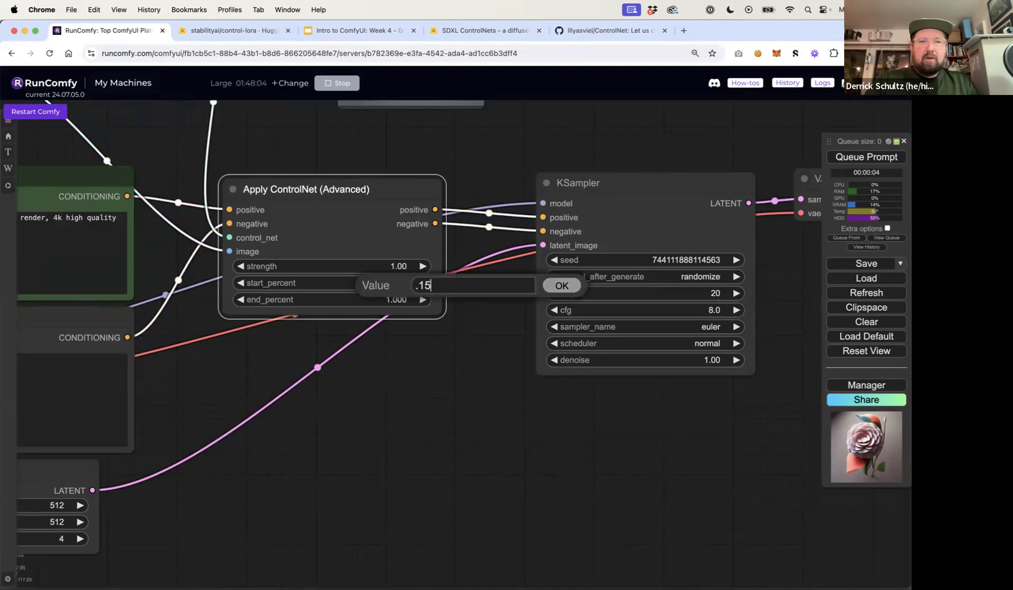
{"action": "key", "text": "Return"}
{"action": "left_click", "coordinate": [403, 298]}
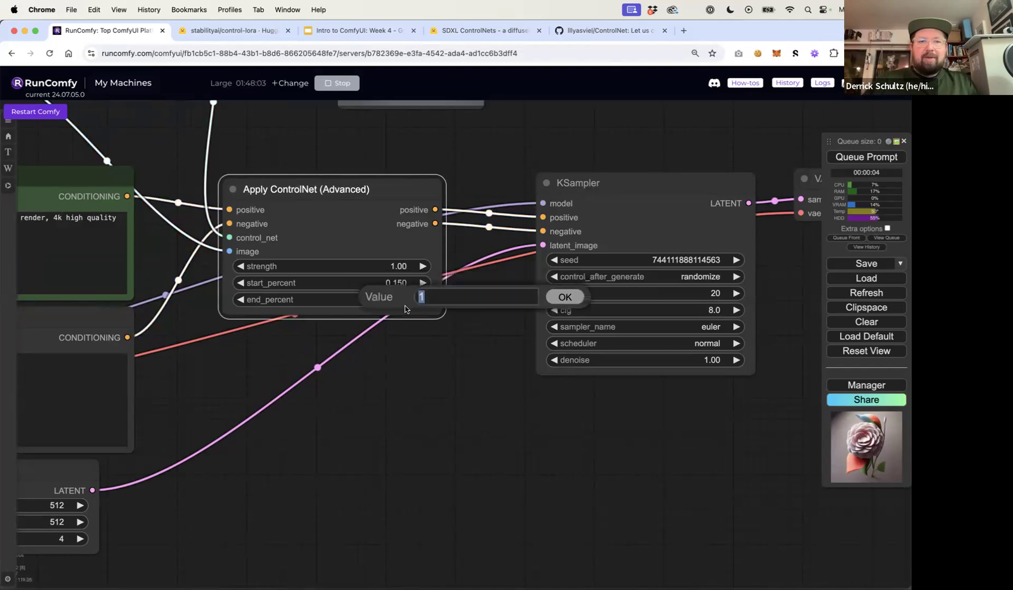
{"action": "type", "text": ".9"}
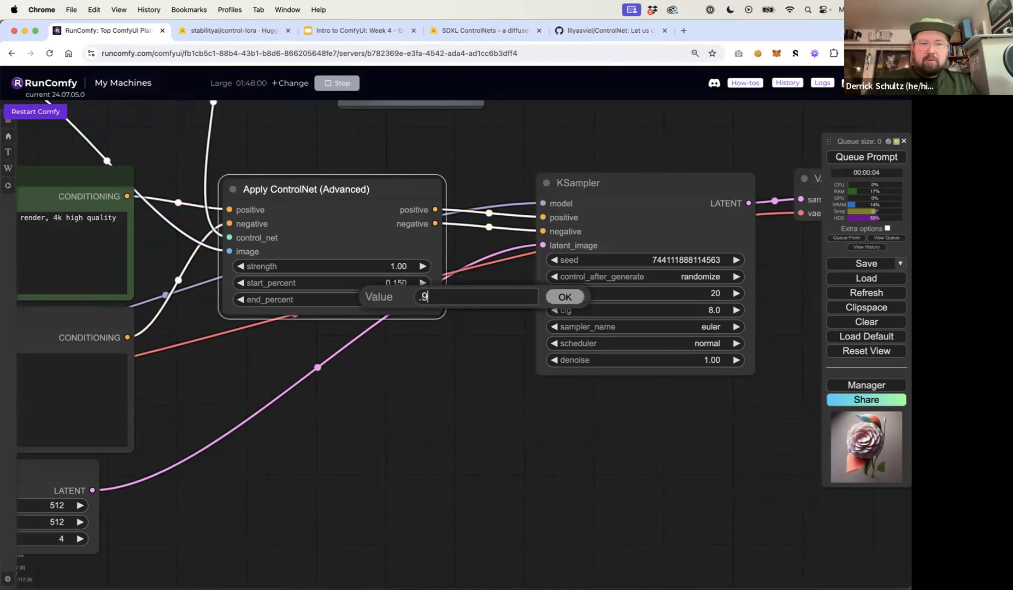
{"action": "key", "text": "Return"}
{"action": "scroll", "coordinate": [445, 357], "scroll_direction": "down", "scroll_amount": 6}
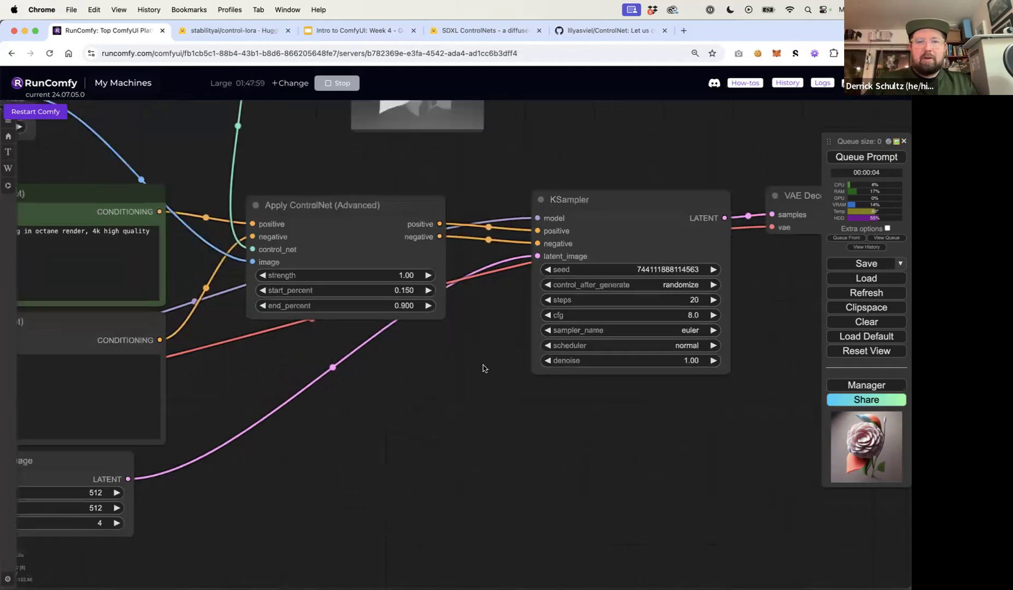
{"action": "left_click", "coordinate": [866, 156]}
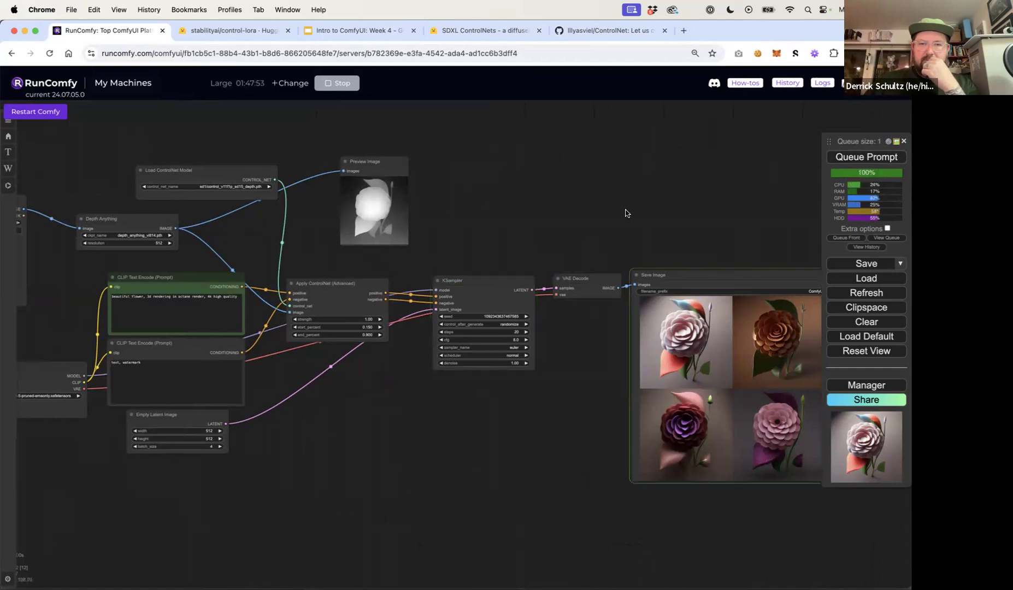
Reset the Apply ControlNet start_percent to 0 and end_percent to 1
{"action": "left_click_drag", "start_coordinate": [643, 213], "coordinate": [549, 206]}
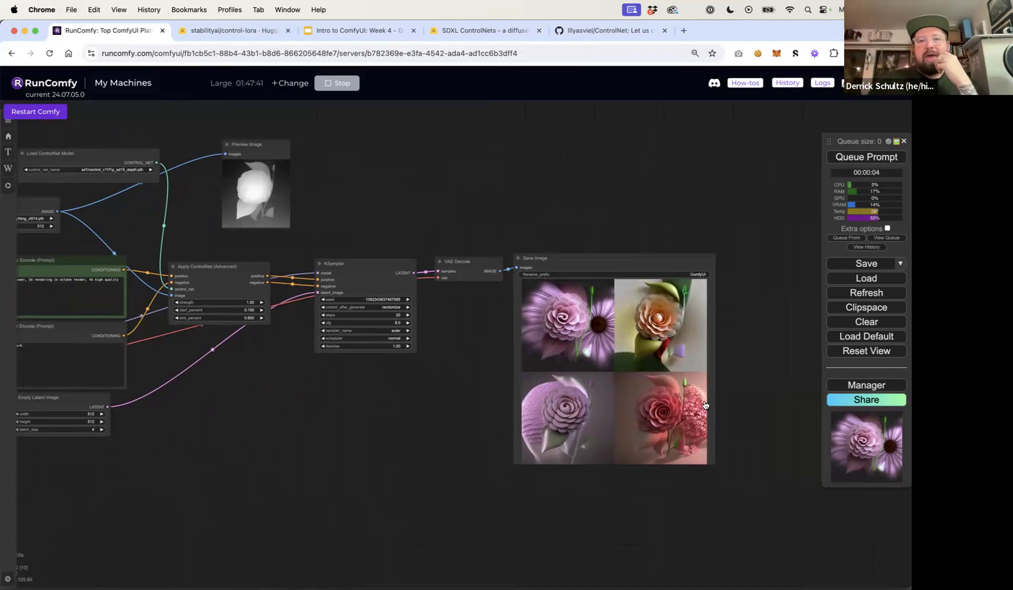
{"action": "scroll", "coordinate": [678, 415], "scroll_direction": "up", "scroll_amount": 8}
{"action": "scroll", "coordinate": [663, 396], "scroll_direction": "down", "scroll_amount": 5}
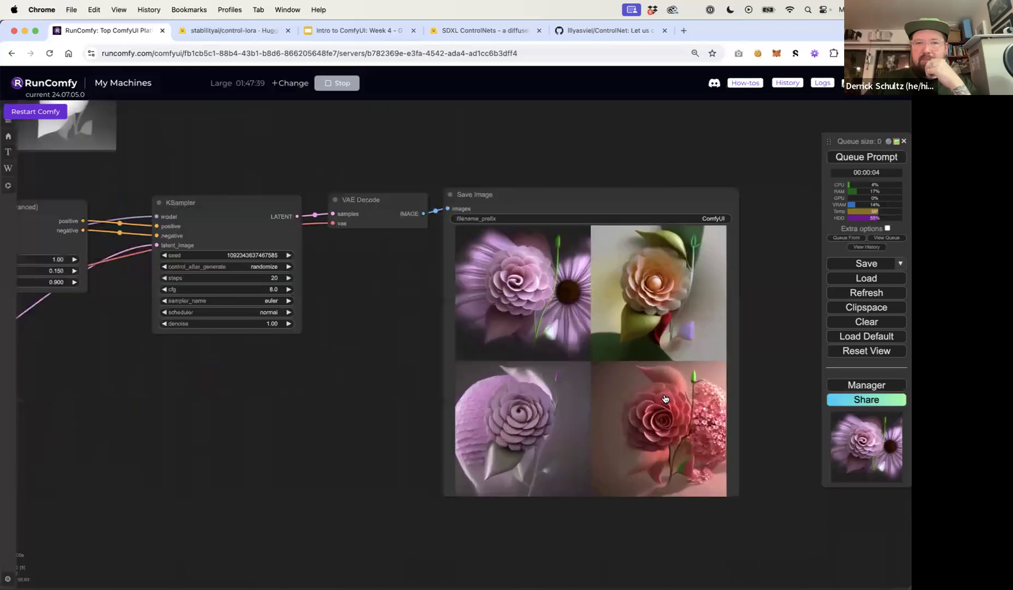
{"action": "left_click_drag", "start_coordinate": [343, 413], "coordinate": [541, 467]}
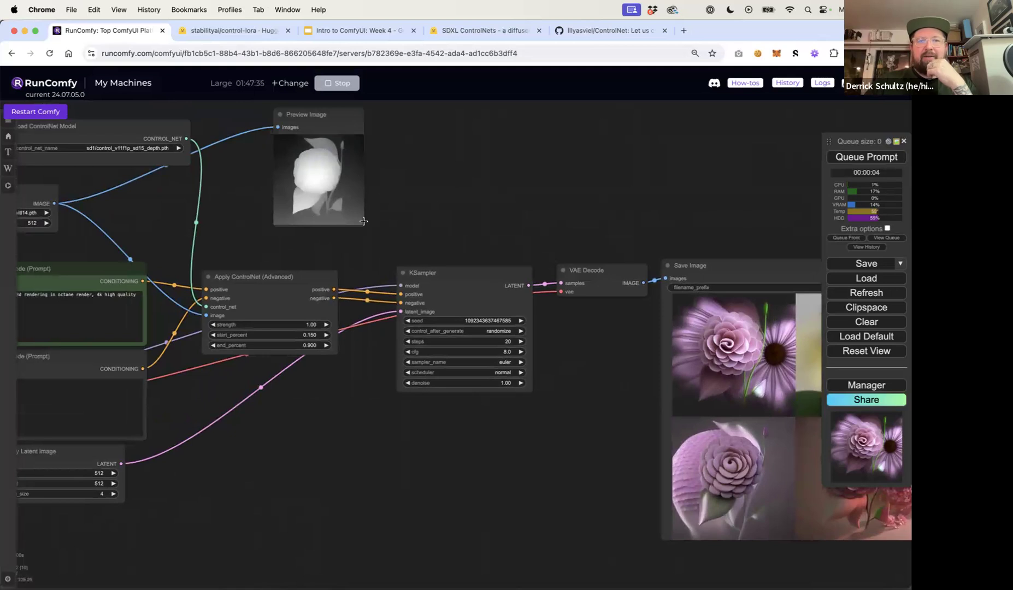
{"action": "left_click_drag", "start_coordinate": [554, 201], "coordinate": [473, 212]}
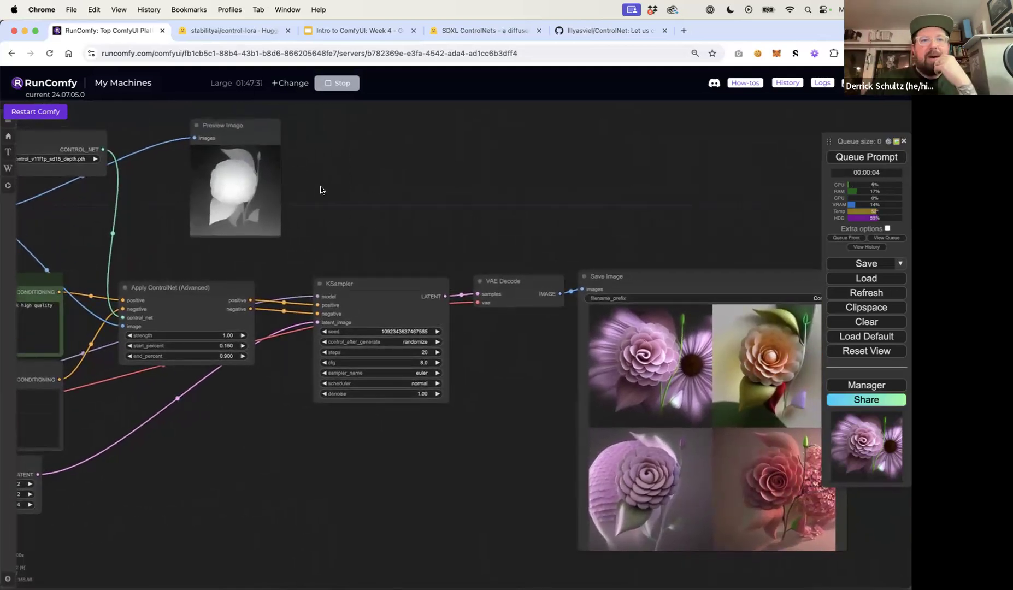
{"action": "scroll", "coordinate": [296, 323], "scroll_direction": "up", "scroll_amount": 5}
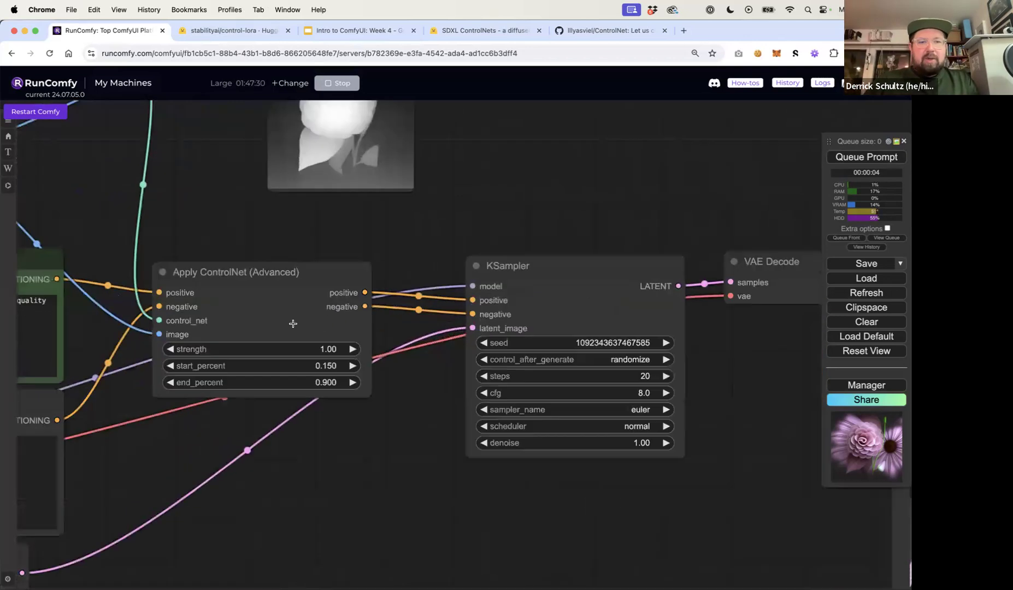
{"action": "left_click", "coordinate": [347, 392]}
{"action": "type", "text": "0"}
{"action": "key", "text": "Return"}
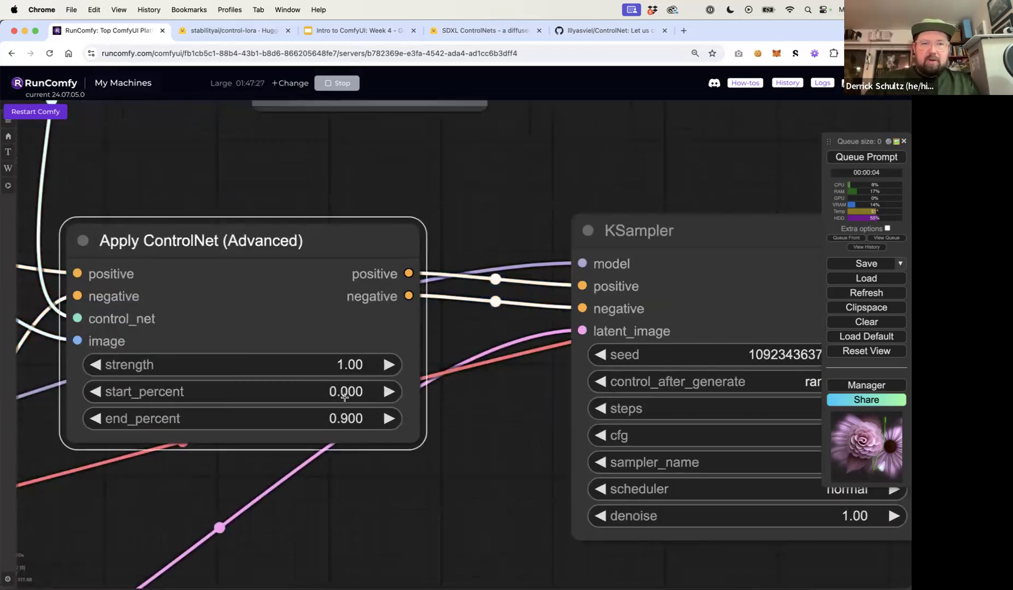
{"action": "left_click", "coordinate": [339, 417]}
{"action": "type", "text": "1"}
{"action": "key", "text": "Return"}
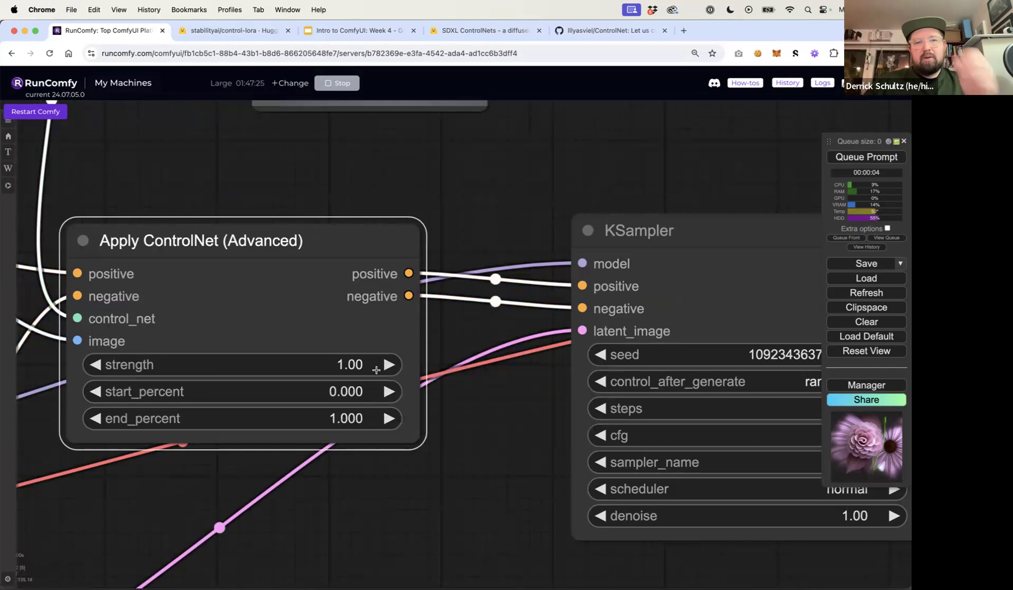
Set the Apply ControlNet strength to 0.5 and queue the prompt
{"action": "left_click", "coordinate": [362, 365]}
{"action": "type", "text": "."}
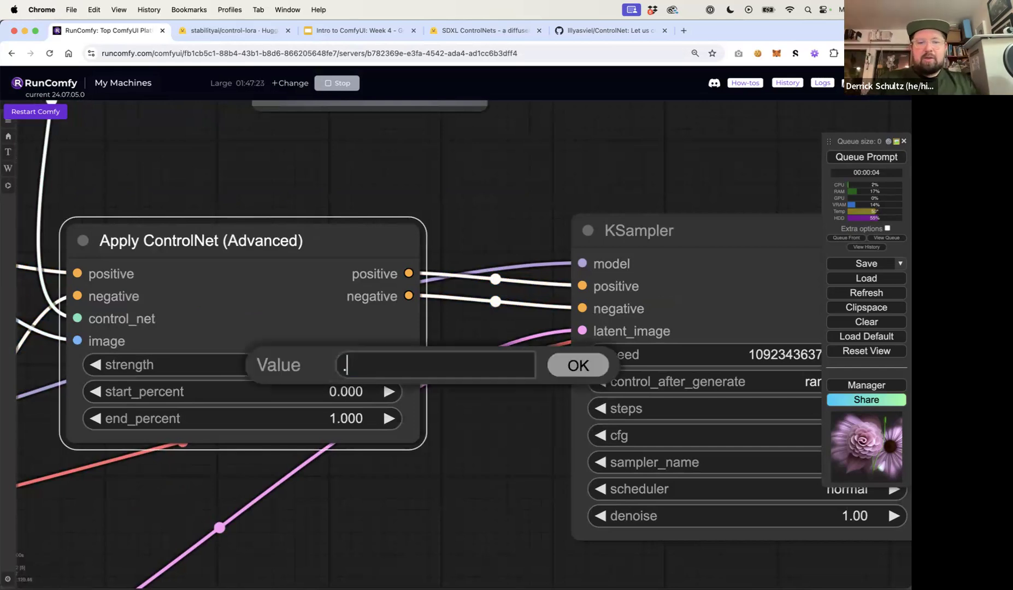
{"action": "type", "text": "5"}
{"action": "key", "text": "Return"}
{"action": "left_click", "coordinate": [539, 211]}
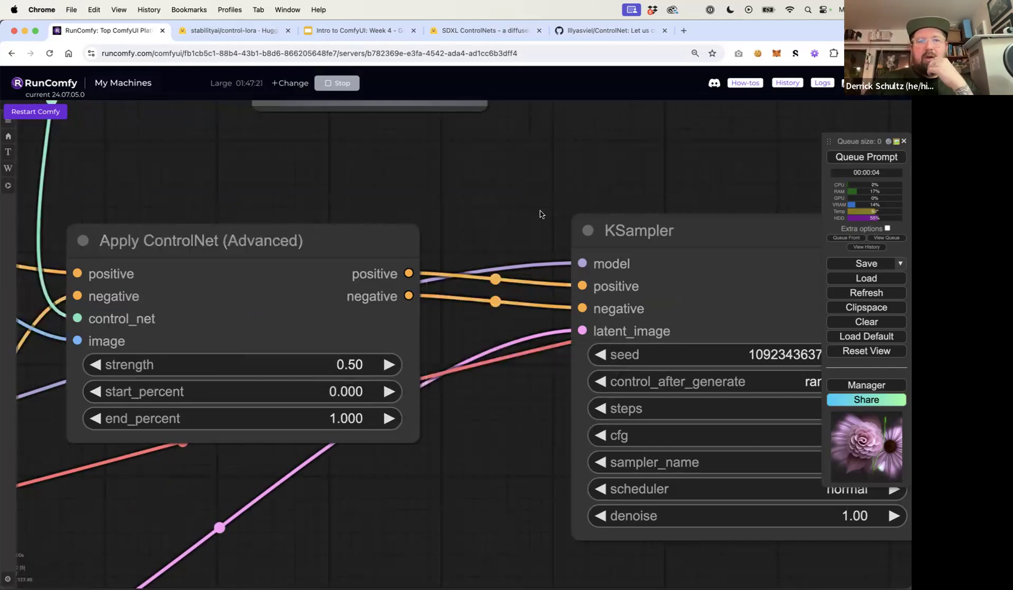
{"action": "scroll", "coordinate": [539, 211], "scroll_direction": "down", "scroll_amount": 10}
{"action": "left_click_drag", "start_coordinate": [585, 183], "coordinate": [399, 192]}
{"action": "left_click_drag", "start_coordinate": [503, 173], "coordinate": [407, 175]}
{"action": "left_click", "coordinate": [849, 156]}
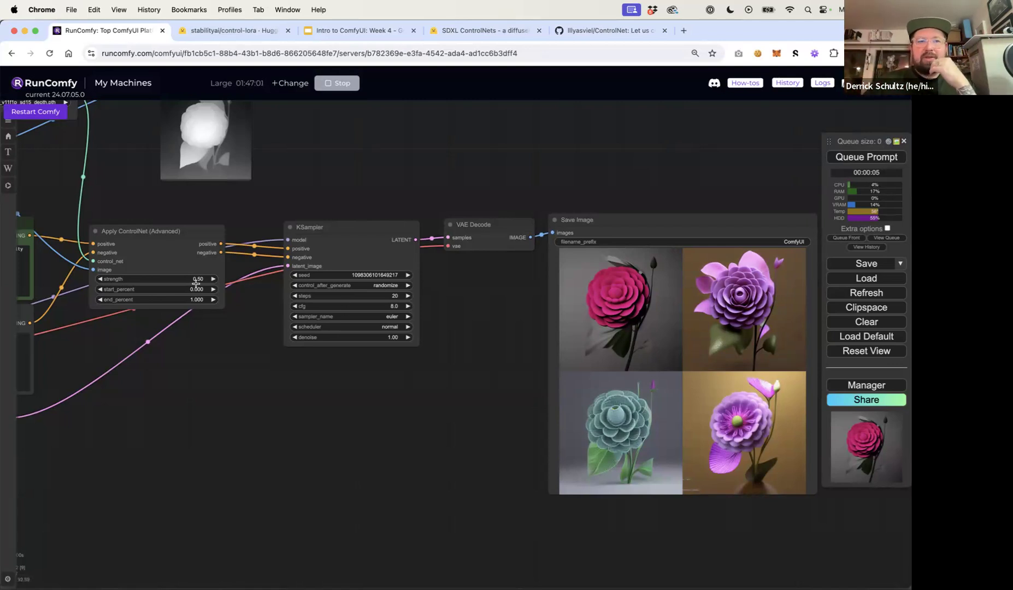
Open the generated images one at a time in the Save Image node to compare them
{"action": "left_click_drag", "start_coordinate": [687, 203], "coordinate": [574, 222]}
{"action": "left_click", "coordinate": [627, 331]}
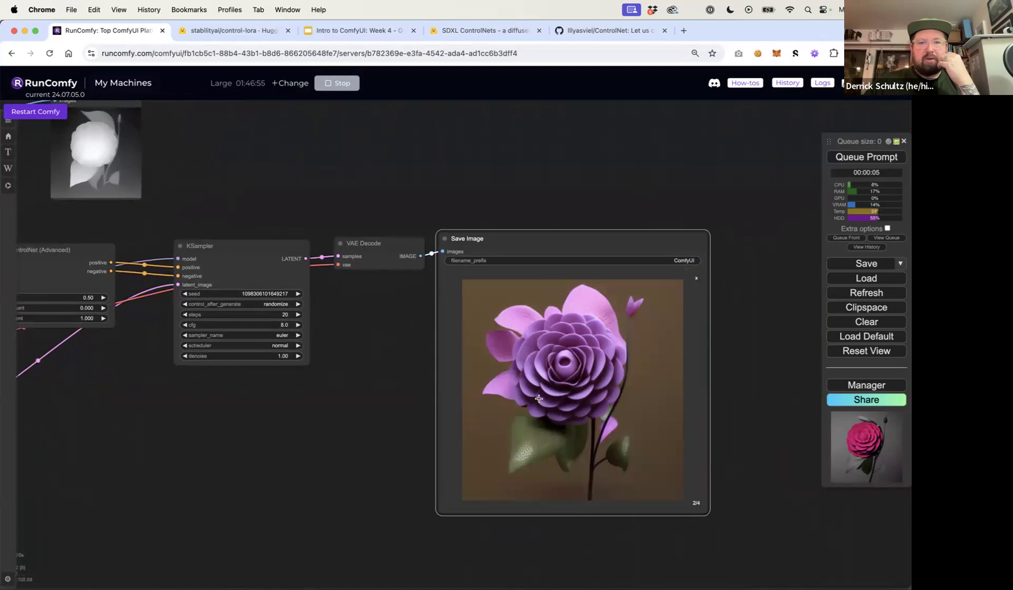
{"action": "left_click", "coordinate": [696, 279]}
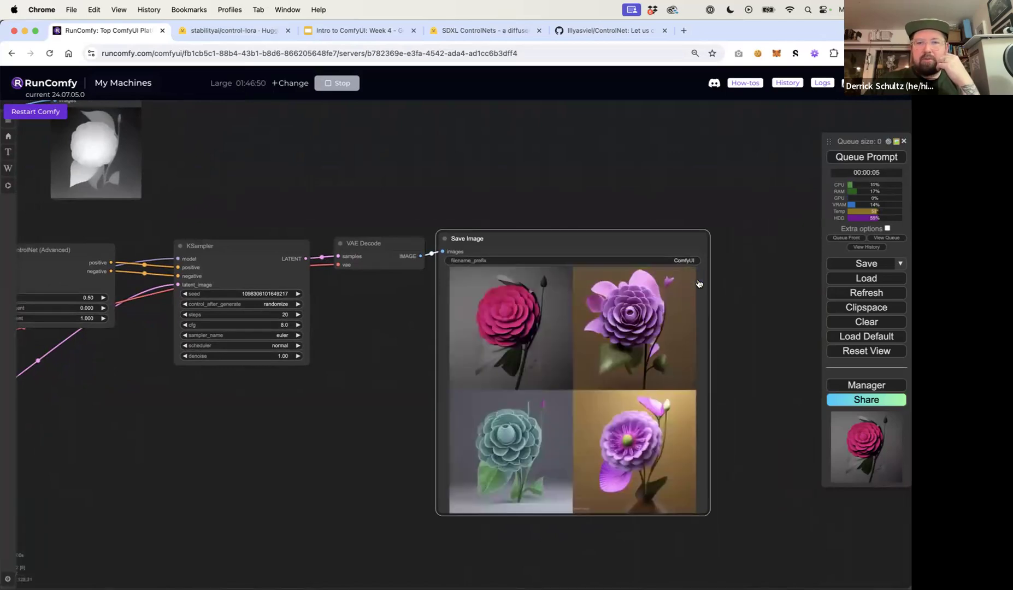
{"action": "left_click", "coordinate": [638, 445]}
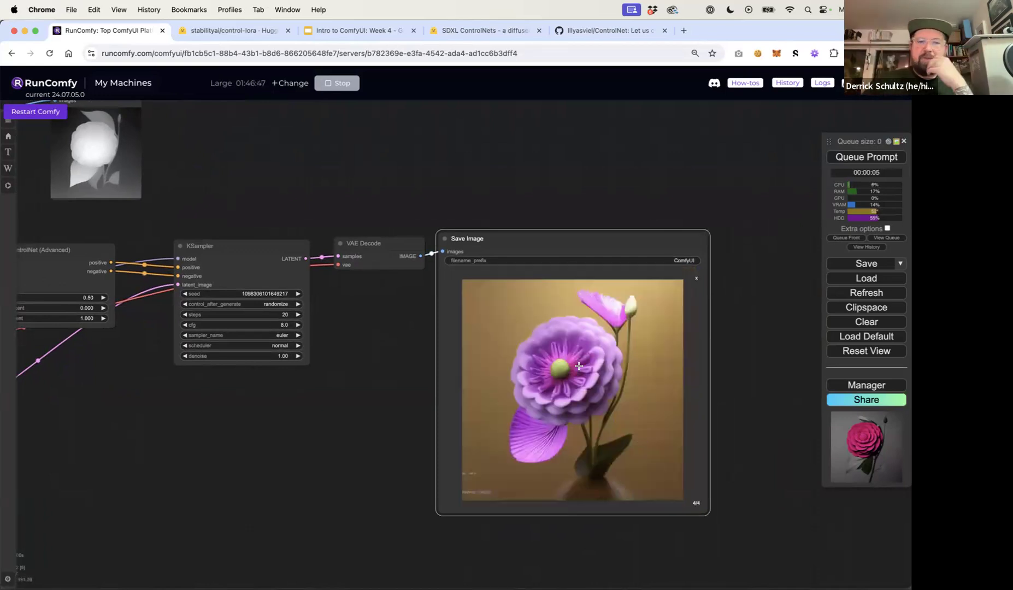
Set the Apply ControlNet strength to 0.75 and queue the prompt
{"action": "left_click", "coordinate": [696, 279]}
{"action": "left_click_drag", "start_coordinate": [321, 205], "coordinate": [494, 188]}
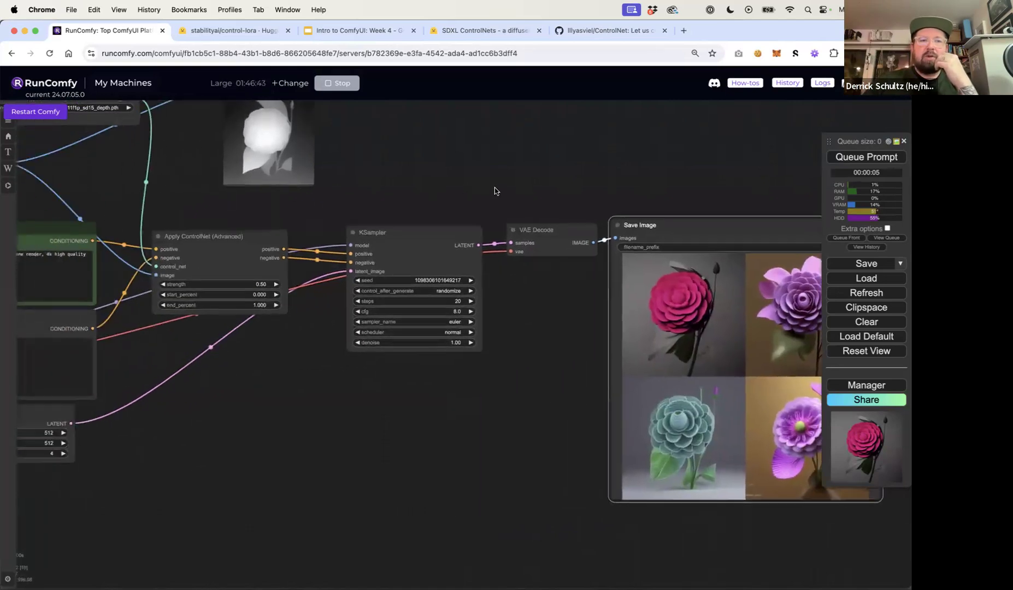
{"action": "left_click", "coordinate": [263, 284]}
{"action": "type", "text": ".75"}
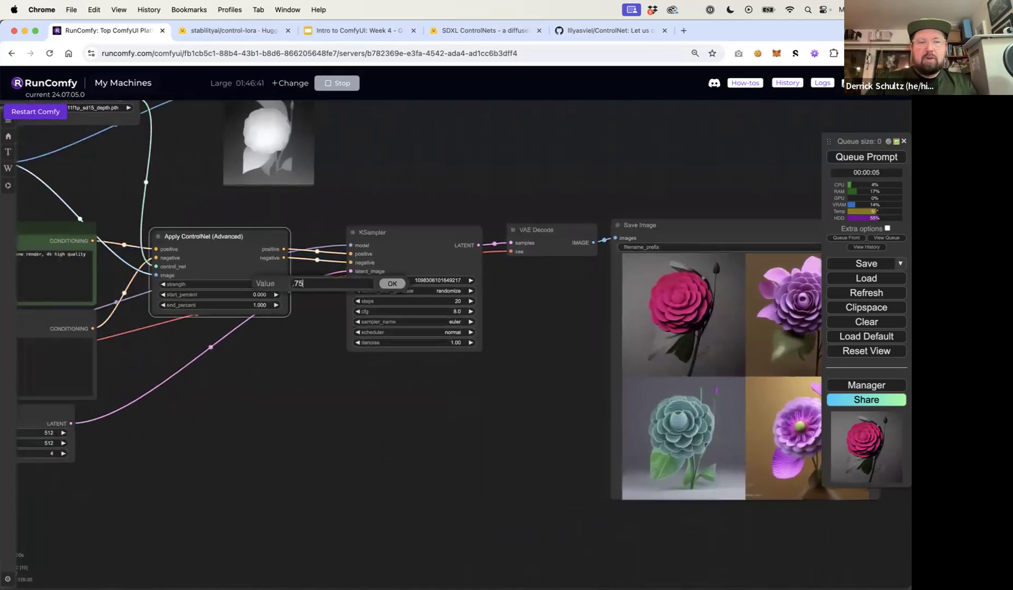
{"action": "key", "text": "Return"}
{"action": "left_click", "coordinate": [841, 163]}
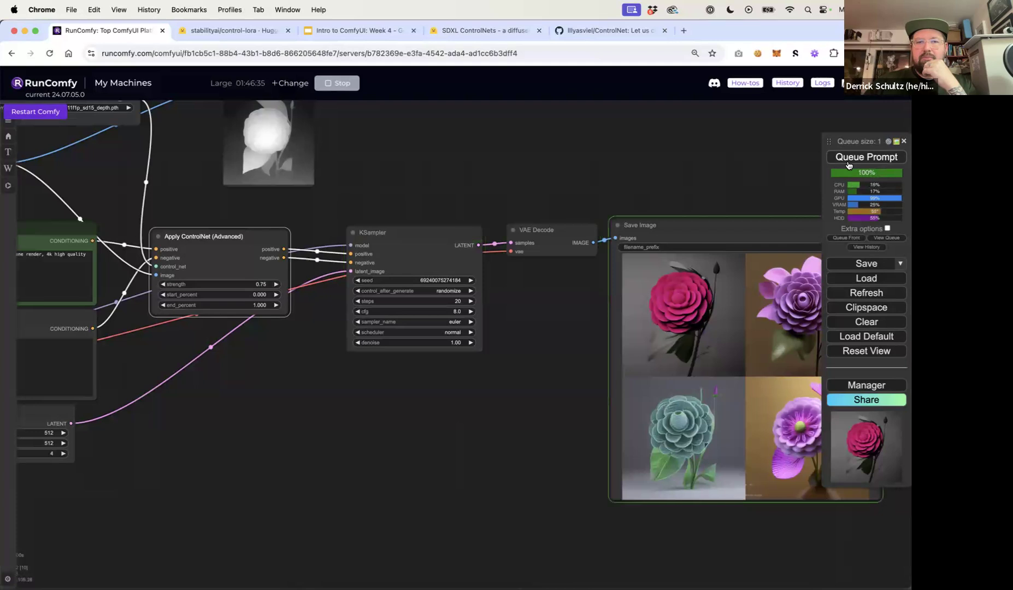
Review the new images, then look up depth-related custom nodes in the Manager's custom node list
{"action": "left_click_drag", "start_coordinate": [735, 169], "coordinate": [512, 159]}
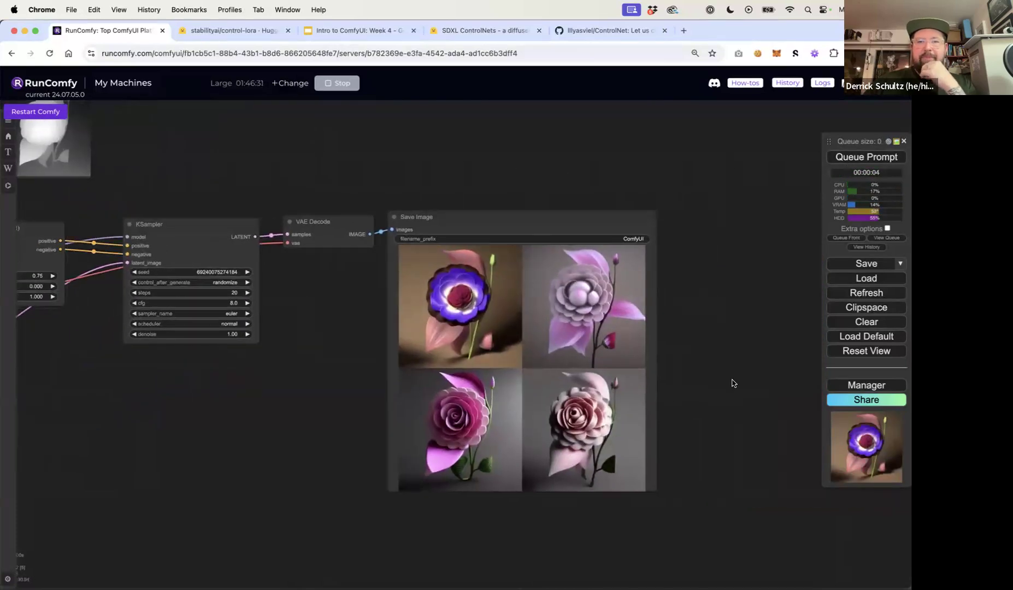
{"action": "scroll", "coordinate": [732, 382], "scroll_direction": "down", "scroll_amount": 4}
{"action": "left_click_drag", "start_coordinate": [347, 244], "coordinate": [665, 253]}
{"action": "left_click_drag", "start_coordinate": [369, 234], "coordinate": [361, 232]}
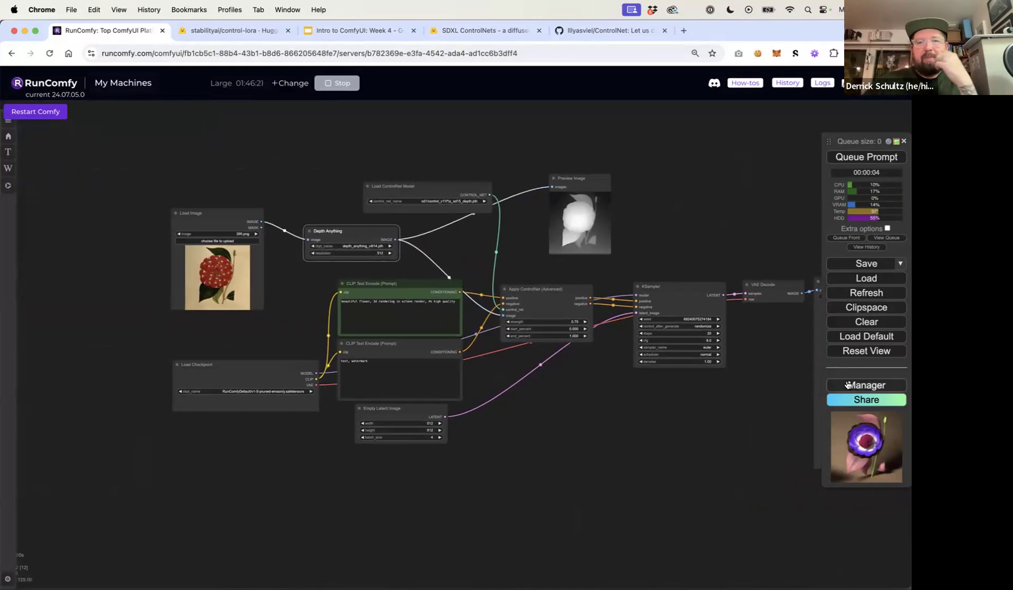
{"action": "left_click", "coordinate": [847, 385]}
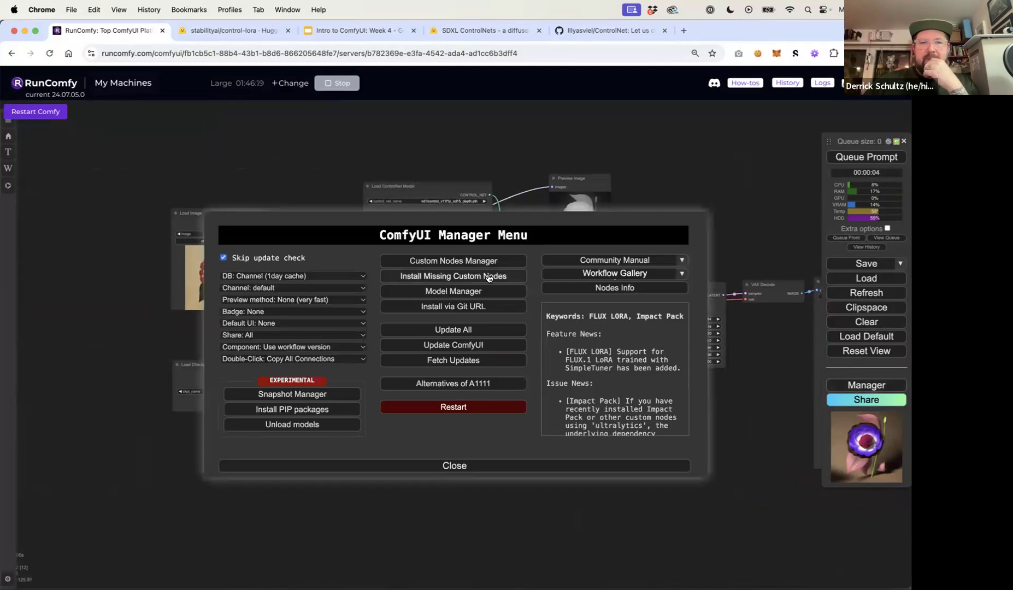
{"action": "left_click", "coordinate": [476, 263]}
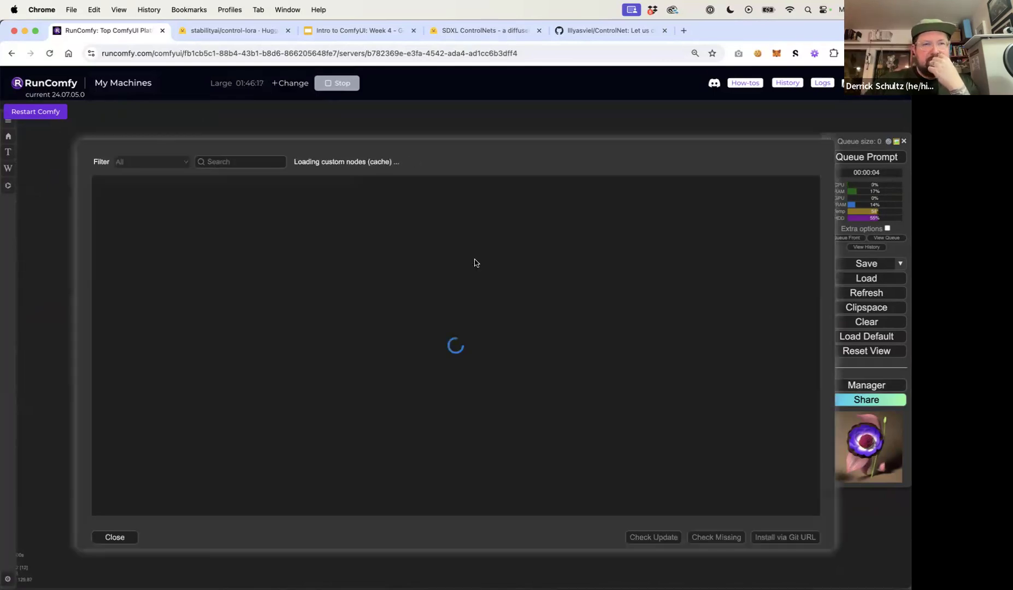
{"action": "left_click", "coordinate": [238, 158]}
{"action": "type", "text": "depth"}
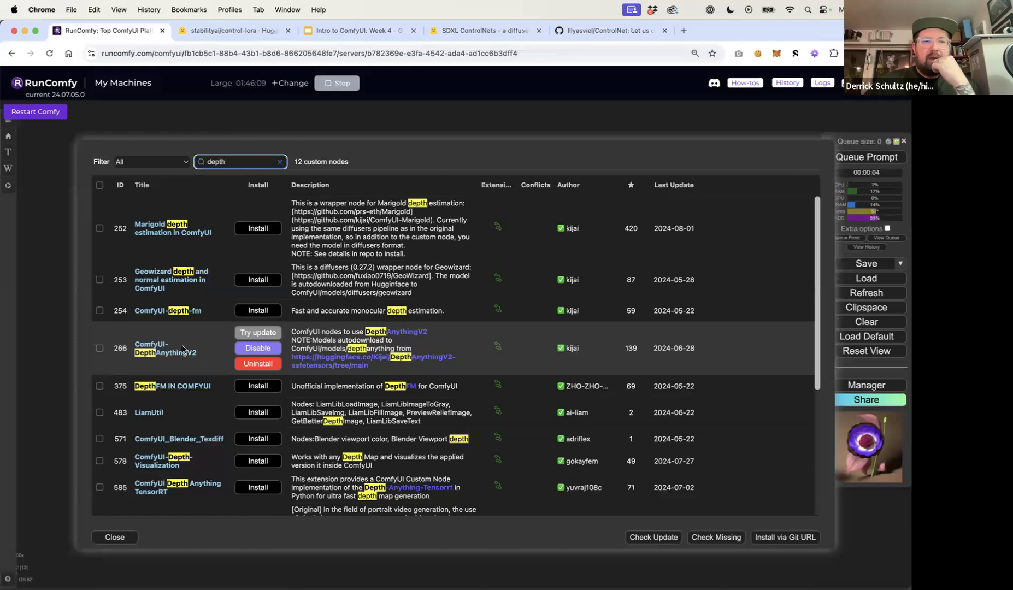
{"action": "left_click_drag", "start_coordinate": [200, 352], "coordinate": [135, 343]}
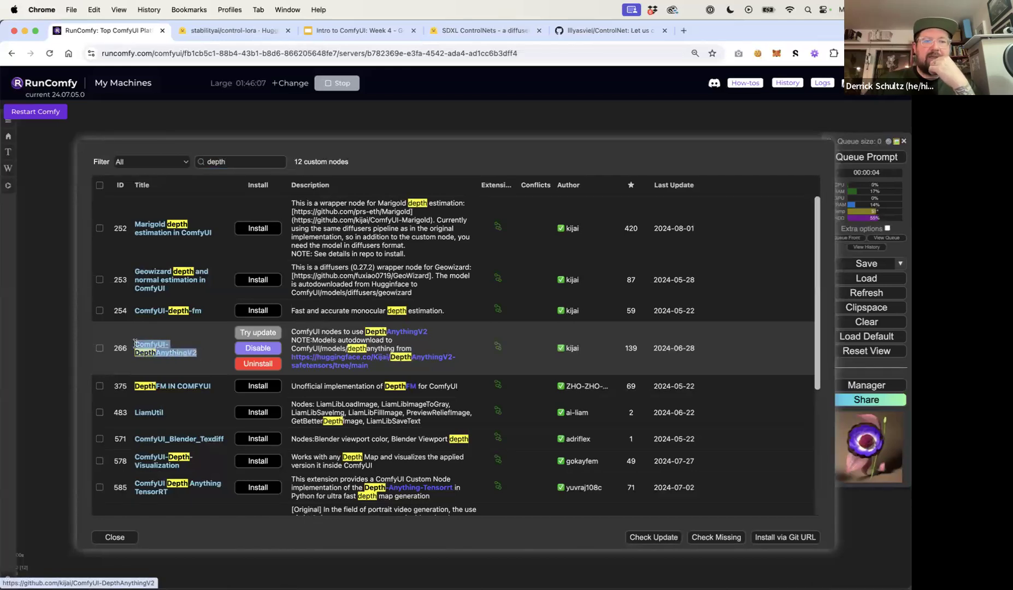
{"action": "left_click", "coordinate": [204, 357]}
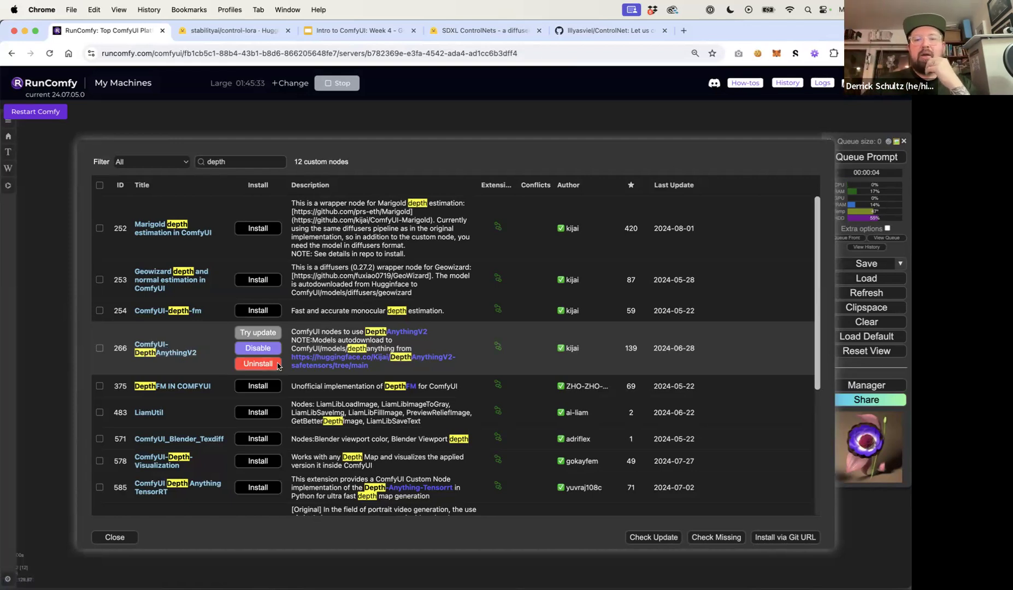
{"action": "left_click", "coordinate": [114, 537]}
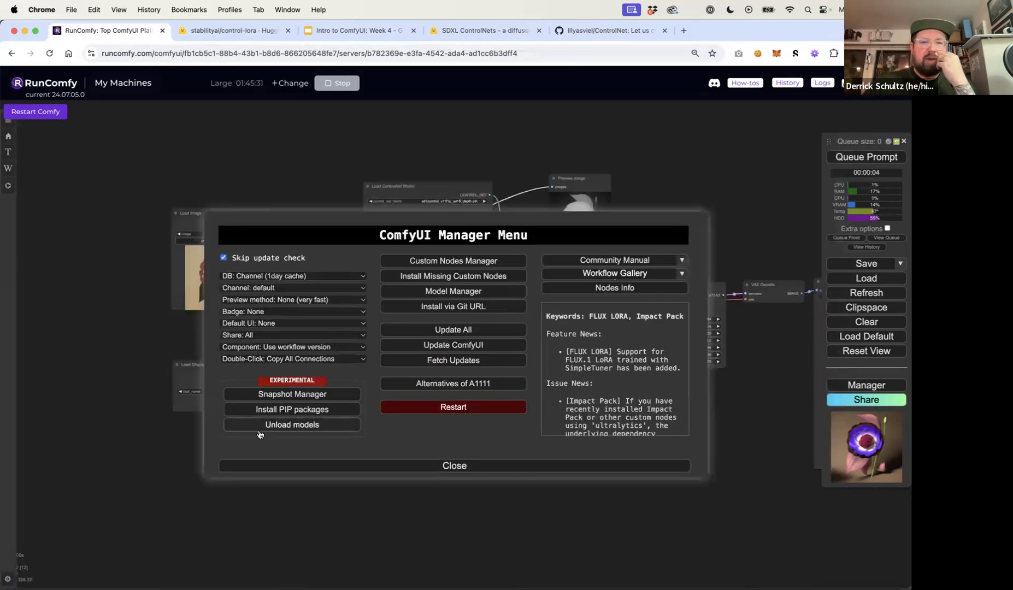
{"action": "left_click", "coordinate": [427, 465]}
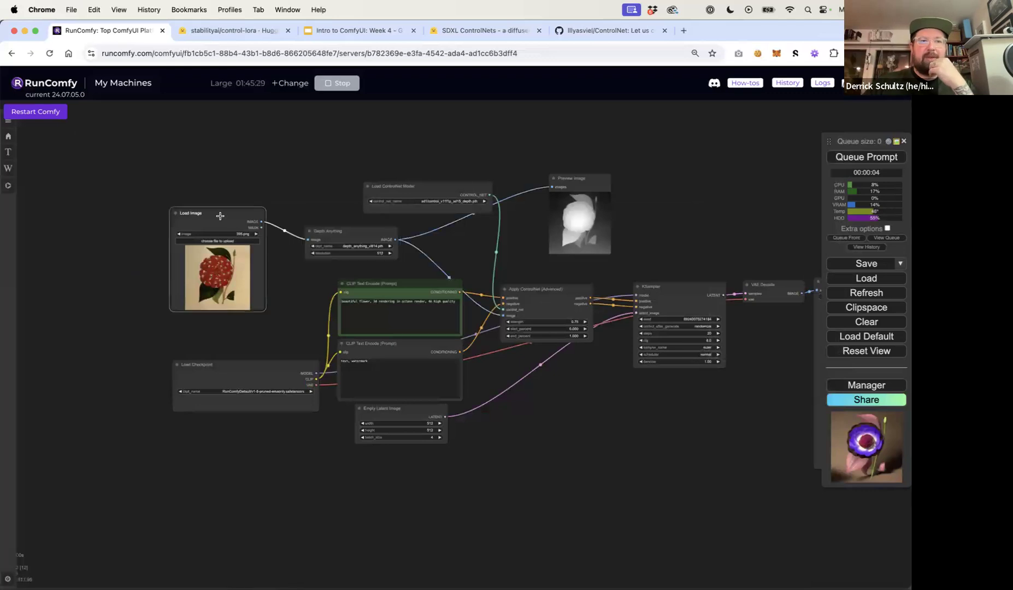
Rearrange the Load Image and Depth Anything nodes and add a Depth Anything V2 node to the canvas
{"action": "left_click_drag", "start_coordinate": [220, 216], "coordinate": [163, 215]}
{"action": "left_click_drag", "start_coordinate": [341, 232], "coordinate": [294, 230]}
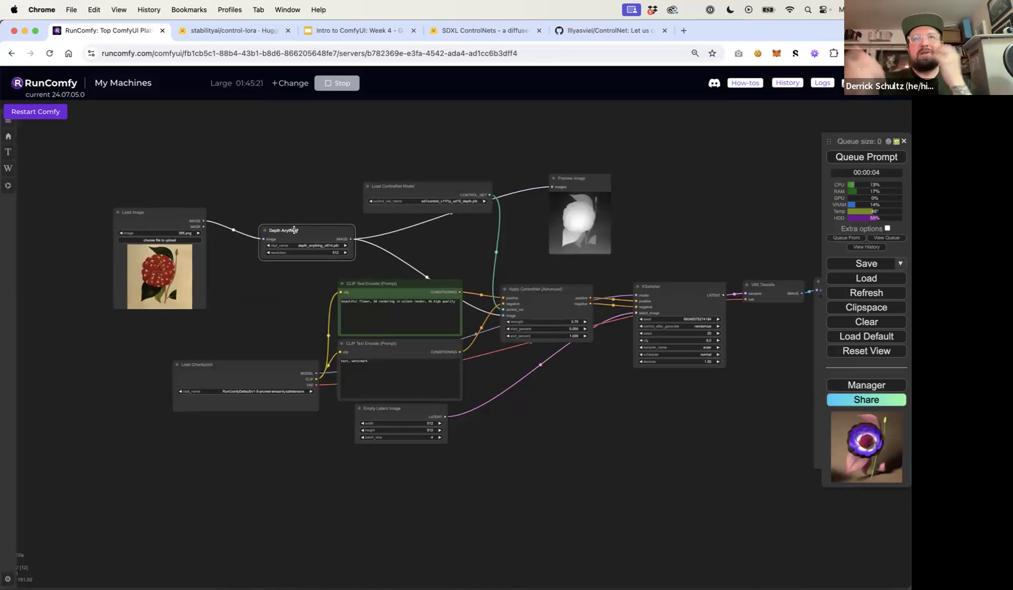
{"action": "mouse_move", "coordinate": [308, 228]}
{"action": "left_mouse_down"}
{"action": "mouse_move", "coordinate": [303, 203]}
{"action": "mouse_move", "coordinate": [303, 225]}
{"action": "left_mouse_up"}
{"action": "double_click", "coordinate": [284, 166]}
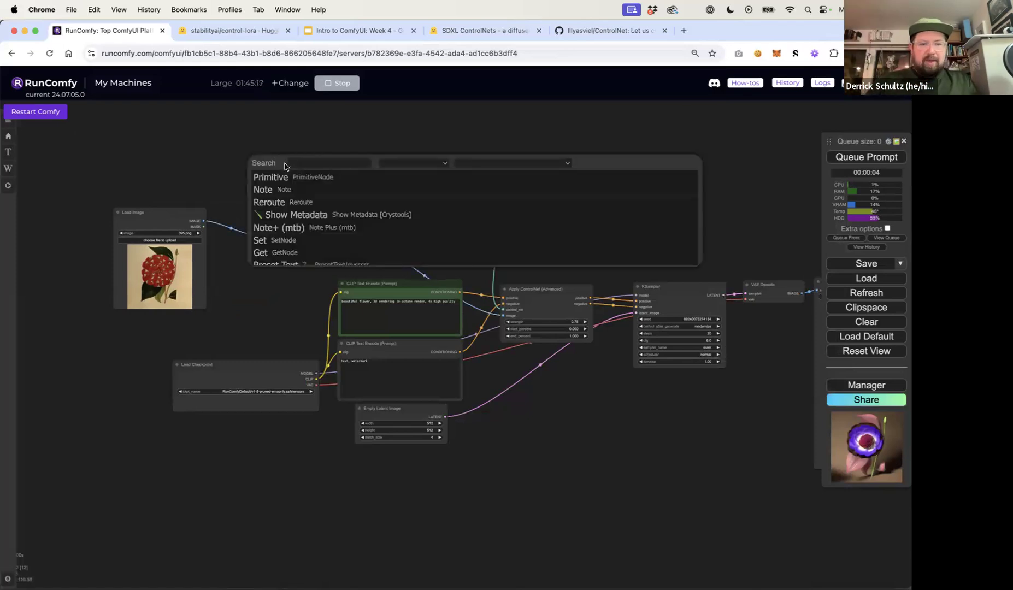
{"action": "type", "text": "depth"}
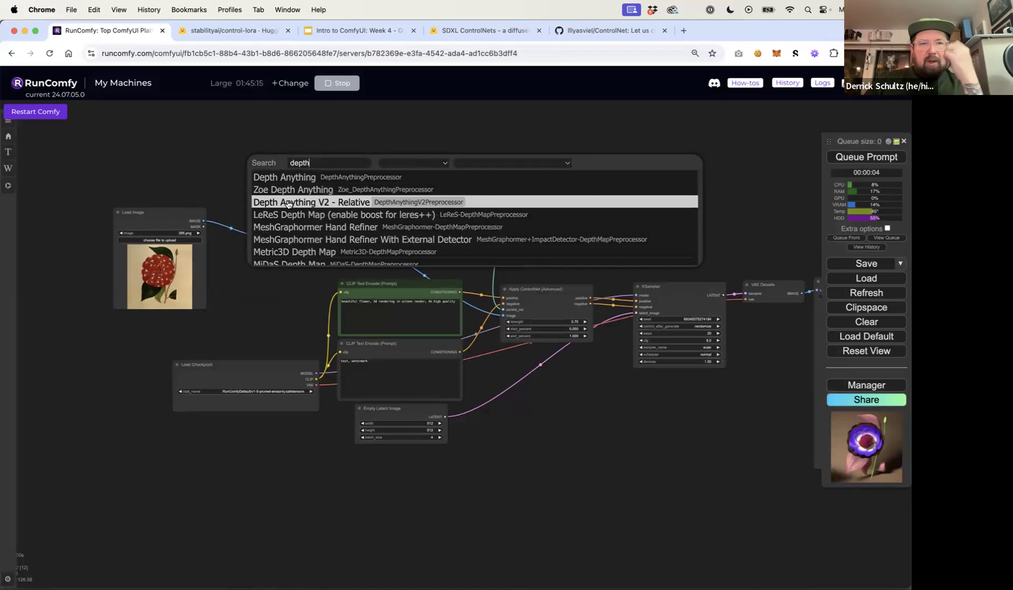
{"action": "scroll", "coordinate": [317, 215], "scroll_direction": "down", "scroll_amount": 5}
{"action": "scroll", "coordinate": [313, 219], "scroll_direction": "down", "scroll_amount": 2}
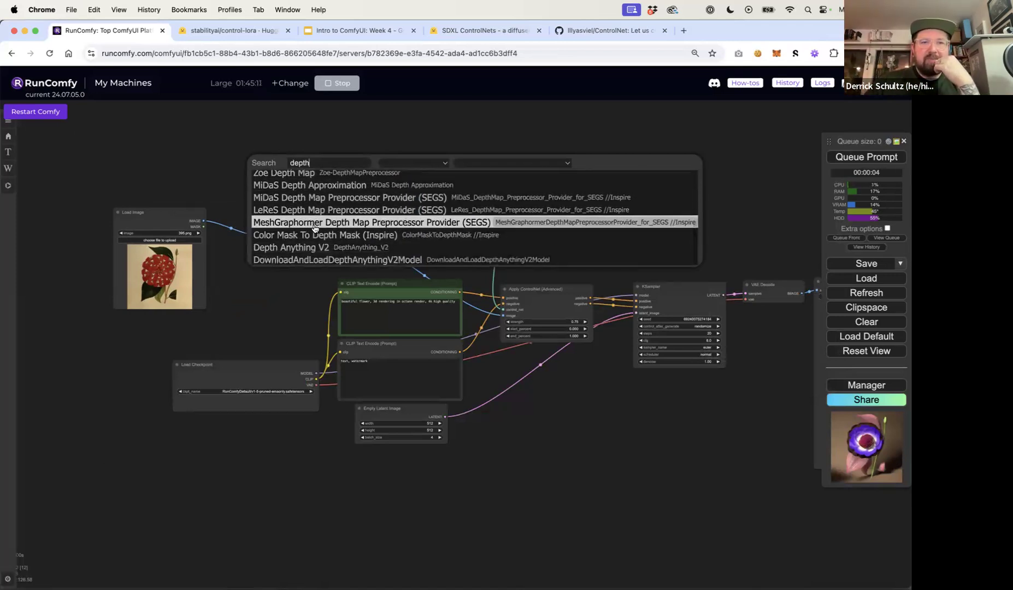
{"action": "left_click", "coordinate": [373, 249]}
Place the Depth Anything V2 node above the existing Depth Anything preprocessor
{"action": "mouse_move", "coordinate": [324, 228]}
{"action": "left_mouse_down"}
{"action": "mouse_move", "coordinate": [321, 220]}
{"action": "mouse_move", "coordinate": [320, 230]}
{"action": "left_mouse_up"}
{"action": "left_click", "coordinate": [315, 162]}
{"action": "scroll", "coordinate": [296, 187], "scroll_direction": "up", "scroll_amount": 8}
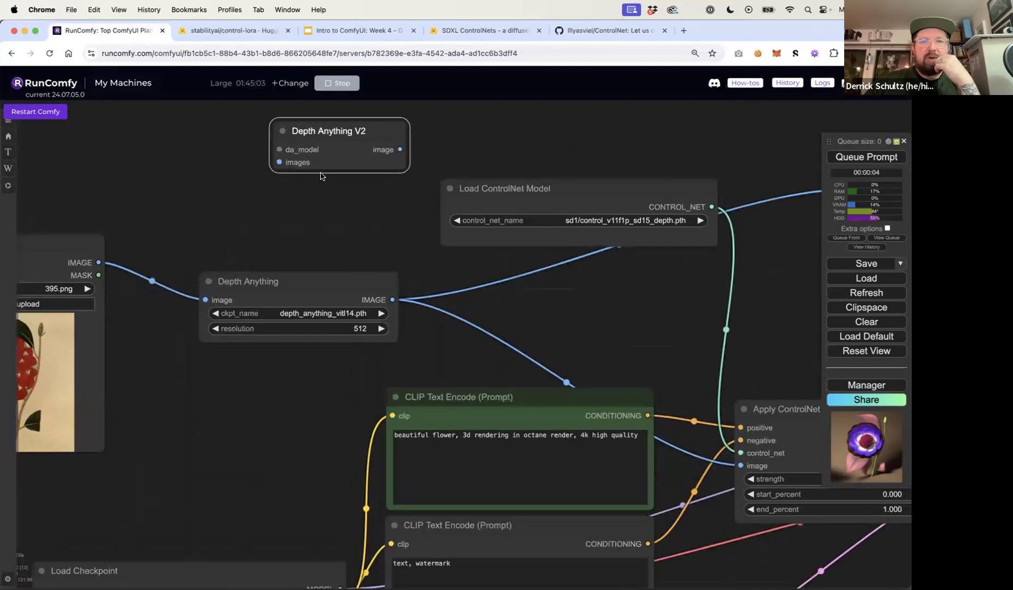
{"action": "left_click", "coordinate": [320, 192]}
{"action": "scroll", "coordinate": [320, 192], "scroll_direction": "down", "scroll_amount": 7}
{"action": "scroll", "coordinate": [320, 193], "scroll_direction": "down", "scroll_amount": 2}
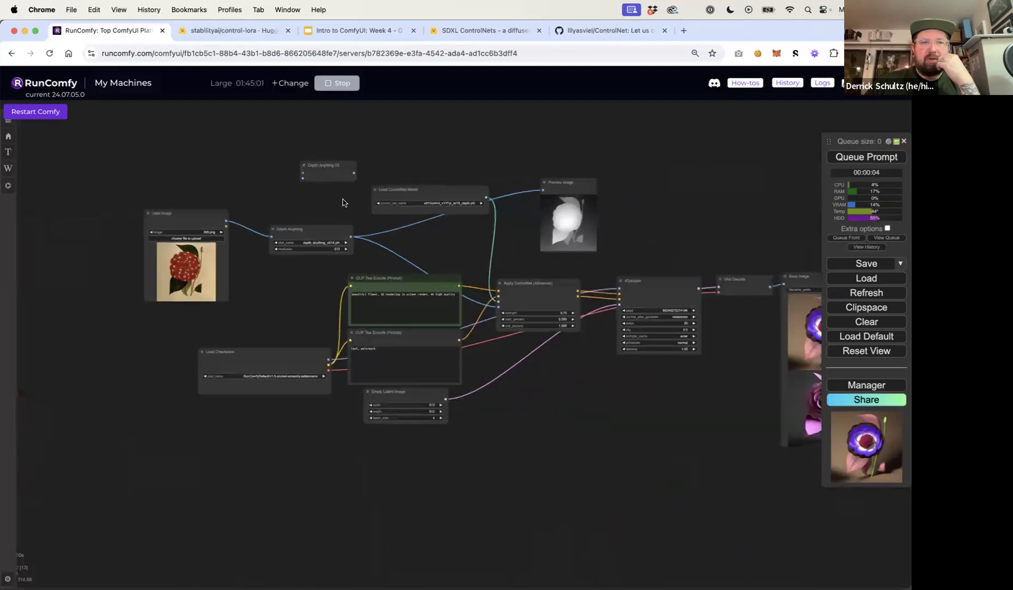
{"action": "scroll", "coordinate": [320, 205], "scroll_direction": "up", "scroll_amount": 5}
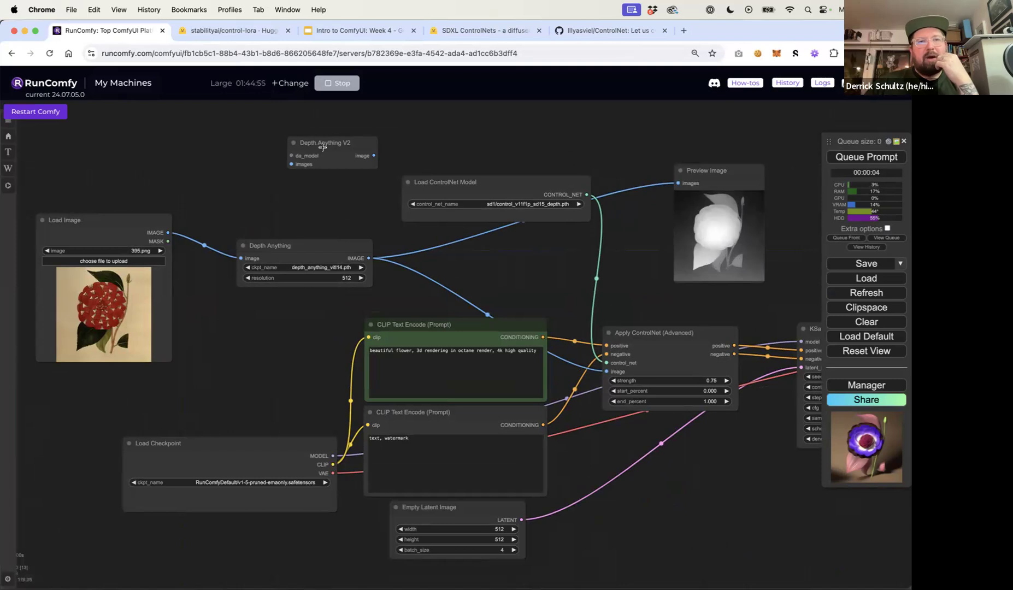
{"action": "left_click_drag", "start_coordinate": [322, 147], "coordinate": [282, 199]}
Replace the old Depth Anything node with Depth Anything V2, wiring Load Image into it and its output to Apply ControlNet's image
{"action": "left_click", "coordinate": [285, 248]}
{"action": "key", "text": "Delete"}
{"action": "left_click_drag", "start_coordinate": [168, 233], "coordinate": [251, 217]}
{"action": "left_click_drag", "start_coordinate": [334, 207], "coordinate": [607, 371]}
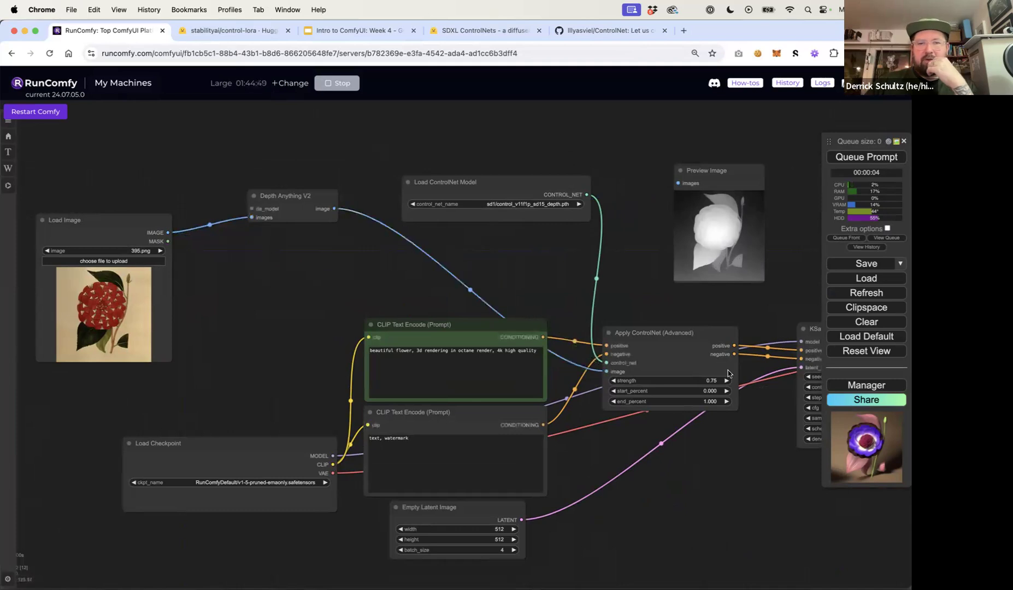
Add a DownloadAndLoadDepthAnythingV2Model node feeding Depth Anything V2's da_model input and open its model list
{"action": "left_click_drag", "start_coordinate": [298, 197], "coordinate": [150, 138]}
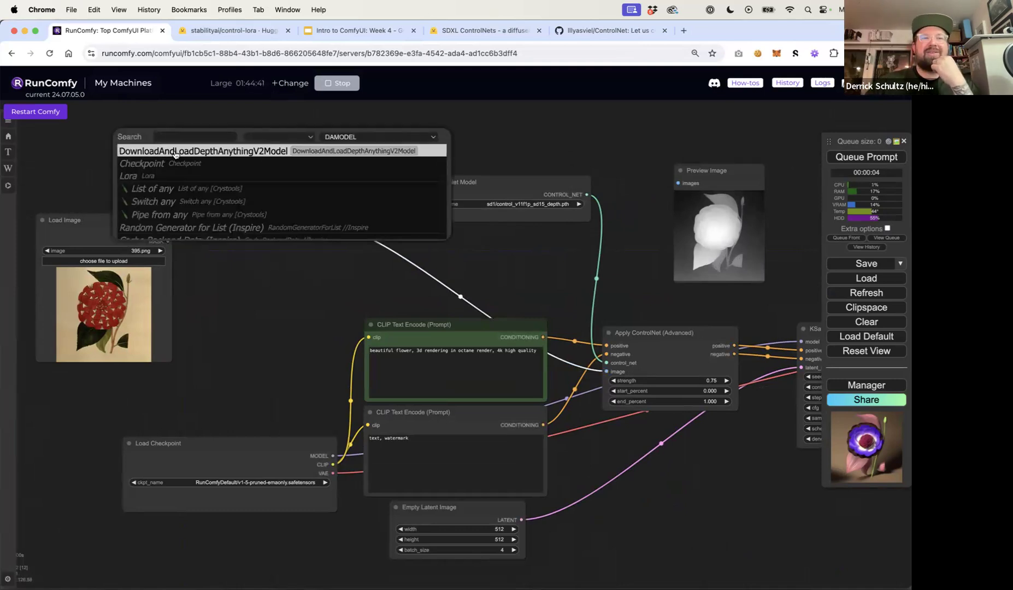
{"action": "left_click", "coordinate": [255, 151]}
{"action": "left_click_drag", "start_coordinate": [244, 131], "coordinate": [166, 133]}
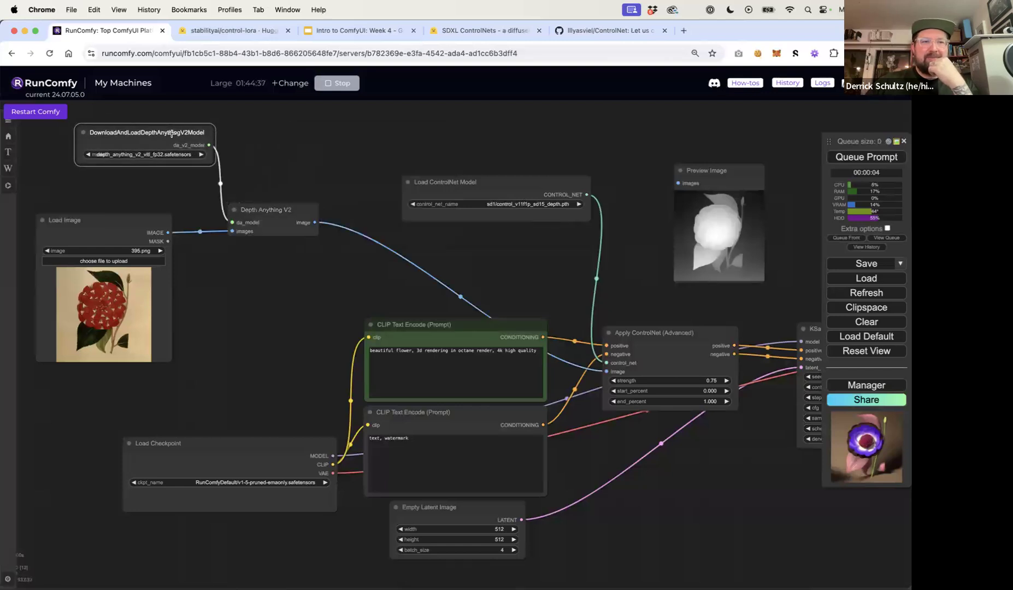
{"action": "left_click_drag", "start_coordinate": [210, 165], "coordinate": [266, 175]}
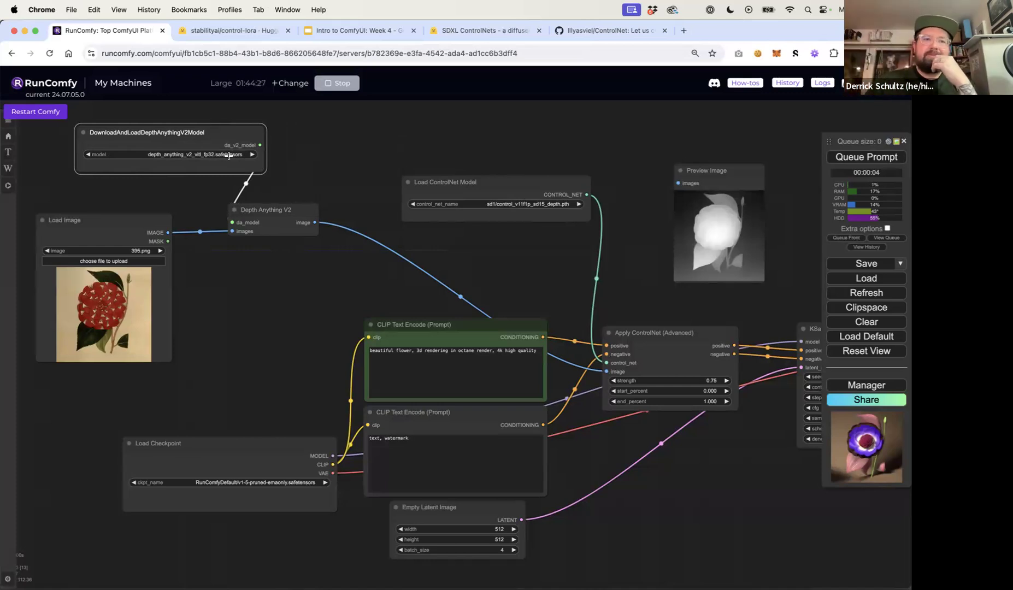
{"action": "left_click", "coordinate": [220, 156]}
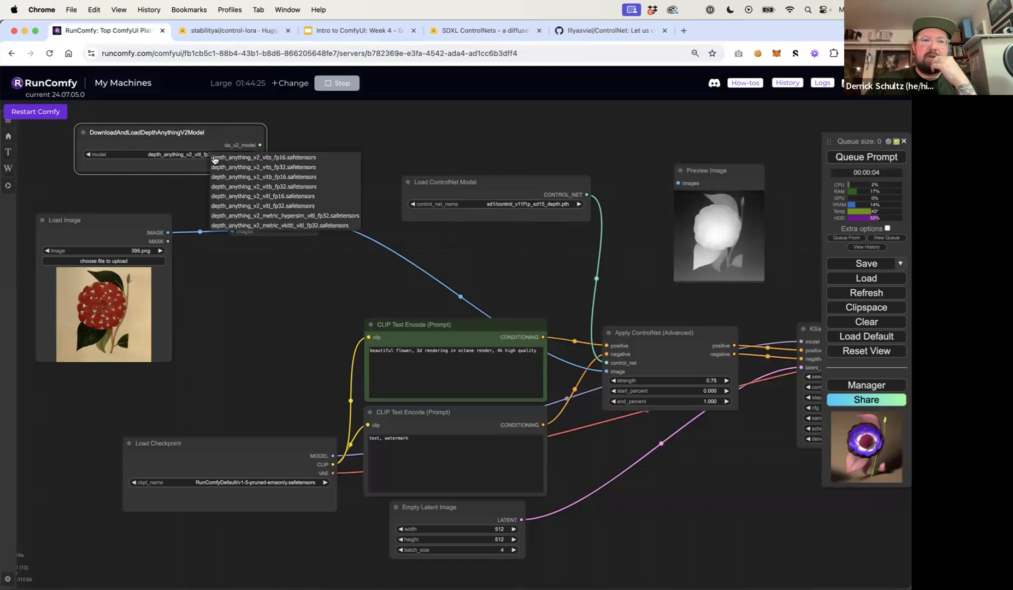
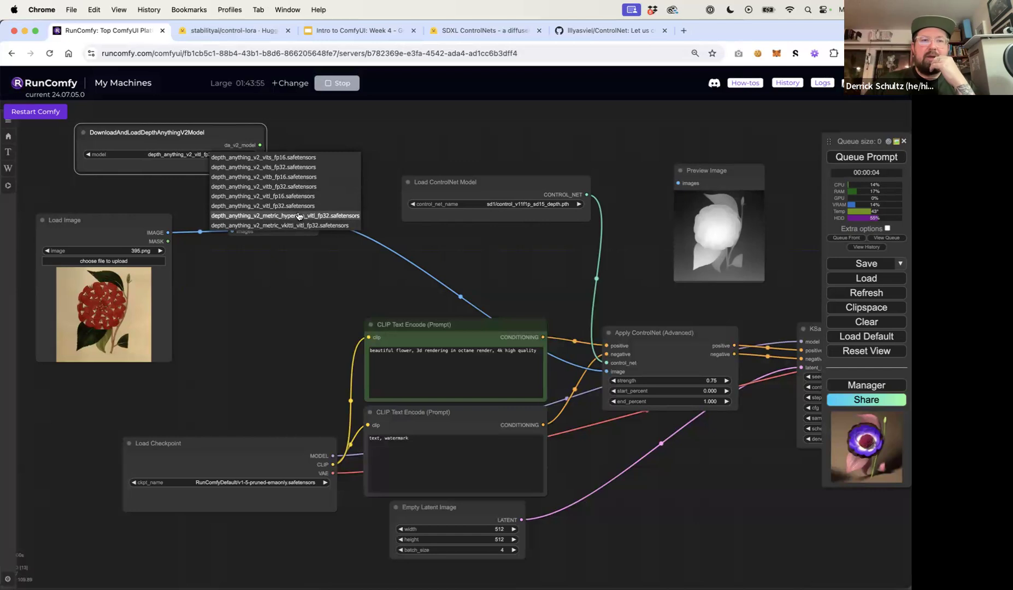
Choose depth_anything_v2_vits_fp32.safetensors as the loader's model and move the loader node closer to Depth Anything V2
{"action": "left_click", "coordinate": [291, 167]}
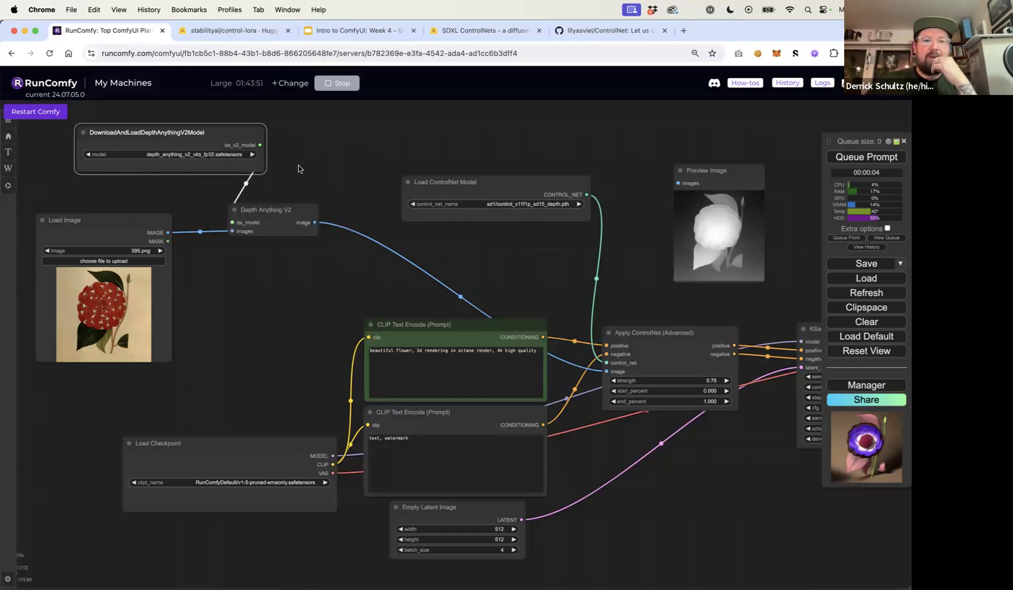
{"action": "left_click_drag", "start_coordinate": [227, 133], "coordinate": [200, 139]}
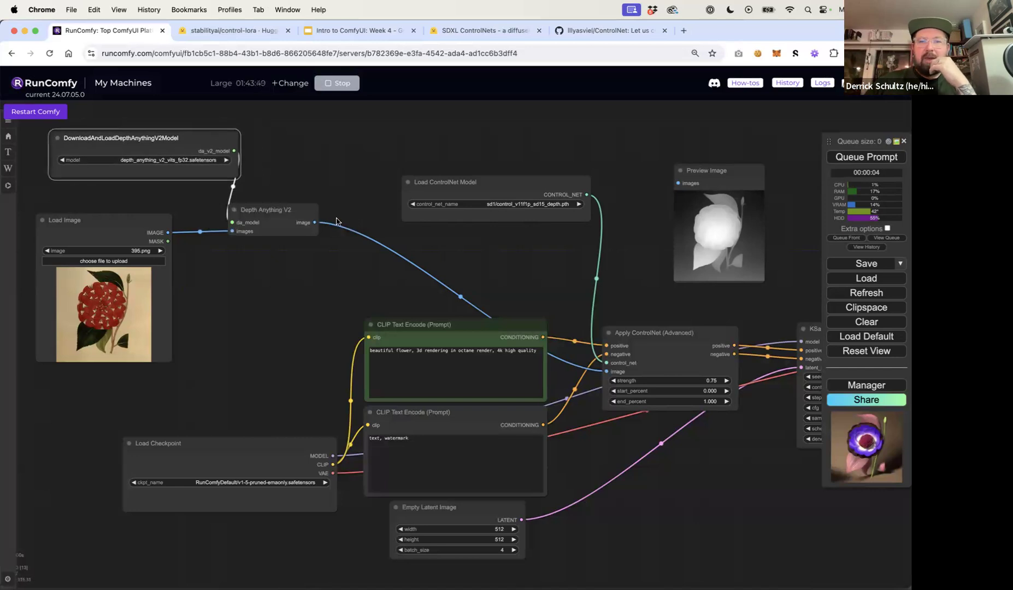
Connect Depth Anything V2's image output to Preview Image, move Load ControlNet Model up, and queue the prompt
{"action": "left_click_drag", "start_coordinate": [315, 223], "coordinate": [678, 184]}
{"action": "left_click_drag", "start_coordinate": [490, 184], "coordinate": [463, 142]}
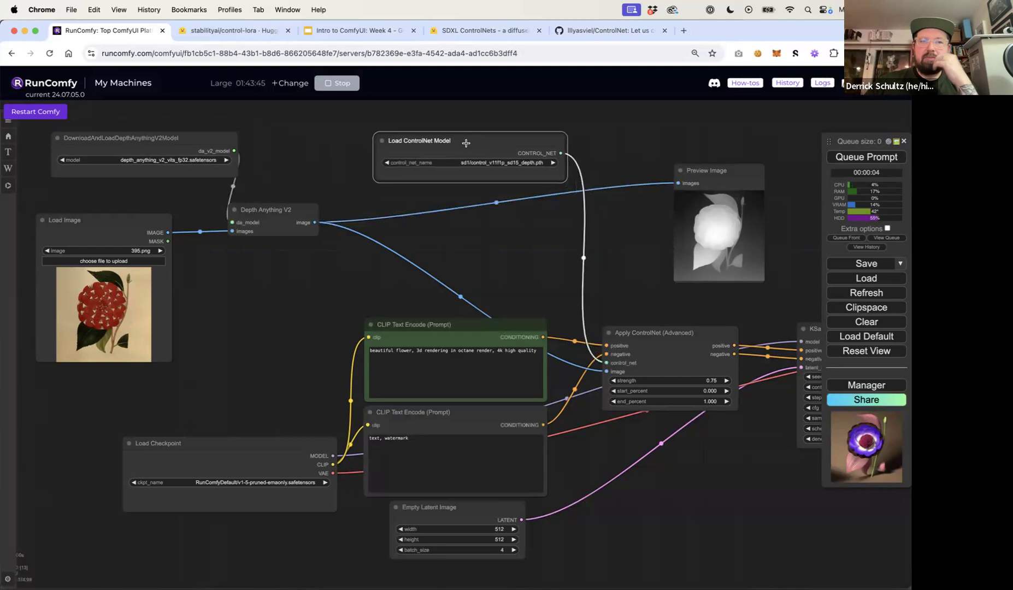
{"action": "left_click", "coordinate": [853, 158]}
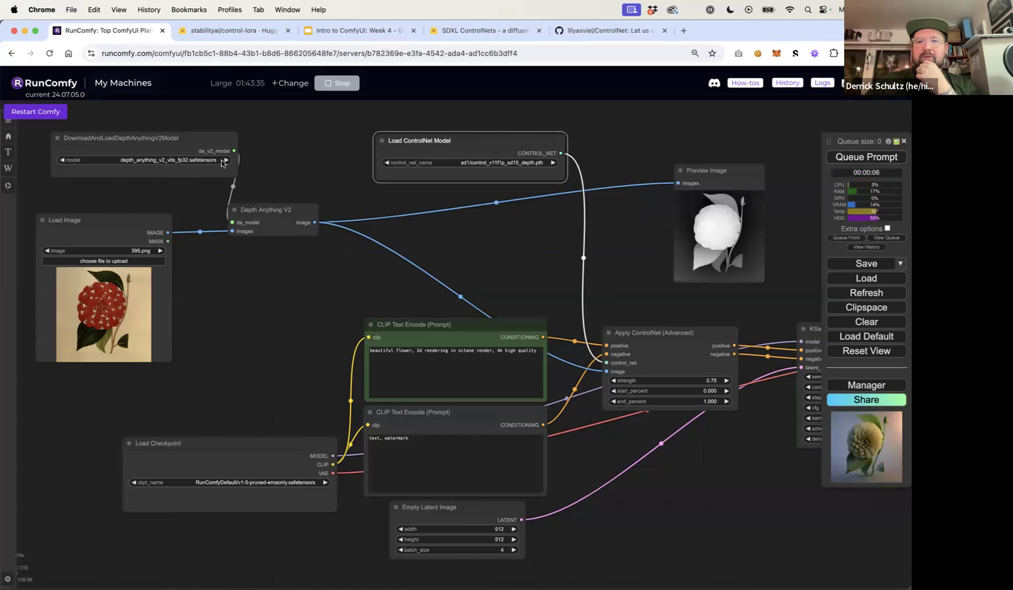
Add the original Depth Anything node to the canvas near the Preview Image node
{"action": "left_click_drag", "start_coordinate": [320, 172], "coordinate": [183, 167]}
{"action": "left_click_drag", "start_coordinate": [639, 215], "coordinate": [418, 172]}
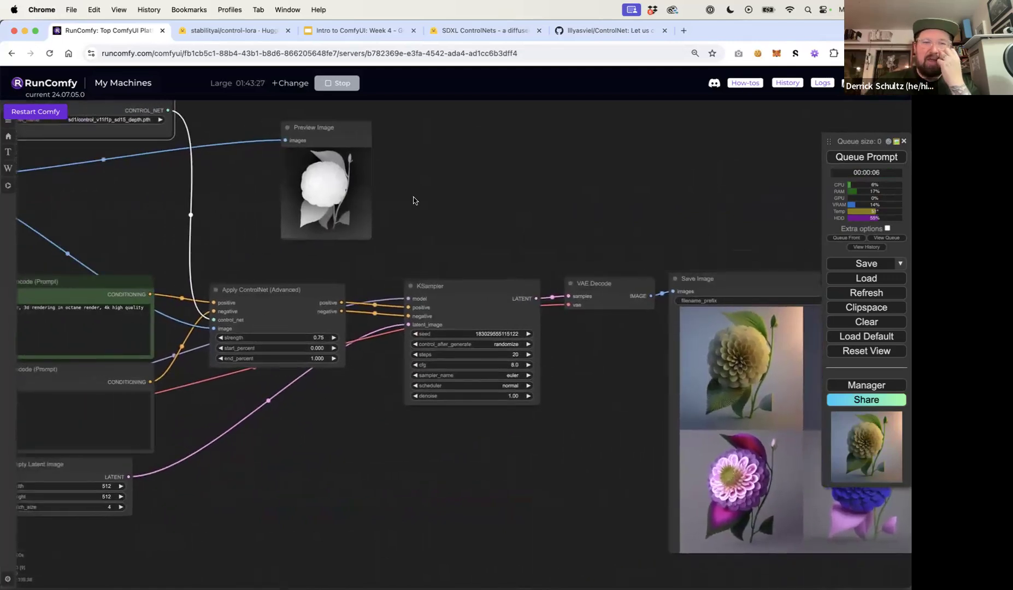
{"action": "scroll", "coordinate": [416, 201], "scroll_direction": "down", "scroll_amount": 1}
{"action": "scroll", "coordinate": [418, 209], "scroll_direction": "down", "scroll_amount": 5}
{"action": "left_click_drag", "start_coordinate": [170, 197], "coordinate": [228, 202]}
{"action": "scroll", "coordinate": [265, 202], "scroll_direction": "up", "scroll_amount": 10}
{"action": "scroll", "coordinate": [265, 203], "scroll_direction": "down", "scroll_amount": 8}
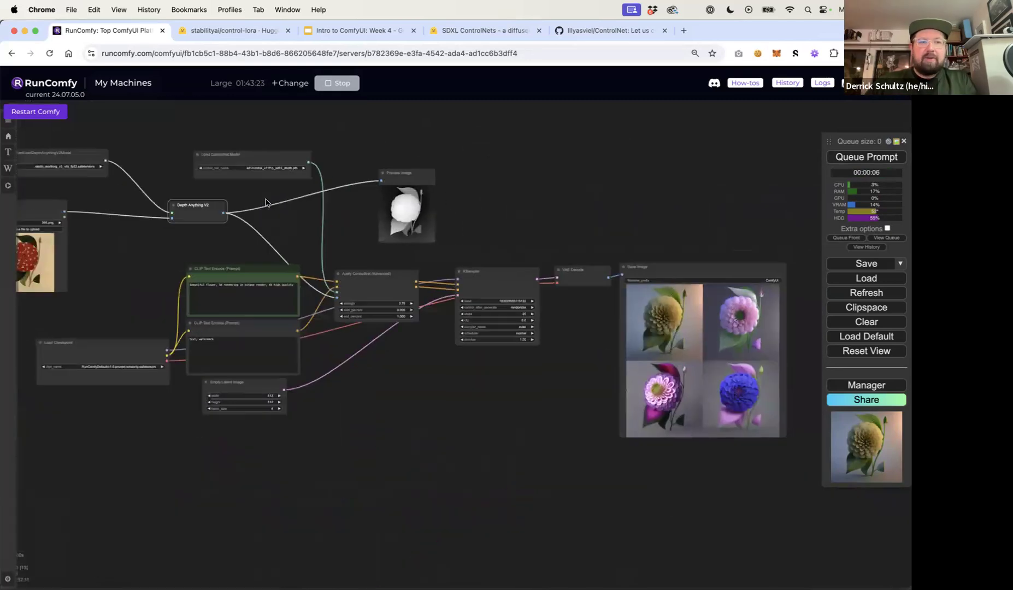
{"action": "double_click", "coordinate": [490, 187]}
{"action": "type", "text": "depth"}
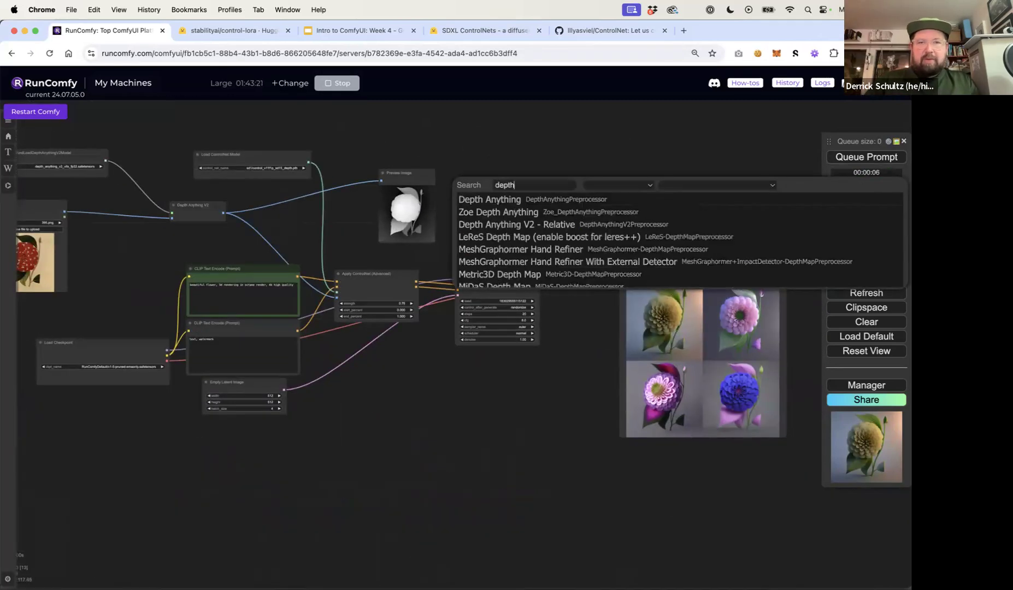
{"action": "left_click", "coordinate": [511, 200]}
{"action": "left_click_drag", "start_coordinate": [518, 184], "coordinate": [533, 186]}
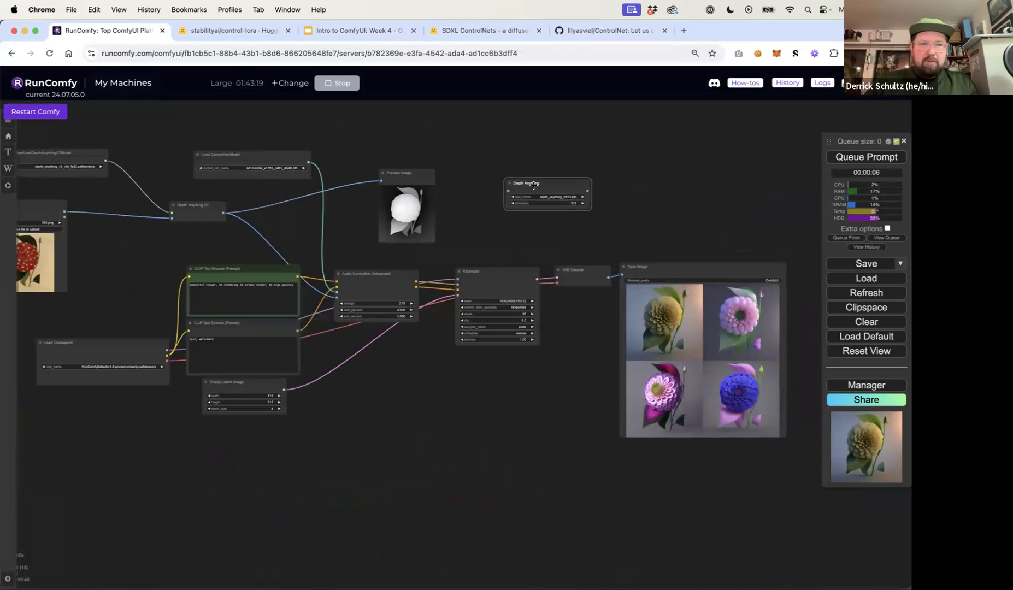
Feed Load Image into the new Depth Anything node and connect its output to a duplicated Preview Image node
{"action": "left_click_drag", "start_coordinate": [64, 212], "coordinate": [507, 191]}
{"action": "left_click", "coordinate": [414, 181]}
{"action": "key", "text": "super+c"}
{"action": "key", "text": "super+v"}
{"action": "left_click_drag", "start_coordinate": [441, 172], "coordinate": [683, 161]}
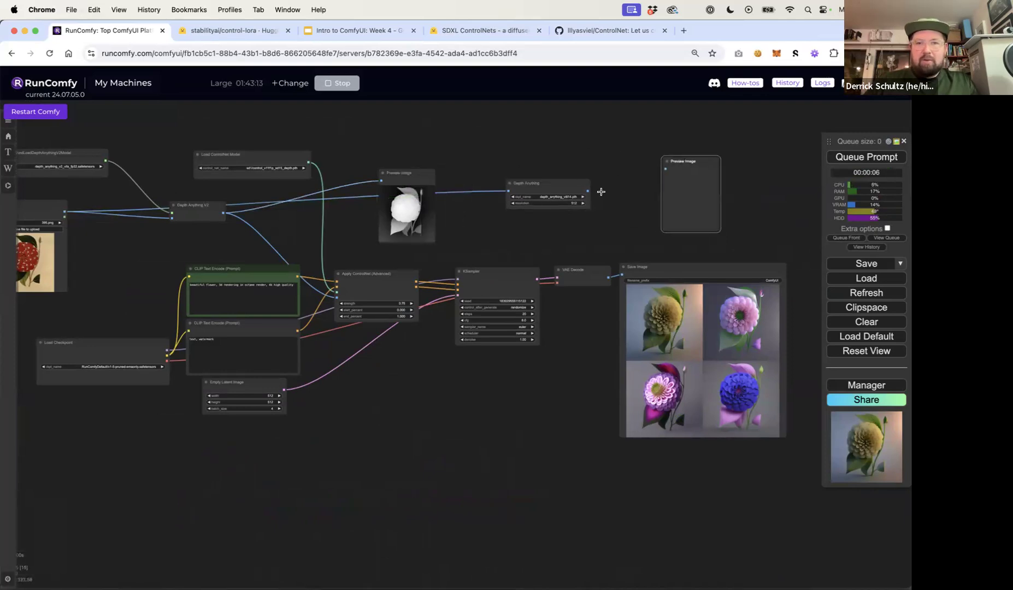
{"action": "left_click_drag", "start_coordinate": [587, 191], "coordinate": [667, 169]}
Rearrange the Depth Anything, Preview Image and Load ControlNet Model nodes, then queue the prompt
{"action": "left_click_drag", "start_coordinate": [703, 163], "coordinate": [324, 115]}
{"action": "left_click_drag", "start_coordinate": [452, 173], "coordinate": [457, 169]}
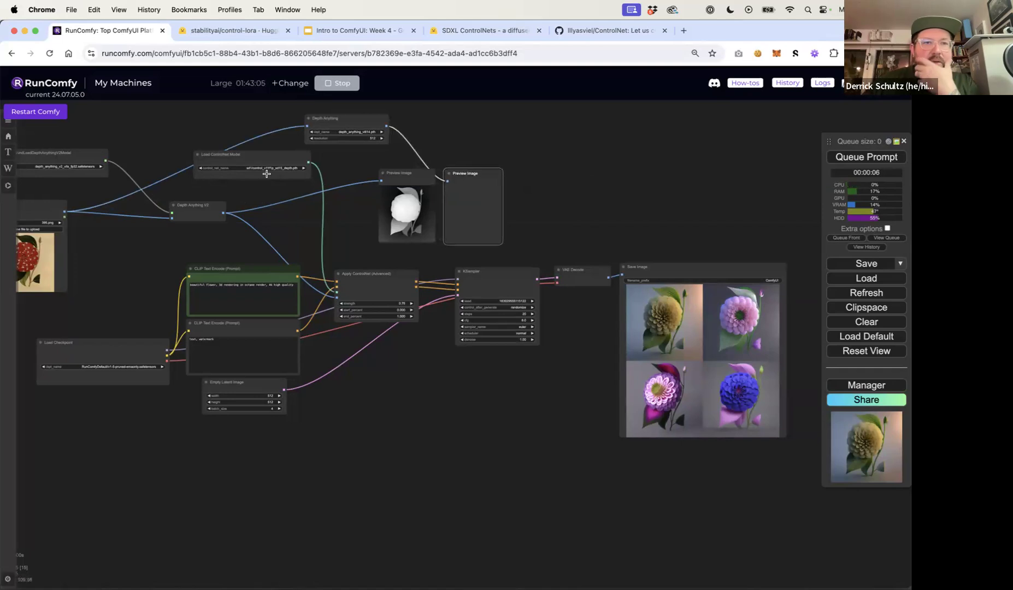
{"action": "scroll", "coordinate": [266, 174], "scroll_direction": "up", "scroll_amount": 8}
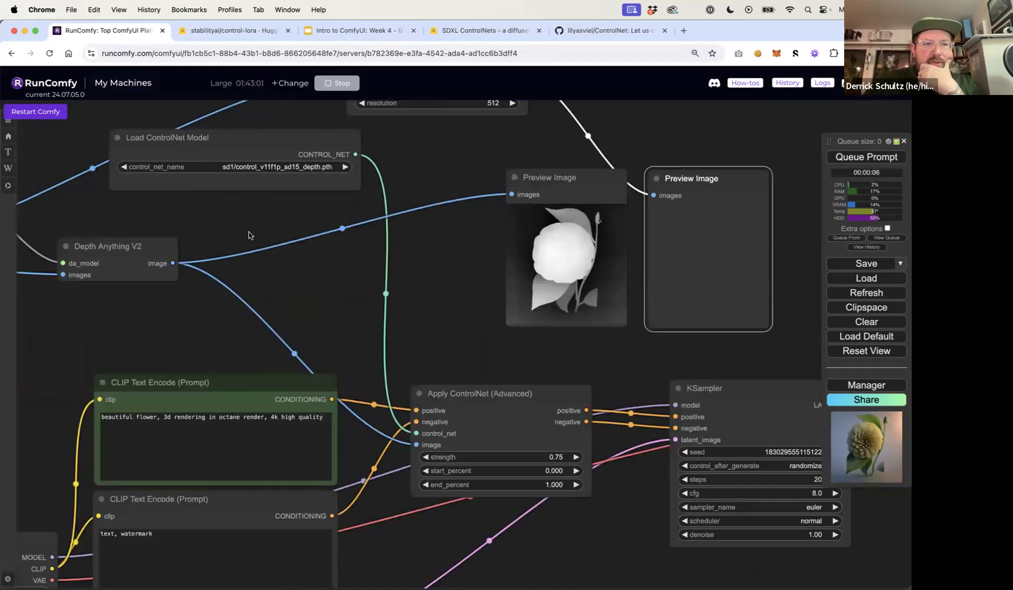
{"action": "scroll", "coordinate": [248, 235], "scroll_direction": "down", "scroll_amount": 8}
{"action": "left_click_drag", "start_coordinate": [182, 197], "coordinate": [203, 183]}
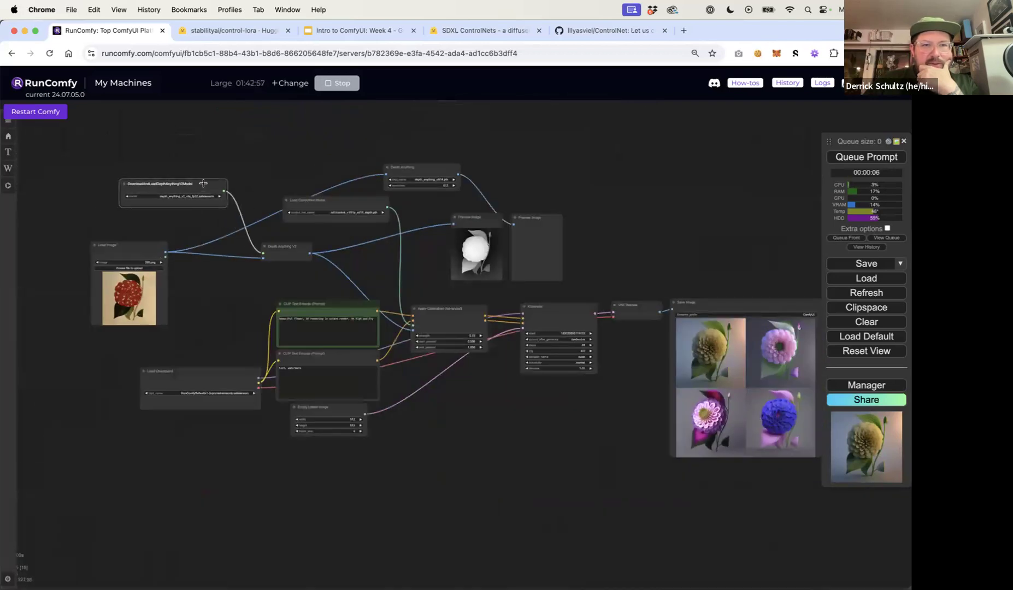
{"action": "left_click_drag", "start_coordinate": [335, 201], "coordinate": [348, 215]}
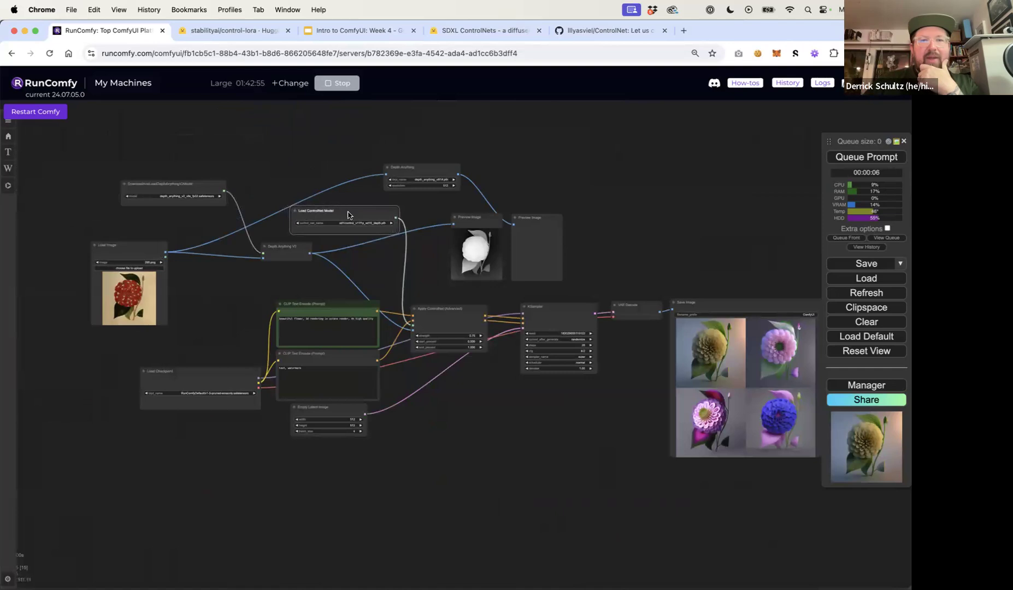
{"action": "left_click", "coordinate": [583, 191]}
{"action": "left_click", "coordinate": [849, 161]}
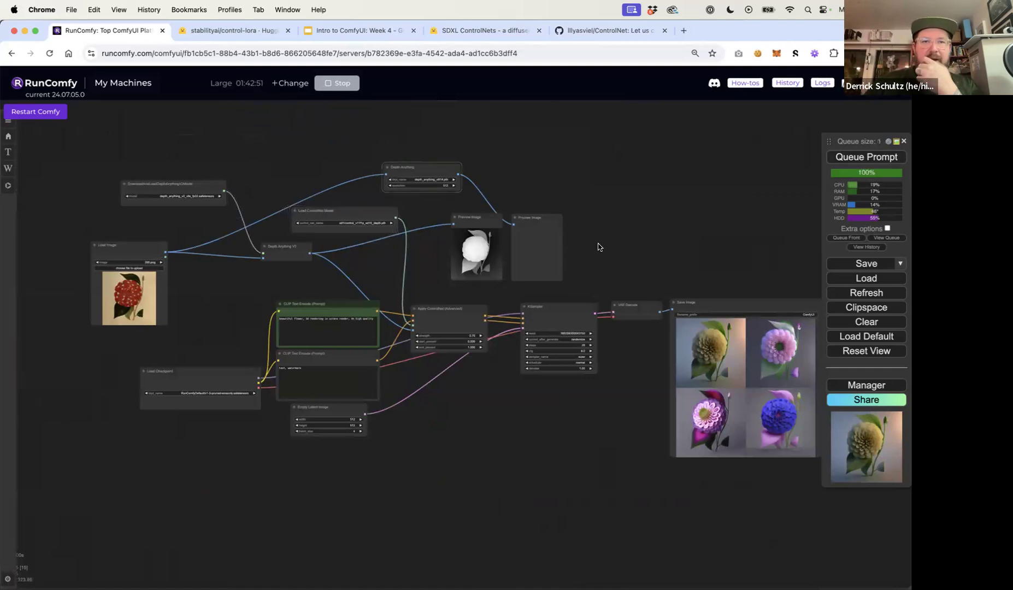
Compare the two depth map previews and the generated flower images
{"action": "scroll", "coordinate": [592, 255], "scroll_direction": "up", "scroll_amount": 8}
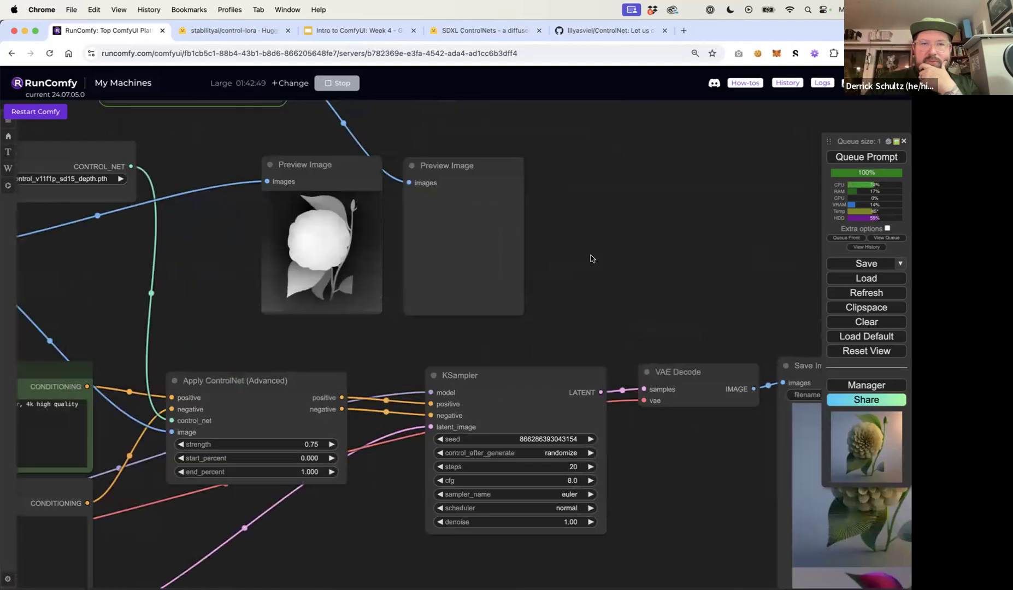
{"action": "scroll", "coordinate": [590, 258], "scroll_direction": "down", "scroll_amount": 5}
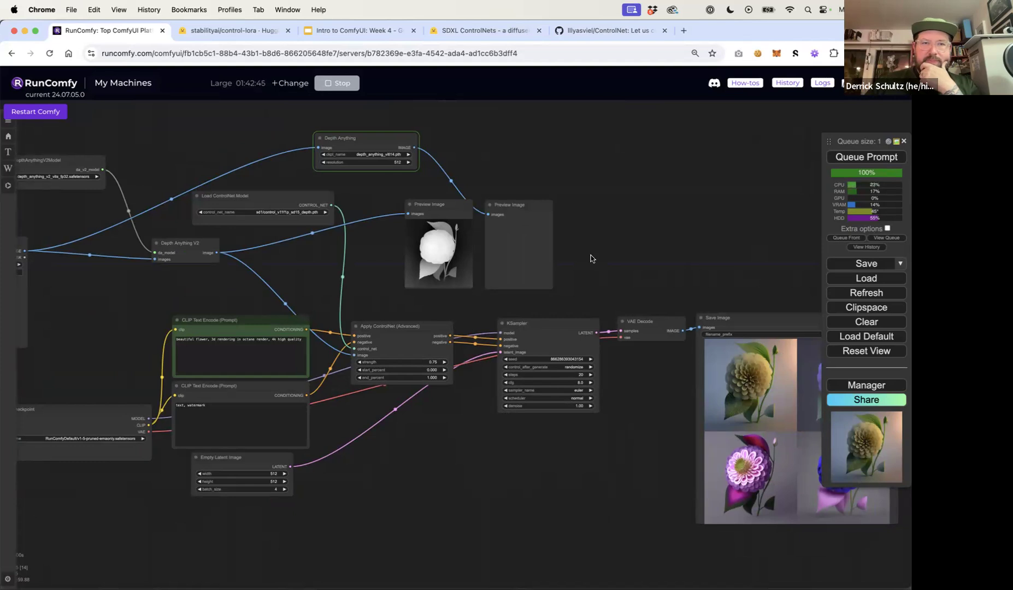
{"action": "scroll", "coordinate": [575, 264], "scroll_direction": "up", "scroll_amount": 5}
{"action": "scroll", "coordinate": [575, 264], "scroll_direction": "up", "scroll_amount": 2}
{"action": "left_click_drag", "start_coordinate": [574, 264], "coordinate": [719, 281]}
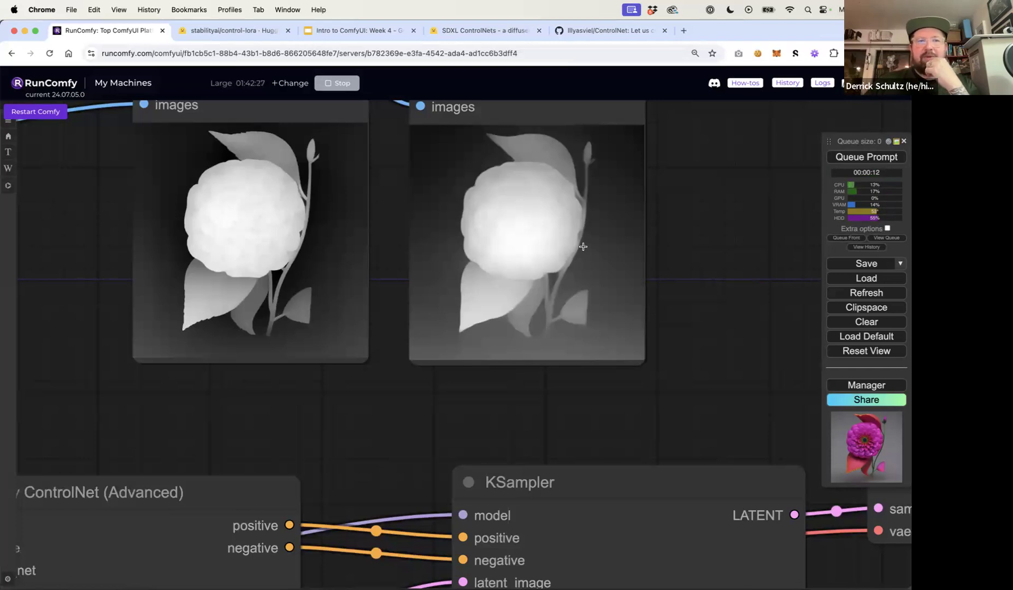
{"action": "scroll", "coordinate": [583, 248], "scroll_direction": "down", "scroll_amount": 3}
{"action": "scroll", "coordinate": [583, 247], "scroll_direction": "down", "scroll_amount": 5}
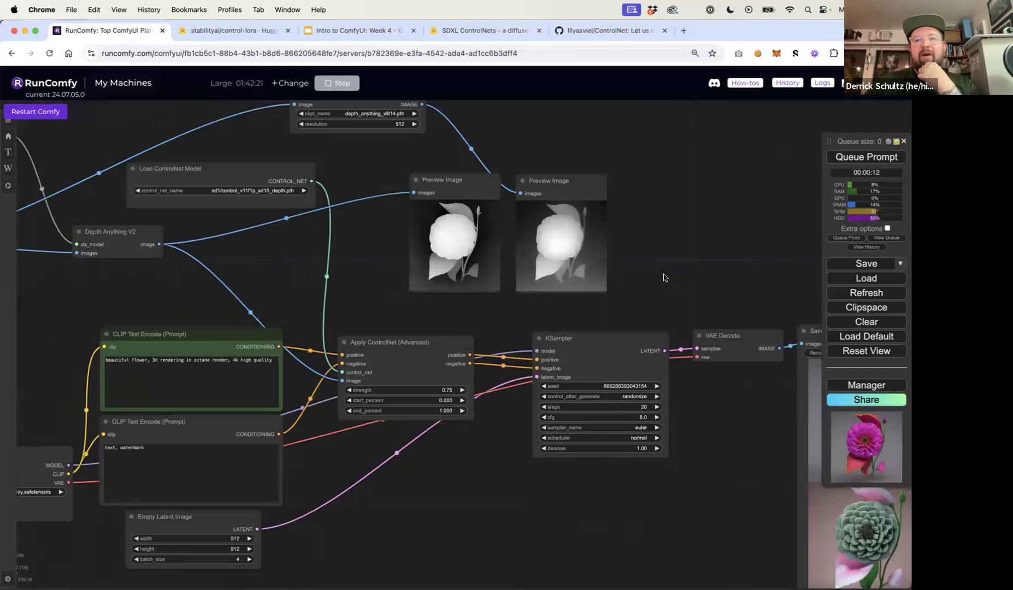
{"action": "left_click_drag", "start_coordinate": [670, 278], "coordinate": [423, 252]}
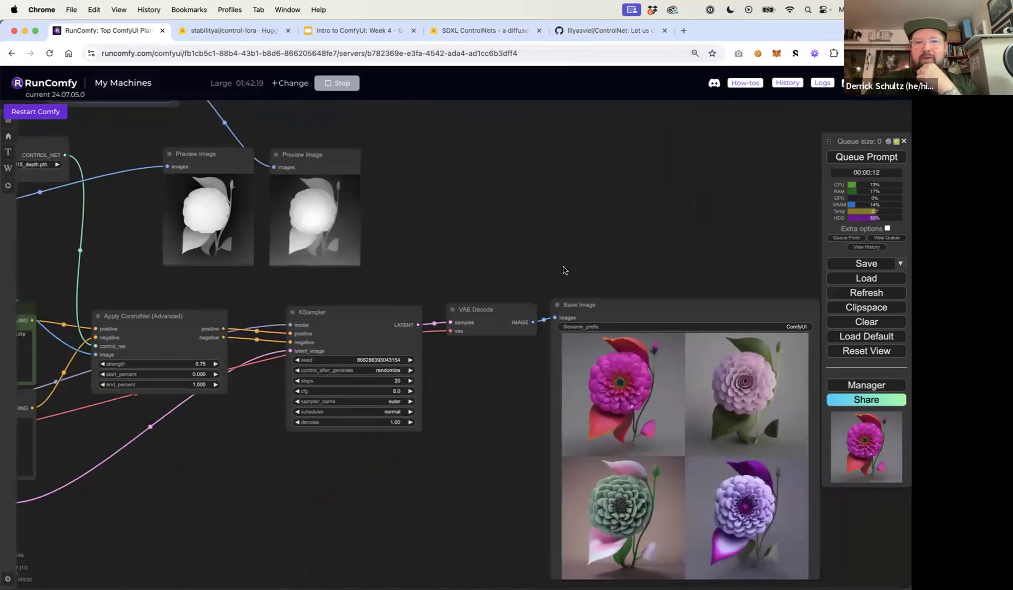
{"action": "left_click_drag", "start_coordinate": [562, 266], "coordinate": [467, 237]}
{"action": "scroll", "coordinate": [512, 384], "scroll_direction": "up", "scroll_amount": 7}
{"action": "left_click_drag", "start_coordinate": [360, 389], "coordinate": [205, 296]}
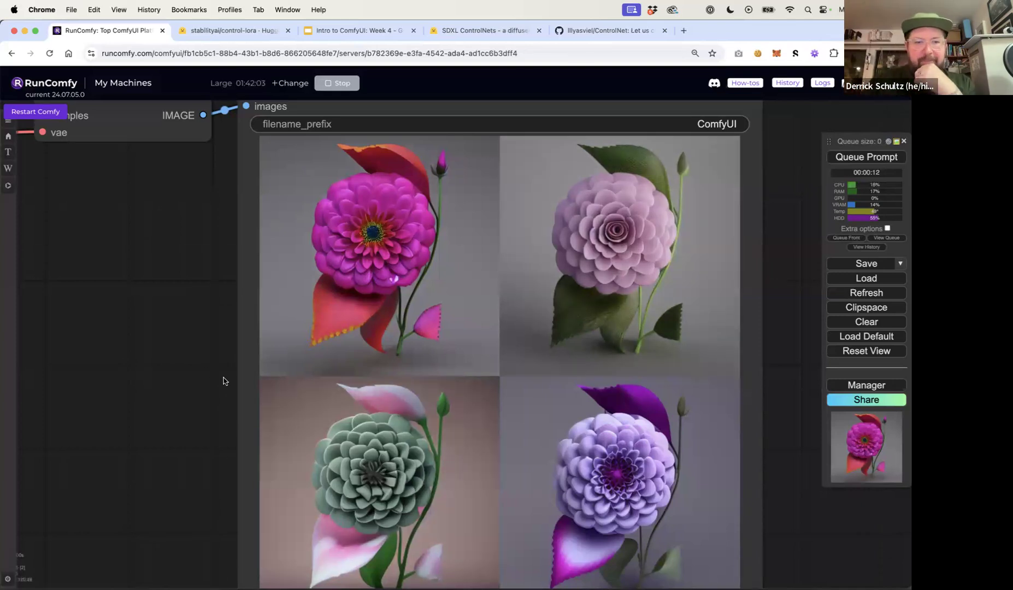
{"action": "scroll", "coordinate": [204, 371], "scroll_direction": "down", "scroll_amount": 1}
{"action": "scroll", "coordinate": [204, 371], "scroll_direction": "down", "scroll_amount": 5}
{"action": "left_click_drag", "start_coordinate": [205, 370], "coordinate": [667, 413]}
{"action": "left_click_drag", "start_coordinate": [382, 460], "coordinate": [528, 497]}
{"action": "scroll", "coordinate": [529, 497], "scroll_direction": "down", "scroll_amount": 6}
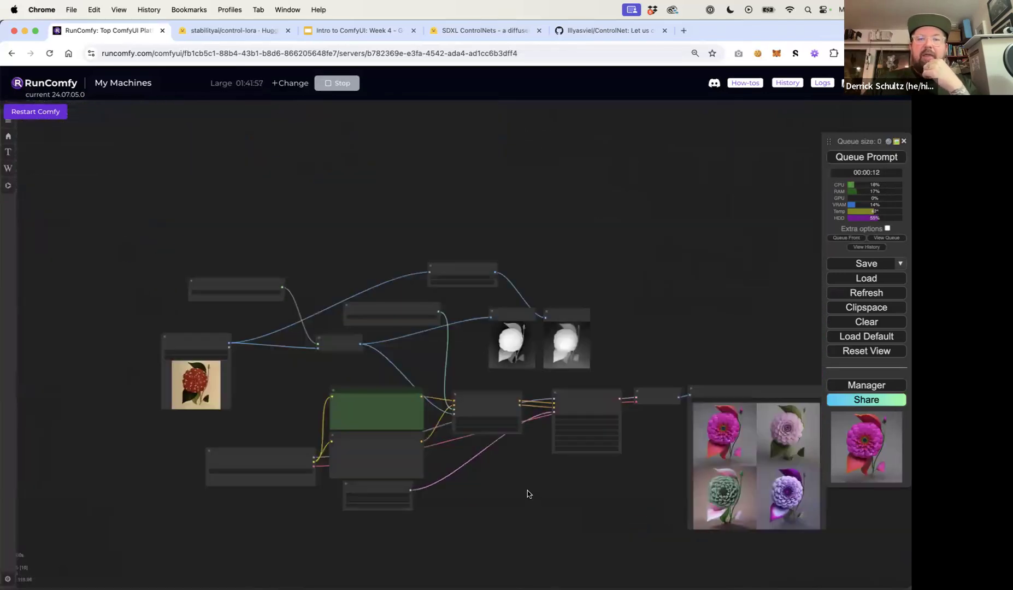
{"action": "scroll", "coordinate": [529, 497], "scroll_direction": "up", "scroll_amount": 6}
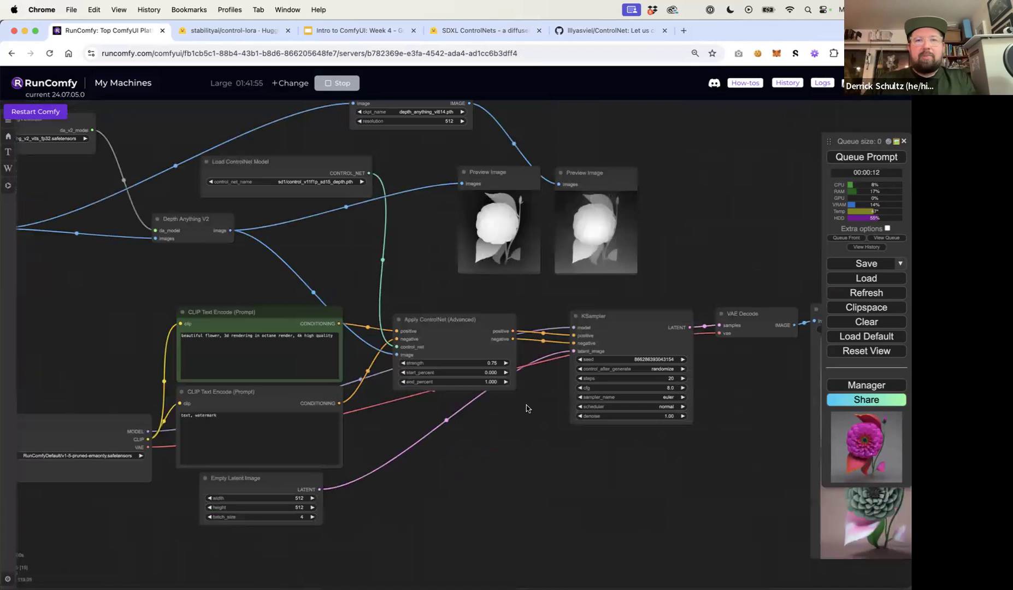
Open a new browser tab and search the web for person dancing
{"action": "key", "text": "super+t"}
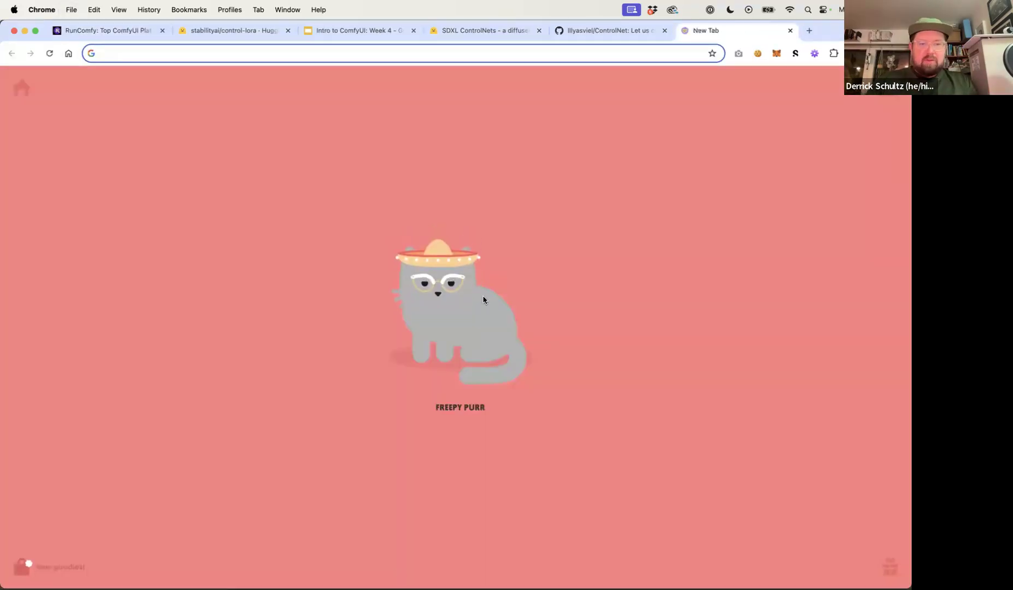
{"action": "type", "text": "person dancing"}
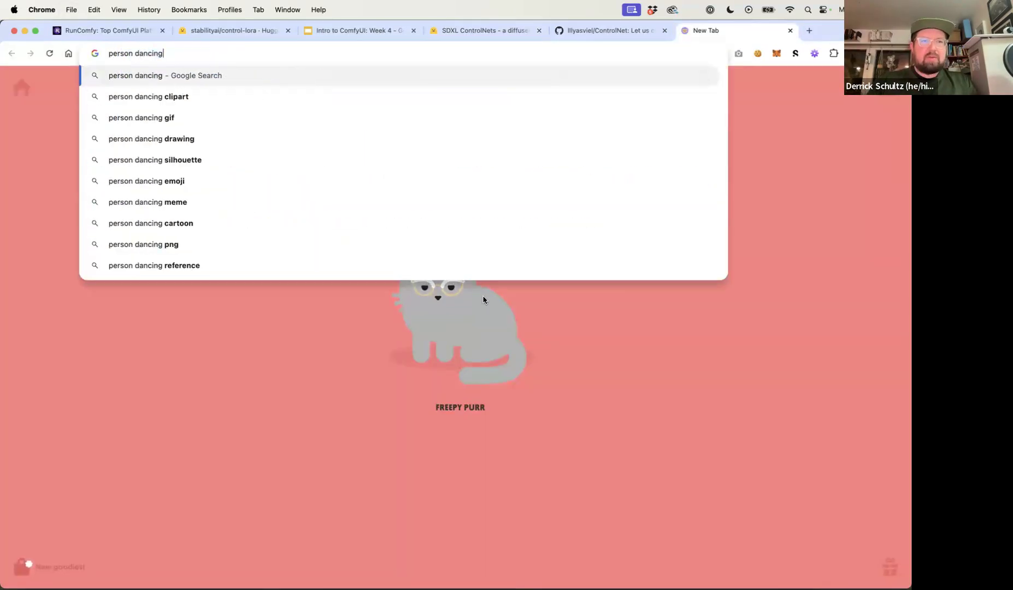
{"action": "key", "text": "Return"}
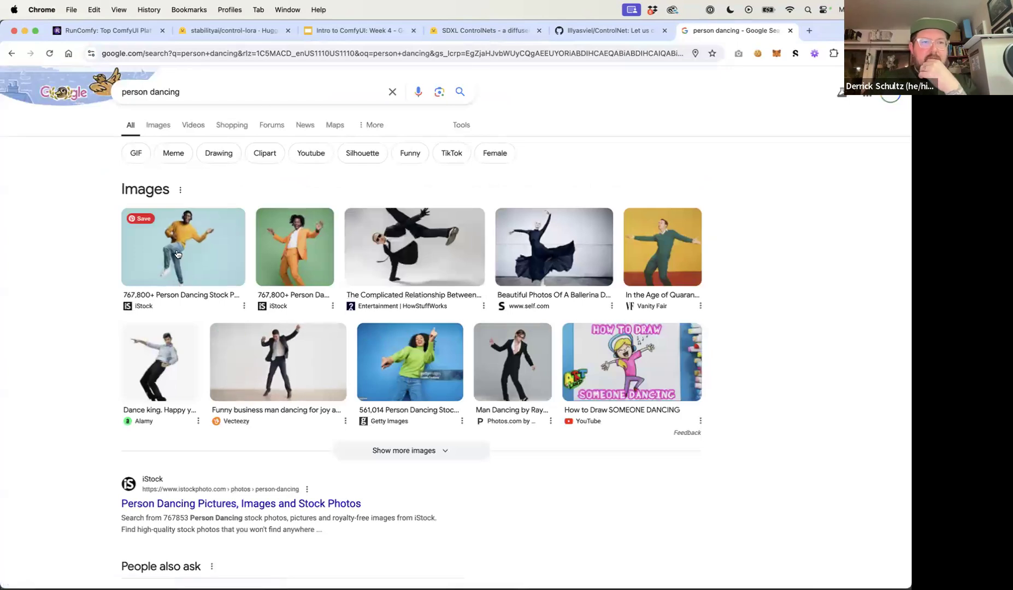
Open the first dancing person image and capture a screenshot of it
{"action": "left_click", "coordinate": [178, 254]}
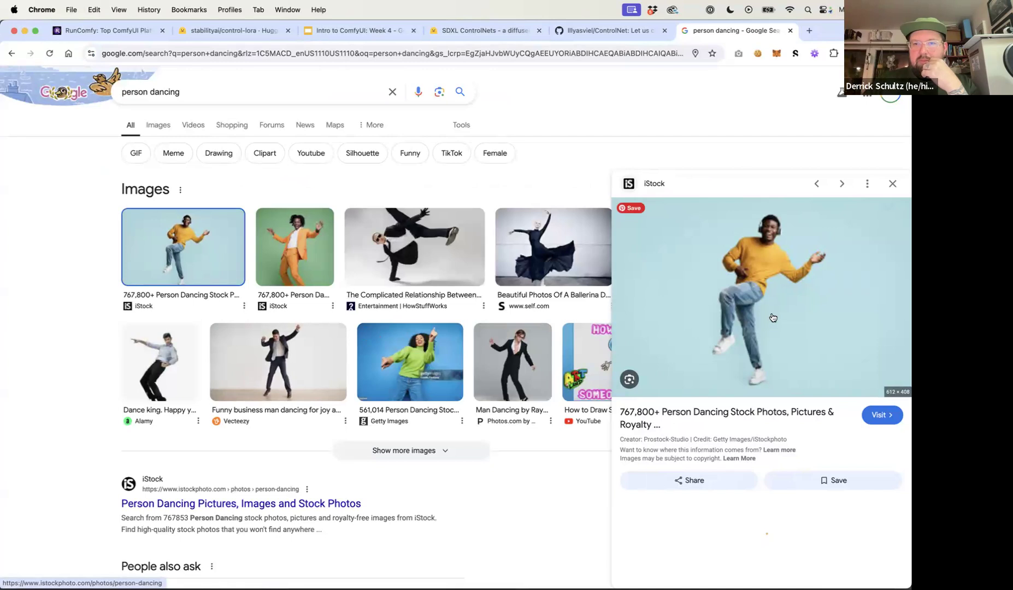
{"action": "key", "text": "super+shift+4"}
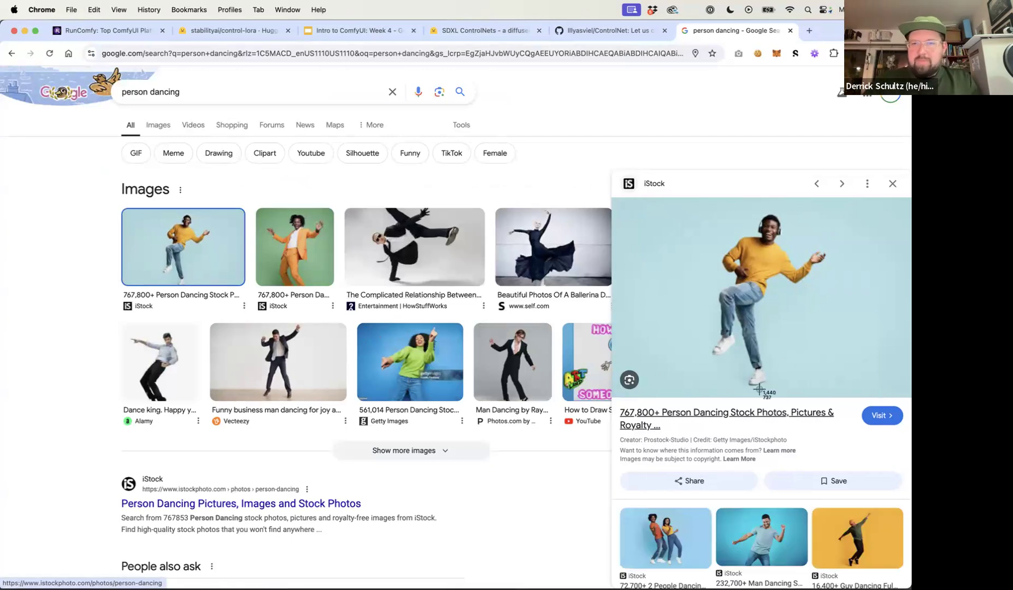
{"action": "left_click_drag", "start_coordinate": [661, 197], "coordinate": [858, 397]}
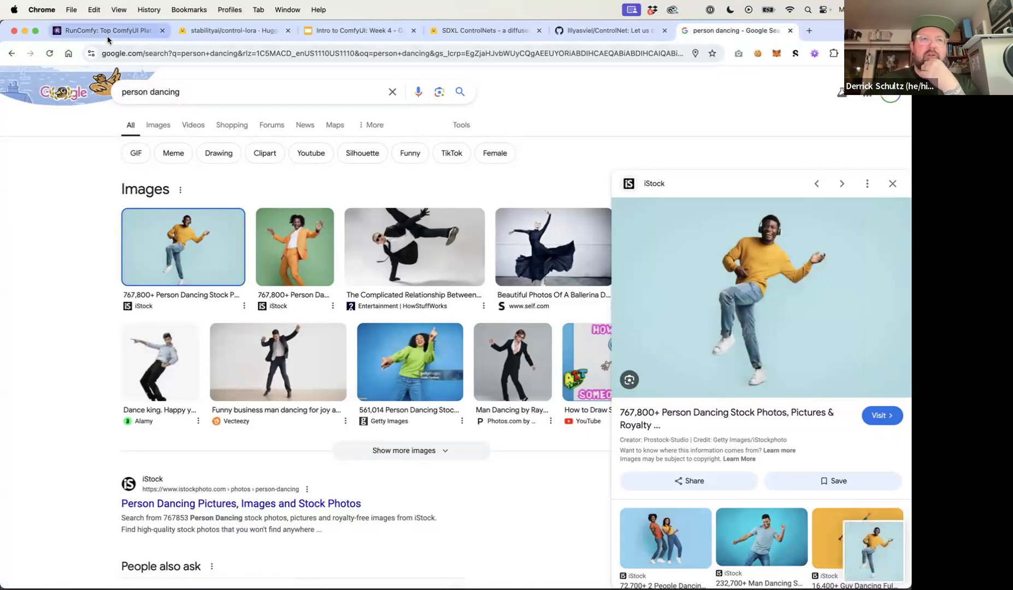
Return to the workflow and upload the dancing person screenshot into the Load Image node
{"action": "left_click", "coordinate": [107, 35]}
{"action": "left_click_drag", "start_coordinate": [167, 304], "coordinate": [354, 305]}
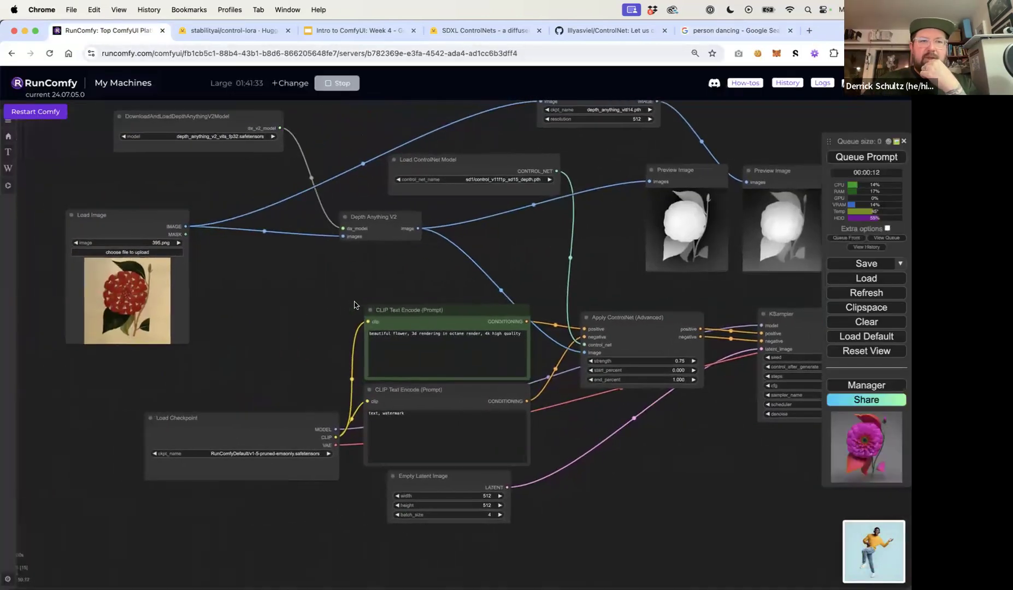
{"action": "left_click", "coordinate": [145, 252]}
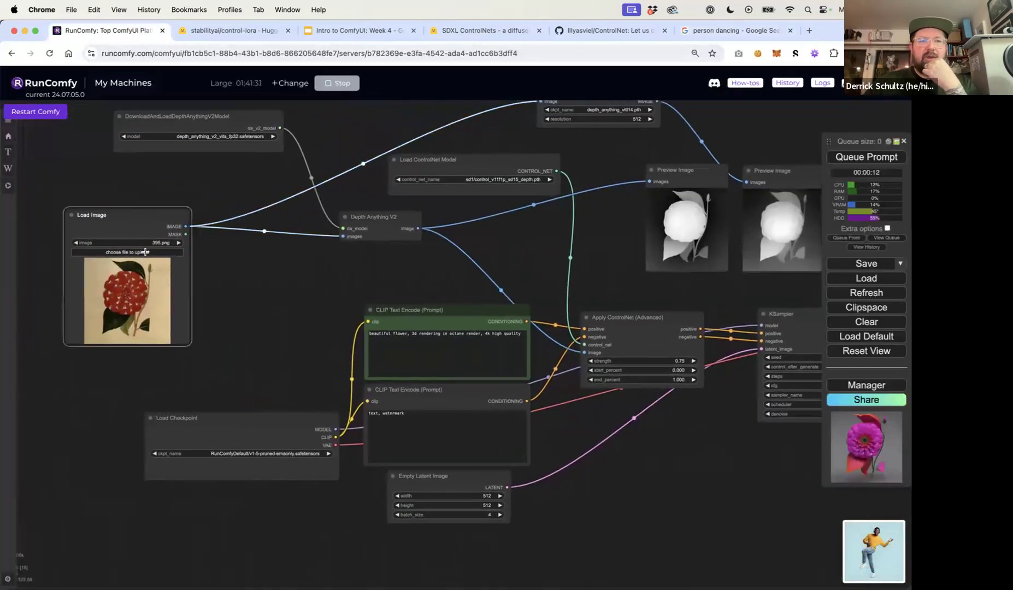
{"action": "left_click", "coordinate": [147, 253]}
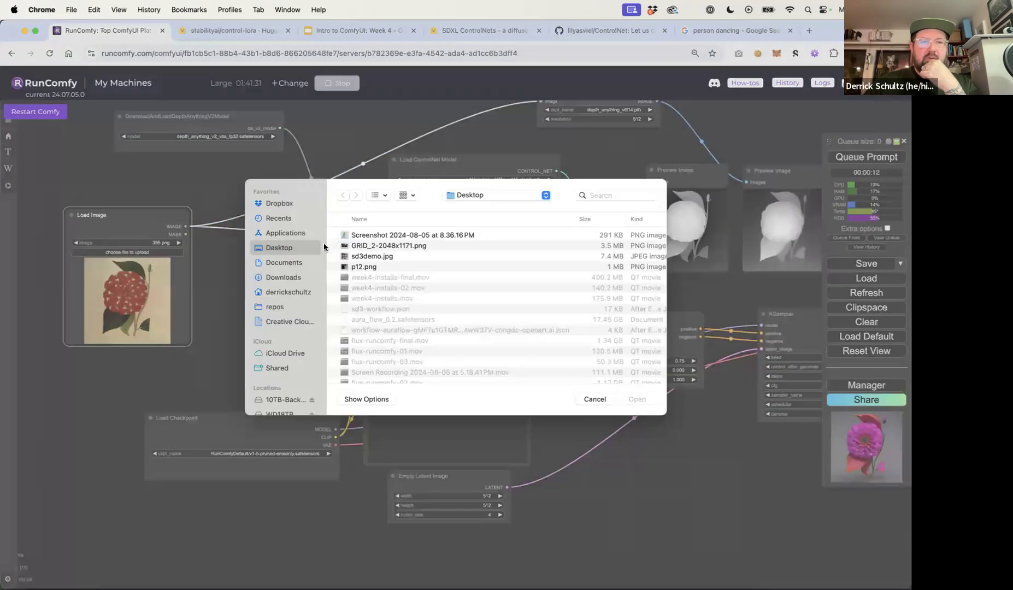
{"action": "left_click", "coordinate": [364, 242]}
{"action": "left_click", "coordinate": [648, 410]}
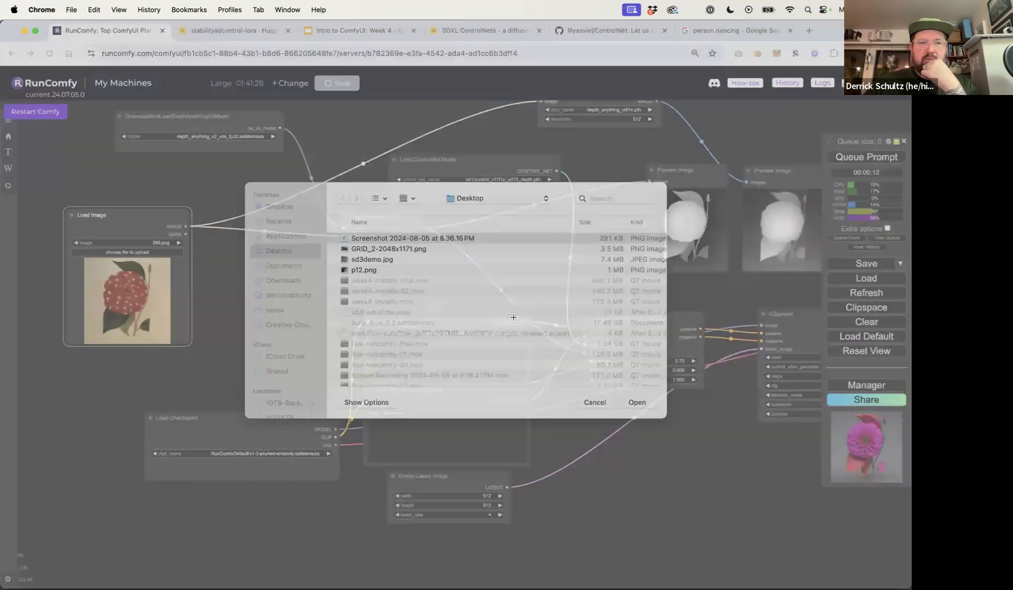
{"action": "left_click_drag", "start_coordinate": [494, 277], "coordinate": [400, 283]}
{"action": "left_click", "coordinate": [455, 279]}
Replace the positive prompt with "person dancing, green flat background, high quality, 4k"
{"action": "triple_click", "coordinate": [341, 342]}
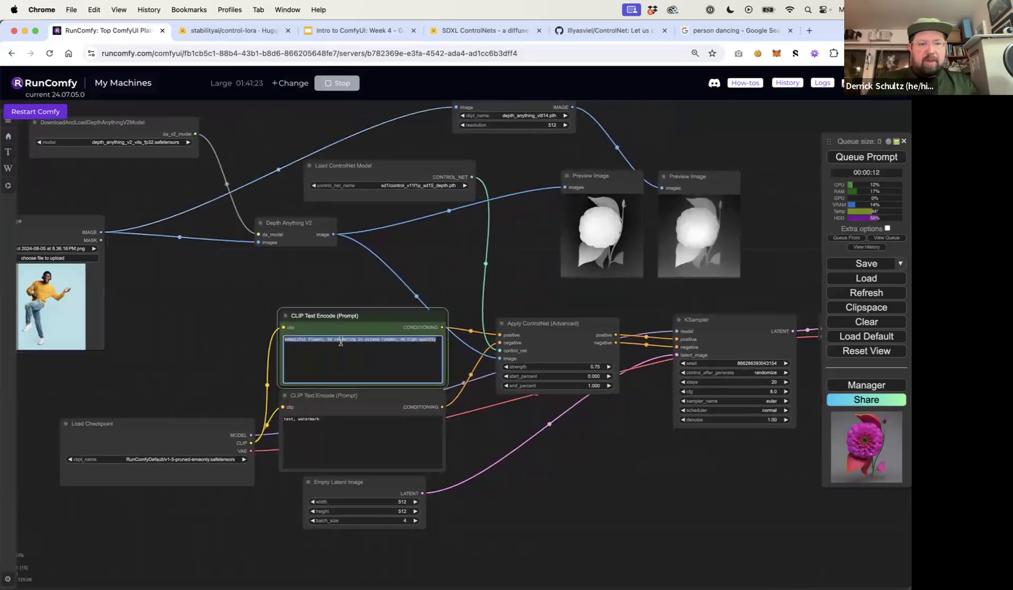
{"action": "type", "text": "person dancin"}
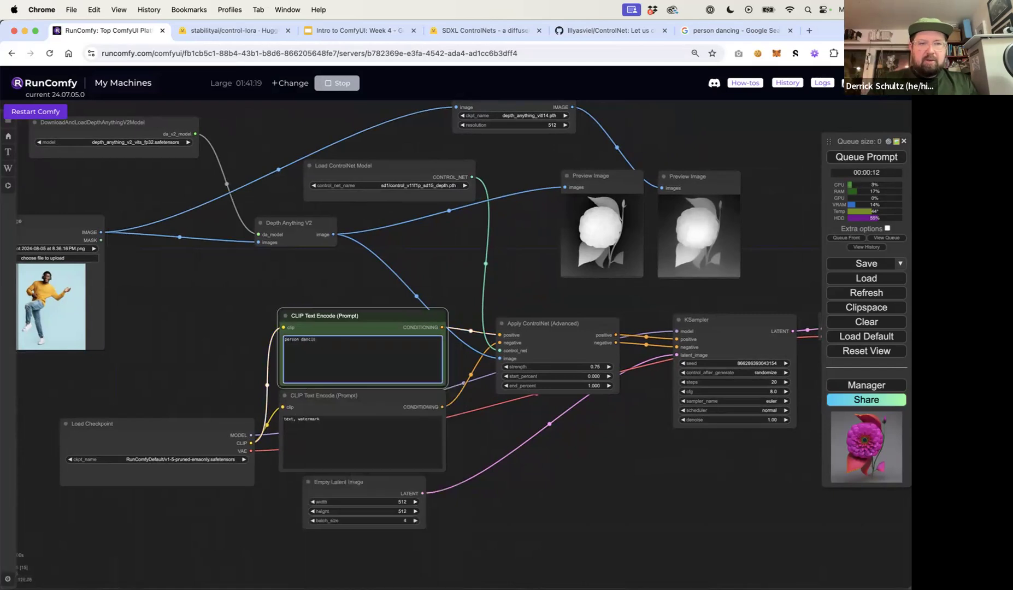
{"action": "type", "text": "g, fla"}
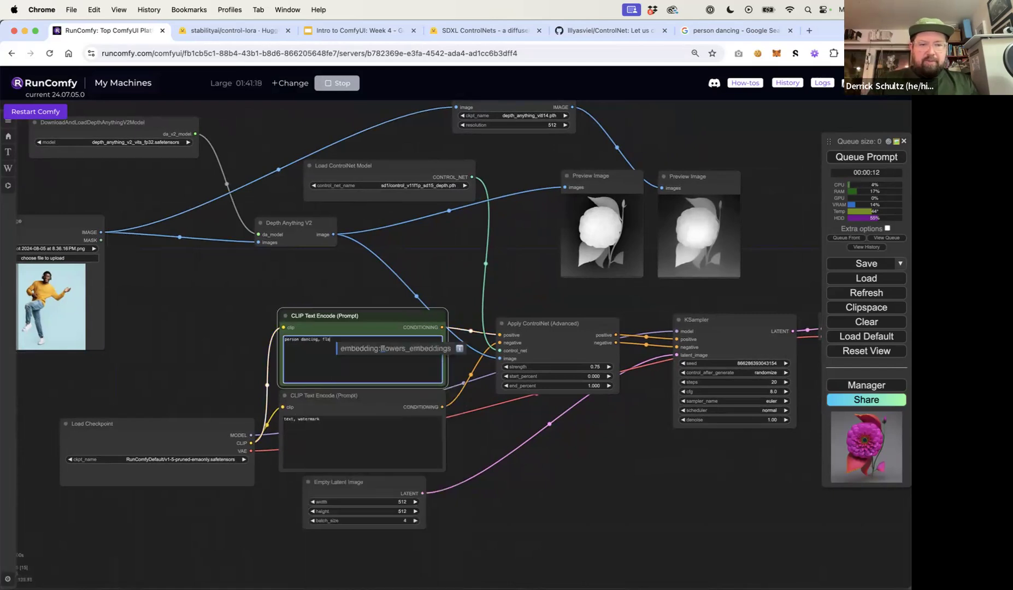
{"action": "type", "text": "t braackground"}
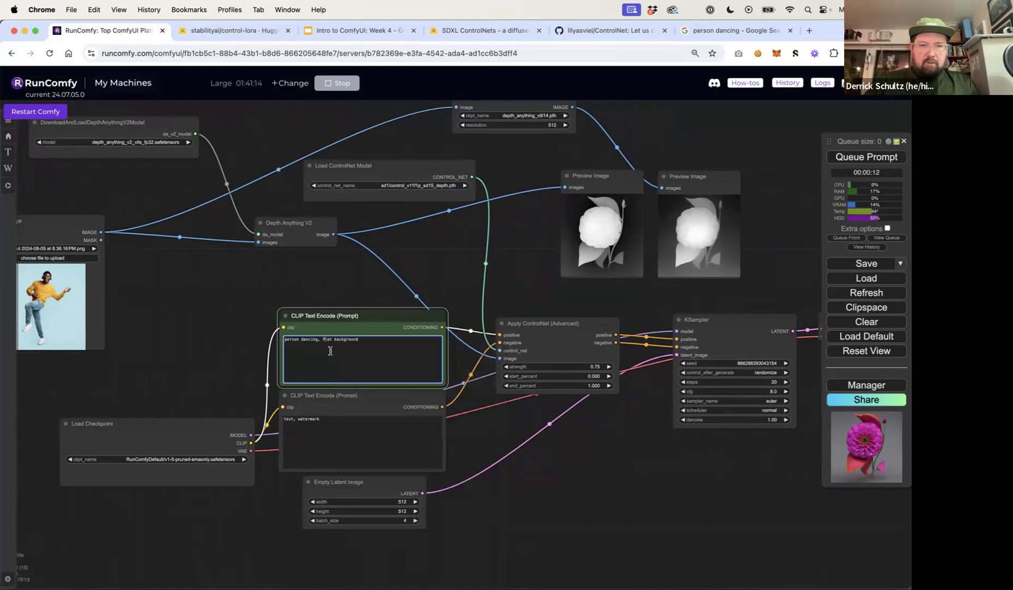
{"action": "type", "text": "green"}
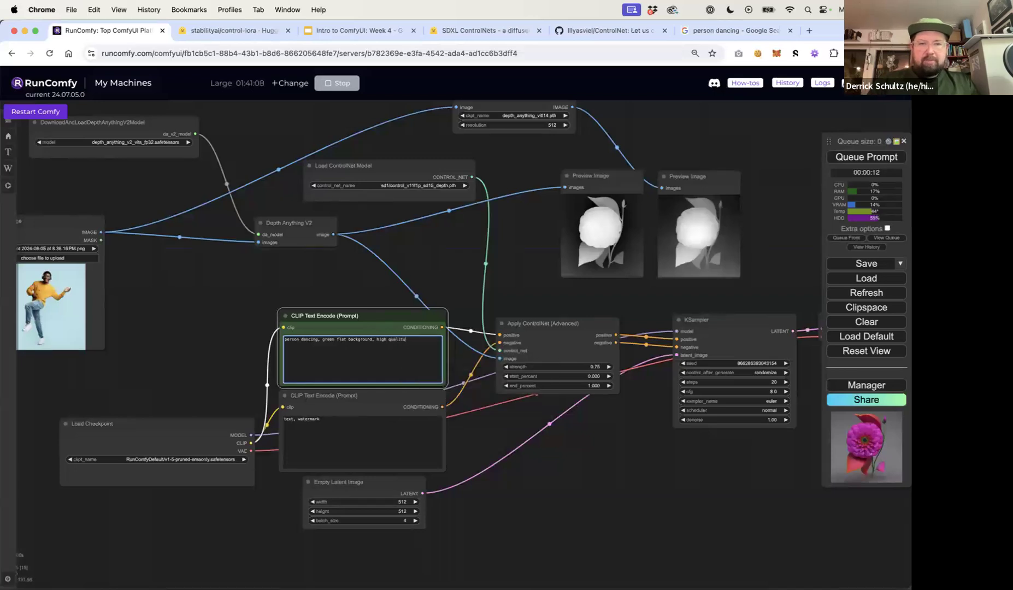
{"action": "type", "text": ", 4K"}
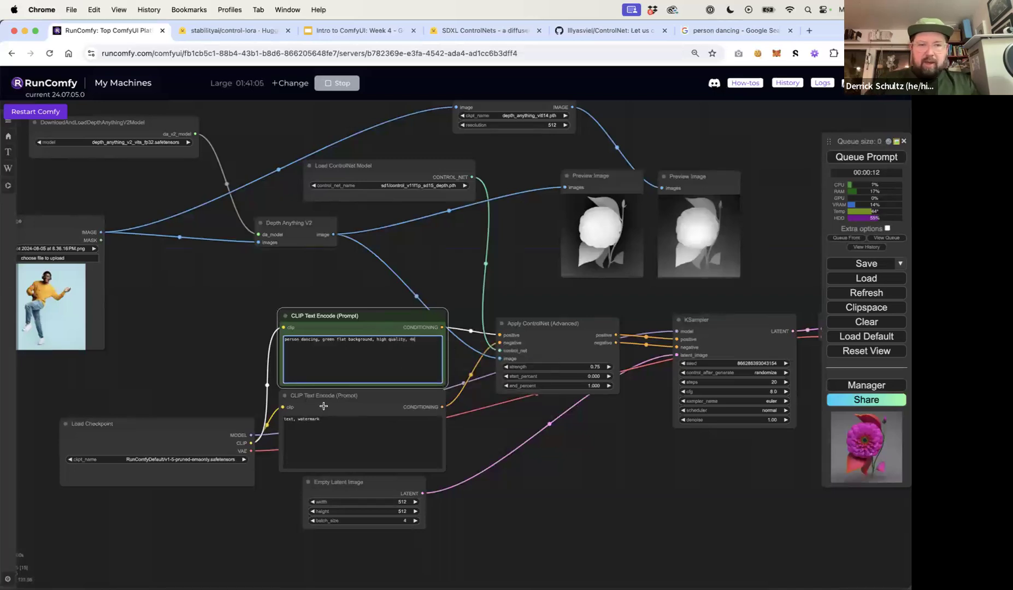
Add "nsfw, nude," to the start of the negative prompt
{"action": "left_click", "coordinate": [285, 419]}
{"action": "type", "text": "nsfw, "}
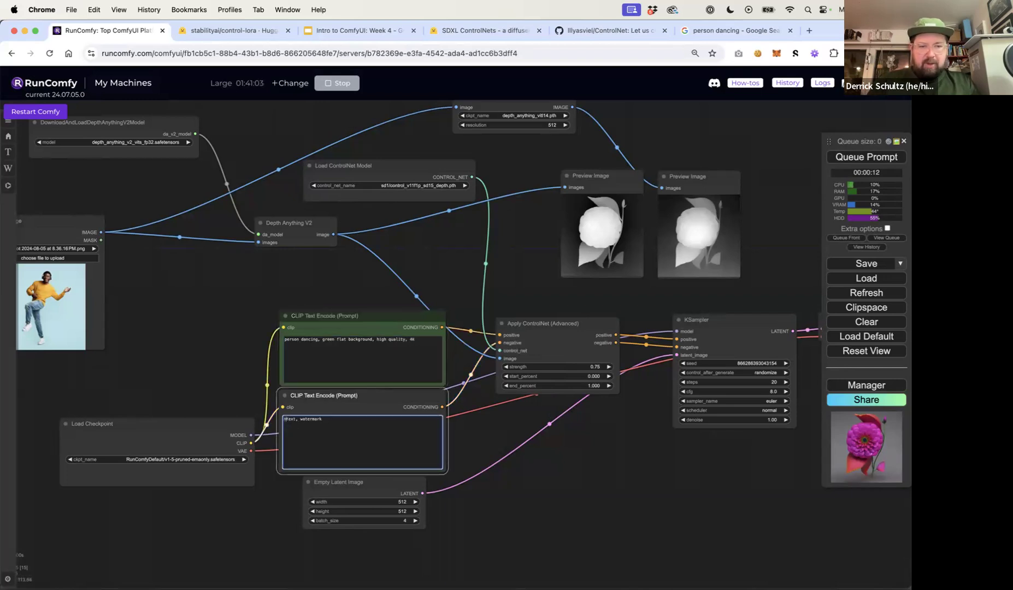
{"action": "type", "text": "nude,"}
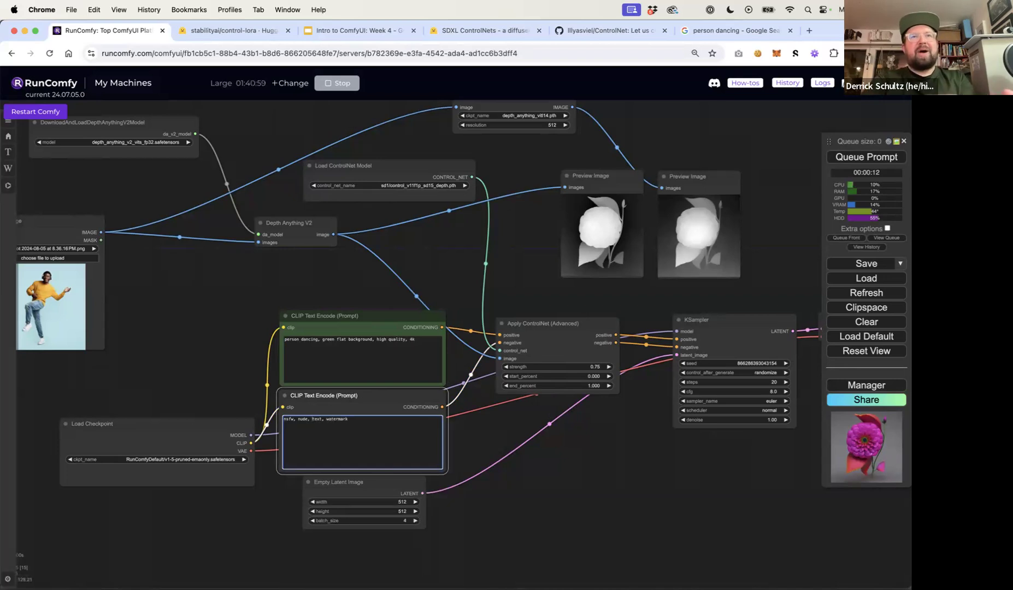
Queue the prompt to generate depth-guided images of the dancing person
{"action": "left_click", "coordinate": [294, 285]}
{"action": "left_click_drag", "start_coordinate": [296, 277], "coordinate": [353, 283]}
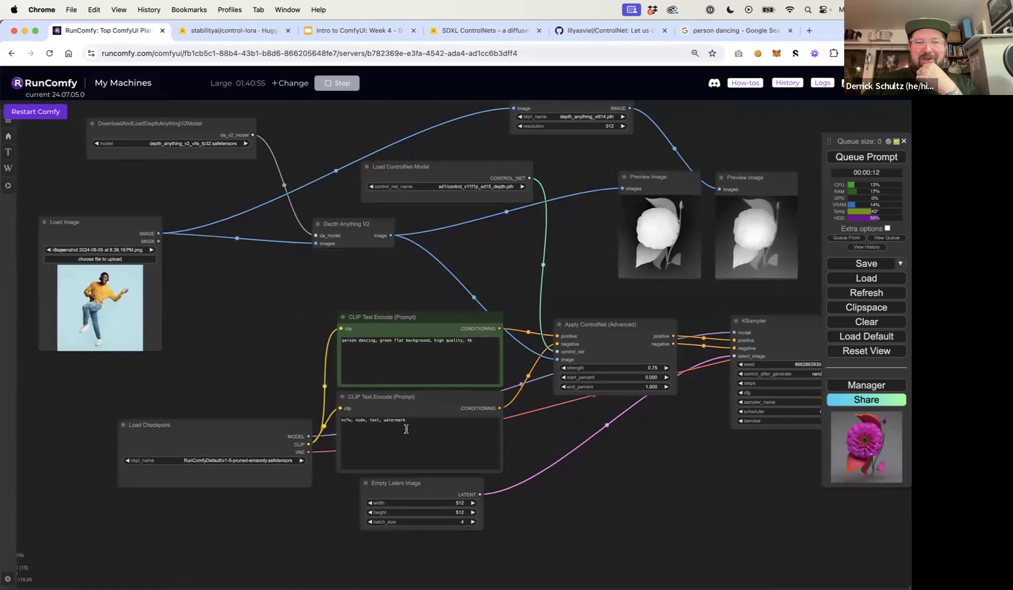
{"action": "left_click_drag", "start_coordinate": [629, 304], "coordinate": [611, 331]}
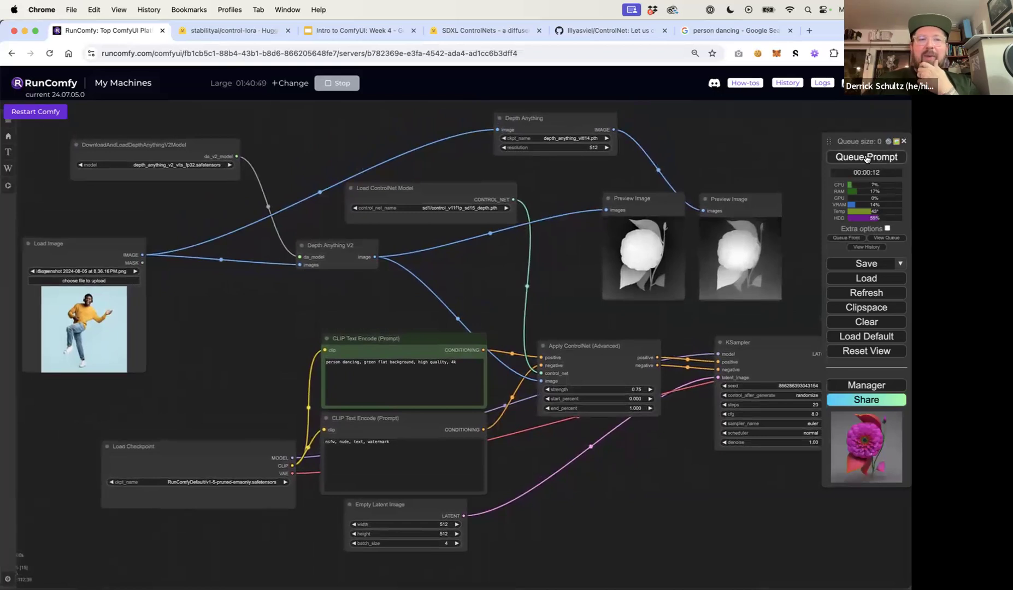
{"action": "left_click", "coordinate": [866, 158]}
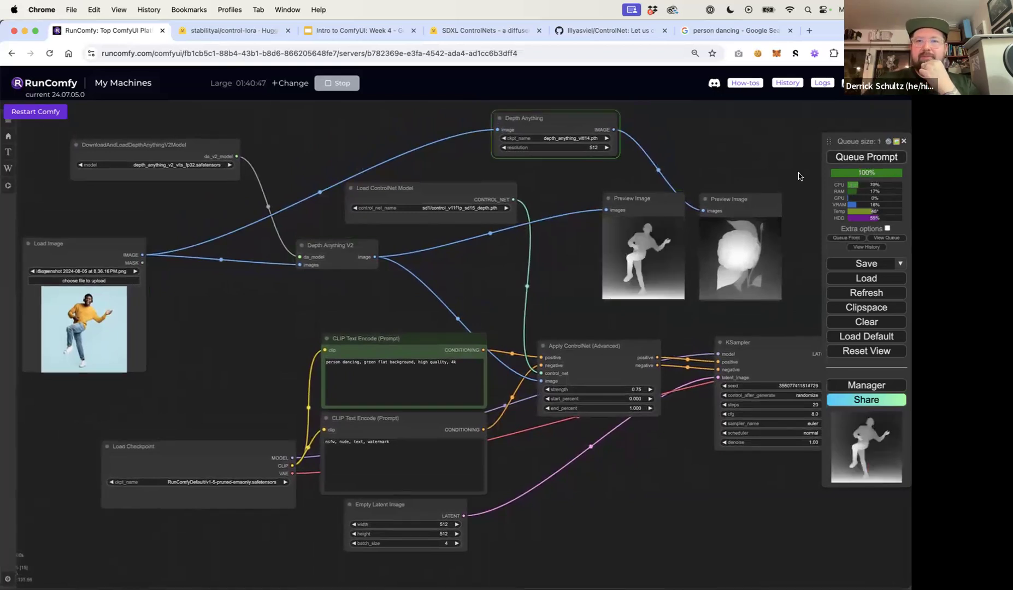
Inspect the two depth map previews and the four generated dancing images
{"action": "left_click_drag", "start_coordinate": [754, 160], "coordinate": [382, 124]}
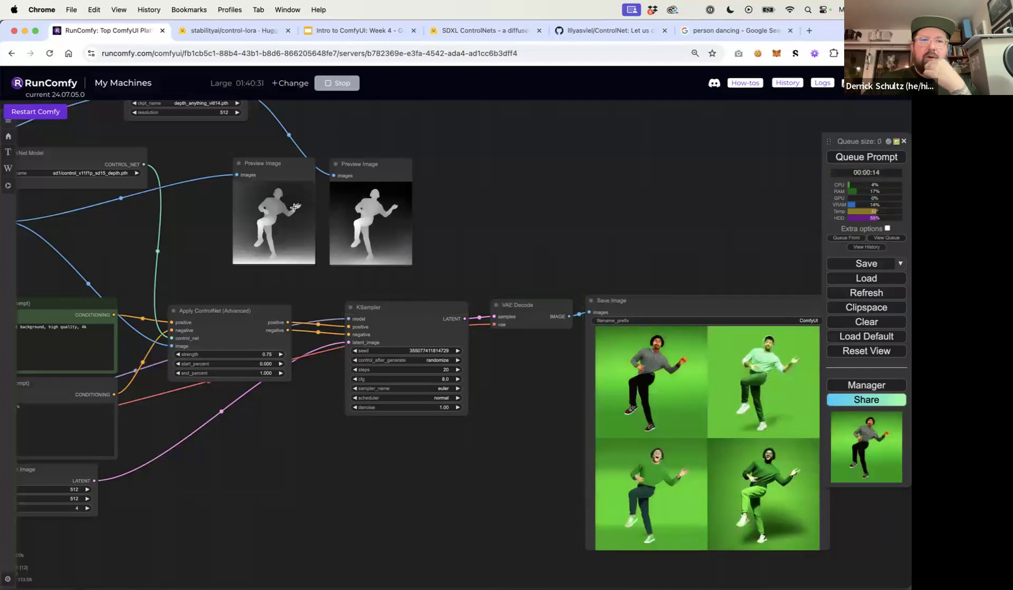
{"action": "scroll", "coordinate": [293, 208], "scroll_direction": "up", "scroll_amount": 15}
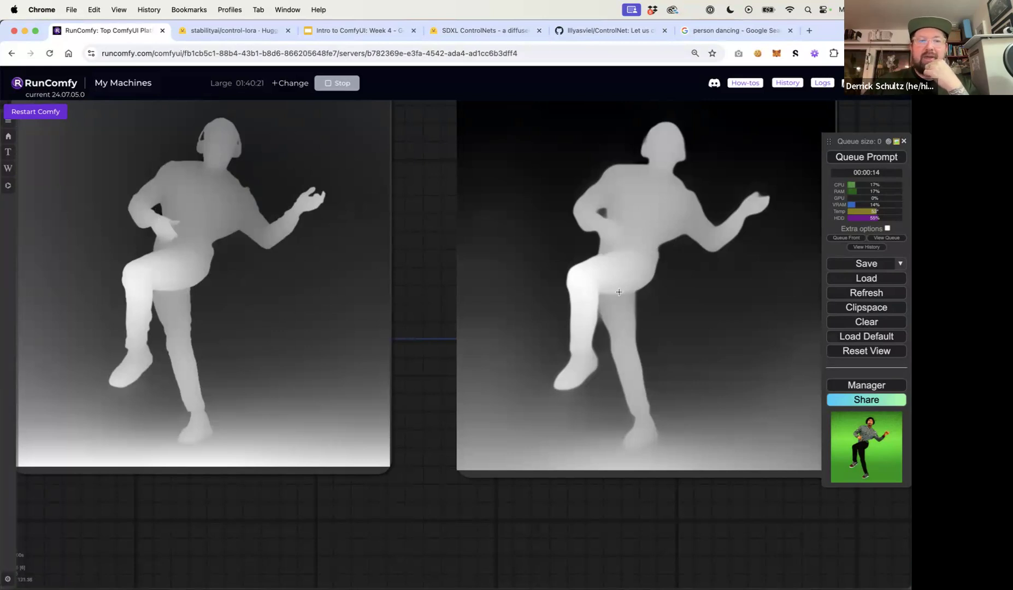
{"action": "scroll", "coordinate": [619, 292], "scroll_direction": "down", "scroll_amount": 10}
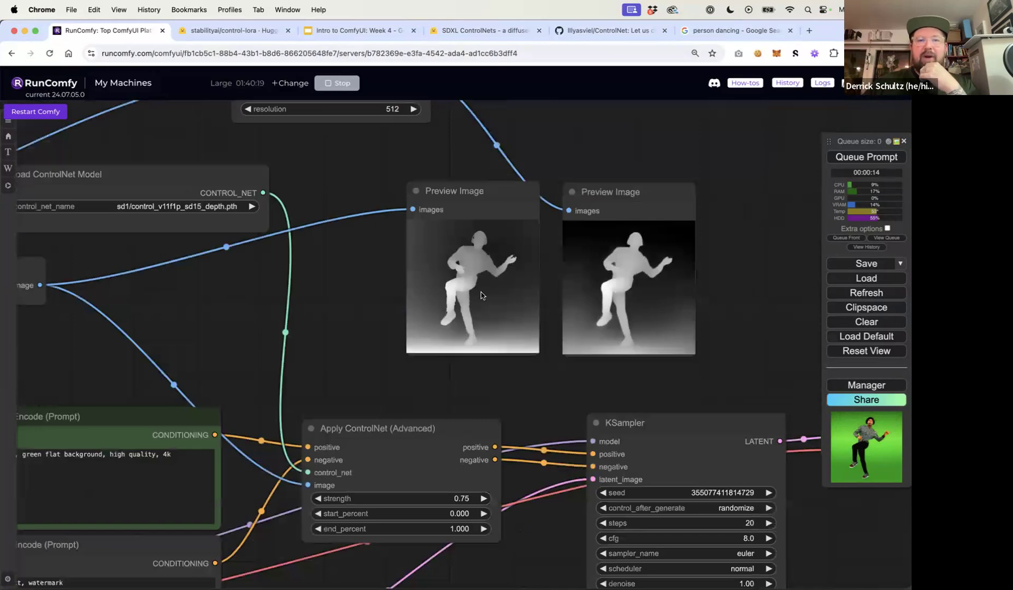
{"action": "left_click_drag", "start_coordinate": [759, 324], "coordinate": [438, 229]}
{"action": "left_click_drag", "start_coordinate": [596, 208], "coordinate": [220, 123]}
{"action": "scroll", "coordinate": [382, 366], "scroll_direction": "up", "scroll_amount": 4}
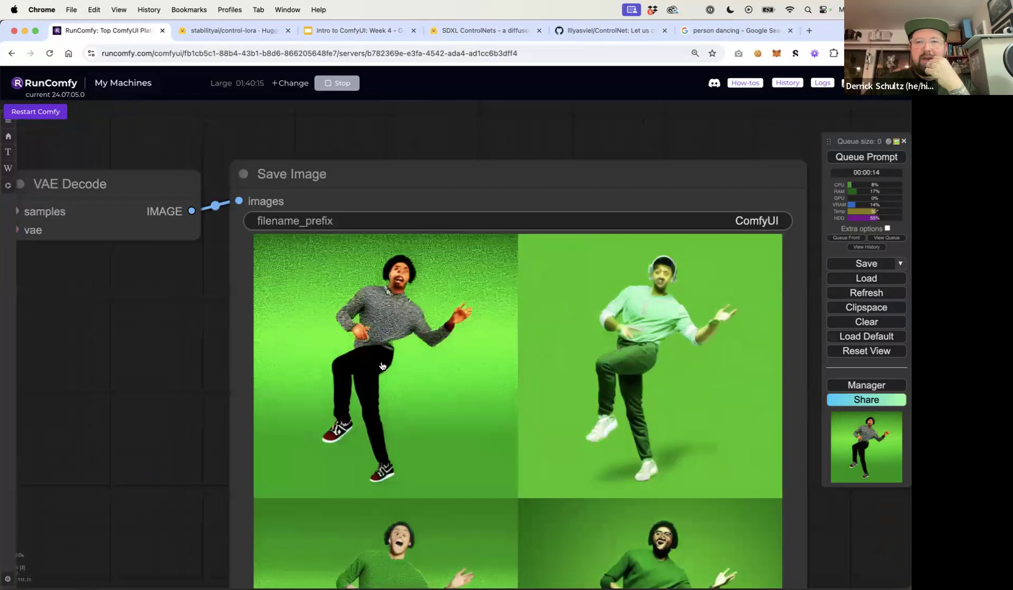
{"action": "left_click_drag", "start_coordinate": [177, 369], "coordinate": [125, 299]}
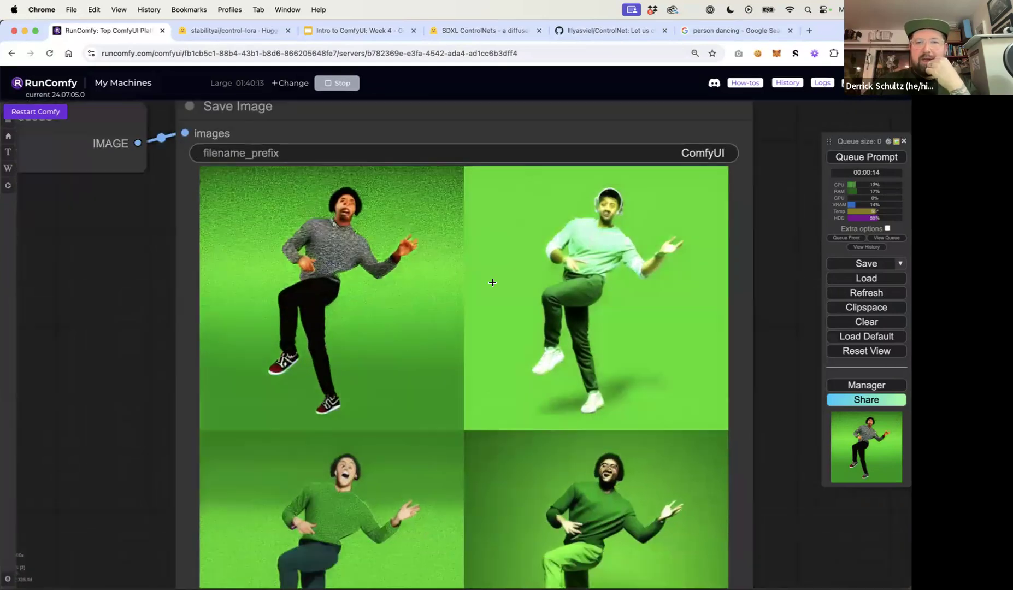
{"action": "scroll", "coordinate": [622, 379], "scroll_direction": "down", "scroll_amount": 5}
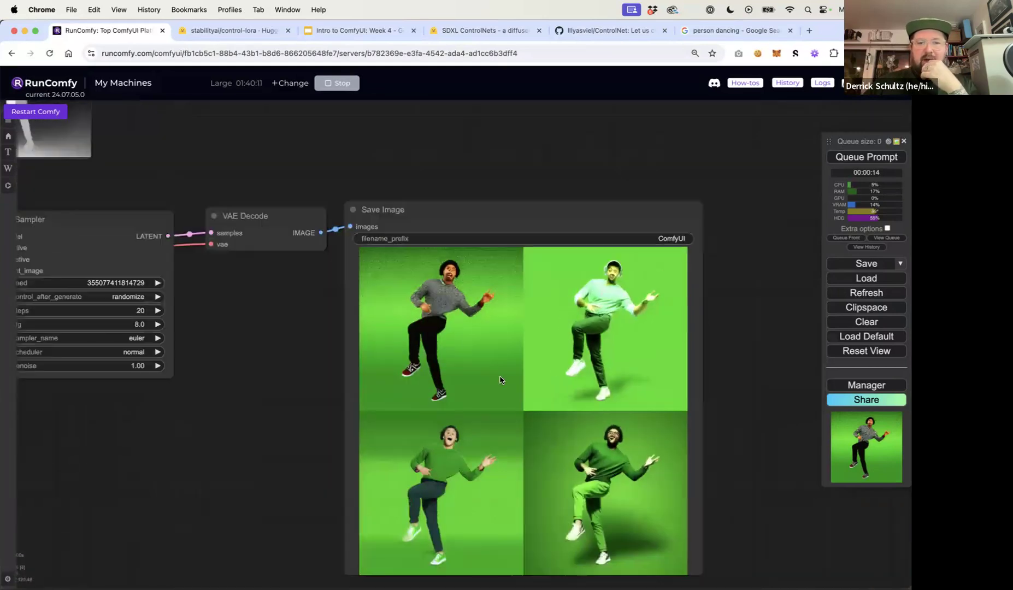
{"action": "left_click_drag", "start_coordinate": [215, 396], "coordinate": [523, 392]}
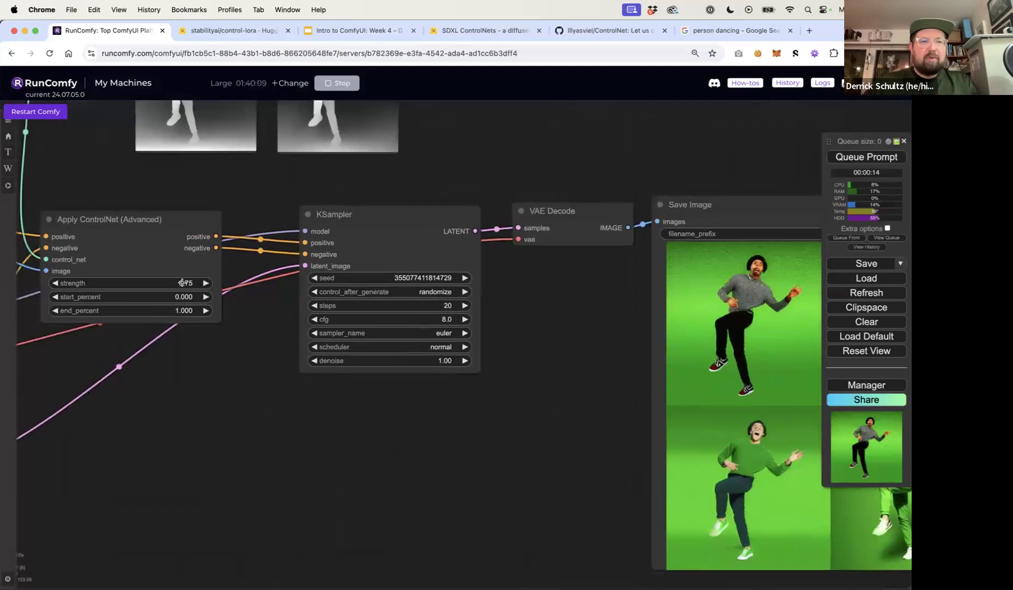
Set the Apply ControlNet strength to 0.5 and queue another generation
{"action": "left_click", "coordinate": [184, 283]}
{"action": "type", "text": "0.5"}
{"action": "key", "text": "Return"}
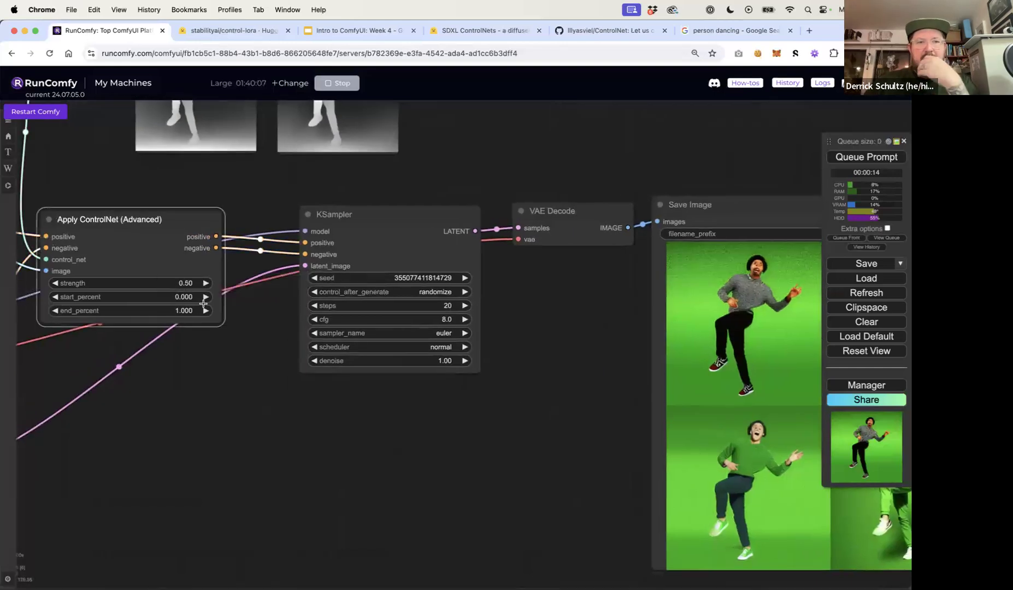
{"action": "left_click", "coordinate": [845, 158]}
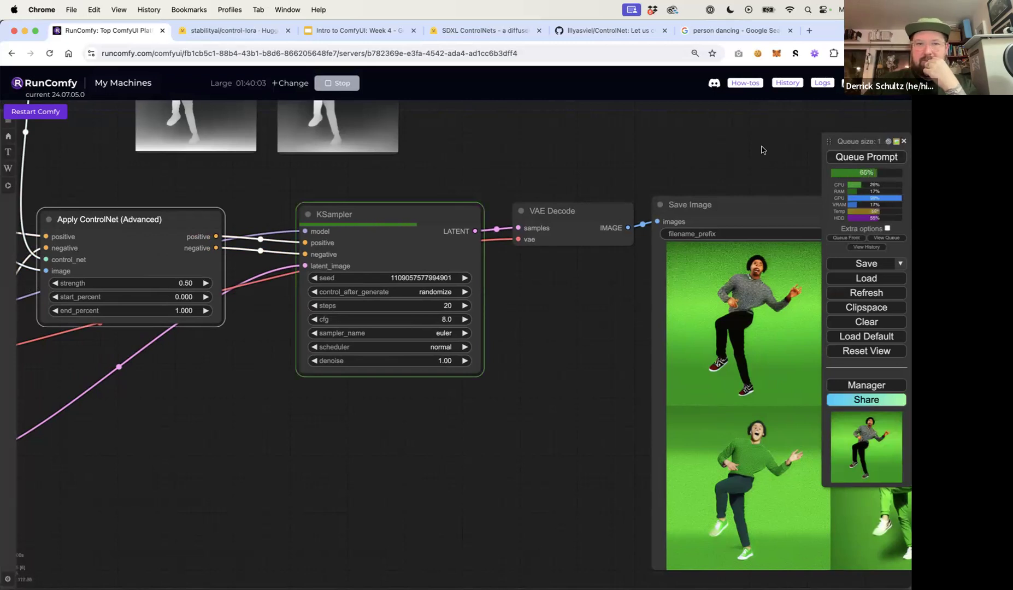
Examine the new generated images against the two depth map previews
{"action": "left_click_drag", "start_coordinate": [722, 153], "coordinate": [522, 120]}
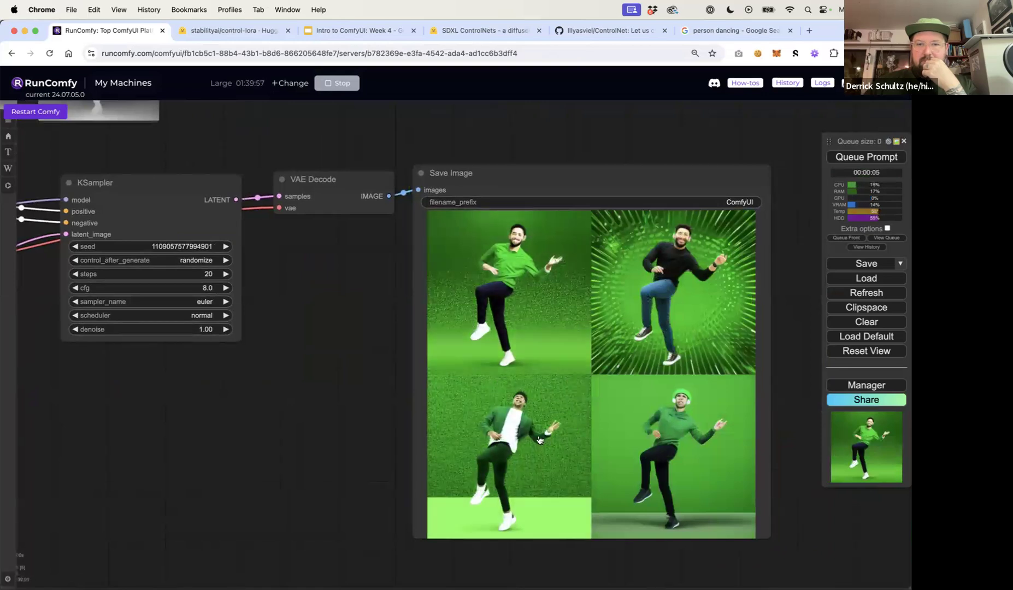
{"action": "scroll", "coordinate": [507, 433], "scroll_direction": "up", "scroll_amount": 7}
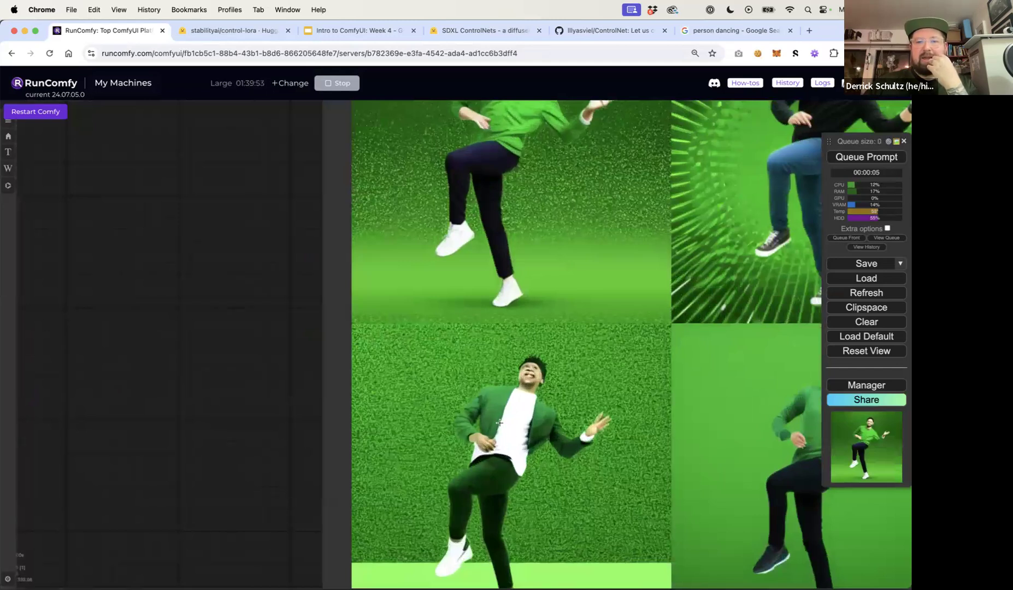
{"action": "scroll", "coordinate": [516, 456], "scroll_direction": "down", "scroll_amount": 10}
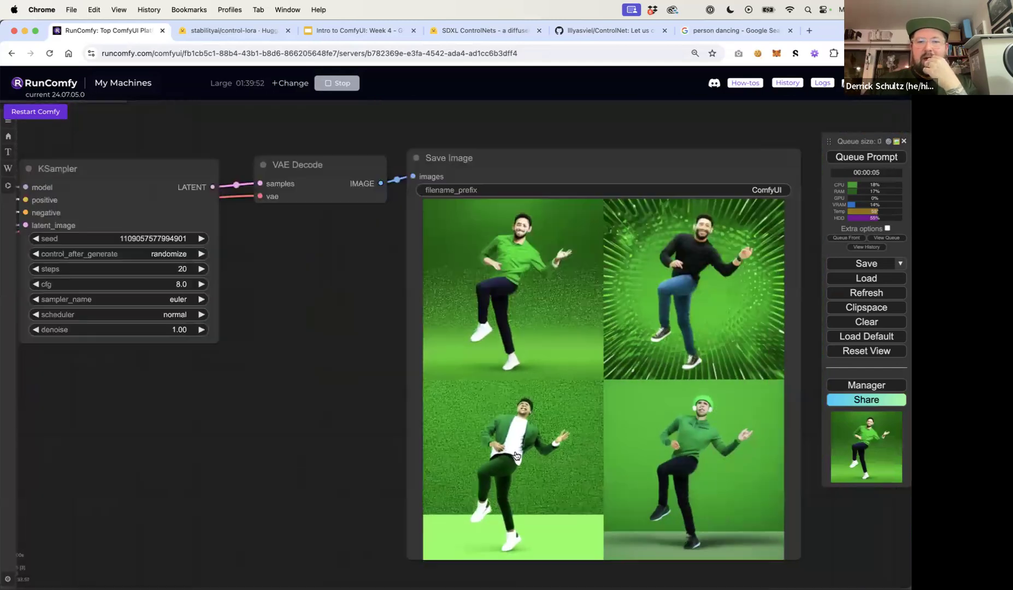
{"action": "left_click_drag", "start_coordinate": [155, 217], "coordinate": [279, 249]}
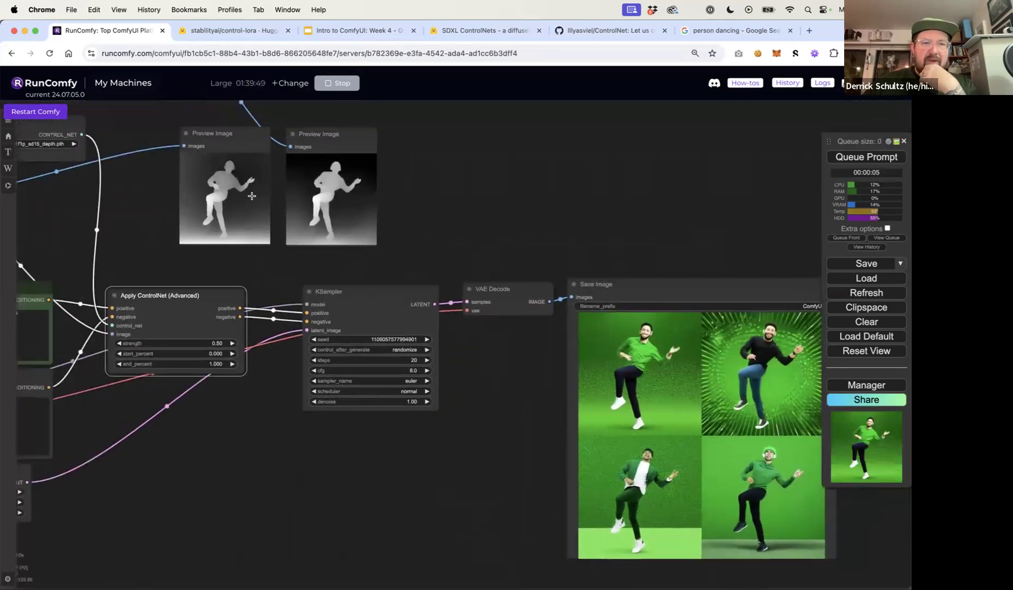
{"action": "scroll", "coordinate": [252, 195], "scroll_direction": "up", "scroll_amount": 6}
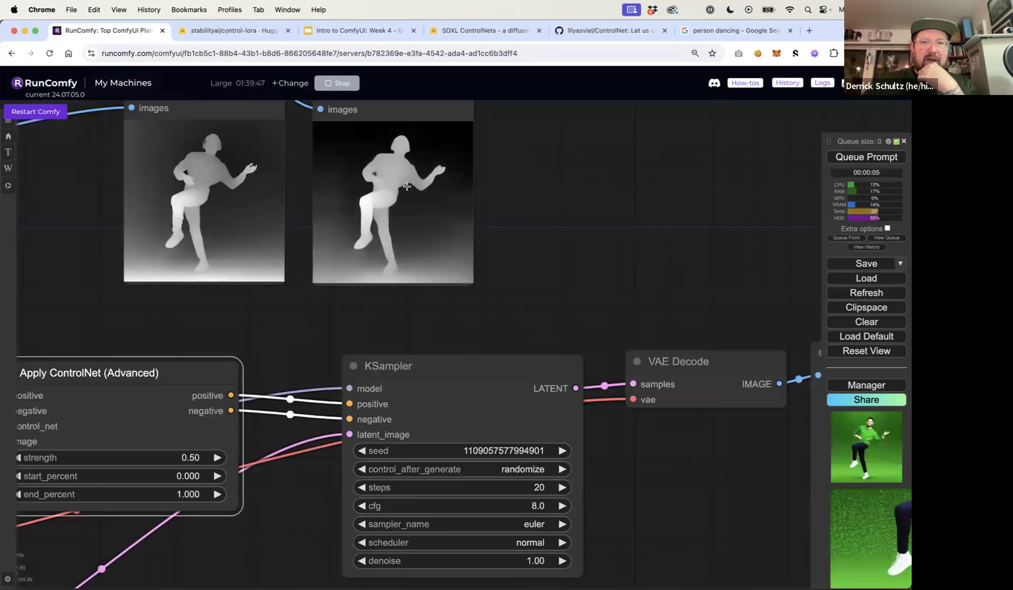
{"action": "scroll", "coordinate": [407, 186], "scroll_direction": "up", "scroll_amount": 8}
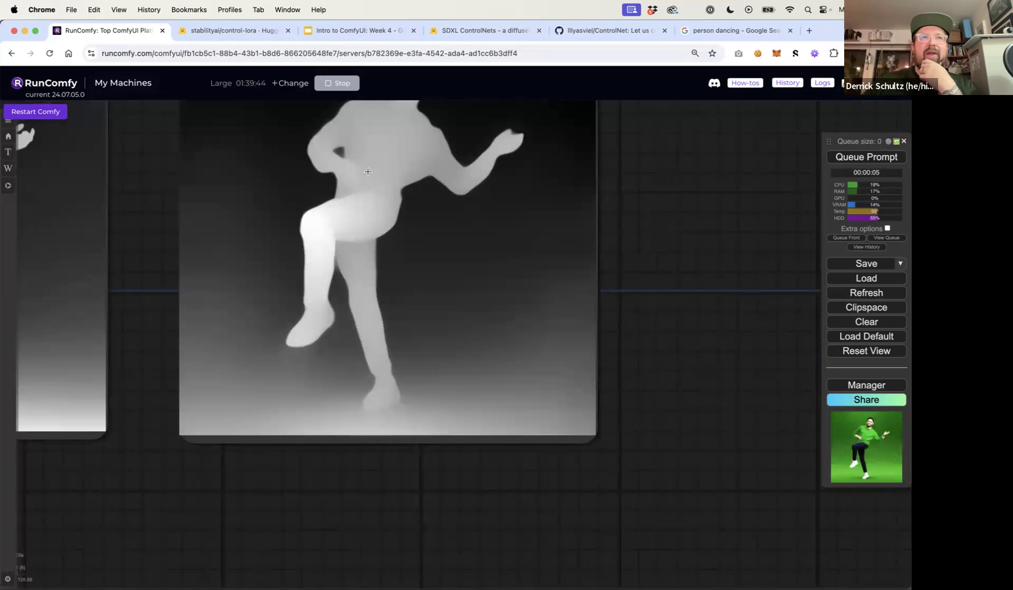
{"action": "scroll", "coordinate": [368, 172], "scroll_direction": "down", "scroll_amount": 9}
{"action": "left_click_drag", "start_coordinate": [284, 289], "coordinate": [453, 282]}
{"action": "scroll", "coordinate": [455, 284], "scroll_direction": "down", "scroll_amount": 12}
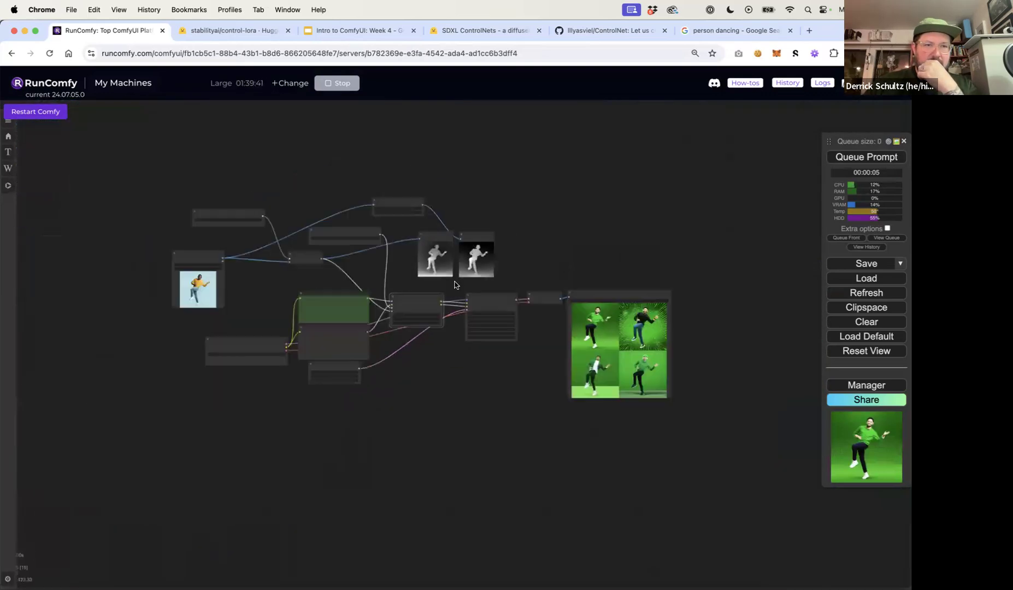
{"action": "scroll", "coordinate": [410, 275], "scroll_direction": "up", "scroll_amount": 9}
{"action": "scroll", "coordinate": [410, 275], "scroll_direction": "down", "scroll_amount": 3}
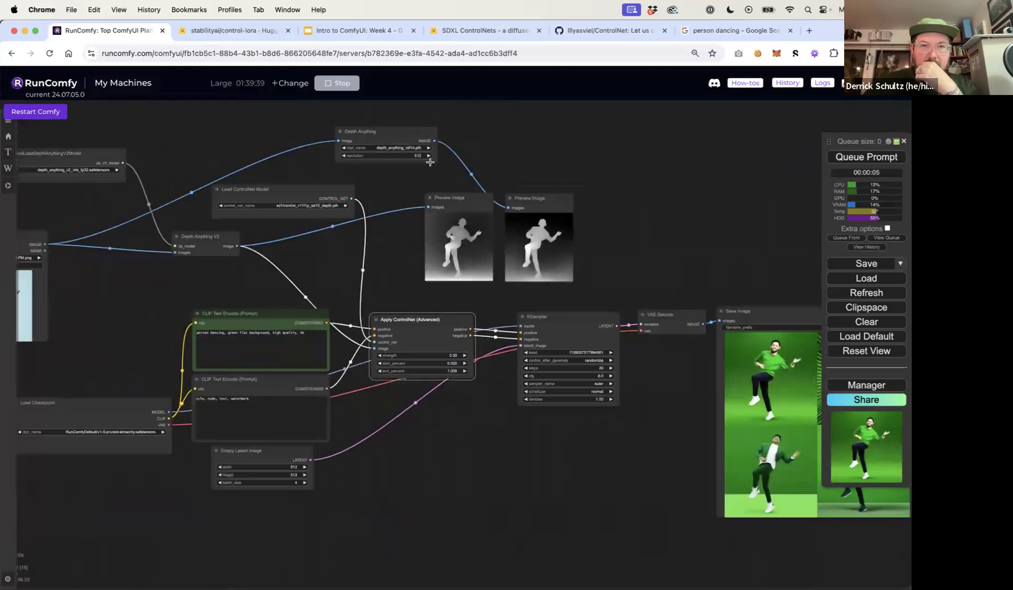
Connect the Depth Anything V1 image output to the Apply ControlNet image input and queue the prompt
{"action": "left_click_drag", "start_coordinate": [434, 141], "coordinate": [393, 334]}
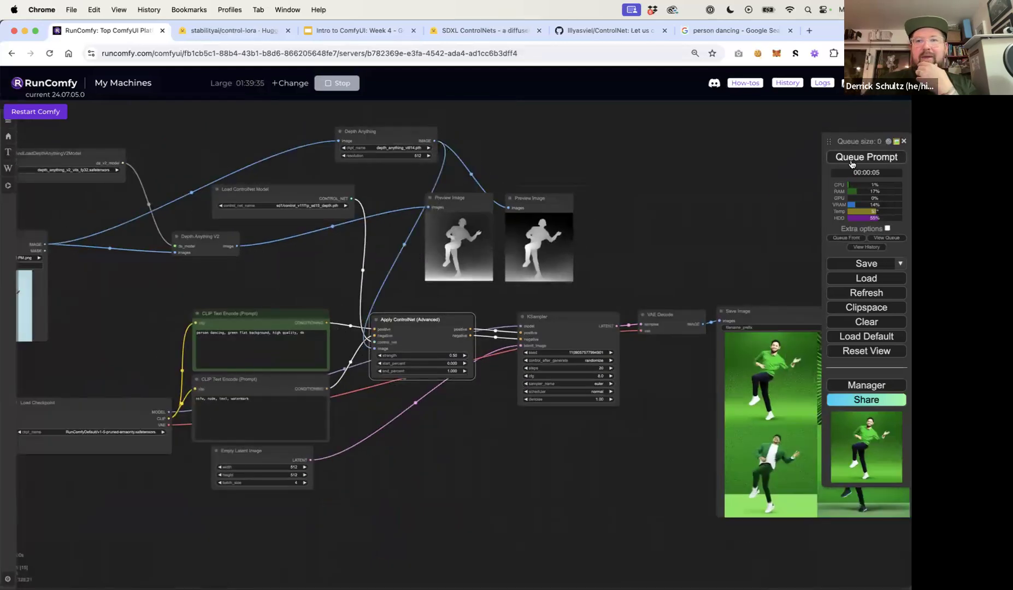
{"action": "left_click", "coordinate": [857, 157]}
Examine the images generated with the Depth Anything V1 depth map
{"action": "left_click_drag", "start_coordinate": [729, 255], "coordinate": [475, 205]}
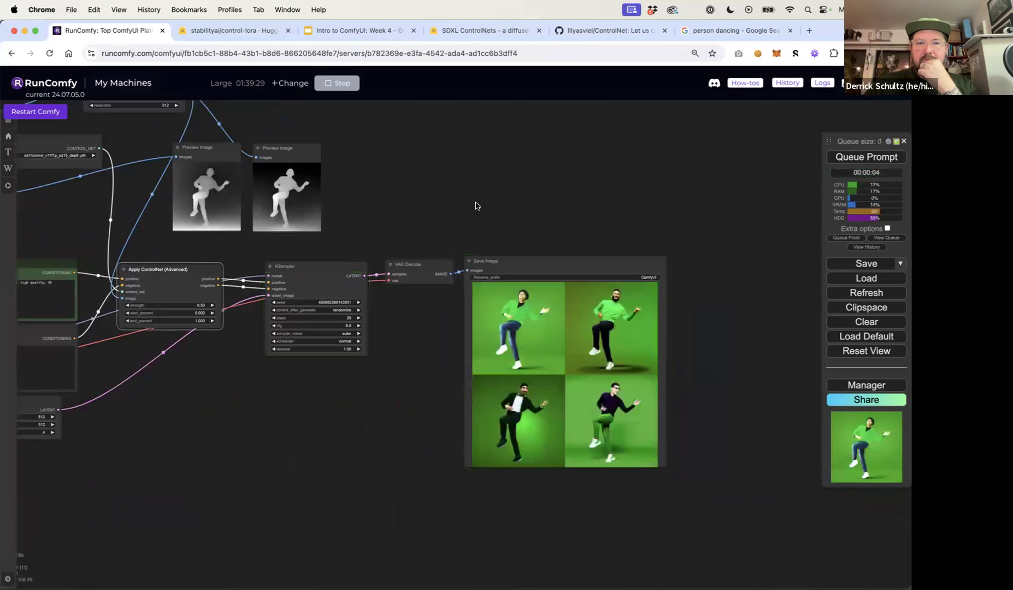
{"action": "scroll", "coordinate": [526, 319], "scroll_direction": "up", "scroll_amount": 7}
{"action": "left_click_drag", "start_coordinate": [371, 421], "coordinate": [271, 362]}
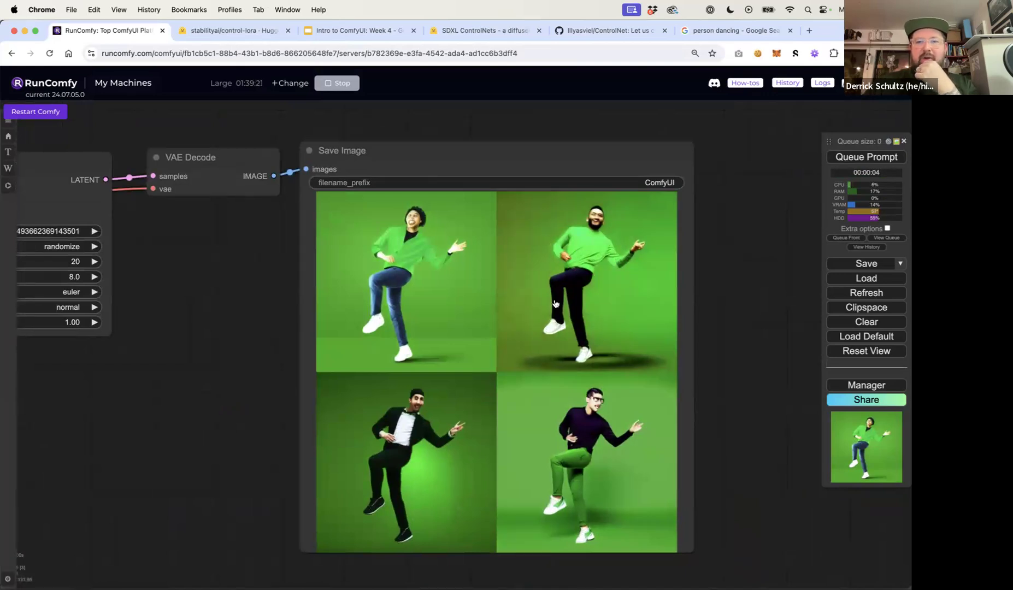
{"action": "scroll", "coordinate": [555, 305], "scroll_direction": "down", "scroll_amount": 4}
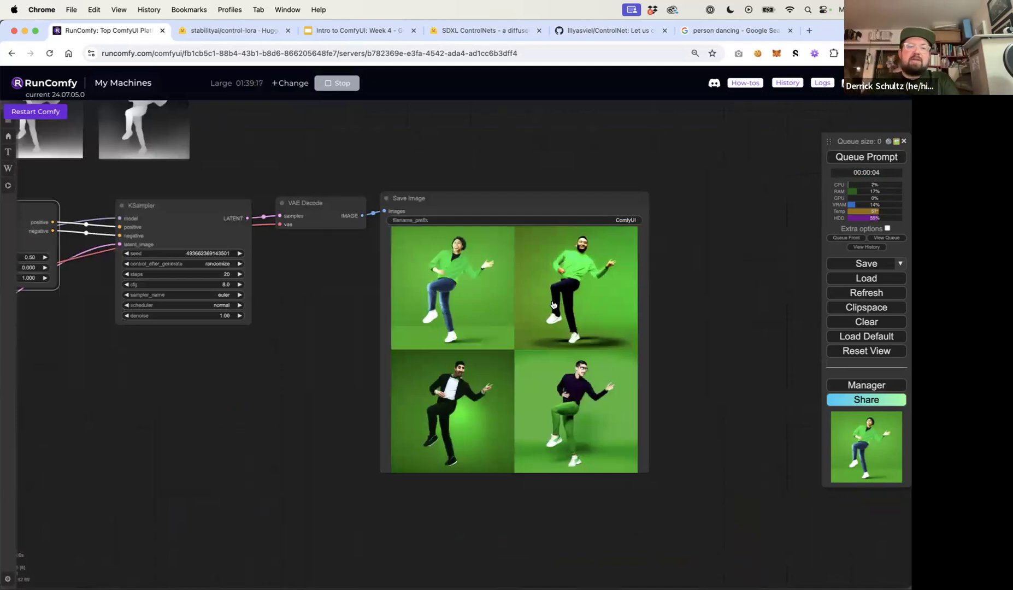
{"action": "left_click", "coordinate": [159, 477]}
{"action": "scroll", "coordinate": [182, 411], "scroll_direction": "down", "scroll_amount": 5}
{"action": "left_click_drag", "start_coordinate": [165, 410], "coordinate": [342, 410]}
{"action": "scroll", "coordinate": [296, 381], "scroll_direction": "up", "scroll_amount": 5}
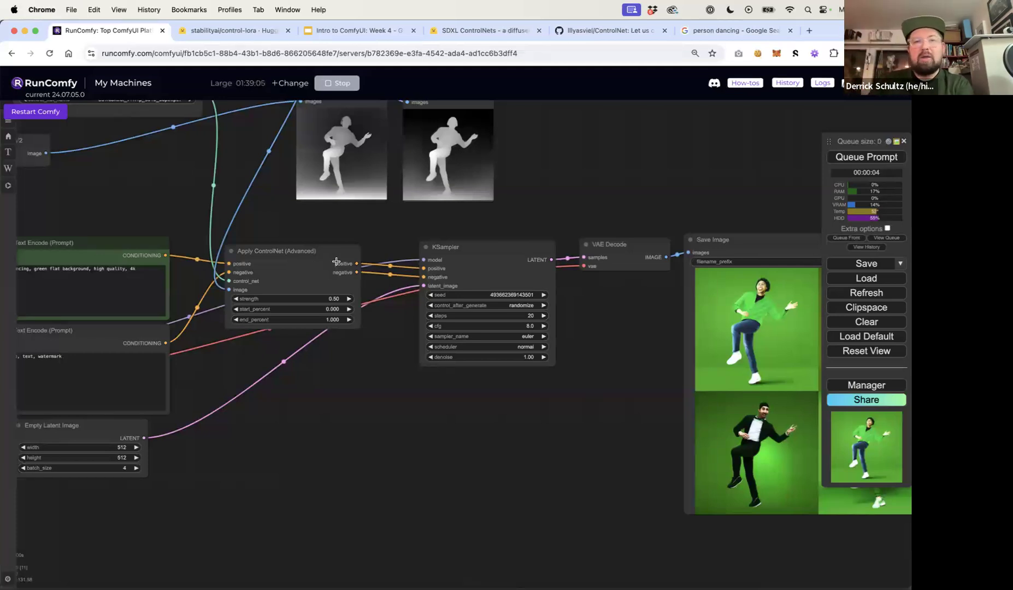
{"action": "scroll", "coordinate": [409, 430], "scroll_direction": "down", "scroll_amount": 5}
{"action": "left_click", "coordinate": [350, 340]}
{"action": "key", "text": "ctrl+c"}
{"action": "key", "text": "ctrl+v"}
{"action": "left_click_drag", "start_coordinate": [375, 343], "coordinate": [383, 430]}
{"action": "left_click", "coordinate": [461, 334]}
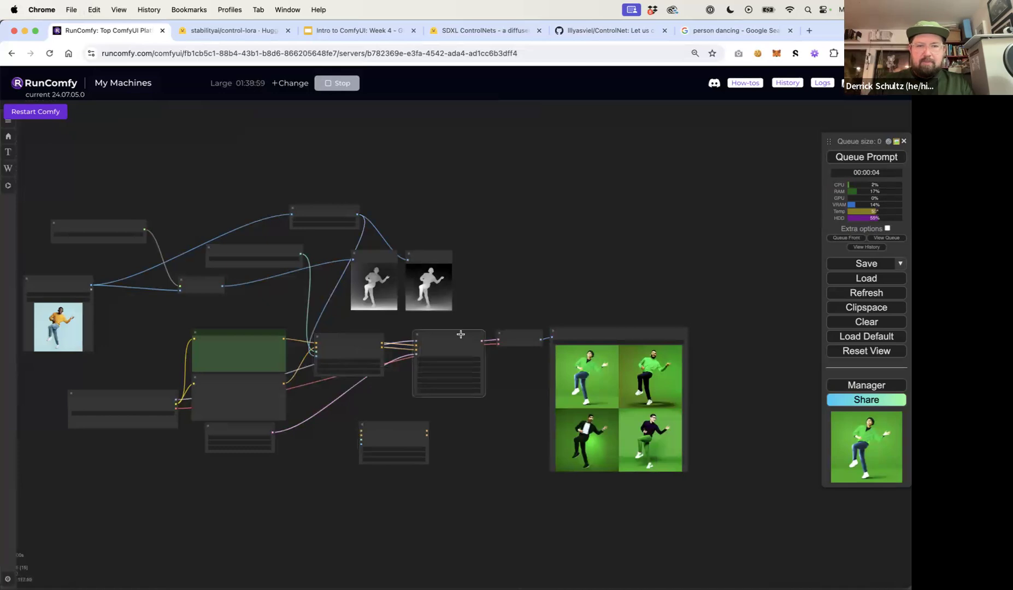
{"action": "left_click", "coordinate": [534, 333], "text": "shift"}
{"action": "left_click", "coordinate": [588, 332], "text": "shift"}
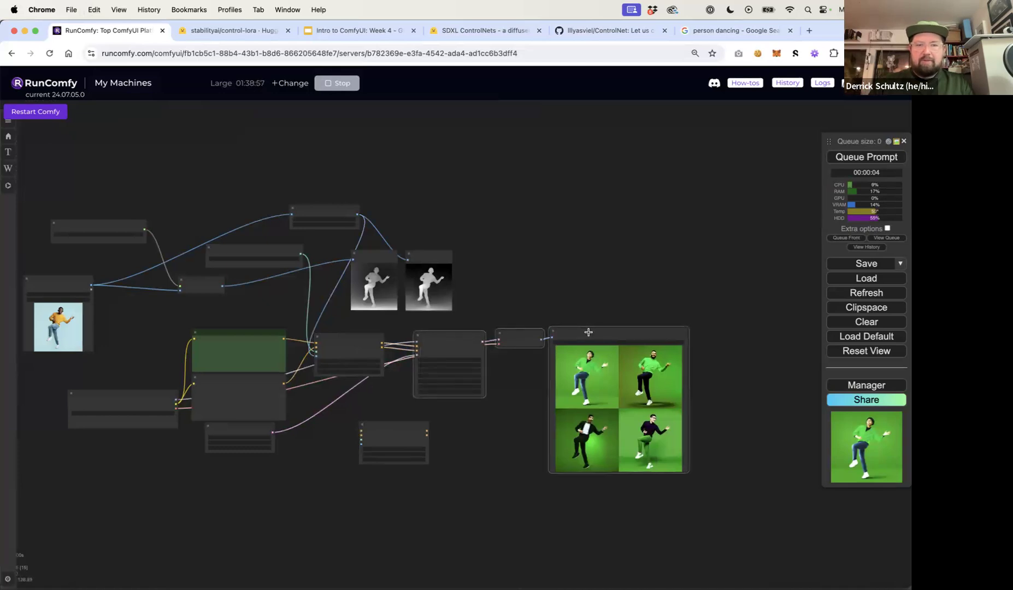
{"action": "left_click_drag", "start_coordinate": [564, 334], "coordinate": [747, 344]}
{"action": "left_click", "coordinate": [396, 431]}
{"action": "left_click_drag", "start_coordinate": [396, 431], "coordinate": [460, 327]}
{"action": "scroll", "coordinate": [448, 348], "scroll_direction": "up", "scroll_amount": 6}
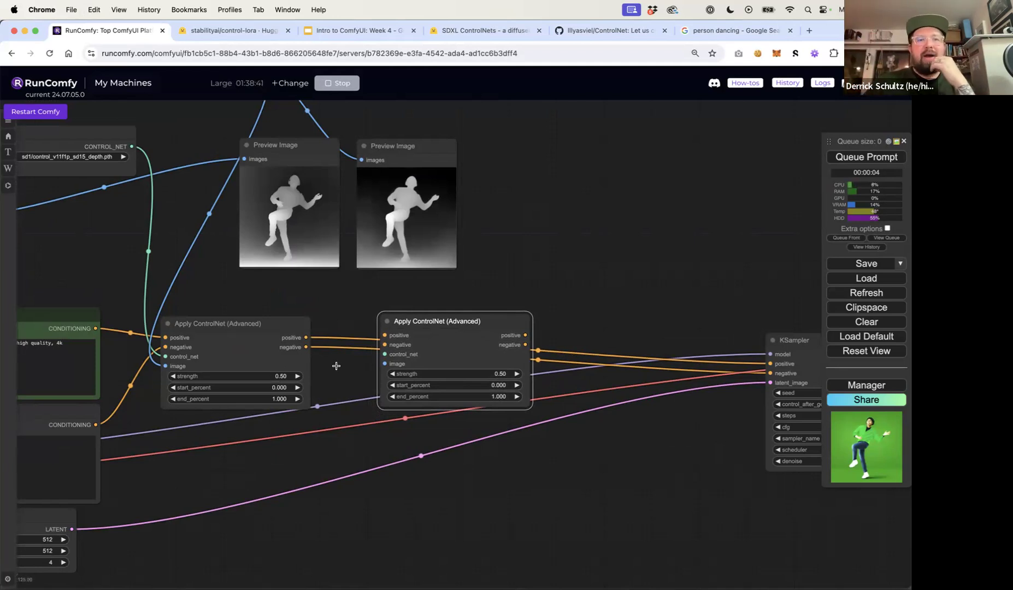
{"action": "scroll", "coordinate": [502, 262], "scroll_direction": "down", "scroll_amount": 5}
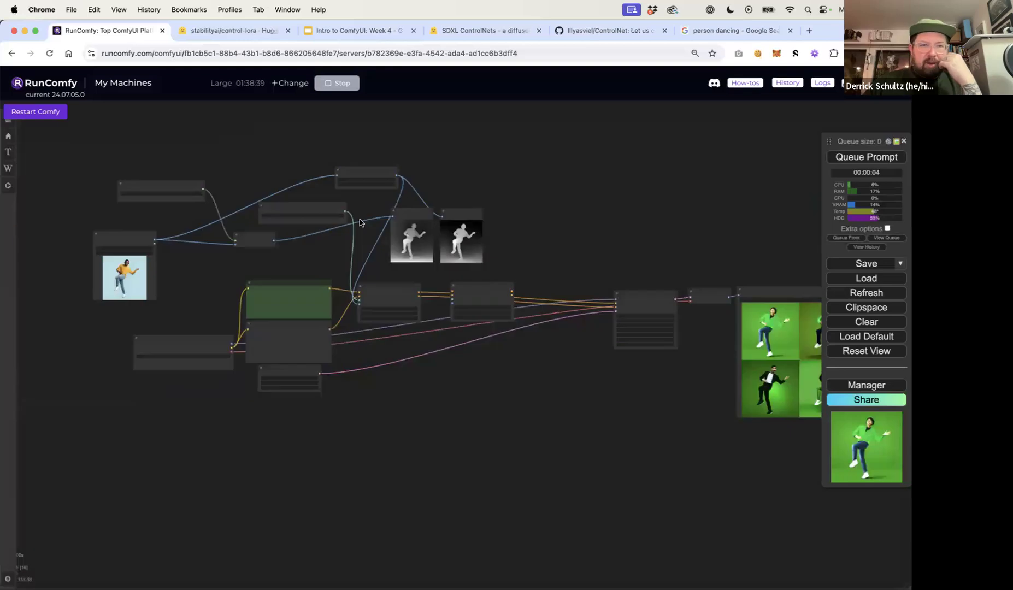
{"action": "scroll", "coordinate": [359, 219], "scroll_direction": "up", "scroll_amount": 4}
{"action": "left_click_drag", "start_coordinate": [176, 265], "coordinate": [359, 402]}
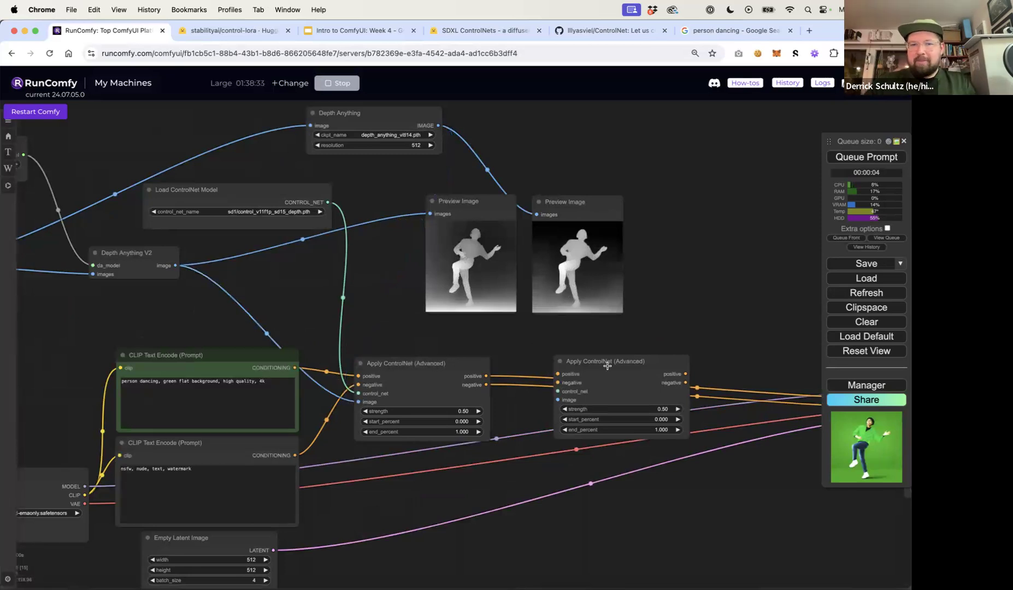
{"action": "left_click", "coordinate": [606, 366]}
{"action": "key", "text": "Delete"}
Save the workflow as depth-controlnet-workflow.json on the Desktop
{"action": "left_click", "coordinate": [848, 264]}
{"action": "key", "text": "Left"}
{"action": "type", "text": "depth-"}
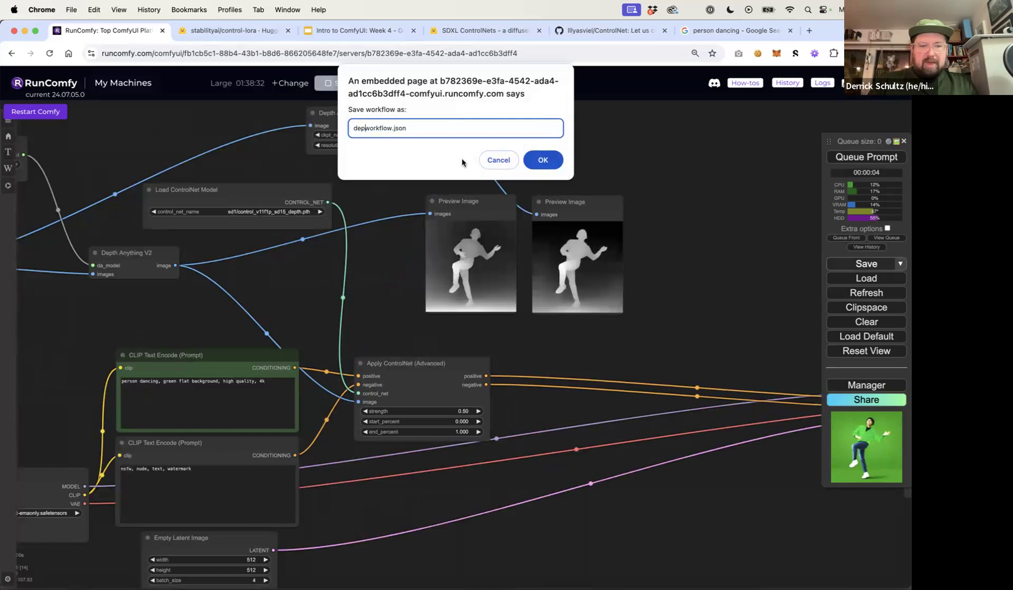
{"action": "type", "text": "co"}
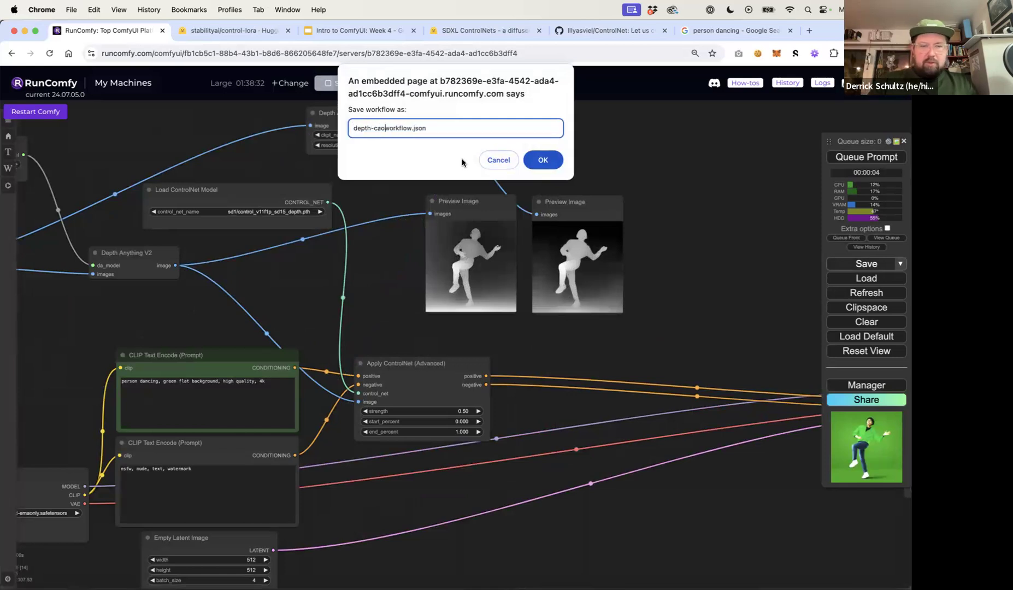
{"action": "type", "text": "ntrolne"}
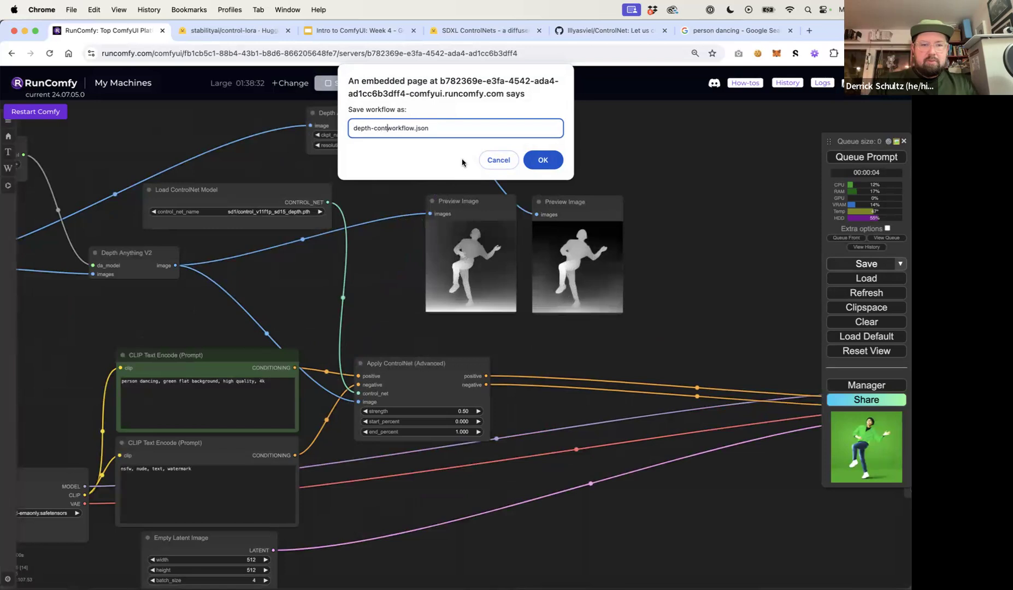
{"action": "type", "text": "t-"}
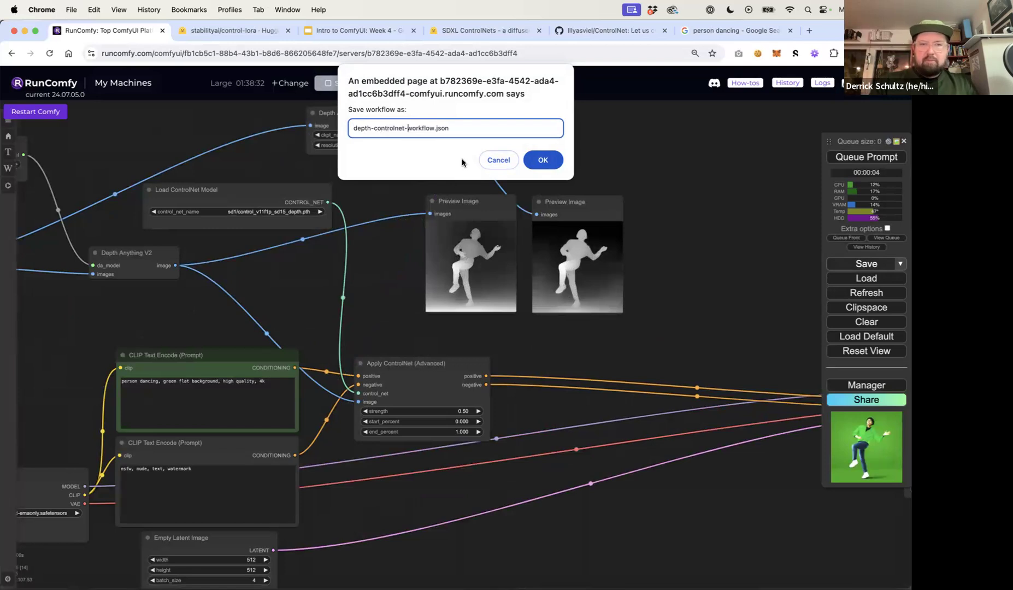
{"action": "left_click", "coordinate": [551, 159]}
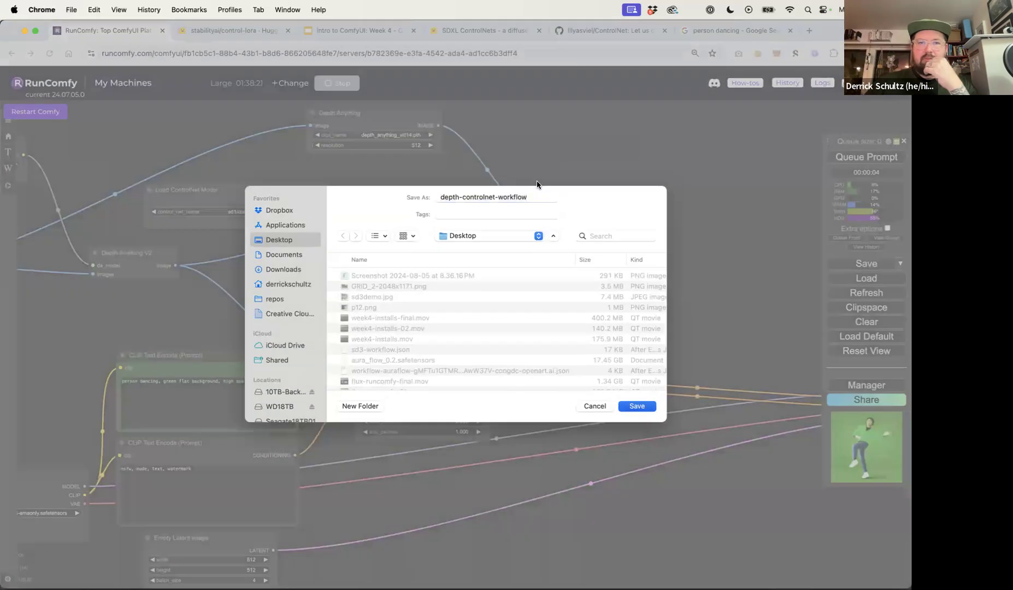
{"action": "key", "text": "Return"}
Duplicate the Apply ControlNet (Advanced) node and place the copy to the right of the original
{"action": "left_click", "coordinate": [409, 385]}
{"action": "key", "text": "super+c"}
{"action": "key", "text": "super+v"}
{"action": "left_click_drag", "start_coordinate": [465, 383], "coordinate": [613, 369]}
{"action": "left_click_drag", "start_coordinate": [390, 203], "coordinate": [425, 211]}
Delete the Depth Anything V1 node and its Preview Image node
{"action": "left_click", "coordinate": [404, 146]}
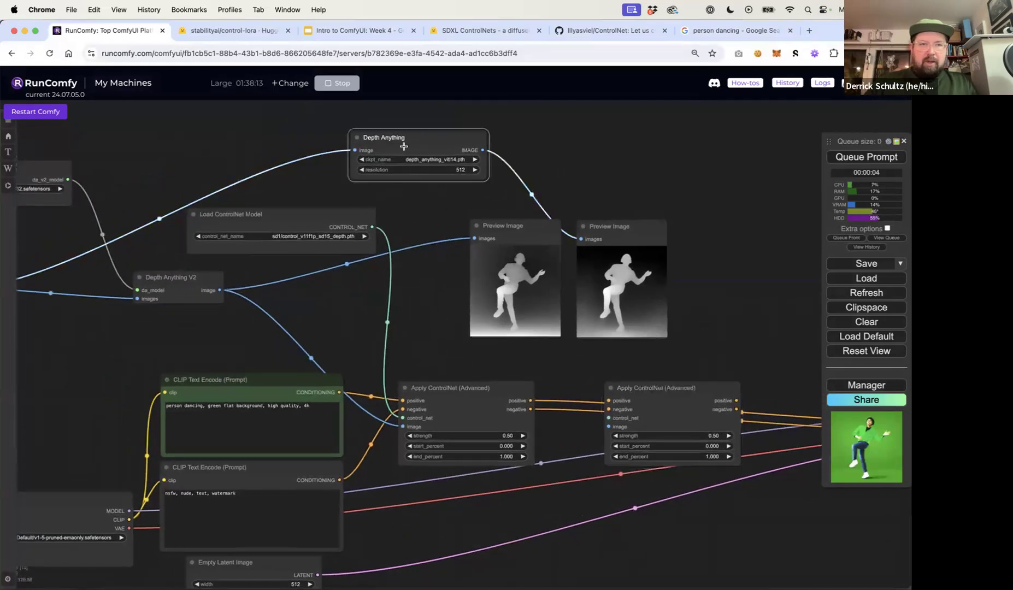
{"action": "key", "text": "Delete"}
{"action": "left_click", "coordinate": [617, 235]}
{"action": "key", "text": "Delete"}
Duplicate the Load ControlNet Model node and set the copy's model to sd1/control_v11p_sd15_openpose.pth
{"action": "mouse_move", "coordinate": [396, 206]}
{"action": "left_mouse_down"}
{"action": "mouse_move", "coordinate": [487, 203]}
{"action": "mouse_move", "coordinate": [543, 219]}
{"action": "mouse_move", "coordinate": [395, 216]}
{"action": "left_mouse_up"}
{"action": "left_click", "coordinate": [312, 223]}
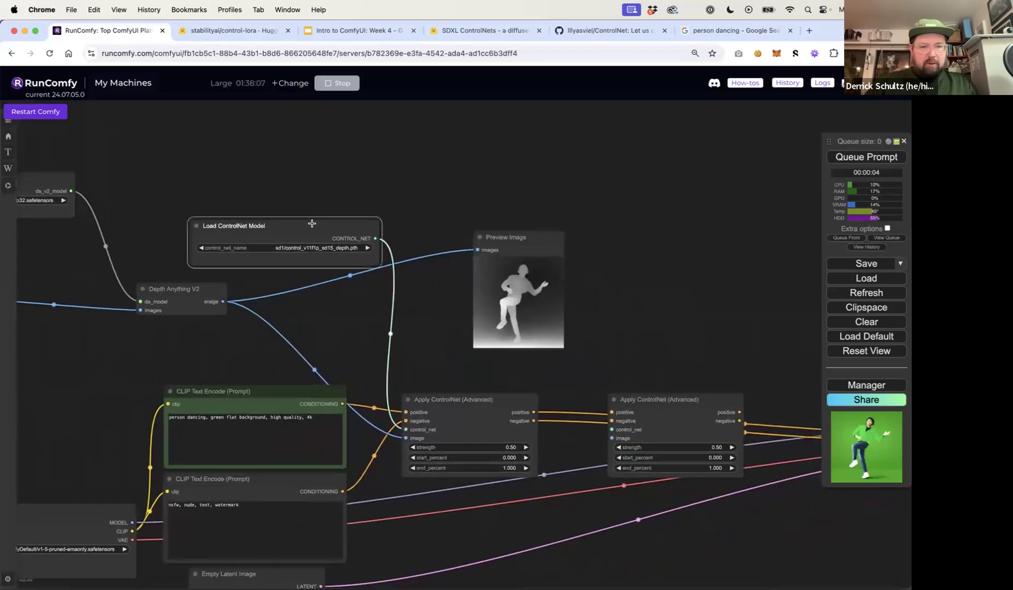
{"action": "key", "text": "ctrl+c"}
{"action": "key", "text": "ctrl+v"}
{"action": "left_click_drag", "start_coordinate": [390, 221], "coordinate": [672, 250]}
{"action": "left_click_drag", "start_coordinate": [518, 241], "coordinate": [34, 349]}
{"action": "left_click_drag", "start_coordinate": [643, 244], "coordinate": [482, 229]}
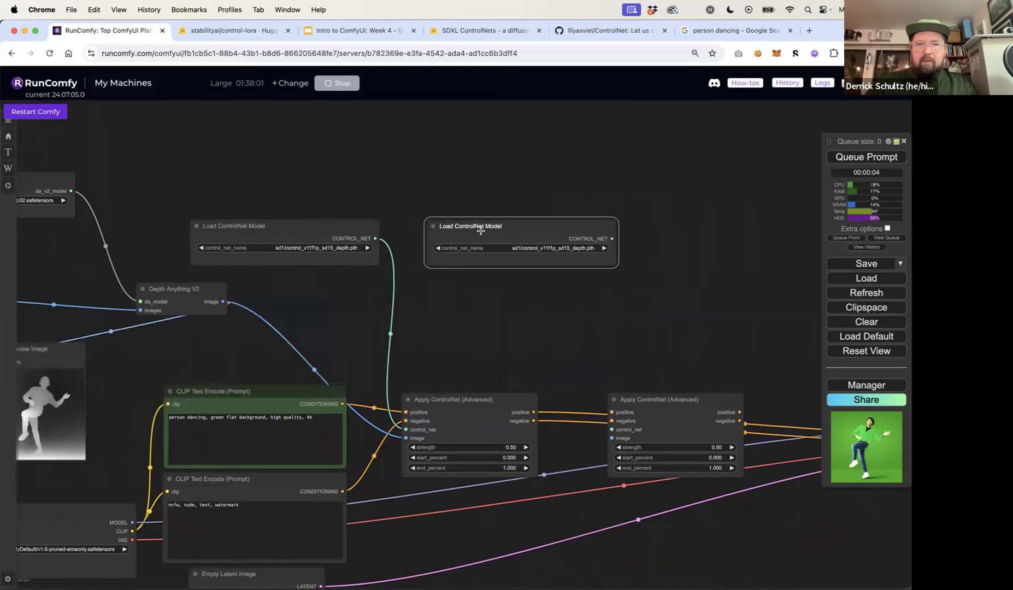
{"action": "left_click", "coordinate": [549, 247]}
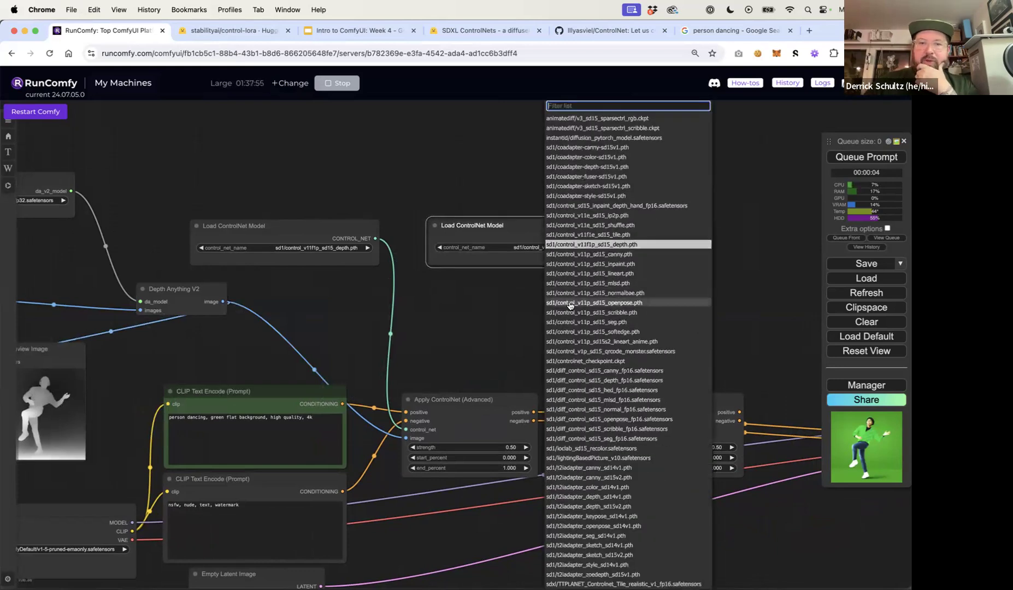
{"action": "left_click", "coordinate": [618, 304]}
{"action": "left_click_drag", "start_coordinate": [546, 235], "coordinate": [558, 231]}
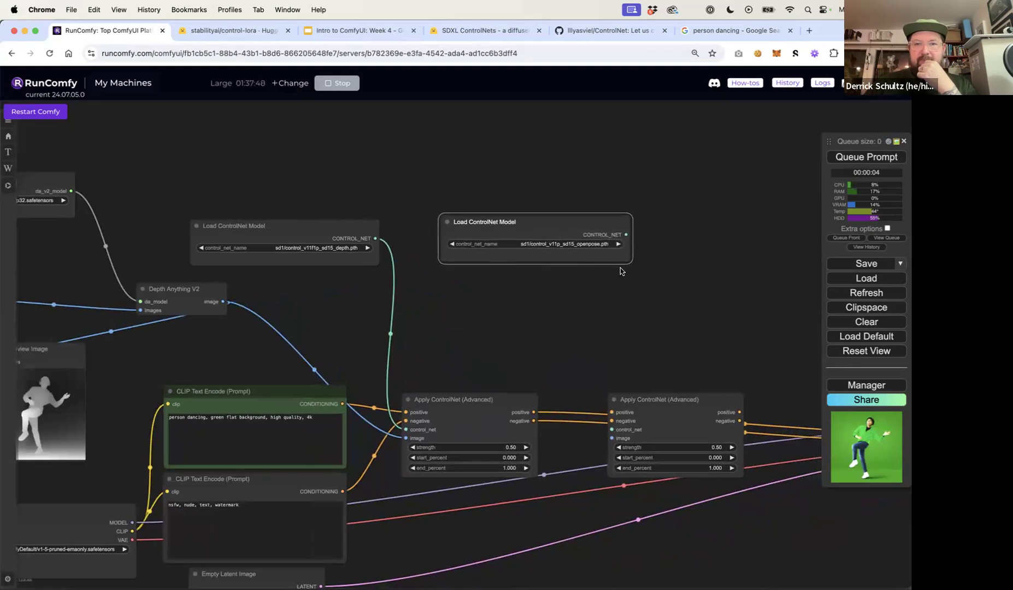
Chain the first Apply ControlNet's positive and negative outputs into the second, and the second's outputs into the KSampler
{"action": "left_click_drag", "start_coordinate": [533, 413], "coordinate": [615, 412]}
{"action": "left_click_drag", "start_coordinate": [535, 422], "coordinate": [615, 419]}
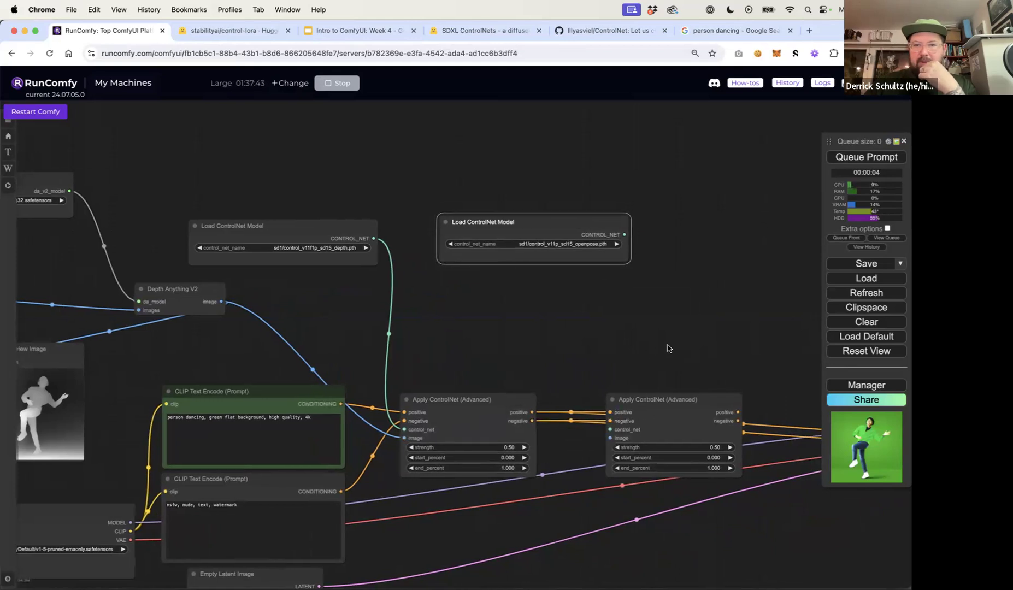
{"action": "left_click_drag", "start_coordinate": [666, 348], "coordinate": [431, 340]}
{"action": "left_click_drag", "start_coordinate": [486, 402], "coordinate": [711, 427]}
{"action": "left_click_drag", "start_coordinate": [495, 412], "coordinate": [711, 435]}
{"action": "left_click_drag", "start_coordinate": [508, 367], "coordinate": [668, 354]}
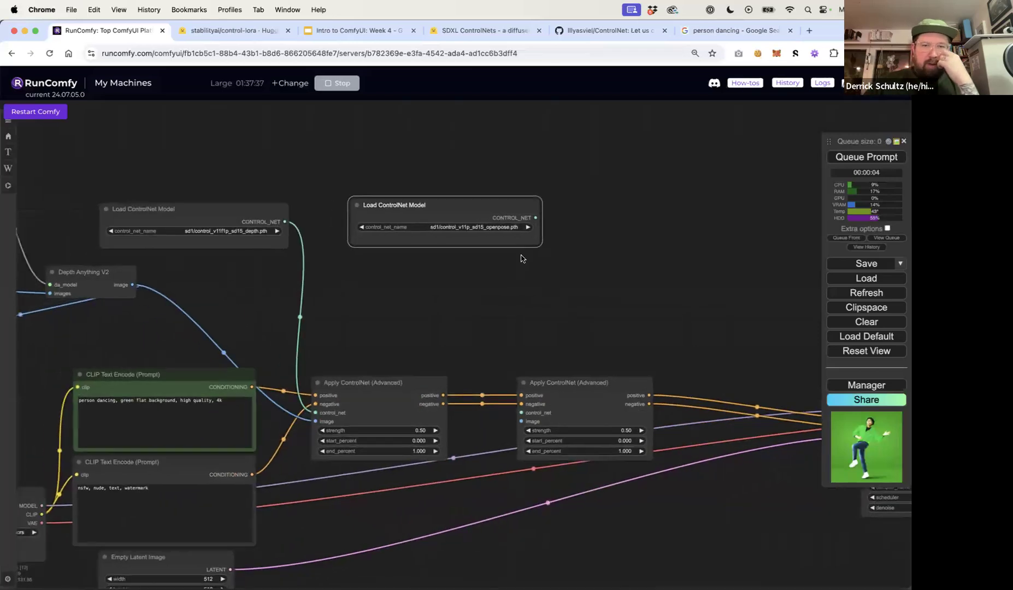
Connect the OpenPose ControlNet loader to the second Apply ControlNet's control_net input
{"action": "left_click_drag", "start_coordinate": [536, 218], "coordinate": [521, 411]}
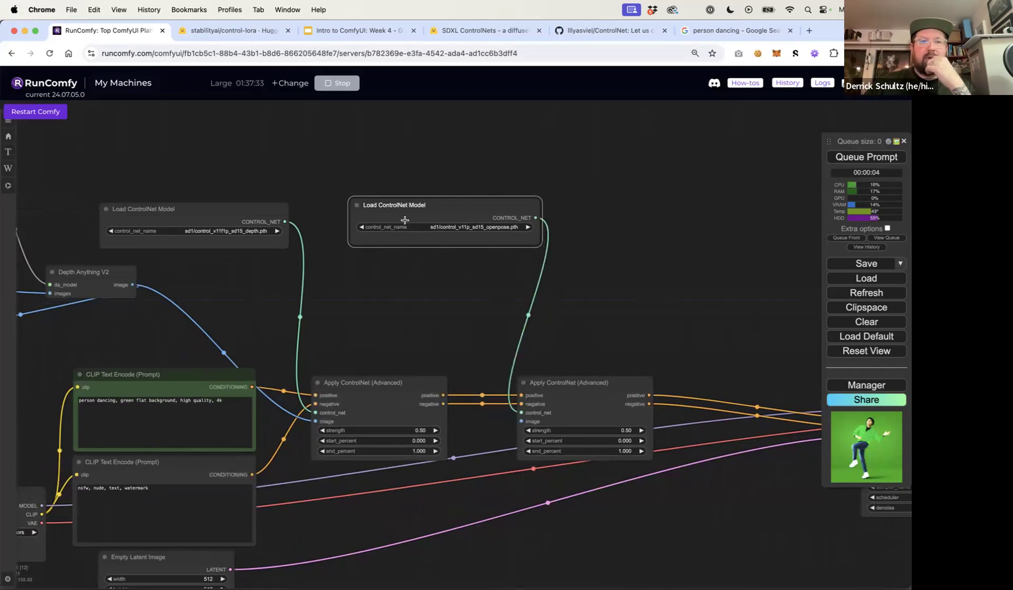
{"action": "left_click_drag", "start_coordinate": [404, 207], "coordinate": [428, 196]}
{"action": "left_click_drag", "start_coordinate": [375, 298], "coordinate": [623, 267]}
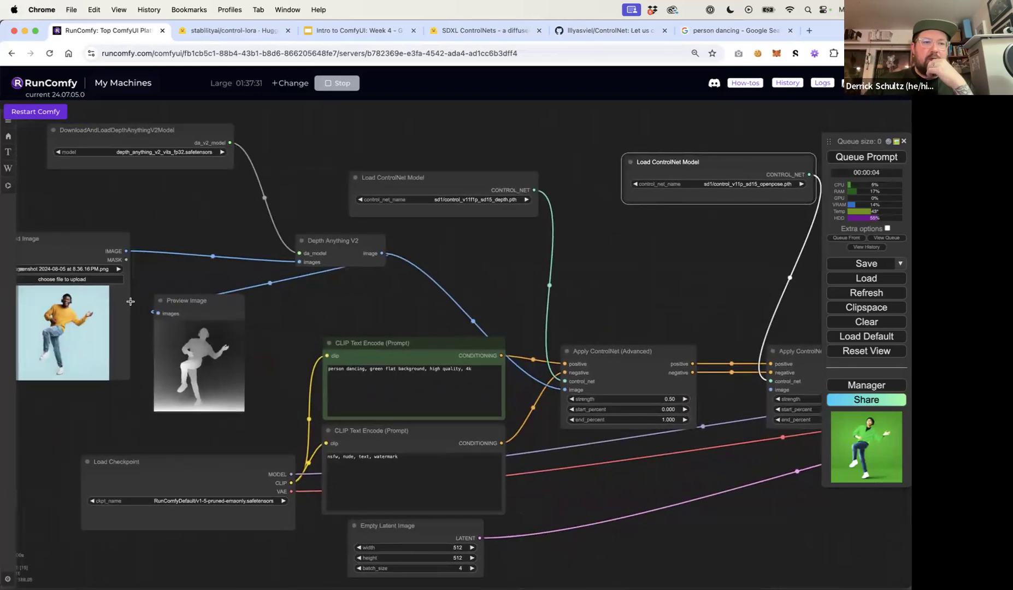
{"action": "scroll", "coordinate": [109, 285], "scroll_direction": "down", "scroll_amount": 4}
{"action": "left_click_drag", "start_coordinate": [83, 262], "coordinate": [83, 243]}
Add an OpenPose Pose preprocessor node above the second Apply ControlNet node
{"action": "double_click", "coordinate": [432, 280]}
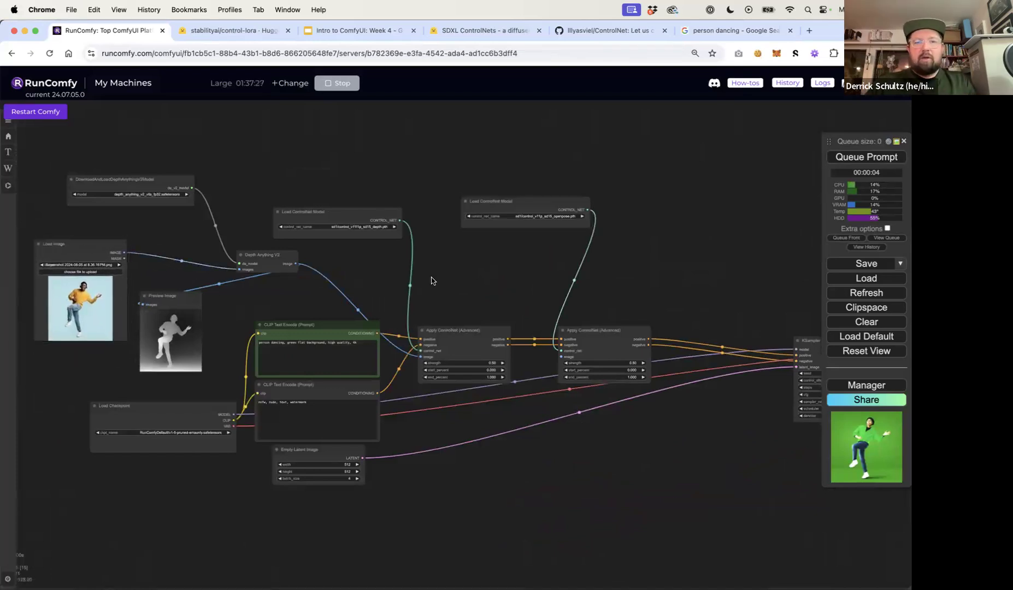
{"action": "type", "text": "pose"}
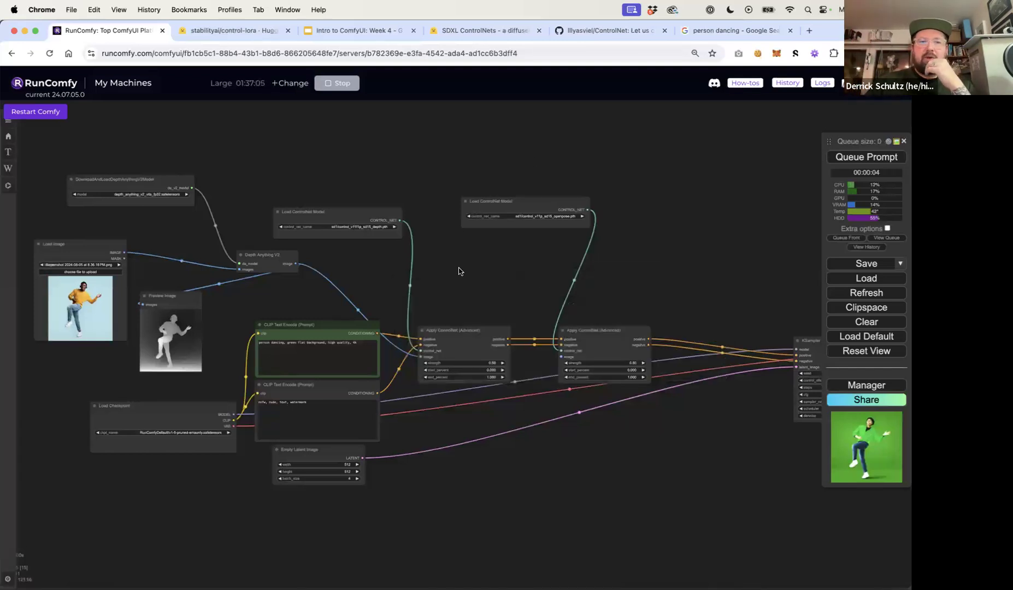
{"action": "double_click", "coordinate": [457, 281]}
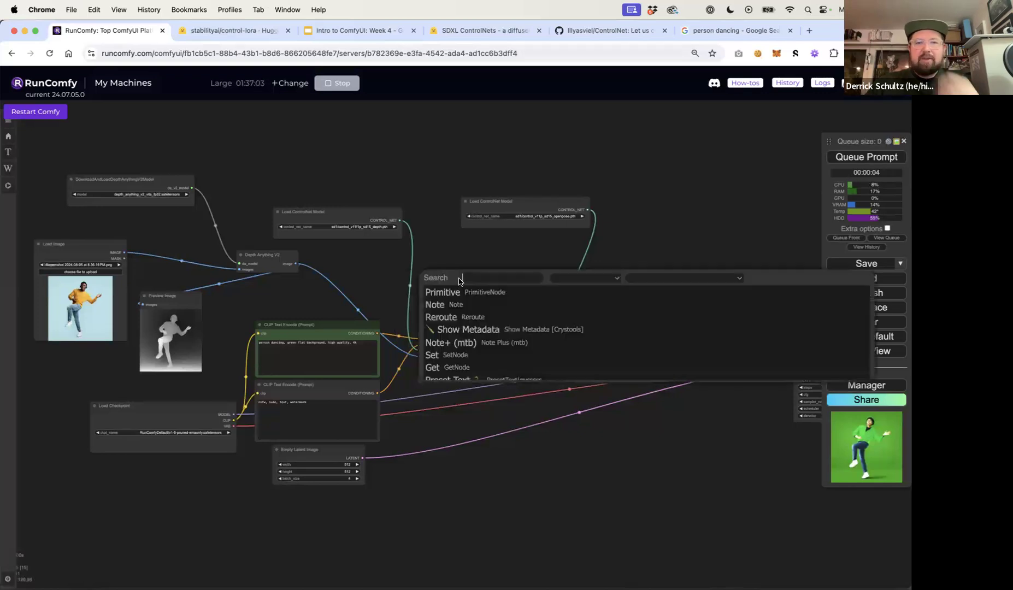
{"action": "type", "text": "open"}
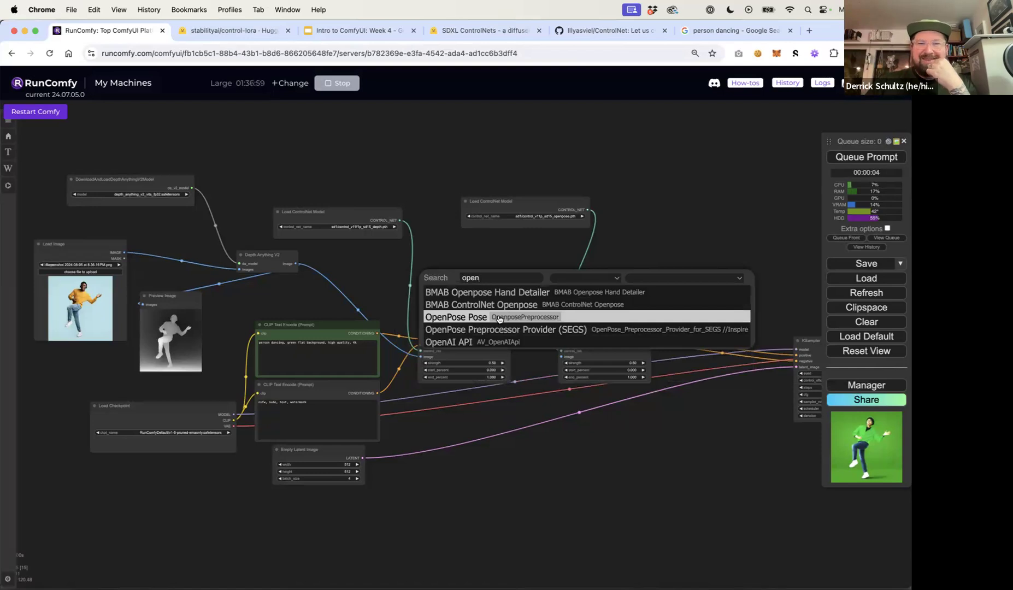
{"action": "left_click", "coordinate": [486, 317]}
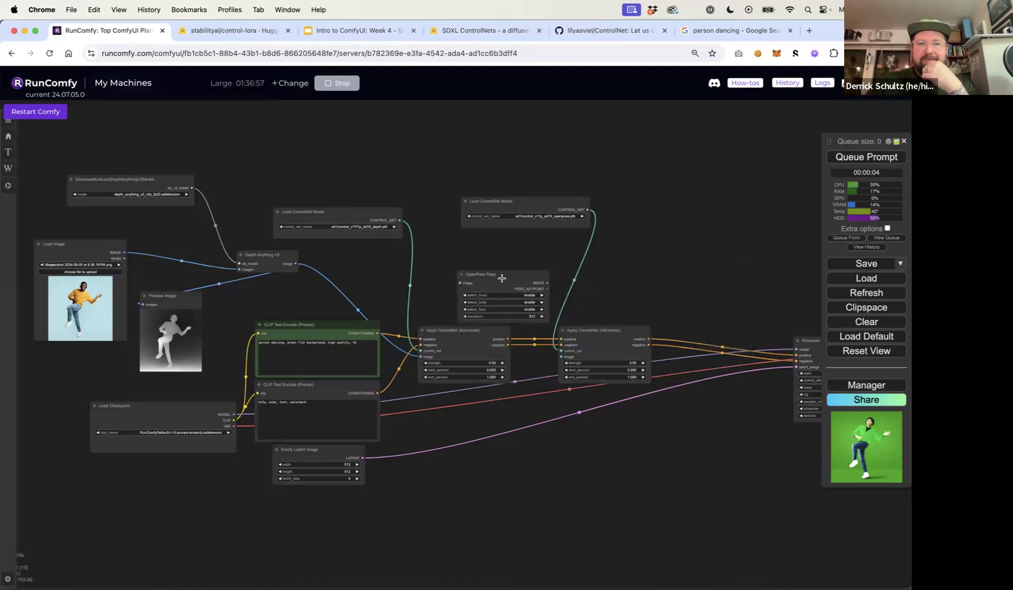
{"action": "left_click_drag", "start_coordinate": [500, 273], "coordinate": [494, 257]}
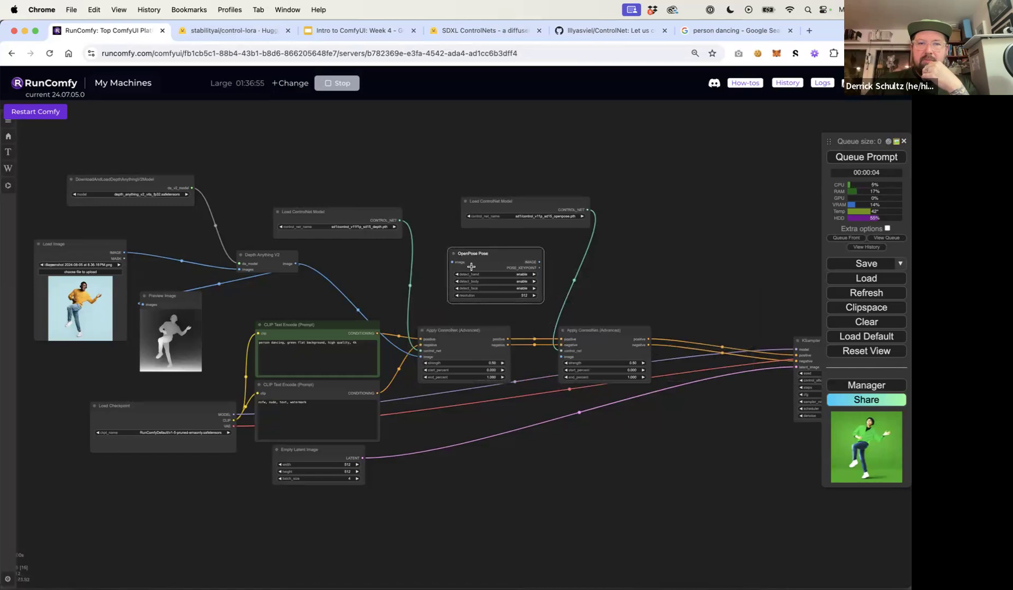
Connect the Load Image output to the OpenPose Pose input and its IMAGE output to the second Apply ControlNet image input
{"action": "scroll", "coordinate": [471, 266], "scroll_direction": "up", "scroll_amount": 10}
{"action": "scroll", "coordinate": [471, 267], "scroll_direction": "down", "scroll_amount": 6}
{"action": "scroll", "coordinate": [471, 266], "scroll_direction": "down", "scroll_amount": 4}
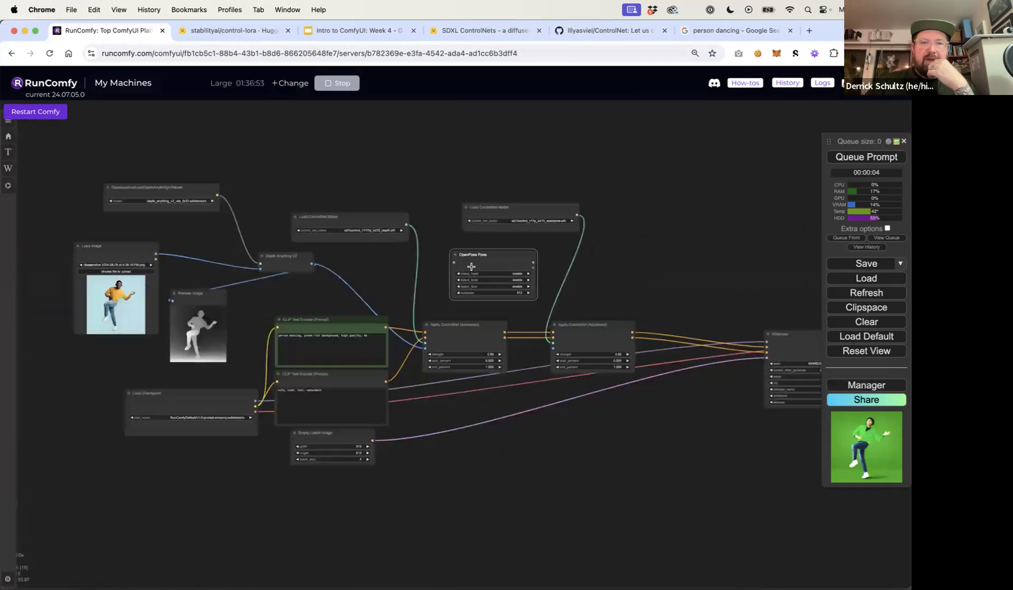
{"action": "left_click_drag", "start_coordinate": [156, 256], "coordinate": [453, 262]}
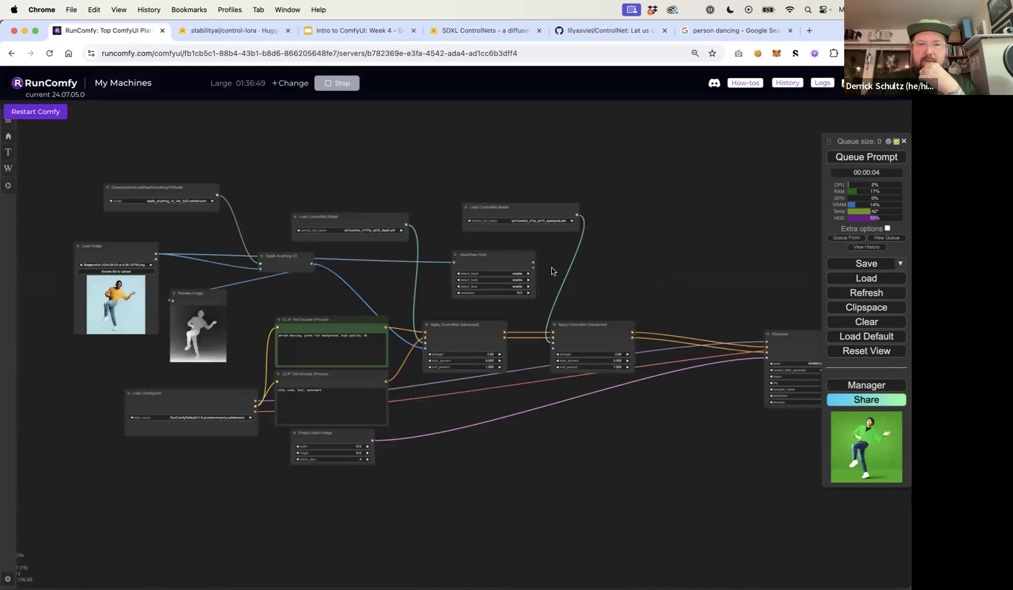
{"action": "scroll", "coordinate": [553, 269], "scroll_direction": "up", "scroll_amount": 10}
{"action": "left_click_drag", "start_coordinate": [479, 244], "coordinate": [555, 571]}
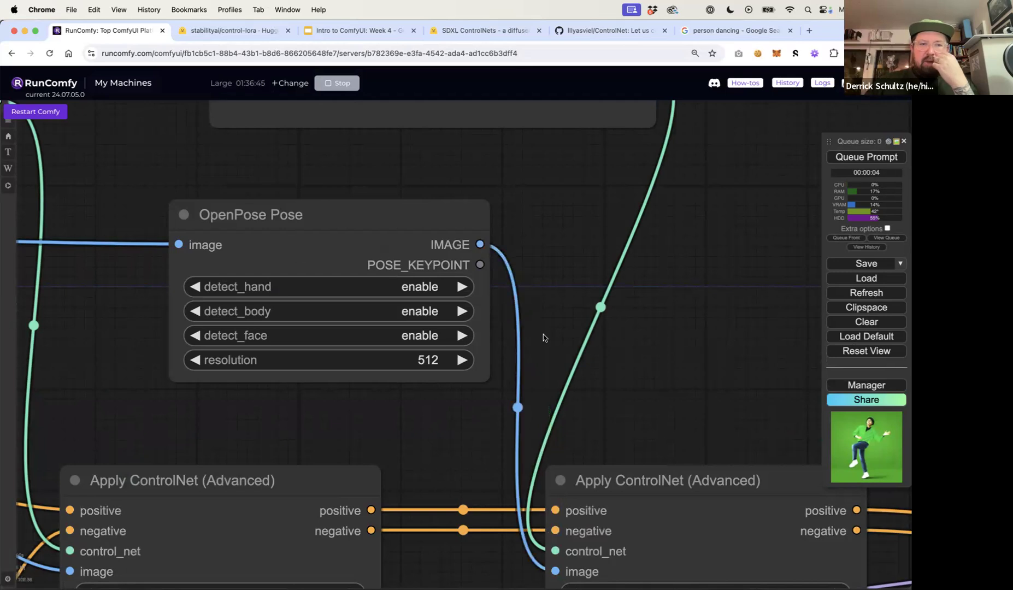
Examine the rewired ControlNet chain and the saved images
{"action": "scroll", "coordinate": [542, 337], "scroll_direction": "down", "scroll_amount": 4}
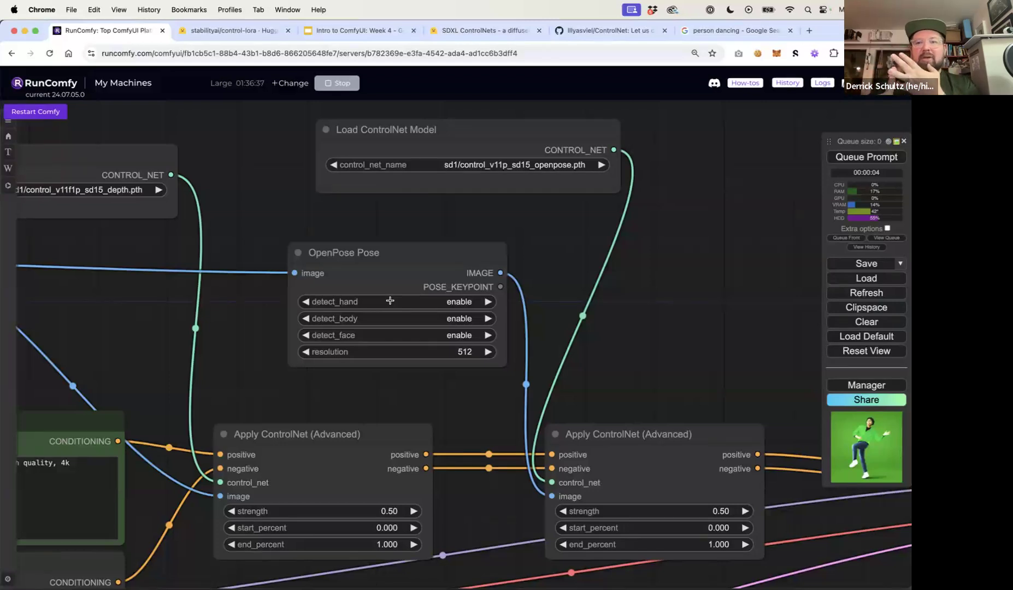
{"action": "scroll", "coordinate": [707, 350], "scroll_direction": "down", "scroll_amount": 5}
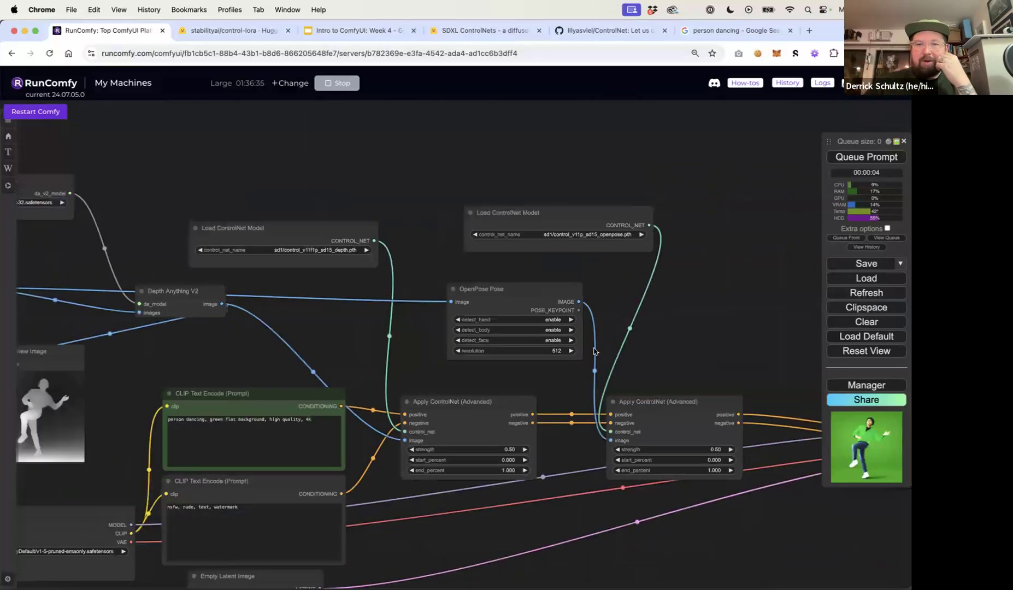
{"action": "scroll", "coordinate": [595, 351], "scroll_direction": "right", "scroll_amount": 15}
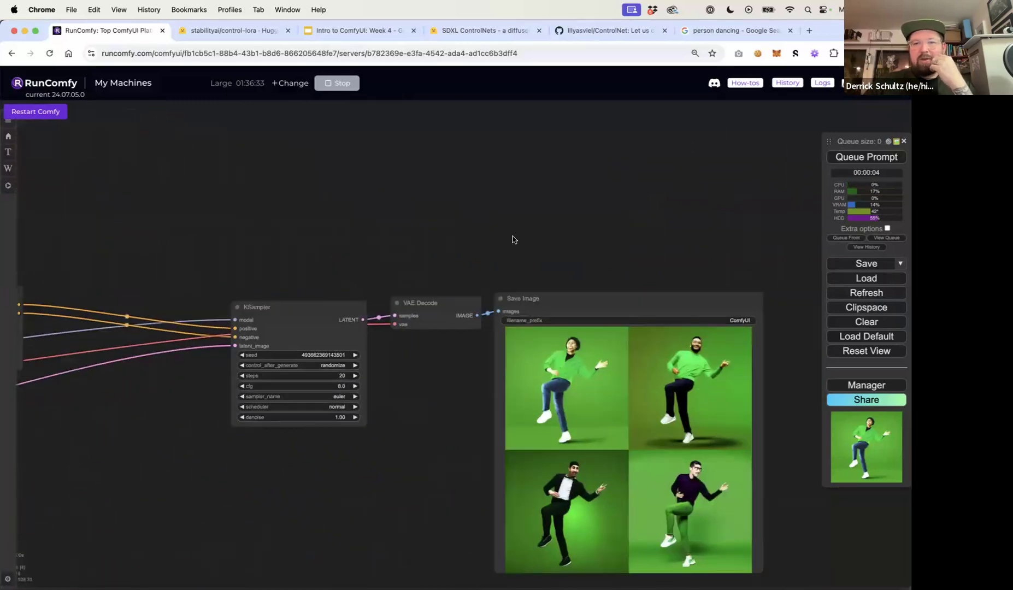
{"action": "scroll", "coordinate": [513, 239], "scroll_direction": "right", "scroll_amount": 5}
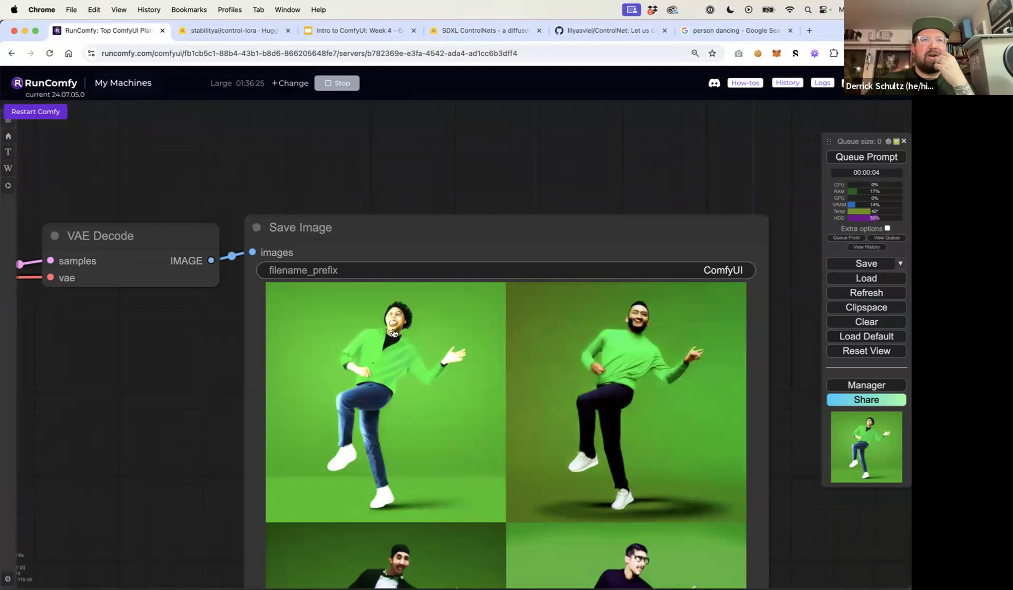
Add a Preview Image node connected to the OpenPose Pose IMAGE output
{"action": "scroll", "coordinate": [393, 332], "scroll_direction": "down", "scroll_amount": 5}
{"action": "left_click_drag", "start_coordinate": [342, 226], "coordinate": [615, 248]}
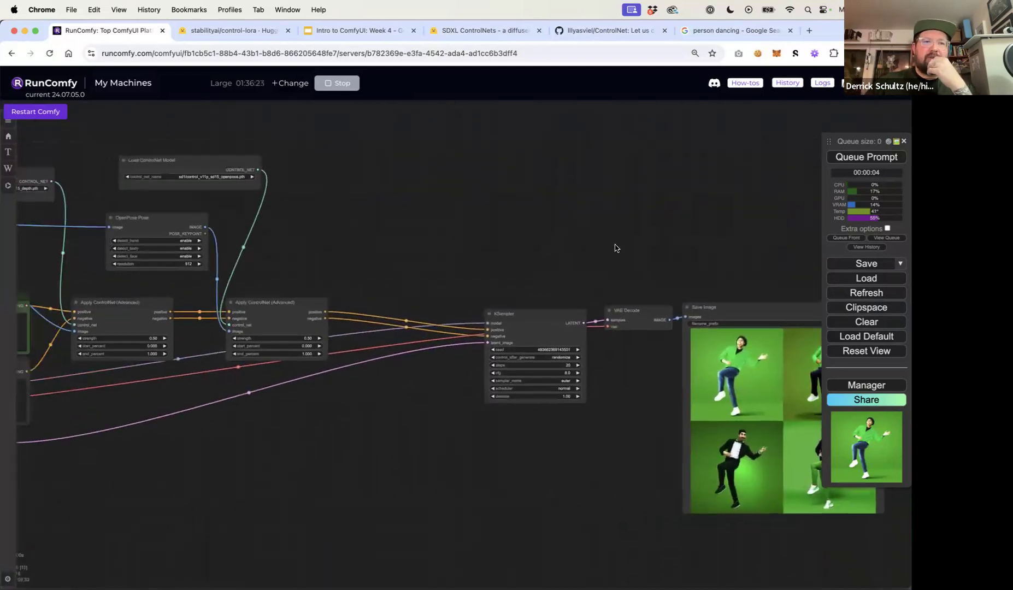
{"action": "left_click_drag", "start_coordinate": [226, 229], "coordinate": [222, 229]}
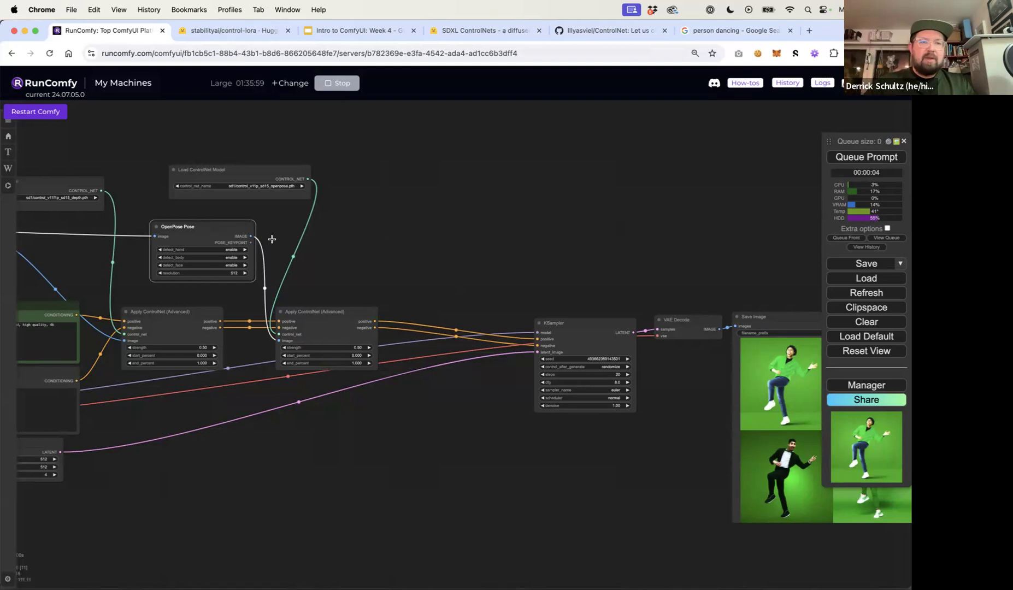
{"action": "left_click_drag", "start_coordinate": [250, 236], "coordinate": [409, 191]}
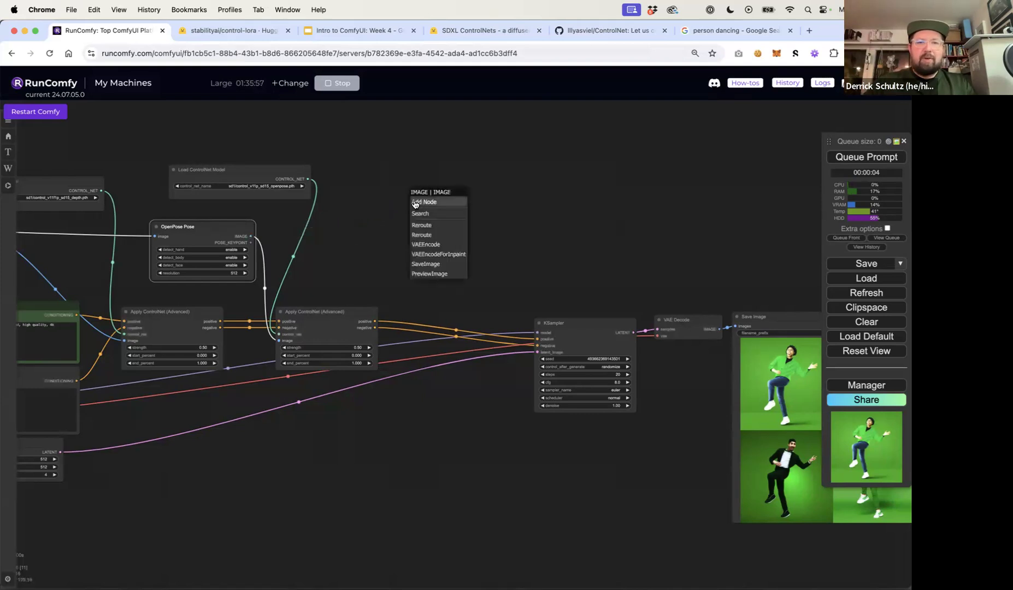
{"action": "left_click_drag", "start_coordinate": [250, 236], "coordinate": [388, 217]}
{"action": "type", "text": "preview"}
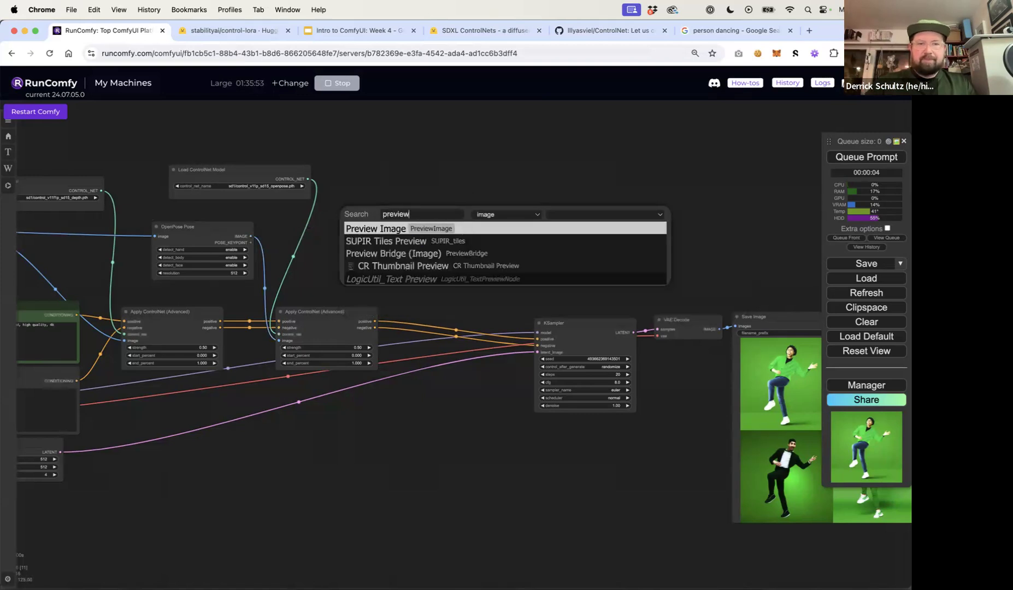
{"action": "left_click", "coordinate": [418, 230]}
Rearrange the OpenPose ControlNet loader, OpenPose Pose and Preview Image nodes into a tidy group
{"action": "left_click_drag", "start_coordinate": [364, 260], "coordinate": [611, 257]}
{"action": "left_click_drag", "start_coordinate": [172, 222], "coordinate": [229, 227]}
{"action": "left_click_drag", "start_coordinate": [230, 179], "coordinate": [205, 171]}
{"action": "left_click_drag", "start_coordinate": [65, 139], "coordinate": [255, 121]}
{"action": "left_click_drag", "start_coordinate": [387, 223], "coordinate": [514, 239]}
{"action": "left_click_drag", "start_coordinate": [557, 206], "coordinate": [618, 208]}
{"action": "left_click_drag", "start_coordinate": [464, 165], "coordinate": [548, 183]}
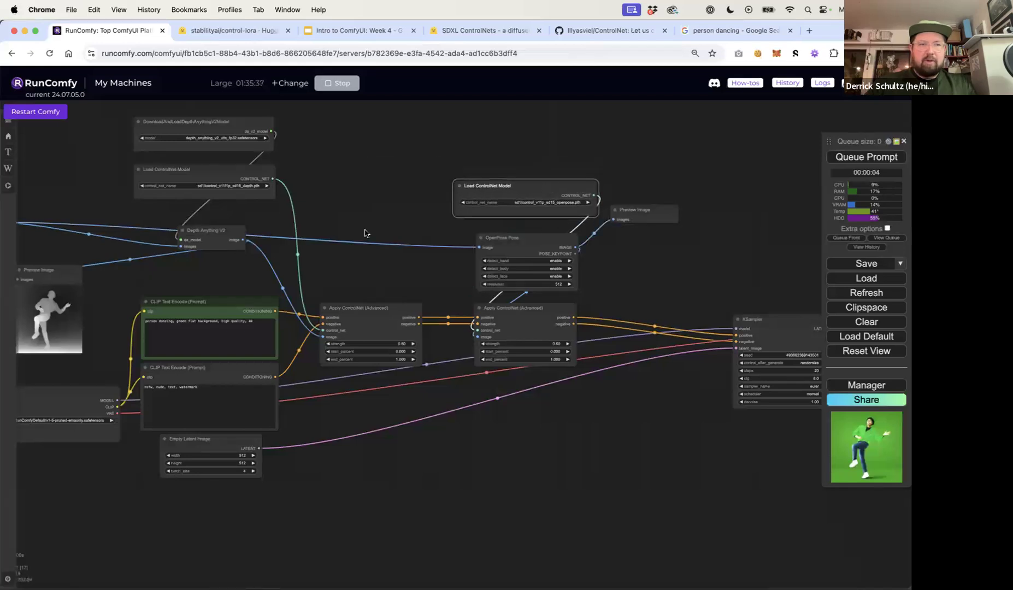
Queue the prompt and inspect the pose skeleton preview and the generated images
{"action": "left_click_drag", "start_coordinate": [364, 233], "coordinate": [332, 197]}
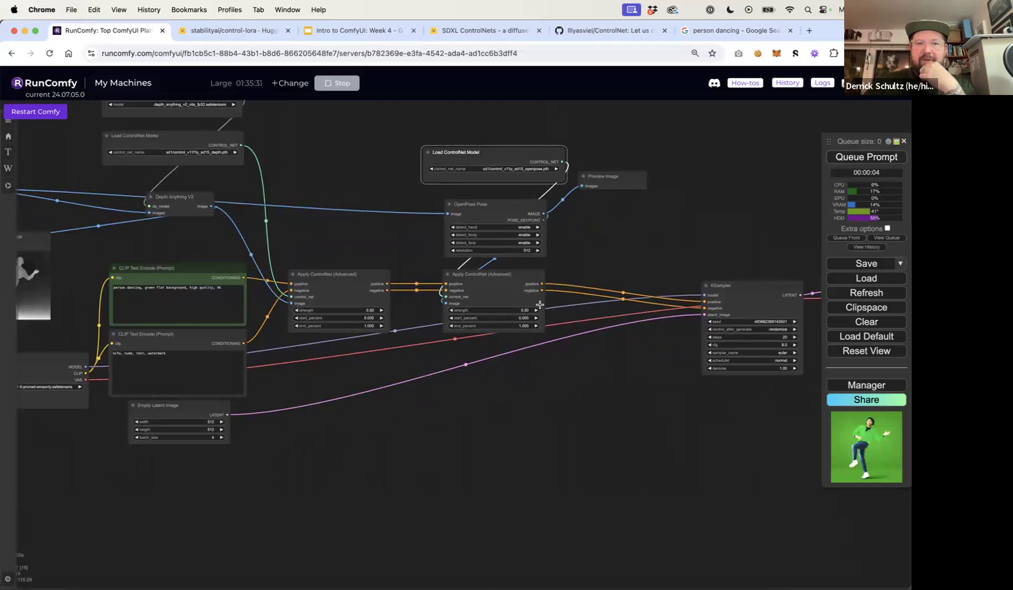
{"action": "left_click", "coordinate": [851, 164]}
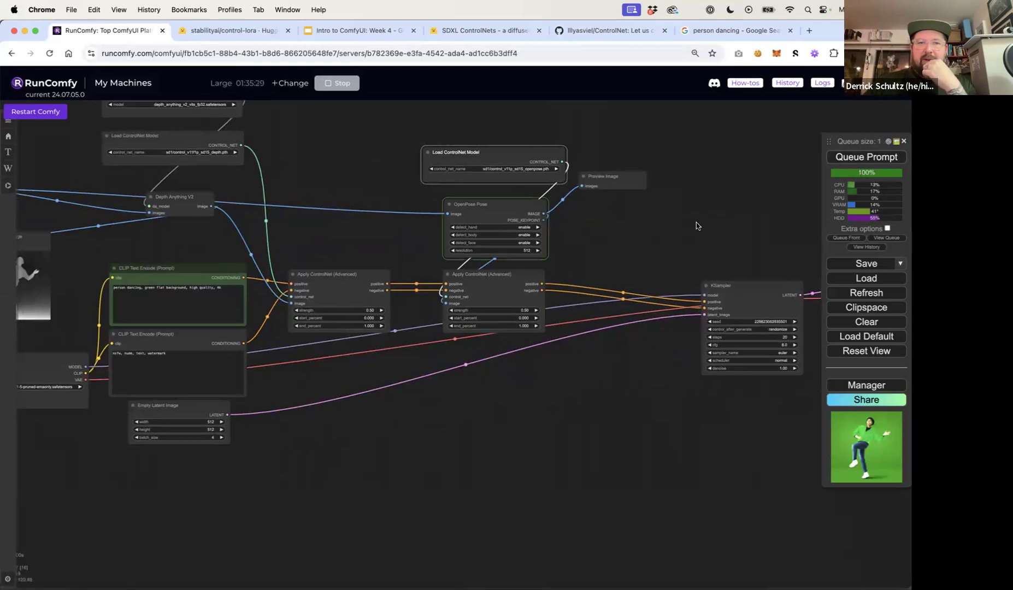
{"action": "left_click_drag", "start_coordinate": [687, 229], "coordinate": [508, 194]}
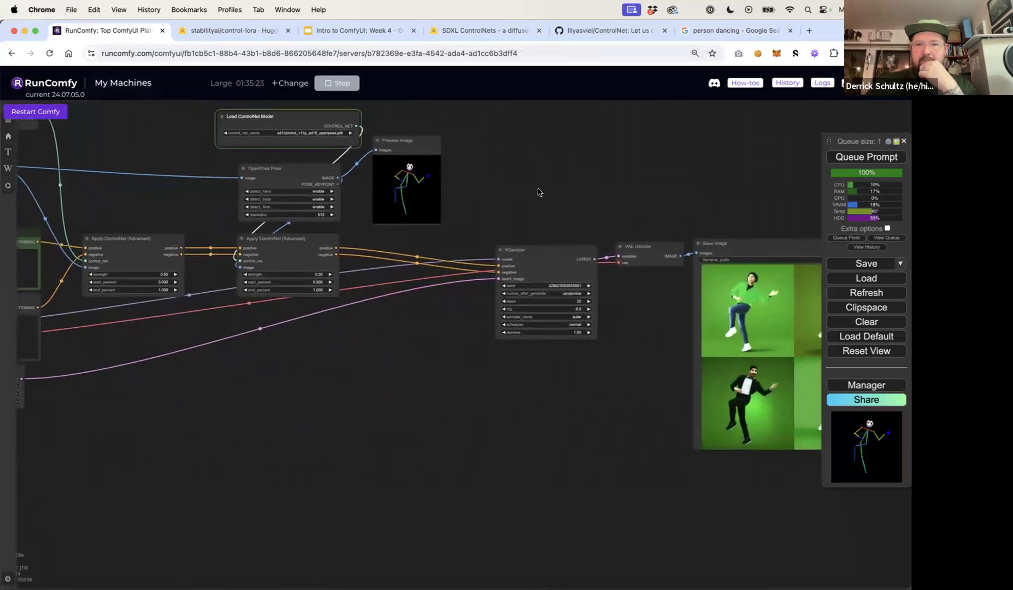
{"action": "left_click_drag", "start_coordinate": [612, 196], "coordinate": [520, 199]}
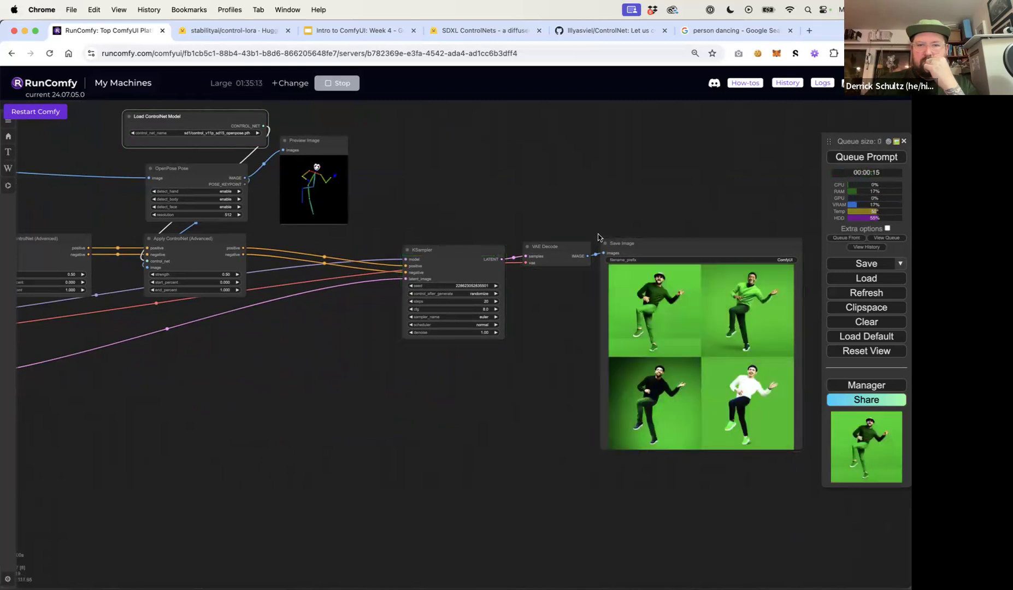
{"action": "scroll", "coordinate": [685, 334], "scroll_direction": "up", "scroll_amount": 15}
{"action": "scroll", "coordinate": [684, 334], "scroll_direction": "down", "scroll_amount": 1}
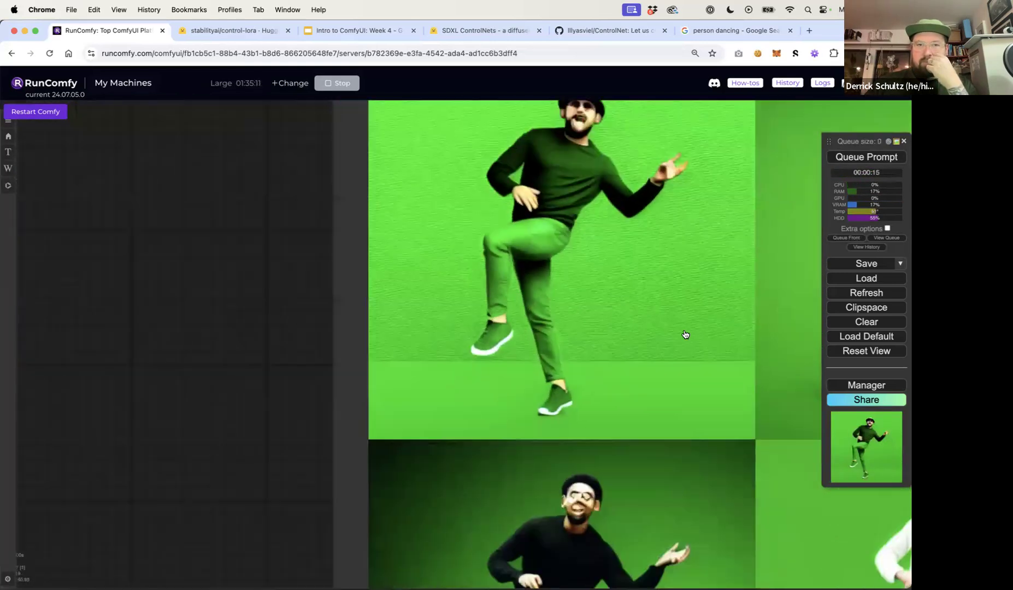
{"action": "scroll", "coordinate": [685, 334], "scroll_direction": "down", "scroll_amount": 6}
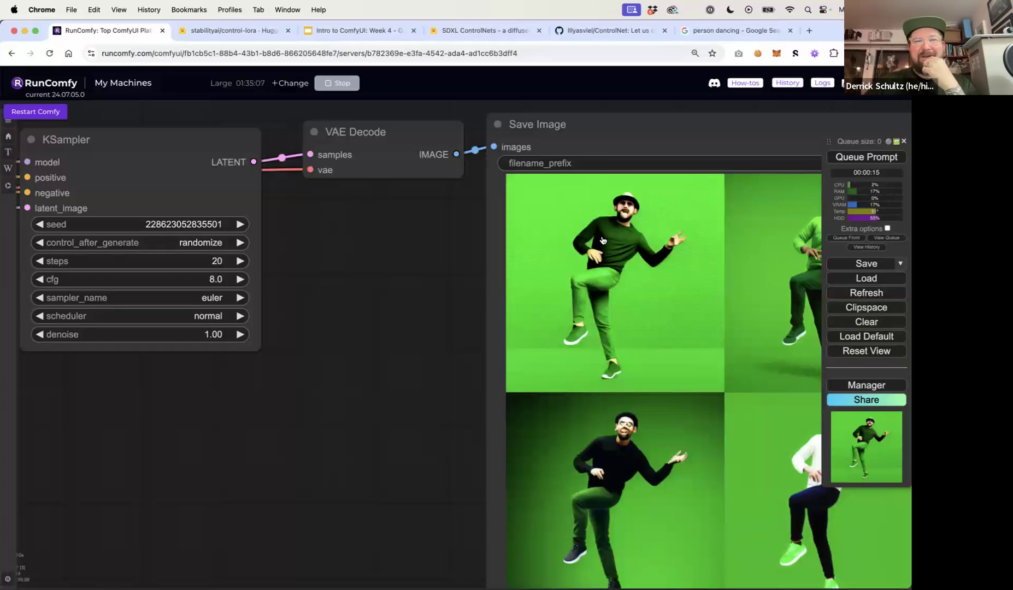
{"action": "left_click_drag", "start_coordinate": [363, 342], "coordinate": [271, 327]}
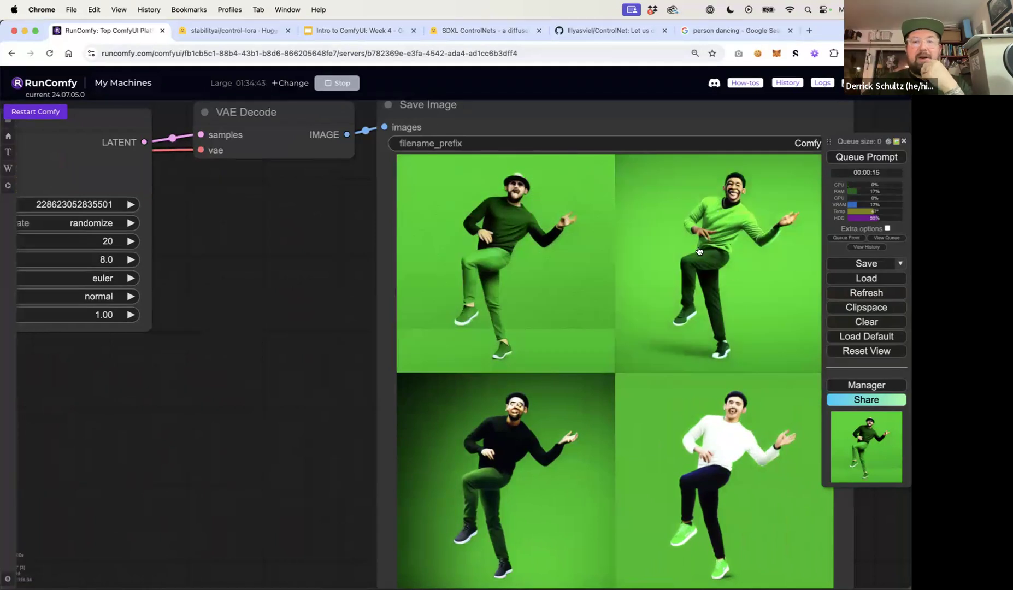
Set the strength of the OpenPose Apply ControlNet node to 1
{"action": "left_click_drag", "start_coordinate": [311, 306], "coordinate": [863, 448]}
{"action": "left_click_drag", "start_coordinate": [336, 474], "coordinate": [391, 482]}
{"action": "scroll", "coordinate": [391, 484], "scroll_direction": "down", "scroll_amount": 2}
{"action": "scroll", "coordinate": [391, 484], "scroll_direction": "down", "scroll_amount": 5}
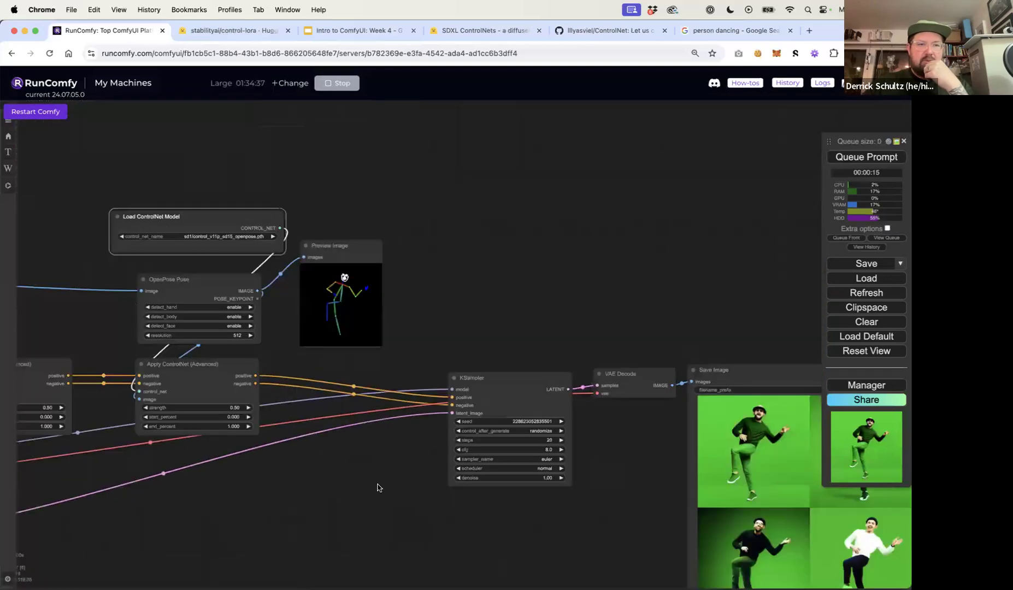
{"action": "left_click_drag", "start_coordinate": [270, 337], "coordinate": [382, 331]}
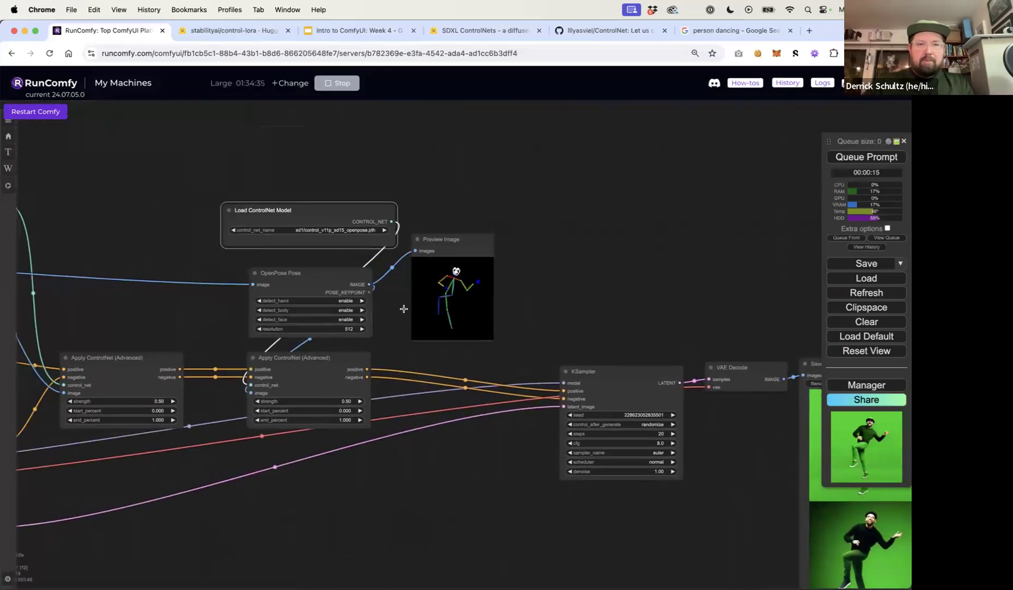
{"action": "left_click", "coordinate": [346, 400]}
{"action": "type", "text": "1"}
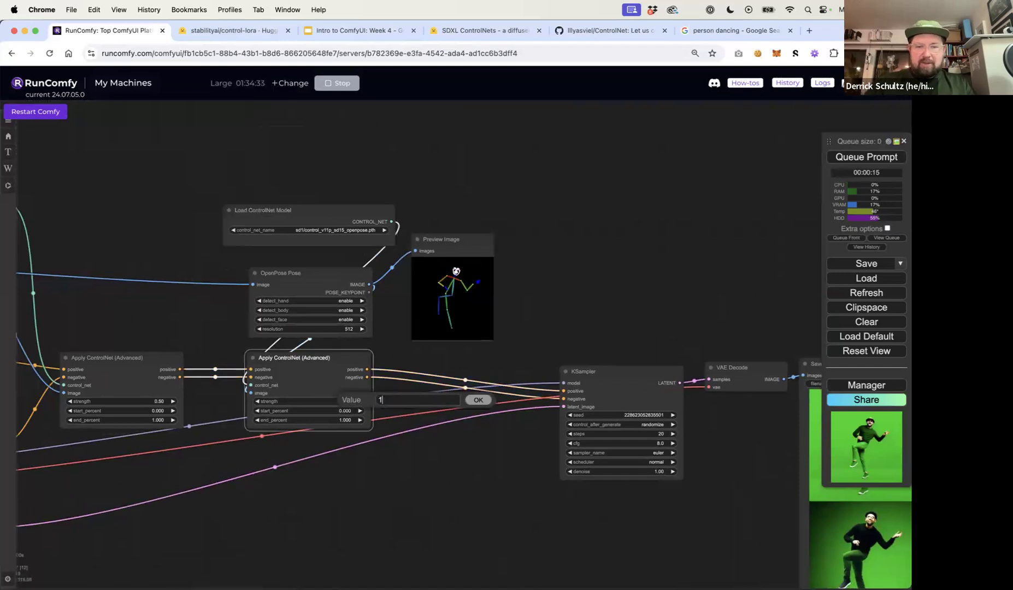
{"action": "left_click", "coordinate": [476, 399]}
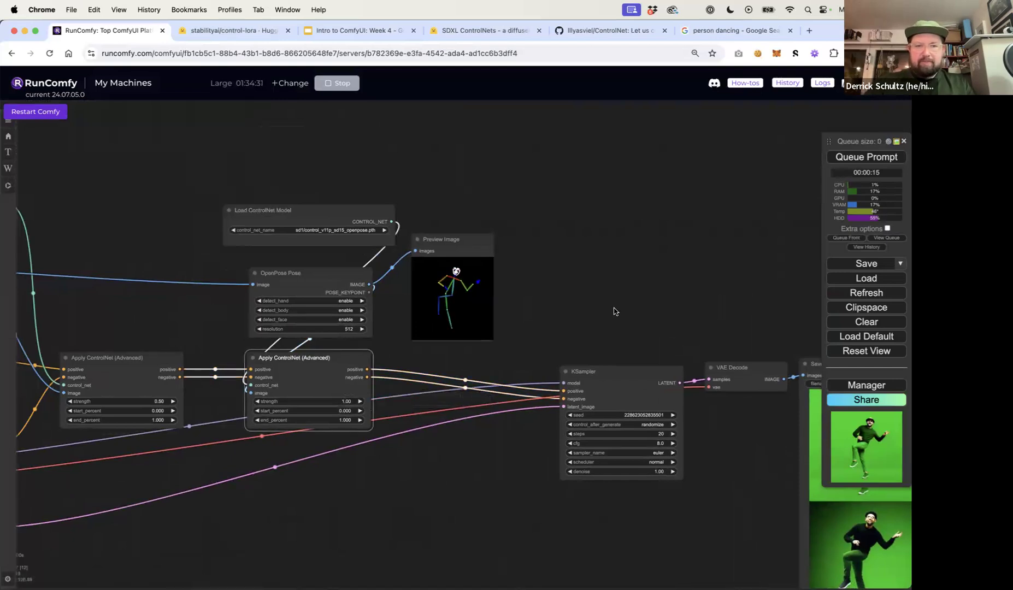
Edit the positive prompt to read "person man dancing, black flat background, high quality, 4k"
{"action": "left_click_drag", "start_coordinate": [614, 310], "coordinate": [662, 292]}
{"action": "left_click_drag", "start_coordinate": [486, 482], "coordinate": [746, 410]}
{"action": "left_click_drag", "start_coordinate": [433, 509], "coordinate": [662, 521]}
{"action": "scroll", "coordinate": [443, 292], "scroll_direction": "up", "scroll_amount": 7}
{"action": "double_click", "coordinate": [417, 302]}
{"action": "type", "text": "black"}
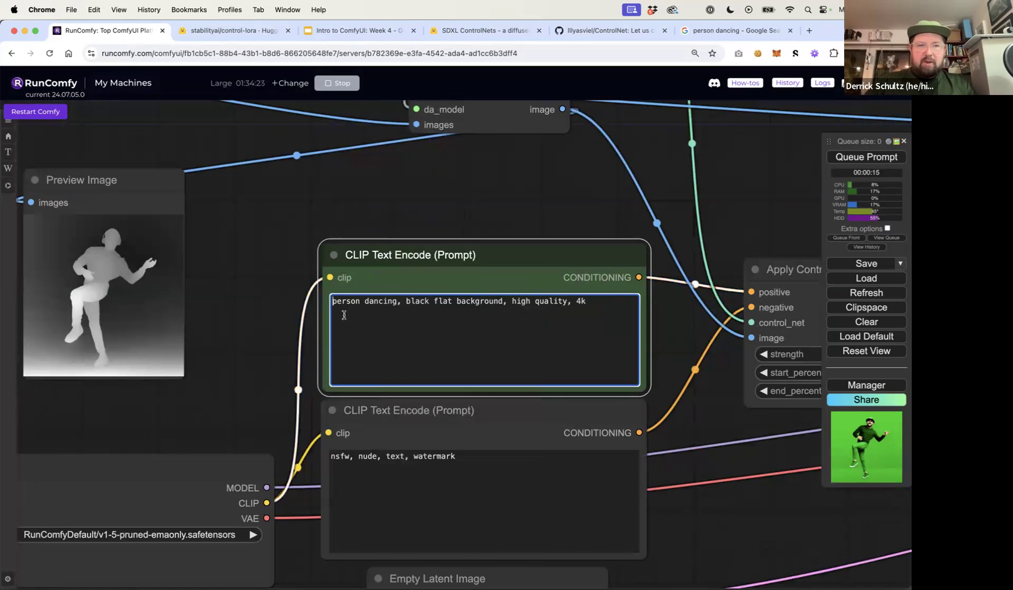
{"action": "left_click", "coordinate": [364, 301]}
{"action": "type", "text": "man"}
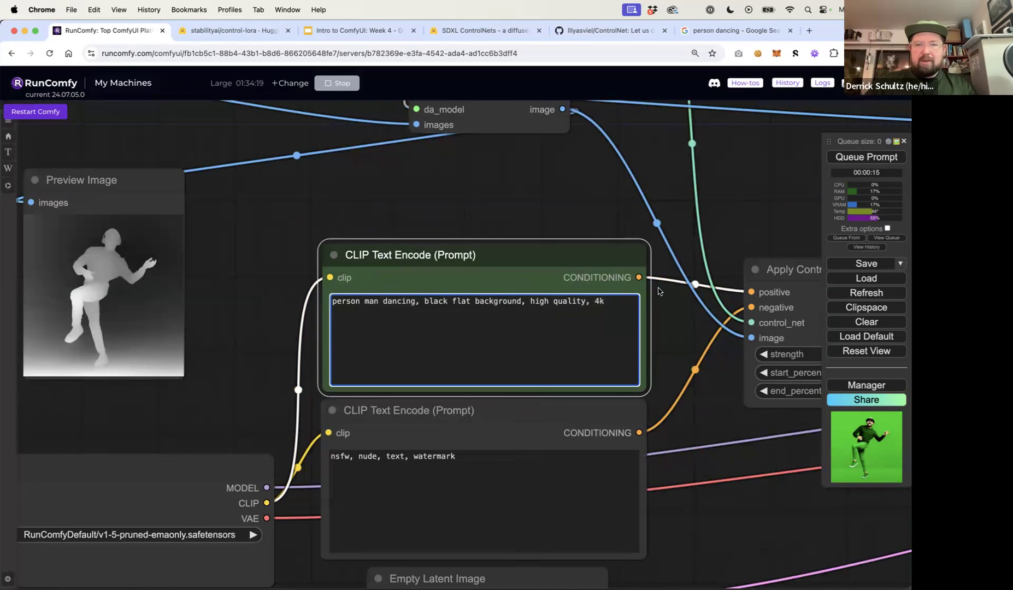
Queue the prompt to generate a new batch of images
{"action": "left_click", "coordinate": [712, 418]}
{"action": "left_click_drag", "start_coordinate": [712, 418], "coordinate": [349, 477]}
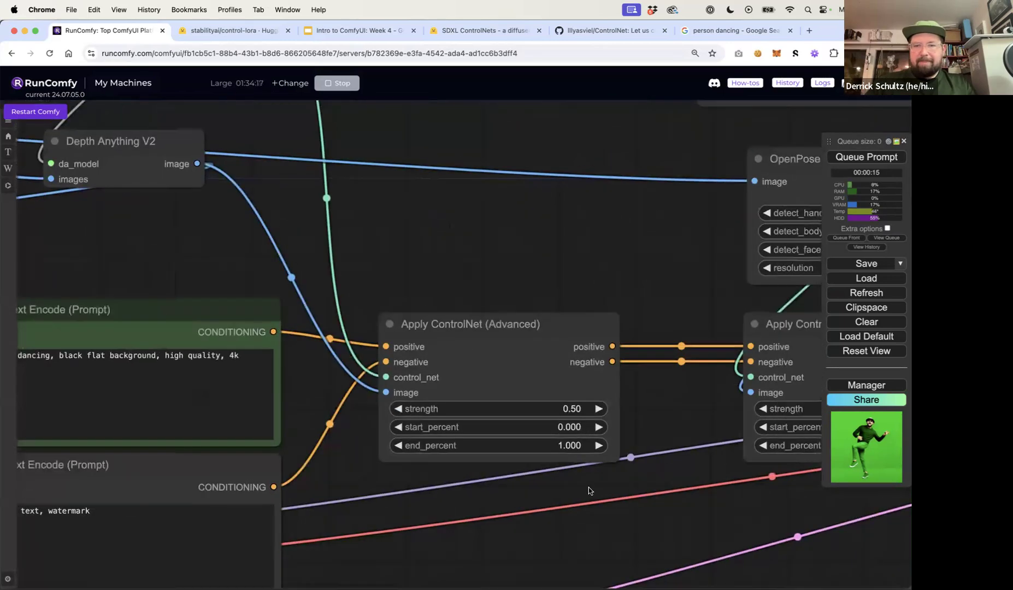
{"action": "left_click_drag", "start_coordinate": [692, 515], "coordinate": [341, 522]}
{"action": "left_click_drag", "start_coordinate": [639, 526], "coordinate": [296, 532]}
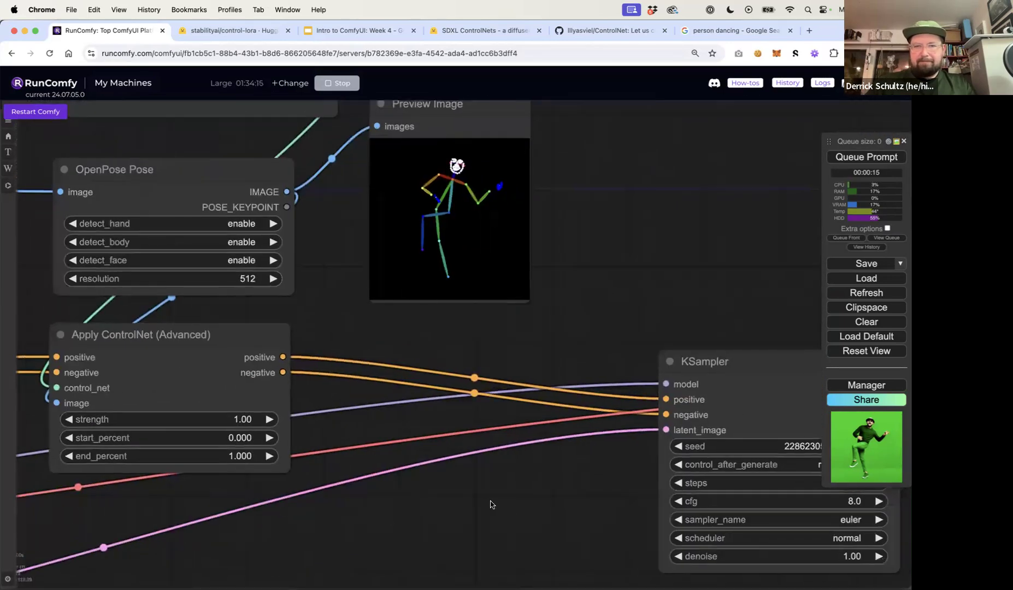
{"action": "left_click_drag", "start_coordinate": [490, 501], "coordinate": [292, 418]}
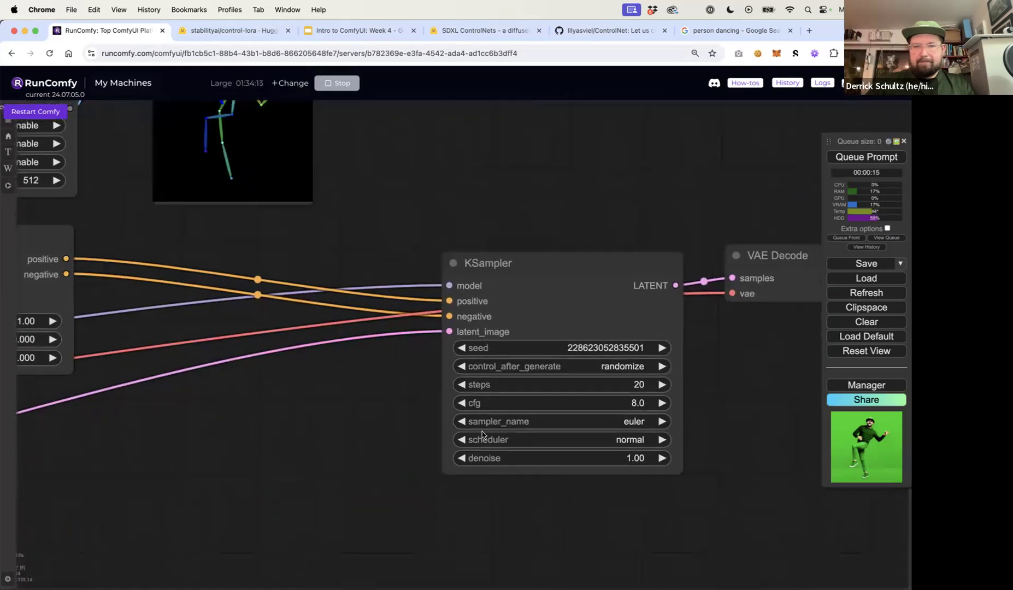
{"action": "left_click_drag", "start_coordinate": [740, 418], "coordinate": [335, 374]}
{"action": "left_click", "coordinate": [858, 157]}
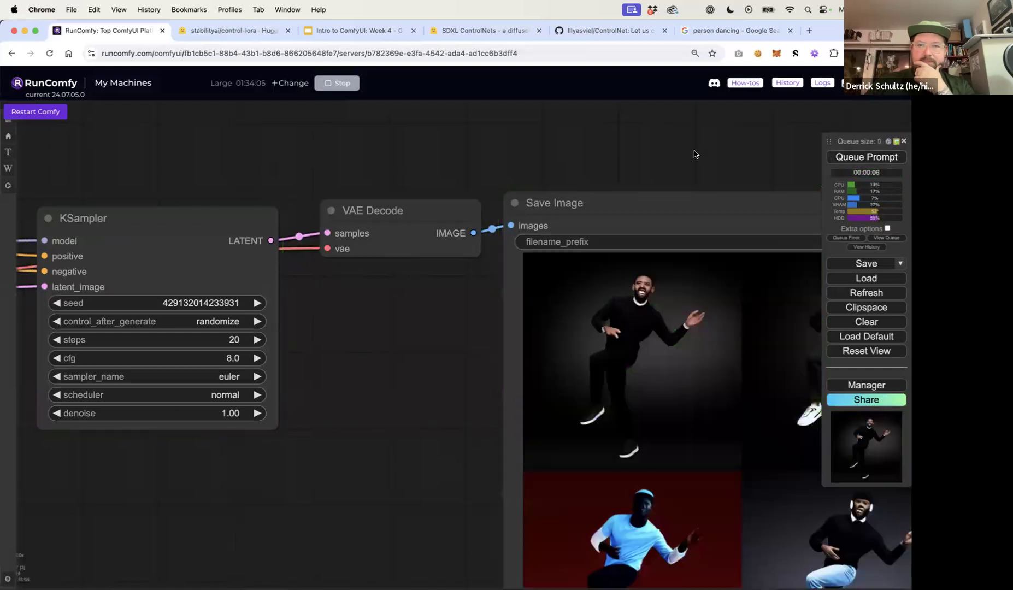
Examine the newly generated black-background images in the Save Image node
{"action": "scroll", "coordinate": [693, 151], "scroll_direction": "down", "scroll_amount": 1}
{"action": "left_click_drag", "start_coordinate": [682, 148], "coordinate": [452, 102]}
{"action": "scroll", "coordinate": [625, 296], "scroll_direction": "up", "scroll_amount": 10}
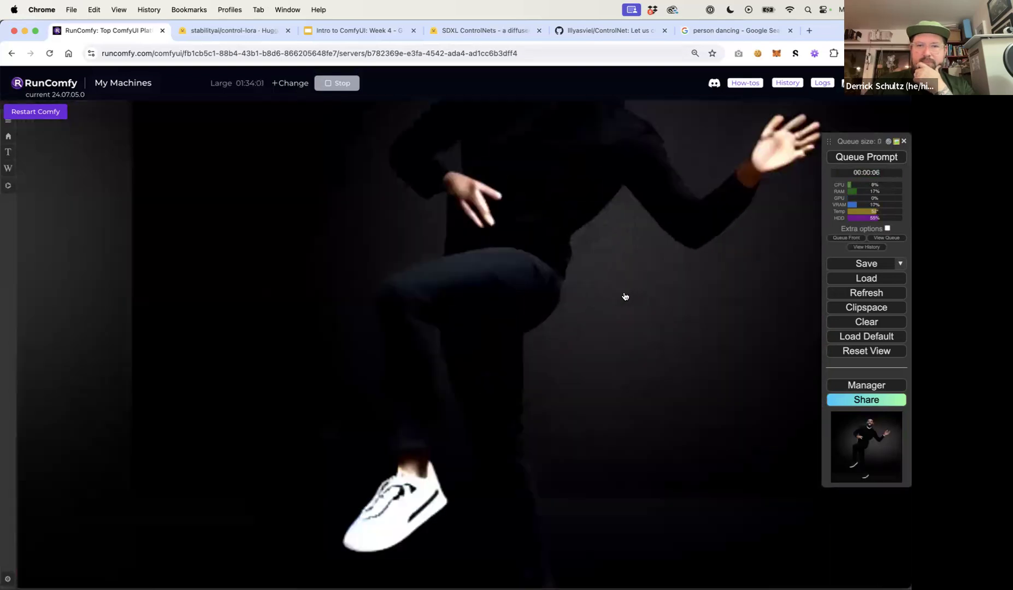
{"action": "scroll", "coordinate": [625, 297], "scroll_direction": "down", "scroll_amount": 5}
{"action": "scroll", "coordinate": [624, 296], "scroll_direction": "down", "scroll_amount": 3}
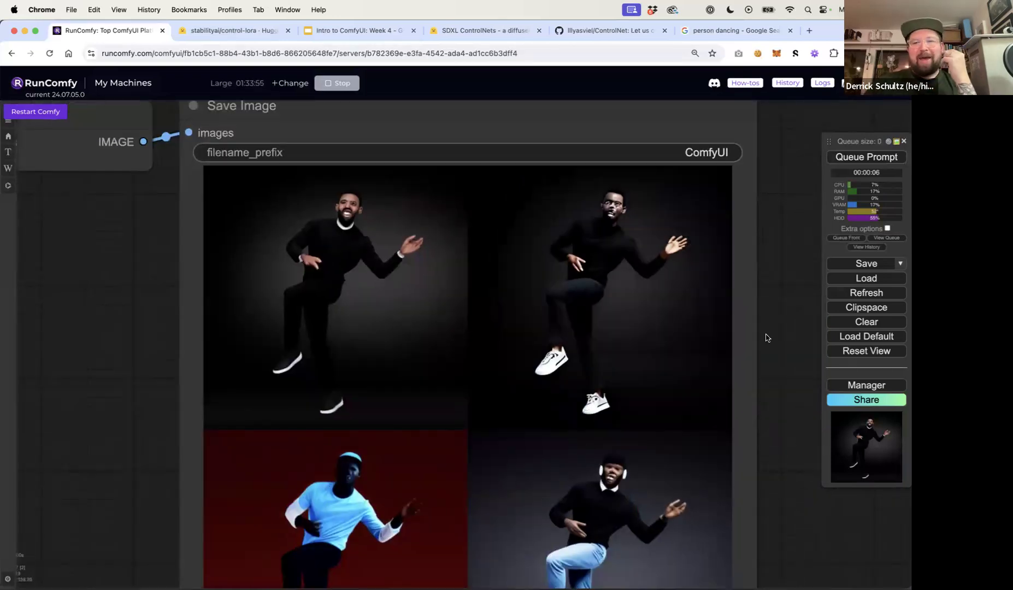
{"action": "left_click_drag", "start_coordinate": [764, 334], "coordinate": [780, 233]}
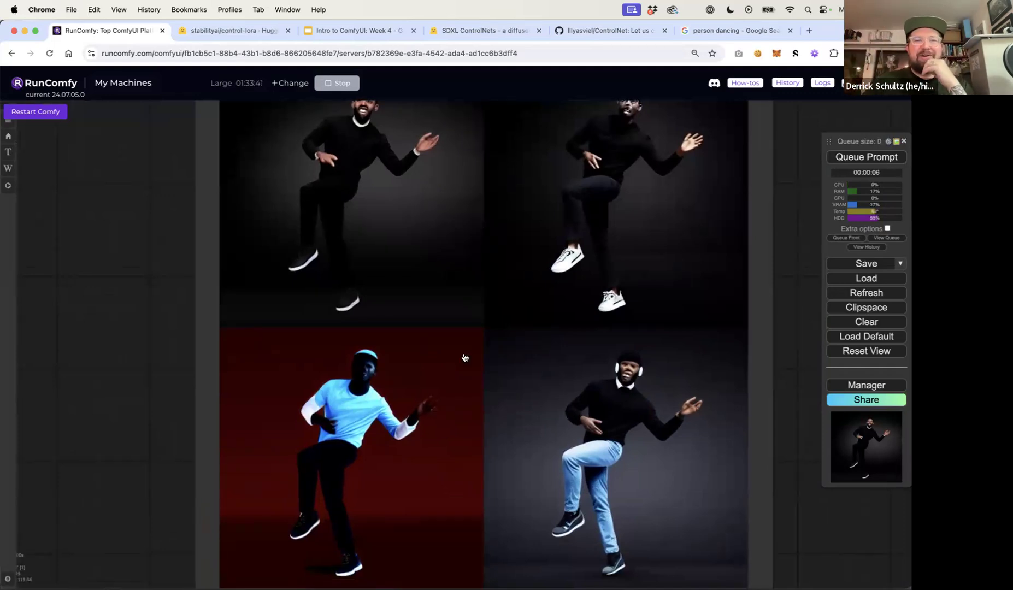
{"action": "scroll", "coordinate": [464, 359], "scroll_direction": "down", "scroll_amount": 4}
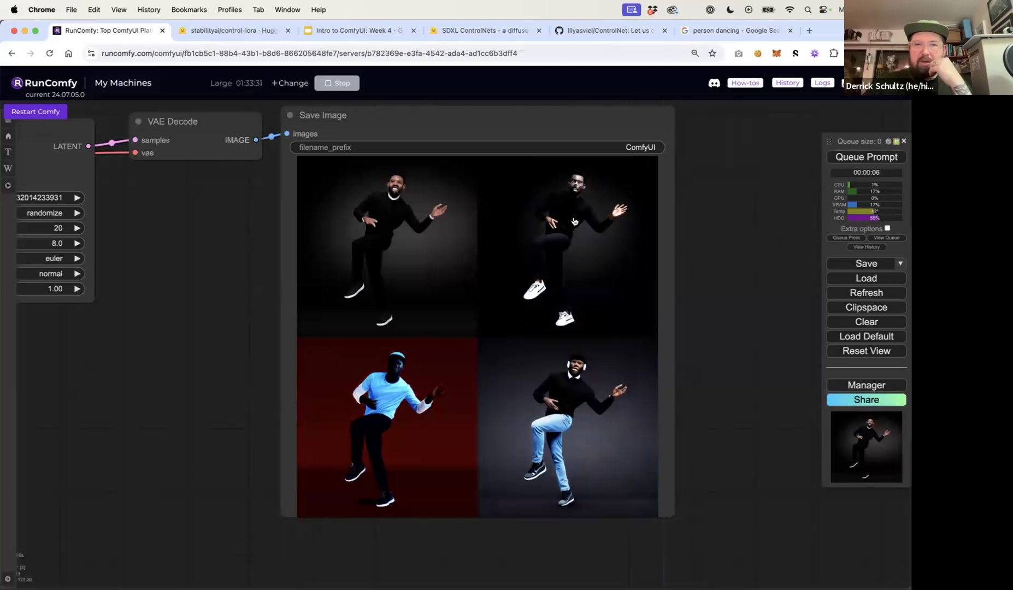
{"action": "scroll", "coordinate": [573, 328], "scroll_direction": "up", "scroll_amount": 10}
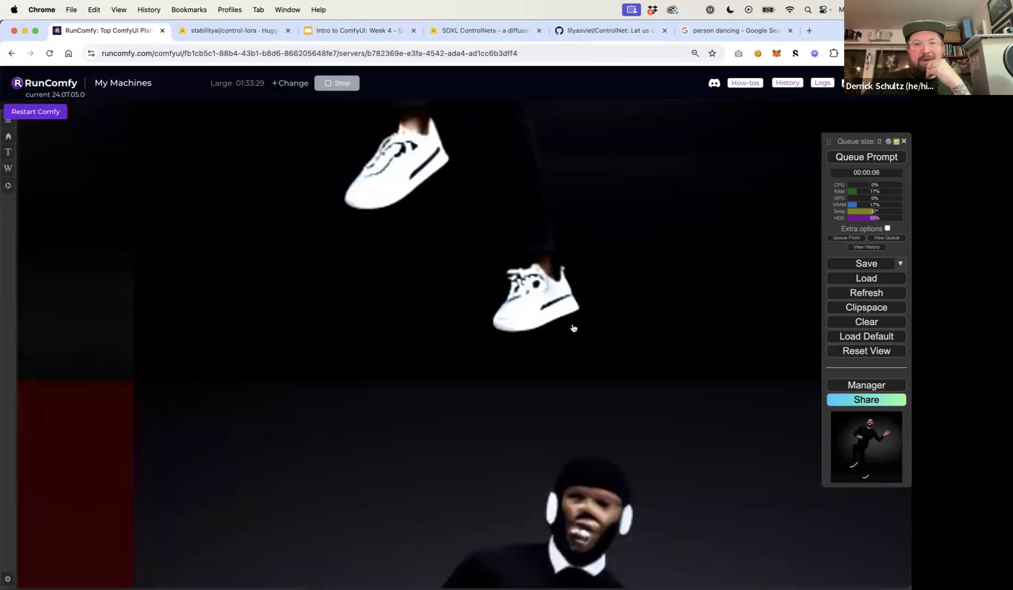
{"action": "scroll", "coordinate": [573, 327], "scroll_direction": "down", "scroll_amount": 10}
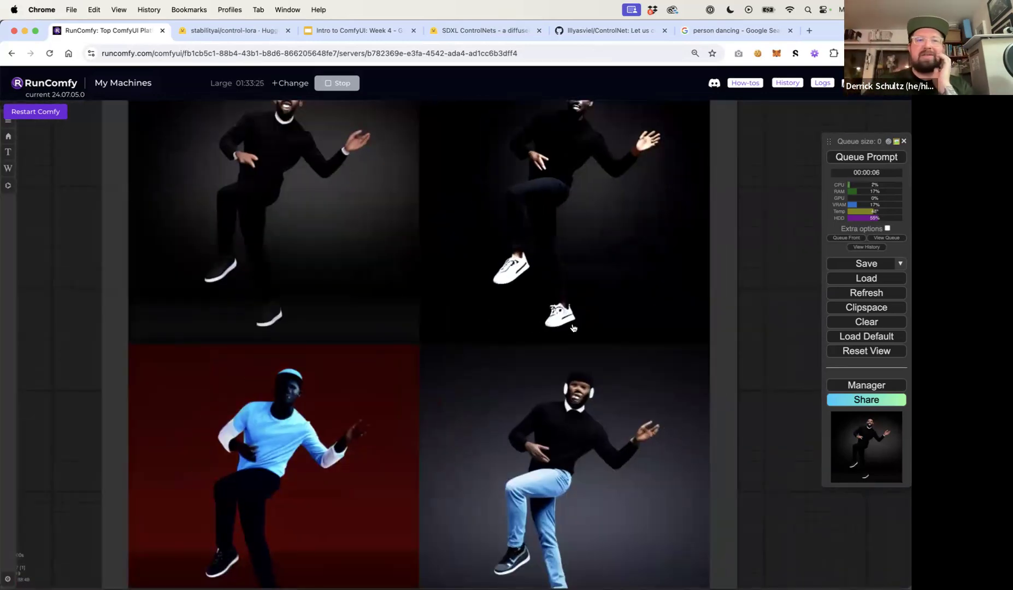
{"action": "scroll", "coordinate": [573, 327], "scroll_direction": "down", "scroll_amount": 5}
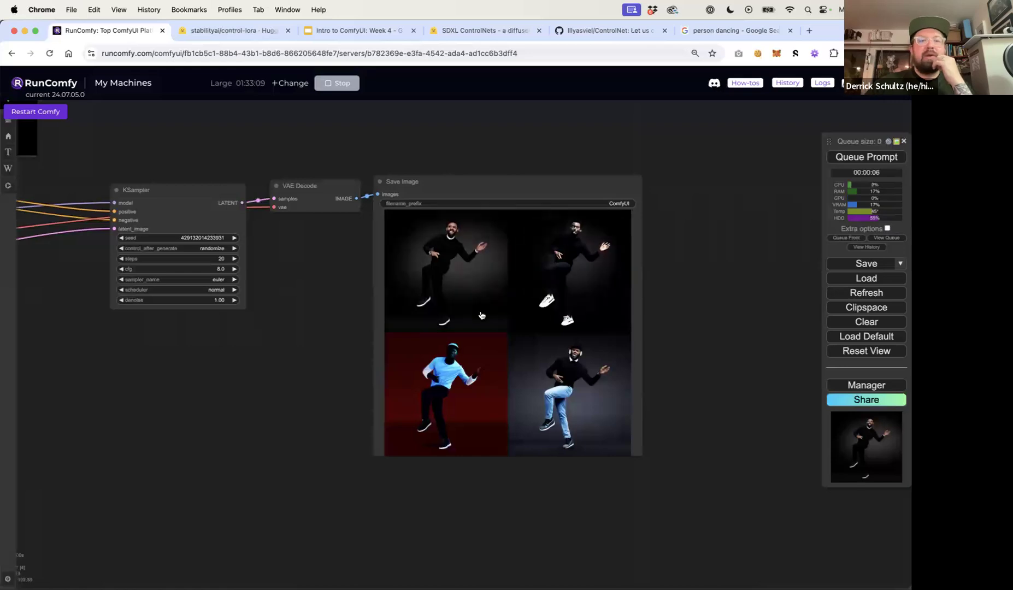
Compare the source dancing photo with the depth map preview
{"action": "left_click_drag", "start_coordinate": [369, 300], "coordinate": [624, 316]}
{"action": "left_click_drag", "start_coordinate": [276, 377], "coordinate": [802, 484]}
{"action": "left_click_drag", "start_coordinate": [412, 394], "coordinate": [504, 419]}
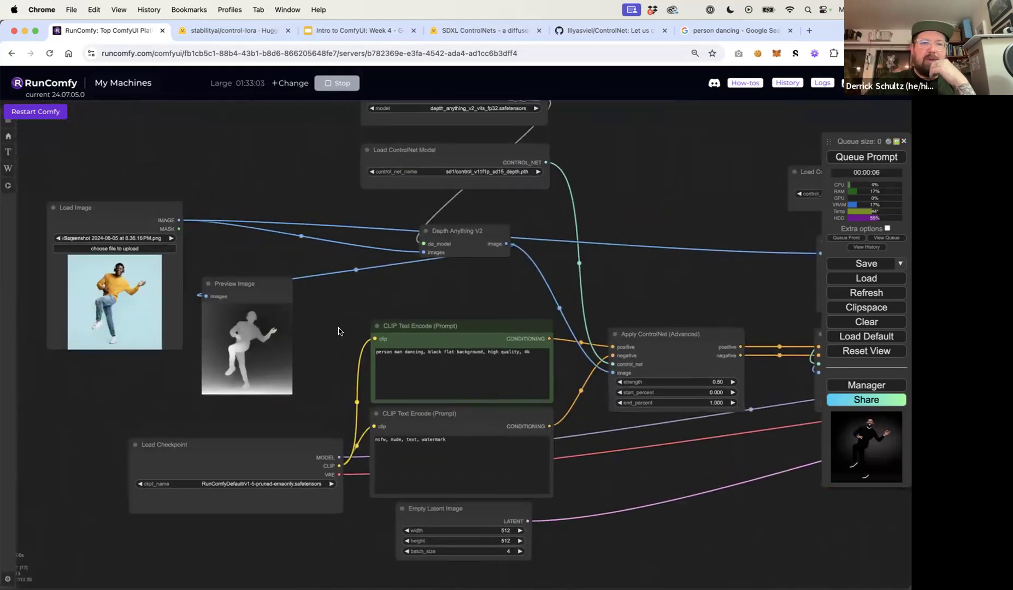
{"action": "scroll", "coordinate": [345, 333], "scroll_direction": "up", "scroll_amount": 10}
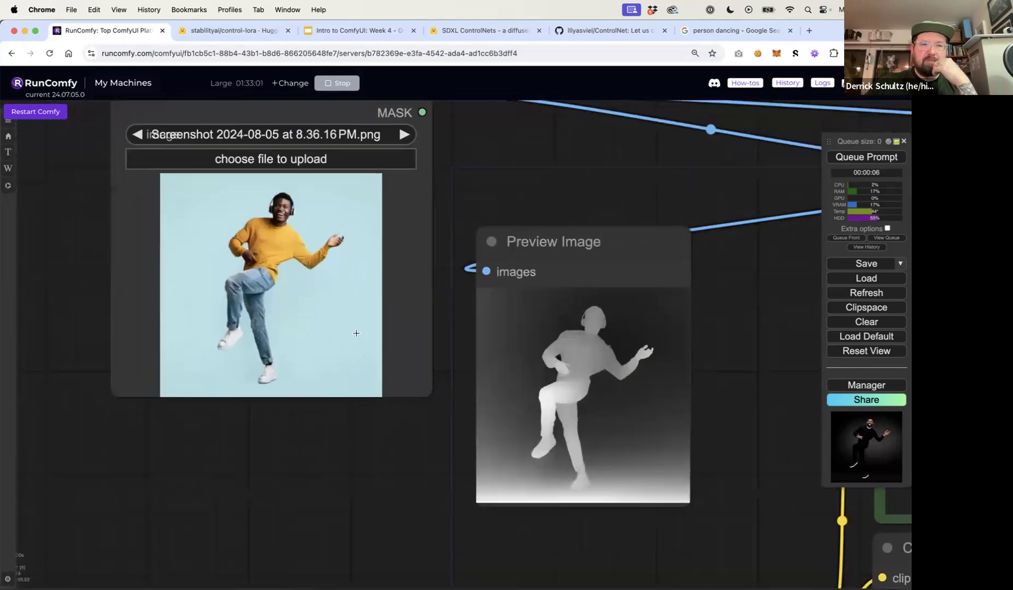
{"action": "scroll", "coordinate": [356, 332], "scroll_direction": "up", "scroll_amount": 9}
{"action": "scroll", "coordinate": [355, 332], "scroll_direction": "down", "scroll_amount": 4}
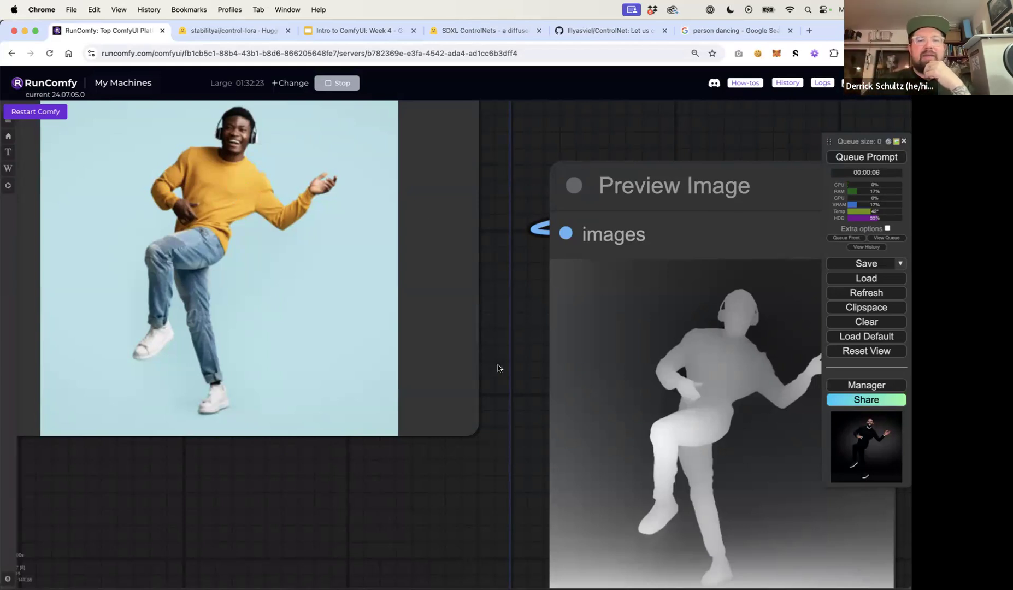
{"action": "scroll", "coordinate": [497, 368], "scroll_direction": "down", "scroll_amount": 6}
{"action": "left_click_drag", "start_coordinate": [577, 351], "coordinate": [221, 360]}
{"action": "left_click_drag", "start_coordinate": [697, 362], "coordinate": [506, 348]}
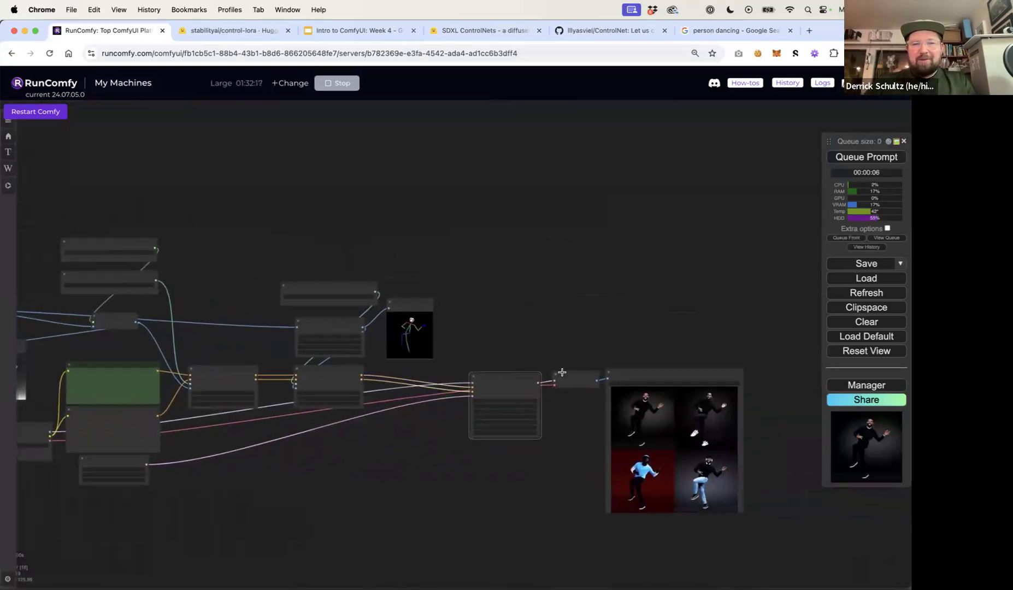
Duplicate the OpenPose Apply ControlNet node and place the copy to its right in the chain
{"action": "left_click_drag", "start_coordinate": [623, 373], "coordinate": [790, 379]}
{"action": "scroll", "coordinate": [473, 365], "scroll_direction": "up", "scroll_amount": 3}
{"action": "left_click_drag", "start_coordinate": [473, 361], "coordinate": [585, 342]}
{"action": "left_click", "coordinate": [366, 356]}
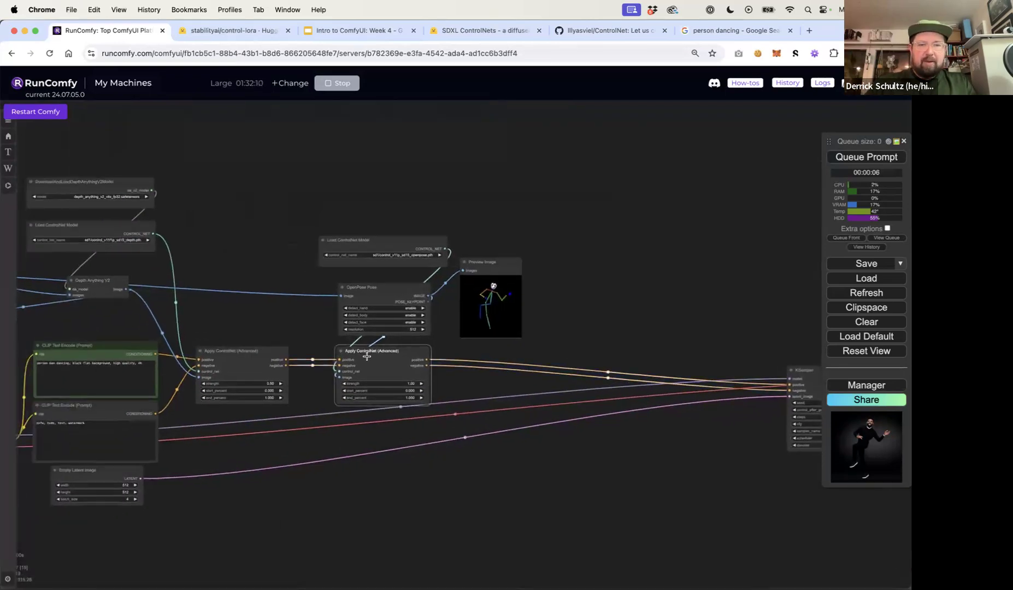
{"action": "key", "text": "super+c"}
{"action": "key", "text": "super+v"}
{"action": "left_click_drag", "start_coordinate": [390, 353], "coordinate": [568, 351]}
{"action": "left_click_drag", "start_coordinate": [424, 359], "coordinate": [549, 357]}
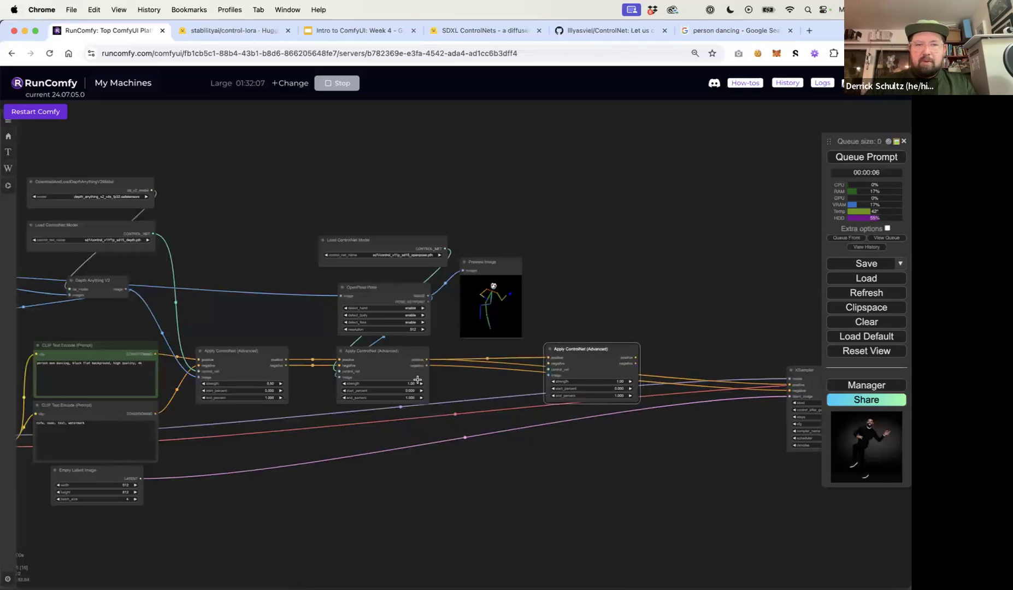
Wire the new Apply ControlNet node into the chain, feeding its positive and negative outputs into the KSampler
{"action": "left_click_drag", "start_coordinate": [427, 365], "coordinate": [548, 364]}
{"action": "left_click_drag", "start_coordinate": [635, 357], "coordinate": [789, 384]}
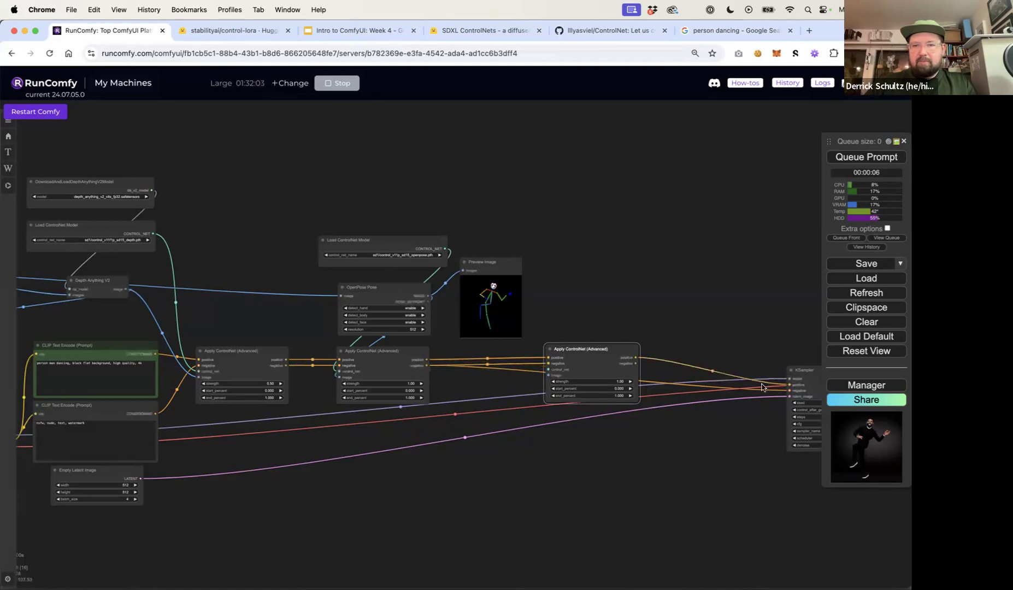
{"action": "left_click_drag", "start_coordinate": [636, 363], "coordinate": [789, 392]}
Duplicate the Load ControlNet Model node and connect the copy to the third Apply ControlNet's control_net input
{"action": "left_click", "coordinate": [376, 296]}
{"action": "left_click", "coordinate": [368, 245]}
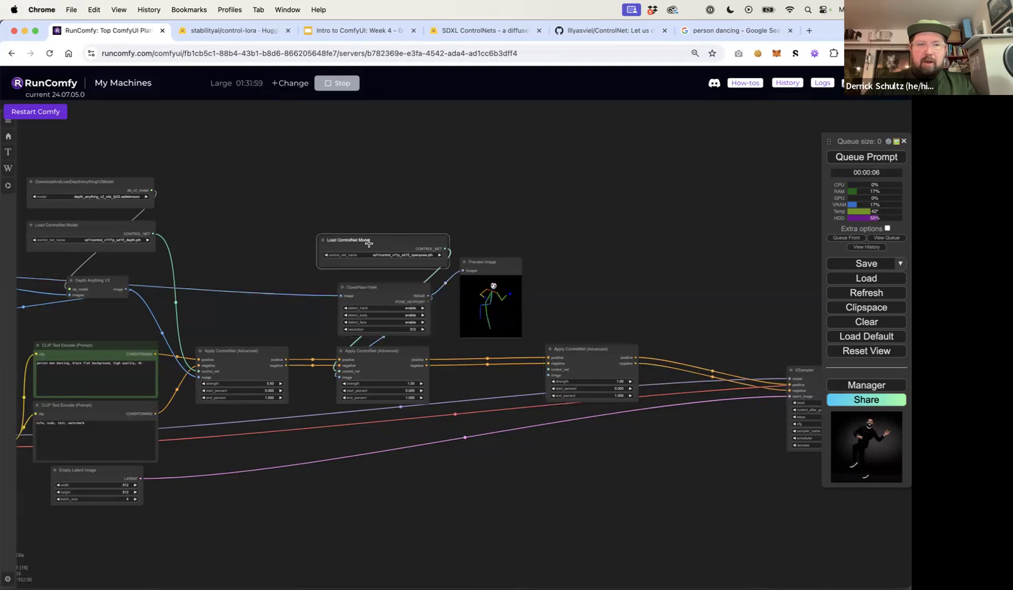
{"action": "left_click_drag", "start_coordinate": [368, 244], "coordinate": [620, 280]}
{"action": "left_click_drag", "start_coordinate": [548, 370], "coordinate": [677, 286]}
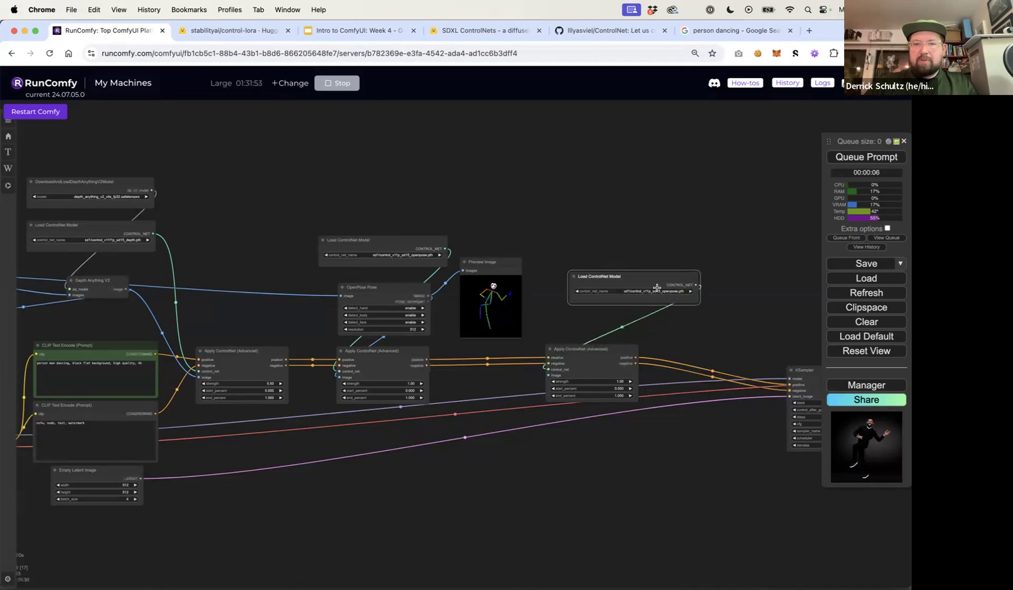
Set the copied loader's model to sd1/control_v11p_sd15_canny.pth and move the node up
{"action": "scroll", "coordinate": [656, 288], "scroll_direction": "up", "scroll_amount": 5}
{"action": "left_click", "coordinate": [661, 291]}
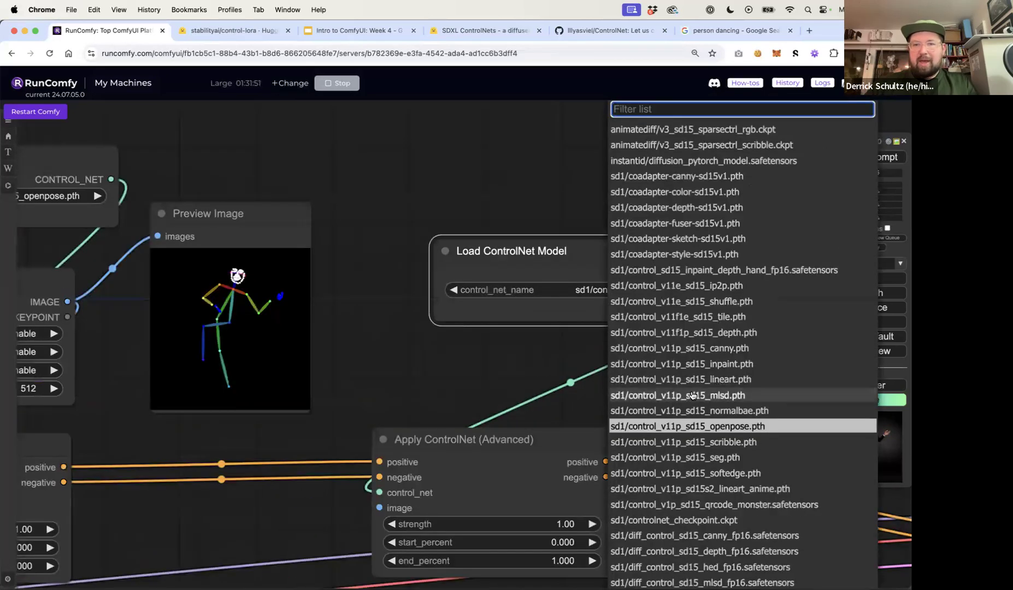
{"action": "left_click", "coordinate": [693, 346]}
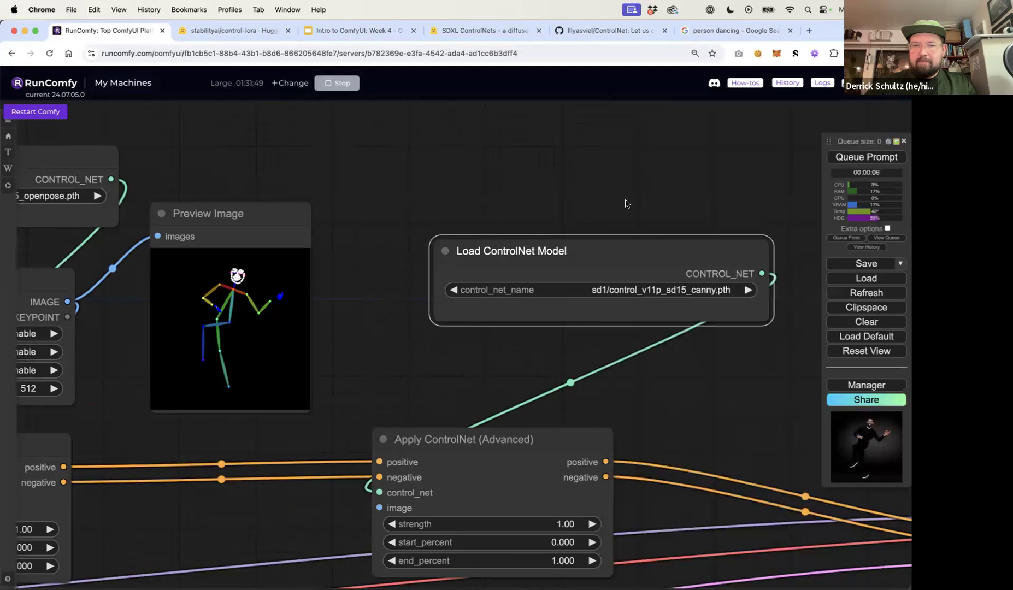
{"action": "left_click_drag", "start_coordinate": [592, 267], "coordinate": [541, 197]}
{"action": "scroll", "coordinate": [540, 226], "scroll_direction": "down", "scroll_amount": 4}
{"action": "left_click", "coordinate": [495, 162]}
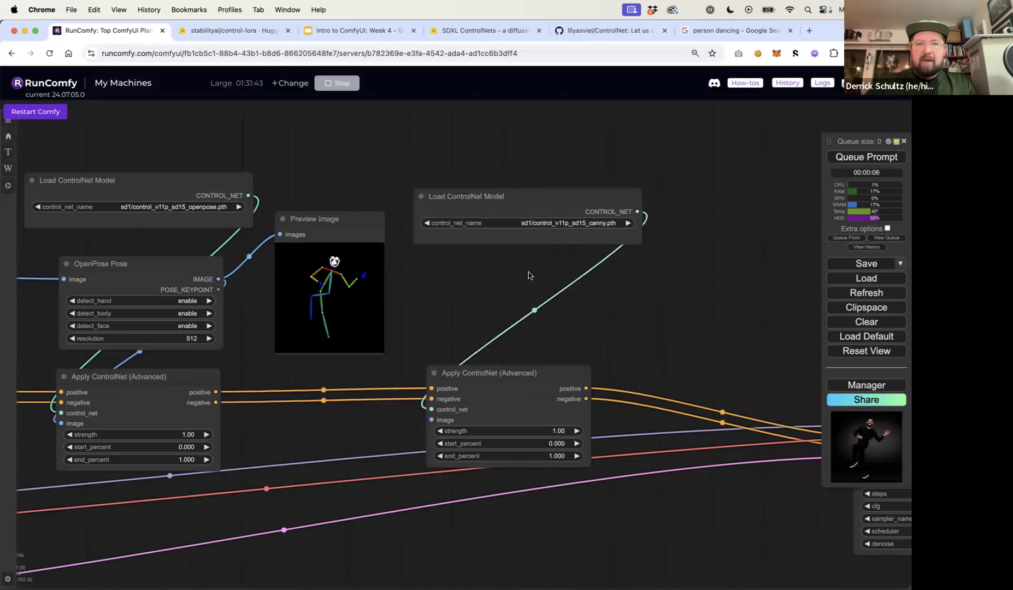
{"action": "double_click", "coordinate": [529, 272]}
{"action": "type", "text": "canny"}
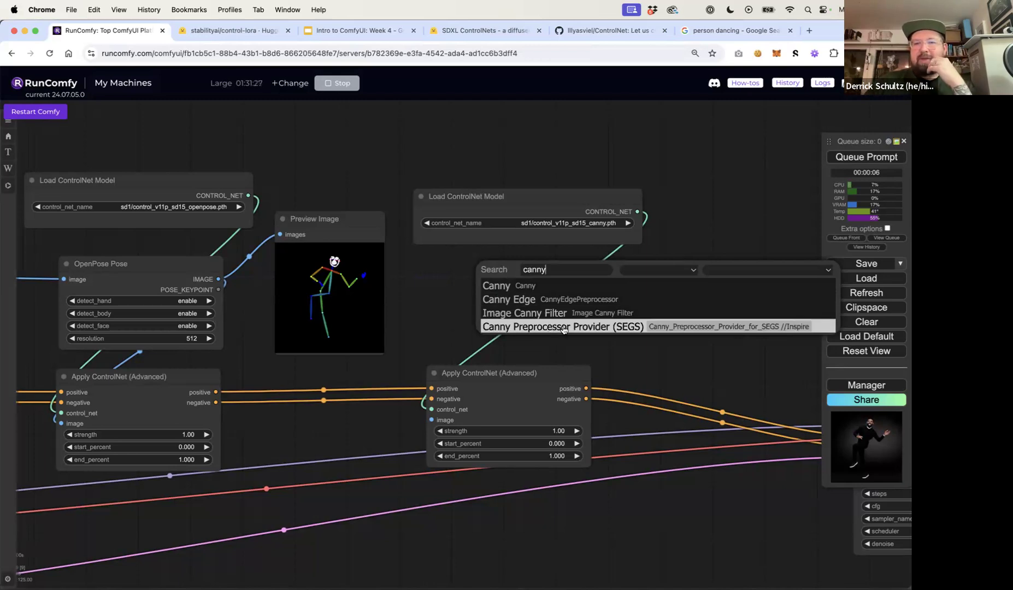
{"action": "left_click", "coordinate": [726, 327]}
{"action": "left_click", "coordinate": [614, 270]}
{"action": "left_click_drag", "start_coordinate": [615, 271], "coordinate": [567, 275]}
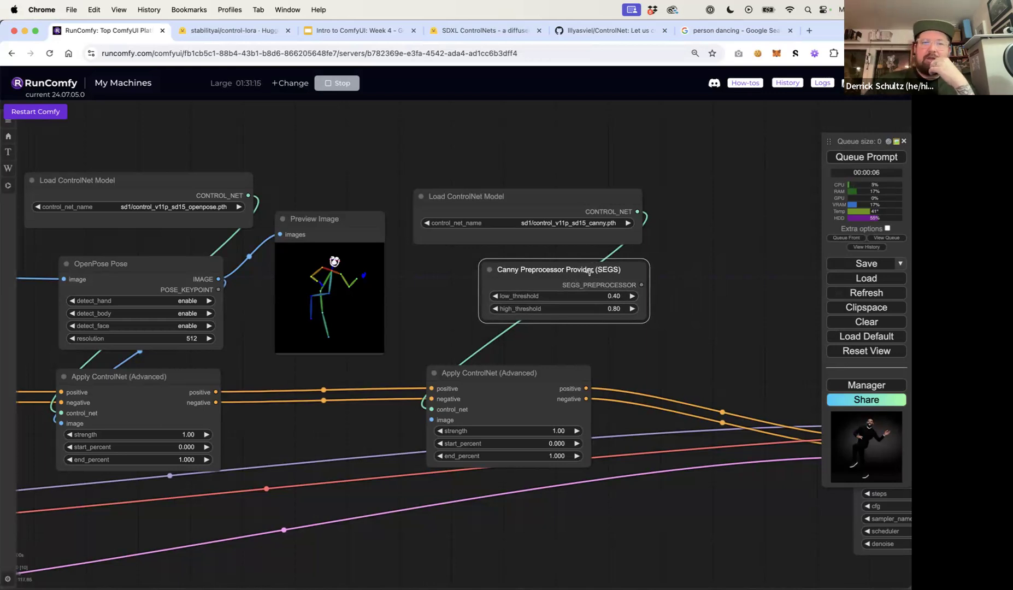
{"action": "key", "text": "Delete"}
Add an Image Canny Filter node beneath the canny ControlNet loader
{"action": "double_click", "coordinate": [505, 278]}
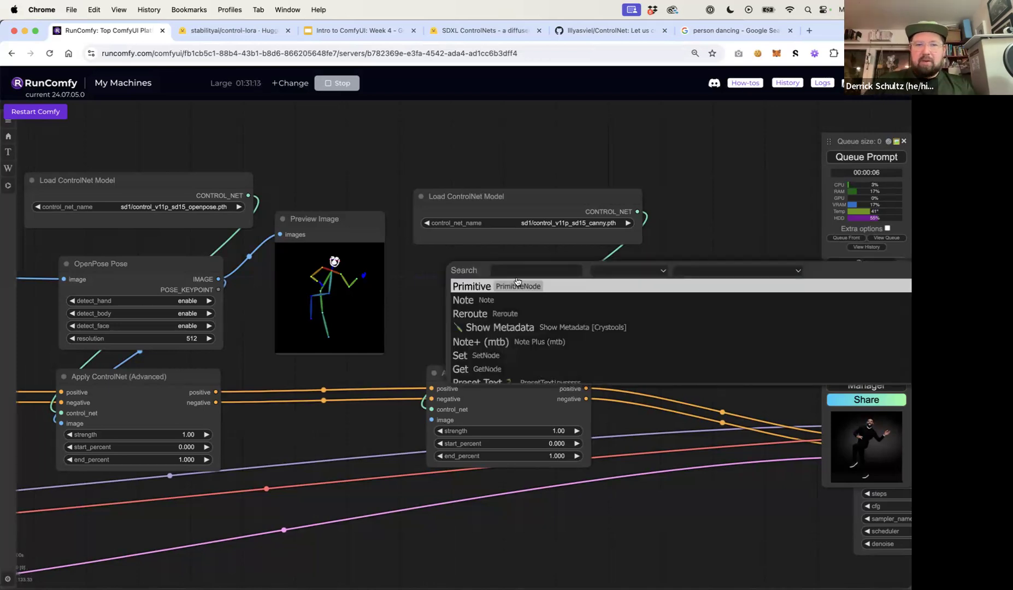
{"action": "type", "text": "cann"}
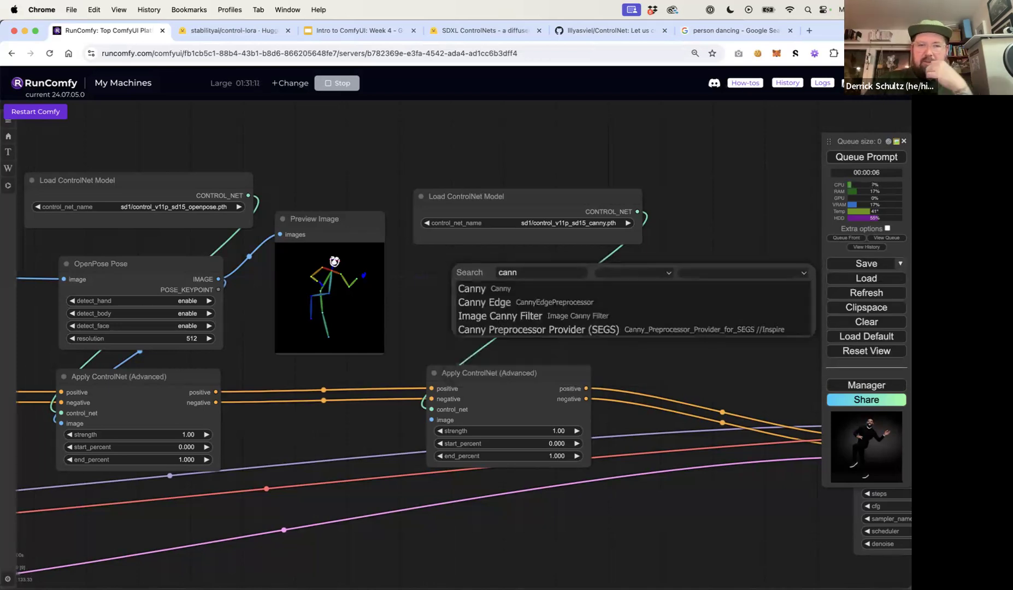
{"action": "left_click", "coordinate": [518, 314]}
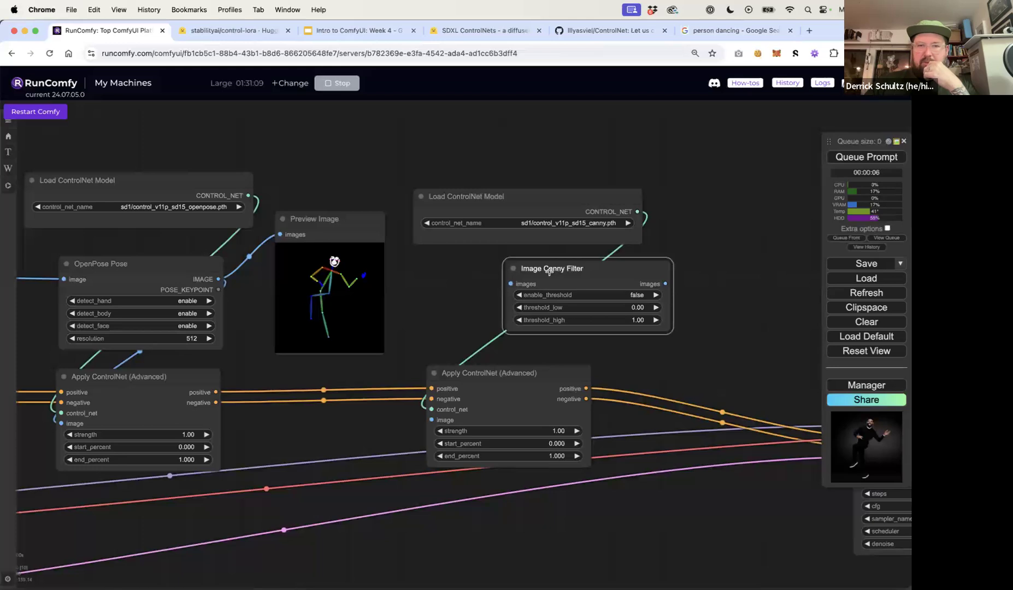
{"action": "left_click_drag", "start_coordinate": [550, 269], "coordinate": [504, 273]}
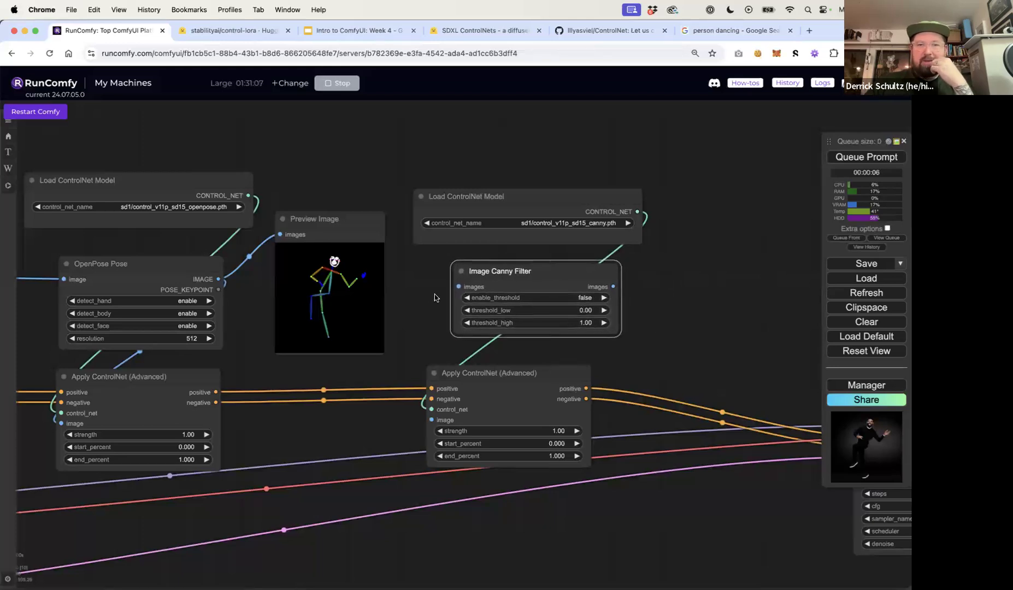
Connect the Image Canny Filter output to the third Apply ControlNet's image input and feed the source photo into the filter
{"action": "left_click_drag", "start_coordinate": [614, 289], "coordinate": [433, 418]}
{"action": "left_click", "coordinate": [427, 336]}
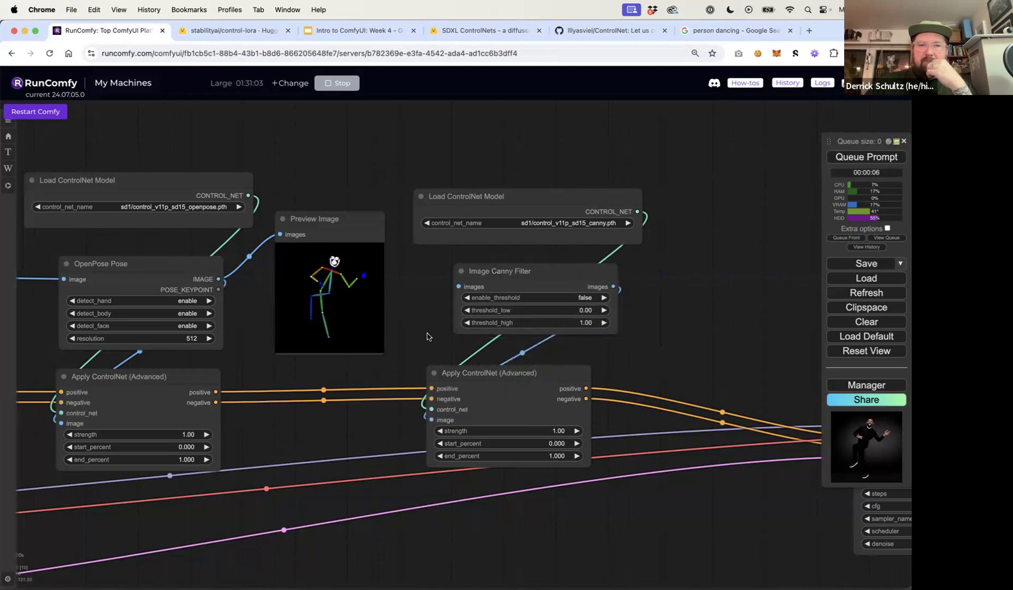
{"action": "scroll", "coordinate": [428, 339], "scroll_direction": "down", "scroll_amount": 5}
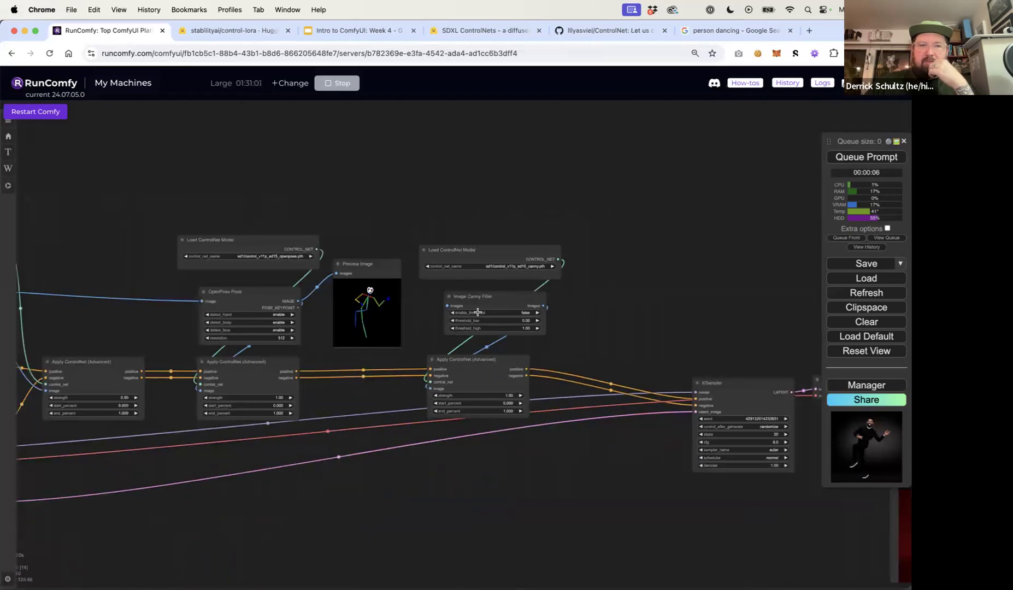
{"action": "left_click_drag", "start_coordinate": [190, 314], "coordinate": [415, 304]}
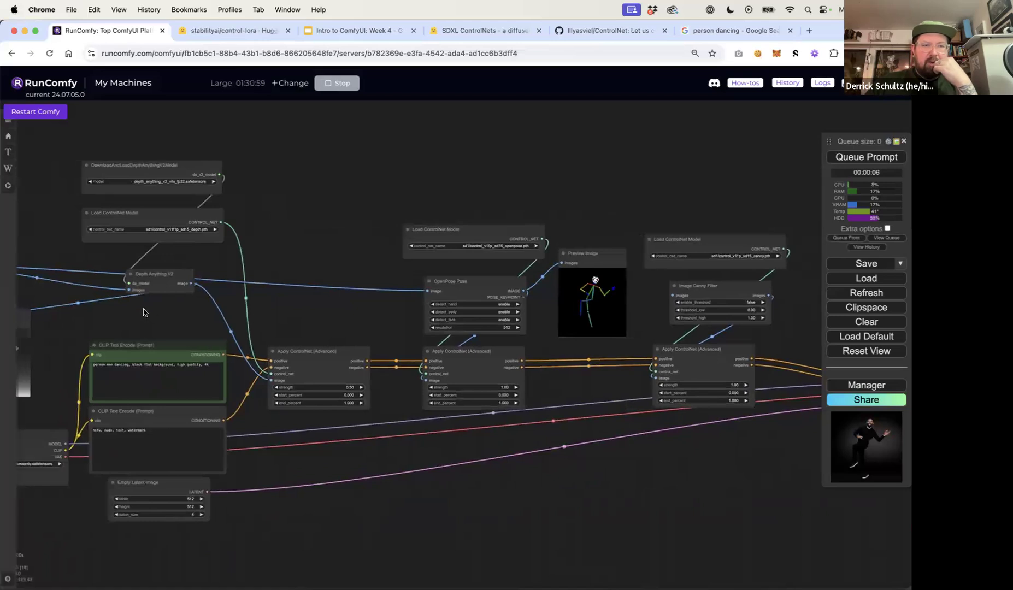
{"action": "left_click_drag", "start_coordinate": [144, 309], "coordinate": [305, 303]}
{"action": "left_click_drag", "start_coordinate": [107, 260], "coordinate": [478, 318]}
Add a Preview Image node beside the Image Canny Filter and connect the filter's output to it
{"action": "scroll", "coordinate": [478, 317], "scroll_direction": "down", "scroll_amount": 12}
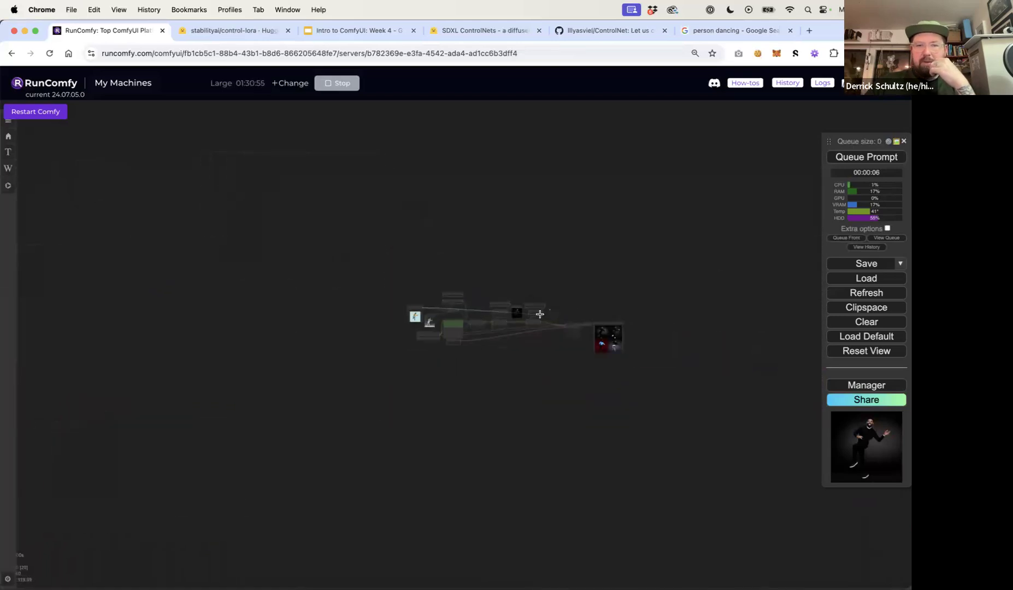
{"action": "scroll", "coordinate": [539, 314], "scroll_direction": "up", "scroll_amount": 10}
{"action": "left_click_drag", "start_coordinate": [468, 300], "coordinate": [418, 288]}
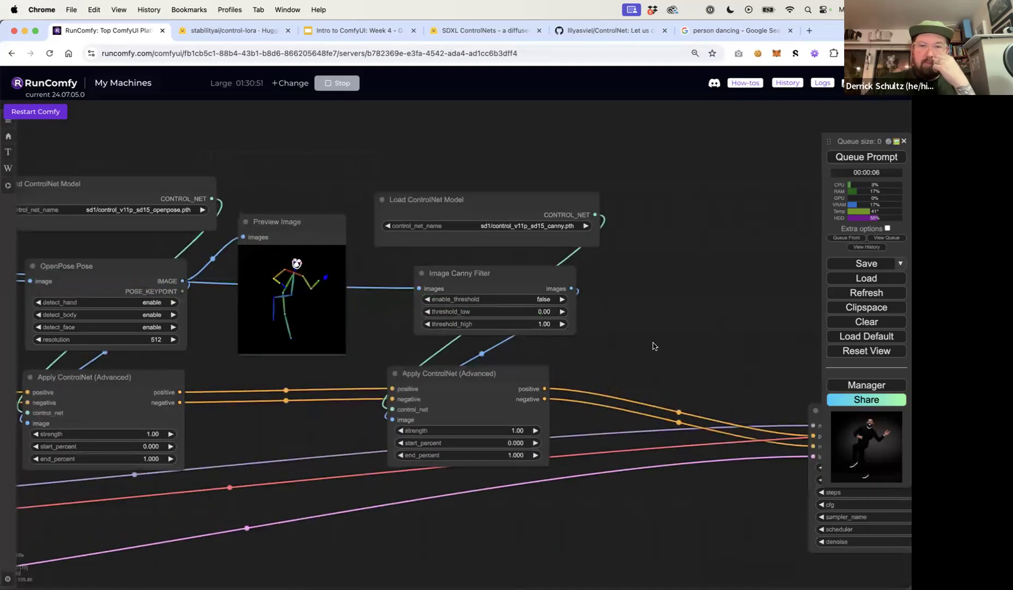
{"action": "left_click_drag", "start_coordinate": [652, 346], "coordinate": [584, 336]}
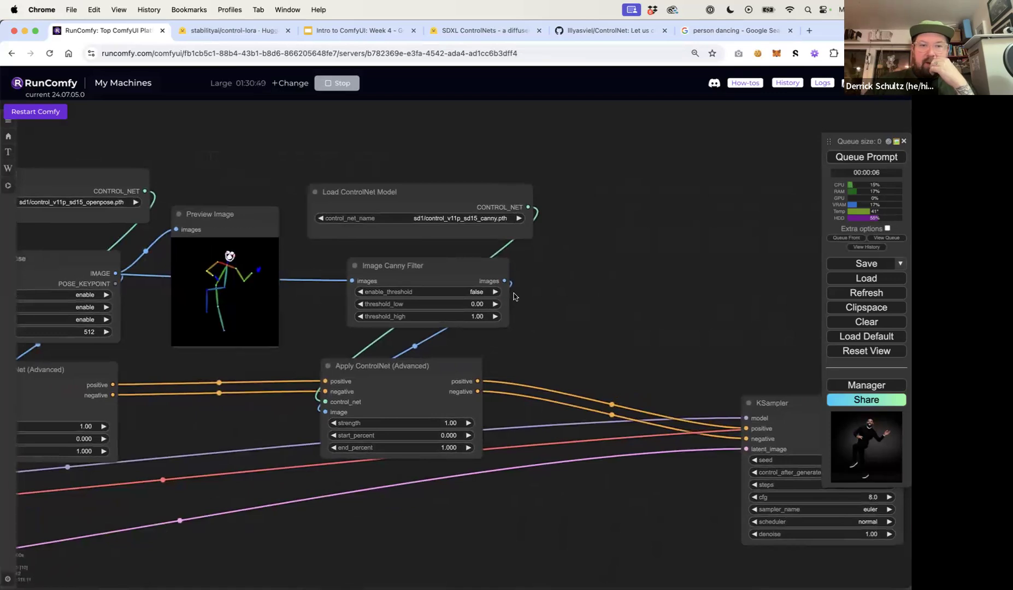
{"action": "double_click", "coordinate": [548, 282]}
{"action": "type", "text": "preview"}
{"action": "key", "text": "Return"}
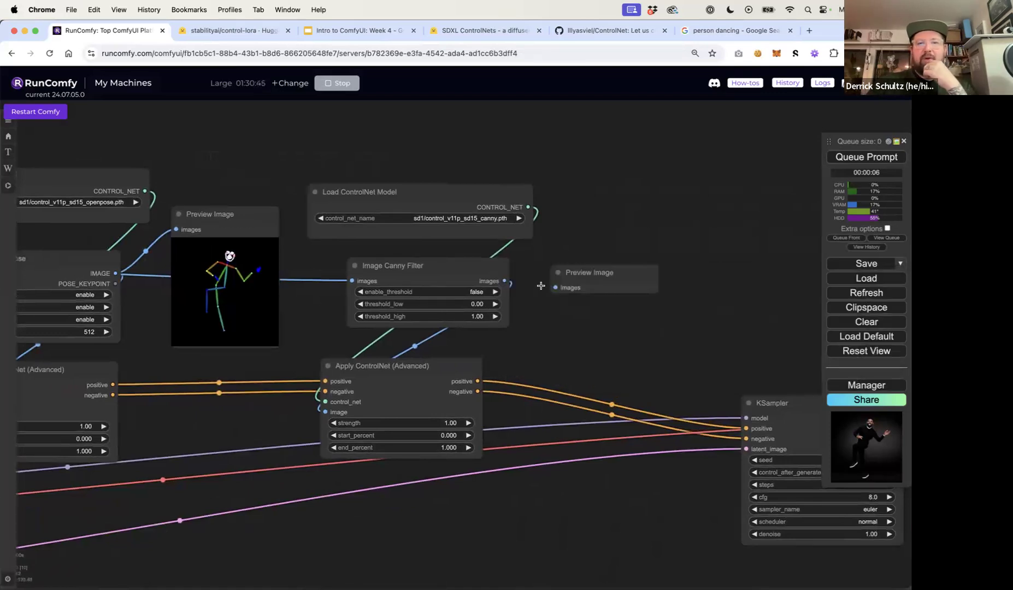
{"action": "left_click_drag", "start_coordinate": [505, 282], "coordinate": [556, 288]}
{"action": "left_click_drag", "start_coordinate": [616, 269], "coordinate": [647, 265]}
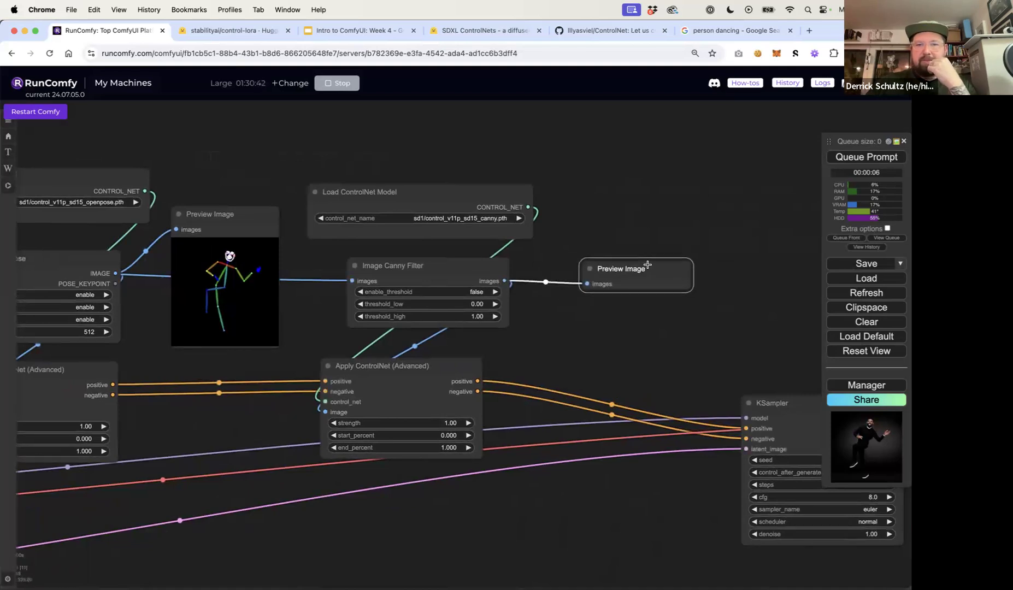
Queue the prompt and examine the canny edge preview and the generated images
{"action": "left_click", "coordinate": [851, 159]}
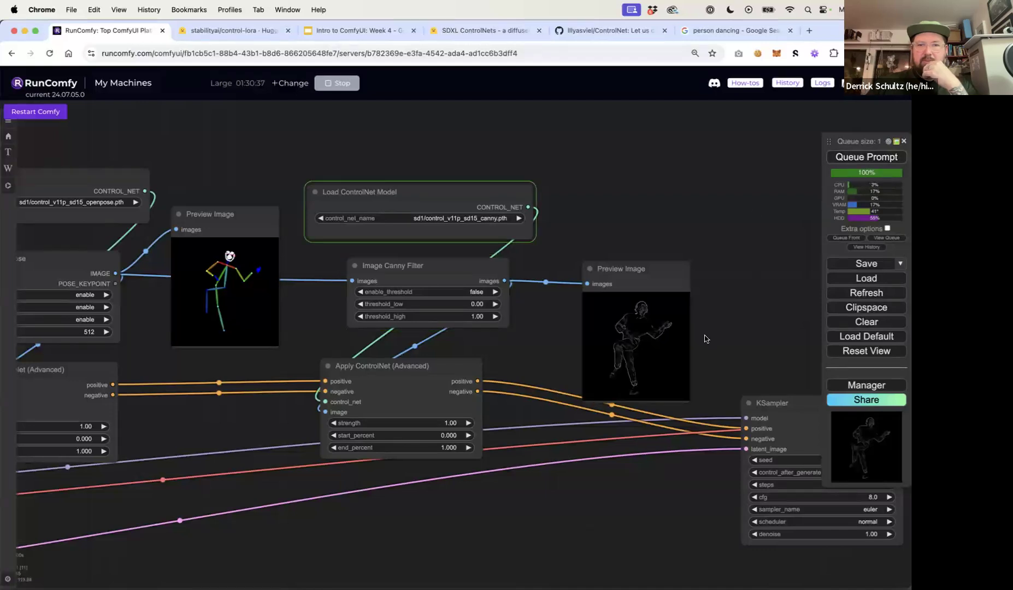
{"action": "scroll", "coordinate": [639, 339], "scroll_direction": "up", "scroll_amount": 5}
{"action": "scroll", "coordinate": [637, 328], "scroll_direction": "up", "scroll_amount": 5}
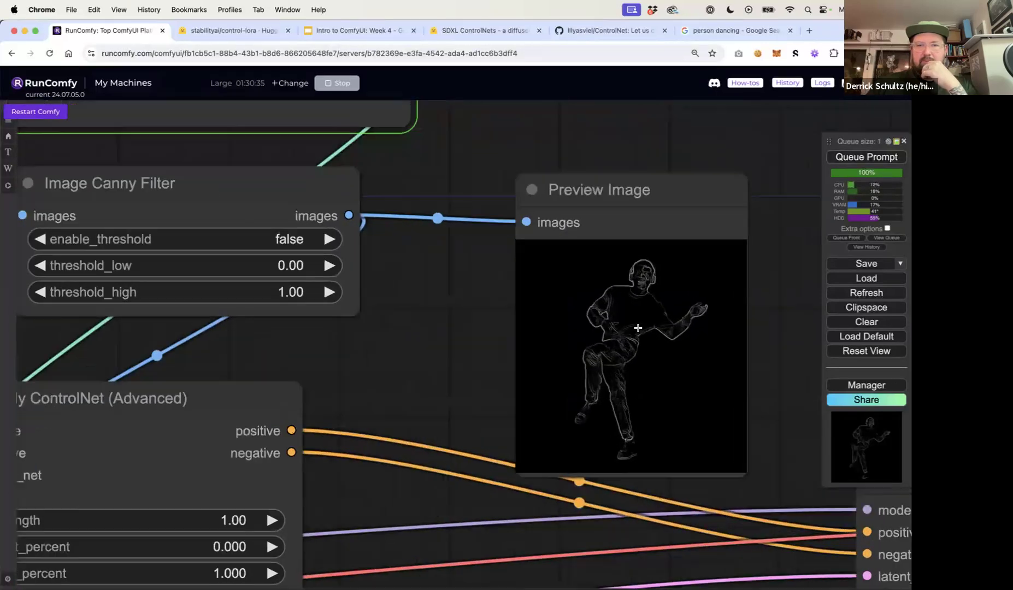
{"action": "scroll", "coordinate": [637, 327], "scroll_direction": "down", "scroll_amount": 4}
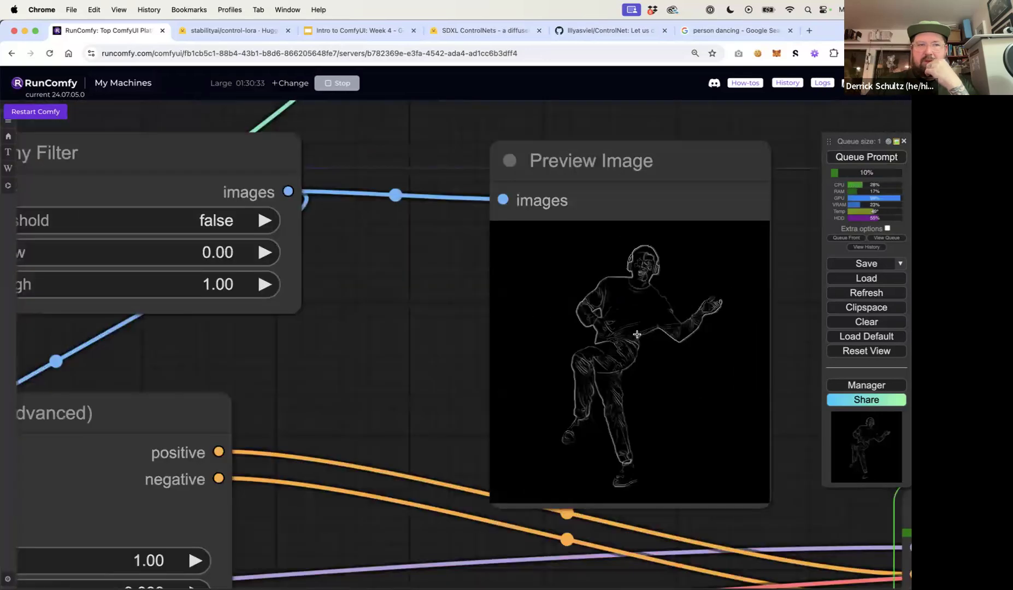
{"action": "scroll", "coordinate": [637, 328], "scroll_direction": "down", "scroll_amount": 3}
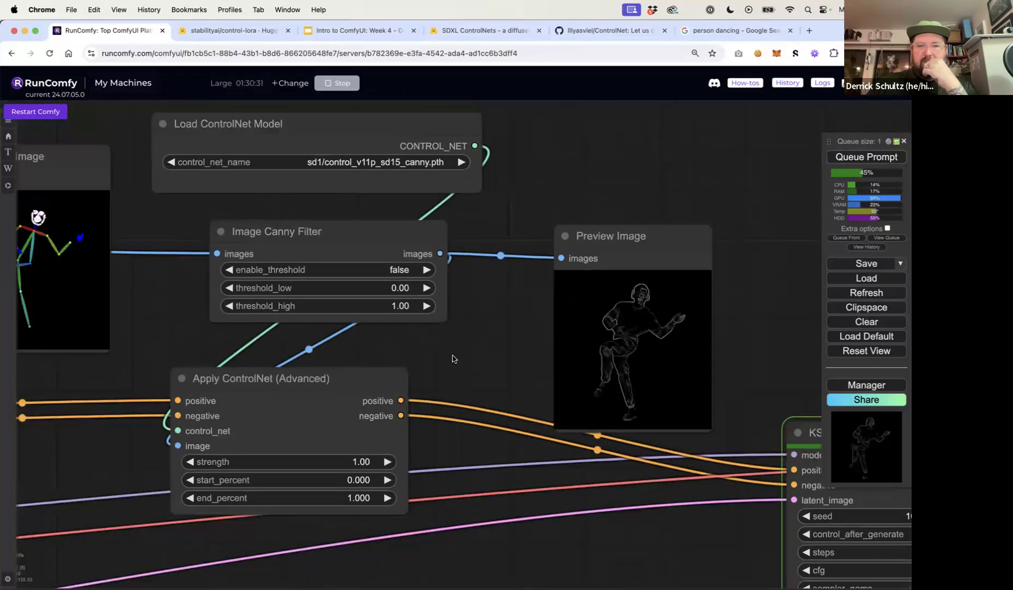
{"action": "scroll", "coordinate": [452, 358], "scroll_direction": "right", "scroll_amount": 5}
{"action": "scroll", "coordinate": [589, 293], "scroll_direction": "right", "scroll_amount": 4}
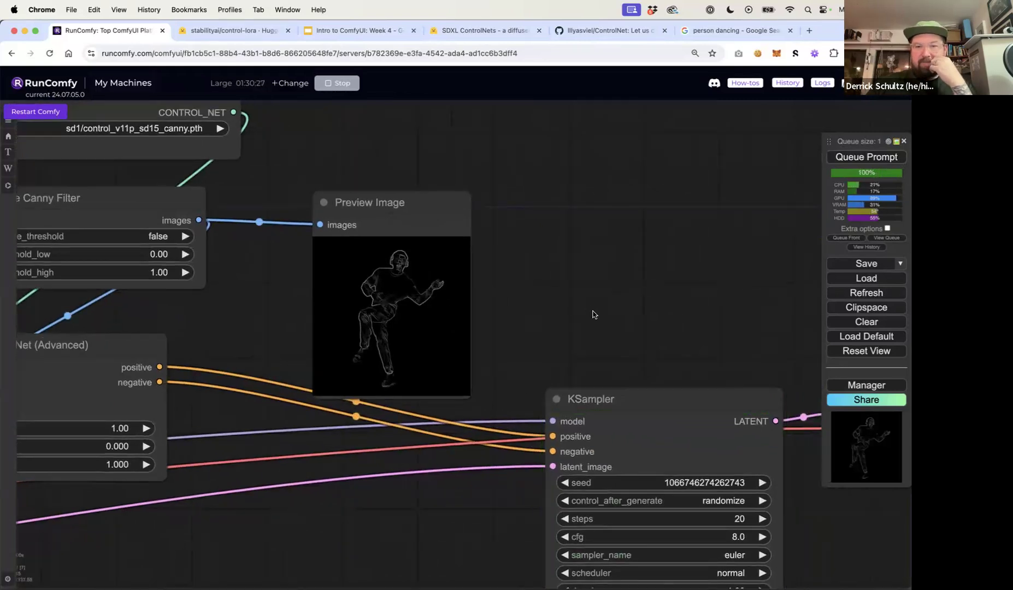
{"action": "scroll", "coordinate": [589, 313], "scroll_direction": "down", "scroll_amount": 5}
{"action": "left_click_drag", "start_coordinate": [588, 314], "coordinate": [387, 278]}
{"action": "scroll", "coordinate": [576, 278], "scroll_direction": "right", "scroll_amount": 5}
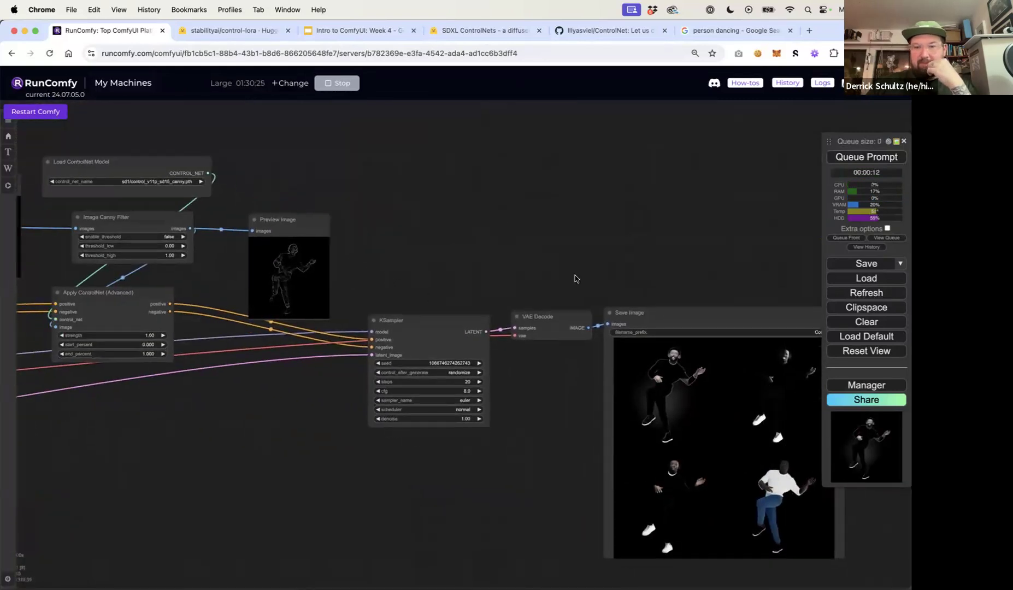
{"action": "scroll", "coordinate": [567, 485], "scroll_direction": "up", "scroll_amount": 5}
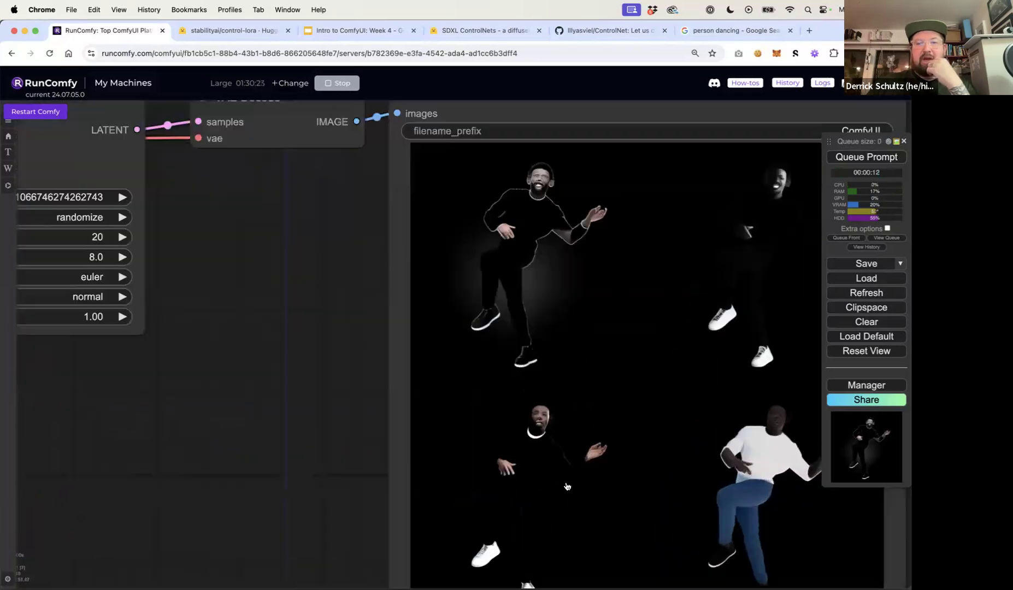
{"action": "scroll", "coordinate": [538, 276], "scroll_direction": "down", "scroll_amount": 5}
{"action": "left_click_drag", "start_coordinate": [350, 193], "coordinate": [506, 232]}
{"action": "scroll", "coordinate": [388, 234], "scroll_direction": "up", "scroll_amount": 5}
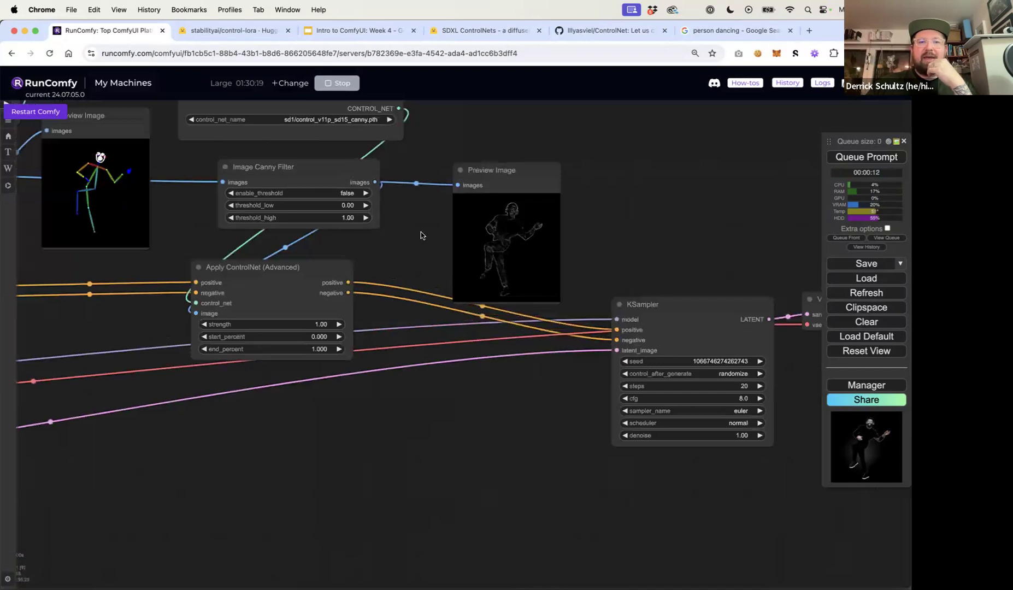
{"action": "scroll", "coordinate": [421, 235], "scroll_direction": "up", "scroll_amount": 4}
{"action": "scroll", "coordinate": [421, 236], "scroll_direction": "down", "scroll_amount": 3}
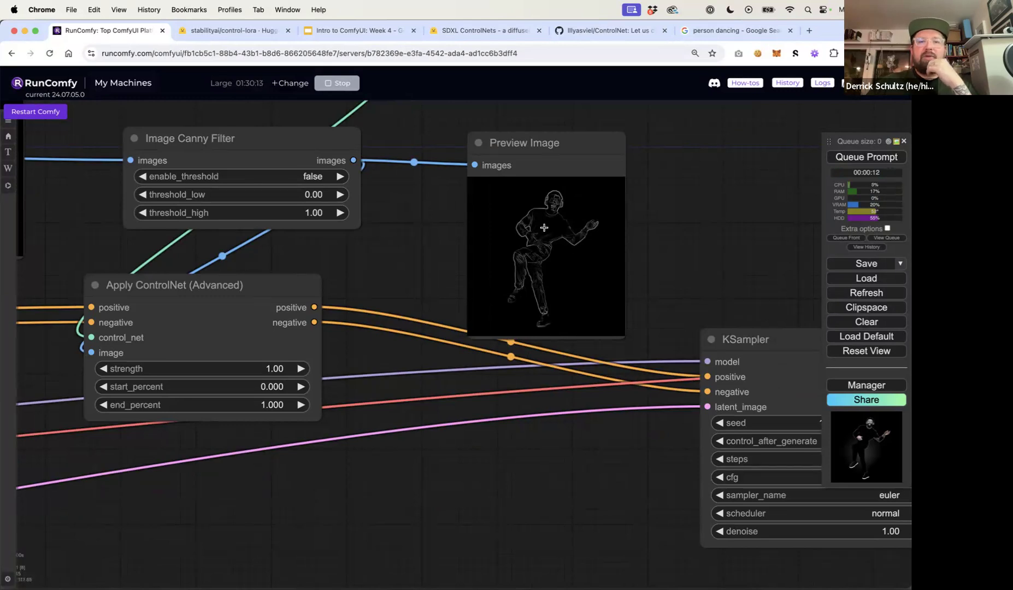
{"action": "scroll", "coordinate": [544, 228], "scroll_direction": "up", "scroll_amount": 4}
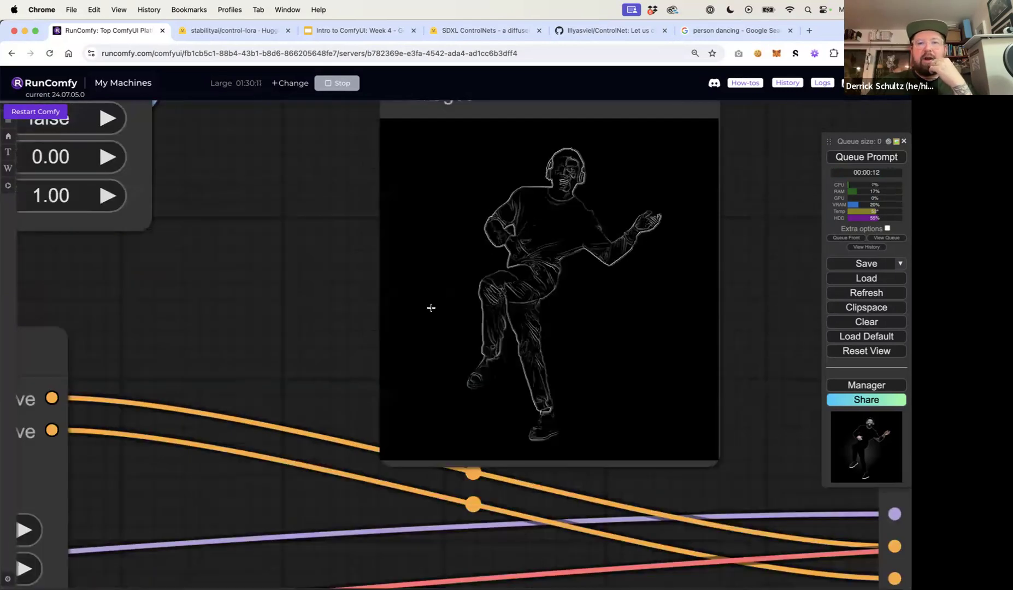
{"action": "scroll", "coordinate": [612, 300], "scroll_direction": "down", "scroll_amount": 3}
{"action": "scroll", "coordinate": [612, 300], "scroll_direction": "down", "scroll_amount": 3}
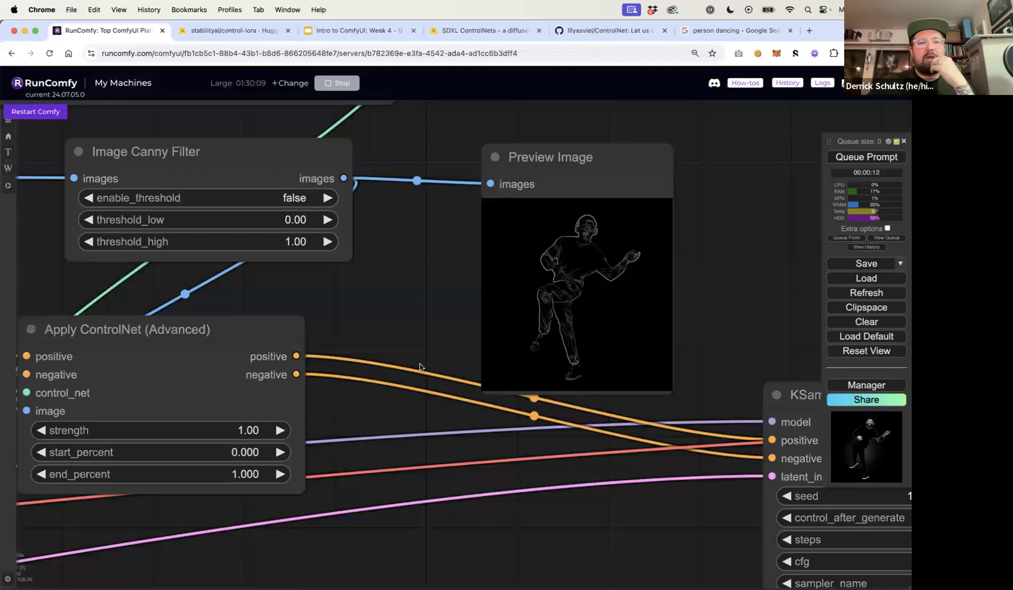
Set the canny Apply ControlNet node's strength to 0.50
{"action": "left_click", "coordinate": [248, 431]}
{"action": "key", "text": "Return"}
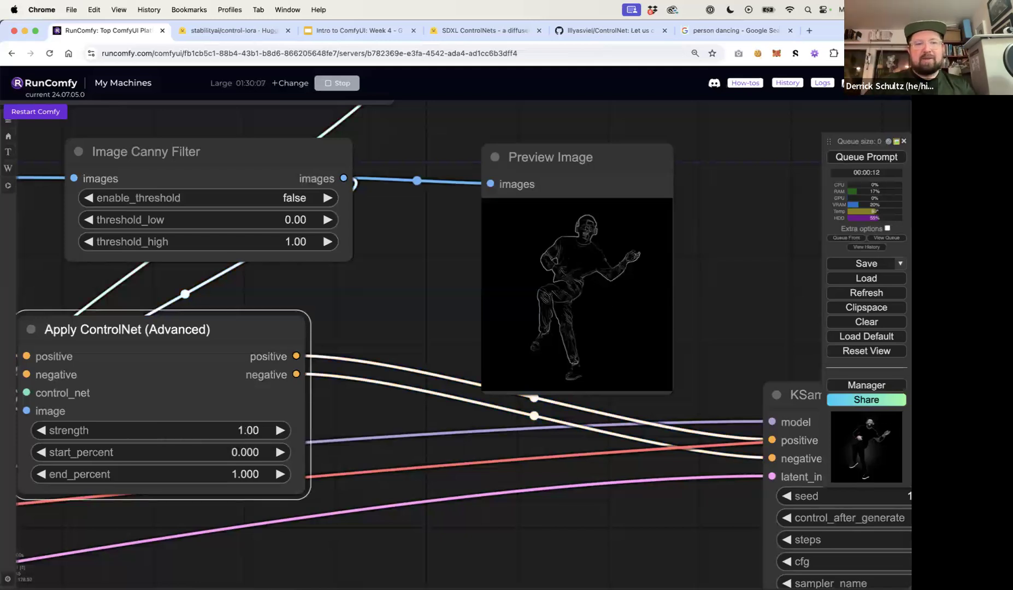
Turn on enable_threshold in the Image Canny Filter and inspect the edge preview
{"action": "left_click", "coordinate": [292, 199]}
{"action": "left_click", "coordinate": [285, 219]}
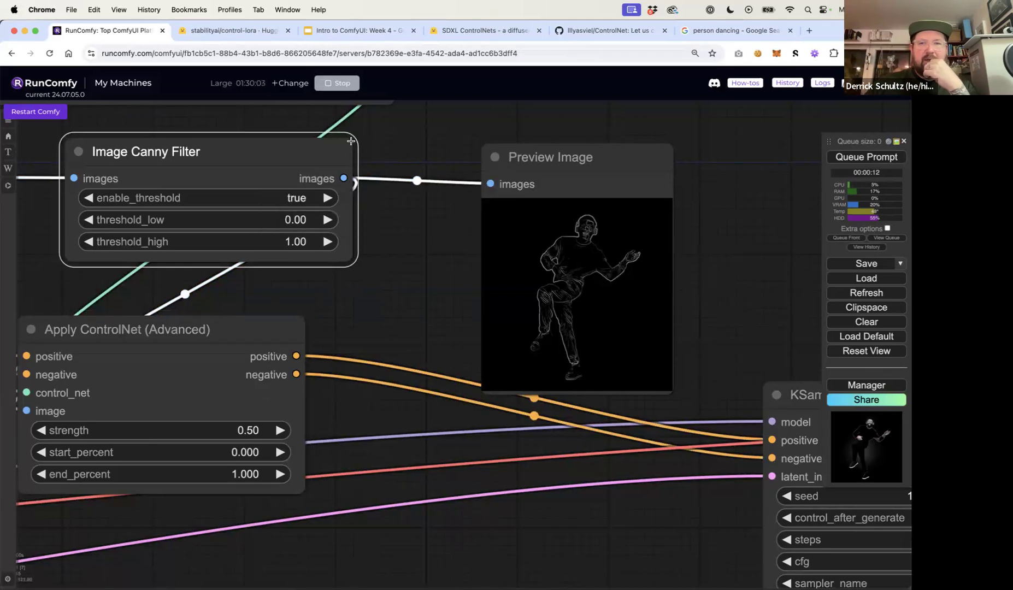
{"action": "scroll", "coordinate": [594, 307], "scroll_direction": "up", "scroll_amount": 10}
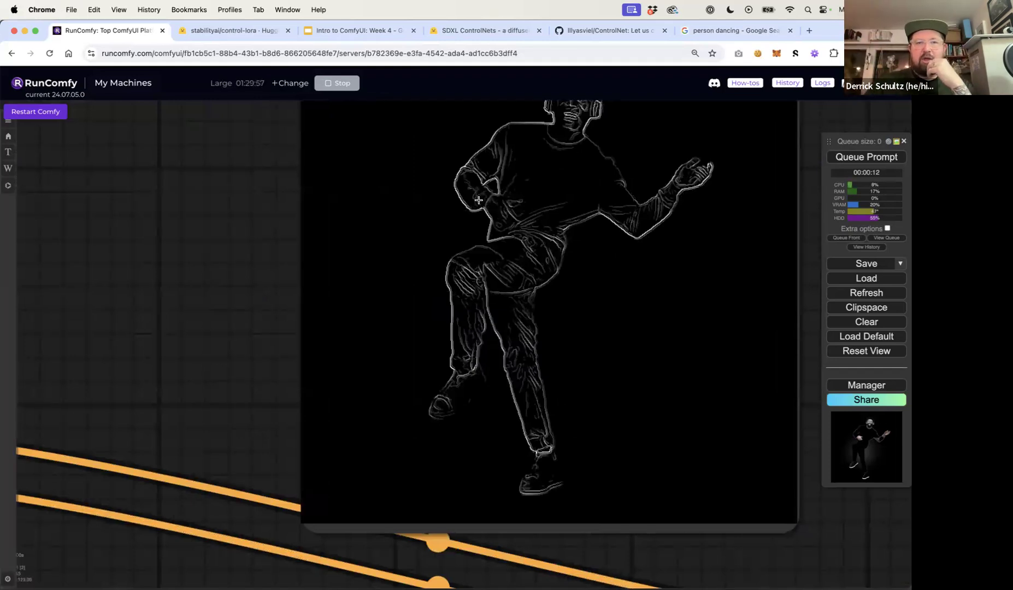
{"action": "scroll", "coordinate": [640, 170], "scroll_direction": "down", "scroll_amount": 5}
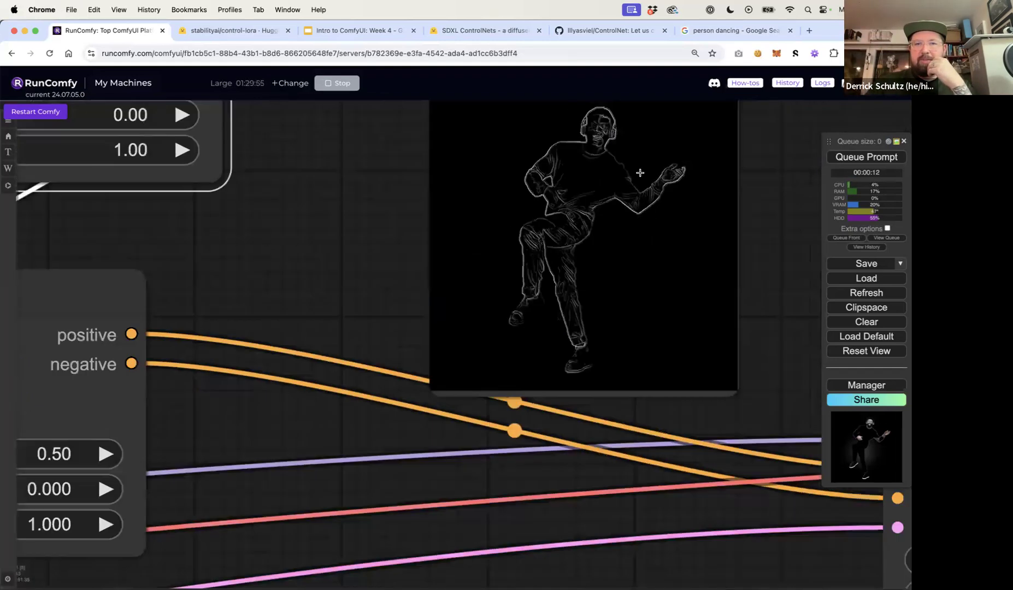
Queue the prompt to regenerate with the canny threshold enabled
{"action": "left_click", "coordinate": [846, 158]}
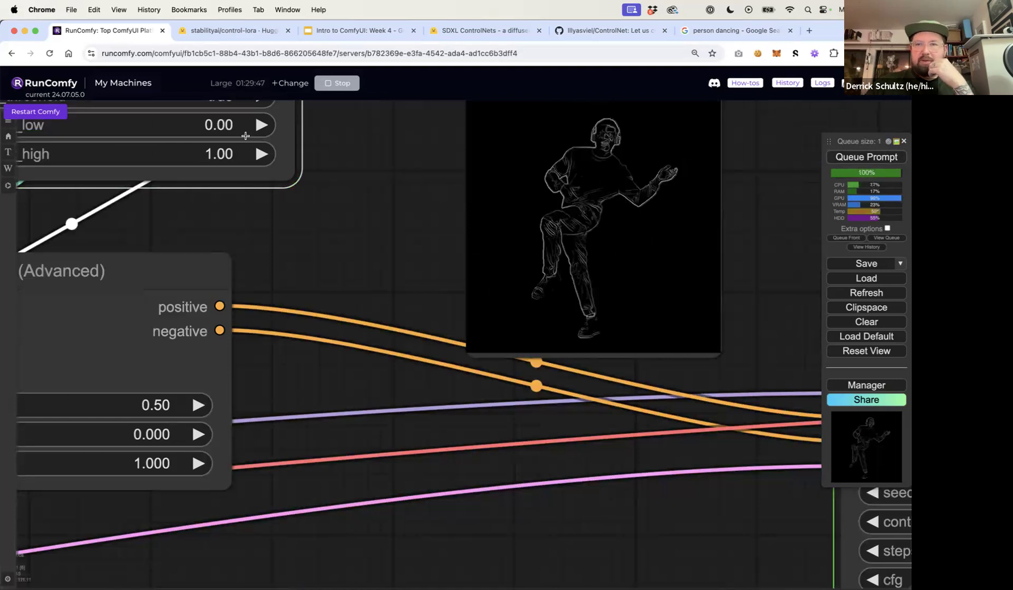
{"action": "scroll", "coordinate": [246, 136], "scroll_direction": "down", "scroll_amount": 5}
Set the Image Canny Filter's threshold_low to 0.20 and threshold_high to 0.80, then queue the prompt
{"action": "left_click", "coordinate": [233, 141]}
{"action": "type", "text": ".2"}
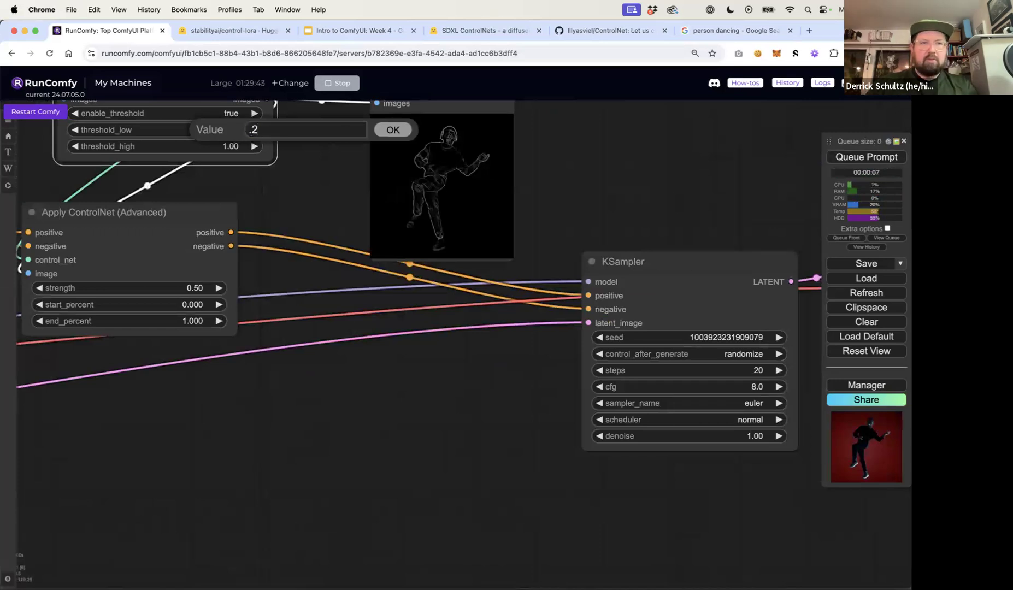
{"action": "key", "text": "Return"}
{"action": "left_click", "coordinate": [229, 148]}
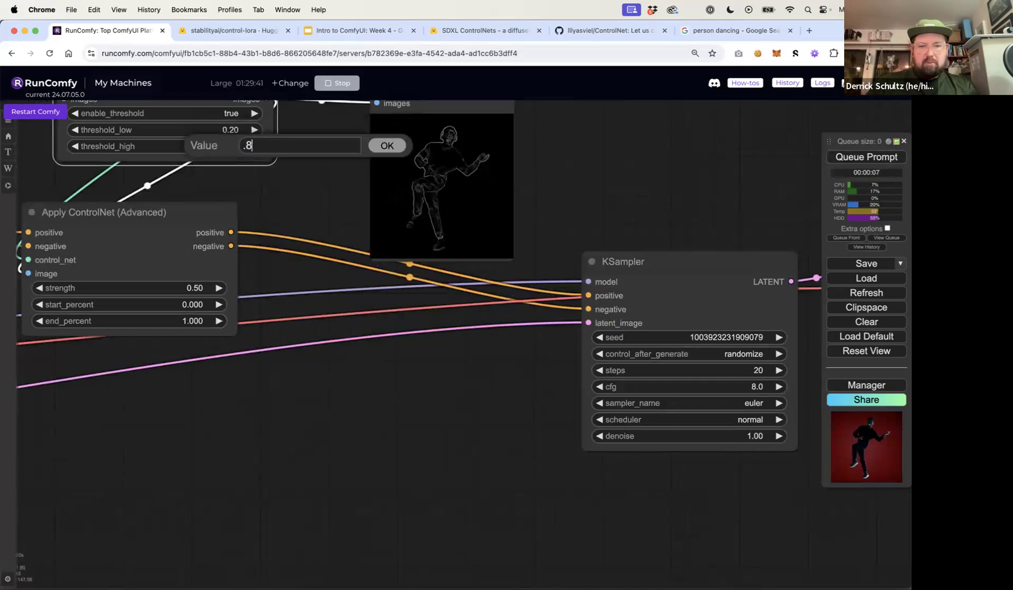
{"action": "key", "text": "Return"}
{"action": "left_click", "coordinate": [882, 157]}
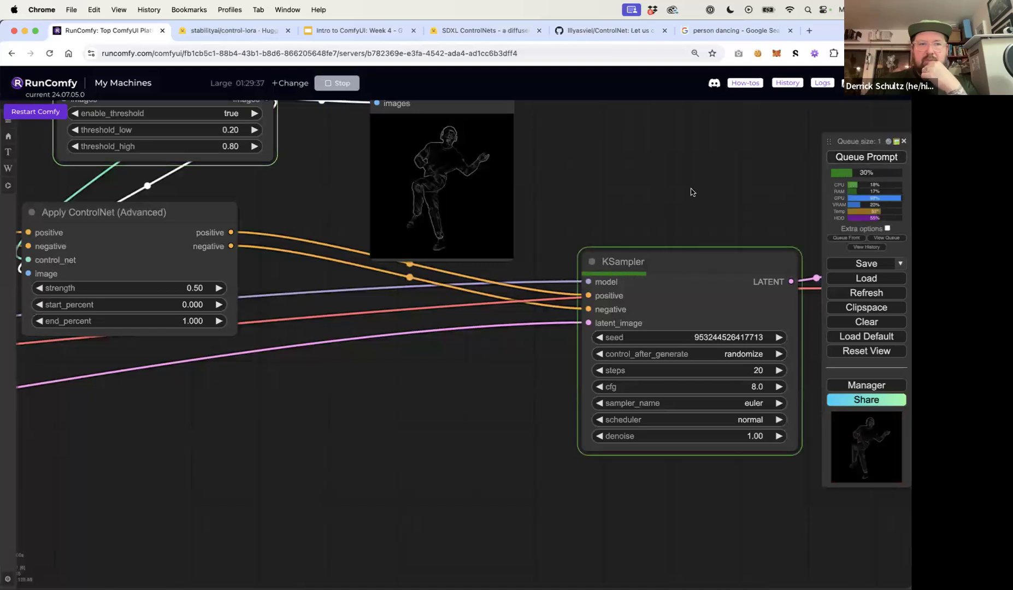
Examine the newly generated images in the Save Image node and the edge preview
{"action": "scroll", "coordinate": [690, 192], "scroll_direction": "right", "scroll_amount": 10}
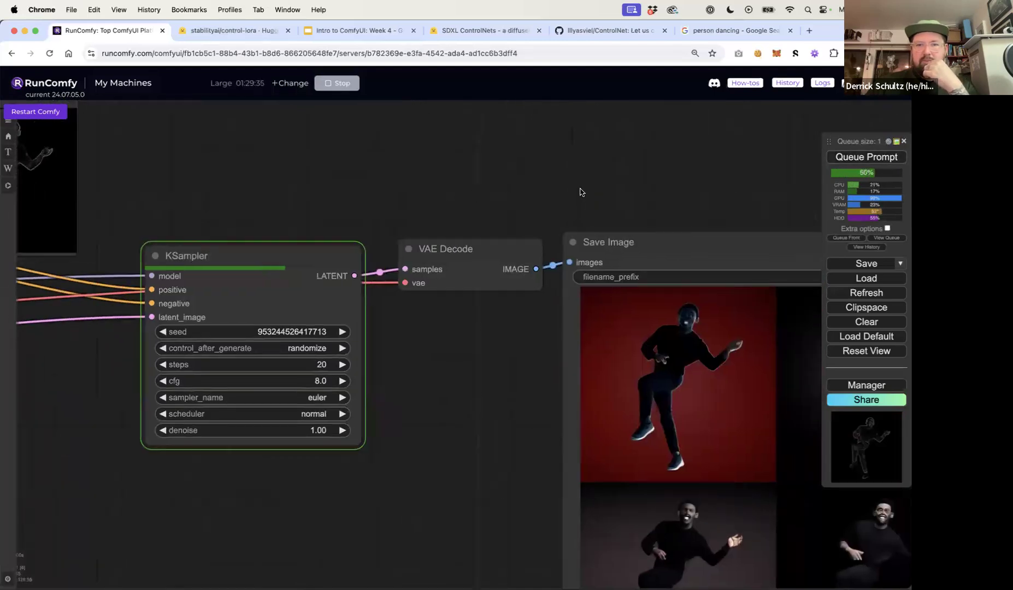
{"action": "left_click_drag", "start_coordinate": [599, 198], "coordinate": [419, 167]}
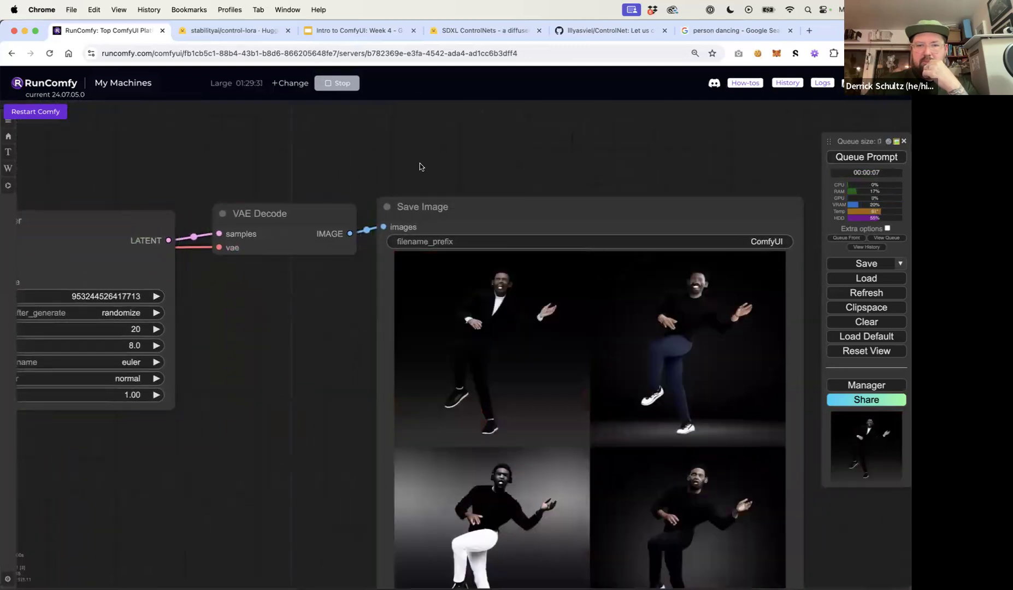
{"action": "scroll", "coordinate": [400, 150], "scroll_direction": "down", "scroll_amount": 2}
{"action": "scroll", "coordinate": [383, 373], "scroll_direction": "down", "scroll_amount": 2}
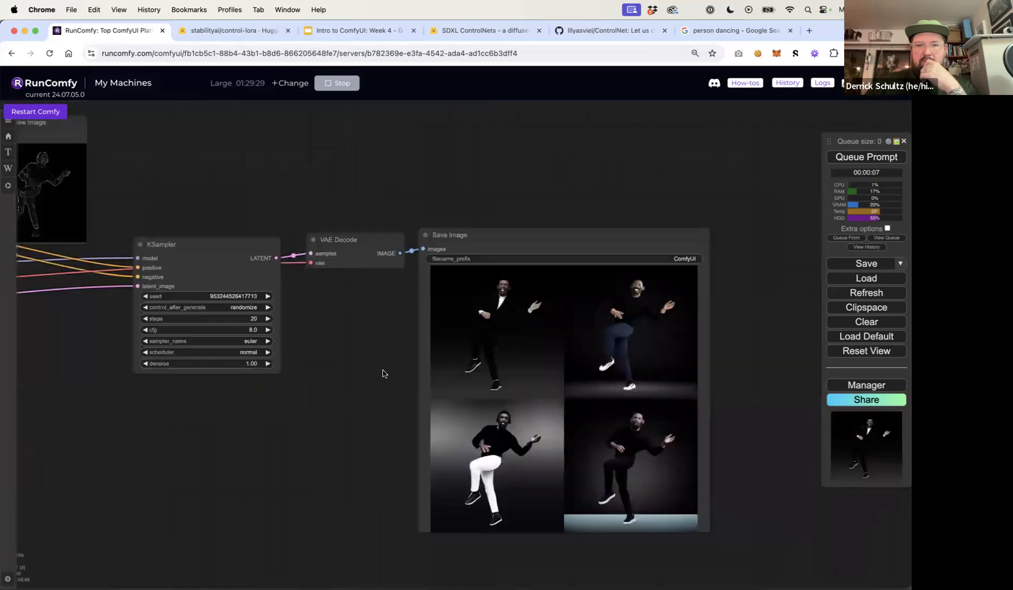
{"action": "scroll", "coordinate": [427, 454], "scroll_direction": "up", "scroll_amount": 5}
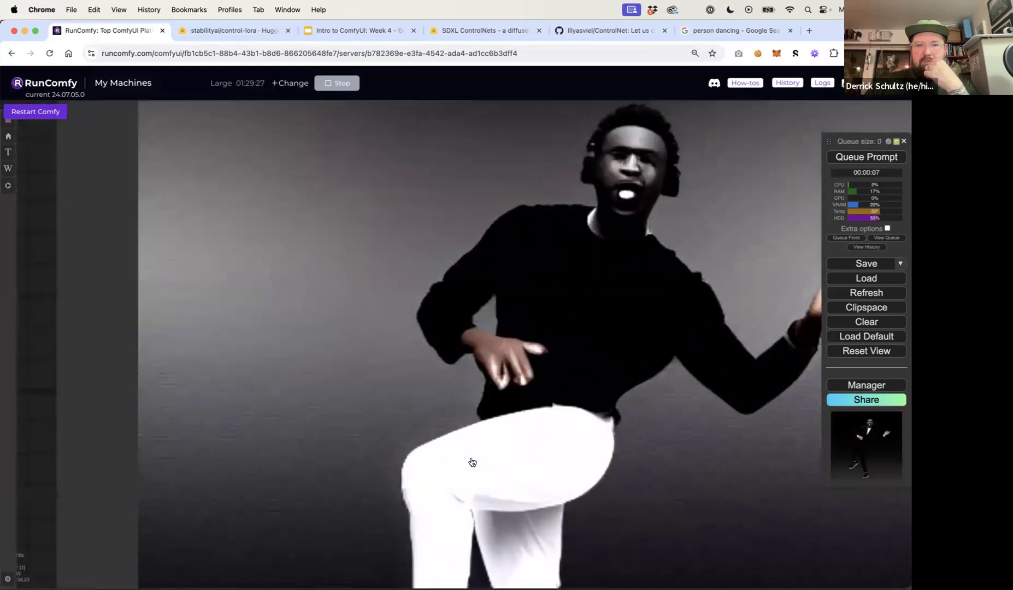
{"action": "scroll", "coordinate": [289, 395], "scroll_direction": "down", "scroll_amount": 4}
{"action": "scroll", "coordinate": [290, 395], "scroll_direction": "down", "scroll_amount": 5}
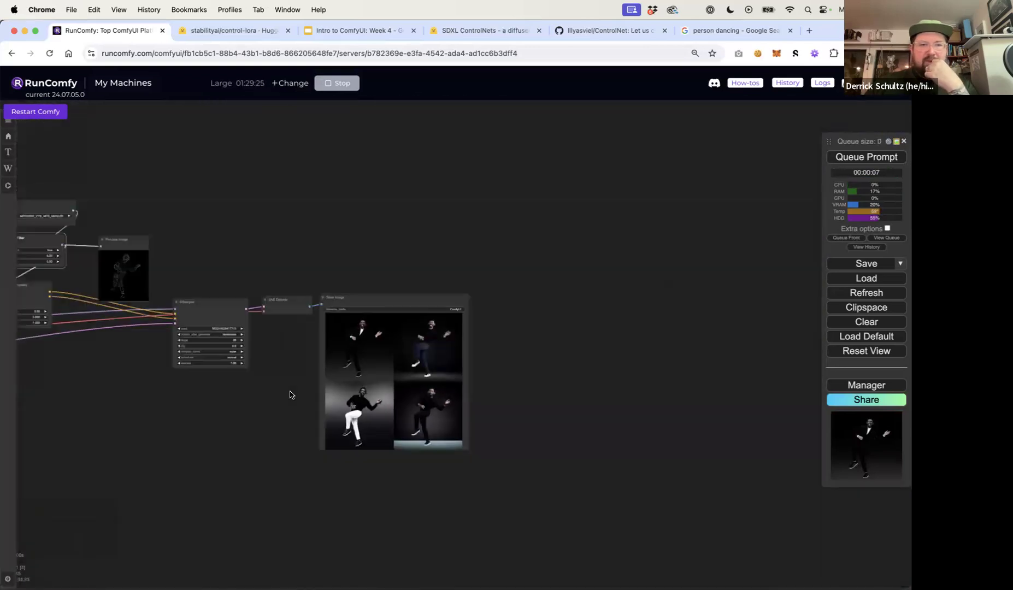
{"action": "scroll", "coordinate": [193, 391], "scroll_direction": "up", "scroll_amount": 5}
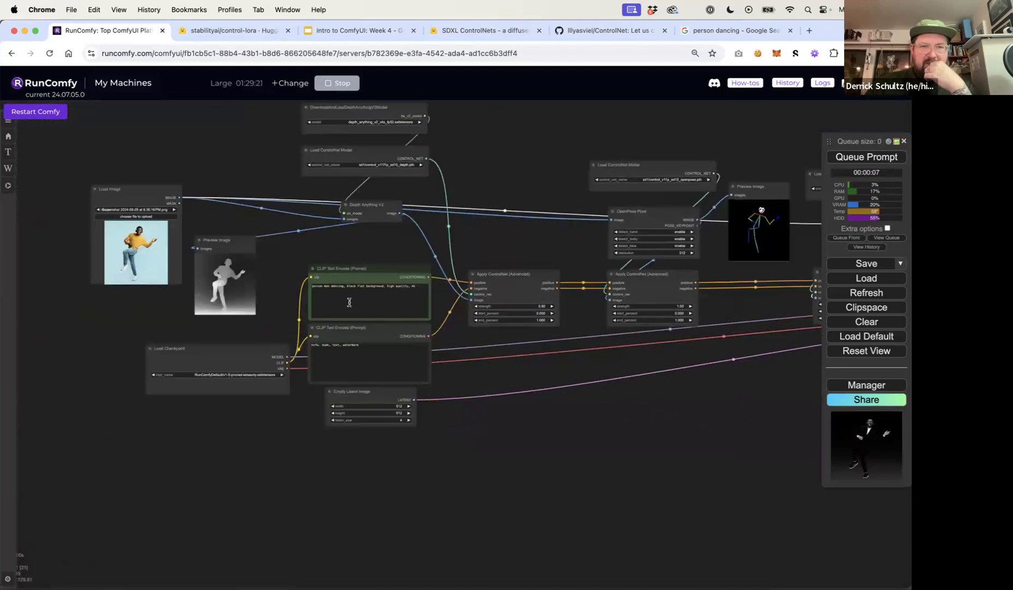
{"action": "scroll", "coordinate": [349, 302], "scroll_direction": "up", "scroll_amount": 6}
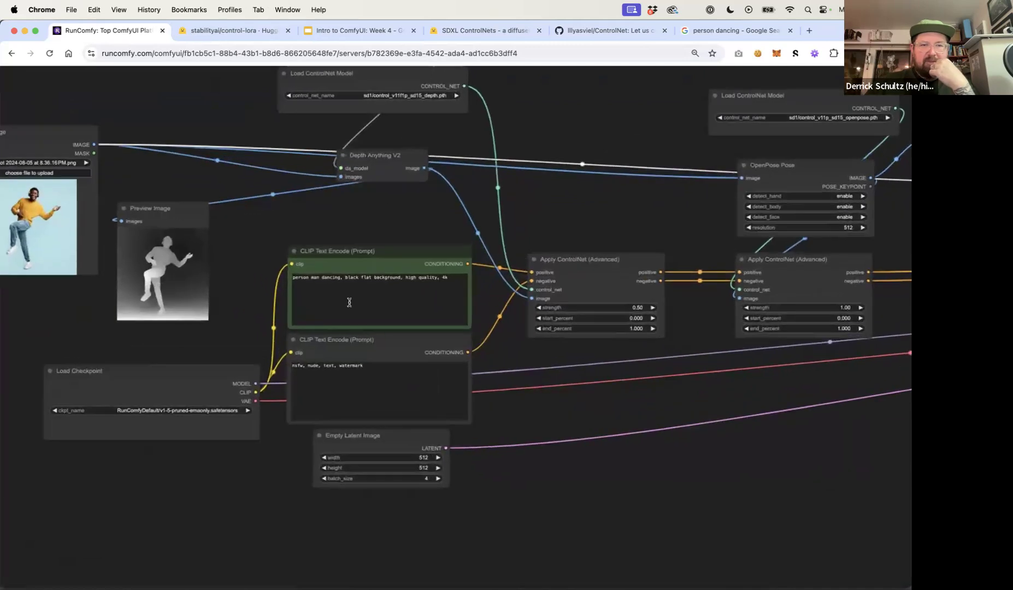
Add "green shirt," to the positive prompt after "person man dancing,"
{"action": "scroll", "coordinate": [349, 302], "scroll_direction": "up", "scroll_amount": 2}
{"action": "left_click", "coordinate": [346, 284]}
{"action": "type", "text": "green"}
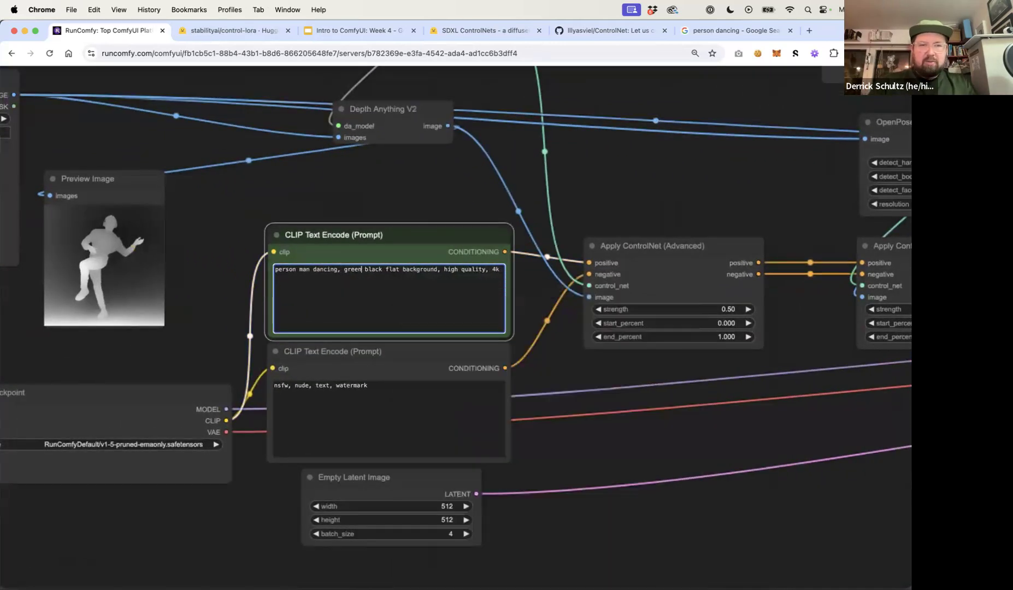
{"action": "type", "text": " shirt,"}
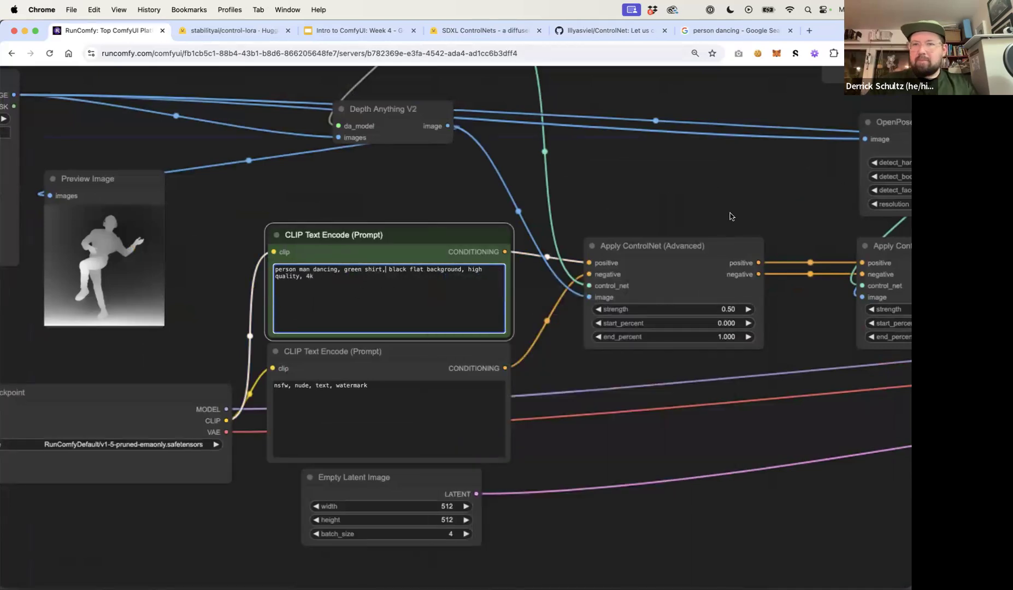
{"action": "scroll", "coordinate": [734, 220], "scroll_direction": "down", "scroll_amount": 3}
{"action": "left_click_drag", "start_coordinate": [735, 219], "coordinate": [364, 243]}
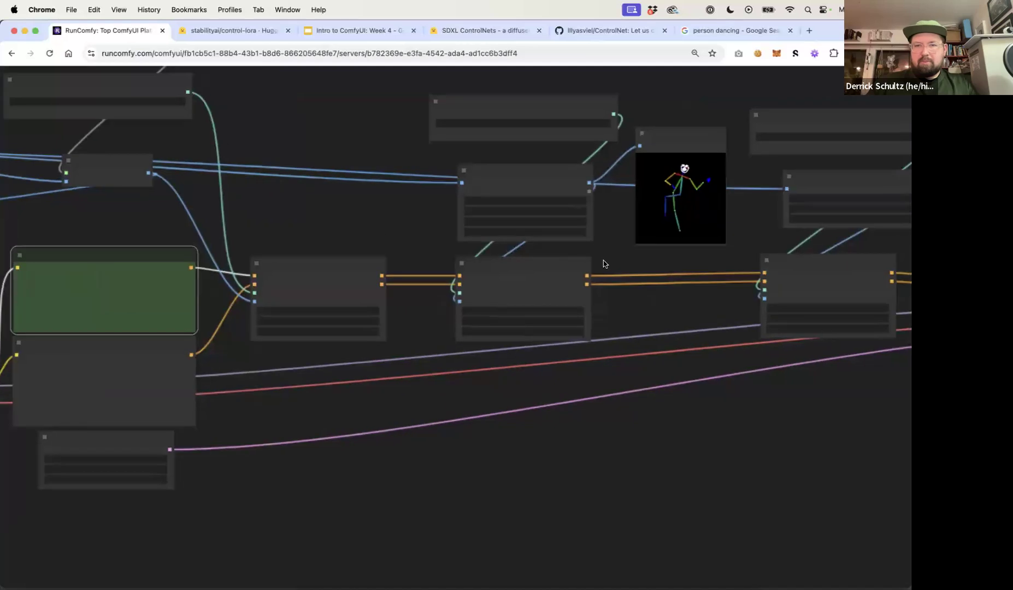
{"action": "scroll", "coordinate": [610, 262], "scroll_direction": "down", "scroll_amount": 5}
{"action": "scroll", "coordinate": [610, 263], "scroll_direction": "up", "scroll_amount": 5}
{"action": "scroll", "coordinate": [610, 263], "scroll_direction": "down", "scroll_amount": 5}
{"action": "scroll", "coordinate": [610, 263], "scroll_direction": "down", "scroll_amount": 2}
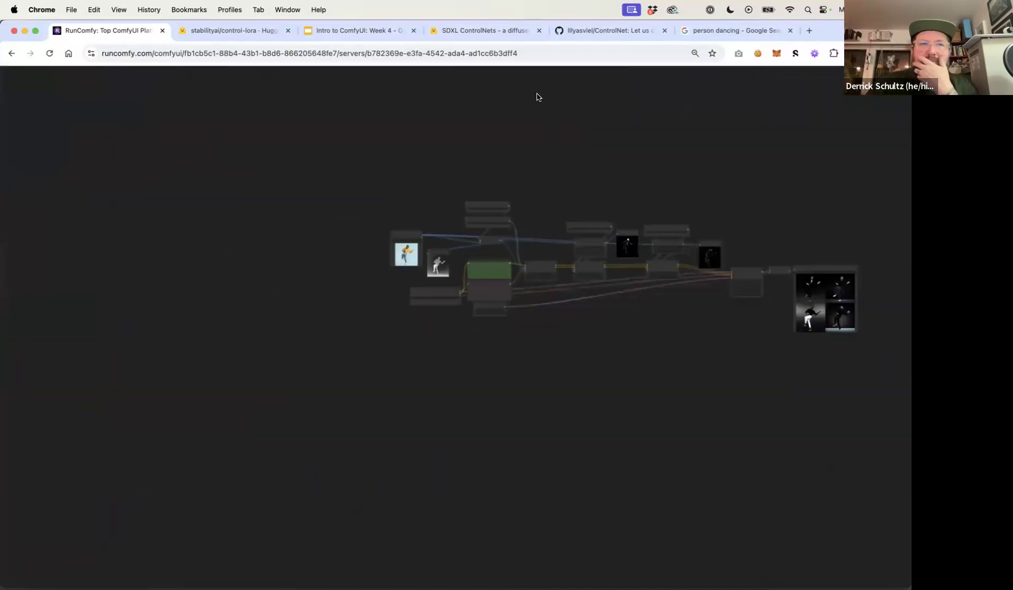
Reload the ComfyUI page in the browser
{"action": "left_click", "coordinate": [529, 53]}
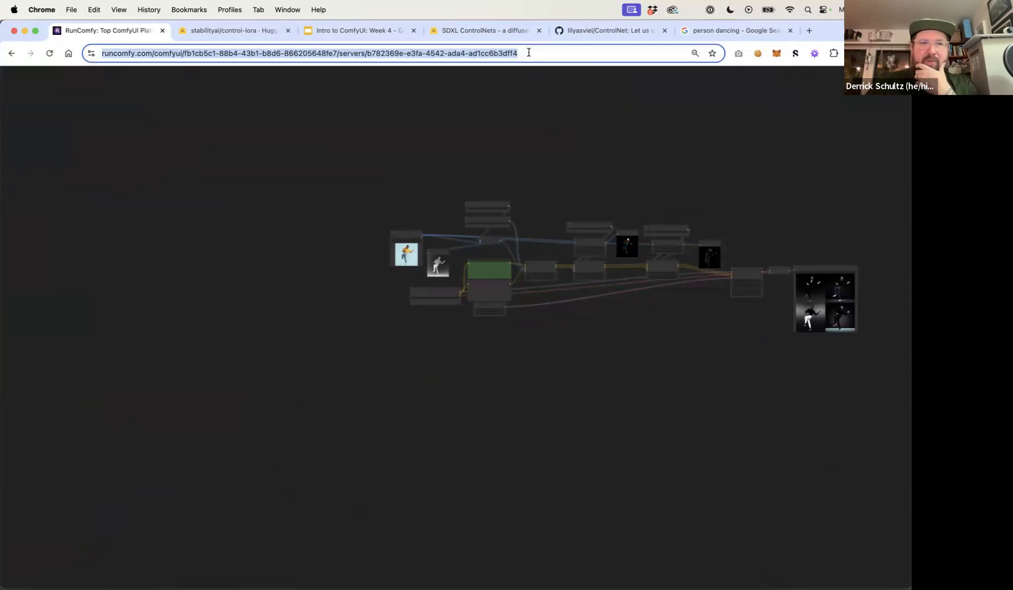
{"action": "key", "text": "Return"}
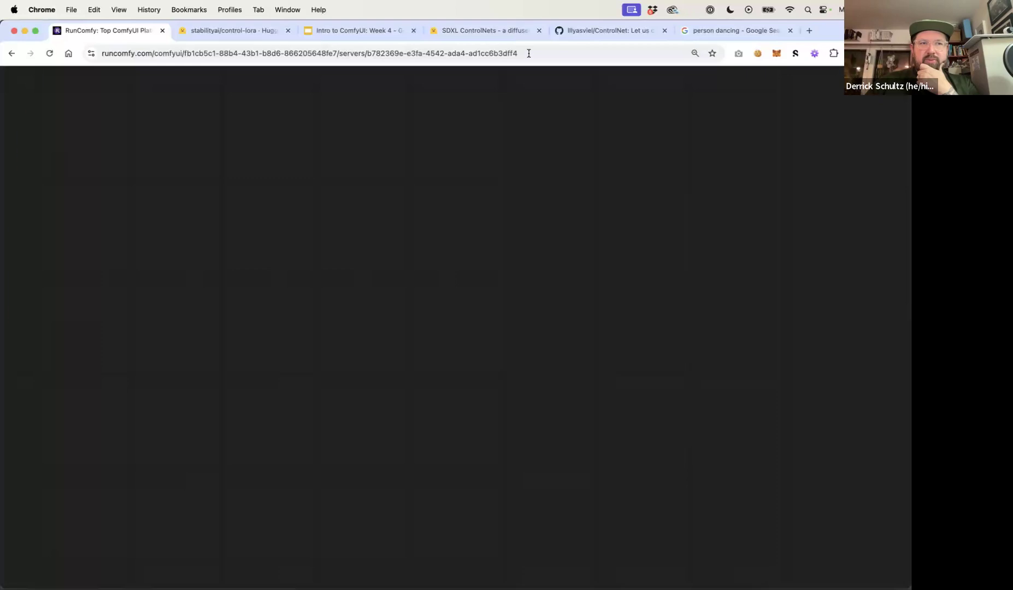
{"action": "scroll", "coordinate": [522, 236], "scroll_direction": "down", "scroll_amount": 5}
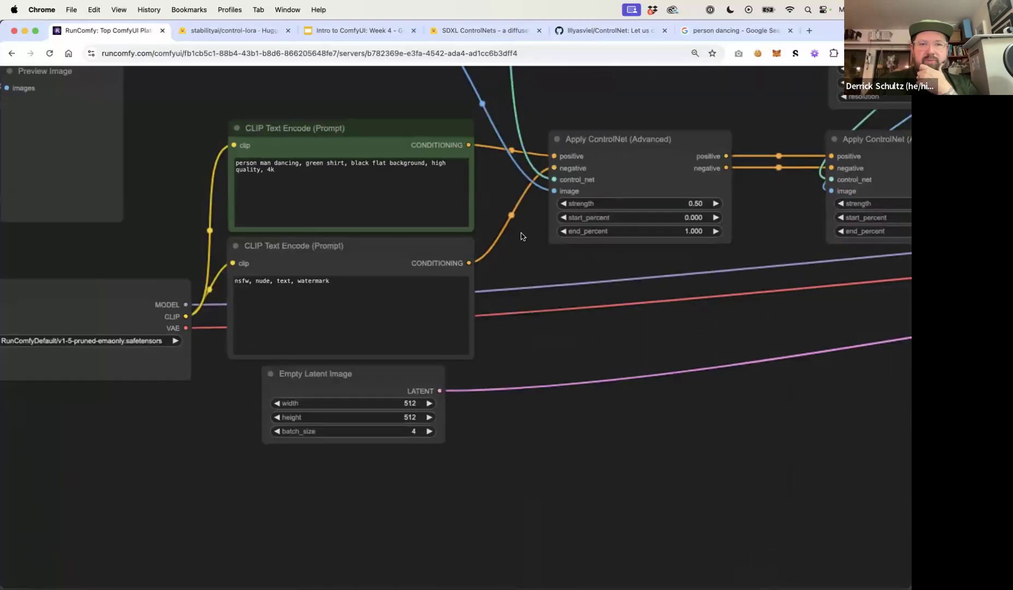
{"action": "key", "text": "super+minus"}
{"action": "key", "text": "super+minus"}
{"action": "key", "text": "super+plus"}
{"action": "key", "text": "super+plus"}
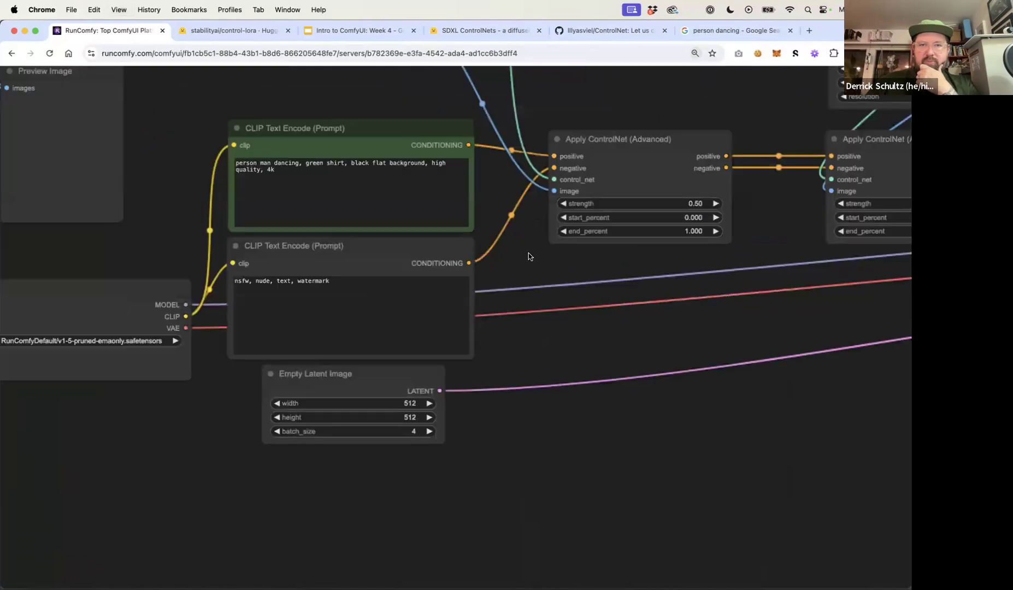
{"action": "scroll", "coordinate": [528, 254], "scroll_direction": "down", "scroll_amount": 14}
{"action": "left_click_drag", "start_coordinate": [635, 316], "coordinate": [480, 314]}
Open RunComfy in a new tab and open the running Large machine's ComfyUI session
{"action": "key", "text": "super+t"}
{"action": "type", "text": "runc"}
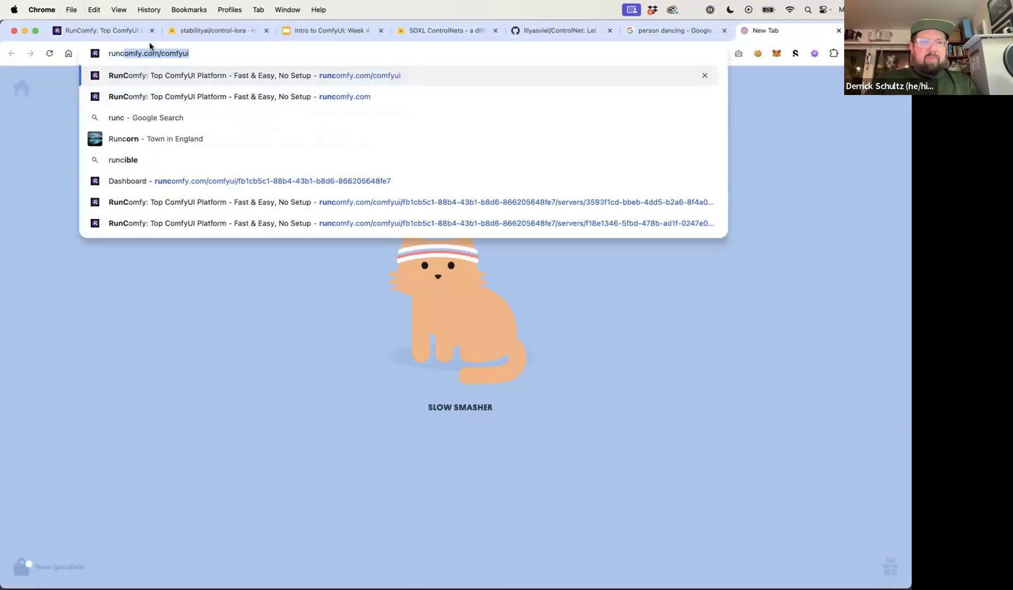
{"action": "key", "text": "Return"}
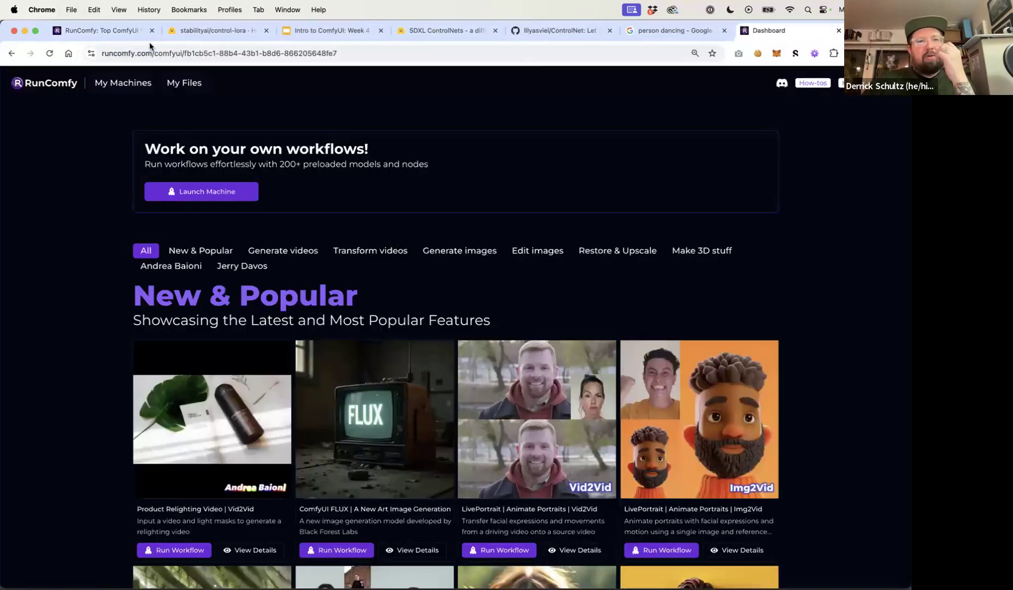
{"action": "left_click", "coordinate": [119, 82]}
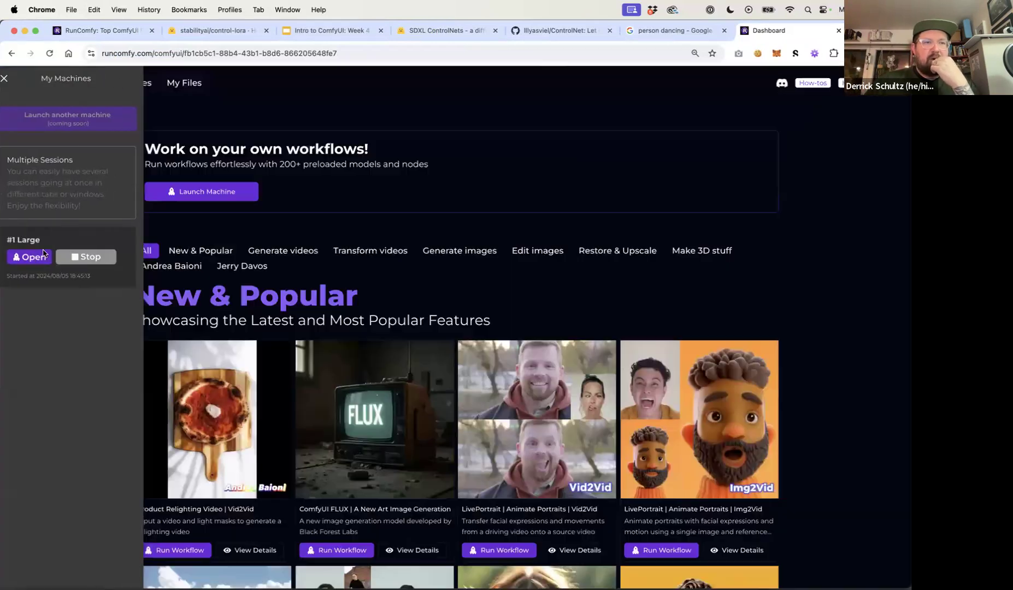
{"action": "left_click", "coordinate": [29, 256]}
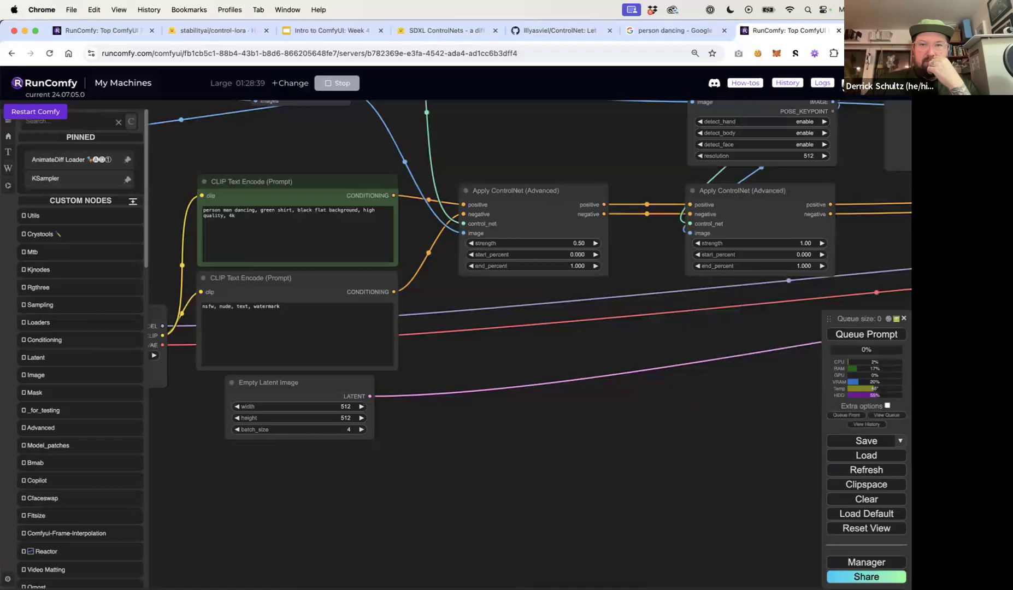
Add "yellow pants," to the positive prompt after "green shirt,"
{"action": "left_click", "coordinate": [8, 127]}
{"action": "left_click_drag", "start_coordinate": [496, 145], "coordinate": [631, 168]}
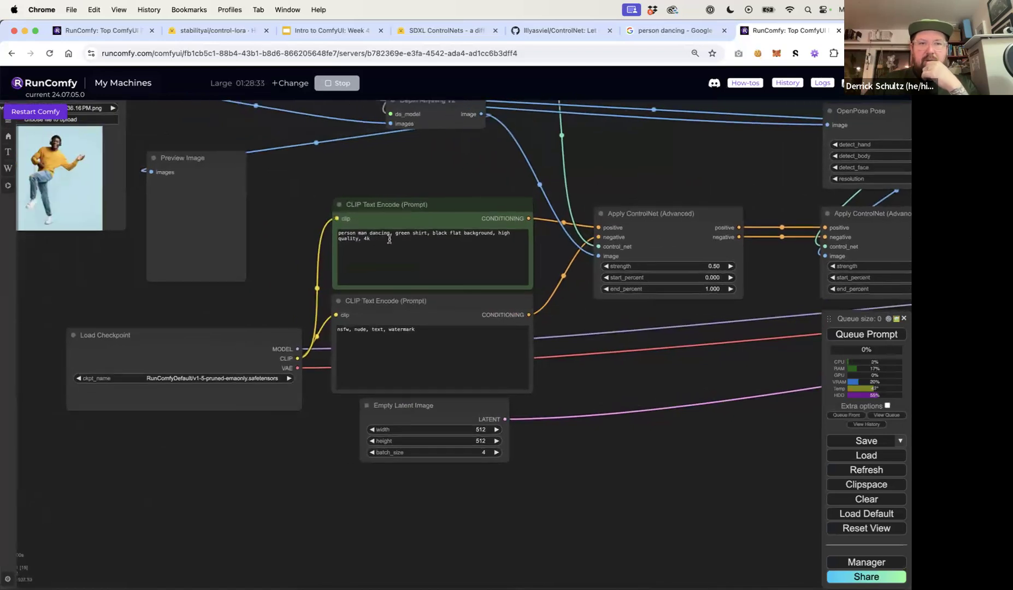
{"action": "left_click", "coordinate": [428, 233]}
{"action": "type", "text": "yellow pr"}
{"action": "key", "text": "BackSpace"}
{"action": "type", "text": "ants,"}
Queue the prompt to generate images with the updated prompt
{"action": "scroll", "coordinate": [606, 158], "scroll_direction": "down", "scroll_amount": 5}
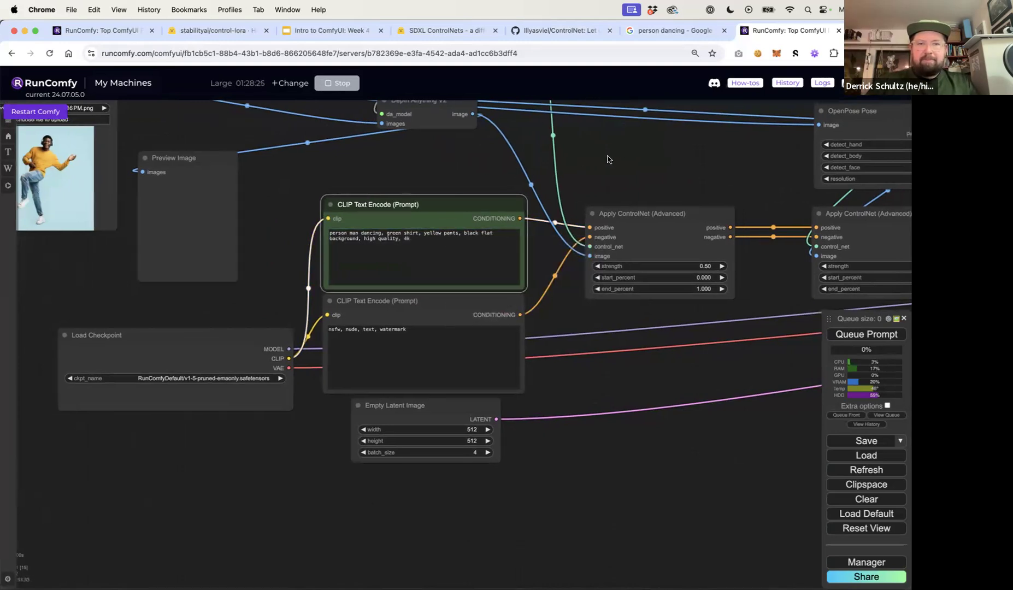
{"action": "scroll", "coordinate": [474, 182], "scroll_direction": "down", "scroll_amount": 2}
{"action": "left_click_drag", "start_coordinate": [490, 183], "coordinate": [285, 203]}
{"action": "left_click_drag", "start_coordinate": [816, 133], "coordinate": [609, 138]}
{"action": "left_click", "coordinate": [847, 335]}
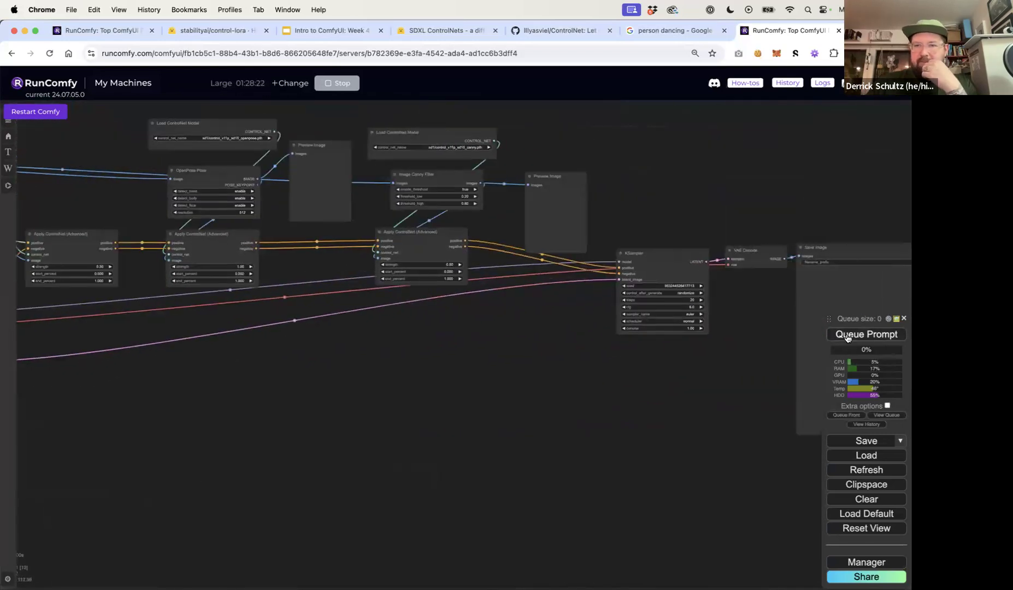
Examine the generated images in the Save Image node
{"action": "left_click_drag", "start_coordinate": [681, 208], "coordinate": [495, 197]}
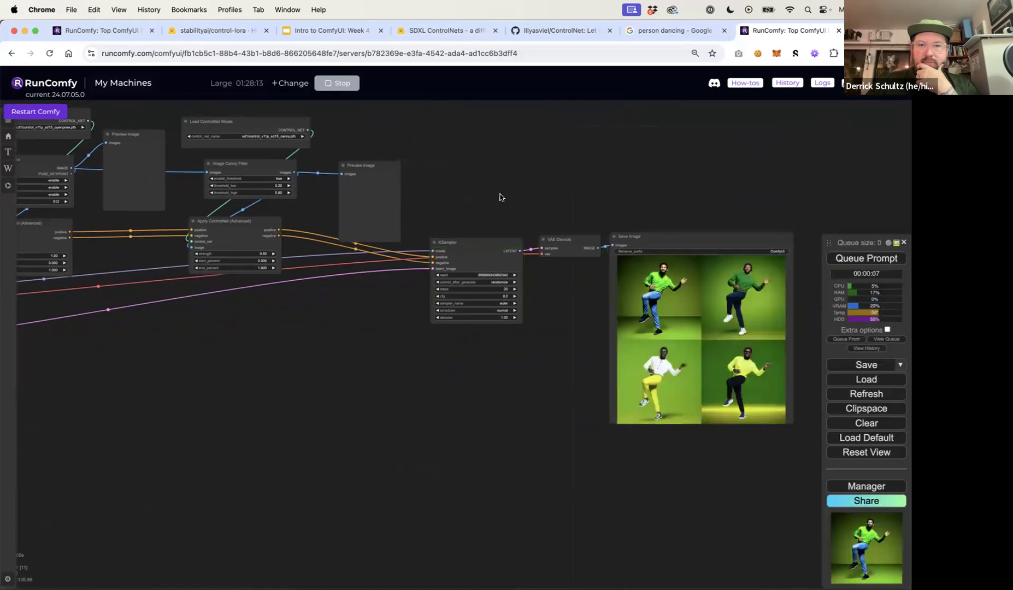
{"action": "scroll", "coordinate": [648, 296], "scroll_direction": "up", "scroll_amount": 7}
{"action": "left_click_drag", "start_coordinate": [520, 296], "coordinate": [283, 264]}
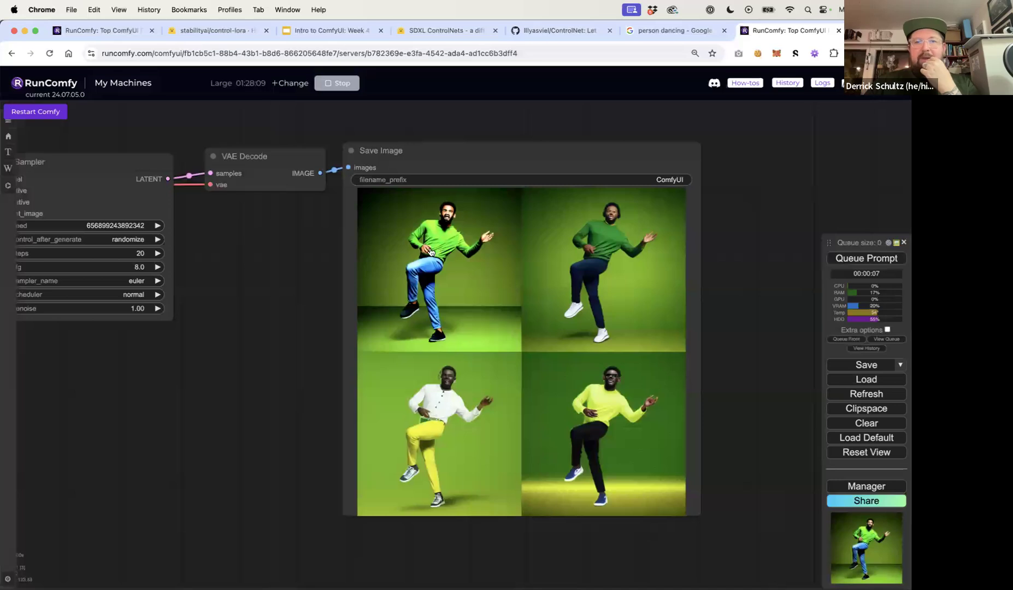
{"action": "left_click_drag", "start_coordinate": [307, 288], "coordinate": [546, 367]}
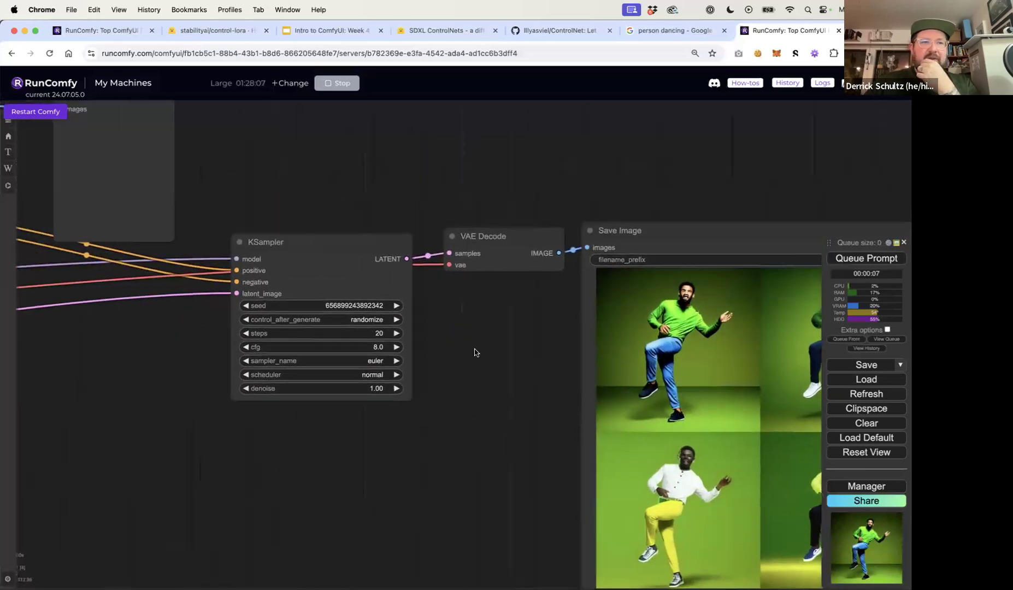
{"action": "left_click_drag", "start_coordinate": [474, 349], "coordinate": [687, 419]}
{"action": "left_click_drag", "start_coordinate": [336, 175], "coordinate": [381, 181]}
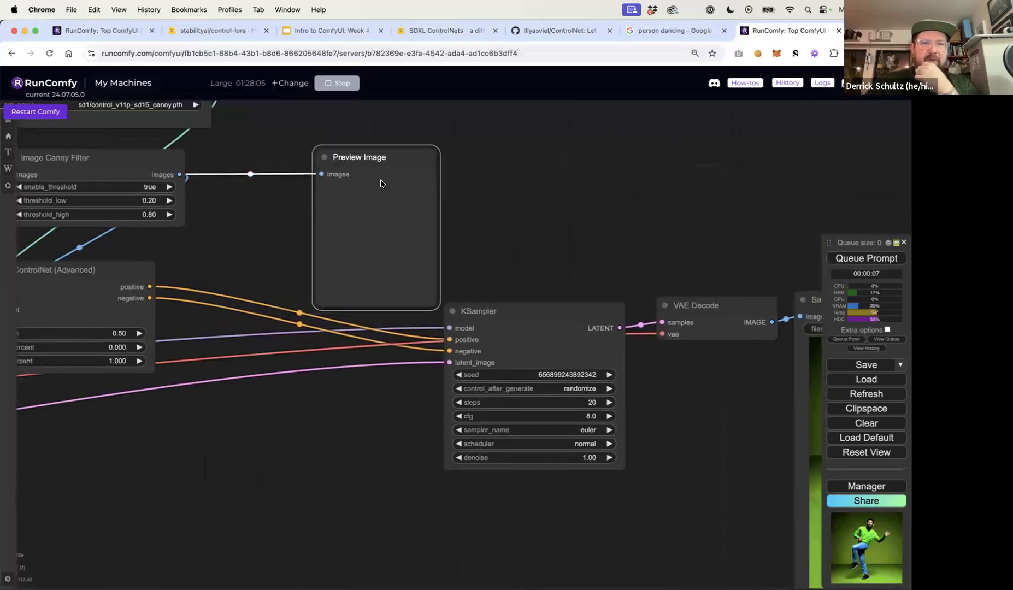
{"action": "scroll", "coordinate": [464, 192], "scroll_direction": "down", "scroll_amount": 5}
{"action": "scroll", "coordinate": [464, 192], "scroll_direction": "down", "scroll_amount": 1}
Move the Load Image node beside the Save Image node to compare the results with the source photo
{"action": "left_click_drag", "start_coordinate": [139, 232], "coordinate": [849, 274]}
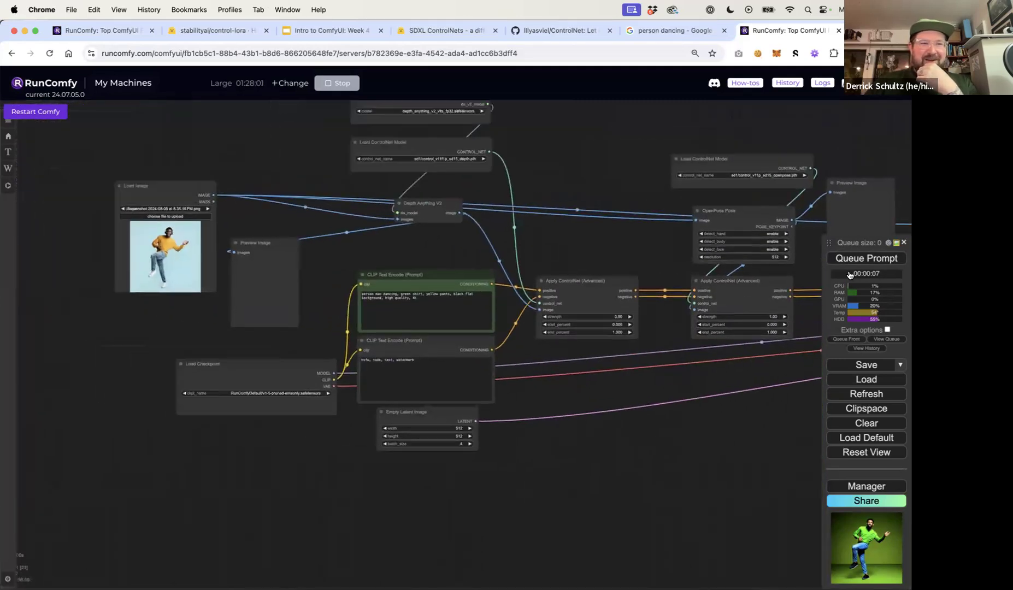
{"action": "left_click_drag", "start_coordinate": [171, 192], "coordinate": [801, 464]}
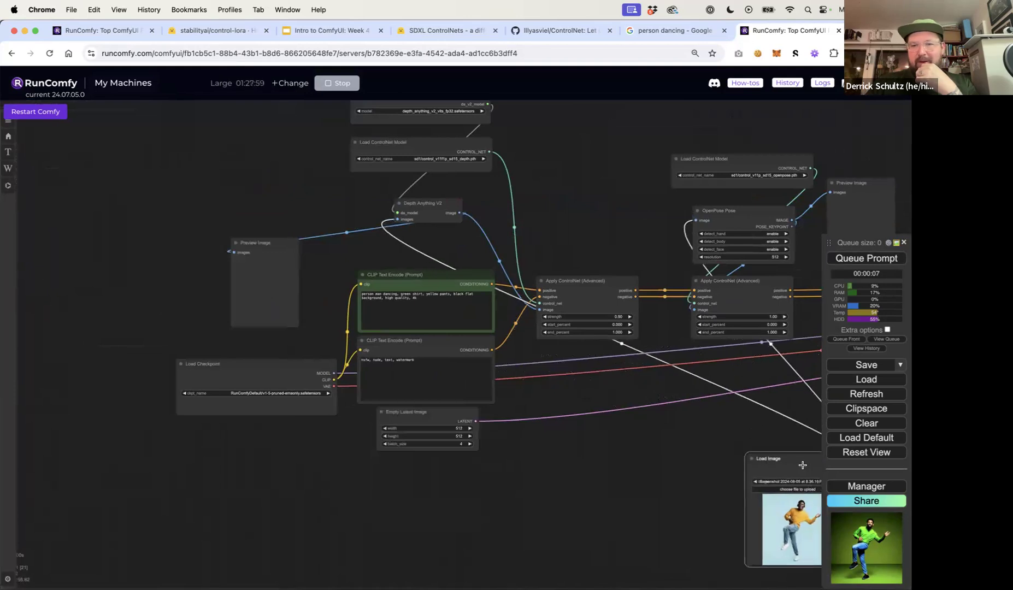
{"action": "left_click_drag", "start_coordinate": [443, 488], "coordinate": [100, 525]}
{"action": "left_click_drag", "start_coordinate": [288, 490], "coordinate": [770, 473]}
{"action": "left_click_drag", "start_coordinate": [606, 491], "coordinate": [229, 445]}
{"action": "left_click_drag", "start_coordinate": [393, 442], "coordinate": [798, 276]}
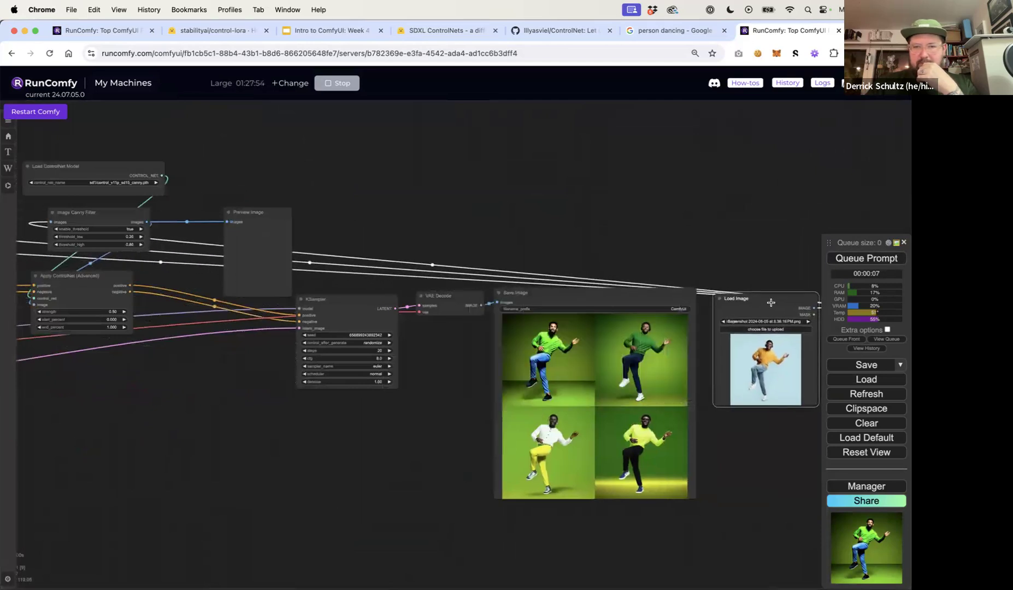
{"action": "scroll", "coordinate": [714, 274], "scroll_direction": "up", "scroll_amount": 5}
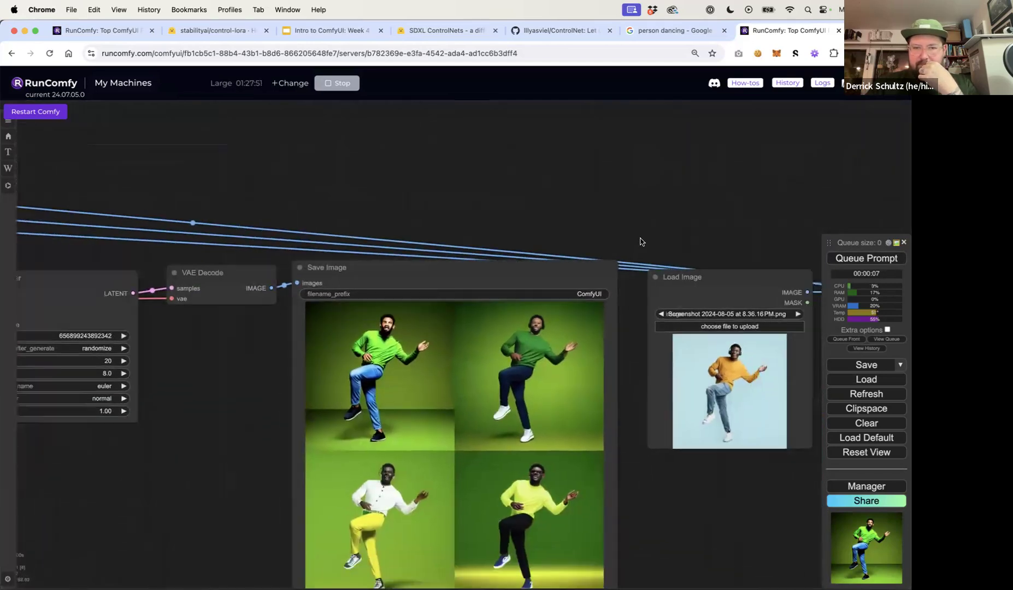
{"action": "scroll", "coordinate": [625, 222], "scroll_direction": "up", "scroll_amount": 5}
{"action": "left_click_drag", "start_coordinate": [631, 232], "coordinate": [582, 69]}
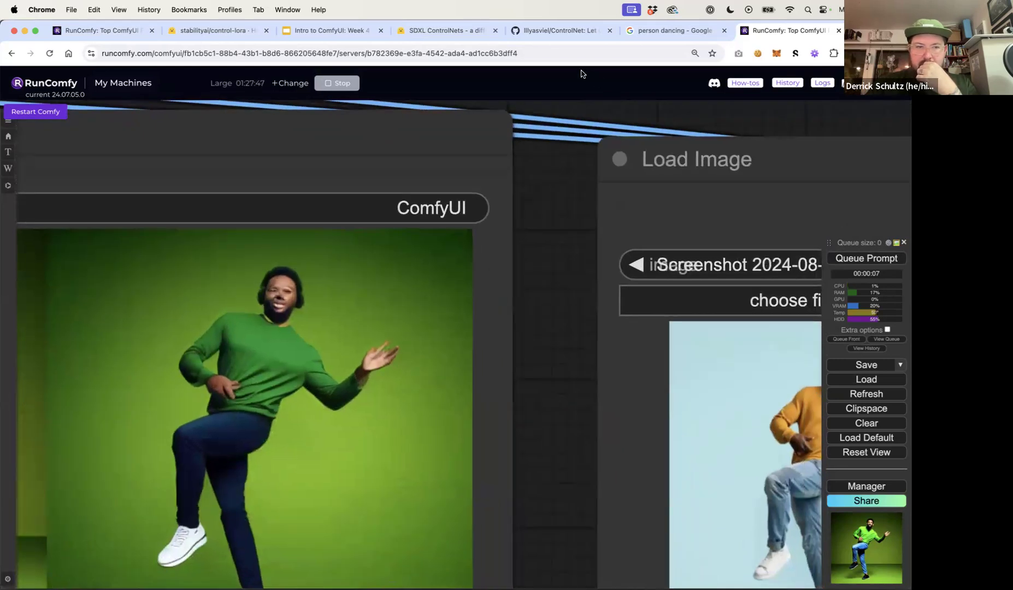
Add "white" before "flat background" in the positive prompt
{"action": "scroll", "coordinate": [560, 312], "scroll_direction": "down", "scroll_amount": 5}
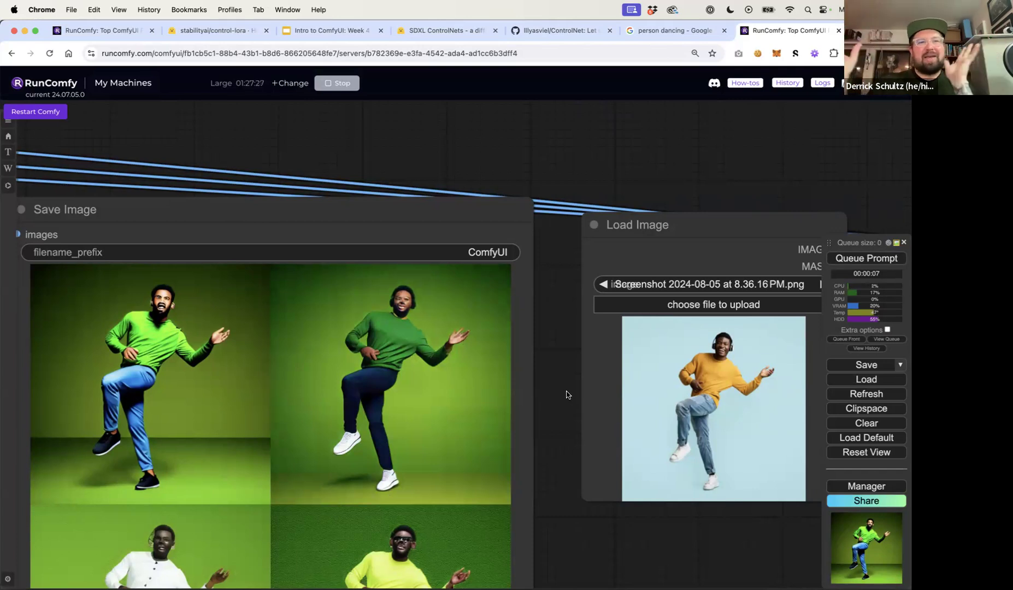
{"action": "scroll", "coordinate": [564, 403], "scroll_direction": "down", "scroll_amount": 5}
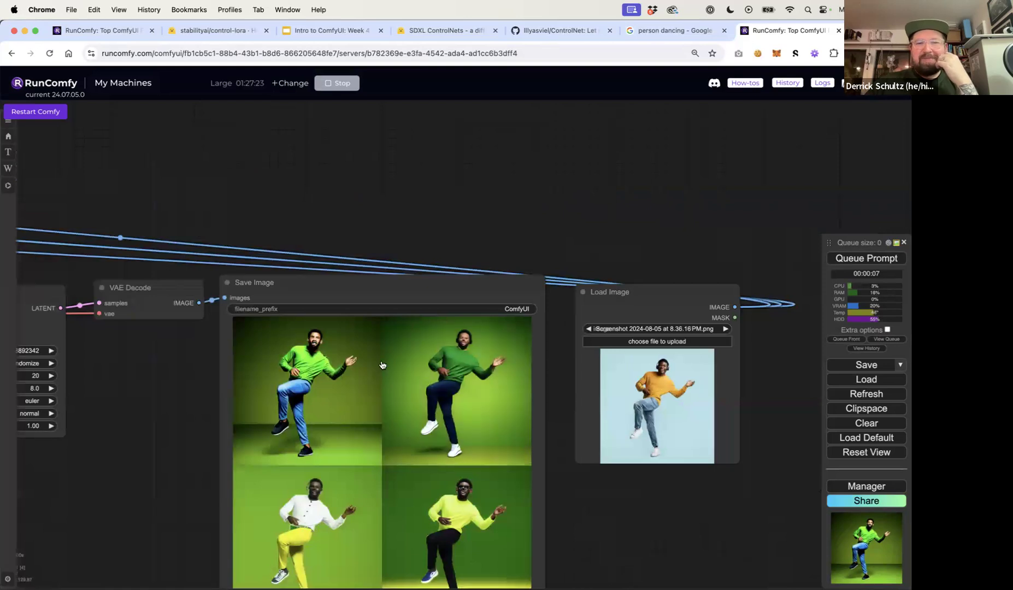
{"action": "left_click_drag", "start_coordinate": [162, 400], "coordinate": [425, 341]}
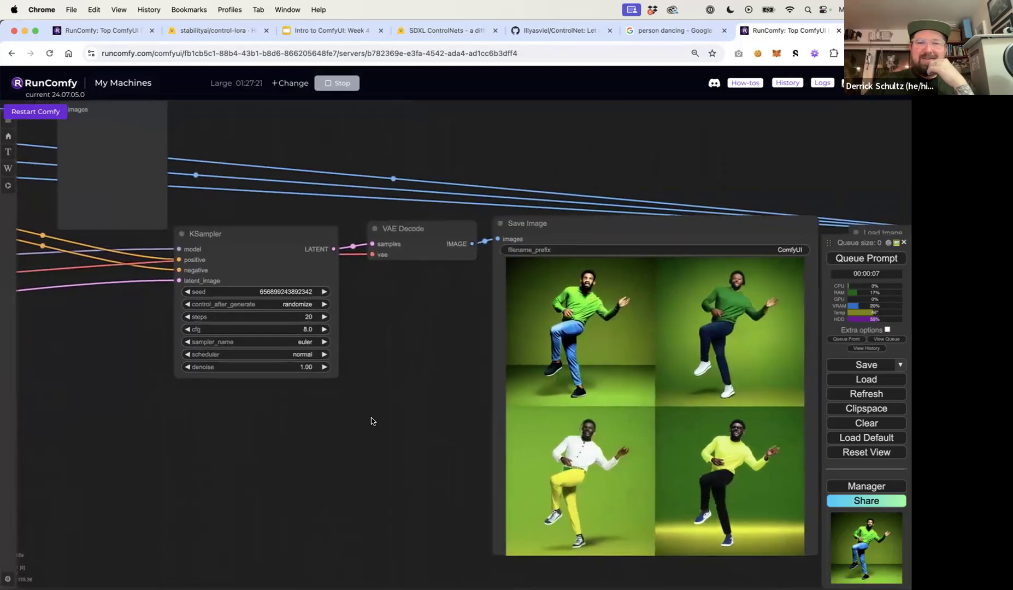
{"action": "left_click_drag", "start_coordinate": [372, 418], "coordinate": [733, 372]}
{"action": "left_click_drag", "start_coordinate": [349, 351], "coordinate": [717, 413]}
{"action": "left_click_drag", "start_coordinate": [474, 436], "coordinate": [835, 465]}
{"action": "left_click_drag", "start_coordinate": [612, 512], "coordinate": [847, 517]}
{"action": "double_click", "coordinate": [330, 278]}
{"action": "type", "text": "white"}
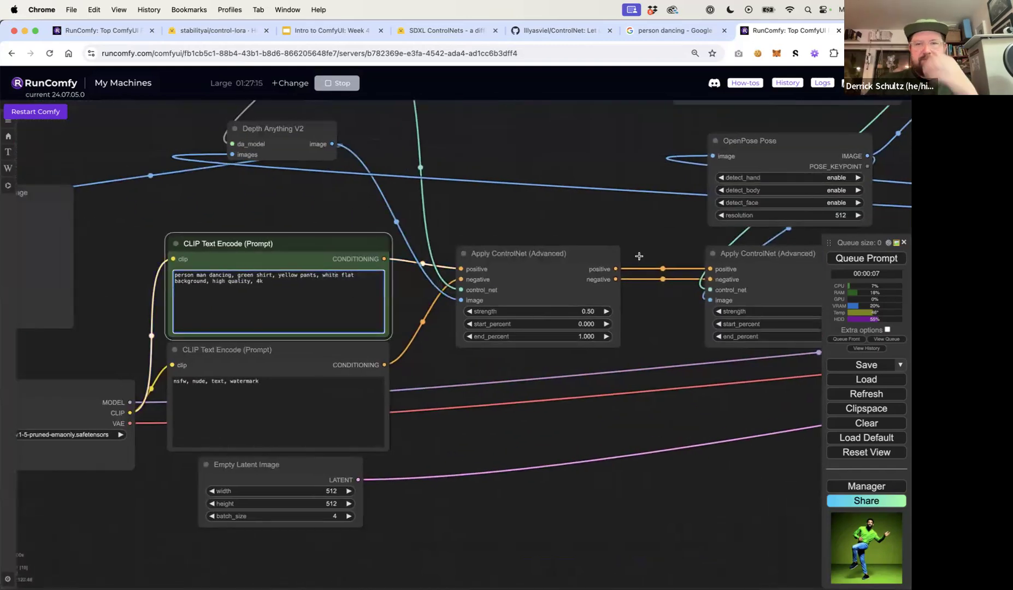
Queue the prompt to generate images with the updated prompt
{"action": "left_click", "coordinate": [865, 258]}
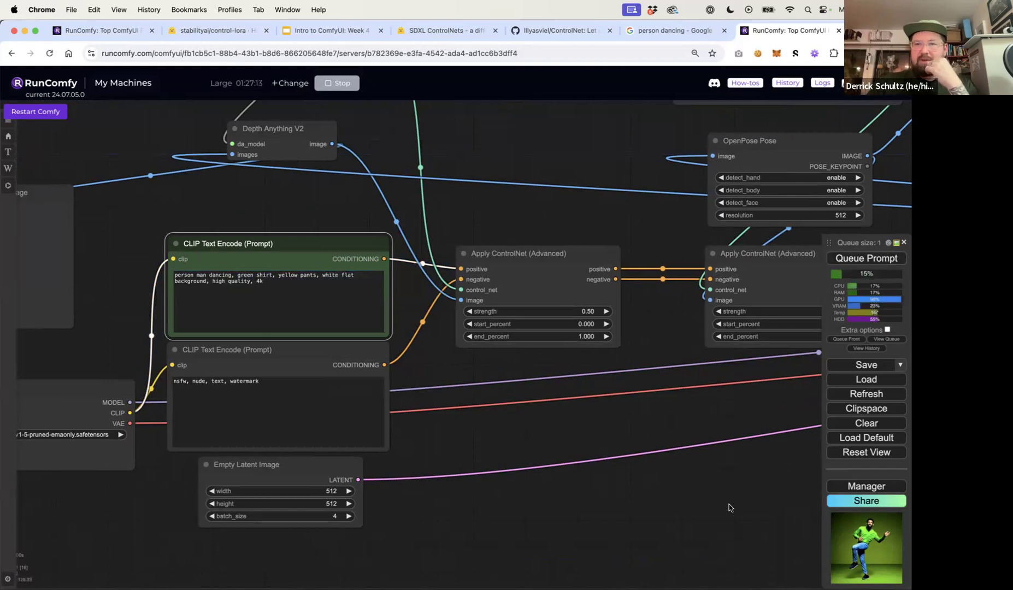
{"action": "left_click_drag", "start_coordinate": [741, 501], "coordinate": [388, 492]}
{"action": "mouse_move", "coordinate": [634, 487]}
{"action": "left_mouse_down"}
{"action": "mouse_move", "coordinate": [304, 484]}
{"action": "mouse_move", "coordinate": [110, 505]}
{"action": "left_mouse_up"}
{"action": "left_click_drag", "start_coordinate": [497, 511], "coordinate": [164, 517]}
{"action": "mouse_move", "coordinate": [384, 508]}
{"action": "left_mouse_down"}
{"action": "mouse_move", "coordinate": [284, 386]}
{"action": "mouse_move", "coordinate": [230, 372]}
{"action": "left_mouse_up"}
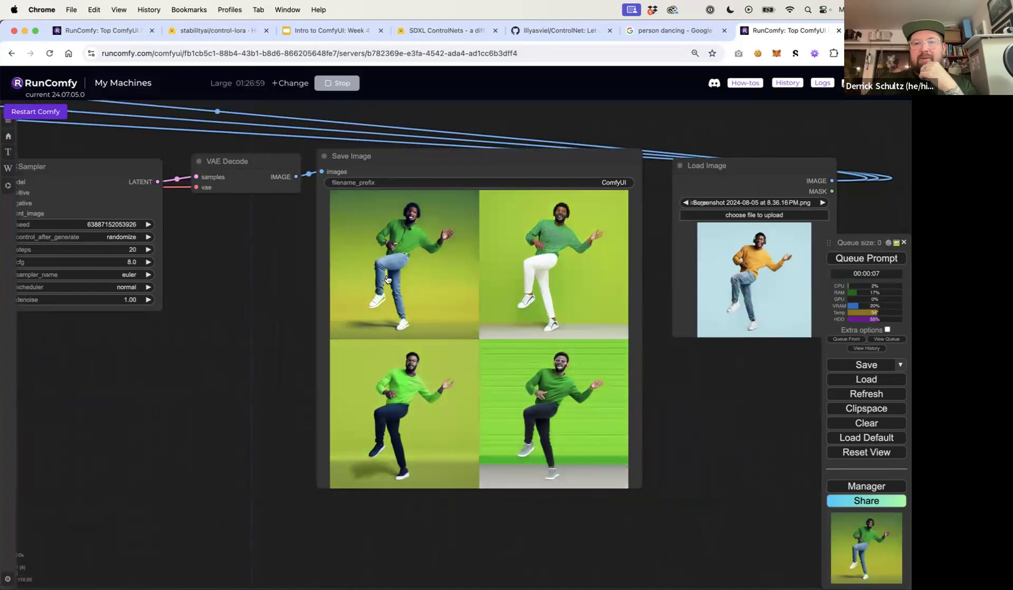
Set the strength of the canny Apply ControlNet (Advanced) node to 0.75
{"action": "left_click_drag", "start_coordinate": [248, 314], "coordinate": [667, 401]}
{"action": "left_click_drag", "start_coordinate": [454, 437], "coordinate": [557, 462]}
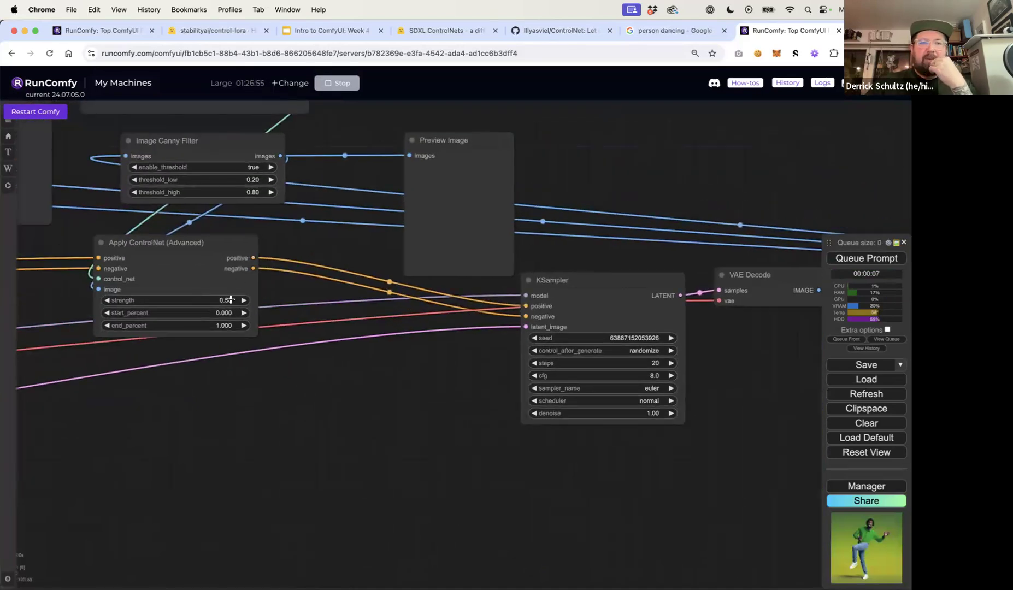
{"action": "left_click", "coordinate": [230, 299]}
{"action": "type", "text": ".75"}
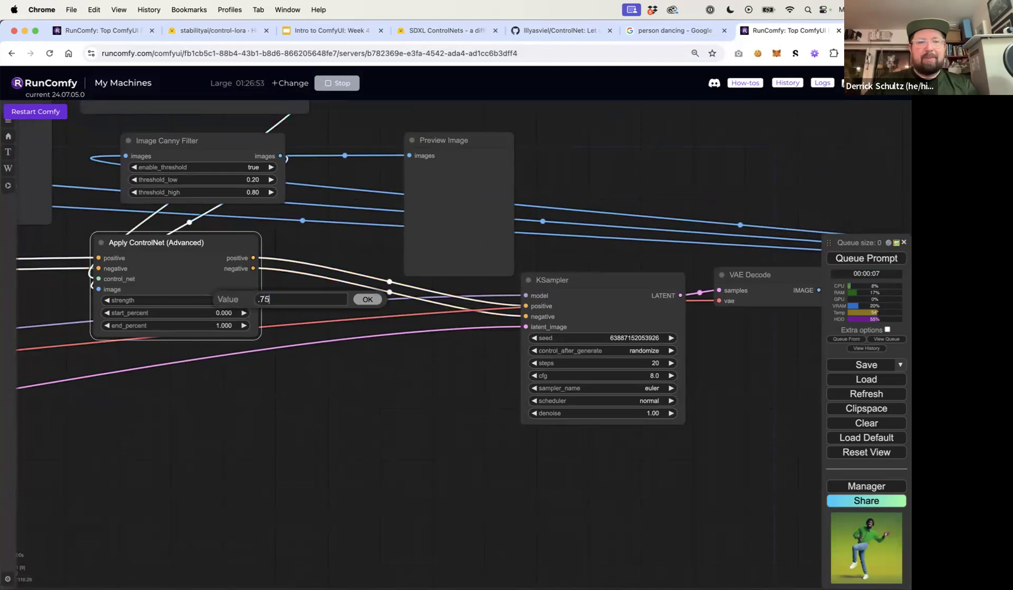
{"action": "key", "text": "Return"}
Queue the prompt to generate images with the reduced canny strength and examine the results
{"action": "left_click", "coordinate": [514, 458]}
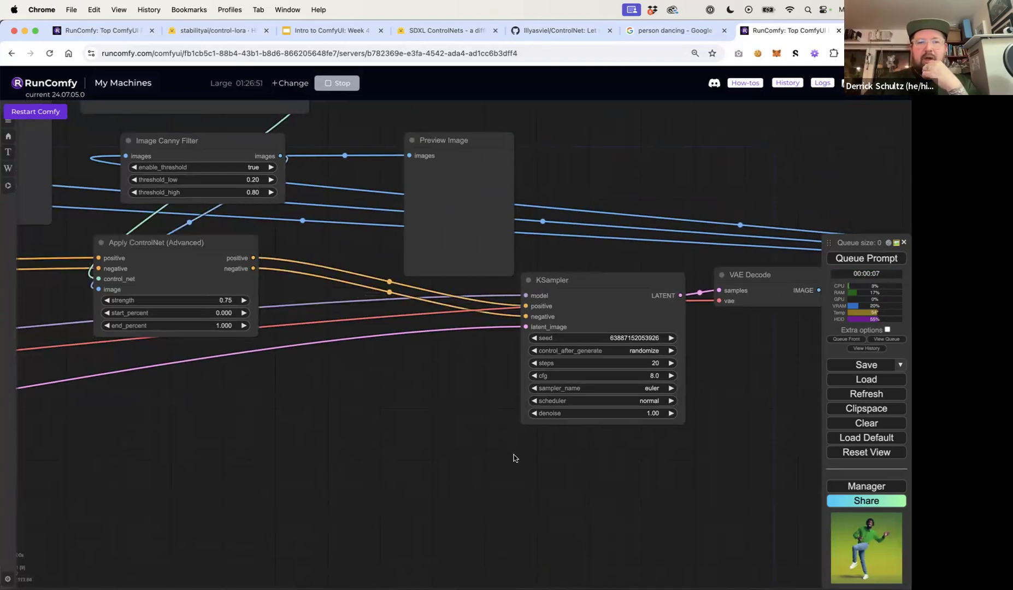
{"action": "scroll", "coordinate": [402, 459], "scroll_direction": "down", "scroll_amount": 6}
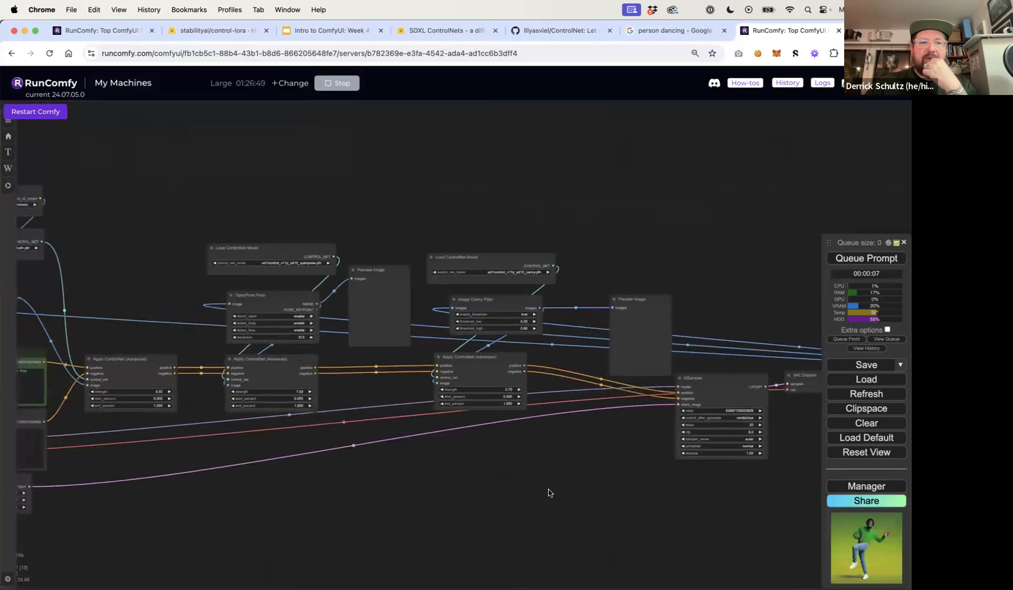
{"action": "left_click_drag", "start_coordinate": [327, 482], "coordinate": [593, 493]}
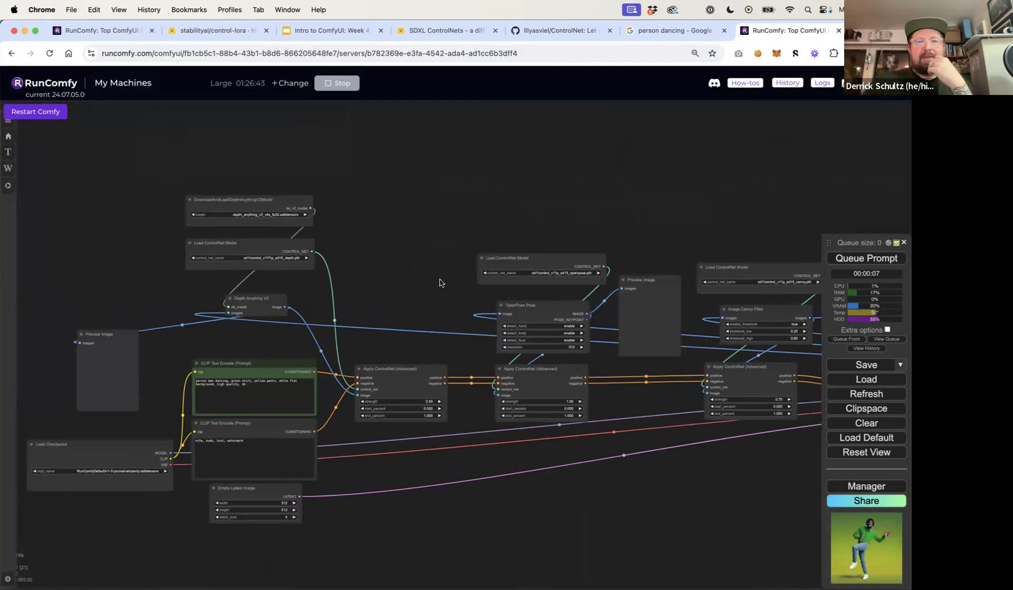
{"action": "left_click_drag", "start_coordinate": [552, 295], "coordinate": [305, 292]}
{"action": "mouse_move", "coordinate": [488, 231]}
{"action": "left_mouse_down"}
{"action": "mouse_move", "coordinate": [391, 222]}
{"action": "mouse_move", "coordinate": [346, 234]}
{"action": "left_mouse_up"}
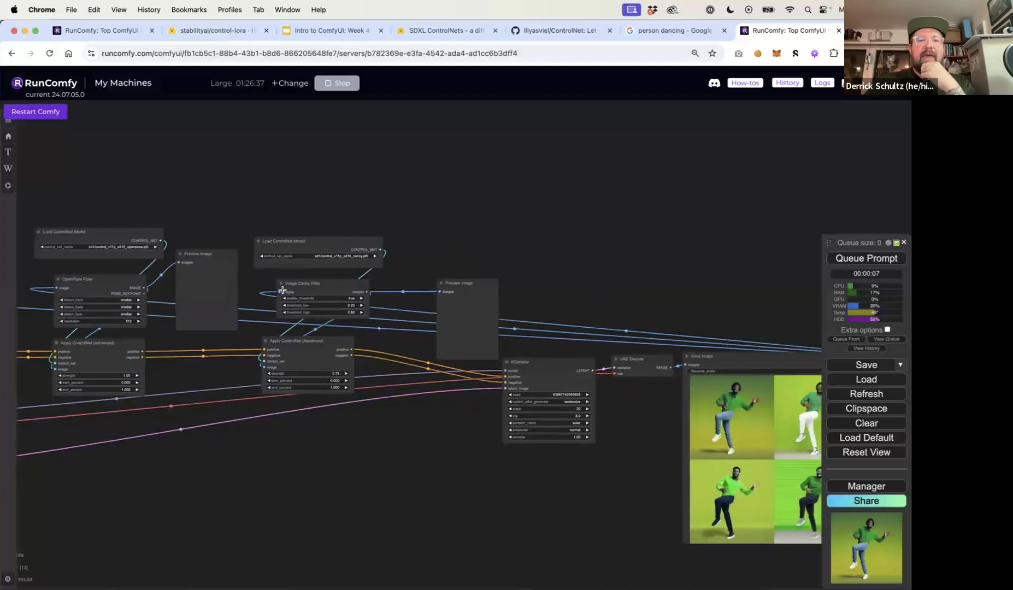
{"action": "left_click_drag", "start_coordinate": [477, 266], "coordinate": [233, 221]}
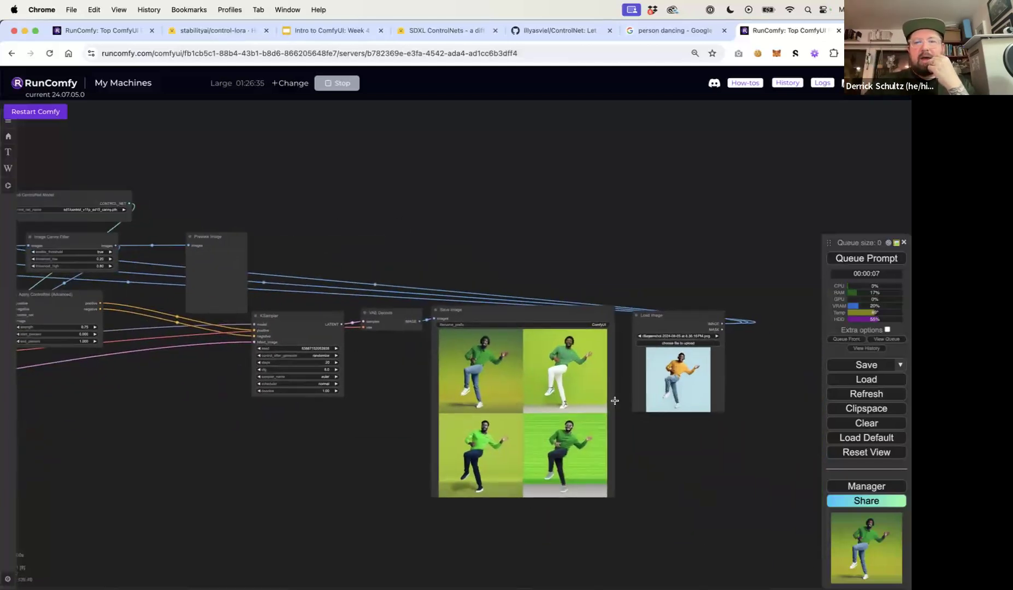
{"action": "scroll", "coordinate": [615, 401], "scroll_direction": "up", "scroll_amount": 10}
{"action": "scroll", "coordinate": [612, 400], "scroll_direction": "down", "scroll_amount": 5}
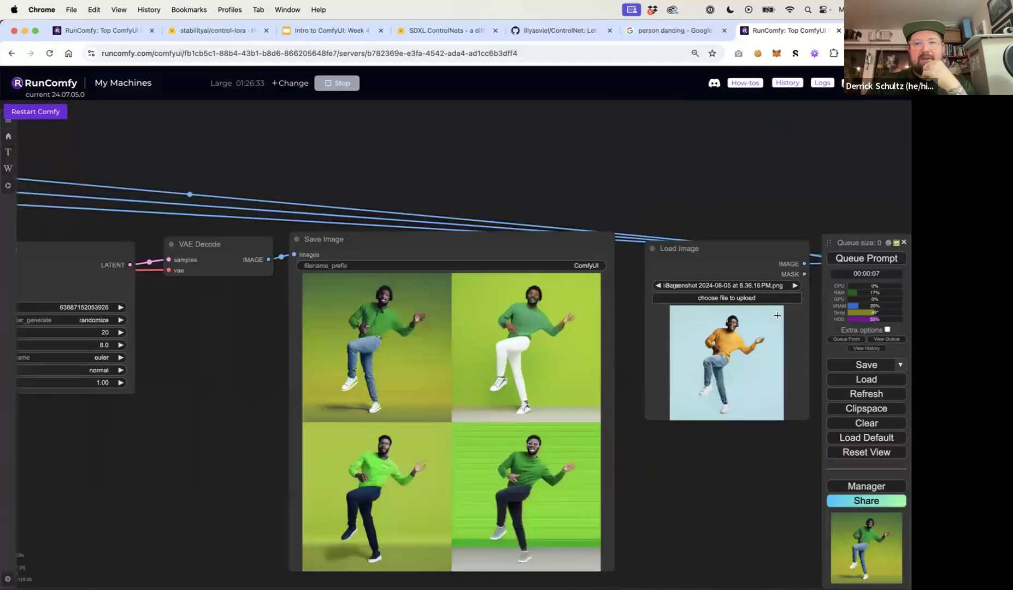
{"action": "left_click", "coordinate": [885, 267]}
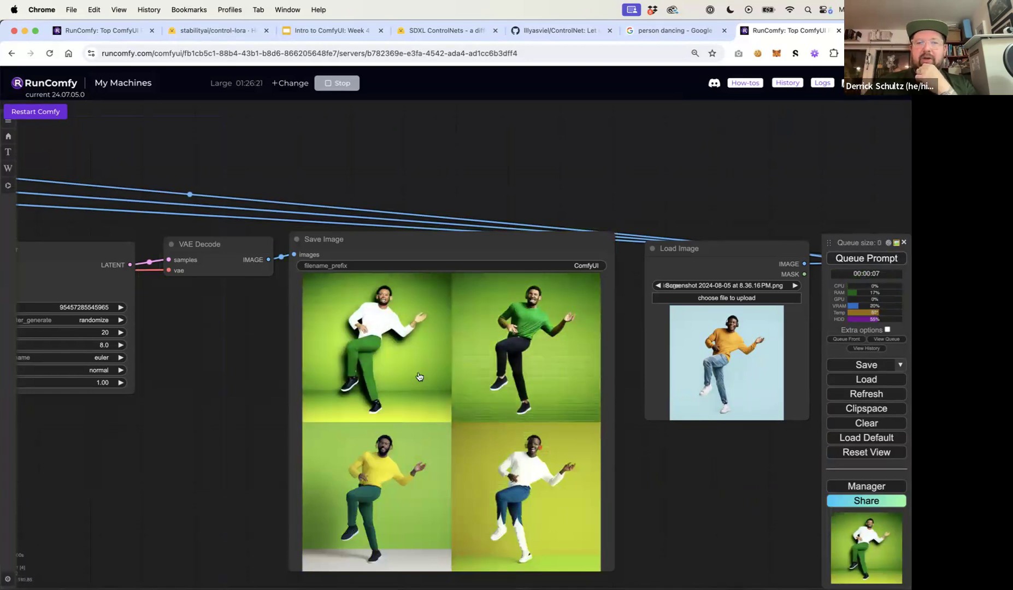
{"action": "scroll", "coordinate": [365, 484], "scroll_direction": "up", "scroll_amount": 5}
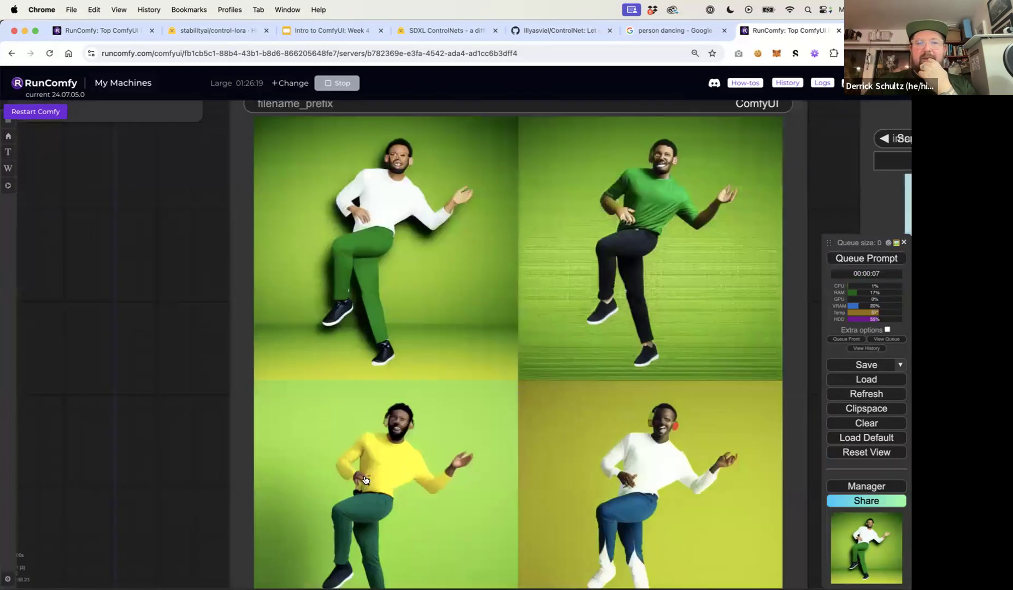
{"action": "scroll", "coordinate": [395, 462], "scroll_direction": "down", "scroll_amount": 2}
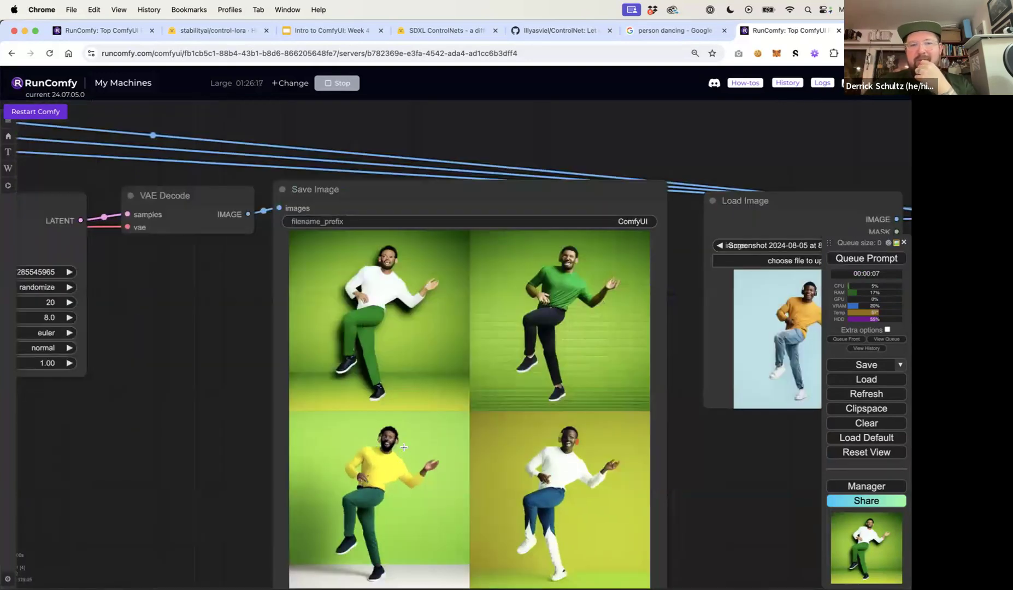
{"action": "left_click_drag", "start_coordinate": [659, 423], "coordinate": [562, 384]}
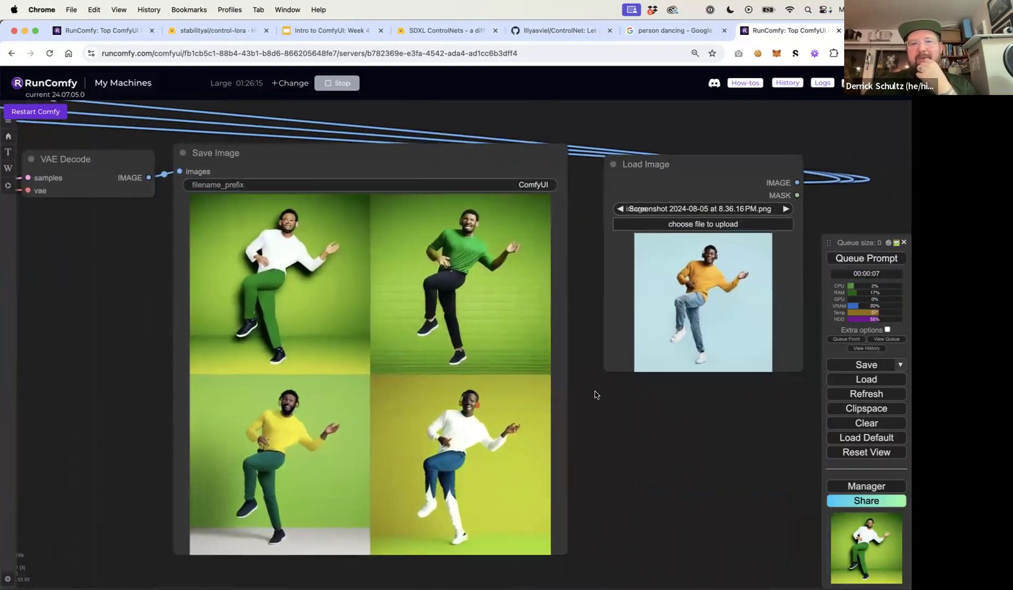
{"action": "scroll", "coordinate": [716, 272], "scroll_direction": "up", "scroll_amount": 15}
{"action": "scroll", "coordinate": [716, 273], "scroll_direction": "down", "scroll_amount": 10}
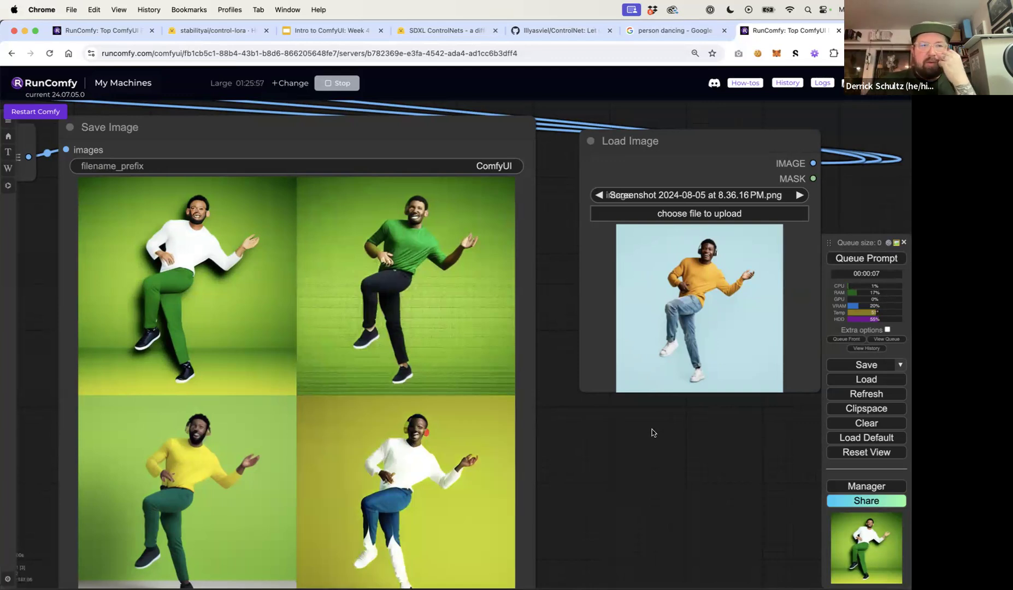
{"action": "scroll", "coordinate": [651, 432], "scroll_direction": "down", "scroll_amount": 5}
Duplicate the Load Image node and connect the copy to the Image Canny Filter's image input
{"action": "left_click_drag", "start_coordinate": [253, 429], "coordinate": [29, 494]}
{"action": "left_click", "coordinate": [612, 350]}
{"action": "key", "text": "super+c"}
{"action": "key", "text": "super+v"}
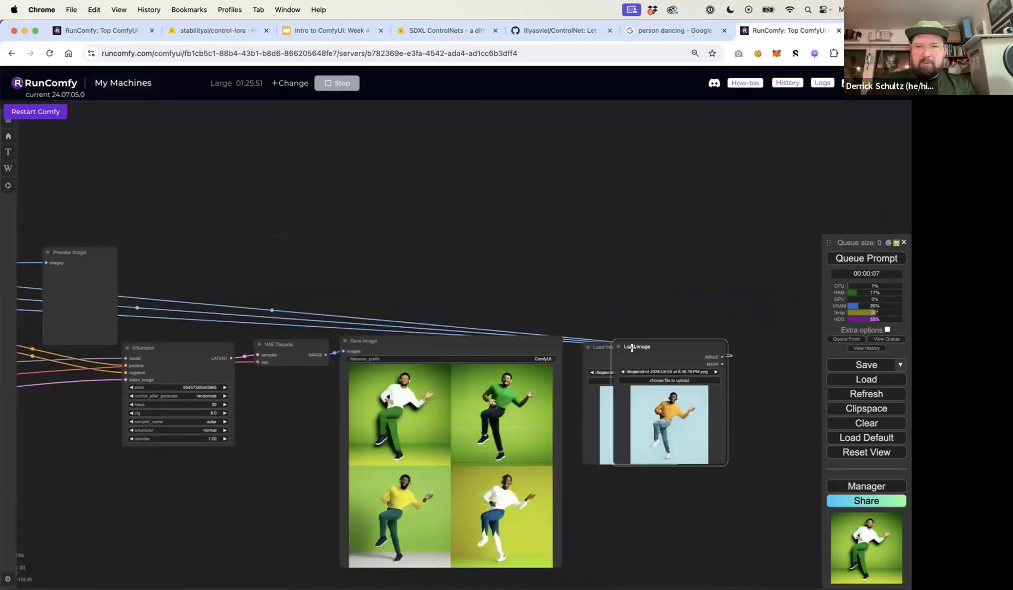
{"action": "left_click_drag", "start_coordinate": [348, 278], "coordinate": [180, 194]}
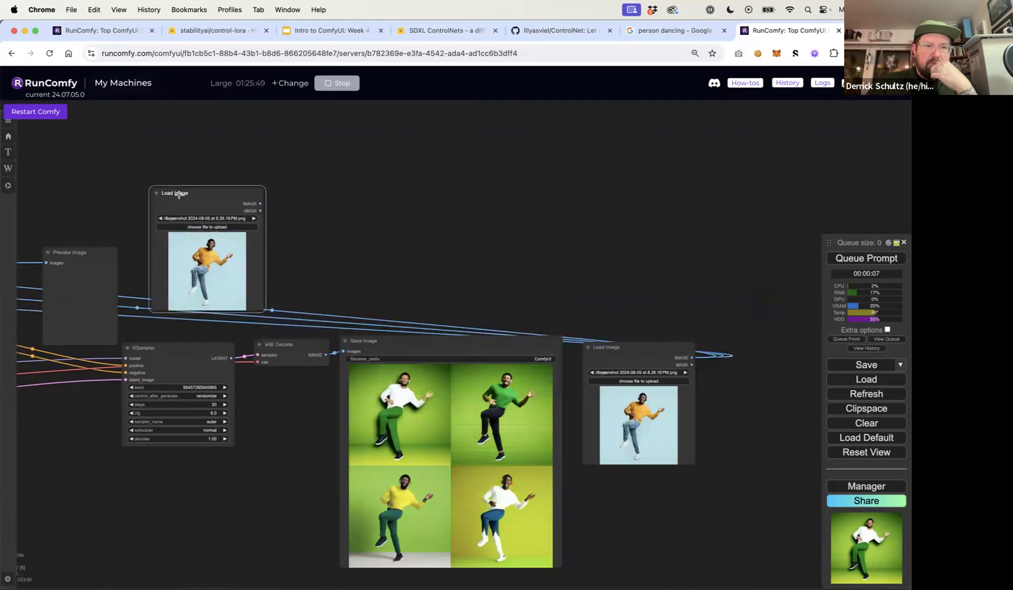
{"action": "left_click_drag", "start_coordinate": [260, 201], "coordinate": [54, 221]}
{"action": "left_click", "coordinate": [70, 177]}
{"action": "left_click_drag", "start_coordinate": [70, 177], "coordinate": [412, 183]}
{"action": "left_click_drag", "start_coordinate": [595, 211], "coordinate": [192, 267]}
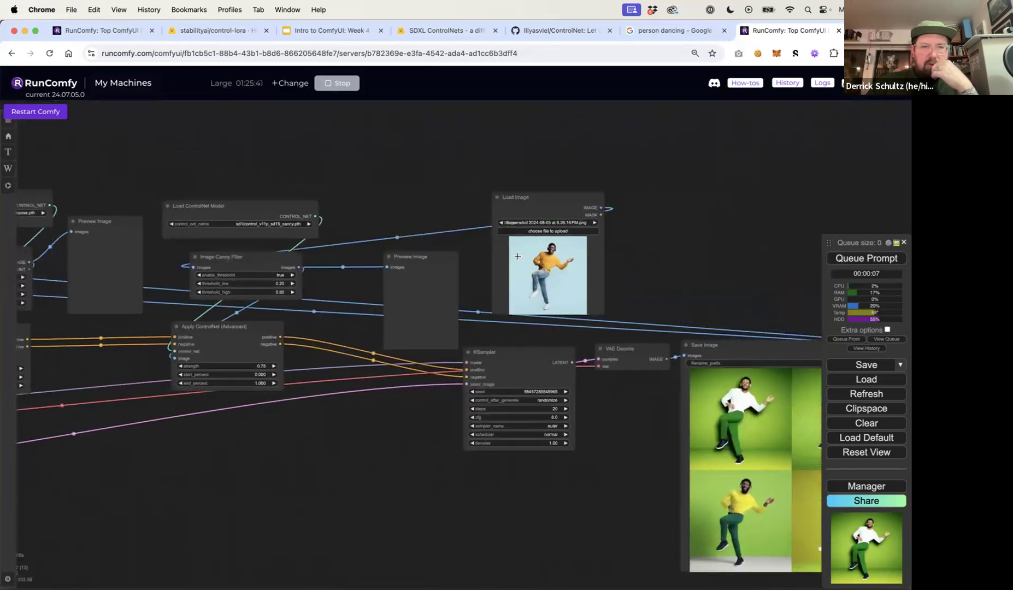
Mask everything except the person's head in the copied Load Image using the Mask Editor, then save it to the node
{"action": "right_click", "coordinate": [563, 257]}
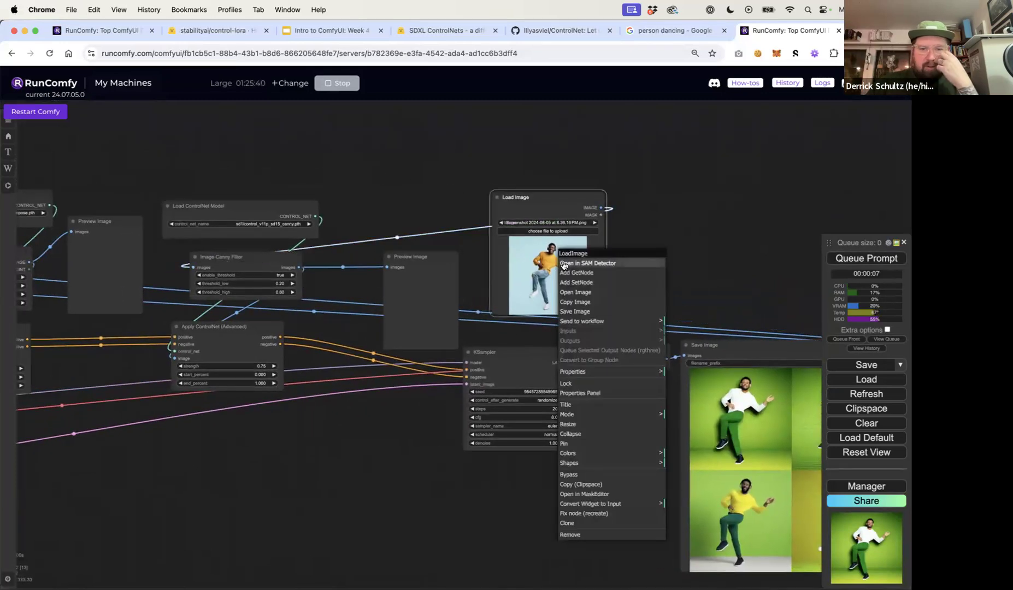
{"action": "left_click", "coordinate": [600, 494]}
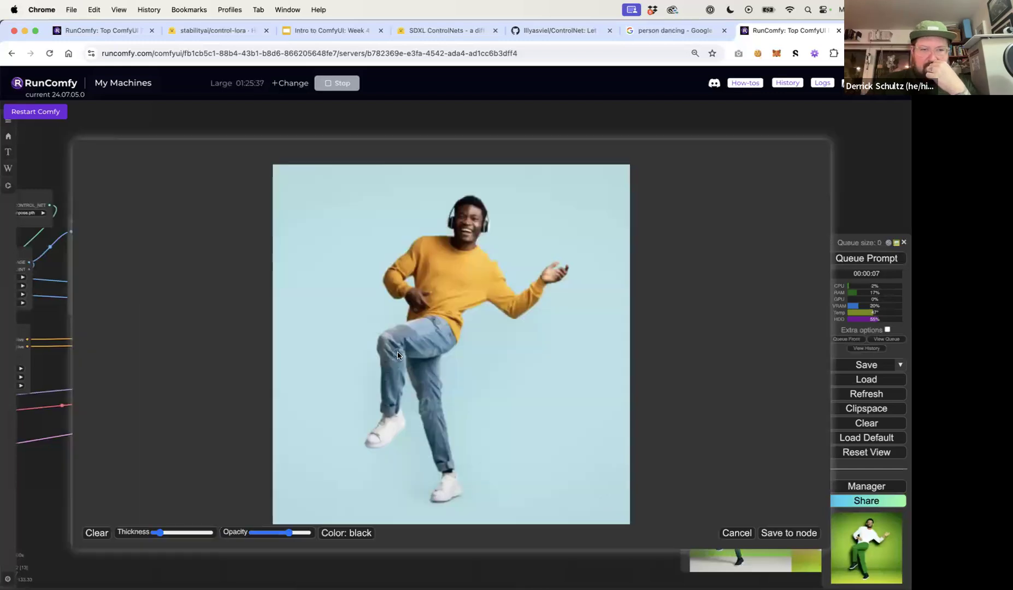
{"action": "mouse_move", "coordinate": [187, 528]}
{"action": "left_mouse_down"}
{"action": "mouse_move", "coordinate": [218, 531]}
{"action": "mouse_move", "coordinate": [209, 532]}
{"action": "left_mouse_up"}
{"action": "mouse_move", "coordinate": [360, 449]}
{"action": "left_mouse_down"}
{"action": "mouse_move", "coordinate": [389, 427]}
{"action": "mouse_move", "coordinate": [391, 369]}
{"action": "mouse_move", "coordinate": [436, 353]}
{"action": "mouse_move", "coordinate": [437, 477]}
{"action": "mouse_move", "coordinate": [446, 343]}
{"action": "mouse_move", "coordinate": [424, 289]}
{"action": "mouse_move", "coordinate": [454, 282]}
{"action": "mouse_move", "coordinate": [474, 296]}
{"action": "mouse_move", "coordinate": [551, 283]}
{"action": "mouse_move", "coordinate": [519, 267]}
{"action": "mouse_move", "coordinate": [541, 227]}
{"action": "mouse_move", "coordinate": [522, 163]}
{"action": "left_mouse_up"}
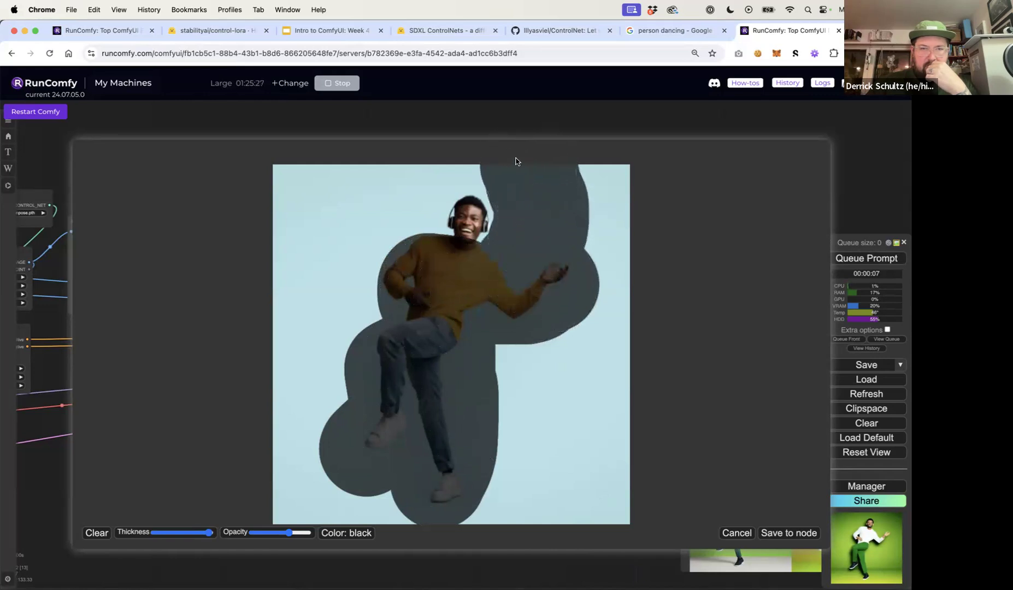
{"action": "mouse_move", "coordinate": [412, 171]}
{"action": "left_mouse_down"}
{"action": "mouse_move", "coordinate": [389, 189]}
{"action": "mouse_move", "coordinate": [392, 226]}
{"action": "mouse_move", "coordinate": [398, 180]}
{"action": "mouse_move", "coordinate": [433, 155]}
{"action": "left_mouse_up"}
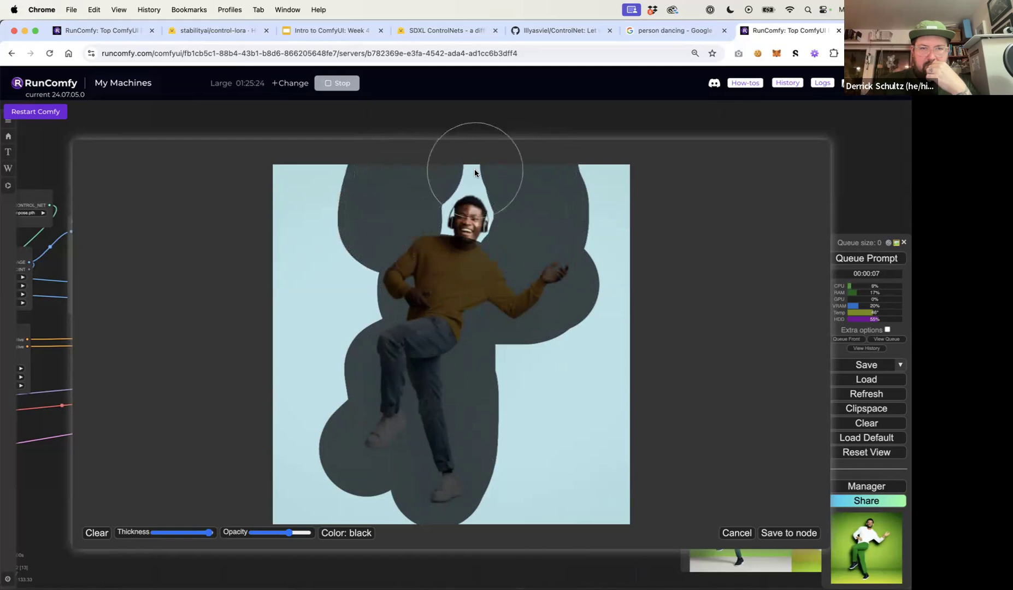
{"action": "mouse_move", "coordinate": [336, 210]}
{"action": "left_mouse_down"}
{"action": "mouse_move", "coordinate": [374, 352]}
{"action": "mouse_move", "coordinate": [318, 196]}
{"action": "mouse_move", "coordinate": [280, 333]}
{"action": "mouse_move", "coordinate": [281, 236]}
{"action": "mouse_move", "coordinate": [314, 469]}
{"action": "mouse_move", "coordinate": [366, 481]}
{"action": "mouse_move", "coordinate": [245, 508]}
{"action": "mouse_move", "coordinate": [574, 495]}
{"action": "mouse_move", "coordinate": [576, 484]}
{"action": "mouse_move", "coordinate": [536, 473]}
{"action": "mouse_move", "coordinate": [594, 436]}
{"action": "mouse_move", "coordinate": [660, 438]}
{"action": "mouse_move", "coordinate": [477, 374]}
{"action": "mouse_move", "coordinate": [596, 360]}
{"action": "mouse_move", "coordinate": [617, 311]}
{"action": "mouse_move", "coordinate": [601, 178]}
{"action": "mouse_move", "coordinate": [596, 203]}
{"action": "left_mouse_up"}
{"action": "left_click_drag", "start_coordinate": [209, 532], "coordinate": [183, 532]}
{"action": "mouse_move", "coordinate": [498, 171]}
{"action": "left_mouse_down"}
{"action": "mouse_move", "coordinate": [451, 165]}
{"action": "mouse_move", "coordinate": [430, 185]}
{"action": "left_mouse_up"}
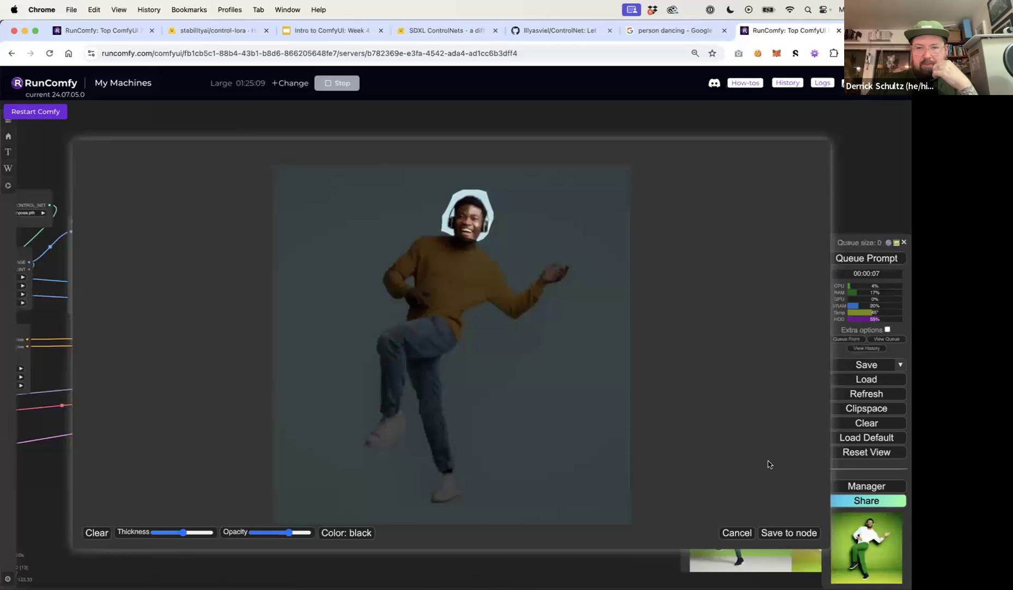
{"action": "left_click", "coordinate": [788, 532]}
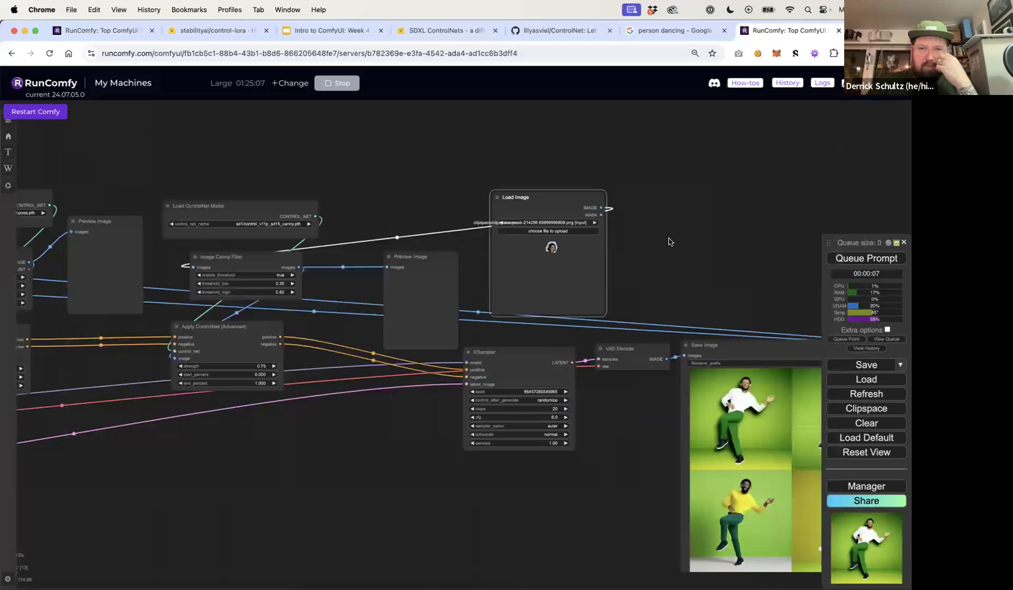
Queue the prompt to generate images using the head-only canny input
{"action": "left_click", "coordinate": [856, 257]}
{"action": "left_click_drag", "start_coordinate": [789, 272], "coordinate": [594, 211]}
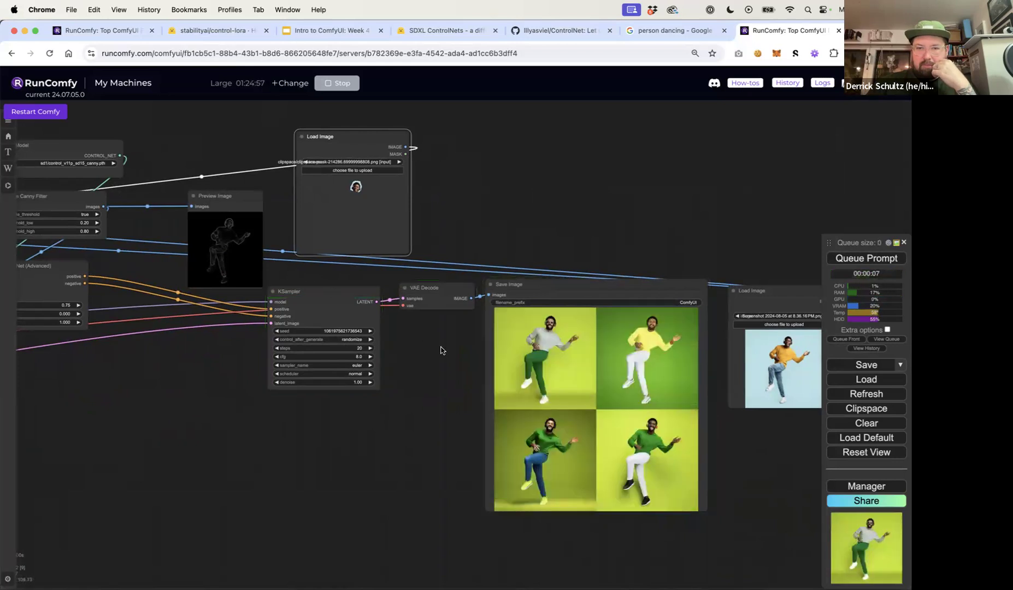
{"action": "scroll", "coordinate": [442, 350], "scroll_direction": "up", "scroll_amount": 10}
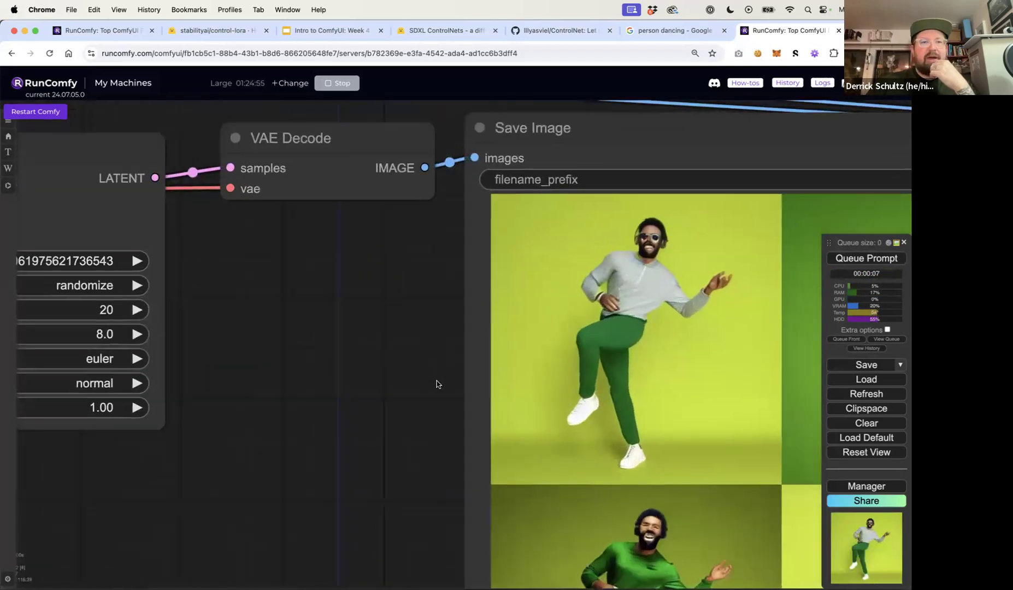
{"action": "scroll", "coordinate": [437, 384], "scroll_direction": "down", "scroll_amount": 10}
{"action": "left_click_drag", "start_coordinate": [414, 207], "coordinate": [486, 215]}
{"action": "left_click_drag", "start_coordinate": [145, 225], "coordinate": [137, 227]}
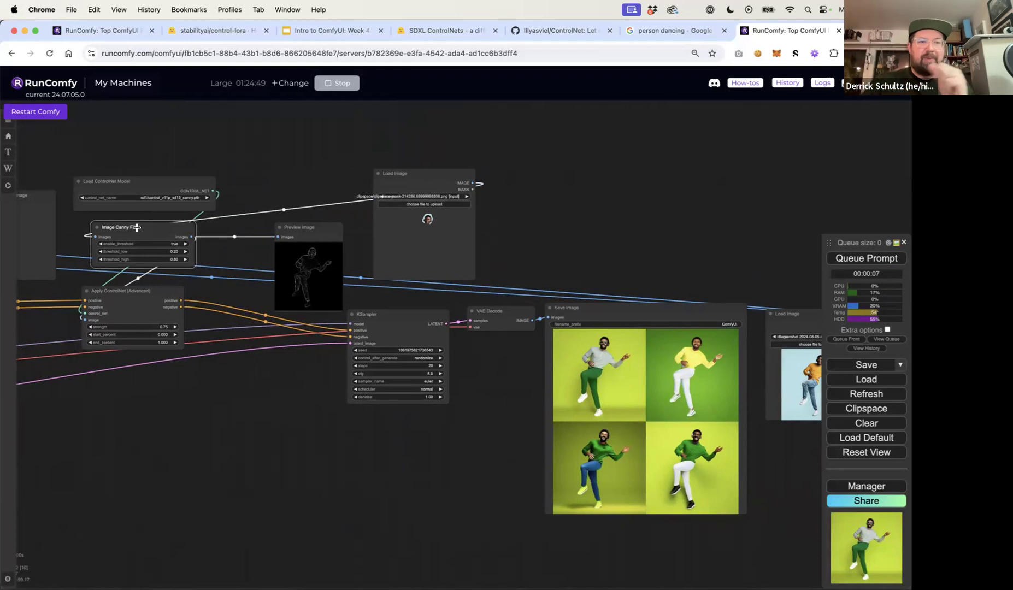
{"action": "double_click", "coordinate": [297, 155]}
{"action": "type", "text": "cann"}
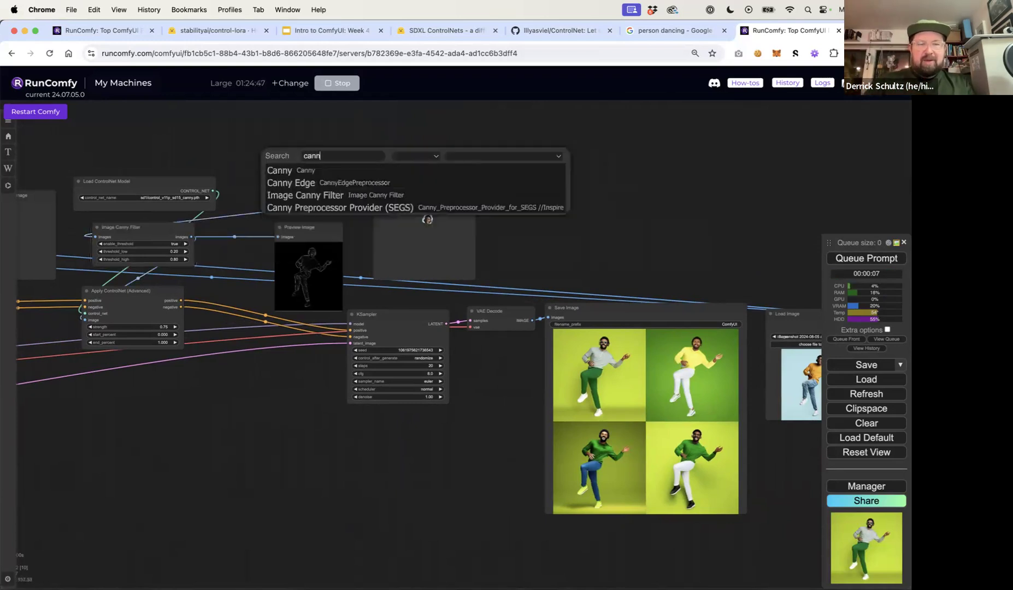
{"action": "type", "text": "y"}
{"action": "left_click", "coordinate": [276, 183]}
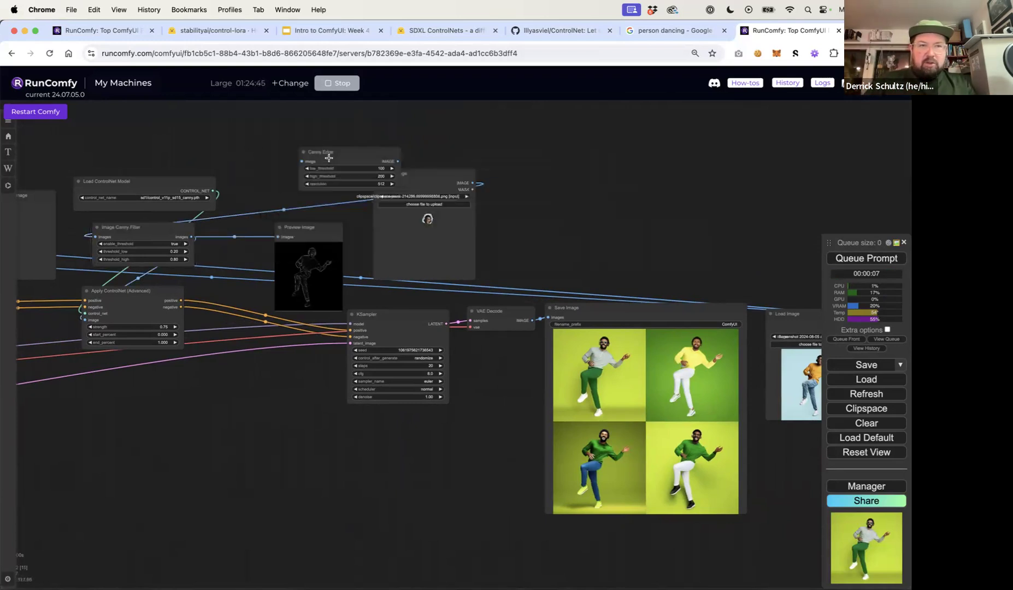
{"action": "left_click_drag", "start_coordinate": [328, 158], "coordinate": [305, 144]}
{"action": "key", "text": "Delete"}
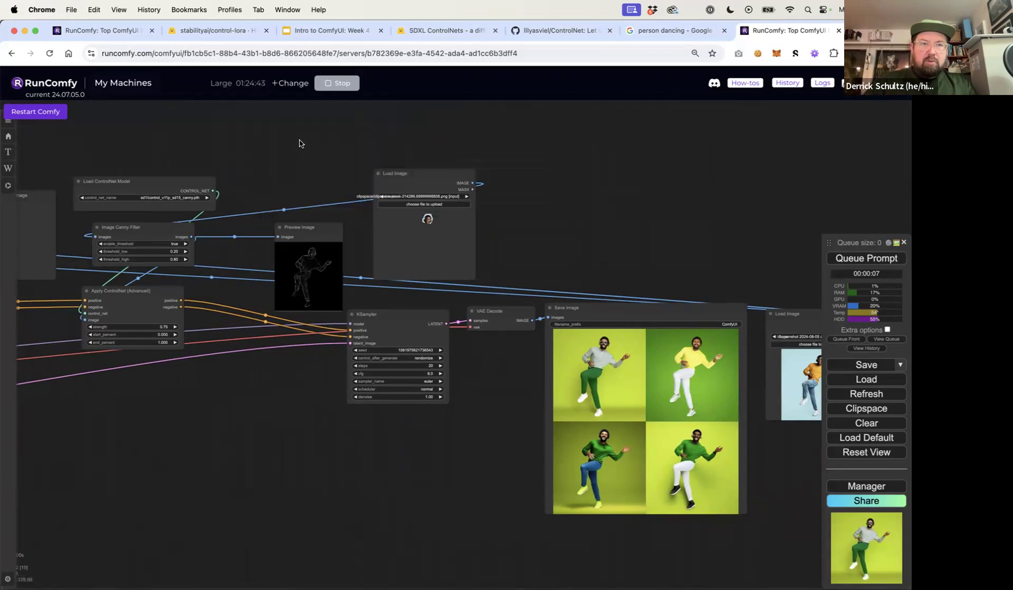
Examine the workflow's nodes and the generated images across the canvas
{"action": "double_click", "coordinate": [299, 140]}
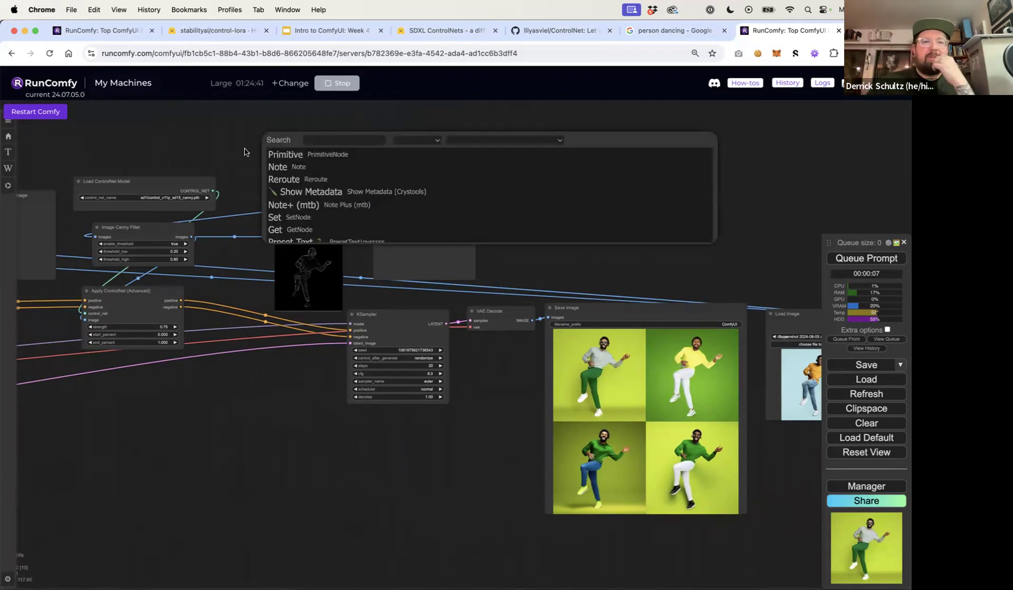
{"action": "scroll", "coordinate": [242, 154], "scroll_direction": "down", "scroll_amount": 1}
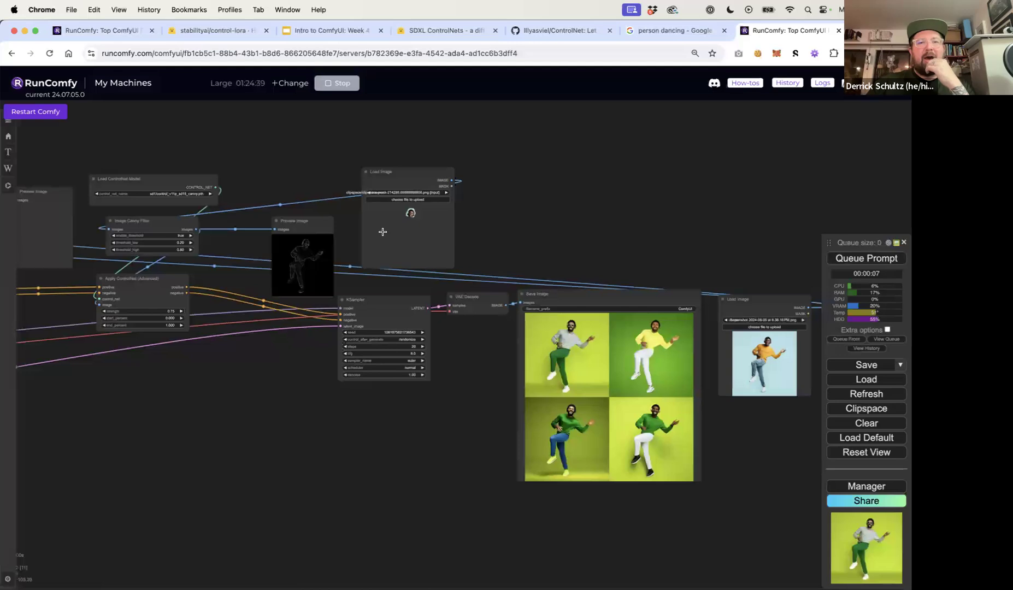
{"action": "left_click_drag", "start_coordinate": [122, 227], "coordinate": [147, 223]}
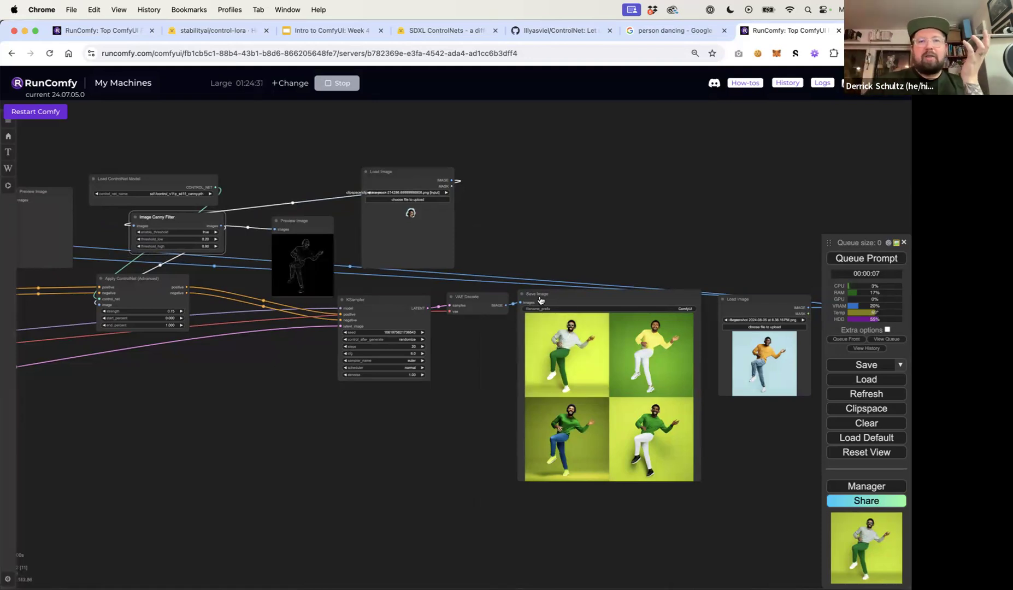
{"action": "left_click_drag", "start_coordinate": [522, 262], "coordinate": [752, 221]}
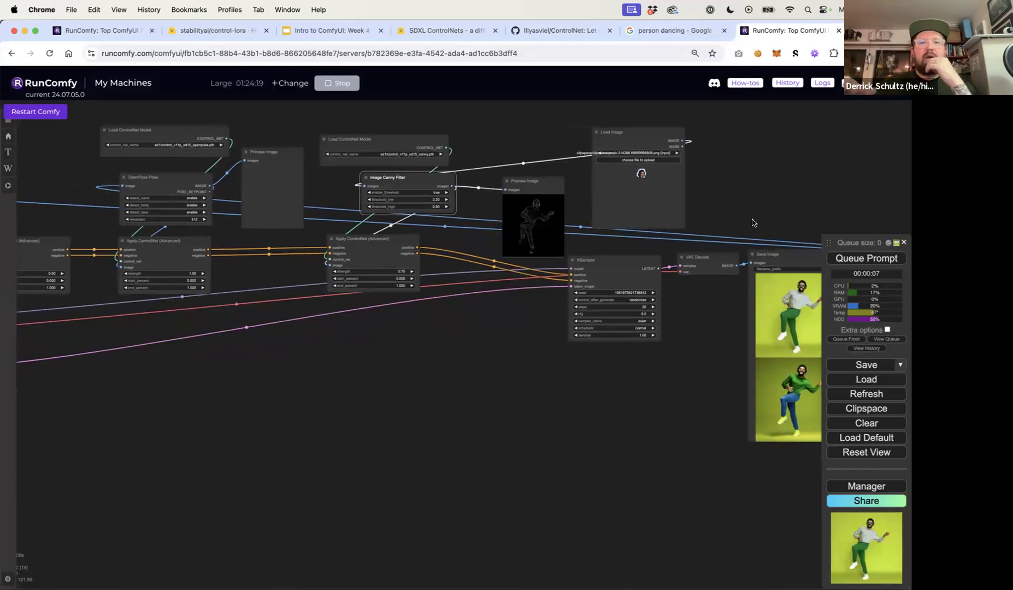
{"action": "left_click_drag", "start_coordinate": [441, 478], "coordinate": [665, 478]}
{"action": "left_click_drag", "start_coordinate": [479, 460], "coordinate": [94, 408]}
{"action": "left_click_drag", "start_coordinate": [401, 373], "coordinate": [234, 386]}
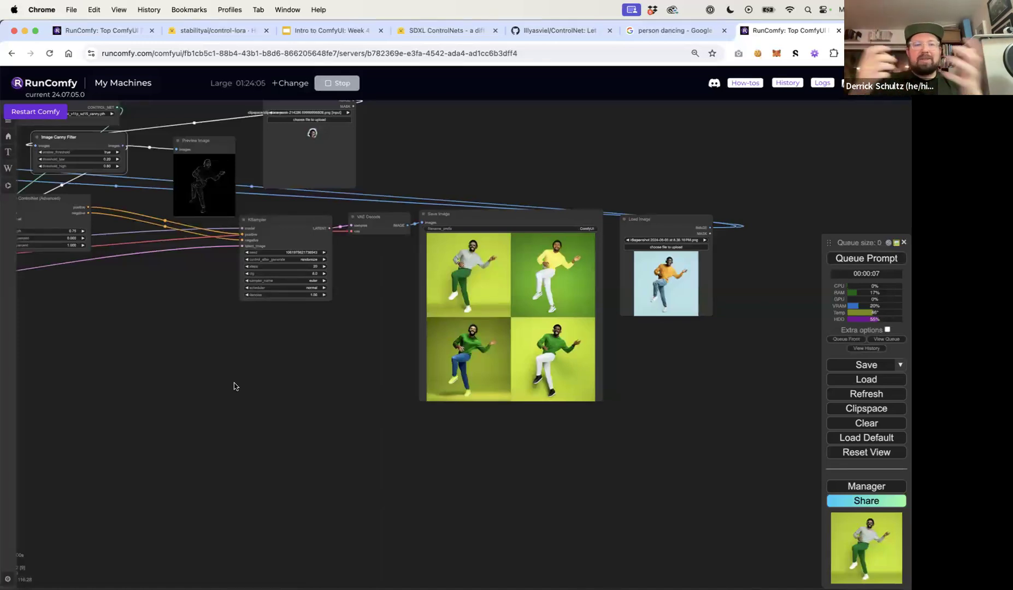
{"action": "scroll", "coordinate": [218, 383], "scroll_direction": "down", "scroll_amount": 3}
{"action": "left_click_drag", "start_coordinate": [321, 413], "coordinate": [616, 452]}
{"action": "left_click_drag", "start_coordinate": [360, 427], "coordinate": [555, 433]}
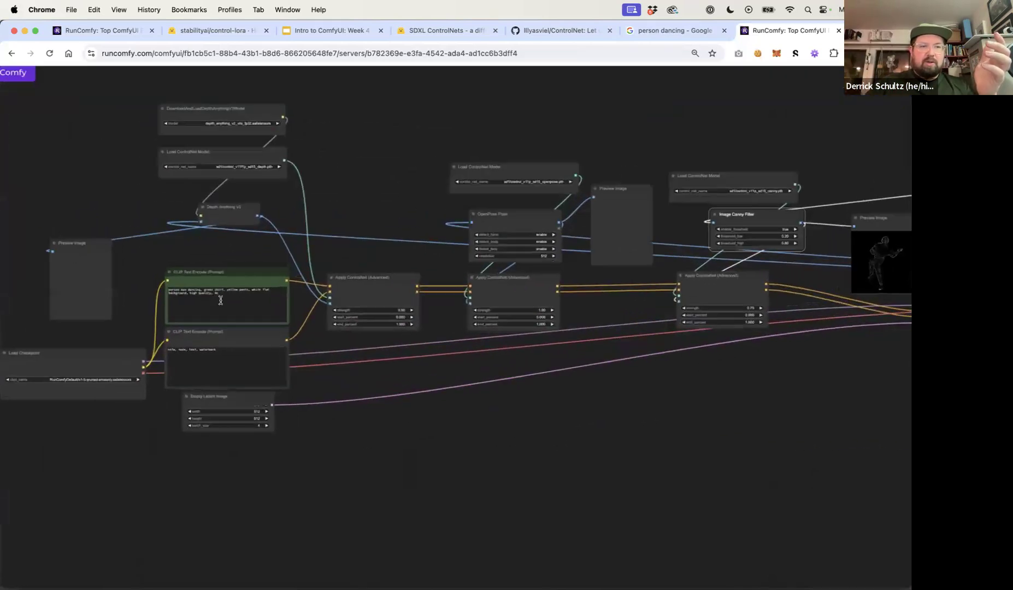
Change the positive prompt's subject to 'woman dancing in dress'
{"action": "scroll", "coordinate": [218, 295], "scroll_direction": "up", "scroll_amount": 5}
{"action": "left_click", "coordinate": [162, 284]}
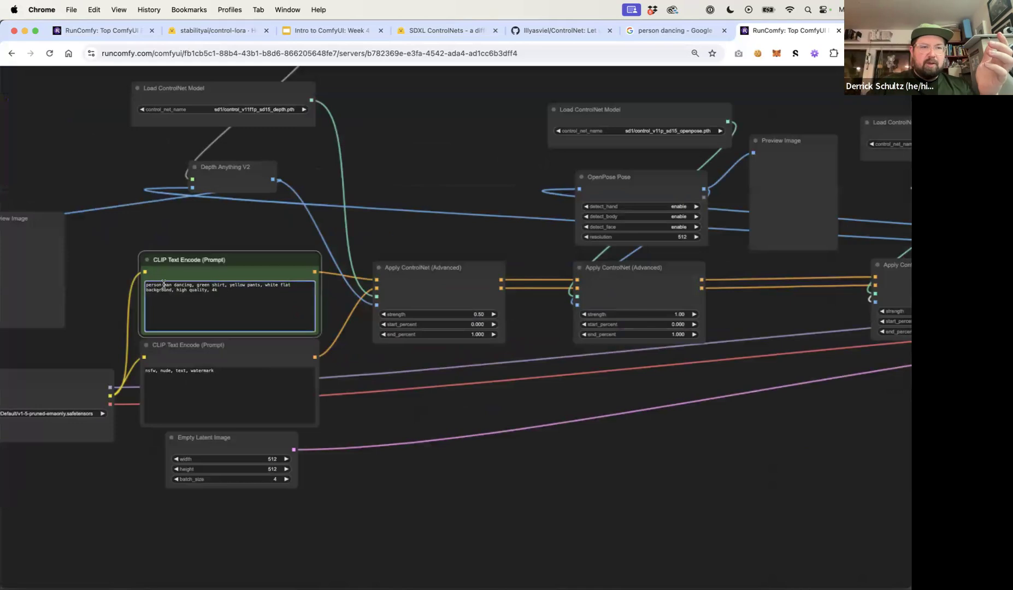
{"action": "left_click_drag", "start_coordinate": [170, 285], "coordinate": [130, 284]}
{"action": "type", "text": "woman"}
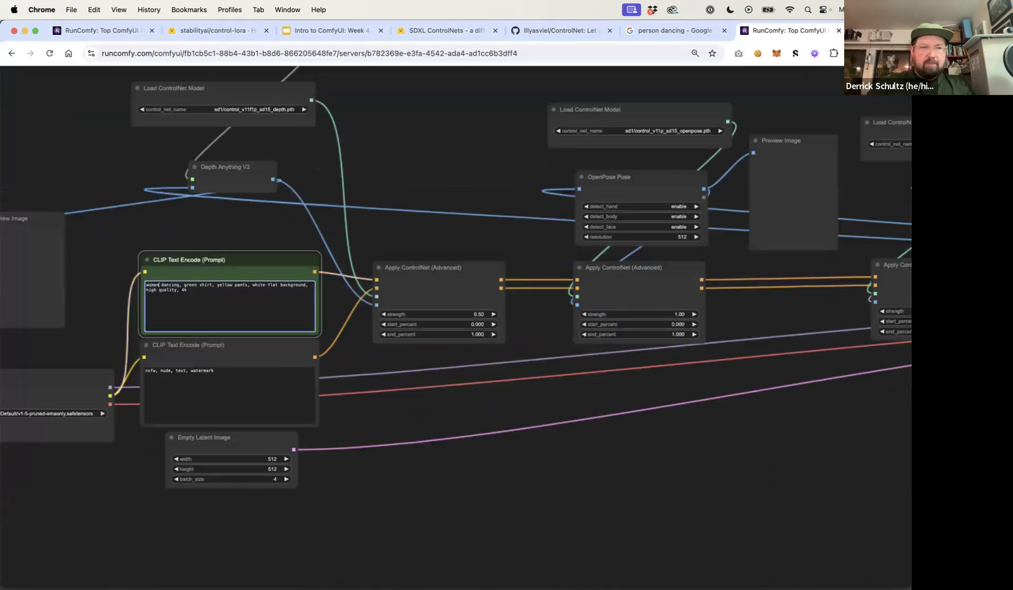
{"action": "left_click", "coordinate": [179, 284]}
{"action": "type", "text": "in dress"}
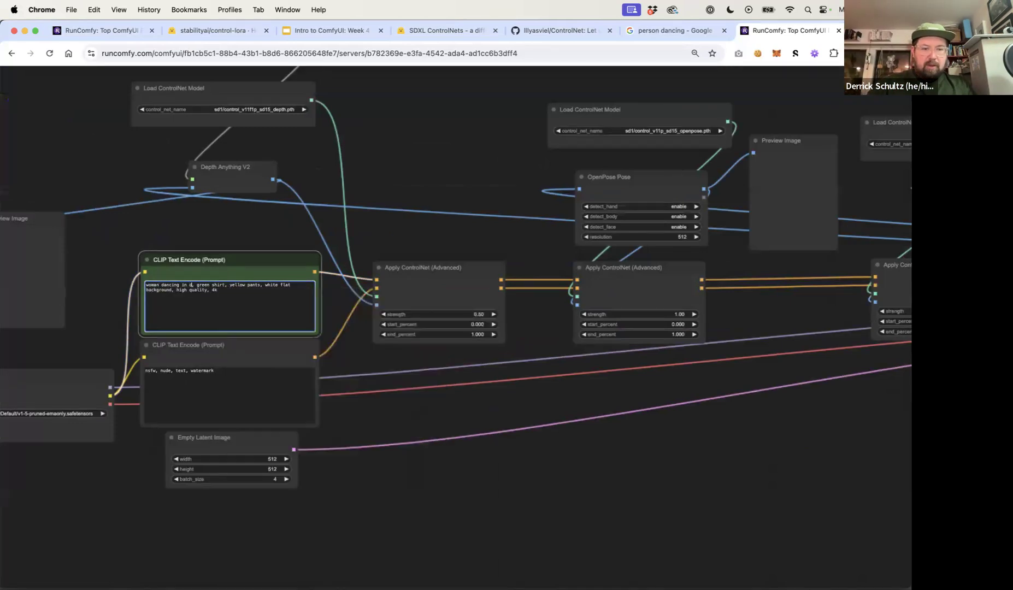
Close the duplicate RunComfy tab
{"action": "left_click", "coordinate": [439, 238]}
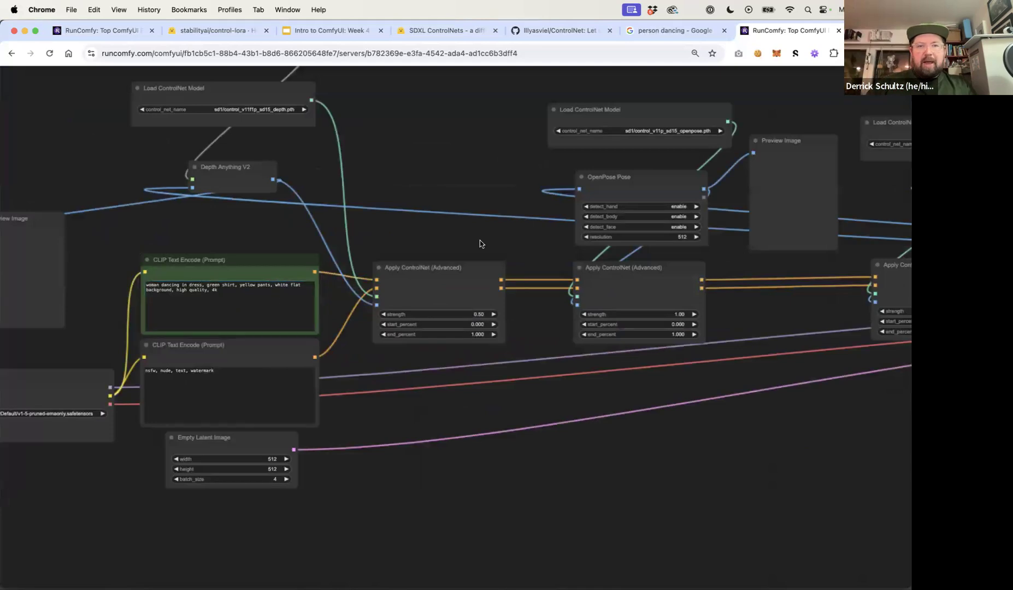
{"action": "scroll", "coordinate": [479, 240], "scroll_direction": "down", "scroll_amount": 10}
{"action": "left_click_drag", "start_coordinate": [624, 353], "coordinate": [453, 352]}
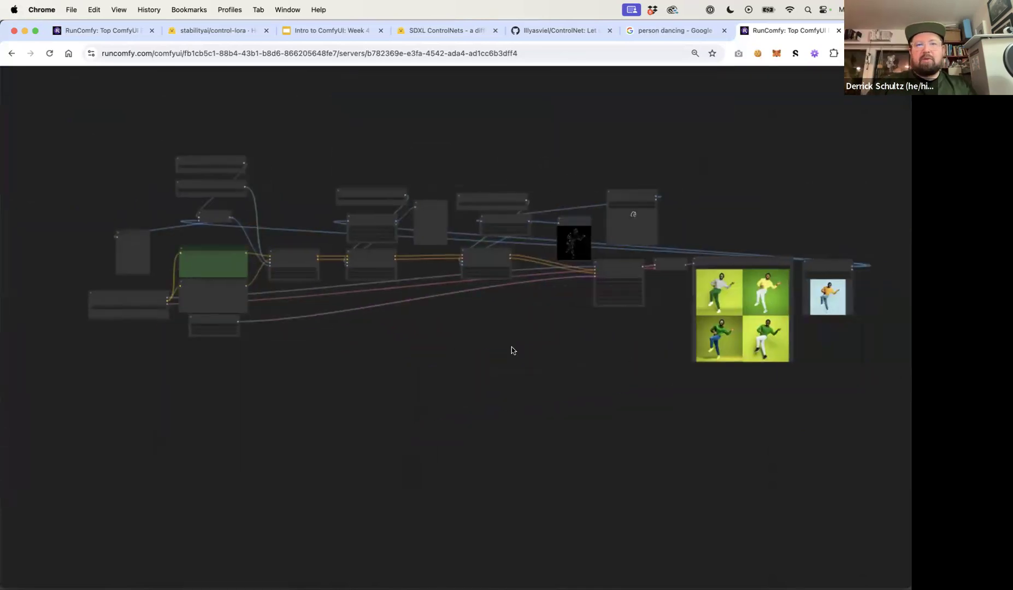
{"action": "scroll", "coordinate": [511, 347], "scroll_direction": "up", "scroll_amount": 8}
{"action": "scroll", "coordinate": [511, 341], "scroll_direction": "down", "scroll_amount": 1}
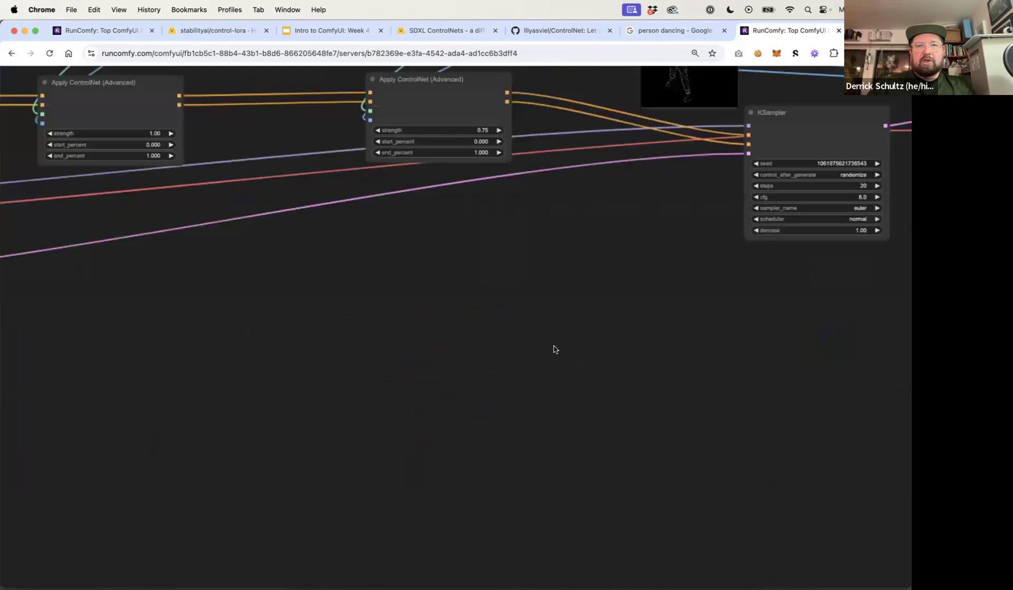
{"action": "scroll", "coordinate": [554, 349], "scroll_direction": "down", "scroll_amount": 5}
{"action": "left_click_drag", "start_coordinate": [554, 350], "coordinate": [416, 355]}
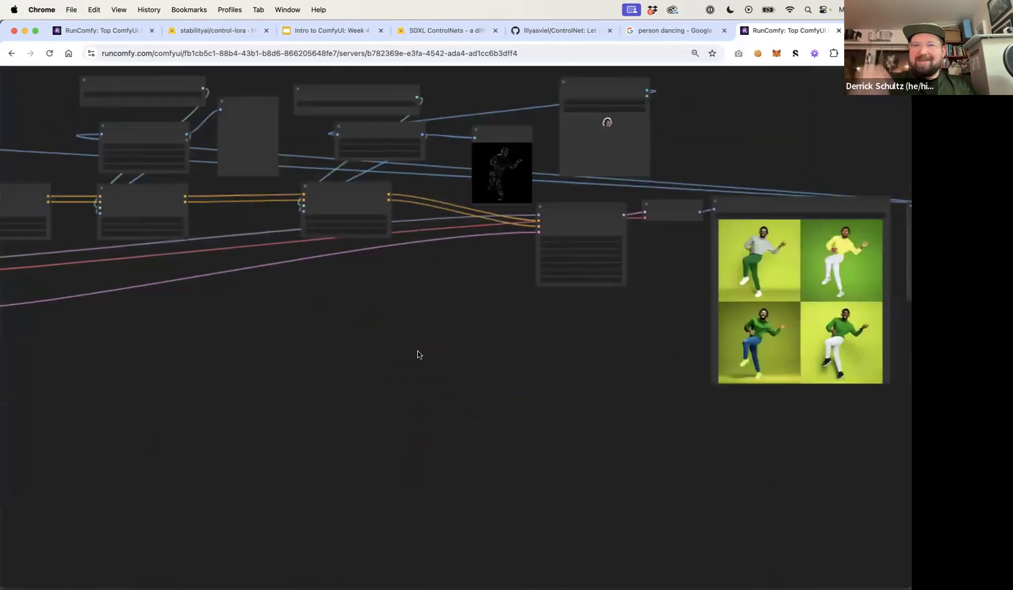
{"action": "left_click", "coordinate": [839, 31]}
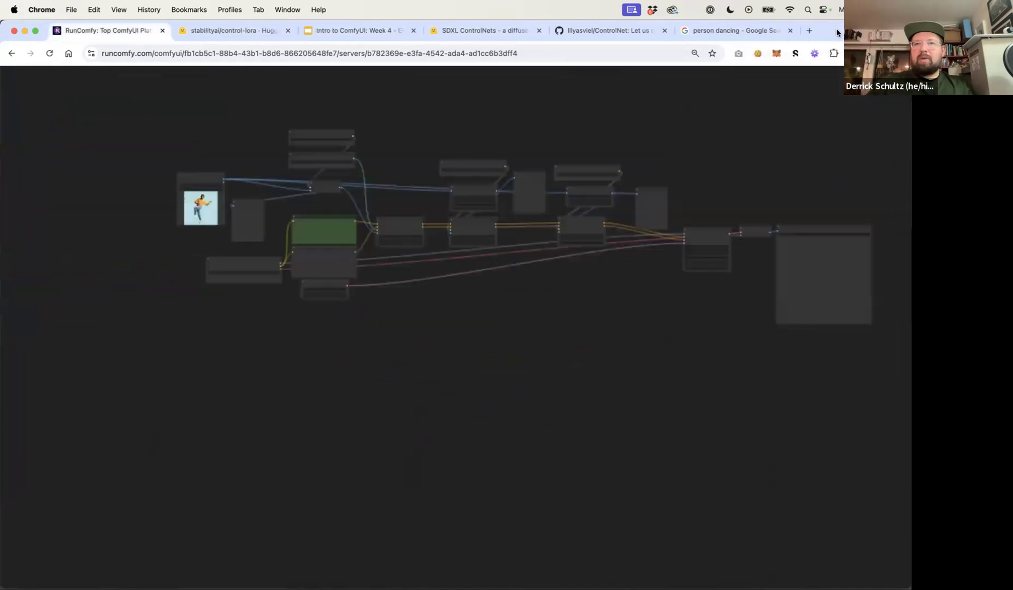
Open RunComfy in a new tab and return to the running machine's ComfyUI workspace
{"action": "left_click", "coordinate": [808, 31]}
{"action": "type", "text": "runc"}
{"action": "key", "text": "Return"}
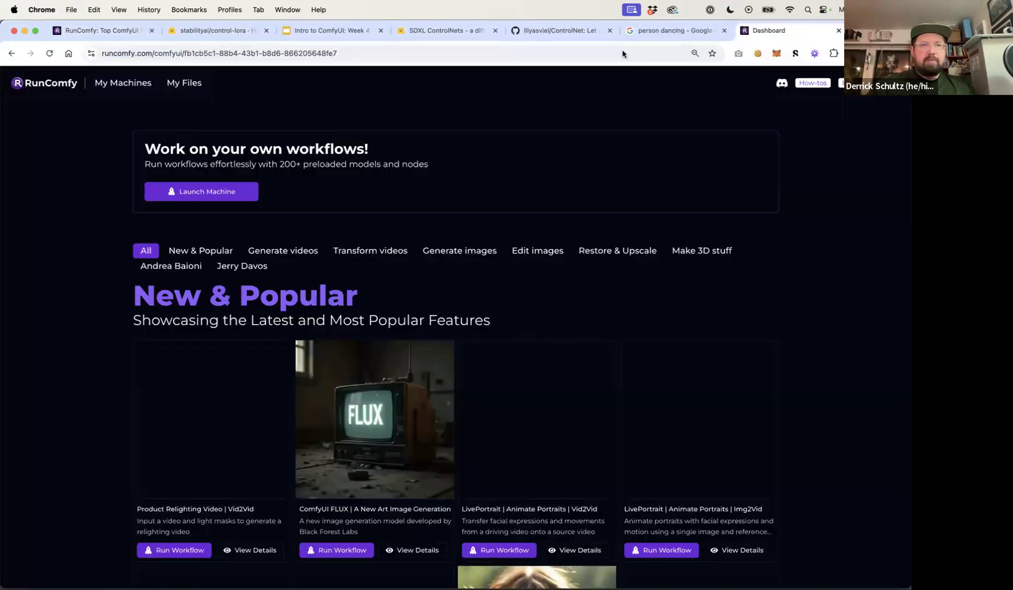
{"action": "left_click", "coordinate": [111, 87]}
{"action": "left_click", "coordinate": [37, 256]}
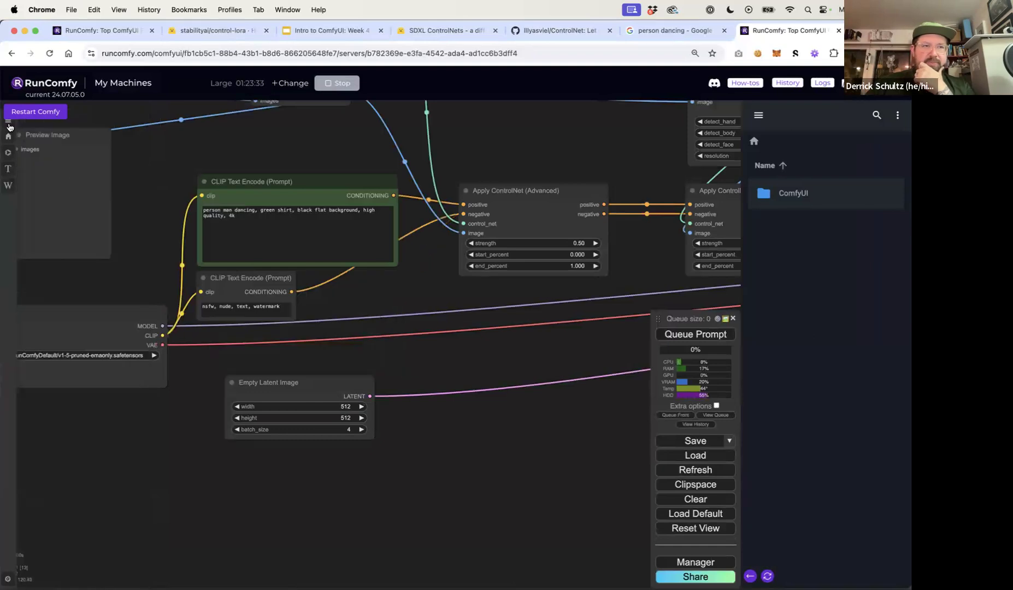
Hide the file sidebar and queue the current workflow
{"action": "left_click", "coordinate": [7, 128]}
{"action": "left_click", "coordinate": [8, 127]}
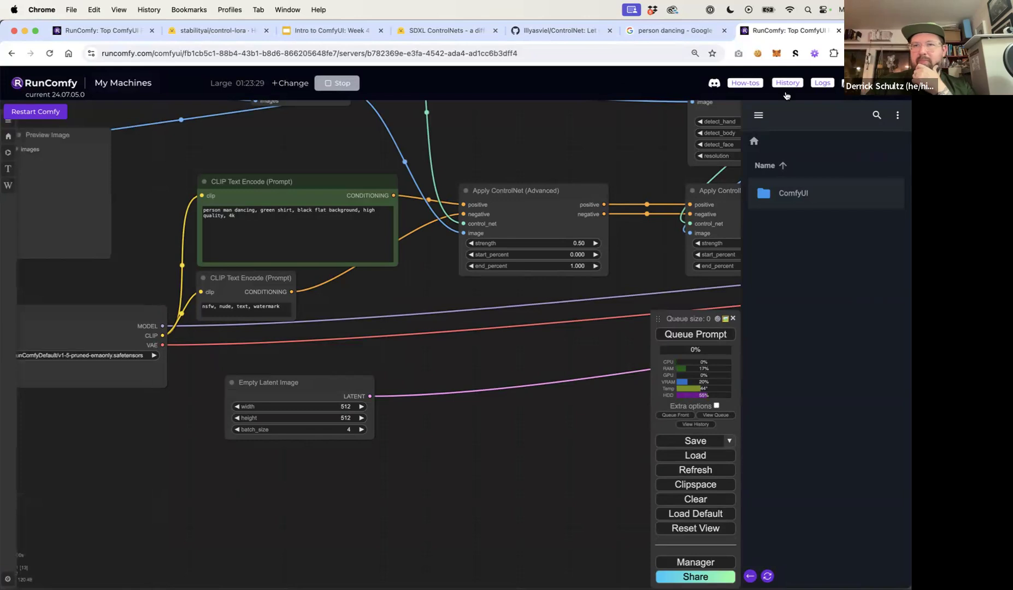
{"action": "left_click", "coordinate": [856, 83]}
{"action": "left_click", "coordinate": [852, 335]}
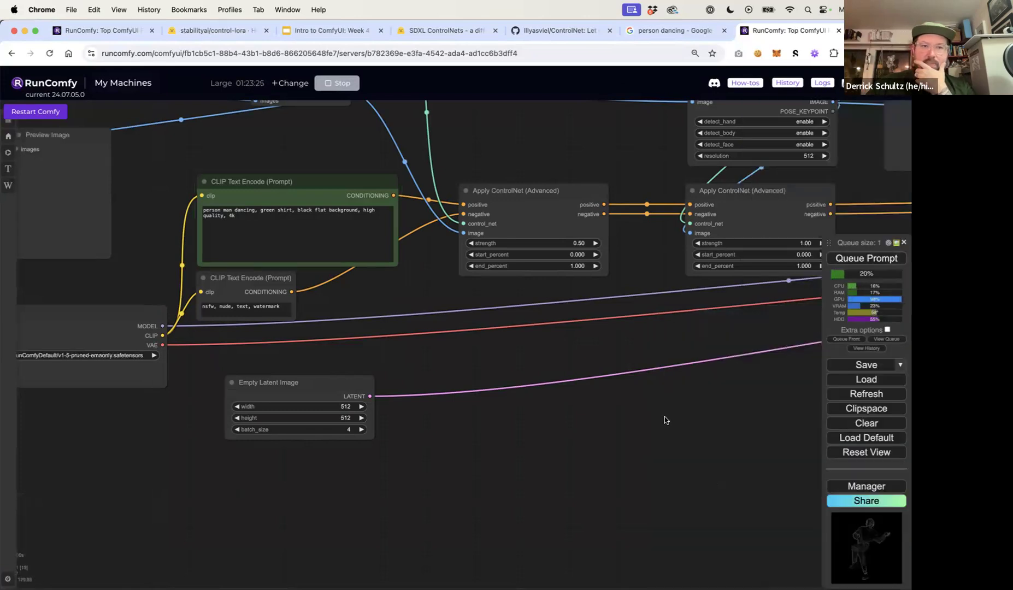
Rewrite the positive prompt as 'woman dancing in dress, green shirt, black flat background, high quality, 4k' and queue it
{"action": "left_click", "coordinate": [219, 210]}
{"action": "key", "text": "super+a"}
{"action": "left_click", "coordinate": [249, 212]}
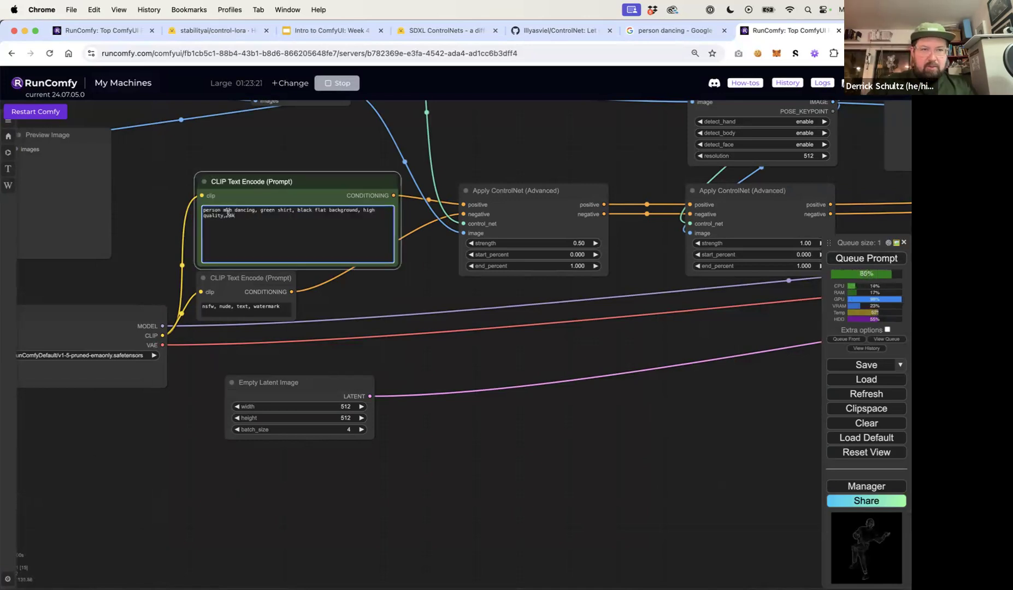
{"action": "left_click_drag", "start_coordinate": [229, 209], "coordinate": [202, 210]}
{"action": "type", "text": "woman"}
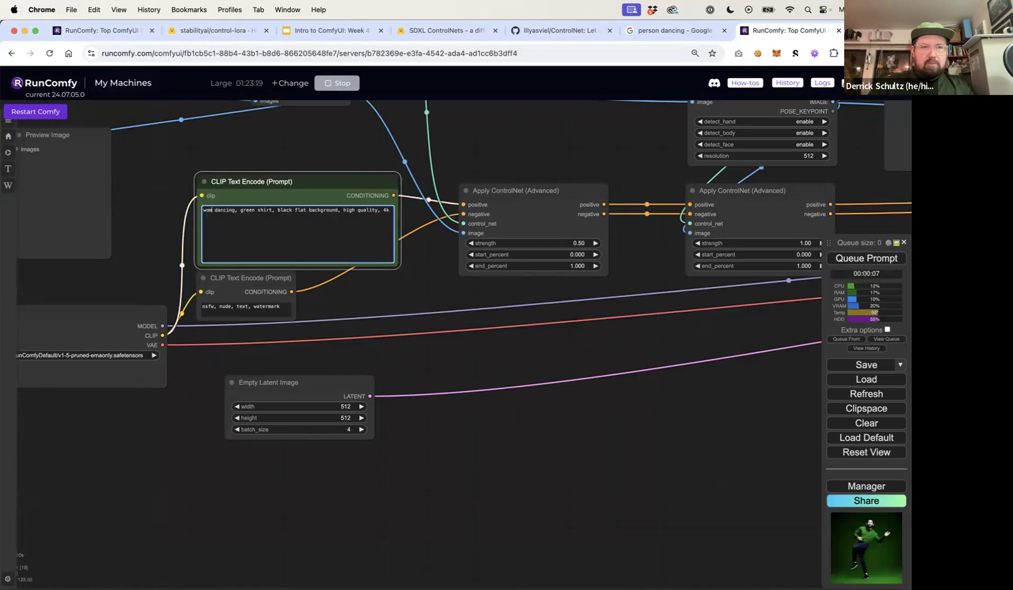
{"action": "type", "text": " dancing in dress"}
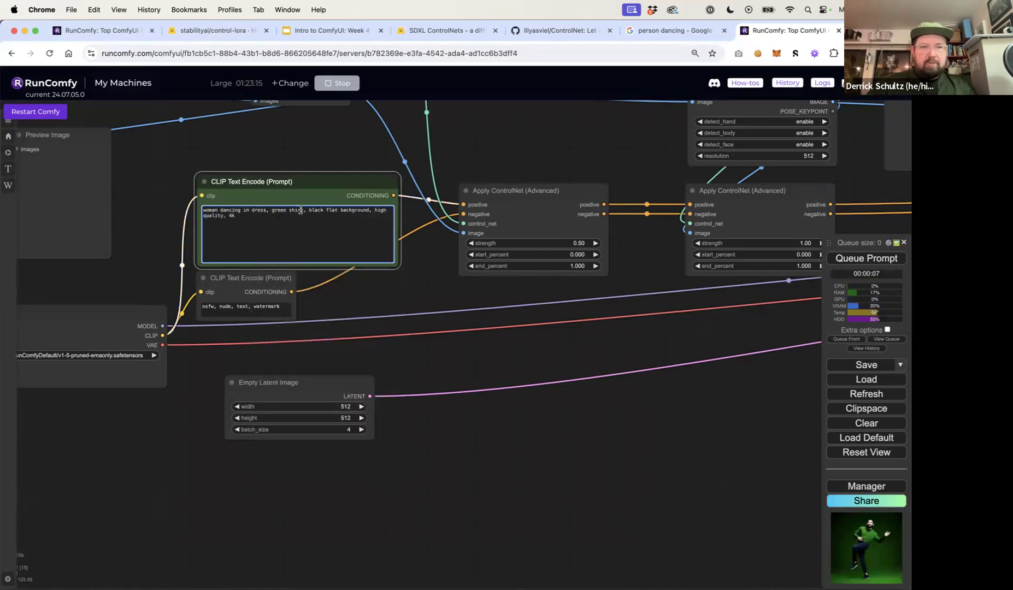
{"action": "left_click", "coordinate": [866, 257]}
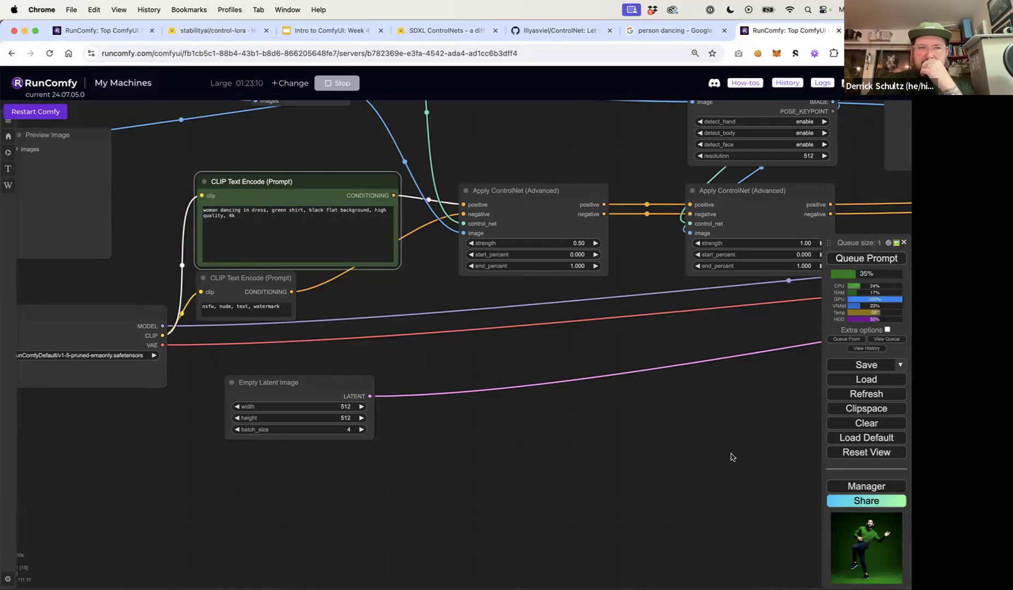
Set the canny Apply ControlNet node's strength to 0
{"action": "left_click_drag", "start_coordinate": [599, 463], "coordinate": [170, 434]}
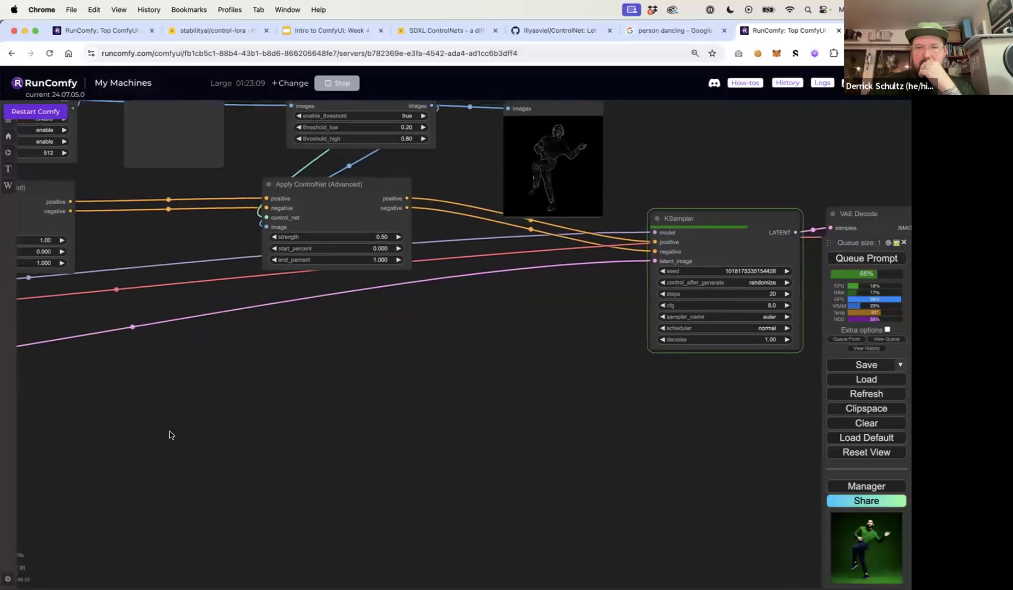
{"action": "left_click_drag", "start_coordinate": [311, 414], "coordinate": [224, 421]}
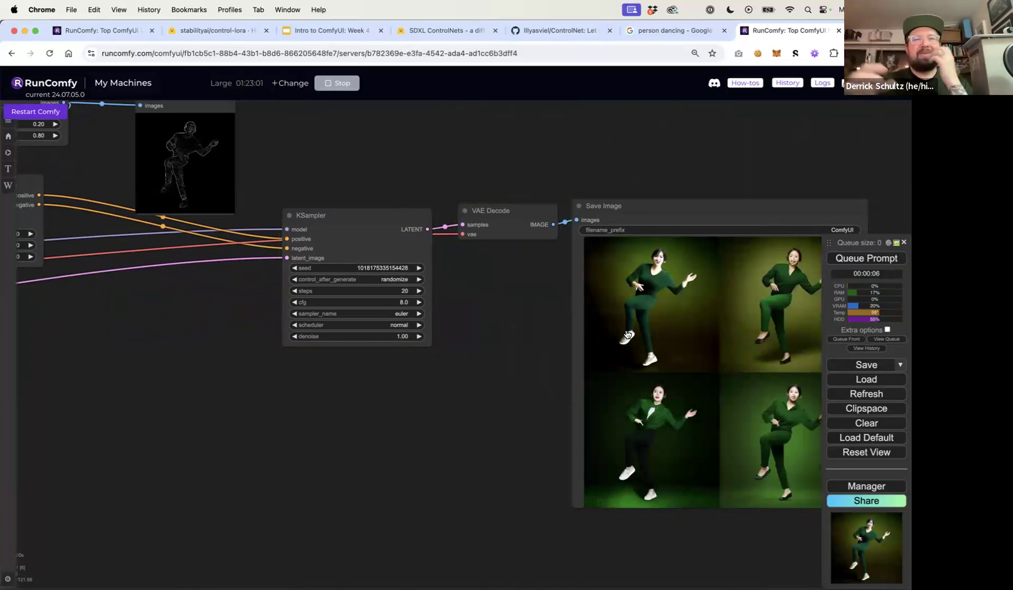
{"action": "left_click_drag", "start_coordinate": [451, 390], "coordinate": [658, 404]}
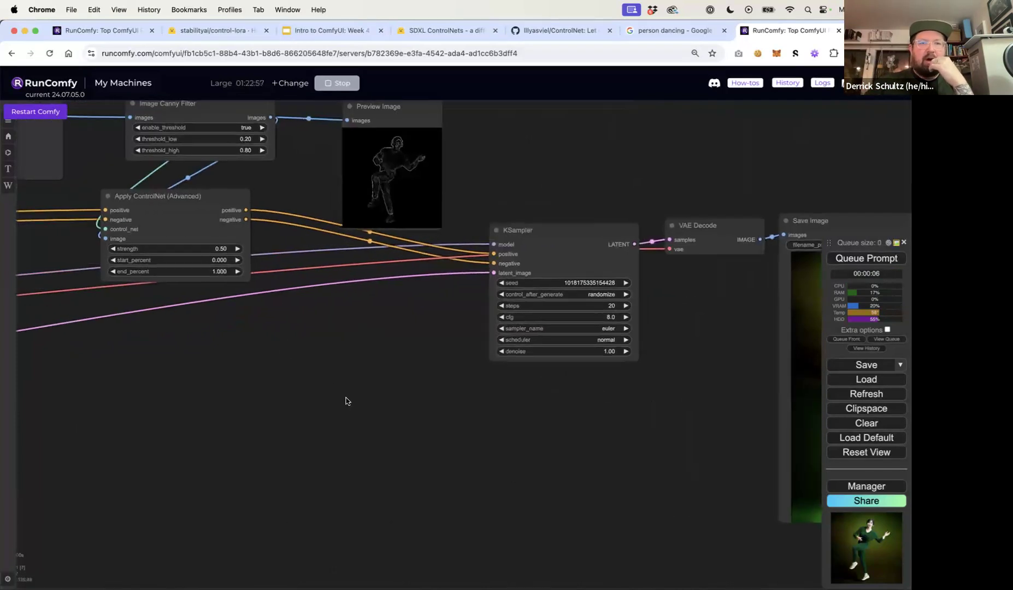
{"action": "left_click_drag", "start_coordinate": [233, 267], "coordinate": [325, 330]}
{"action": "left_click", "coordinate": [313, 313]}
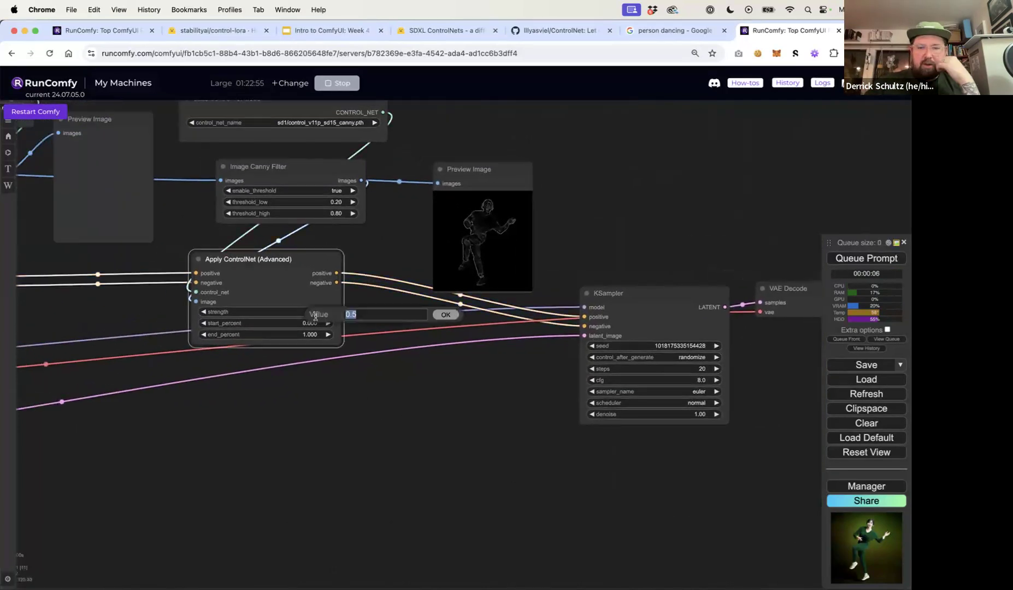
{"action": "type", "text": "0"}
{"action": "key", "text": "Return"}
Set the depth Apply ControlNet node's strength to 0.125
{"action": "left_click_drag", "start_coordinate": [342, 438], "coordinate": [583, 447]}
{"action": "left_click_drag", "start_coordinate": [229, 467], "coordinate": [531, 479]}
{"action": "left_click", "coordinate": [303, 339]}
{"action": "left_click", "coordinate": [303, 340]}
{"action": "type", "text": ".125"}
{"action": "key", "text": "Return"}
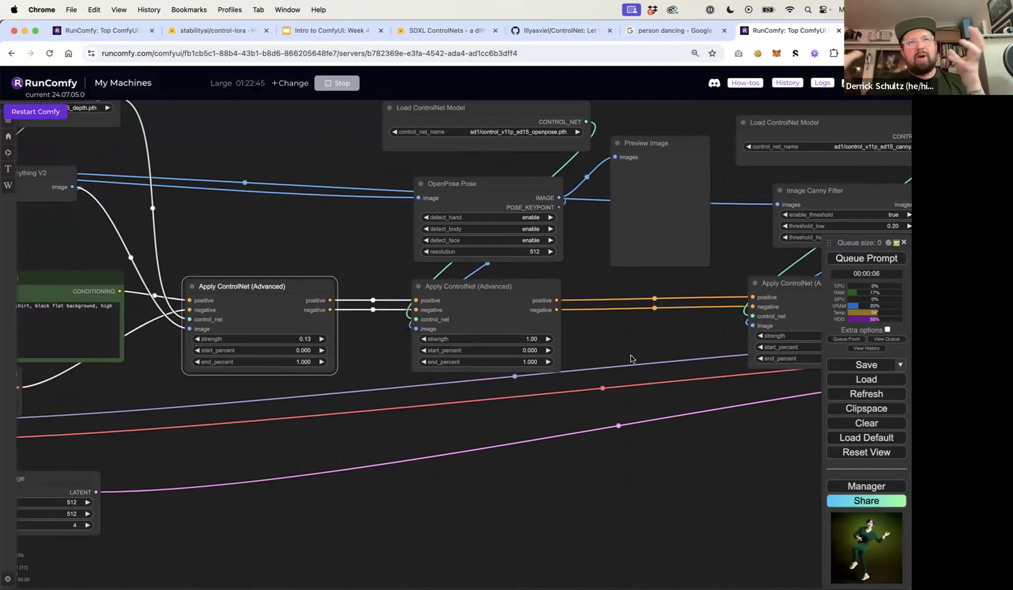
Queue the prompt with the revised ControlNet strengths and inspect the generated images
{"action": "left_click_drag", "start_coordinate": [644, 347], "coordinate": [291, 403]}
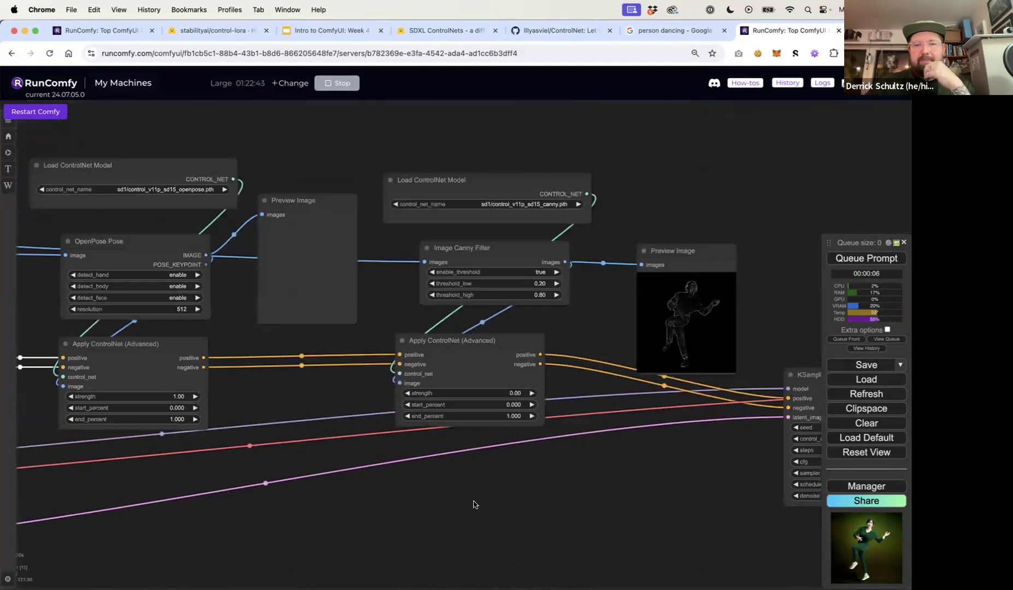
{"action": "left_click_drag", "start_coordinate": [475, 503], "coordinate": [254, 446]}
{"action": "left_click", "coordinate": [866, 258]}
{"action": "left_click_drag", "start_coordinate": [680, 251], "coordinate": [495, 242]}
{"action": "left_click_drag", "start_coordinate": [752, 254], "coordinate": [524, 221]}
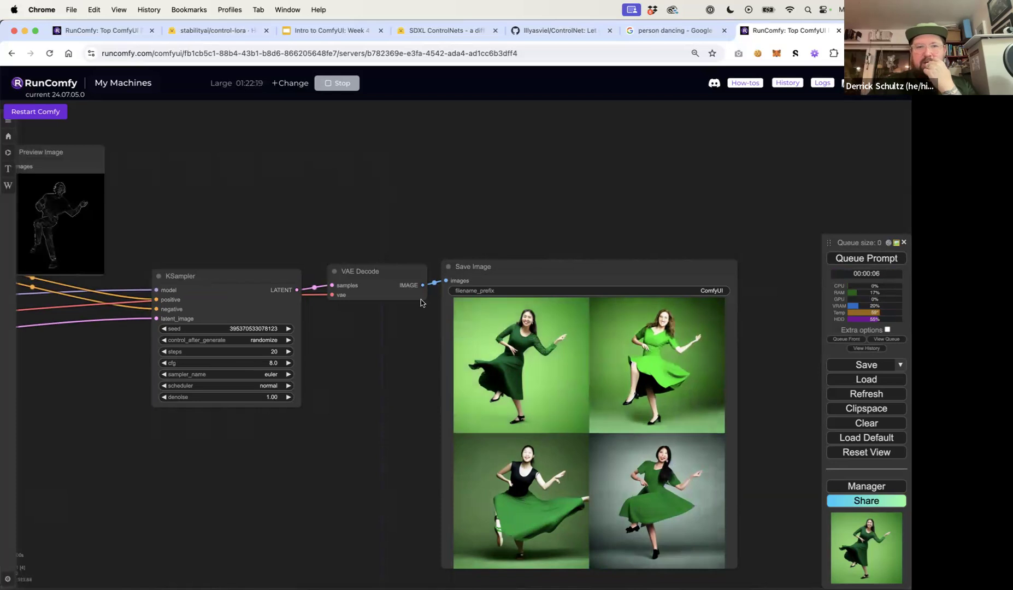
Set the OpenPose Apply ControlNet node's strength to 2 and queue the prompt
{"action": "left_click_drag", "start_coordinate": [337, 244], "coordinate": [570, 215]}
{"action": "left_click_drag", "start_coordinate": [187, 364], "coordinate": [560, 432]}
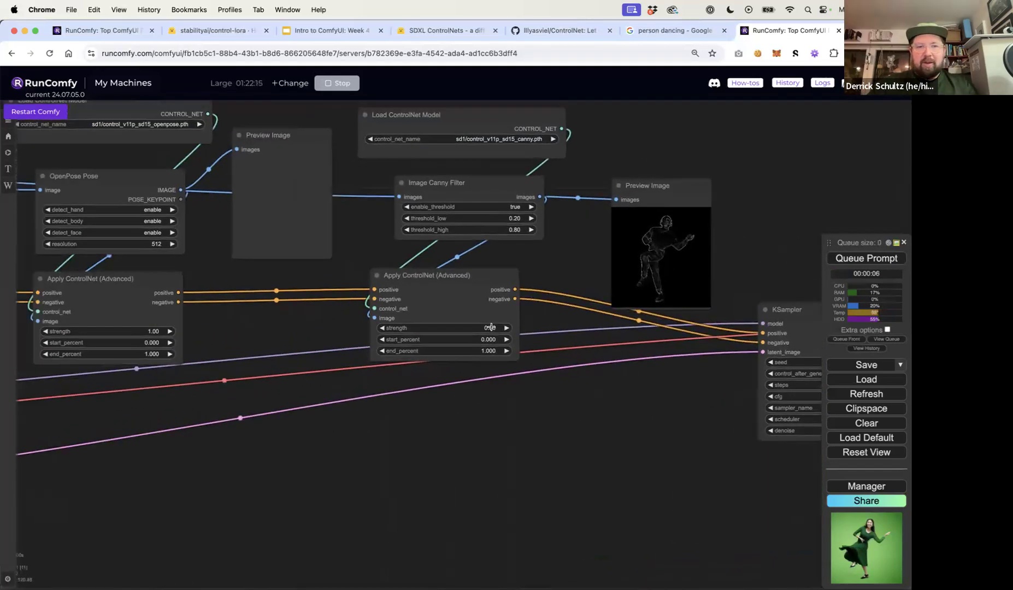
{"action": "left_click", "coordinate": [158, 332]}
{"action": "type", "text": "2"}
{"action": "key", "text": "Return"}
{"action": "left_click", "coordinate": [862, 265]}
{"action": "left_click_drag", "start_coordinate": [778, 244], "coordinate": [448, 233]}
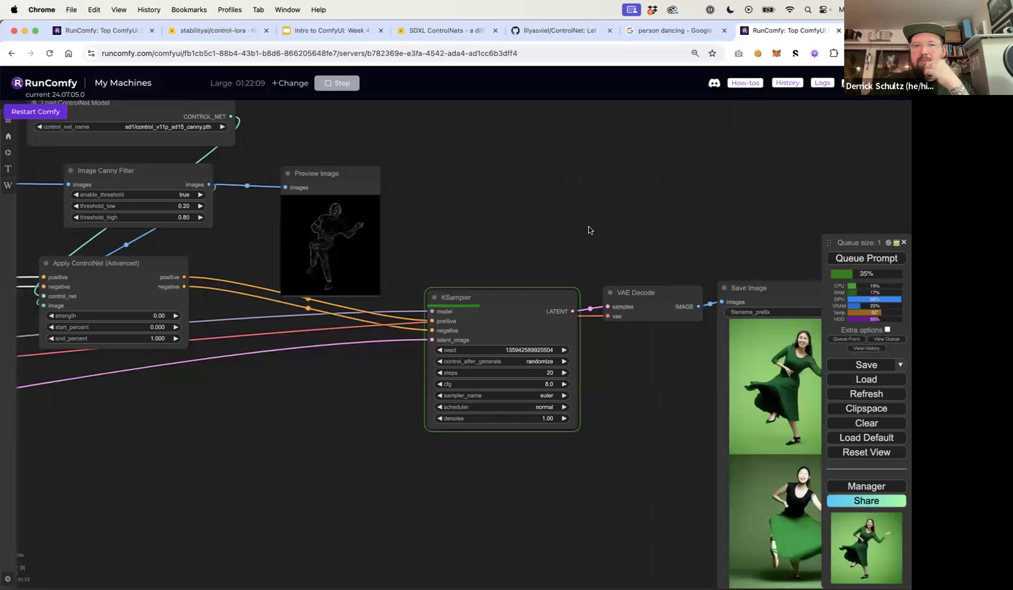
{"action": "left_click_drag", "start_coordinate": [589, 230], "coordinate": [365, 222]}
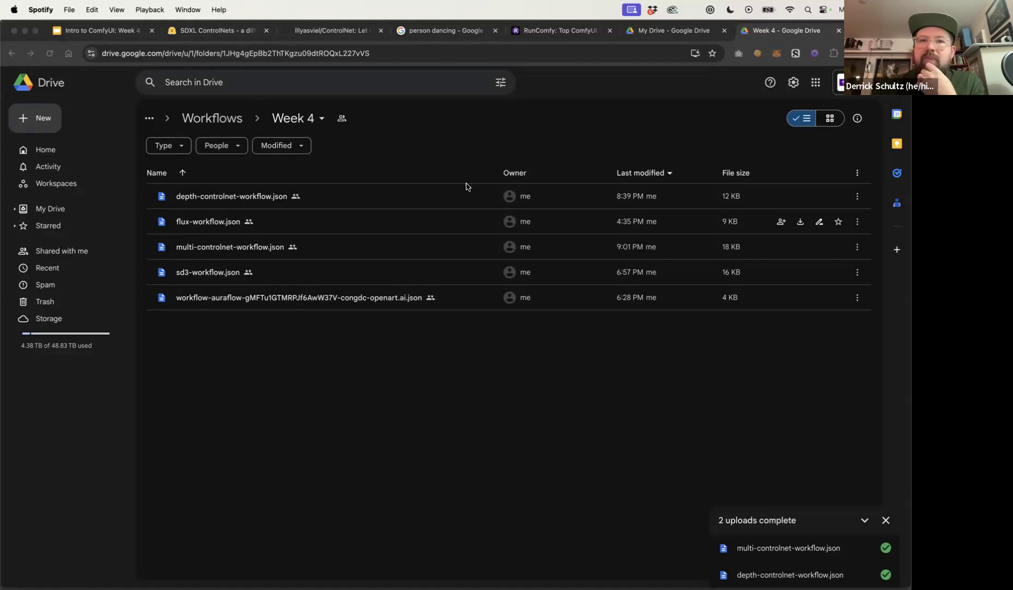
In Google Drive, copy the link to the Week 4 workflows folder
{"action": "left_click", "coordinate": [323, 117]}
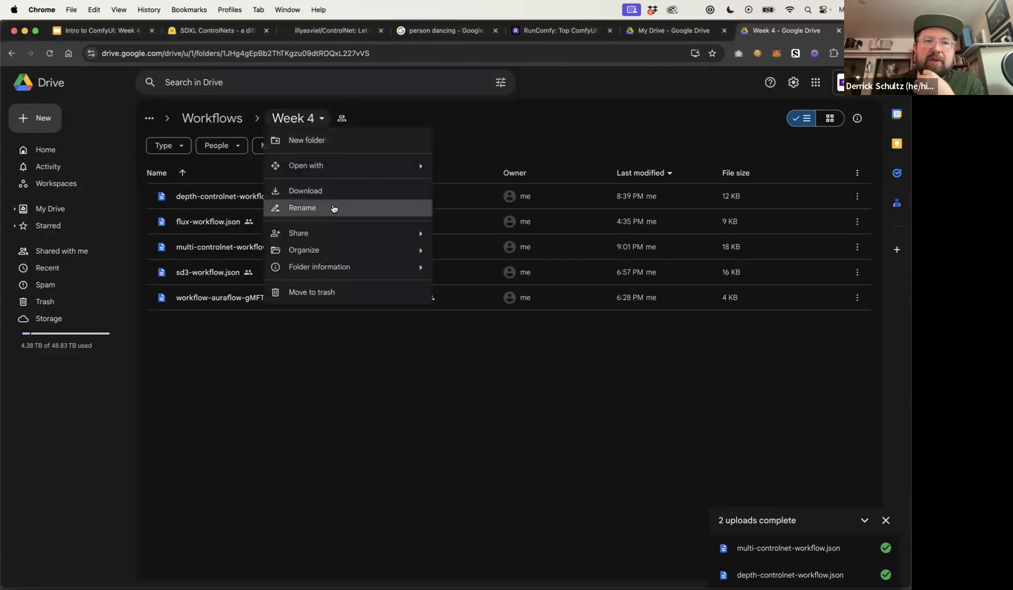
{"action": "mouse_move", "coordinate": [432, 232]}
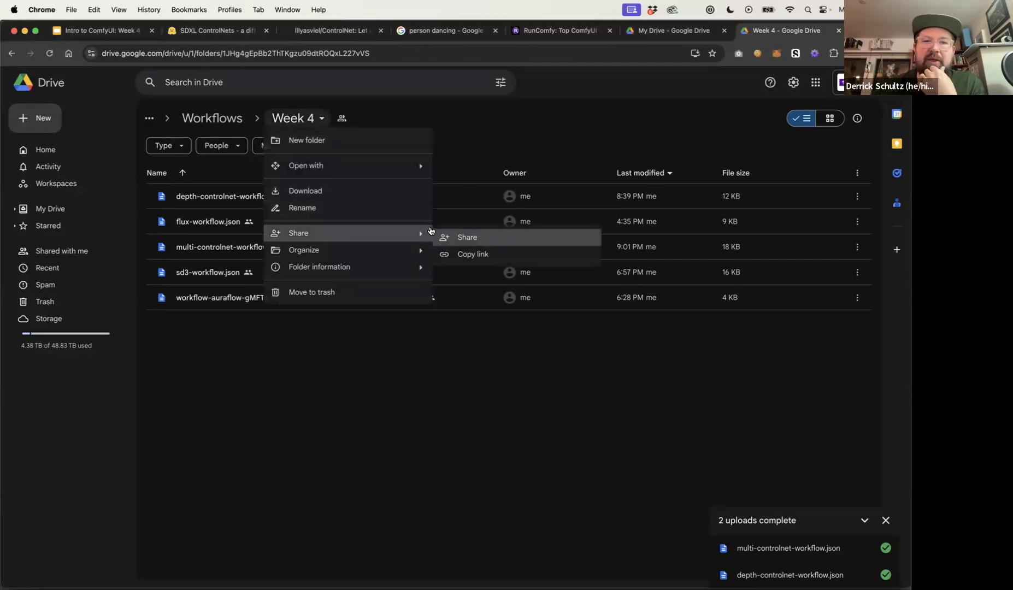
{"action": "left_click", "coordinate": [458, 255]}
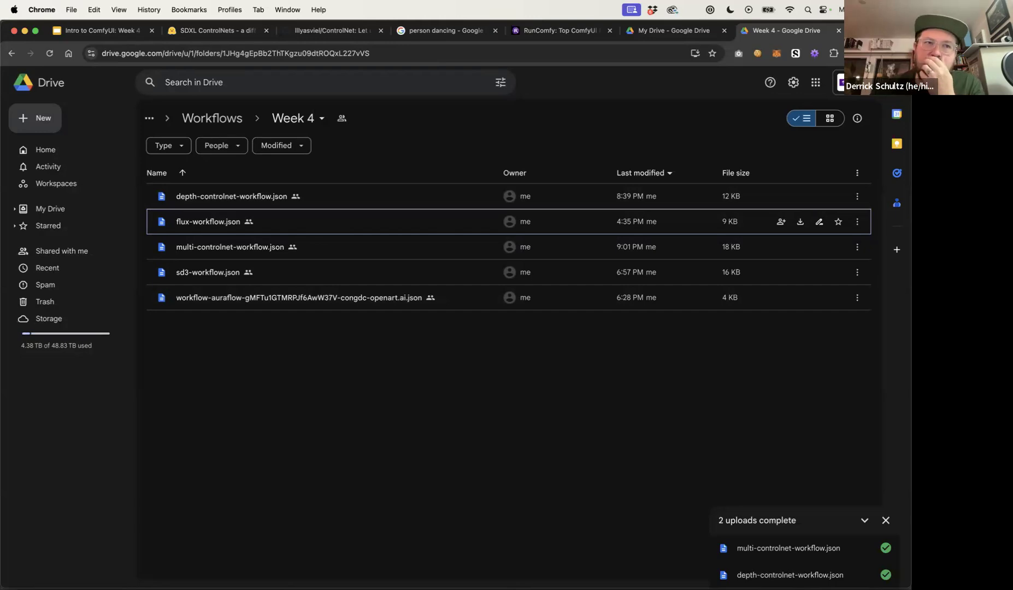
Switch to the 'Intro to ComfyUI: Week 4' presentation and start the slideshow
{"action": "left_click", "coordinate": [115, 31]}
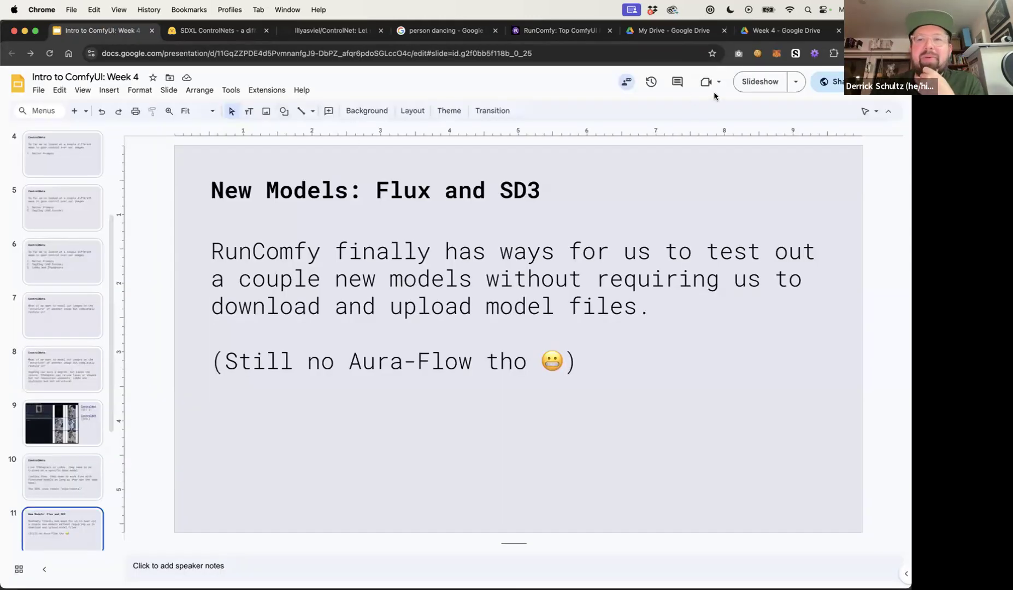
{"action": "left_click", "coordinate": [758, 80]}
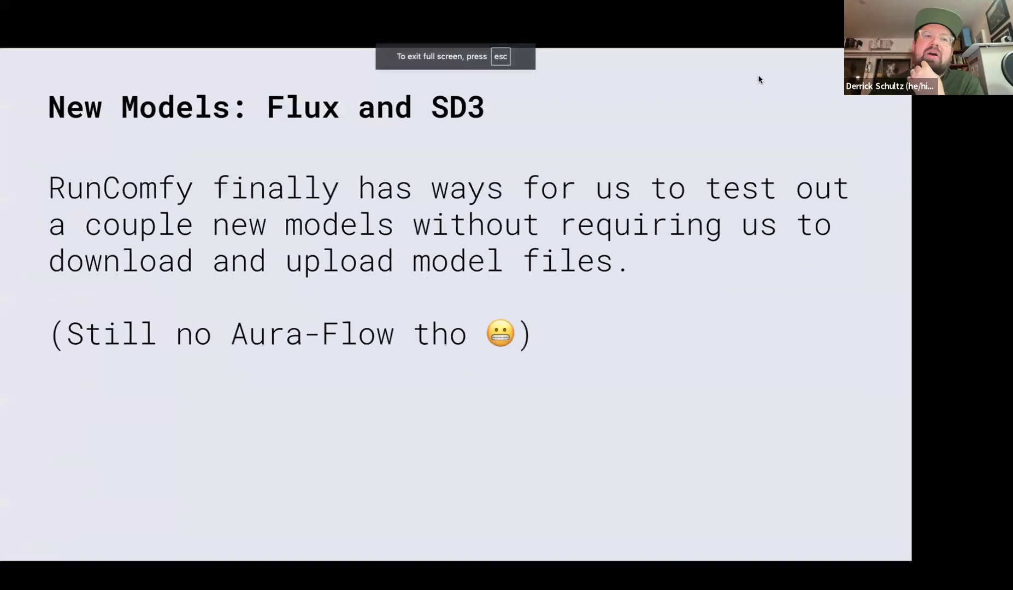
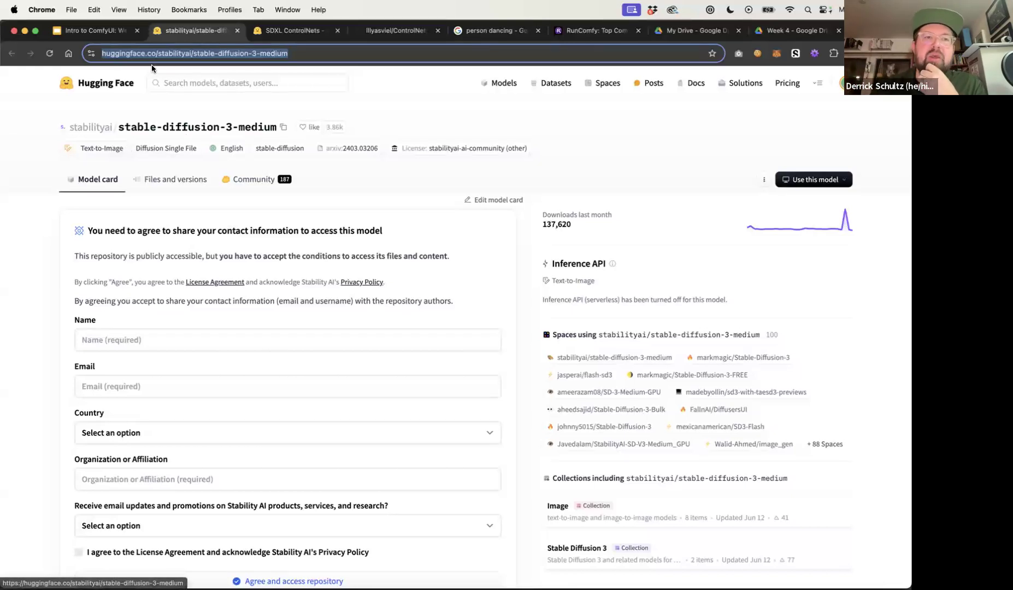
On the stable-diffusion-3-medium access form, enter the user's full name and e-mail address
{"action": "left_click", "coordinate": [130, 51]}
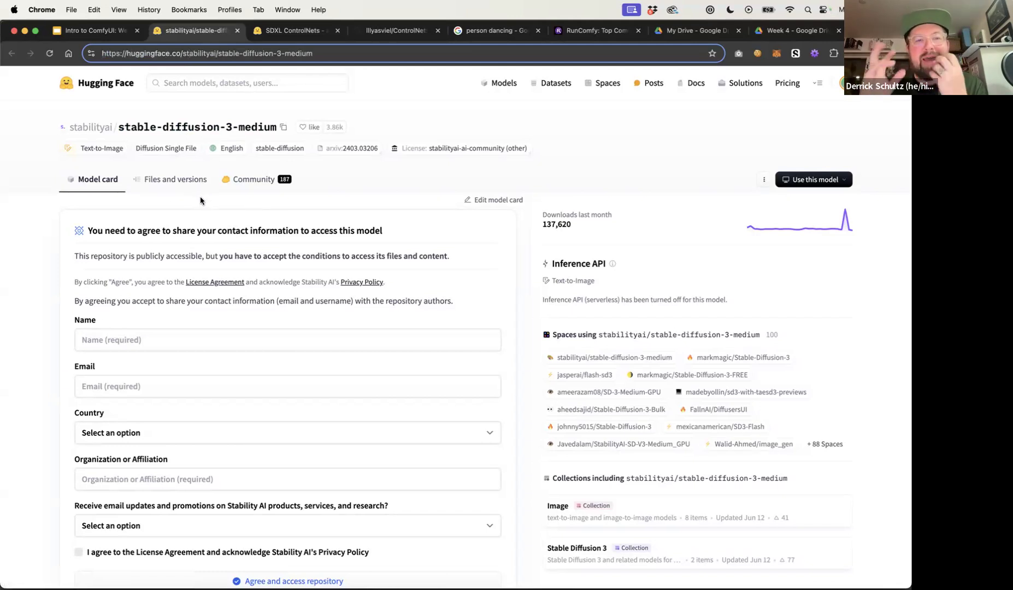
{"action": "scroll", "coordinate": [199, 210], "scroll_direction": "down", "scroll_amount": 3}
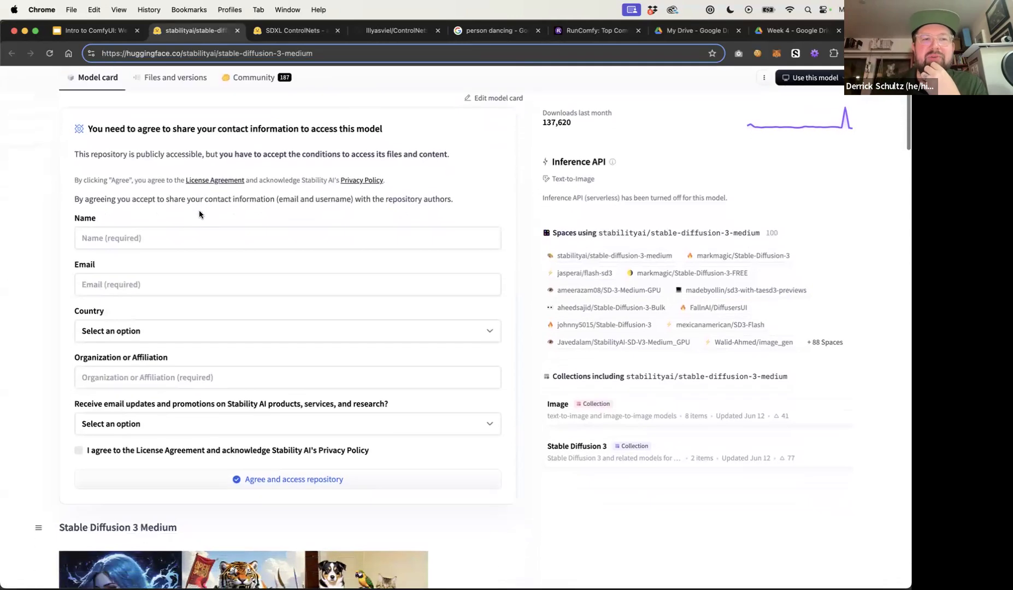
{"action": "left_click", "coordinate": [161, 233]}
{"action": "left_click", "coordinate": [159, 277]}
{"action": "key", "text": "Delete"}
Choose United States as the country and enter NYU as the organization or affiliation
{"action": "left_click", "coordinate": [103, 329]}
{"action": "scroll", "coordinate": [122, 511], "scroll_direction": "down", "scroll_amount": 20}
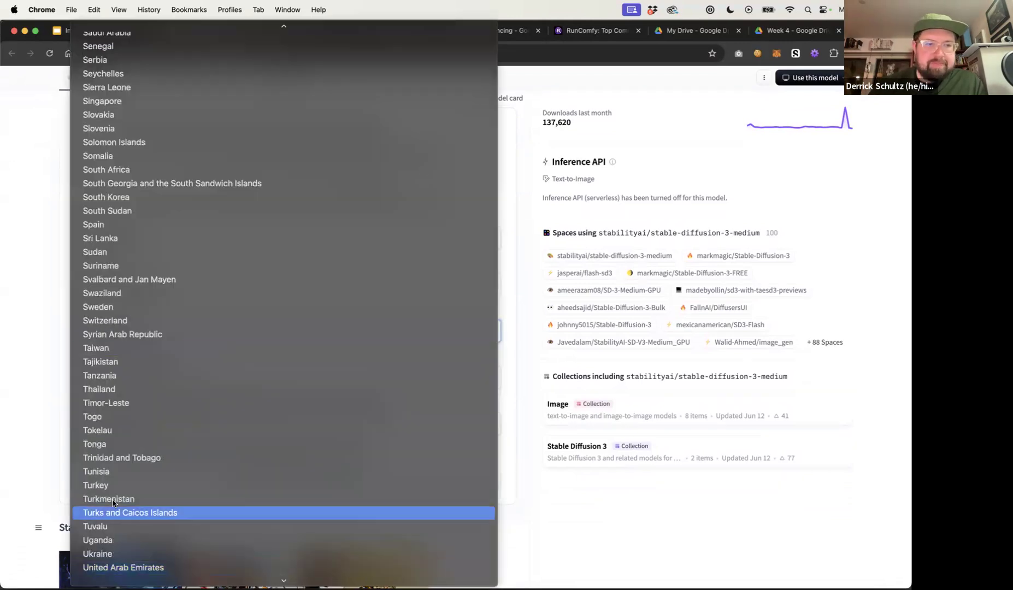
{"action": "left_click", "coordinate": [121, 513]}
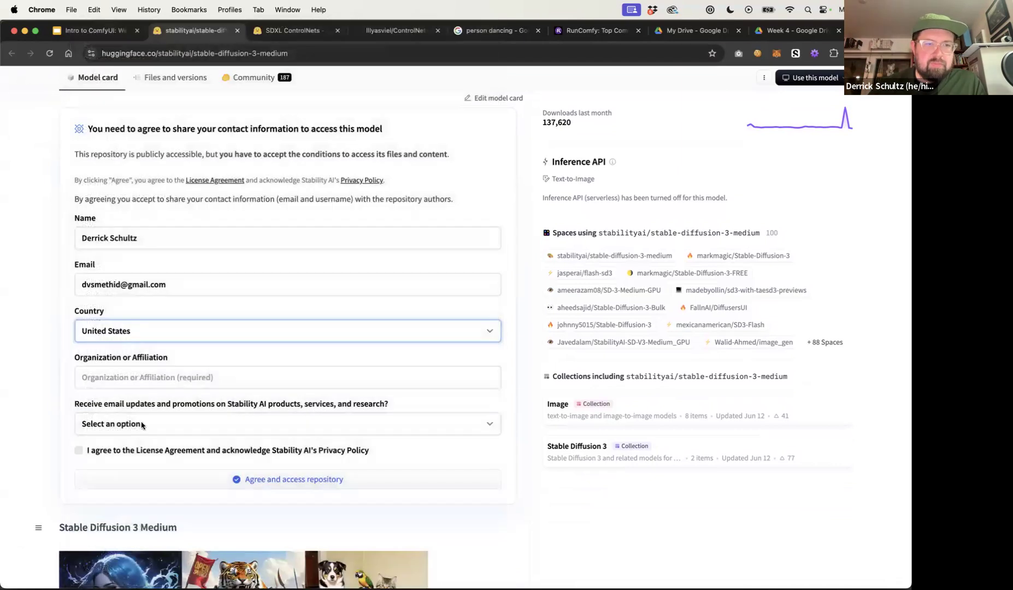
{"action": "left_click", "coordinate": [151, 376]}
{"action": "type", "text": "NYU"}
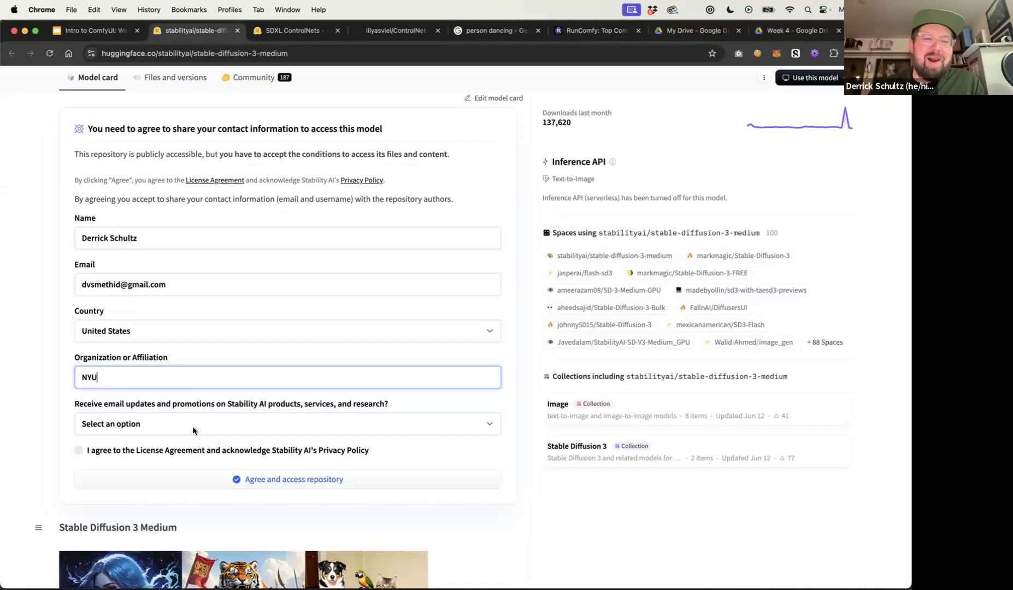
Decline the Stability AI e-mail updates, accept the license agreement, and submit the repository access request
{"action": "left_click", "coordinate": [163, 425]}
{"action": "left_click", "coordinate": [164, 451]}
{"action": "left_click", "coordinate": [118, 453]}
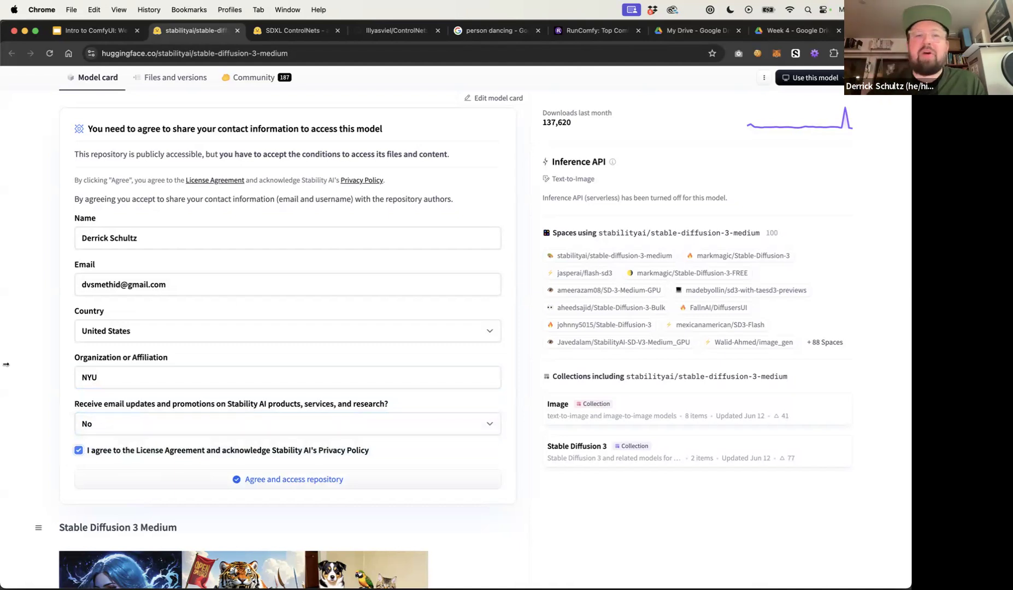
{"action": "left_click", "coordinate": [211, 480]}
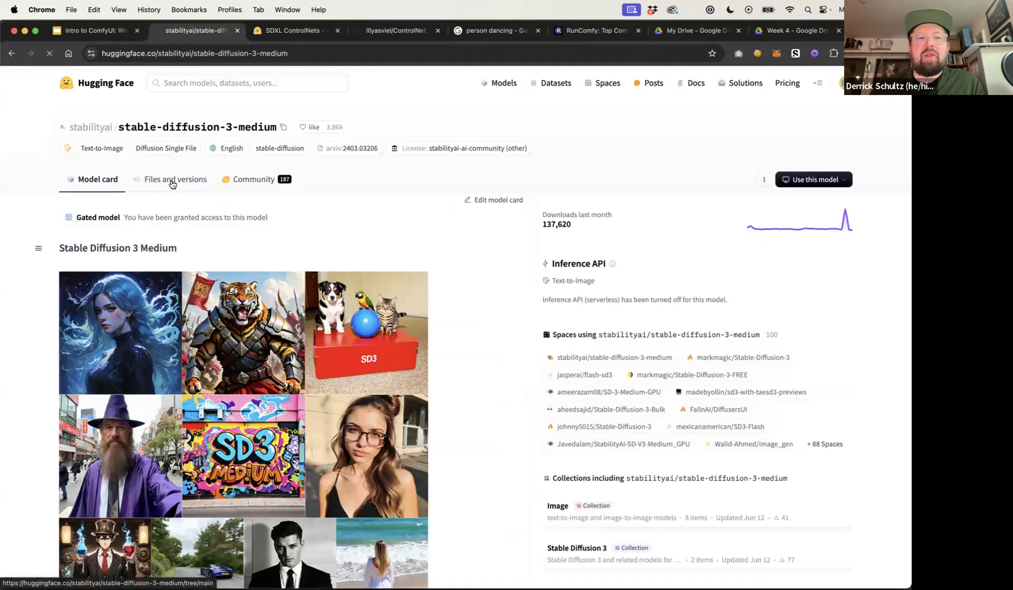
Open the model repository's Files and versions list
{"action": "left_click", "coordinate": [170, 181]}
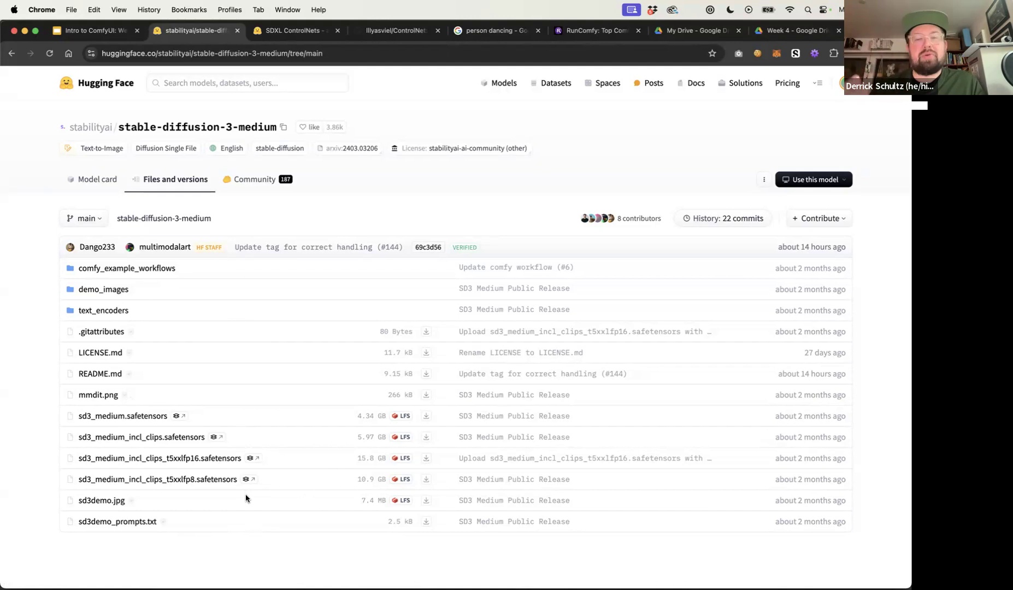
Open the RunComfy ComfyUI dashboard in a new browser tab
{"action": "left_click", "coordinate": [584, 30]}
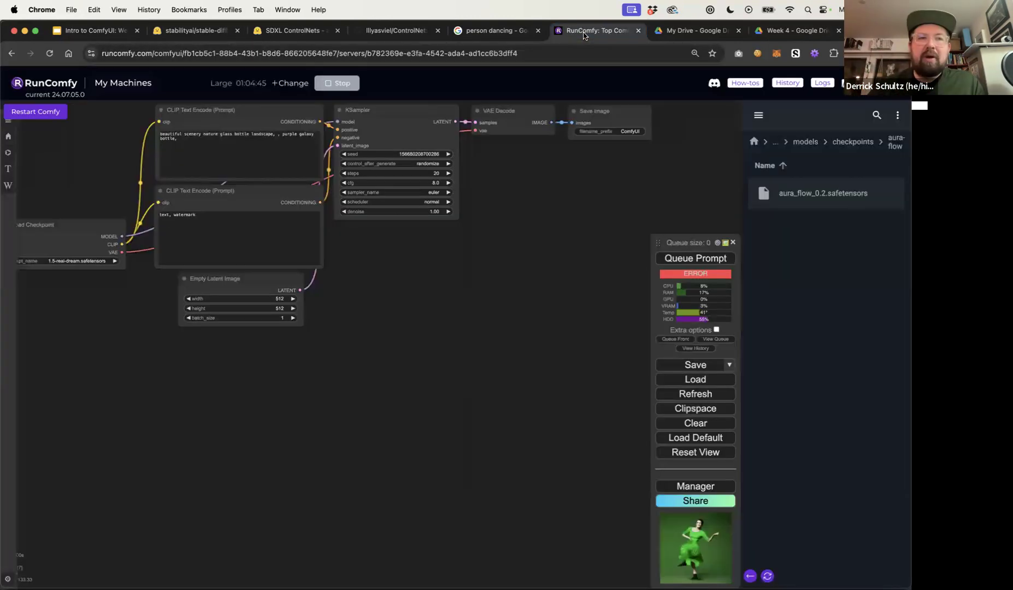
{"action": "key", "text": "super+t"}
{"action": "type", "text": "runcomfy.com/comfyui"}
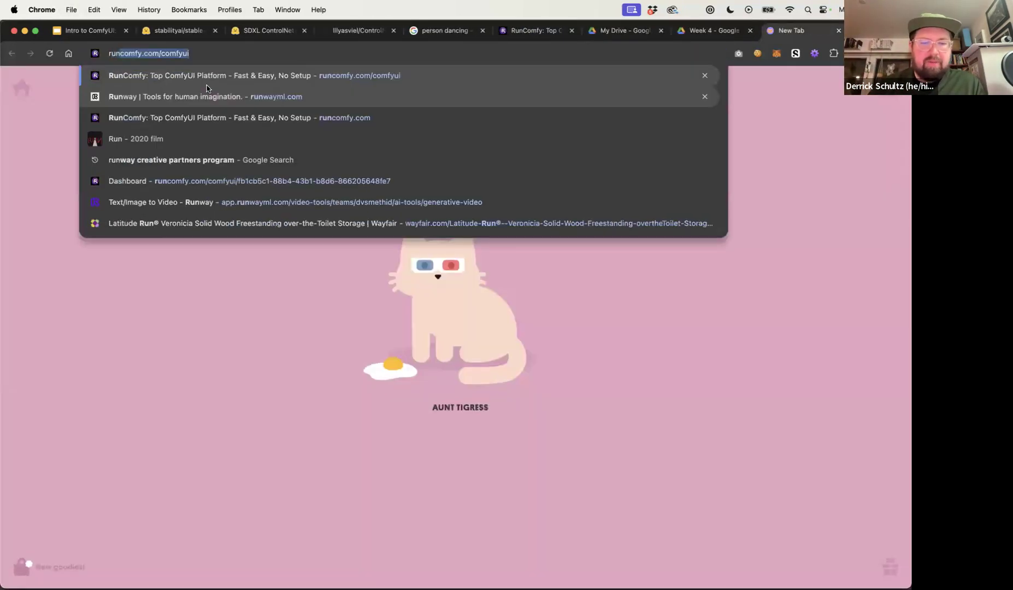
{"action": "key", "text": "Down"}
{"action": "key", "text": "Down"}
{"action": "key", "text": "Down"}
{"action": "key", "text": "Down"}
{"action": "key", "text": "Down"}
{"action": "key", "text": "Return"}
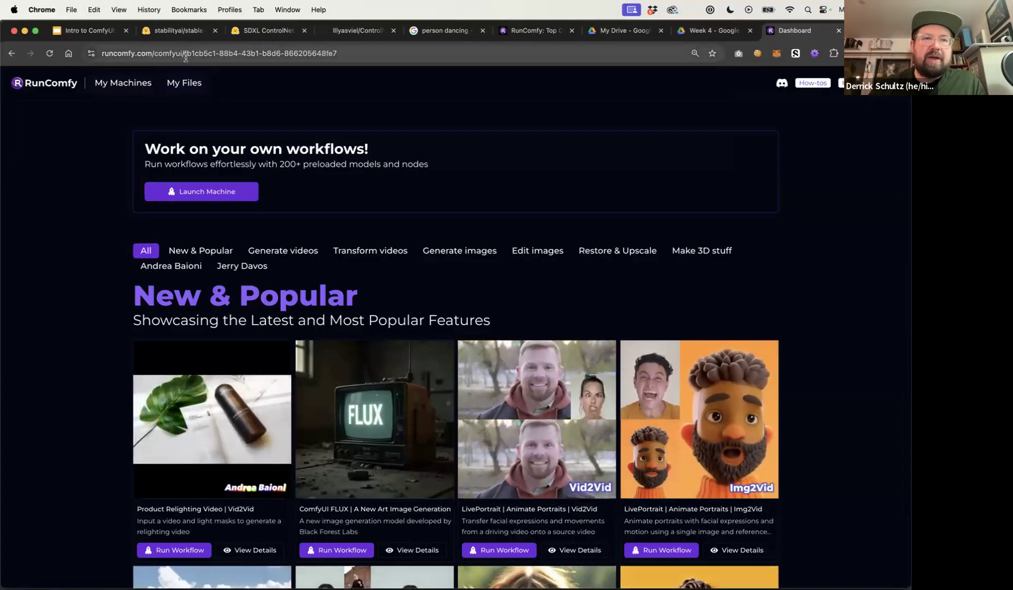
Filter the RunComfy workflows to Generate images and find the Stable Diffusion 3 (SD3) Text to Image workflow
{"action": "left_click", "coordinate": [152, 55]}
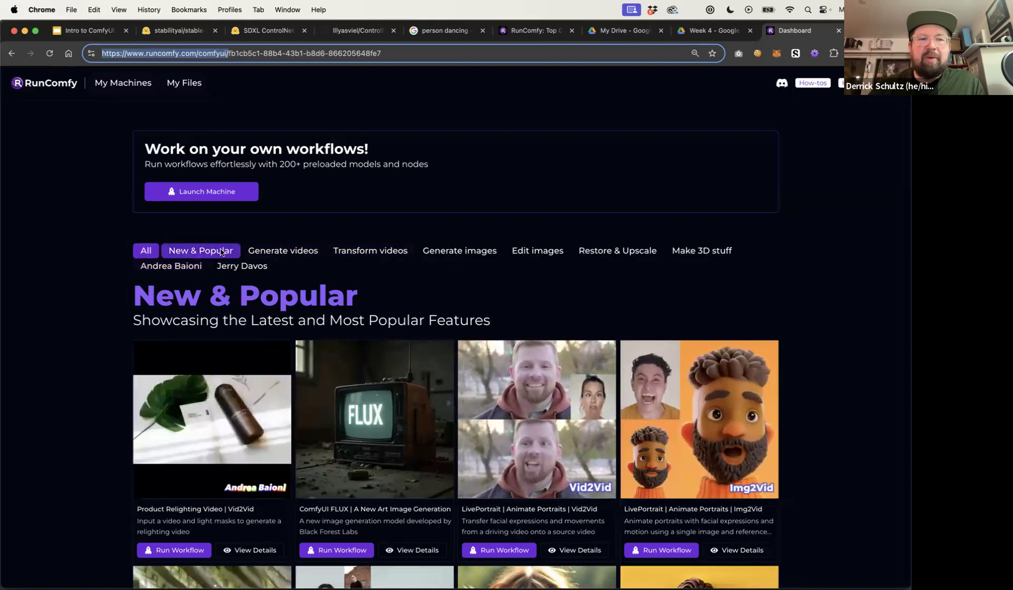
{"action": "left_click", "coordinate": [459, 250]}
{"action": "scroll", "coordinate": [170, 319], "scroll_direction": "down", "scroll_amount": 5}
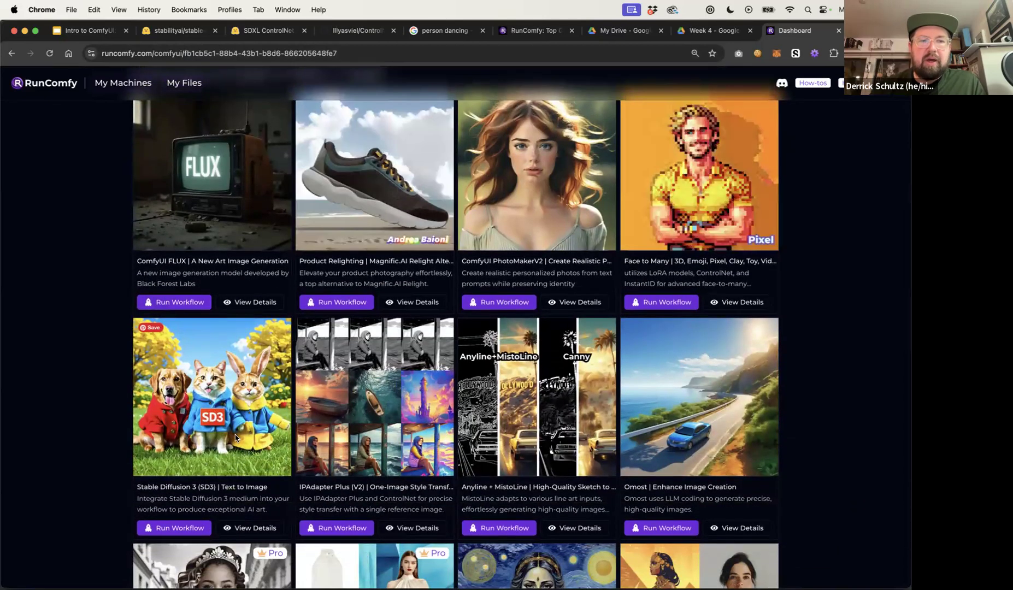
{"action": "left_click_drag", "start_coordinate": [180, 487], "coordinate": [280, 497]}
{"action": "left_click", "coordinate": [249, 487]}
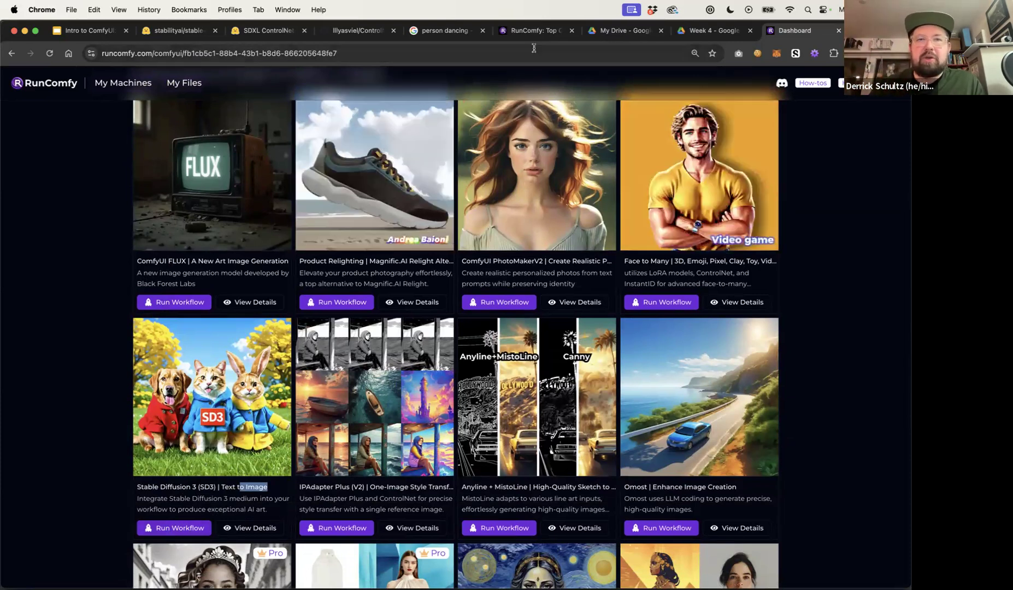
Load an SD3 workflow into the running ComfyUI by dropping a file from the Desktop folder onto the canvas
{"action": "left_click", "coordinate": [533, 31]}
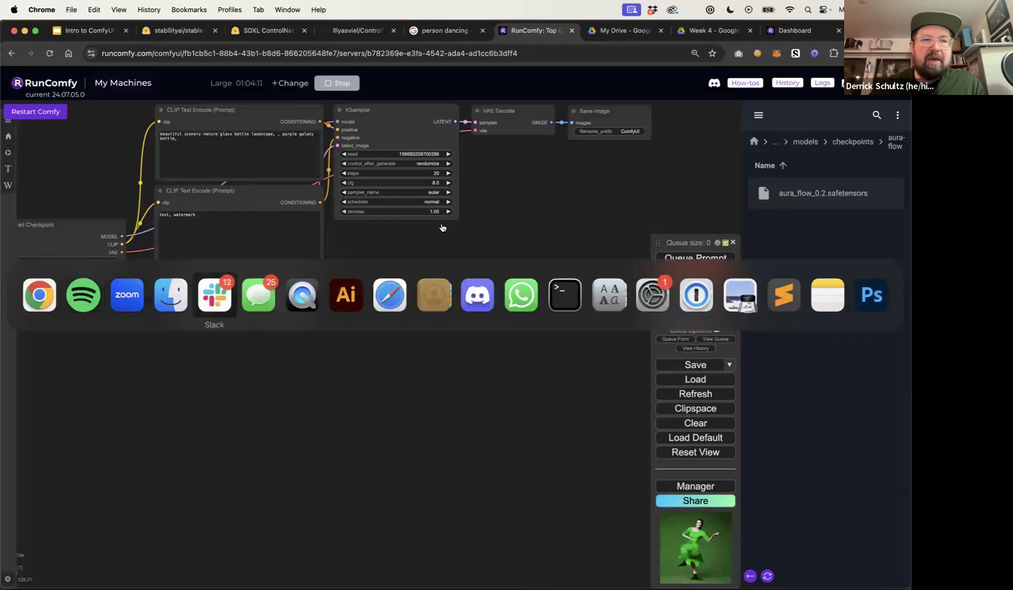
{"action": "left_click", "coordinate": [170, 294]}
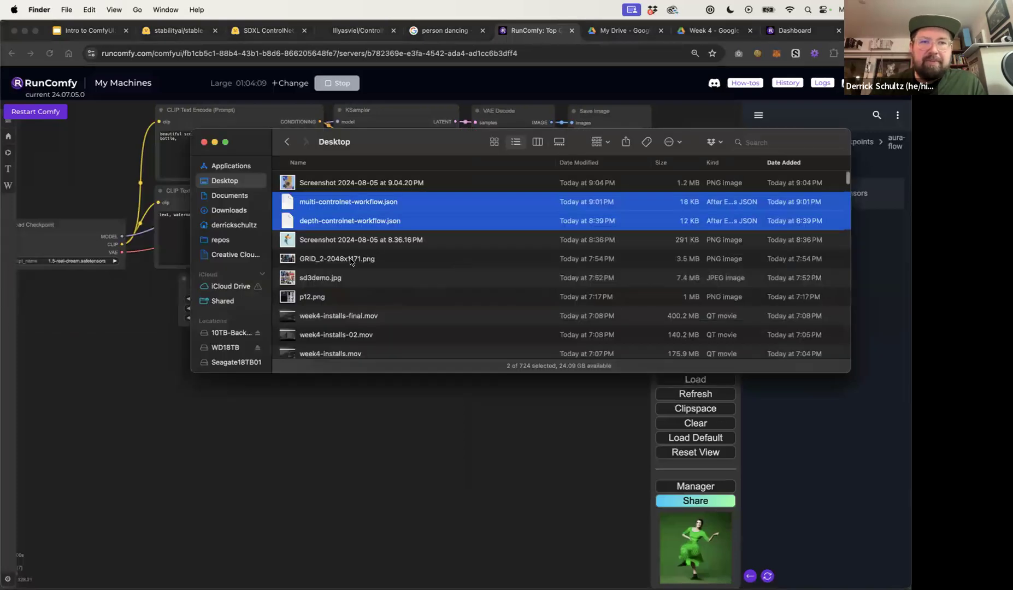
{"action": "scroll", "coordinate": [350, 261], "scroll_direction": "down", "scroll_amount": 5}
{"action": "left_click", "coordinate": [327, 265]}
{"action": "left_click_drag", "start_coordinate": [328, 266], "coordinate": [358, 456]}
{"action": "left_click_drag", "start_coordinate": [511, 438], "coordinate": [400, 492]}
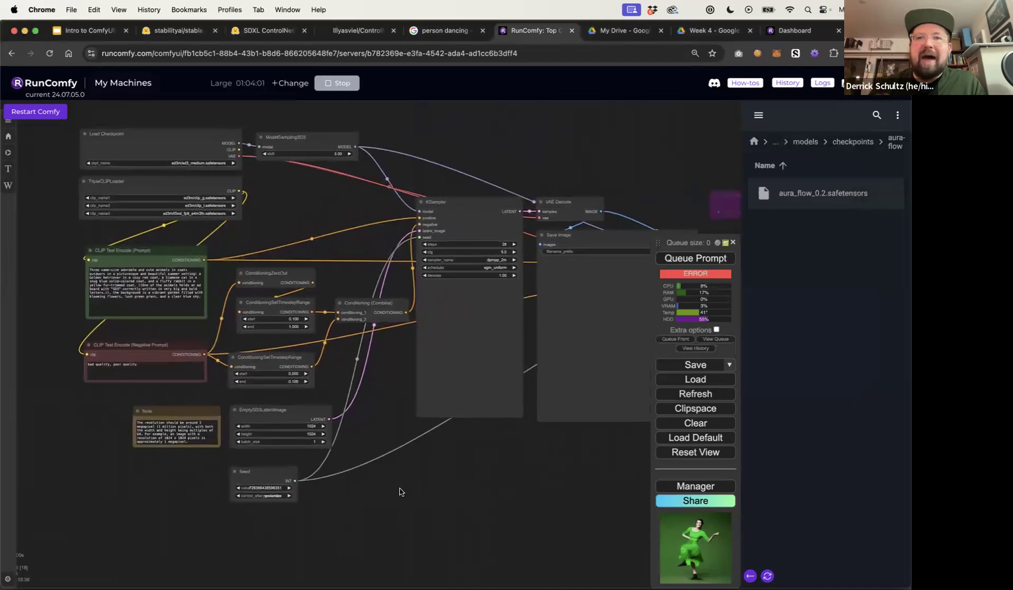
Try to run the Stable Diffusion 3 (SD3) Text to Image workflow from the RunComfy dashboard
{"action": "left_click", "coordinate": [776, 32]}
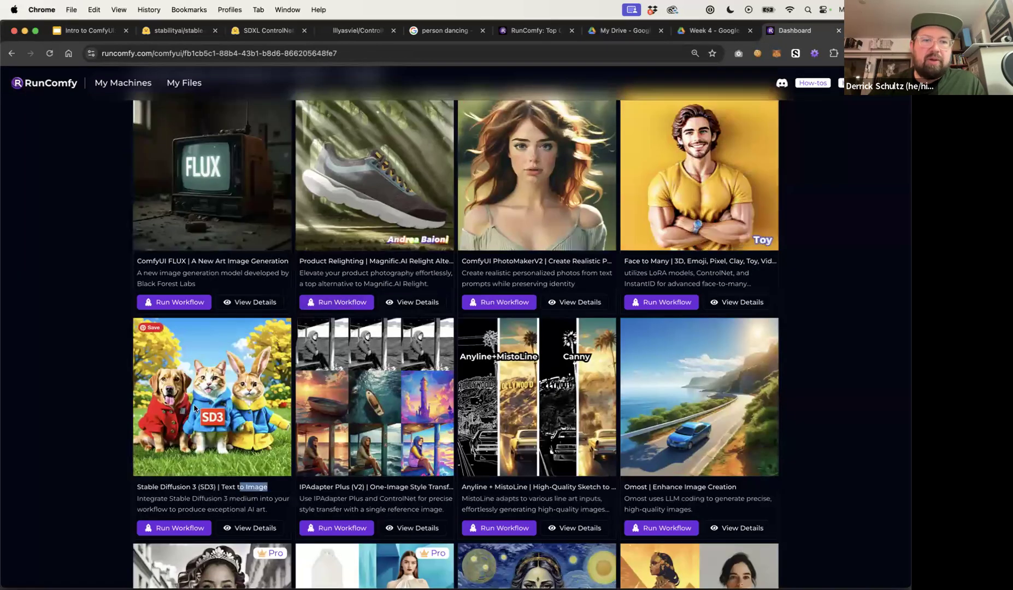
{"action": "left_click", "coordinate": [177, 529]}
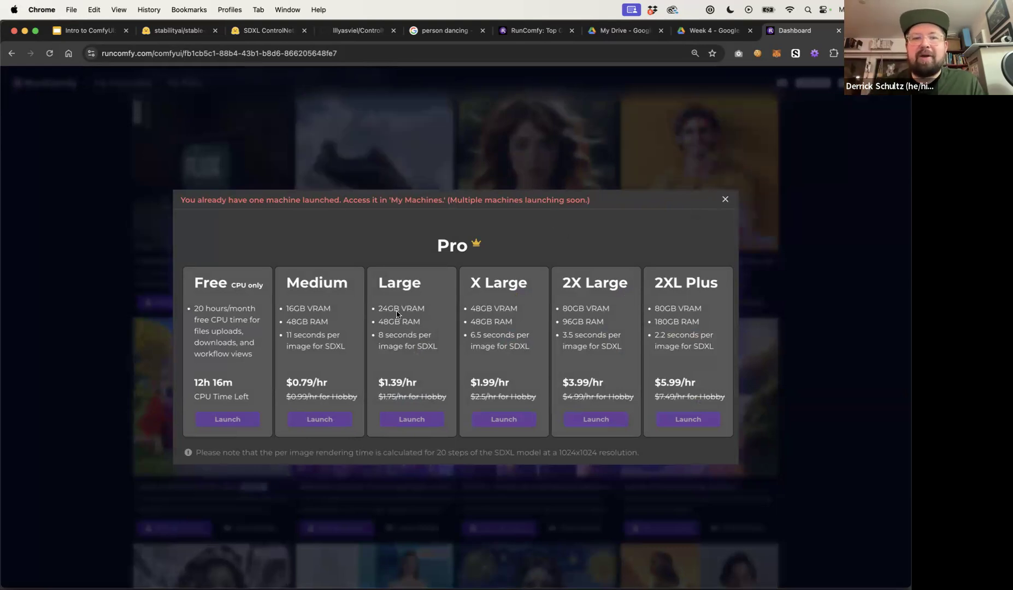
{"action": "left_click", "coordinate": [724, 199]}
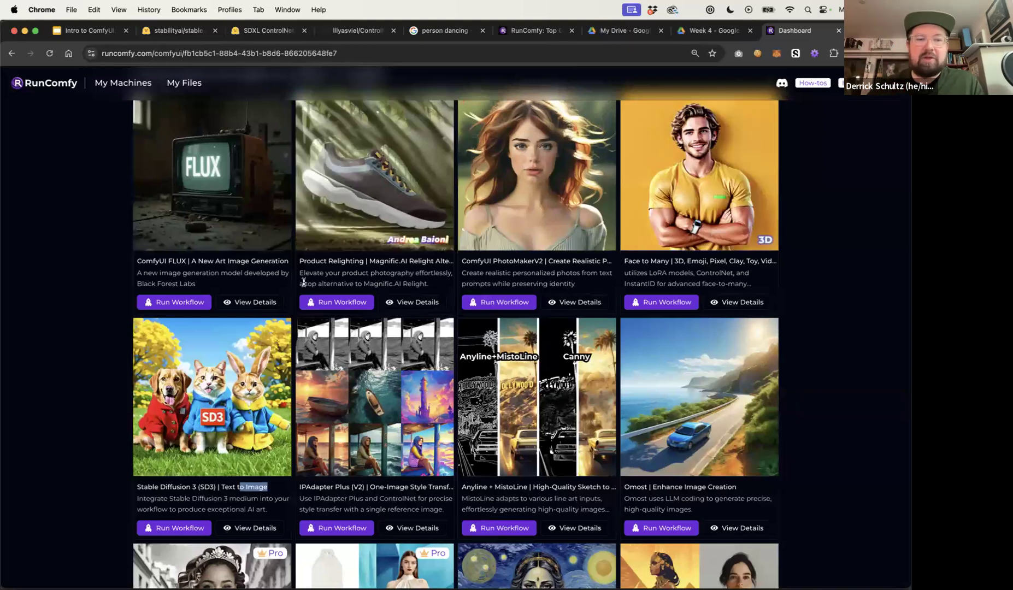
Return to the ComfyUI workspace and hide the model file browser panel
{"action": "left_click", "coordinate": [533, 30]}
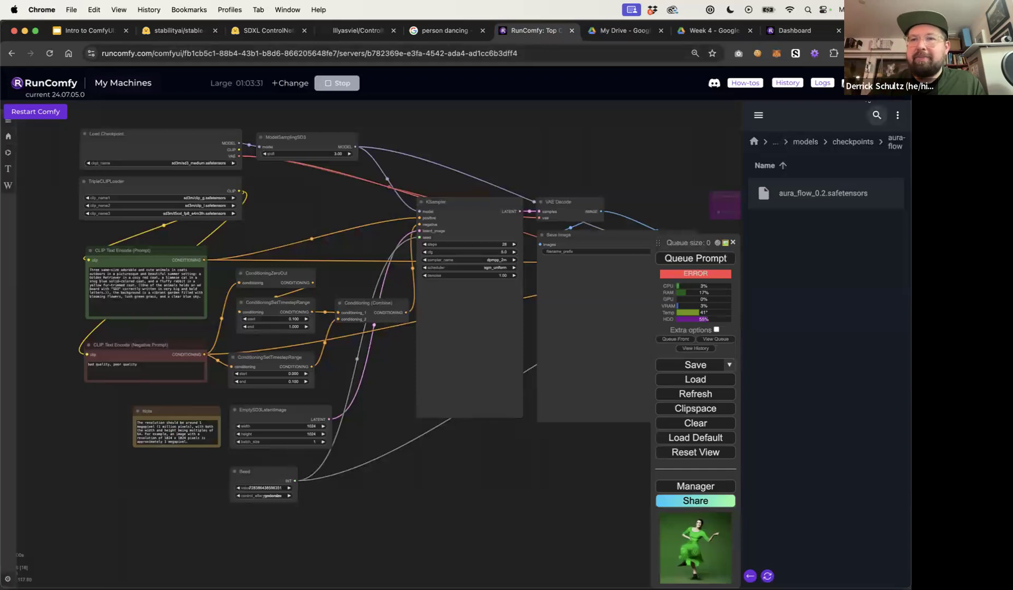
{"action": "left_click", "coordinate": [869, 83]}
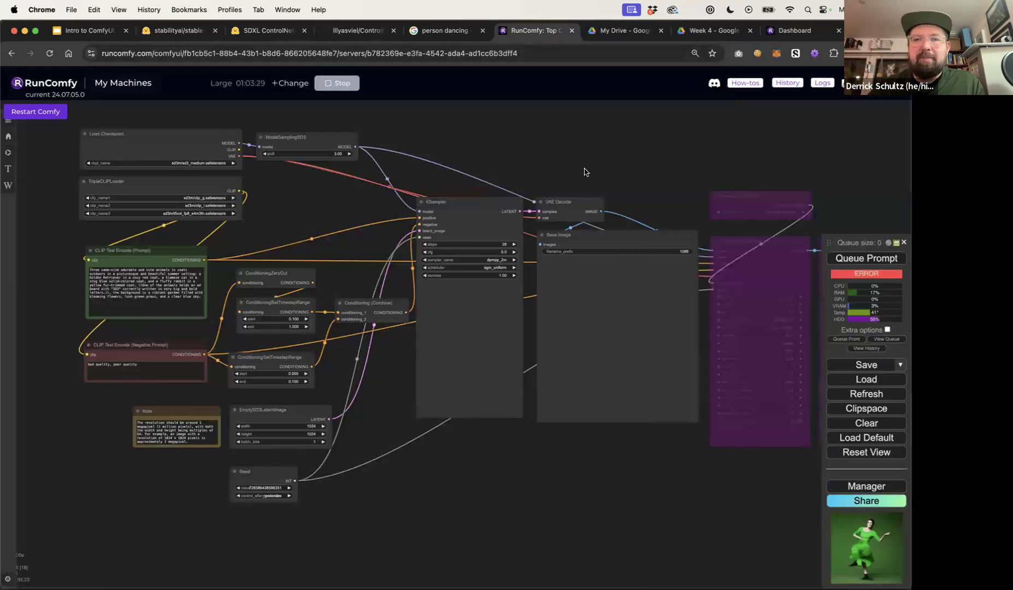
{"action": "key", "text": "super+Tab"}
Set the Load Checkpoint node's model to sd3m/sd3_medium_incl_clips.safetensors
{"action": "left_click_drag", "start_coordinate": [370, 266], "coordinate": [331, 235]}
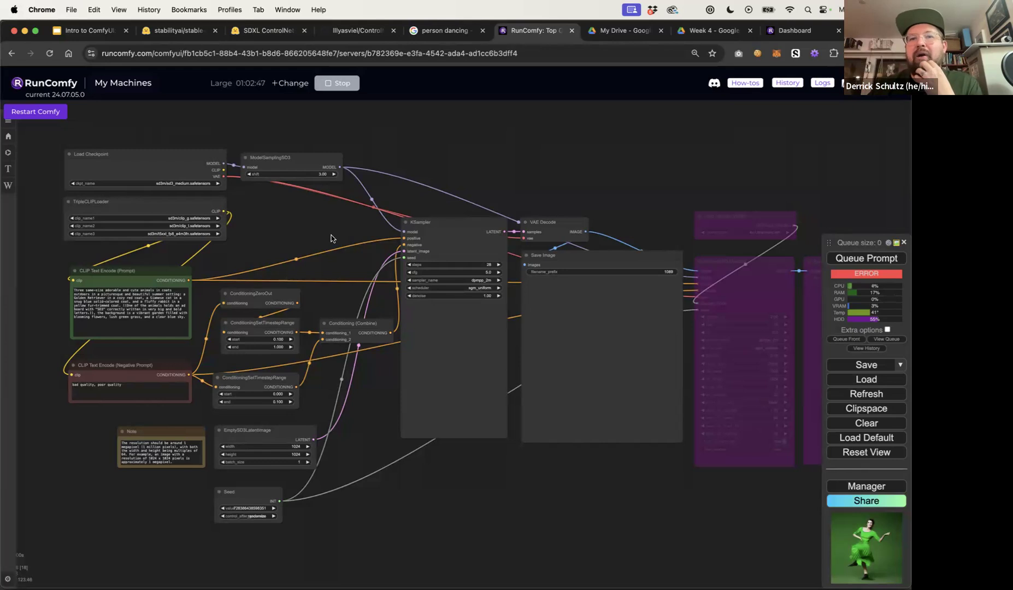
{"action": "left_click_drag", "start_coordinate": [431, 165], "coordinate": [262, 163]}
{"action": "left_click_drag", "start_coordinate": [556, 201], "coordinate": [360, 201]}
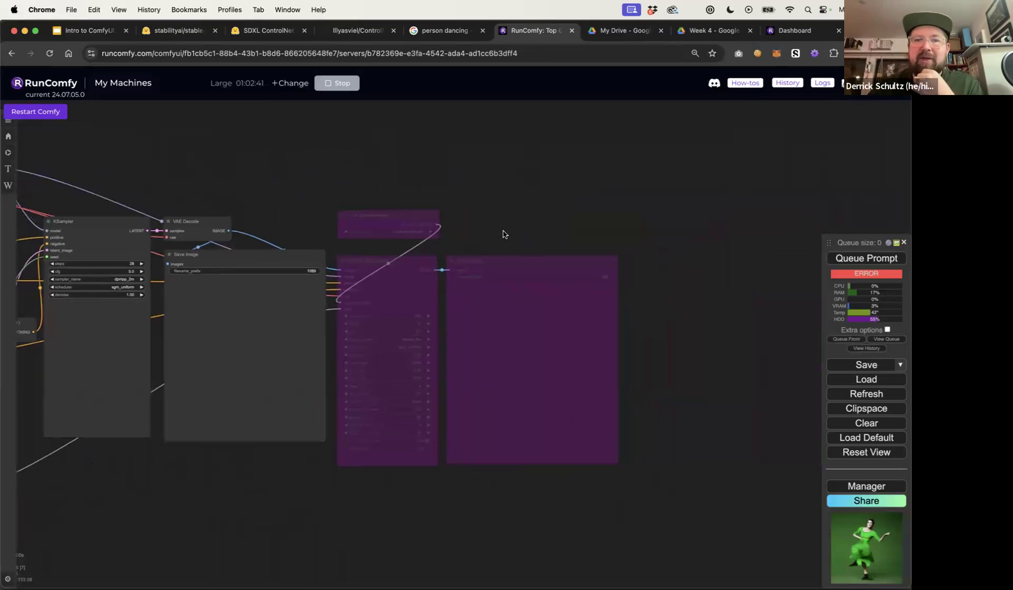
{"action": "left_click_drag", "start_coordinate": [503, 234], "coordinate": [670, 223]}
{"action": "left_click_drag", "start_coordinate": [402, 186], "coordinate": [697, 203]}
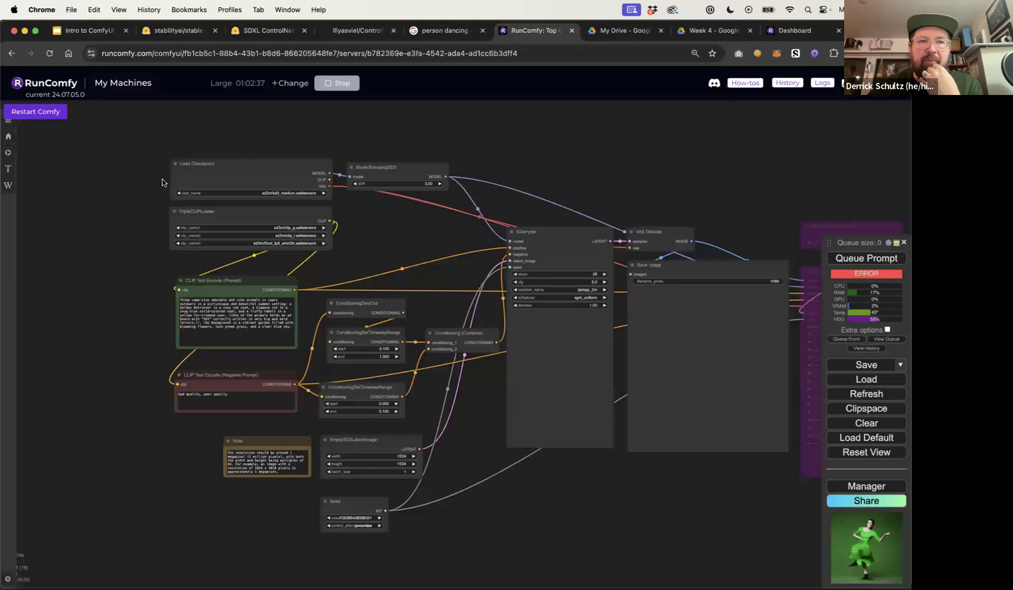
{"action": "scroll", "coordinate": [141, 182], "scroll_direction": "up", "scroll_amount": 5}
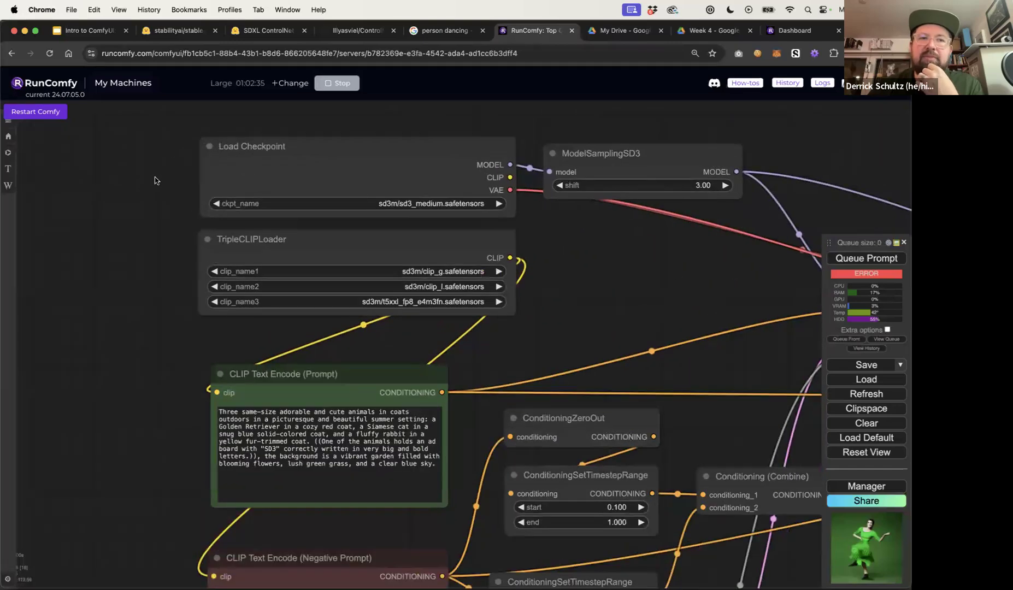
{"action": "left_click_drag", "start_coordinate": [155, 180], "coordinate": [50, 186]}
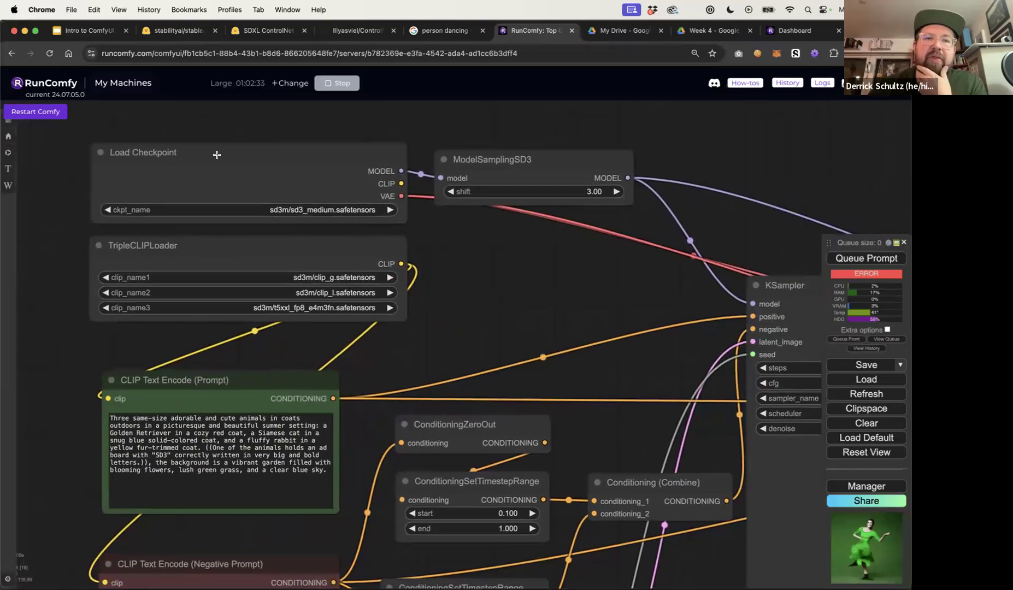
{"action": "left_click", "coordinate": [216, 209]}
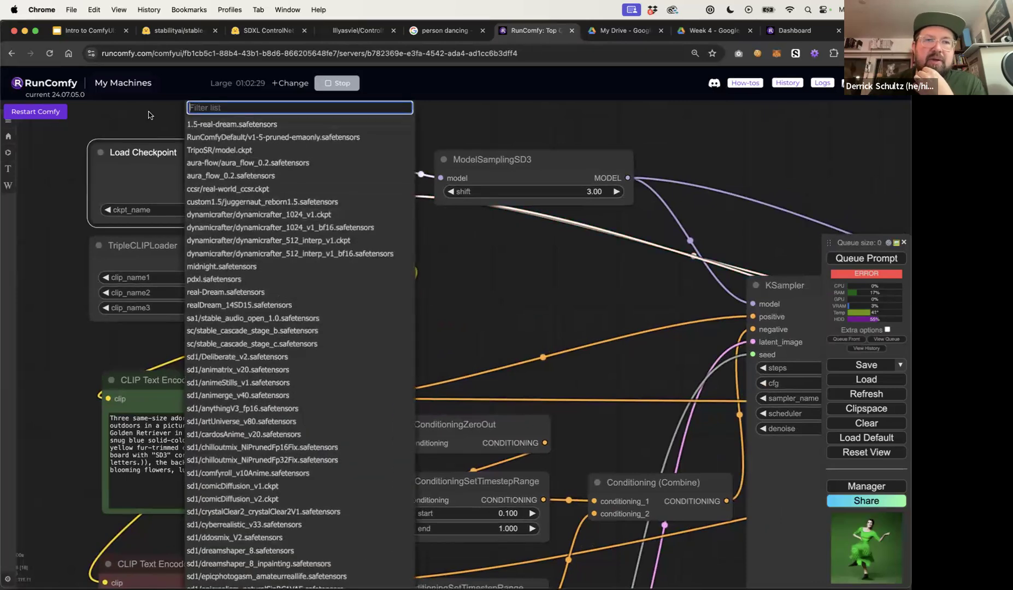
{"action": "type", "text": "sdf3"}
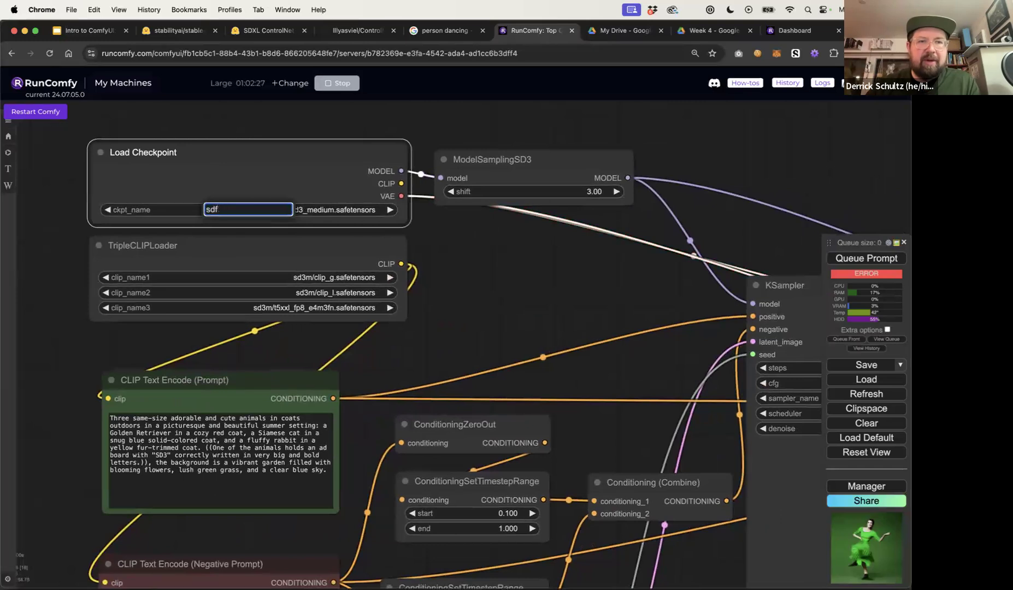
{"action": "key", "text": "BackSpace"}
{"action": "type", "text": "3"}
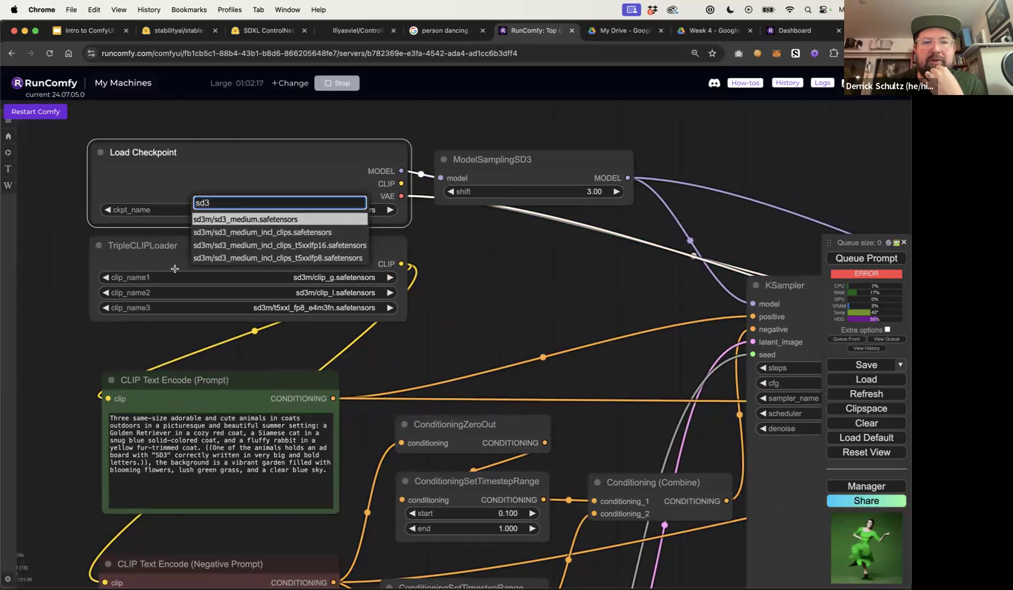
{"action": "left_click", "coordinate": [268, 235]}
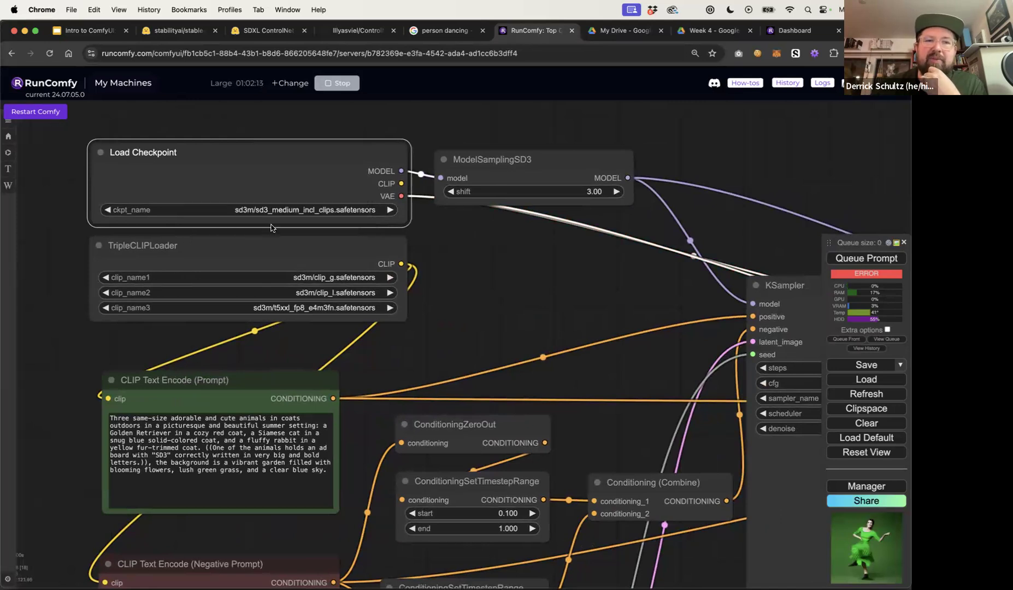
Set the Load Checkpoint node's model back to sd3m/sd3_medium.safetensors
{"action": "left_click_drag", "start_coordinate": [355, 244], "coordinate": [356, 251]}
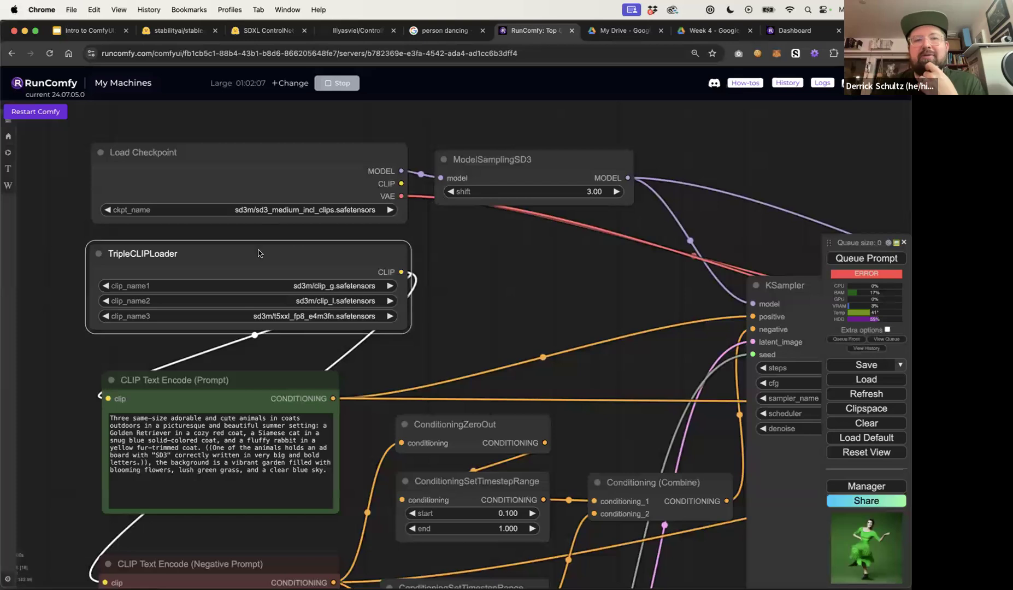
{"action": "left_click", "coordinate": [307, 210]}
{"action": "type", "text": "sd3"}
{"action": "left_click", "coordinate": [326, 221]}
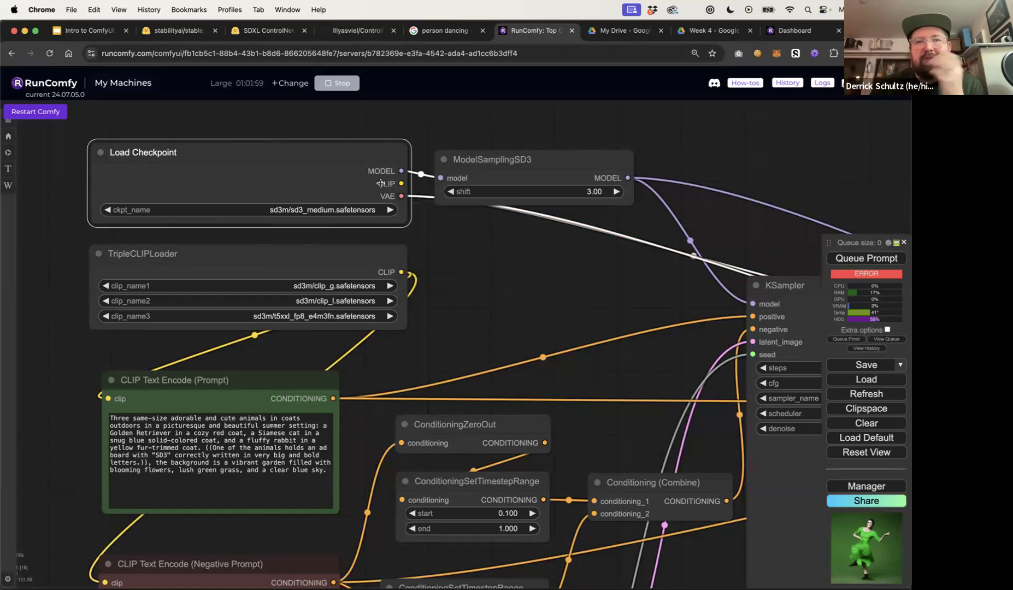
{"action": "left_click_drag", "start_coordinate": [401, 184], "coordinate": [419, 185]}
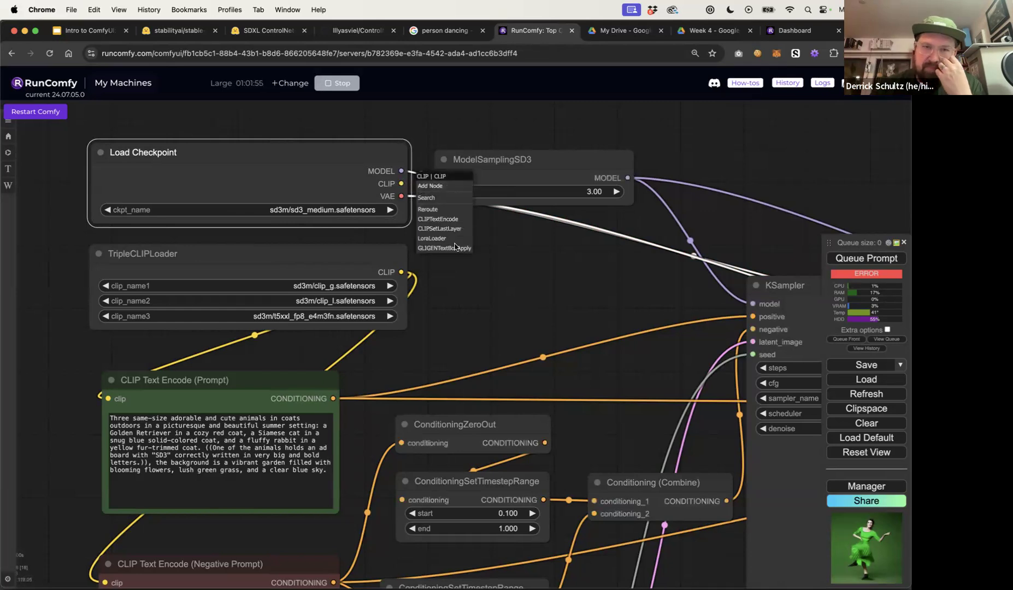
{"action": "left_click", "coordinate": [496, 264]}
{"action": "left_click_drag", "start_coordinate": [315, 260], "coordinate": [316, 254]}
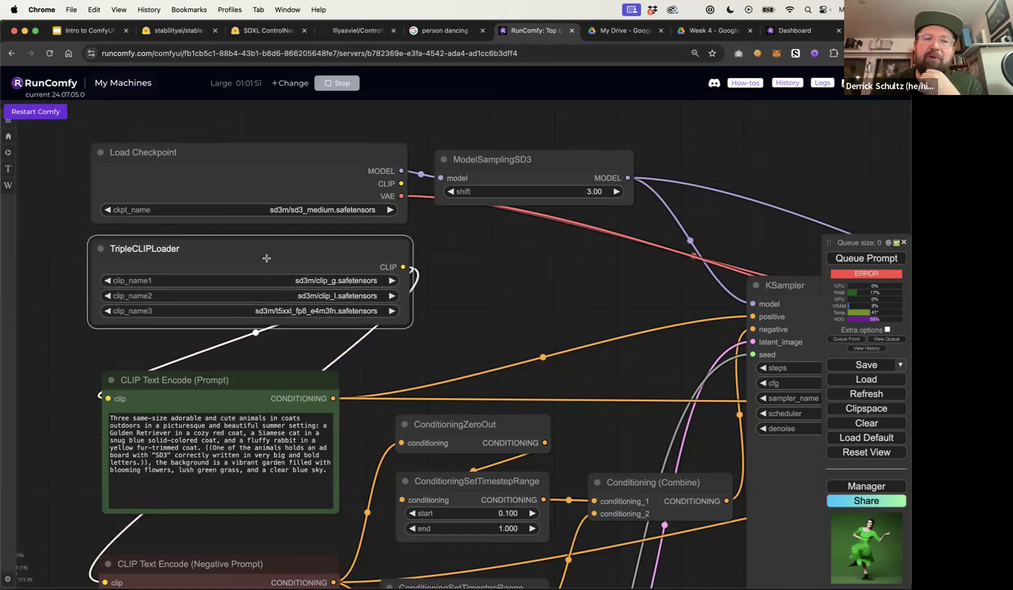
{"action": "double_click", "coordinate": [462, 254]}
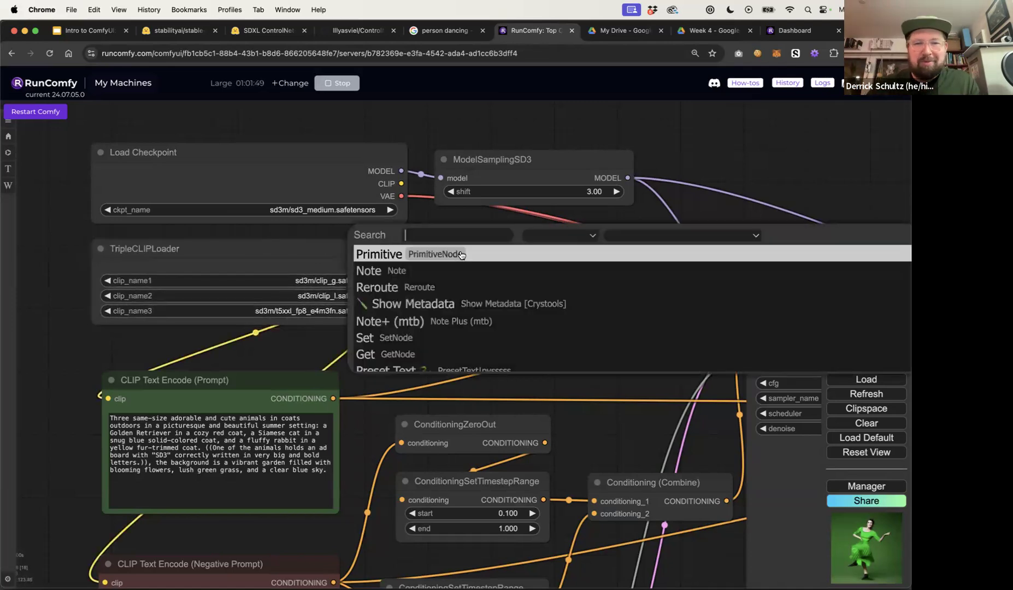
{"action": "type", "text": "double"}
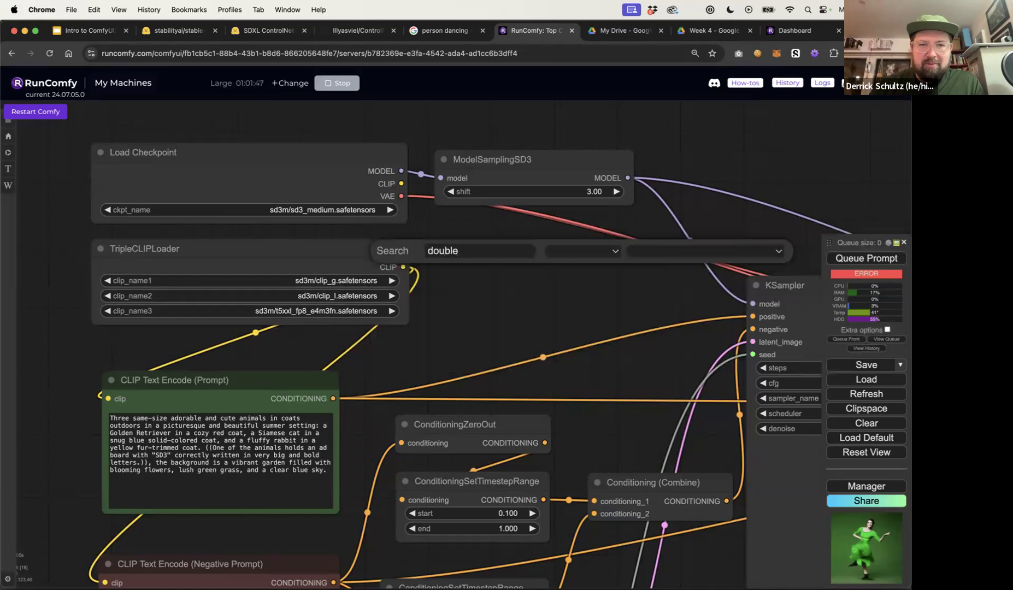
{"action": "key", "text": "BackSpace"}
{"action": "key", "text": "BackSpace"}
{"action": "key", "text": "BackSpace"}
{"action": "key", "text": "BackSpace"}
{"action": "key", "text": "BackSpace"}
{"action": "key", "text": "BackSpace"}
{"action": "type", "text": "clip"}
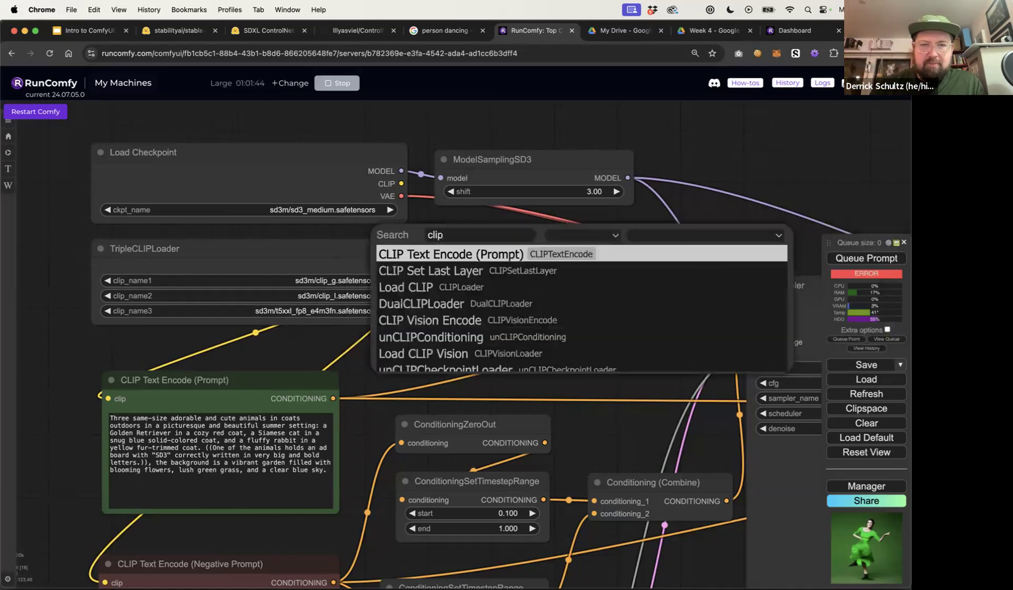
{"action": "left_click", "coordinate": [470, 305]}
{"action": "left_click_drag", "start_coordinate": [500, 250], "coordinate": [479, 267]}
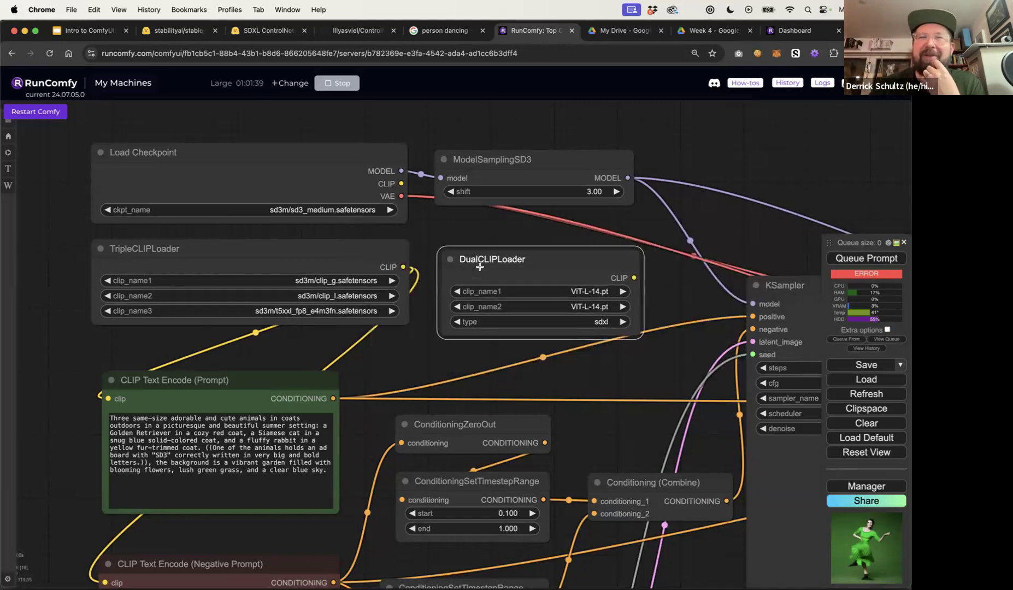
{"action": "key", "text": "Delete"}
Examine the TripleCLIPLoader and ModelSamplingSD3 nodes and their connections
{"action": "left_click_drag", "start_coordinate": [172, 249], "coordinate": [170, 250]}
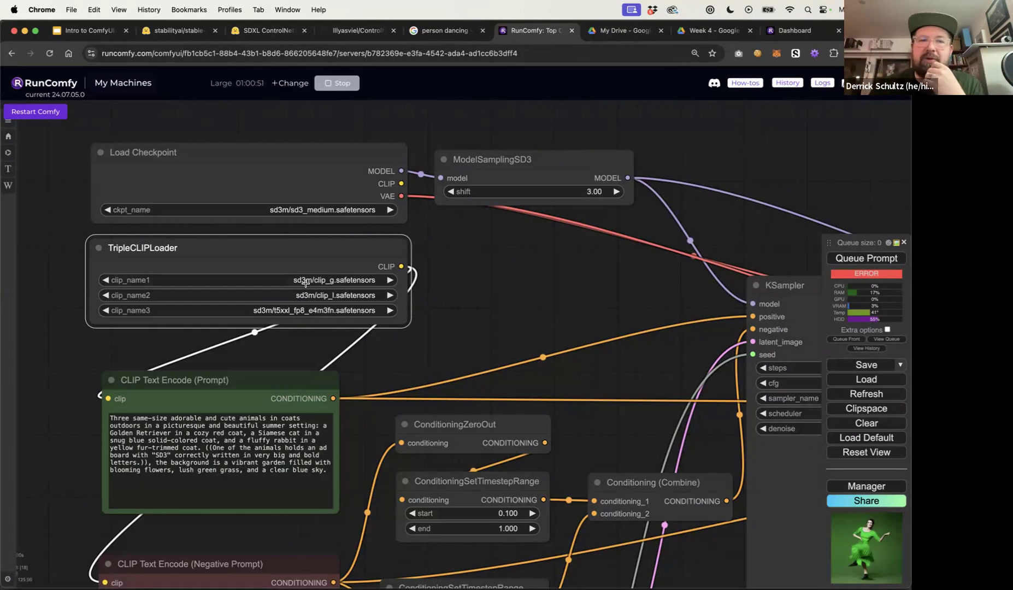
{"action": "left_click_drag", "start_coordinate": [300, 251], "coordinate": [300, 260]}
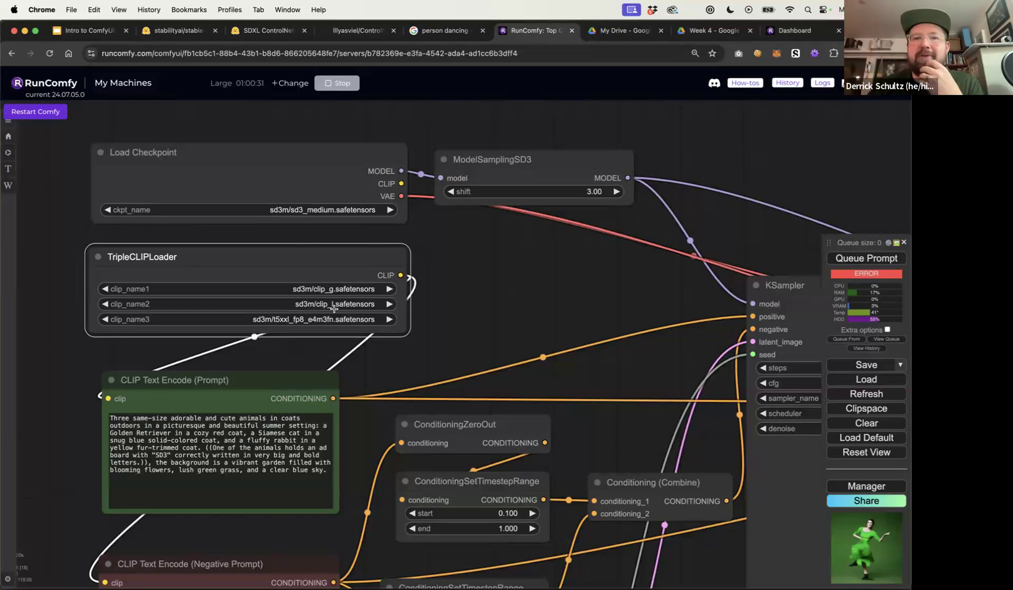
{"action": "left_click_drag", "start_coordinate": [309, 260], "coordinate": [309, 260]}
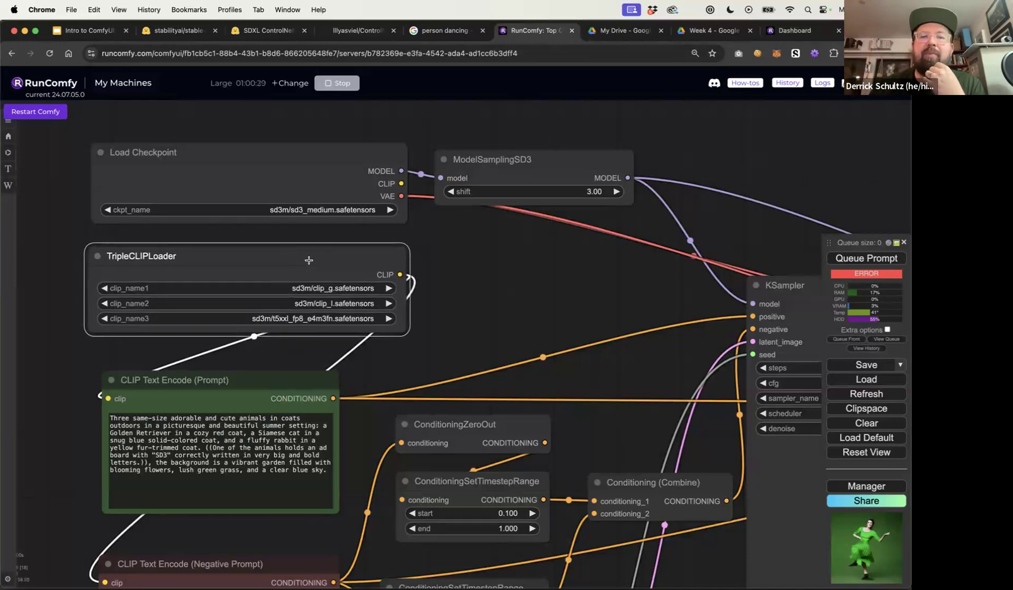
{"action": "left_click_drag", "start_coordinate": [481, 255], "coordinate": [448, 254]}
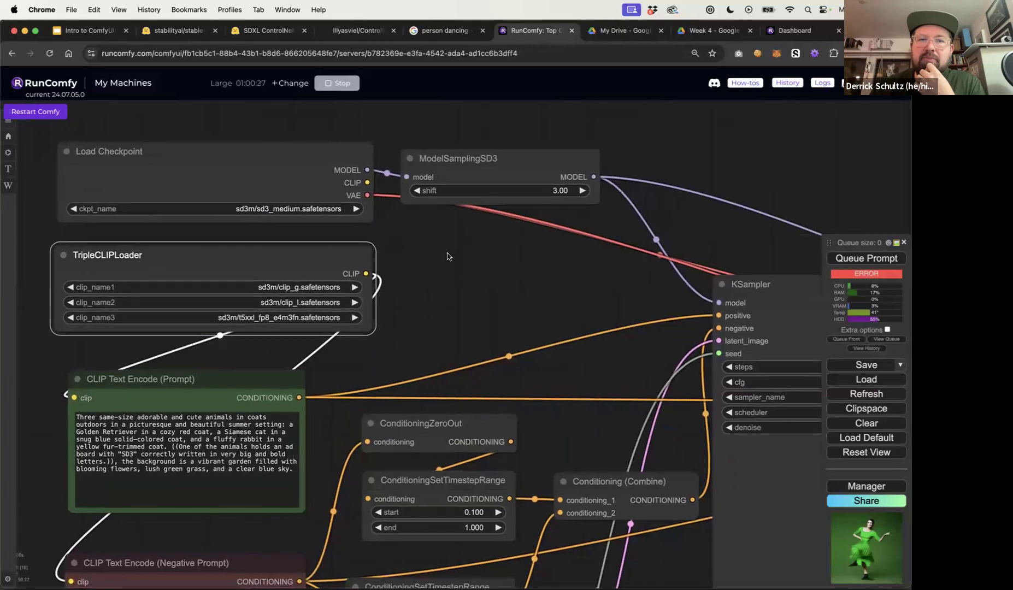
{"action": "left_click_drag", "start_coordinate": [459, 161], "coordinate": [467, 158]}
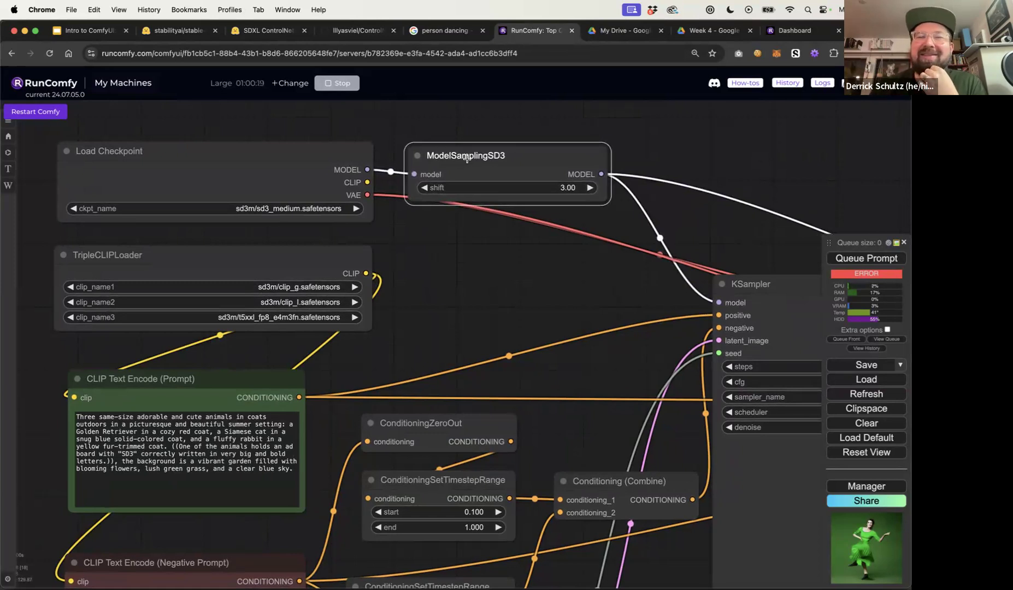
{"action": "left_click_drag", "start_coordinate": [466, 159], "coordinate": [464, 158]}
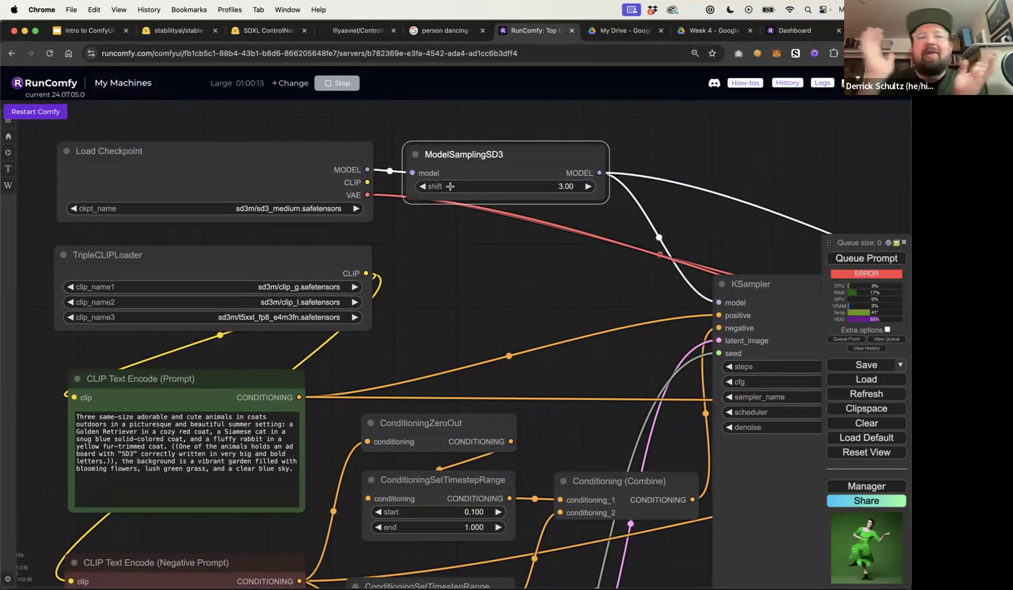
Set the ModelSamplingSD3 node's shift value to 0
{"action": "mouse_move", "coordinate": [526, 154]}
{"action": "left_mouse_down"}
{"action": "mouse_move", "coordinate": [527, 145]}
{"action": "mouse_move", "coordinate": [543, 158]}
{"action": "left_mouse_up"}
{"action": "left_click", "coordinate": [557, 180]}
{"action": "type", "text": "0"}
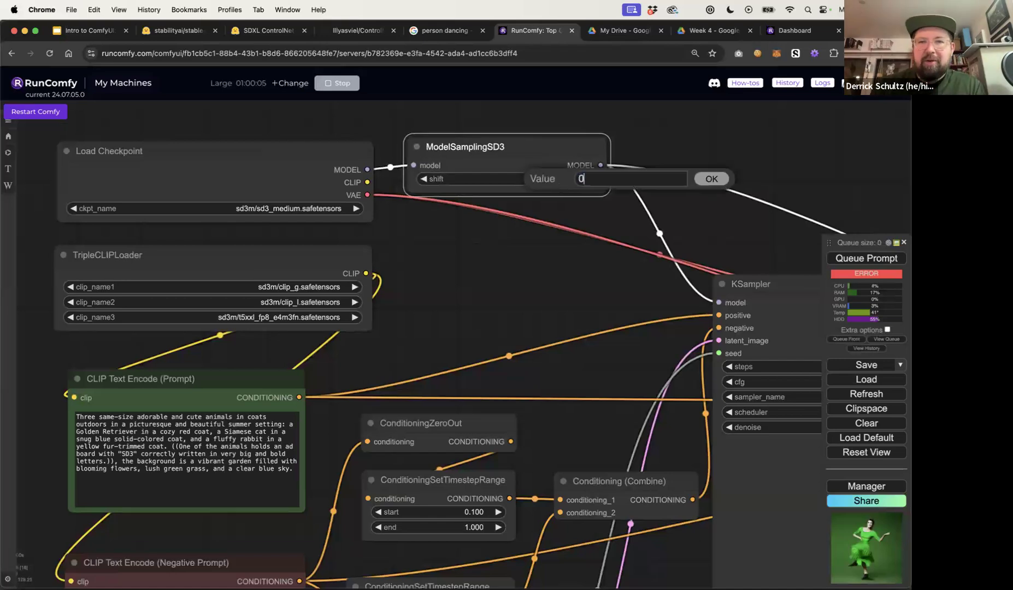
{"action": "key", "text": "BackSpace"}
{"action": "type", "text": "3"}
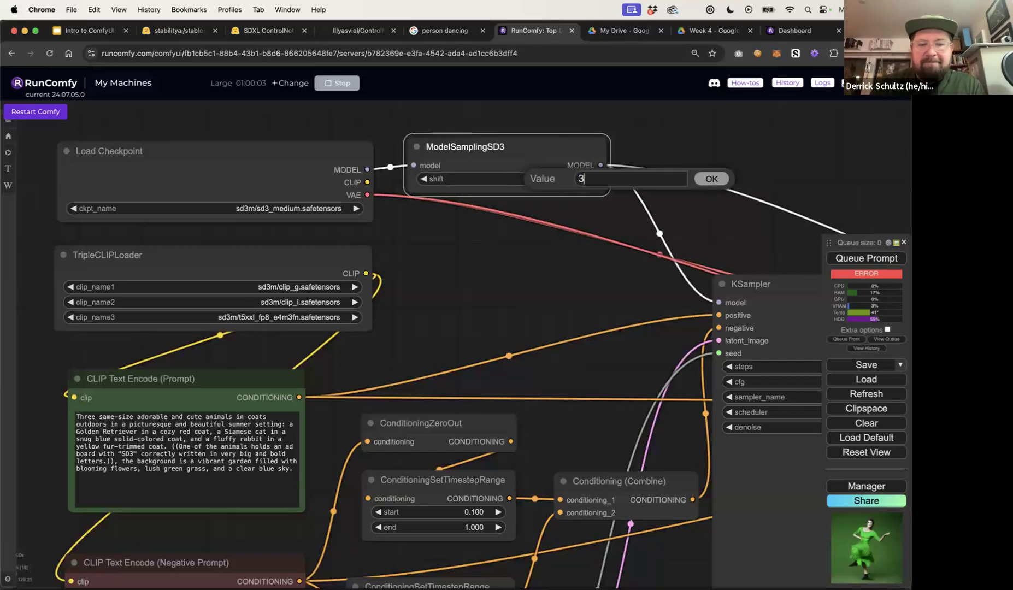
{"action": "key", "text": "Return"}
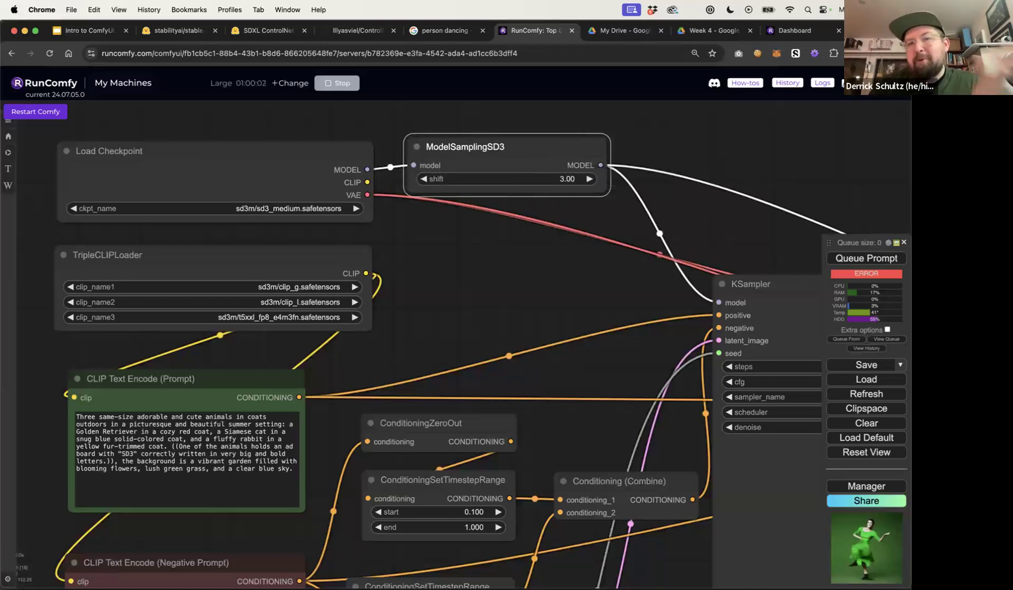
{"action": "left_click", "coordinate": [550, 182]}
{"action": "type", "text": "0"}
{"action": "key", "text": "Return"}
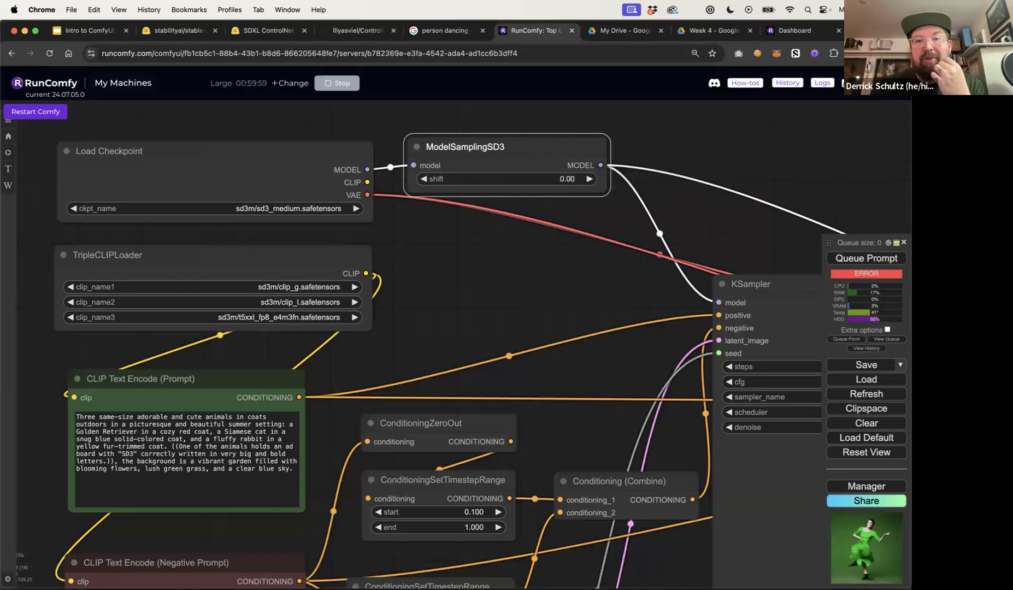
{"action": "left_click", "coordinate": [545, 182]}
{"action": "type", "text": "0"}
{"action": "key", "text": "Return"}
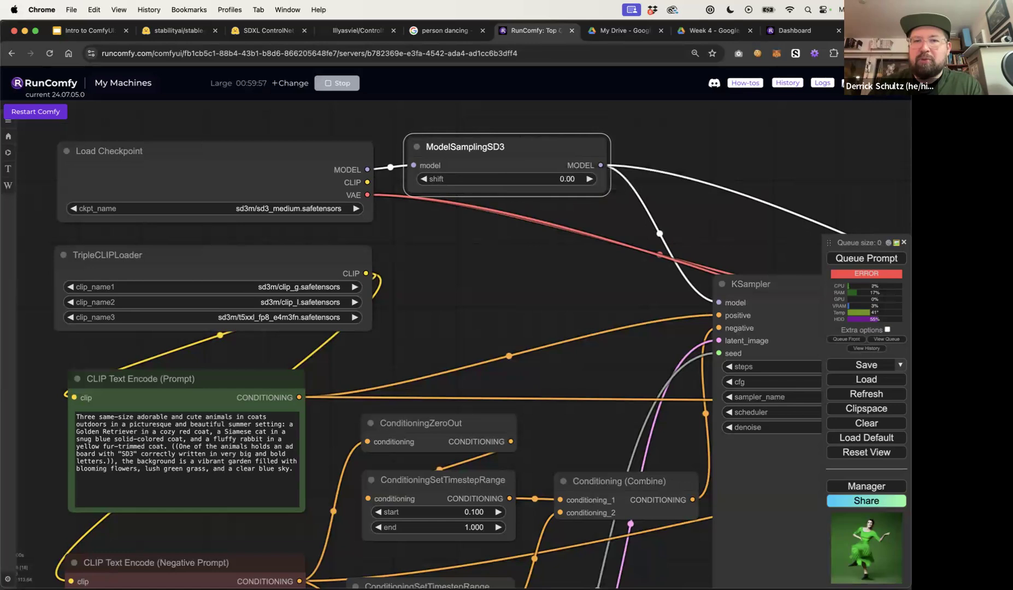
Set the ModelSamplingSD3 node's shift value back to 3
{"action": "left_click", "coordinate": [555, 179]}
{"action": "type", "text": "3"}
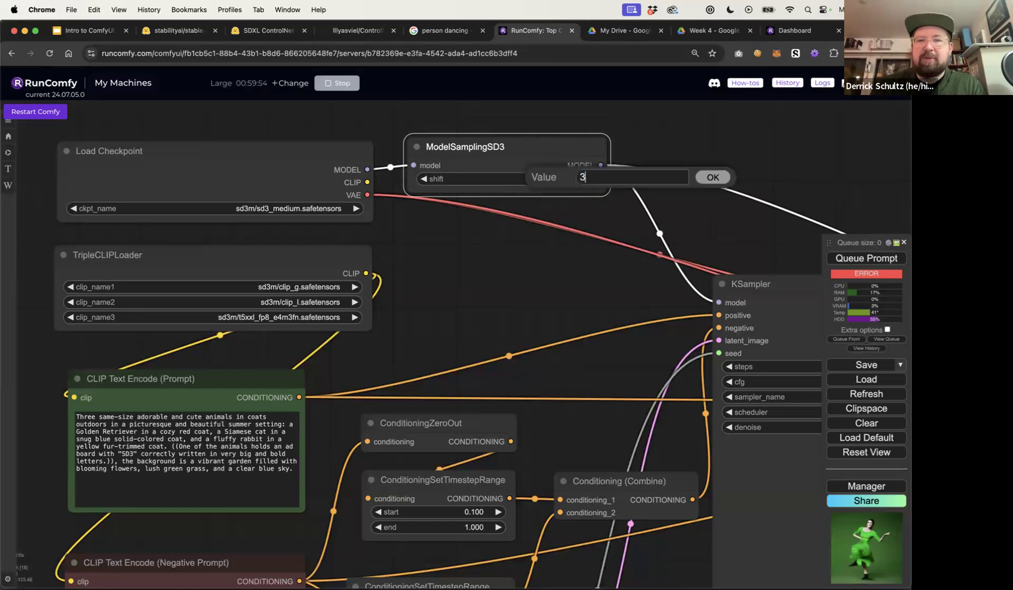
{"action": "key", "text": "Return"}
Read through the positive prompt text in the CLIP Text Encode (Prompt) node
{"action": "left_click_drag", "start_coordinate": [441, 269], "coordinate": [464, 236]}
{"action": "scroll", "coordinate": [465, 235], "scroll_direction": "down", "scroll_amount": 5}
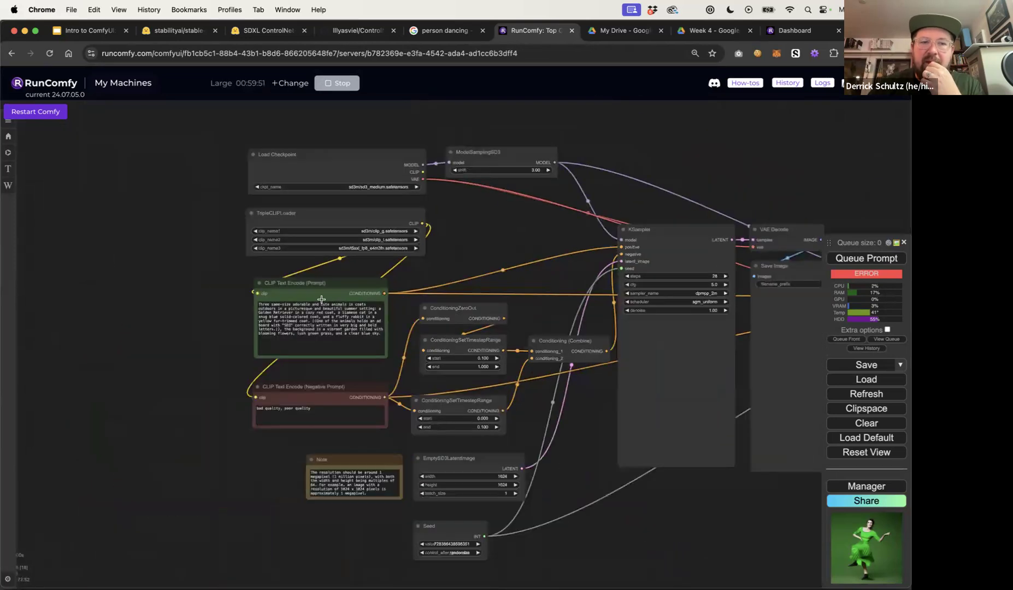
{"action": "left_click_drag", "start_coordinate": [323, 290], "coordinate": [321, 289]}
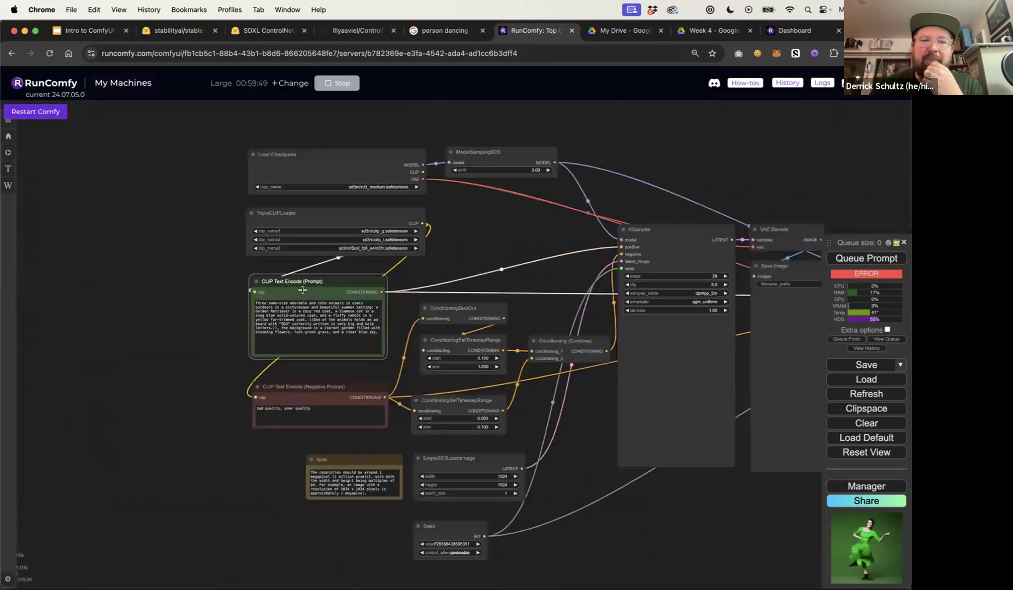
{"action": "scroll", "coordinate": [226, 321], "scroll_direction": "up", "scroll_amount": 8}
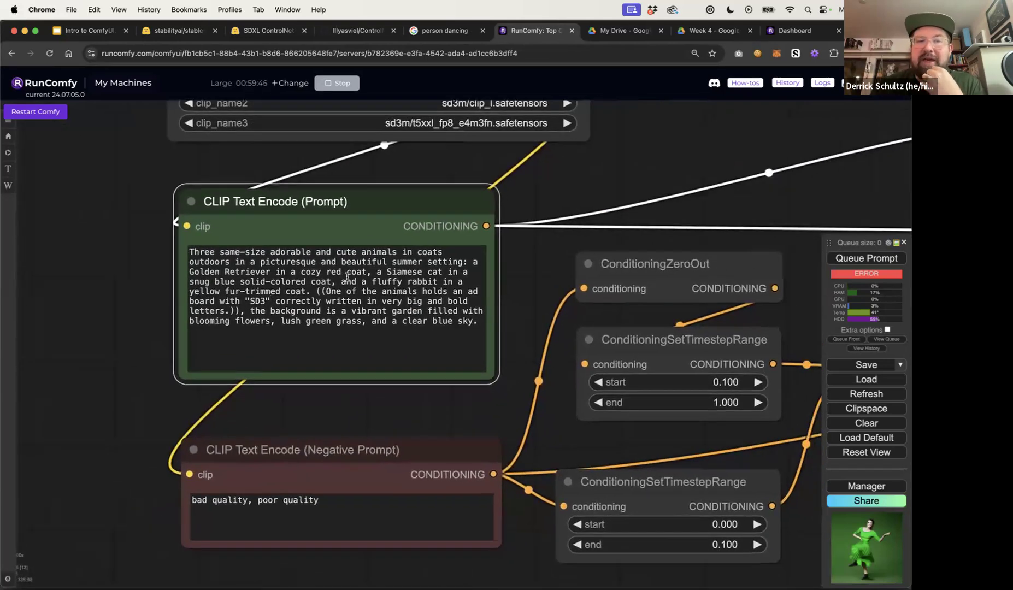
{"action": "left_click_drag", "start_coordinate": [211, 253], "coordinate": [475, 326]}
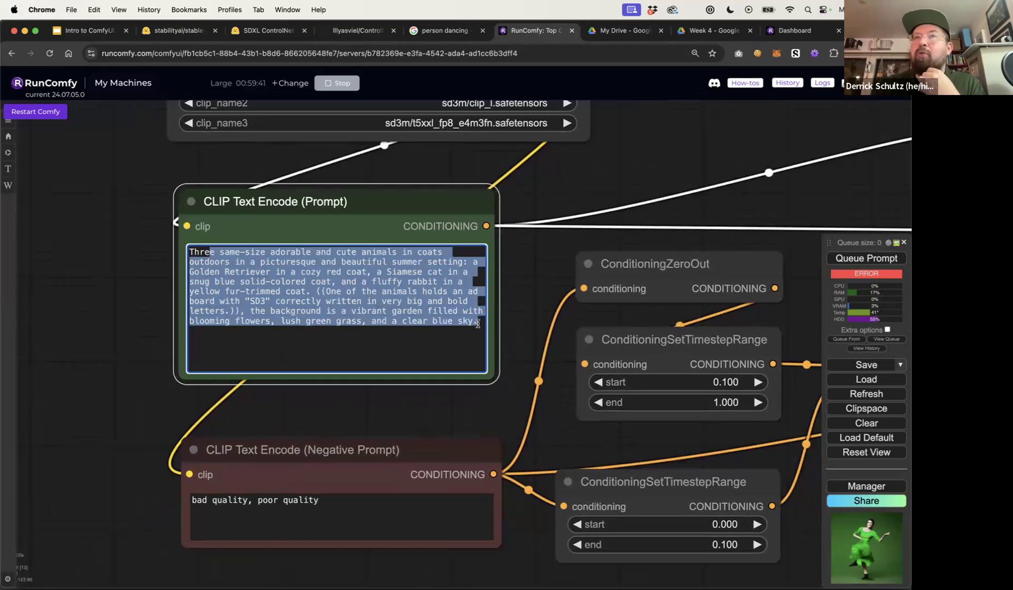
{"action": "left_click_drag", "start_coordinate": [555, 188], "coordinate": [493, 225]}
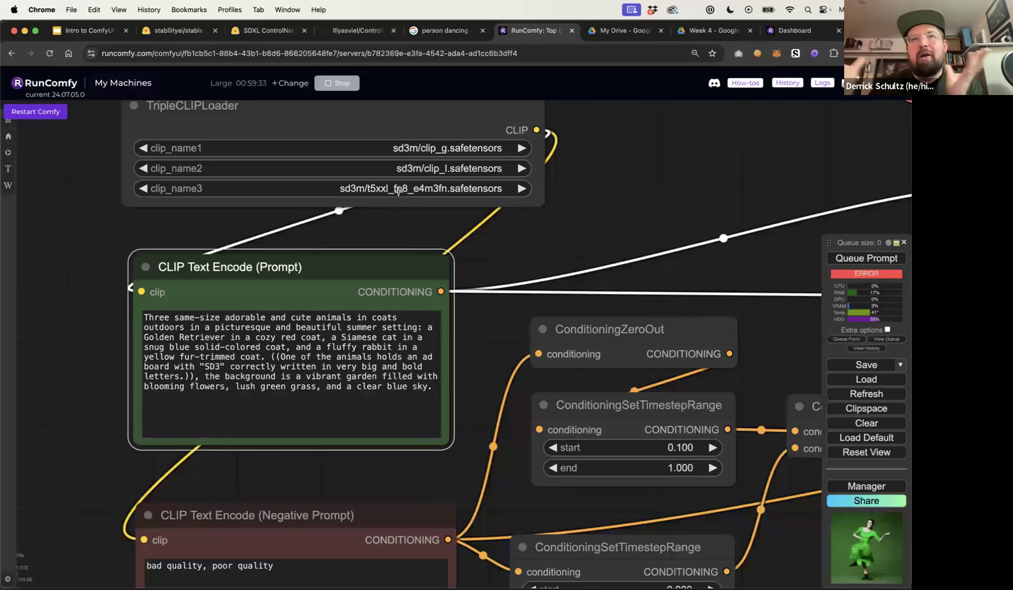
{"action": "left_click_drag", "start_coordinate": [199, 321], "coordinate": [279, 387]}
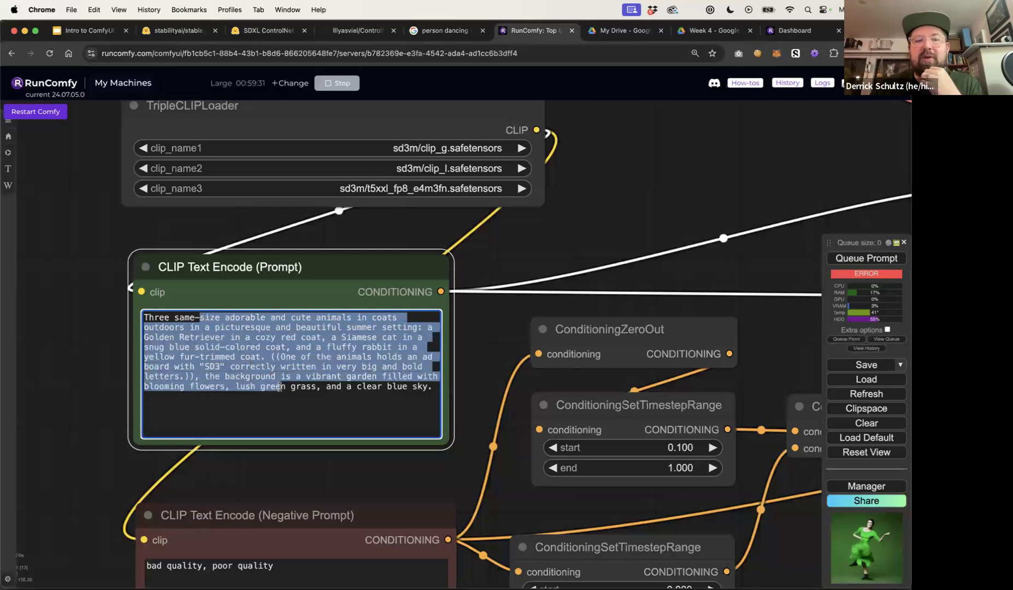
{"action": "left_click", "coordinate": [350, 366]}
{"action": "left_click_drag", "start_coordinate": [431, 386], "coordinate": [140, 313]}
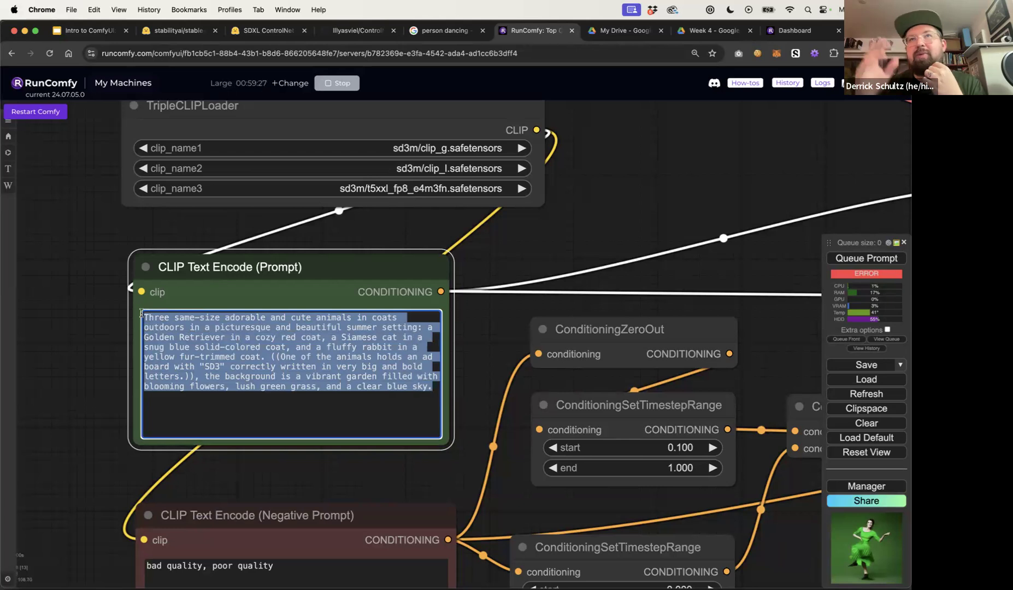
{"action": "left_click", "coordinate": [149, 319]}
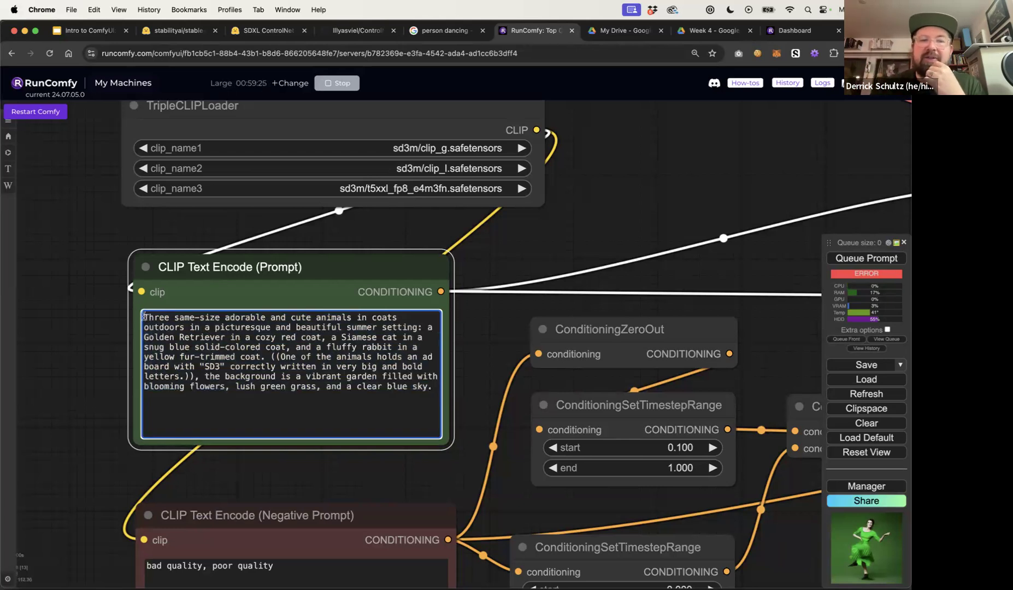
{"action": "left_click_drag", "start_coordinate": [144, 316], "coordinate": [431, 386]}
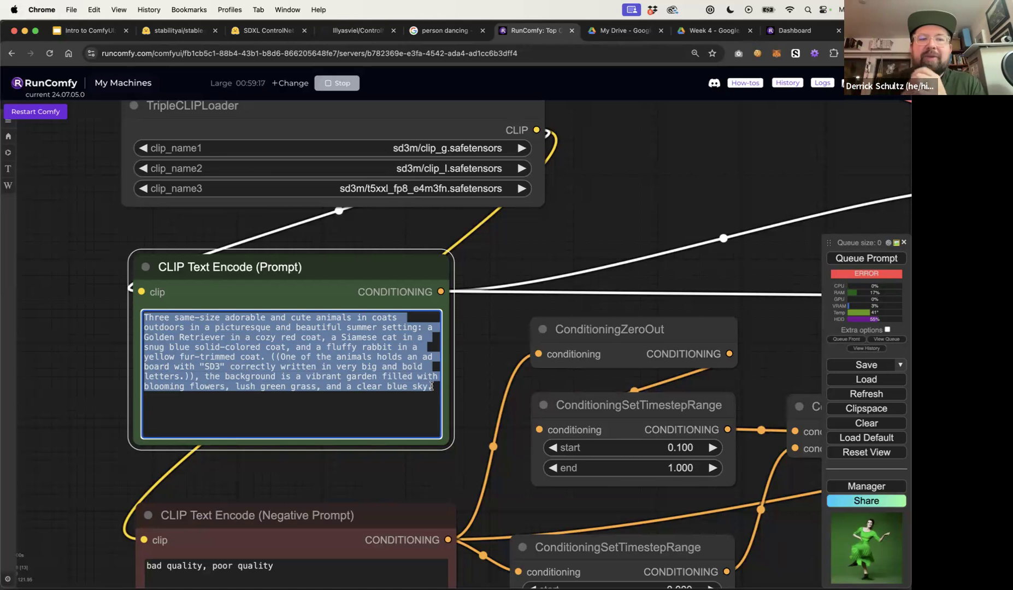
Examine individual phrases of the positive prompt, then review the KSampler node's settings
{"action": "left_click", "coordinate": [386, 375]}
{"action": "left_click_drag", "start_coordinate": [338, 337], "coordinate": [376, 368]}
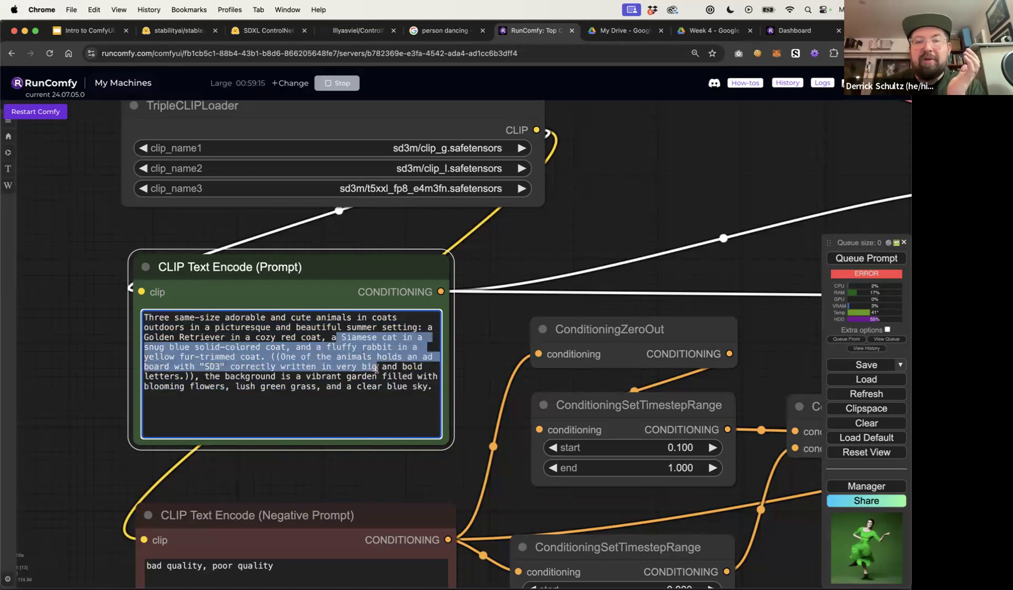
{"action": "left_click", "coordinate": [320, 334]}
{"action": "left_click_drag", "start_coordinate": [255, 338], "coordinate": [320, 339]}
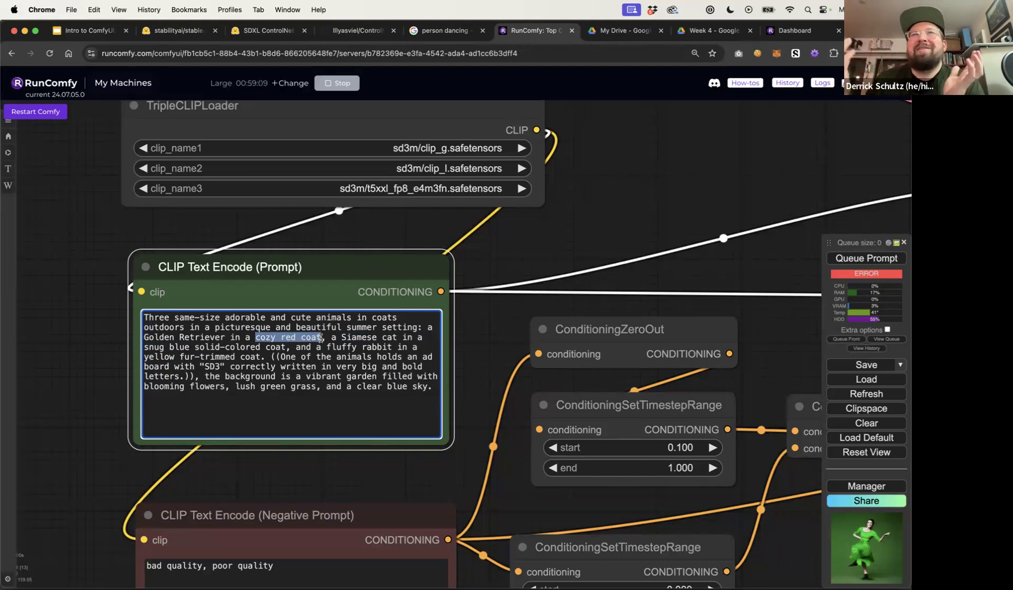
{"action": "left_click", "coordinate": [346, 356]}
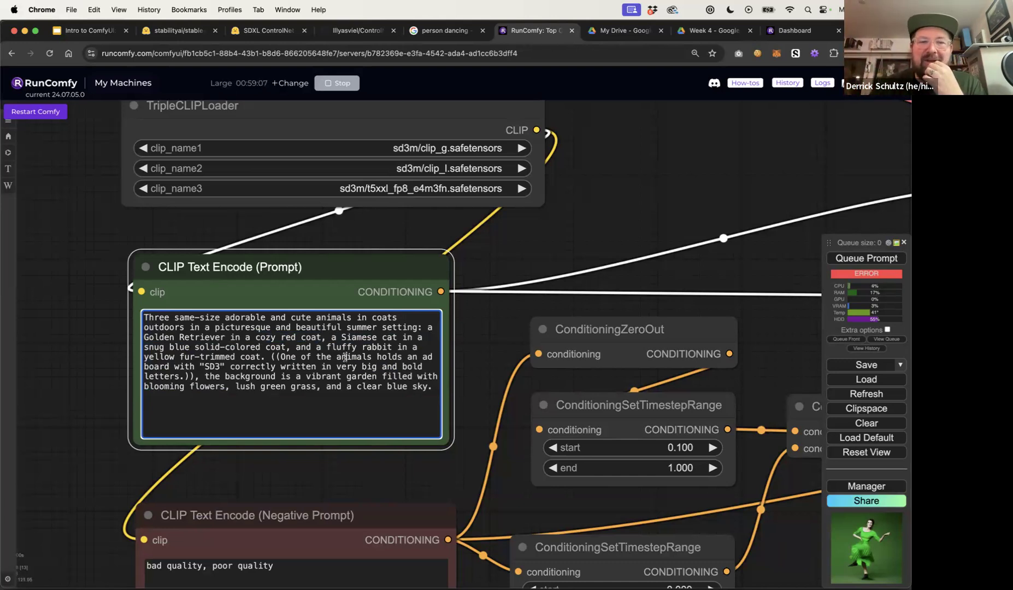
{"action": "left_click_drag", "start_coordinate": [205, 377], "coordinate": [432, 386]}
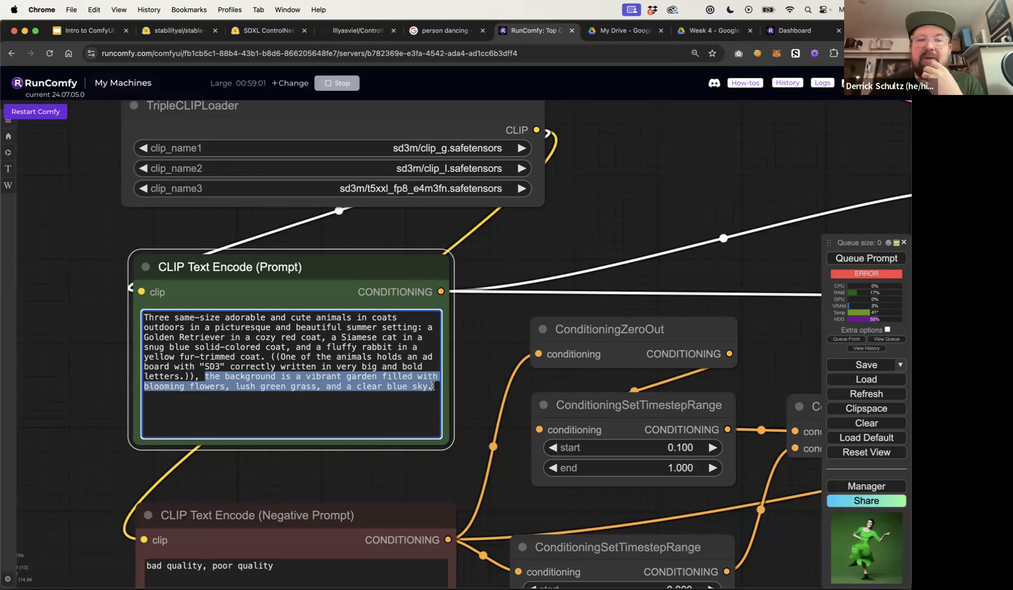
{"action": "left_click", "coordinate": [363, 361]}
{"action": "left_click_drag", "start_coordinate": [283, 318], "coordinate": [425, 387]}
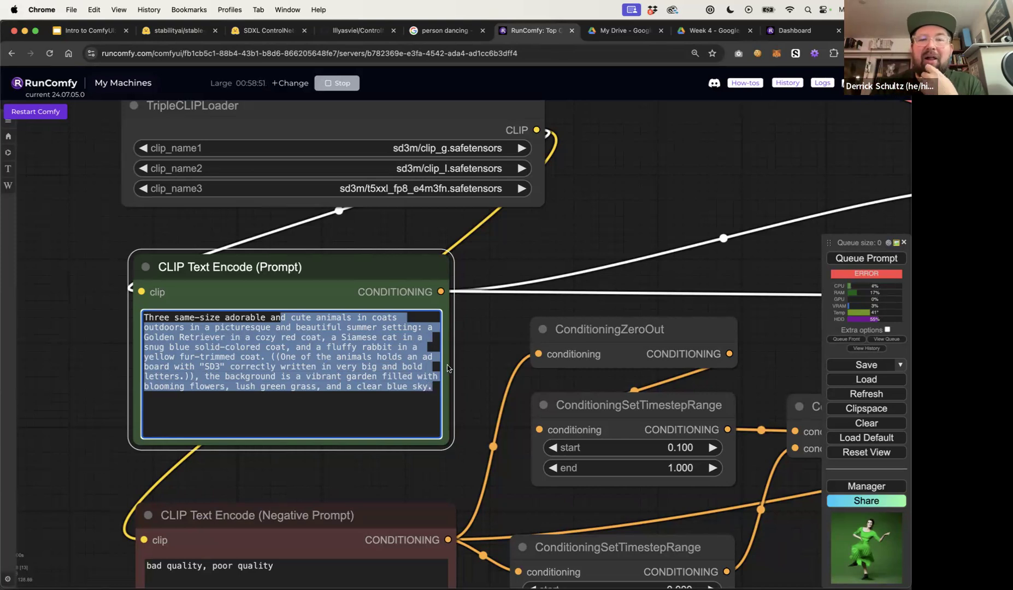
{"action": "left_click", "coordinate": [473, 260]}
{"action": "scroll", "coordinate": [499, 262], "scroll_direction": "down", "scroll_amount": 5}
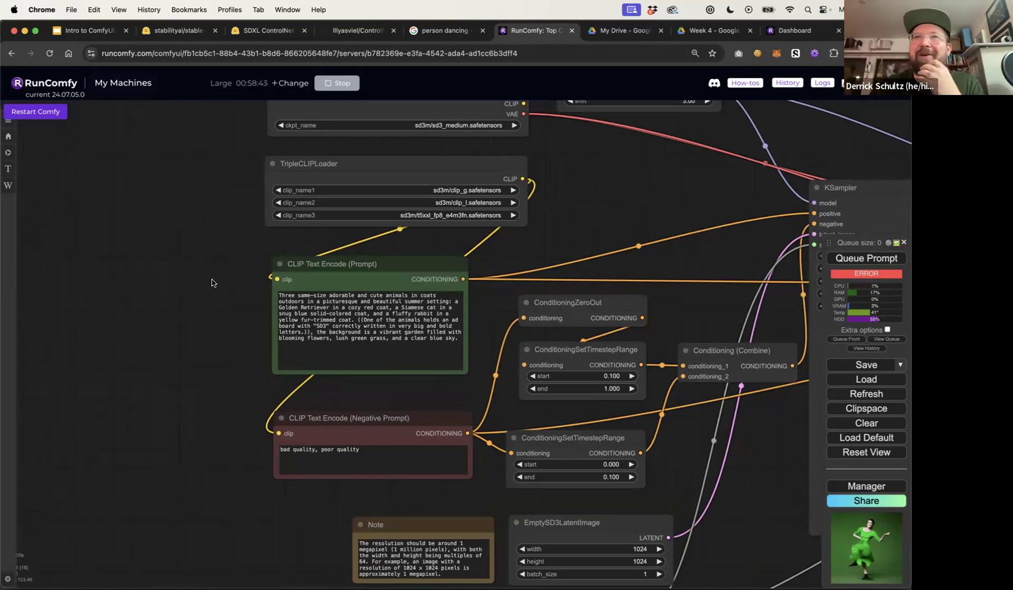
{"action": "triple_click", "coordinate": [409, 315]}
{"action": "left_click_drag", "start_coordinate": [409, 315], "coordinate": [269, 295]}
{"action": "left_click", "coordinate": [345, 308]}
{"action": "left_click", "coordinate": [396, 331]}
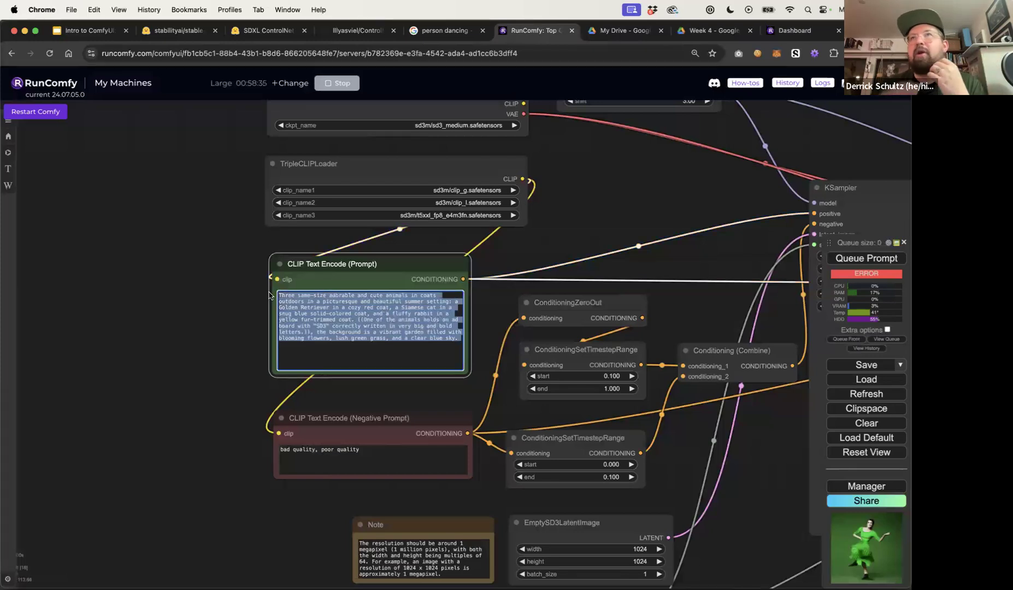
{"action": "left_click", "coordinate": [265, 317]}
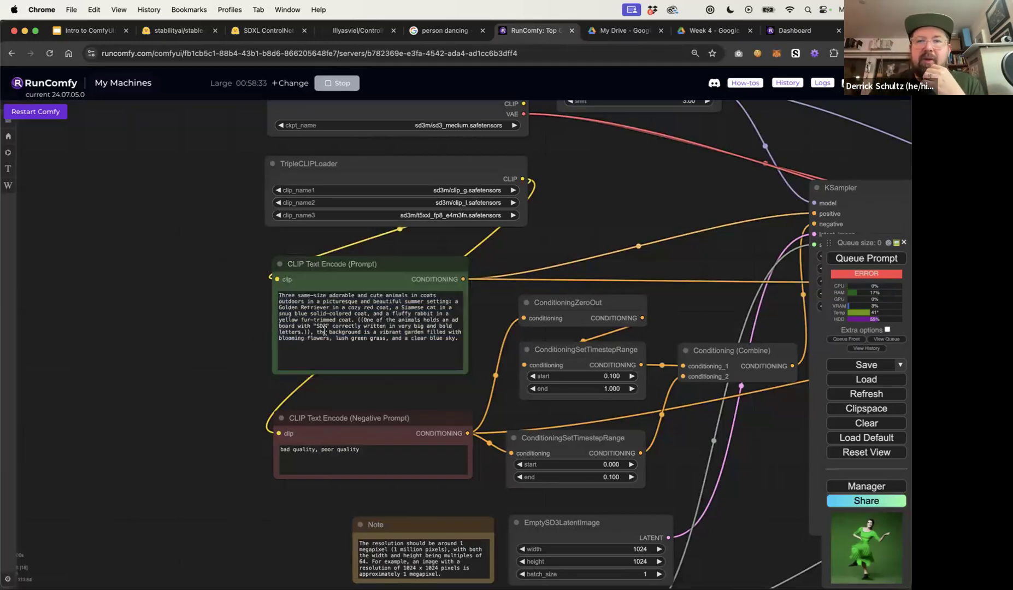
{"action": "scroll", "coordinate": [382, 243], "scroll_direction": "right", "scroll_amount": 5}
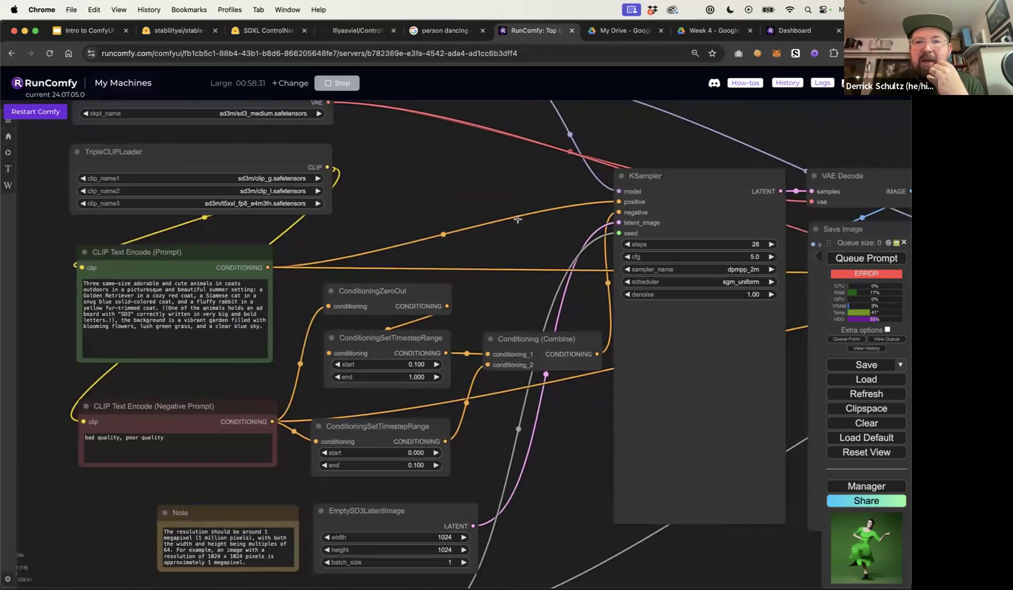
{"action": "left_click_drag", "start_coordinate": [705, 152], "coordinate": [583, 172]}
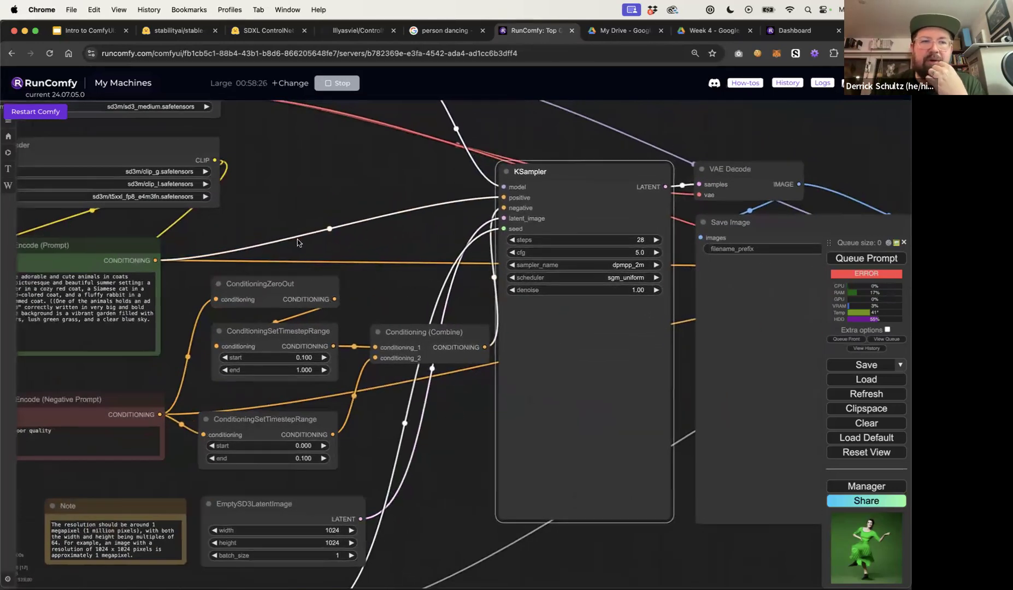
Rearrange the conditioning nodes and the negative prompt node into a tidier layout
{"action": "left_click_drag", "start_coordinate": [417, 199], "coordinate": [531, 138]}
{"action": "left_click_drag", "start_coordinate": [189, 343], "coordinate": [133, 339]}
{"action": "left_click_drag", "start_coordinate": [396, 263], "coordinate": [394, 266]}
{"action": "left_click_drag", "start_coordinate": [396, 221], "coordinate": [396, 228]}
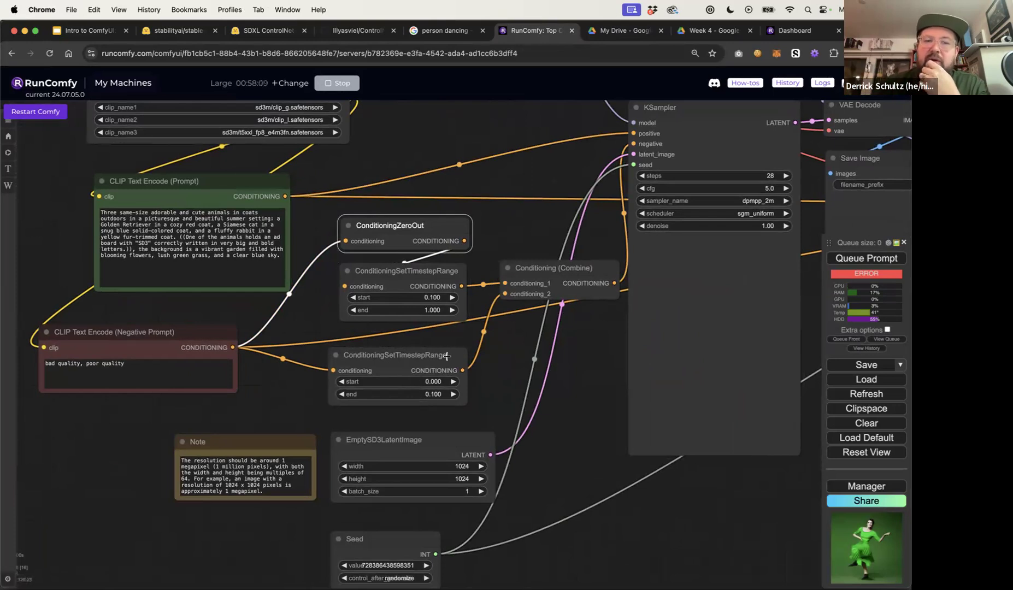
{"action": "left_click_drag", "start_coordinate": [425, 352], "coordinate": [429, 356]}
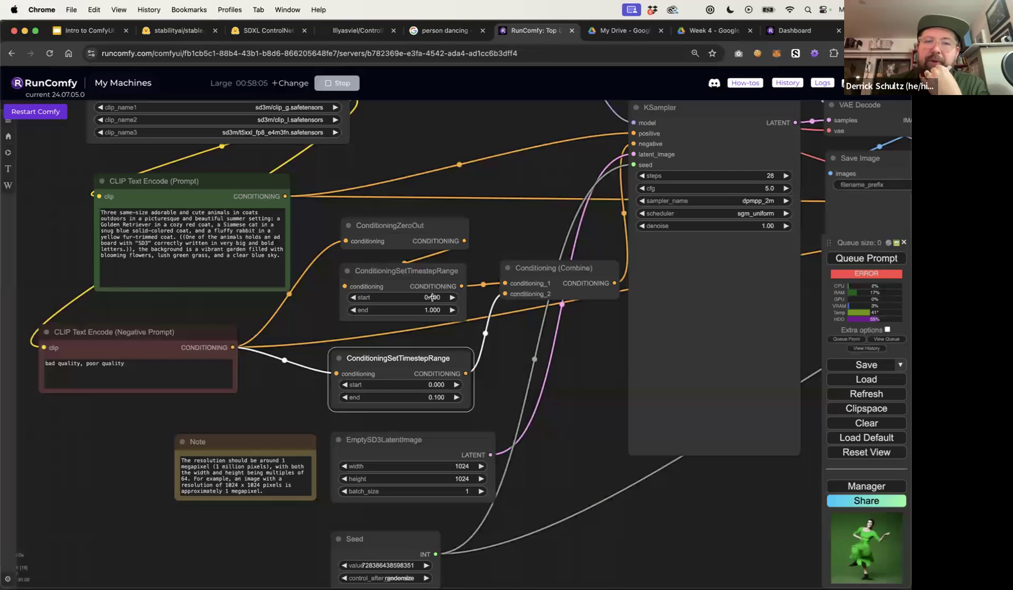
{"action": "left_click_drag", "start_coordinate": [179, 330], "coordinate": [199, 321]}
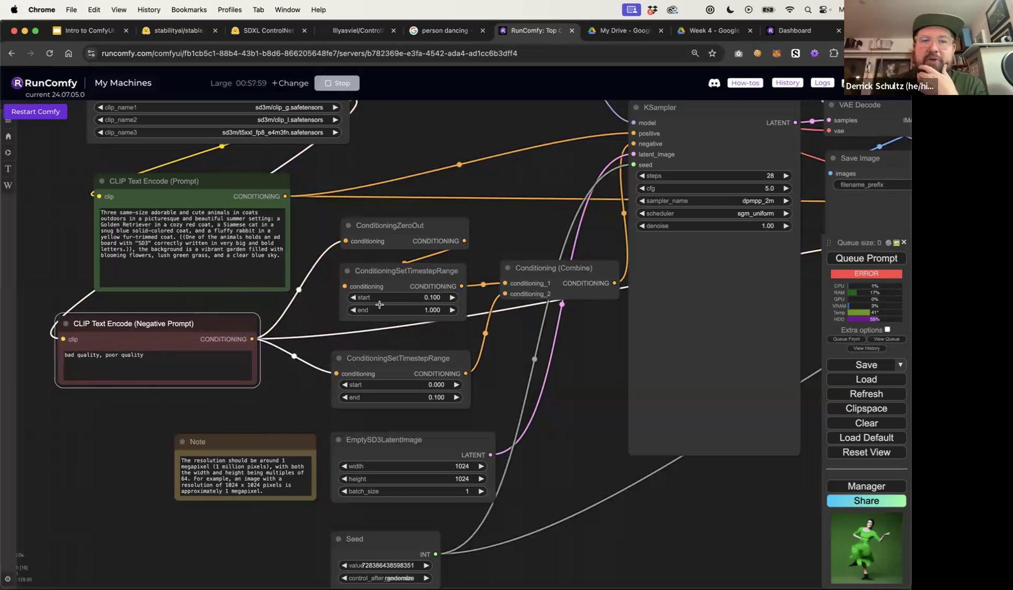
{"action": "left_click_drag", "start_coordinate": [414, 271], "coordinate": [409, 280]}
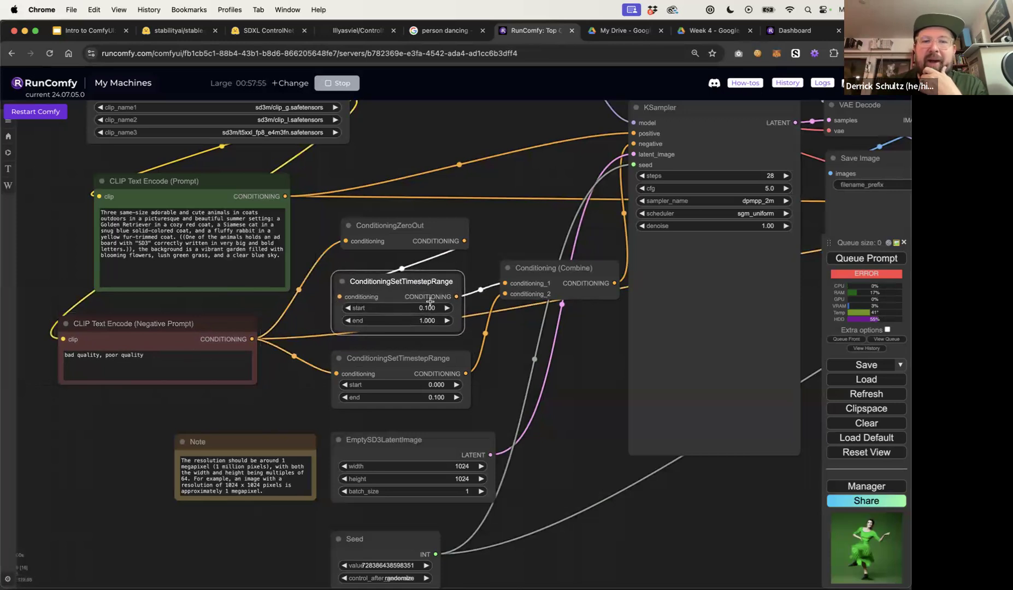
Open the upper ConditioningSetTimestepRange node's start value for editing and confirm it
{"action": "left_click", "coordinate": [426, 308]}
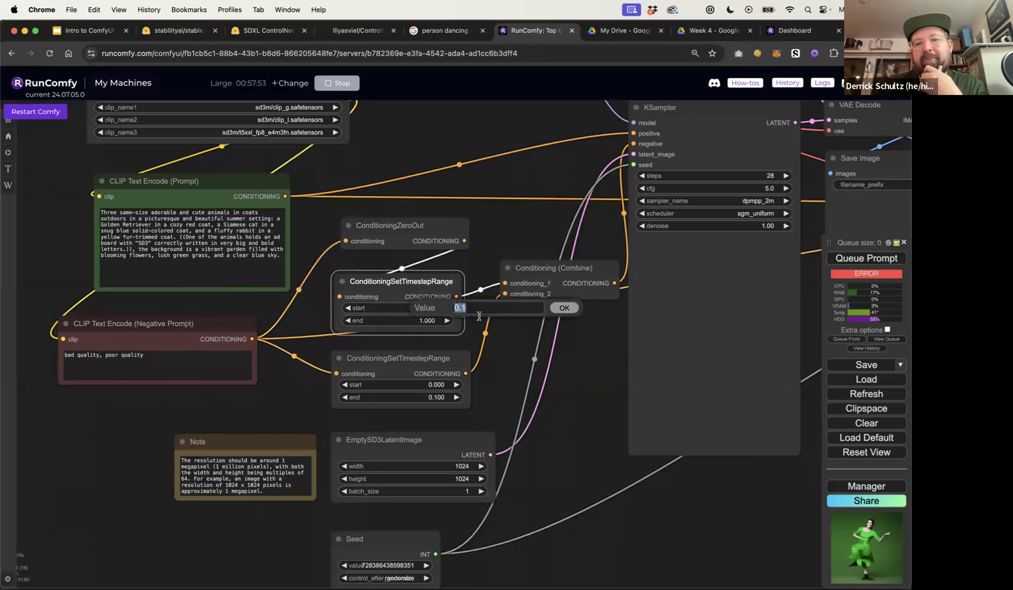
{"action": "left_click", "coordinate": [497, 336]}
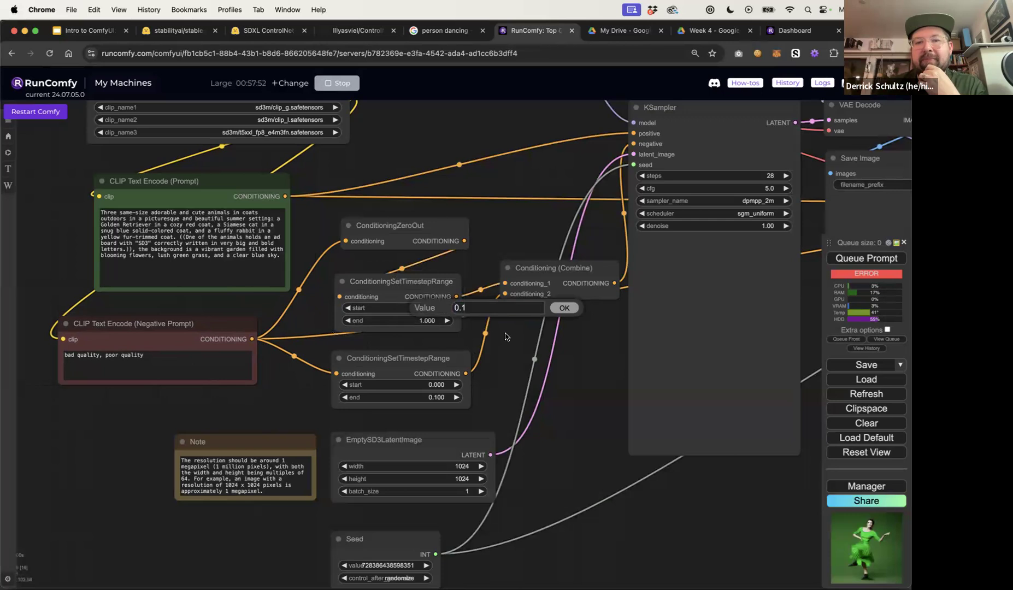
{"action": "left_click", "coordinate": [563, 308]}
Reposition the Conditioning (Combine), both timestep range nodes and the EmptySD3LatentImage node
{"action": "mouse_move", "coordinate": [424, 369]}
{"action": "left_mouse_down"}
{"action": "mouse_move", "coordinate": [425, 381]}
{"action": "mouse_move", "coordinate": [421, 374]}
{"action": "left_mouse_up"}
{"action": "left_click", "coordinate": [555, 272]}
{"action": "left_click_drag", "start_coordinate": [555, 271], "coordinate": [547, 275]}
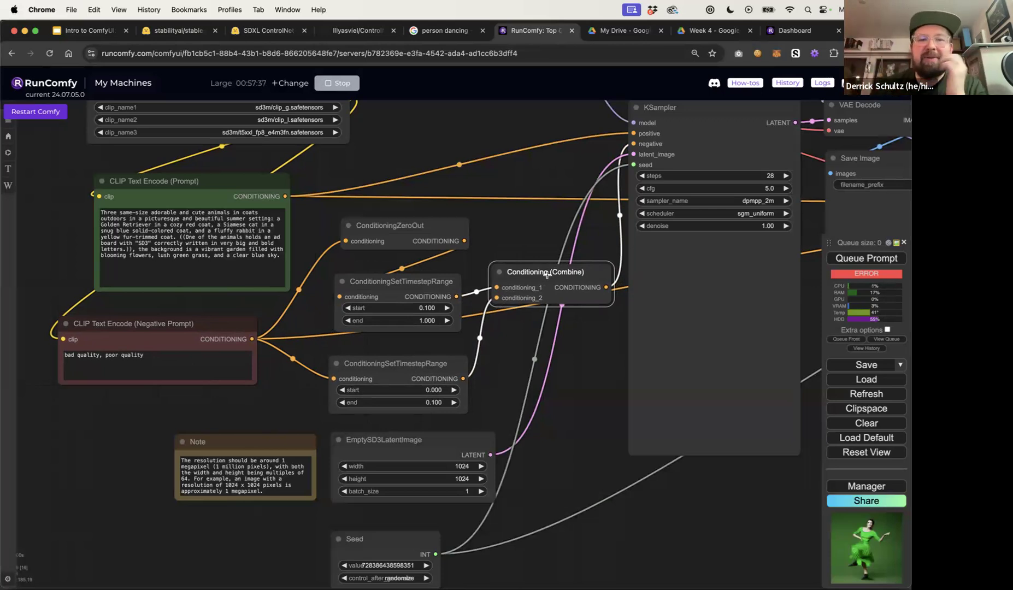
{"action": "left_click_drag", "start_coordinate": [384, 362], "coordinate": [380, 352]}
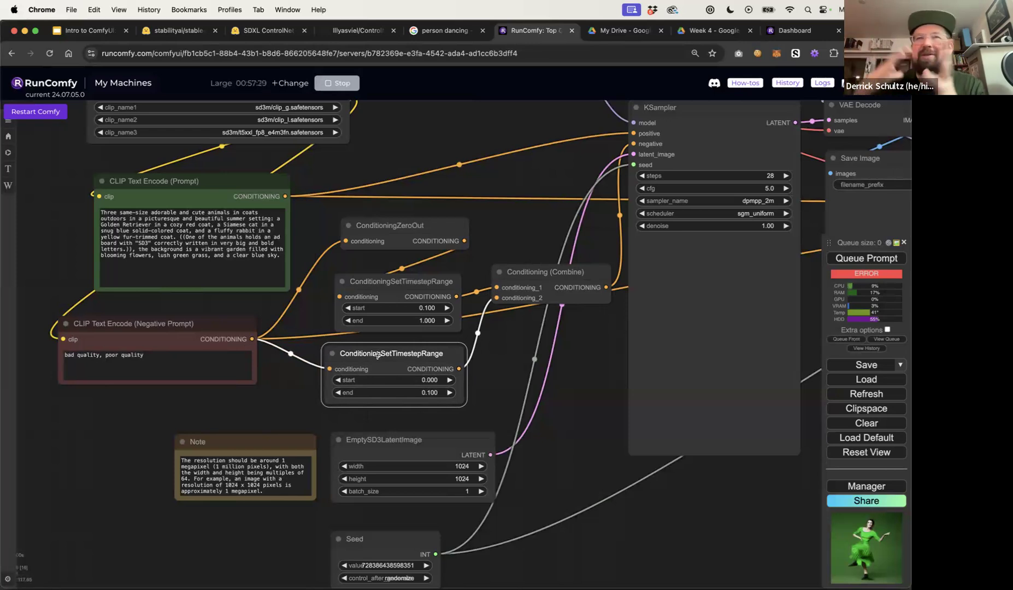
{"action": "left_click_drag", "start_coordinate": [388, 288], "coordinate": [389, 280]}
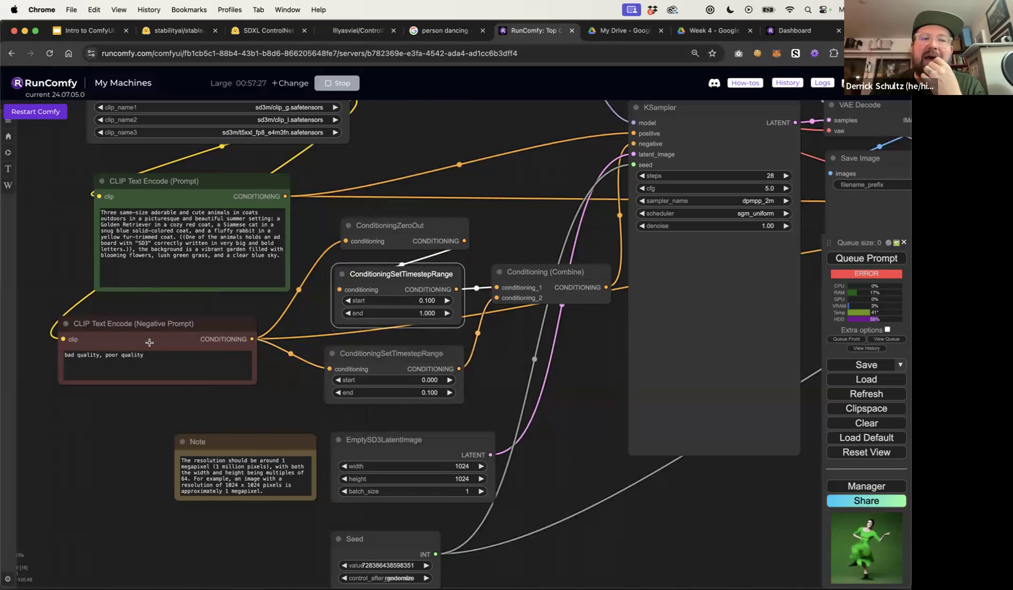
{"action": "left_click", "coordinate": [186, 330]}
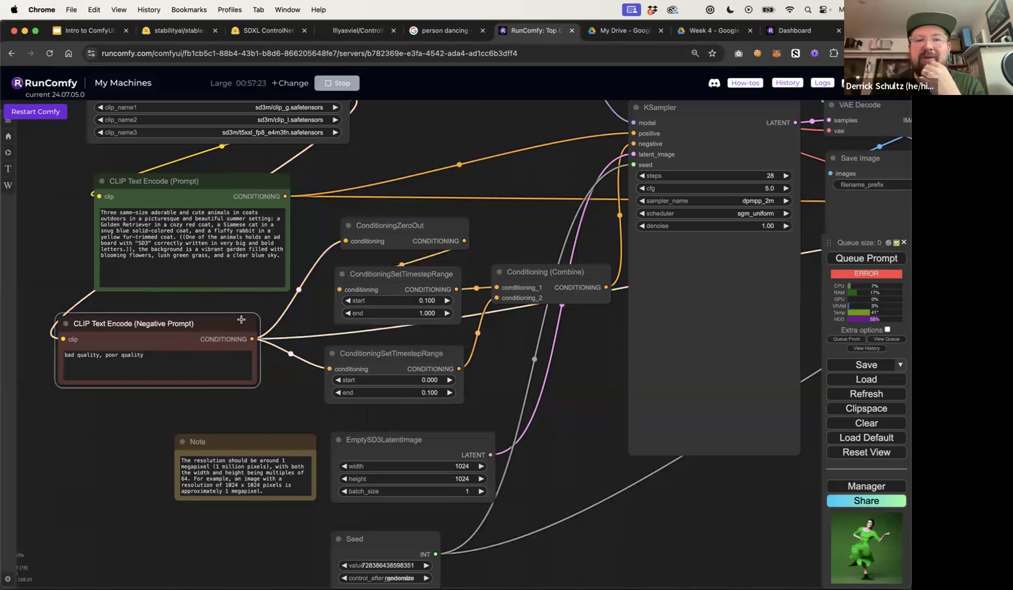
{"action": "left_click_drag", "start_coordinate": [562, 431], "coordinate": [501, 355]}
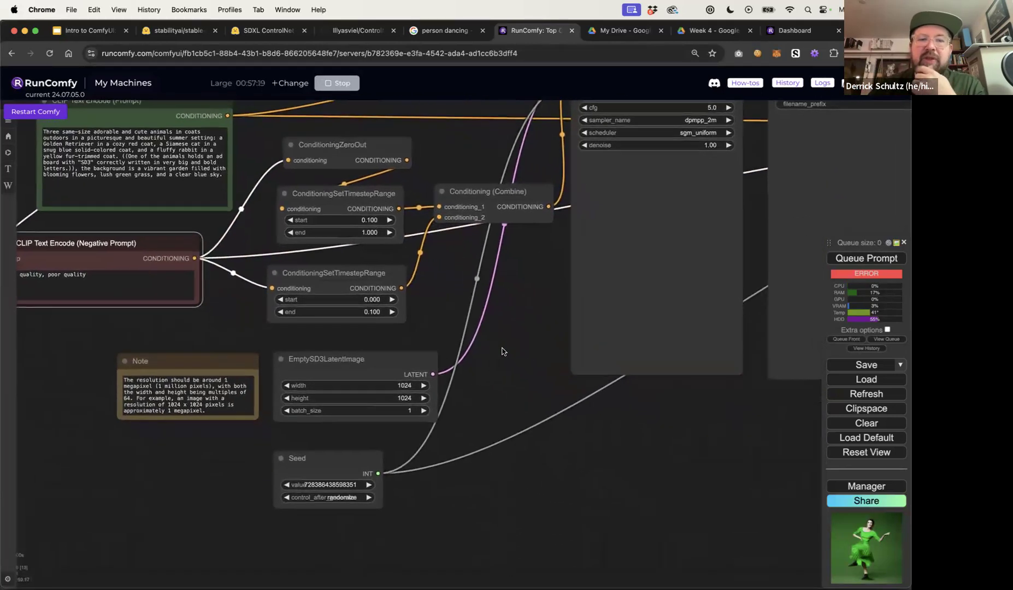
{"action": "left_click", "coordinate": [349, 359]}
{"action": "left_click_drag", "start_coordinate": [349, 359], "coordinate": [341, 352]}
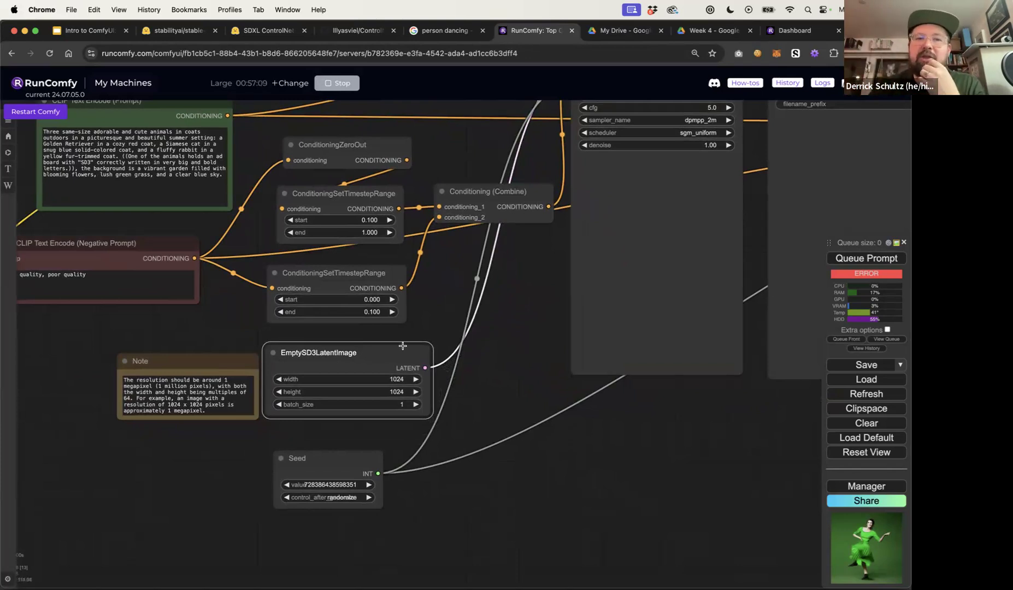
{"action": "left_click_drag", "start_coordinate": [395, 350], "coordinate": [399, 344]}
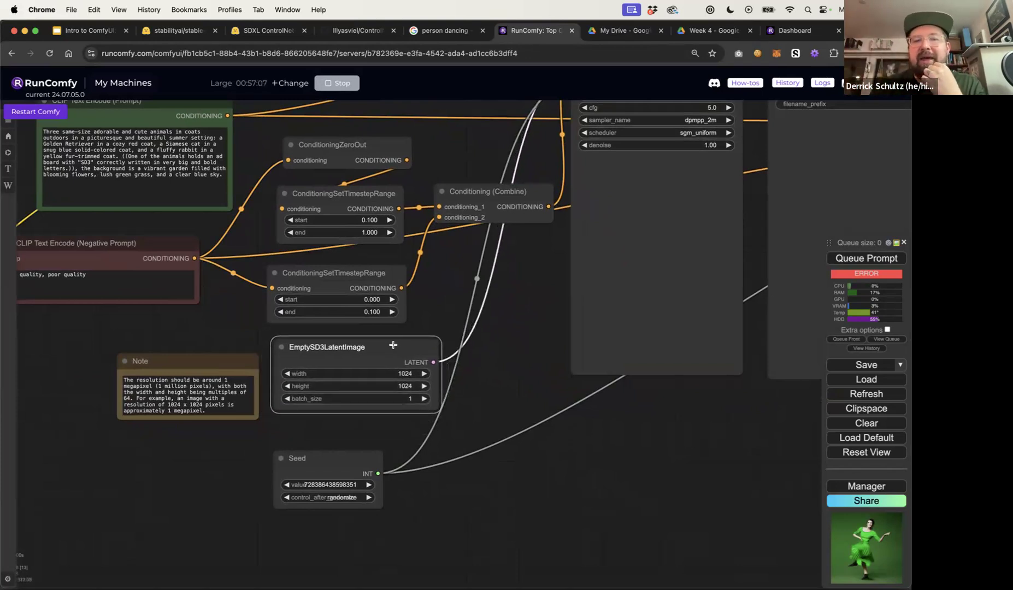
Add an Empty Latent Image node beside the EmptySD3LatentImage node for comparison, then delete it
{"action": "double_click", "coordinate": [491, 431]}
{"action": "type", "text": "emp"}
{"action": "left_click", "coordinate": [505, 444]}
{"action": "left_click_drag", "start_coordinate": [526, 419], "coordinate": [489, 390]}
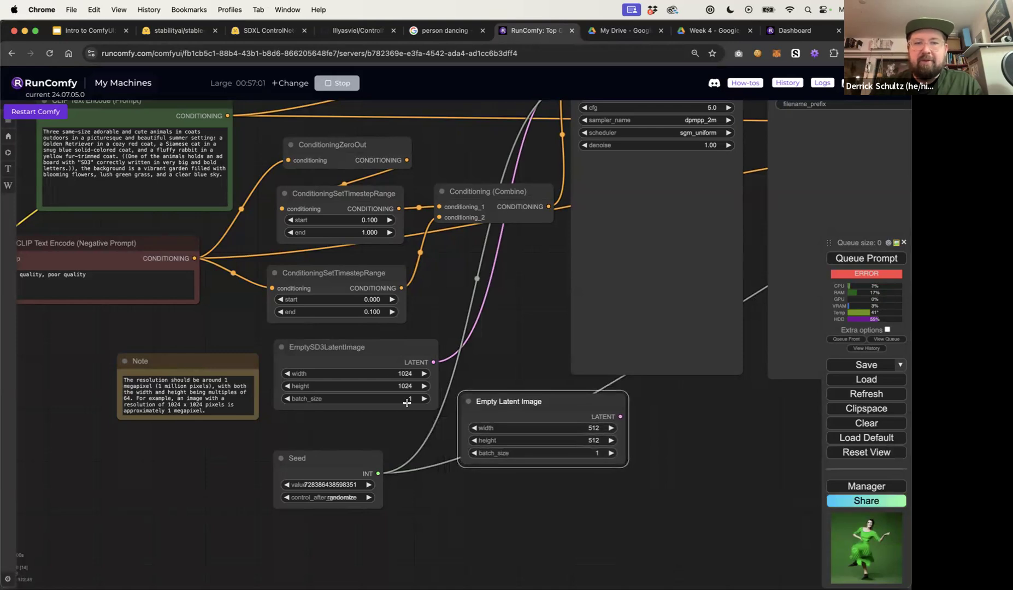
{"action": "left_click_drag", "start_coordinate": [393, 353], "coordinate": [388, 352]}
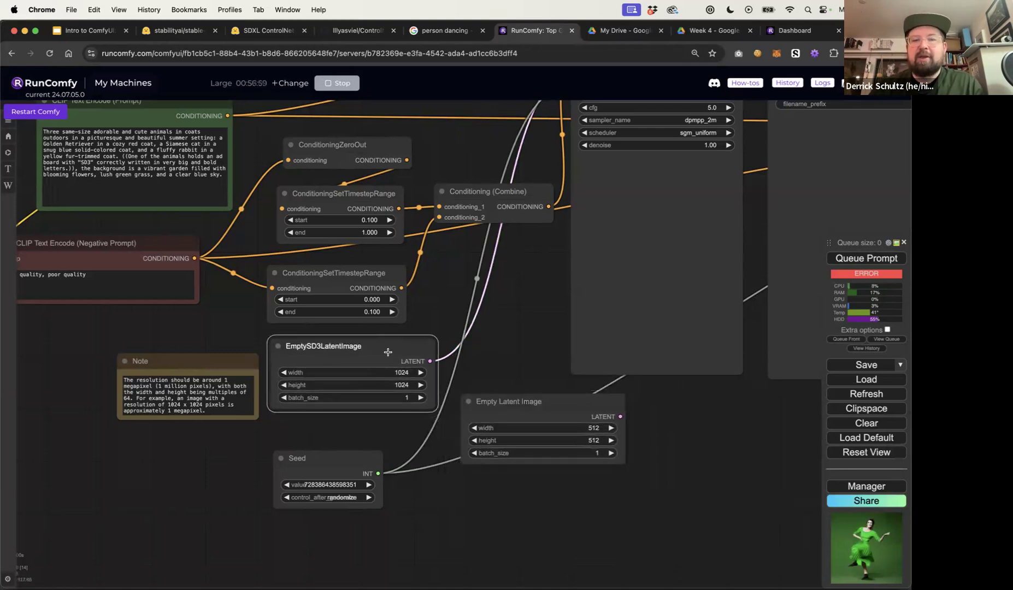
{"action": "left_click", "coordinate": [506, 399]}
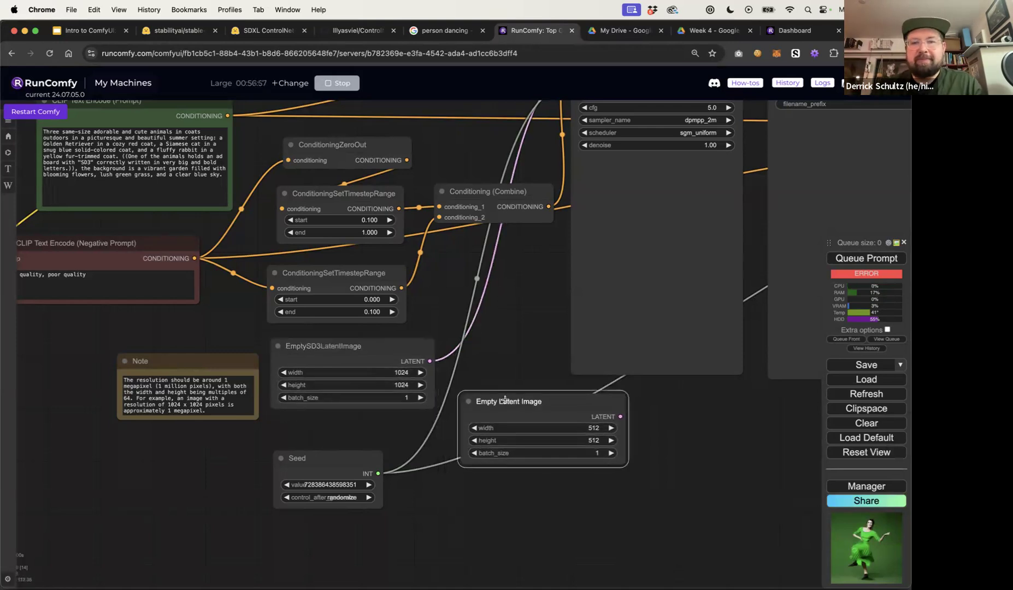
{"action": "key", "text": "Delete"}
Examine the KSampler's options for converting widgets to inputs and inputs to widgets
{"action": "left_click_drag", "start_coordinate": [492, 403], "coordinate": [428, 437]}
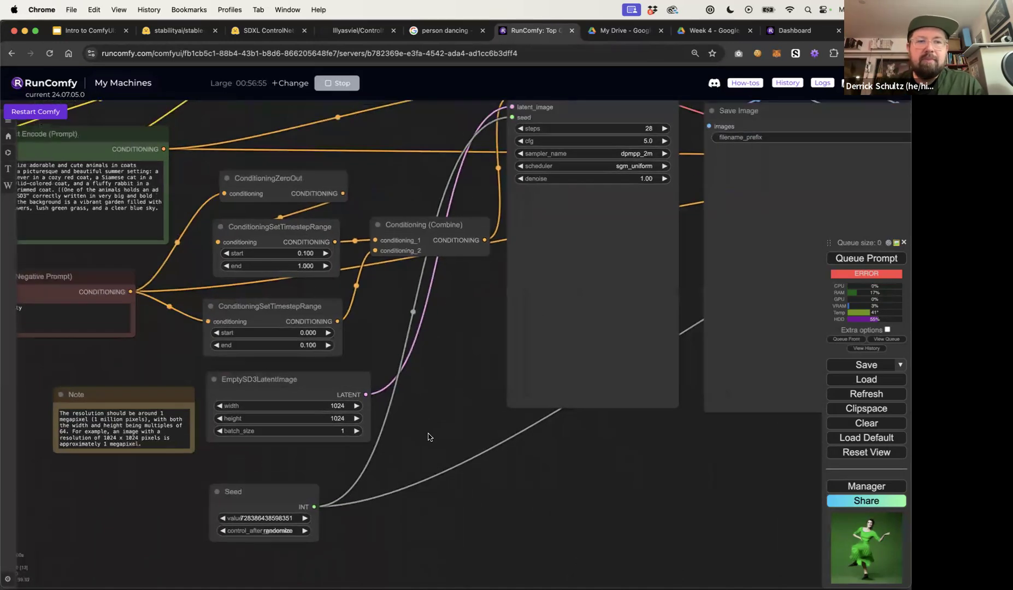
{"action": "left_click_drag", "start_coordinate": [457, 395], "coordinate": [393, 447]}
{"action": "left_click", "coordinate": [486, 128]}
{"action": "left_click_drag", "start_coordinate": [486, 128], "coordinate": [469, 139]}
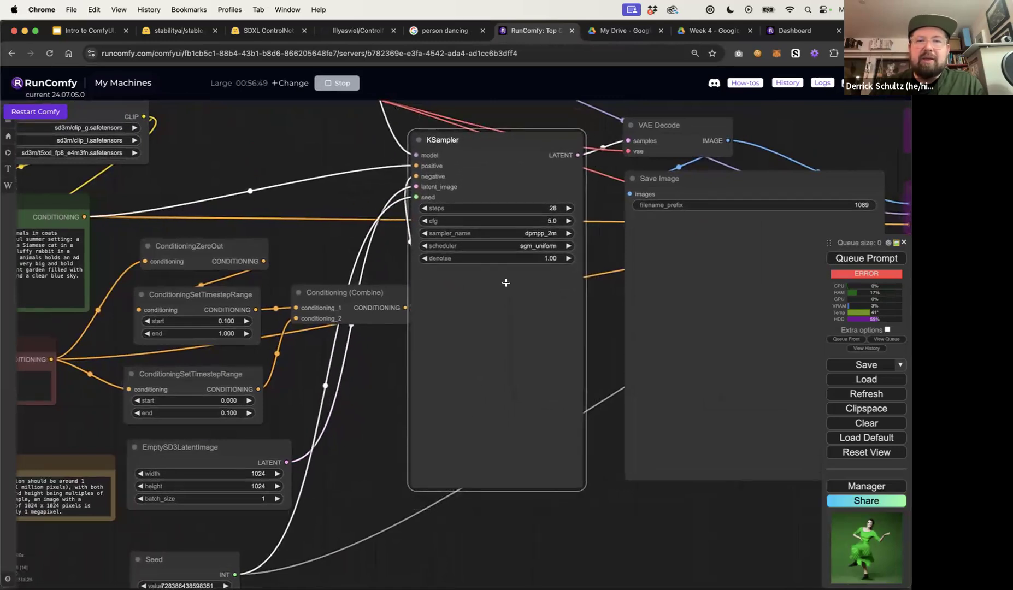
{"action": "right_click", "coordinate": [516, 330]}
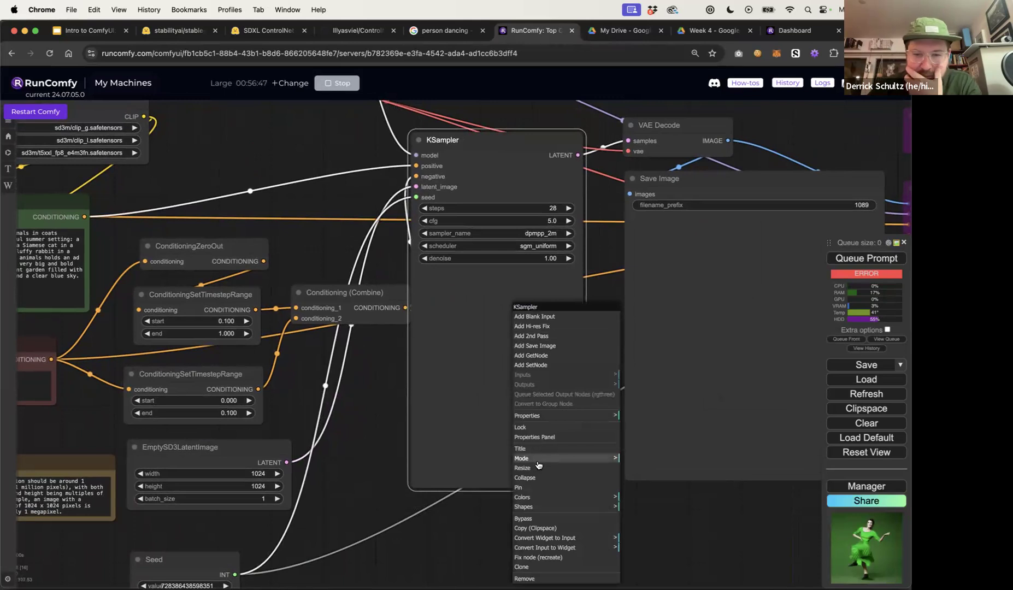
{"action": "left_click", "coordinate": [615, 539]}
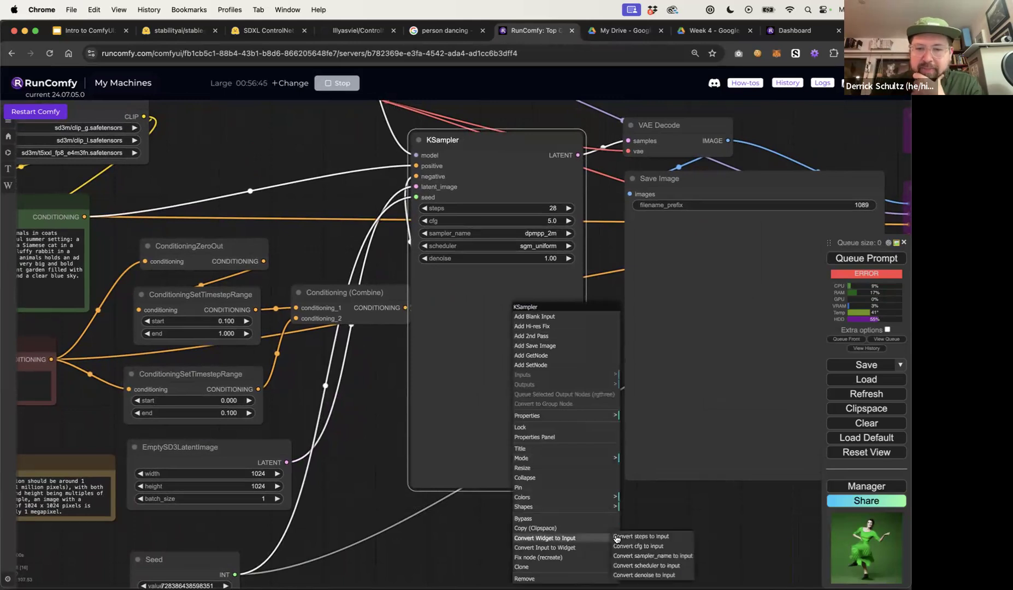
{"action": "left_click", "coordinate": [552, 547]}
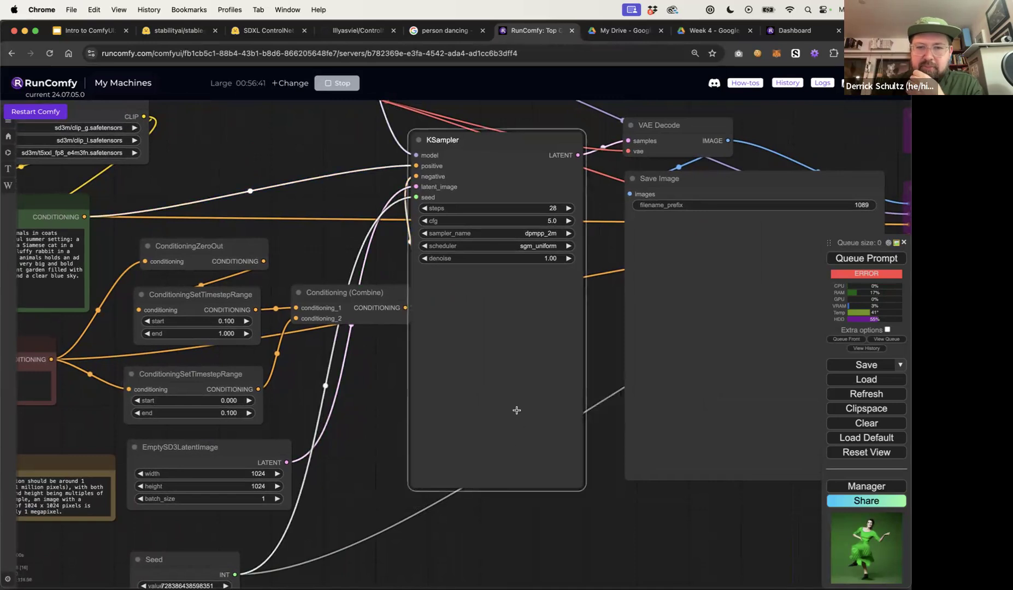
{"action": "right_click", "coordinate": [518, 409]}
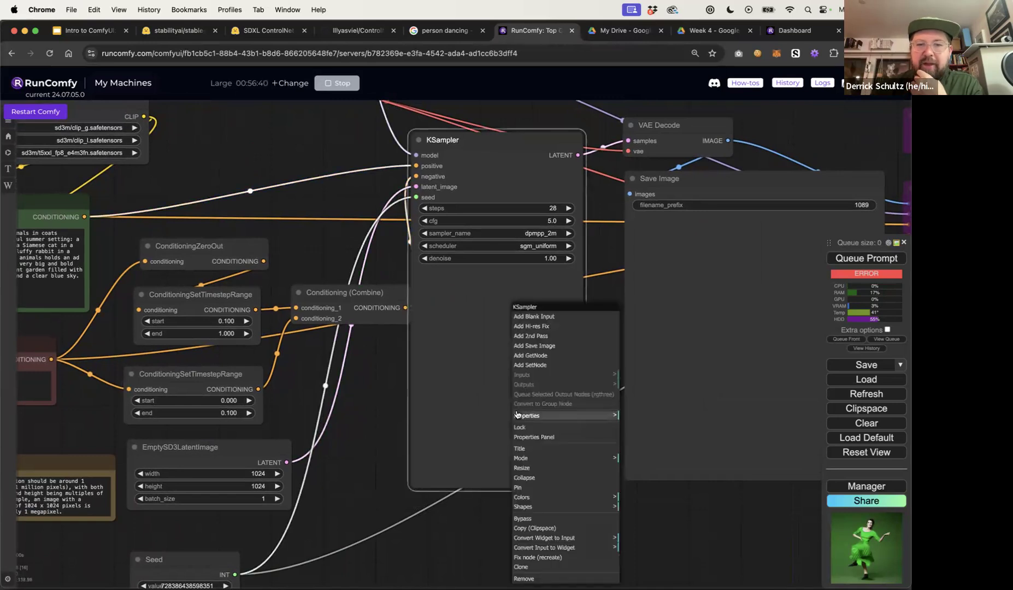
{"action": "left_click", "coordinate": [615, 550]}
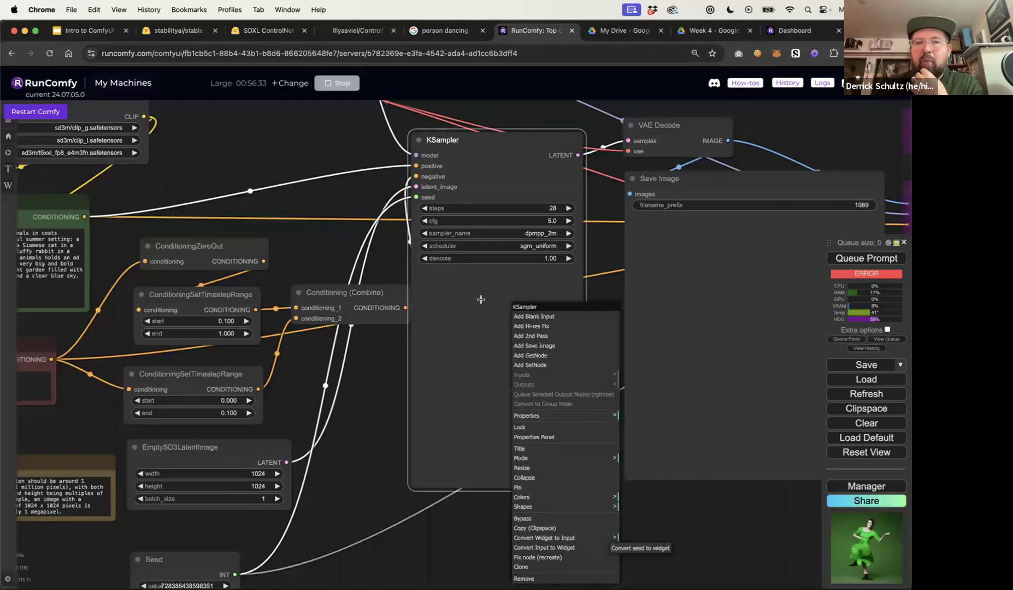
{"action": "left_click", "coordinate": [364, 393]}
Widen the Seed node and reposition it below the EmptySD3LatentImage node
{"action": "left_click_drag", "start_coordinate": [366, 425], "coordinate": [413, 355]}
{"action": "left_click", "coordinate": [232, 475]}
{"action": "left_click_drag", "start_coordinate": [233, 476], "coordinate": [236, 464]}
{"action": "left_click_drag", "start_coordinate": [299, 514], "coordinate": [397, 517]}
{"action": "left_click_drag", "start_coordinate": [361, 476], "coordinate": [362, 468]}
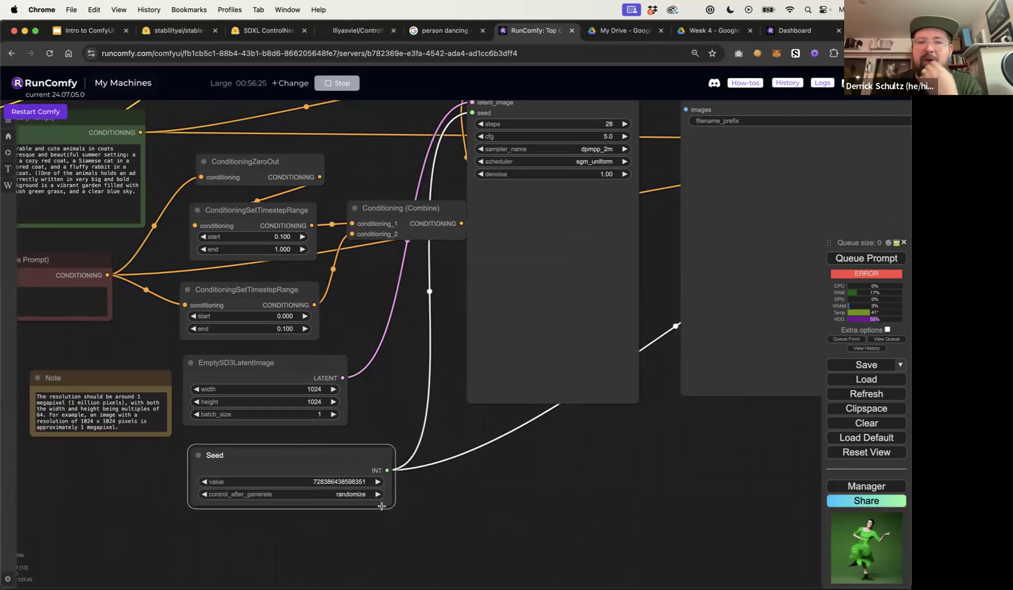
{"action": "mouse_move", "coordinate": [368, 456]}
{"action": "left_mouse_down"}
{"action": "mouse_move", "coordinate": [321, 456]}
{"action": "mouse_move", "coordinate": [347, 456]}
{"action": "left_mouse_up"}
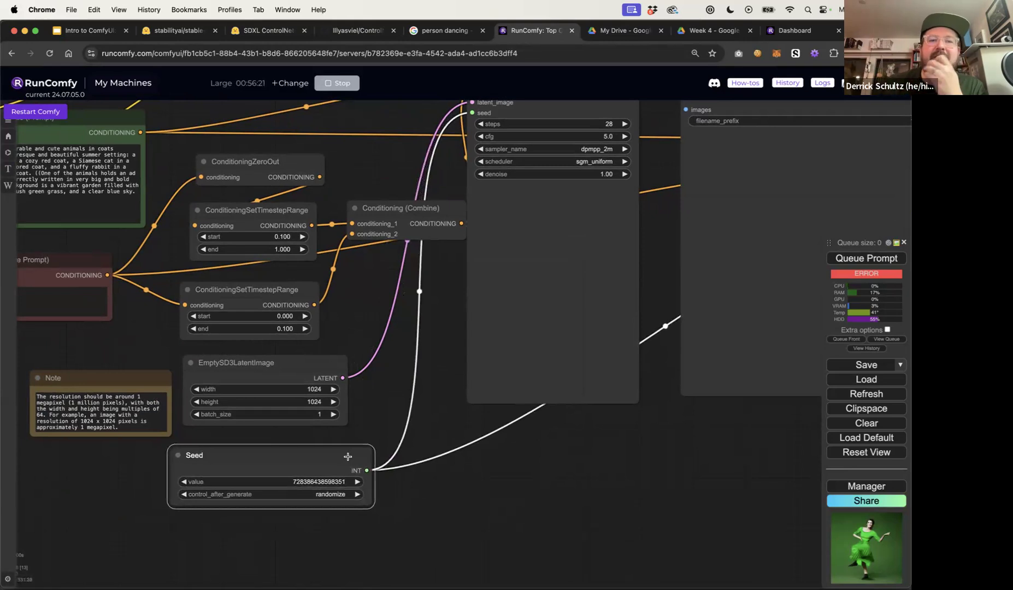
{"action": "left_click", "coordinate": [379, 382]}
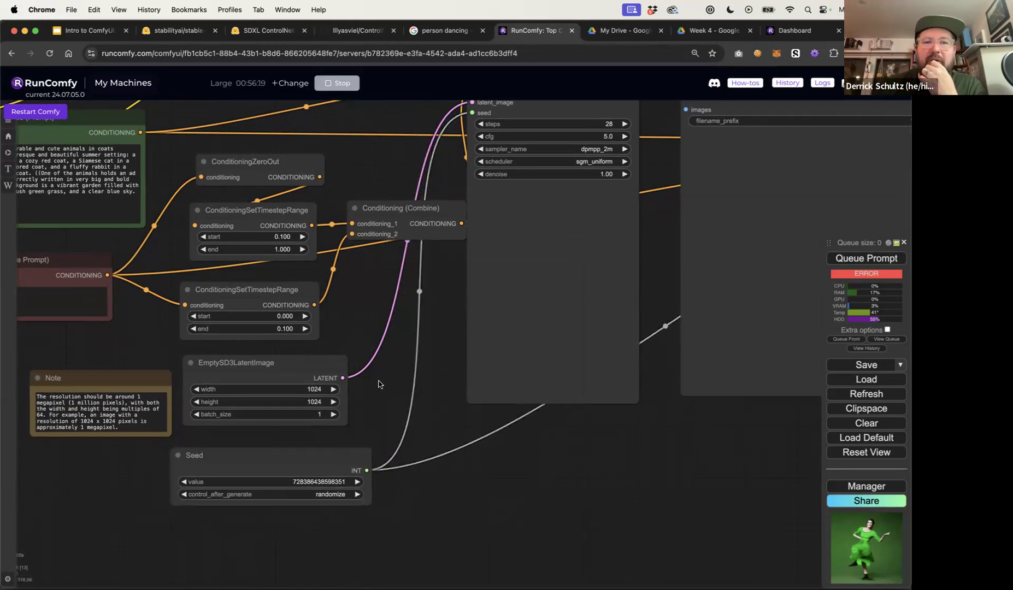
Move the VAE Decode node closer to the KSampler
{"action": "scroll", "coordinate": [379, 384], "scroll_direction": "down", "scroll_amount": 3}
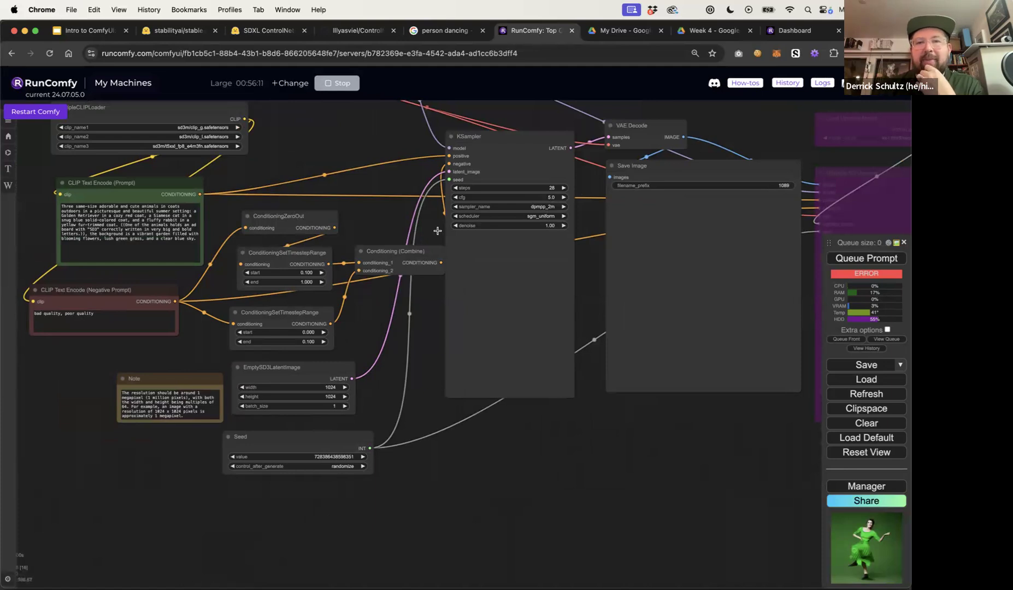
{"action": "left_click_drag", "start_coordinate": [590, 264], "coordinate": [453, 343]}
{"action": "scroll", "coordinate": [373, 283], "scroll_direction": "up", "scroll_amount": 10}
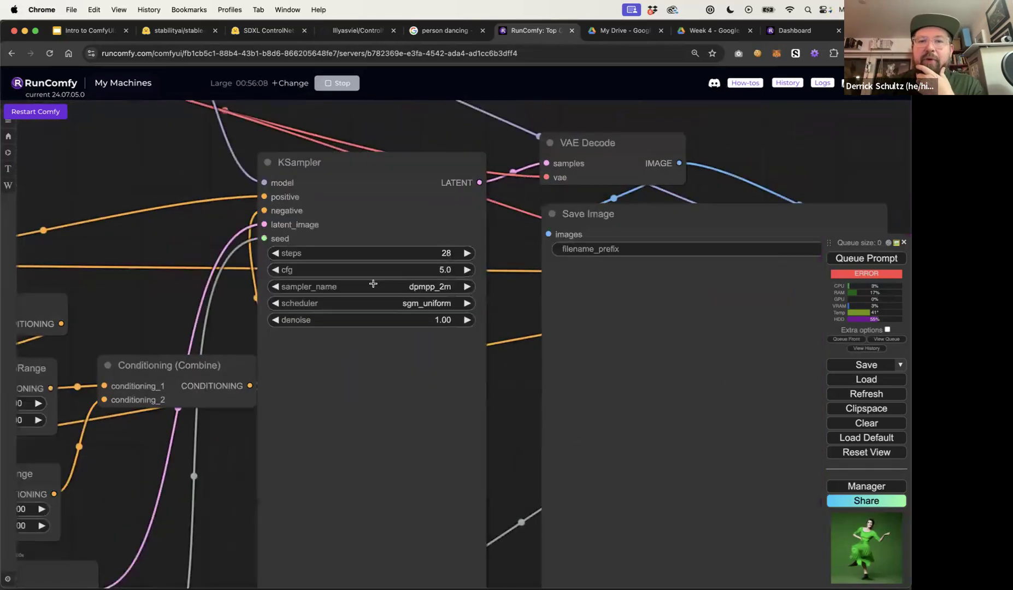
{"action": "scroll", "coordinate": [373, 283], "scroll_direction": "down", "scroll_amount": 5}
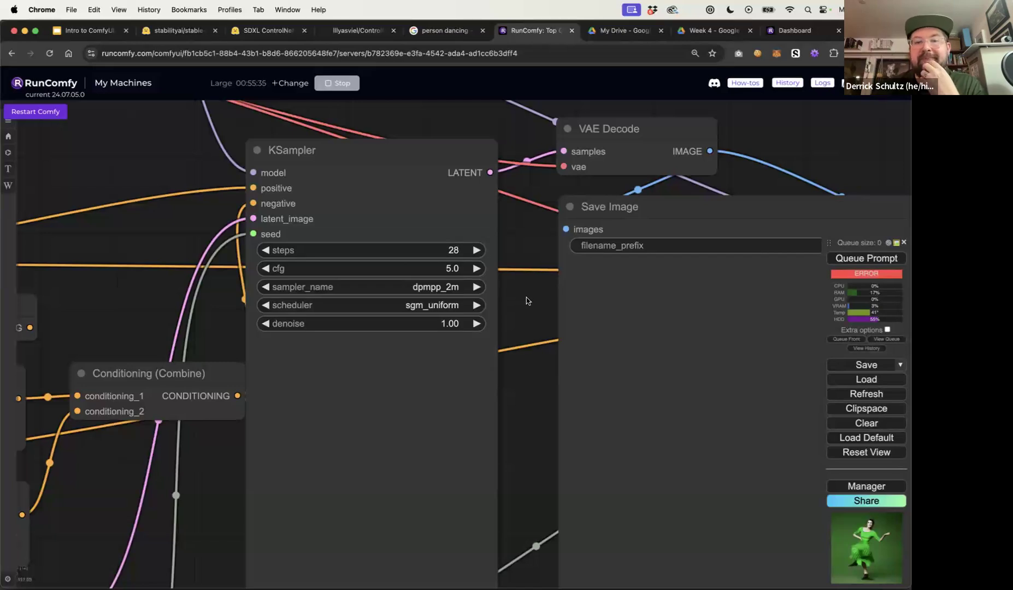
{"action": "scroll", "coordinate": [526, 298], "scroll_direction": "down", "scroll_amount": 5}
{"action": "left_click", "coordinate": [582, 202]}
{"action": "left_click_drag", "start_coordinate": [639, 173], "coordinate": [616, 143]}
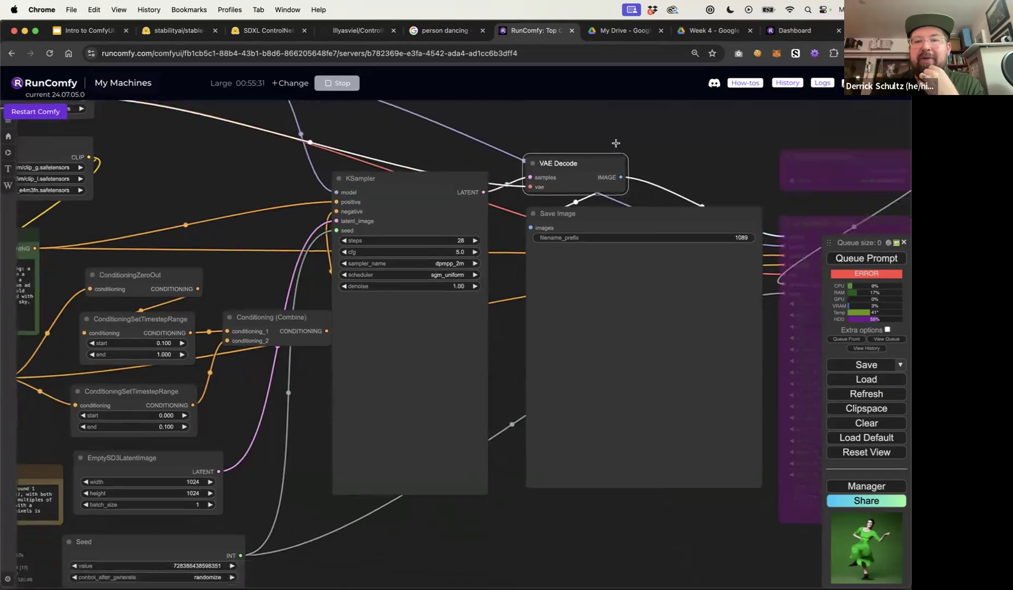
Queue the SD3 workflow to generate an image
{"action": "left_click_drag", "start_coordinate": [468, 153], "coordinate": [585, 160]}
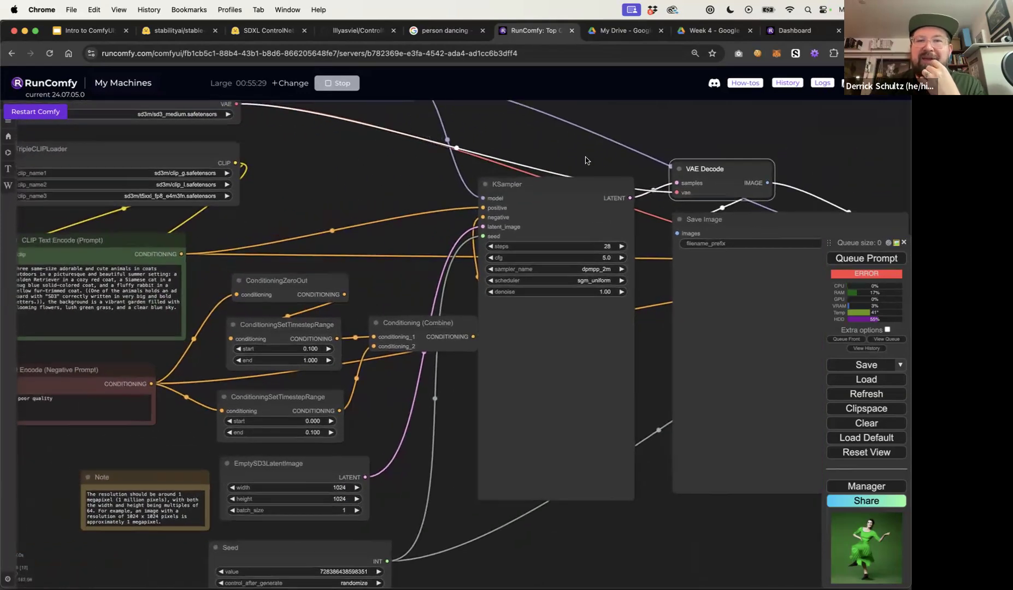
{"action": "scroll", "coordinate": [584, 175], "scroll_direction": "down", "scroll_amount": 8}
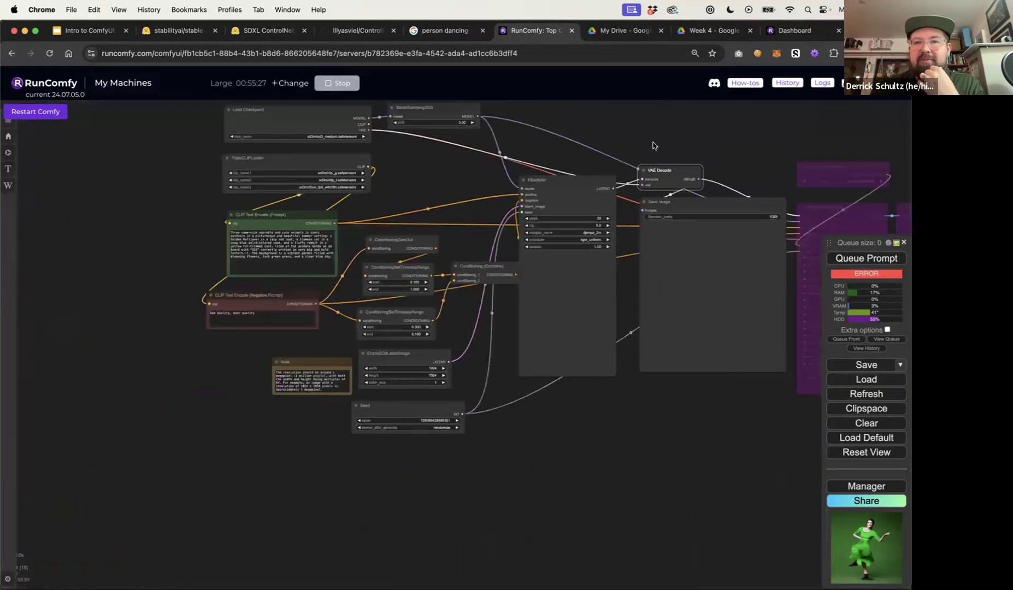
{"action": "scroll", "coordinate": [657, 178], "scroll_direction": "up", "scroll_amount": 3}
{"action": "left_click", "coordinate": [850, 256]}
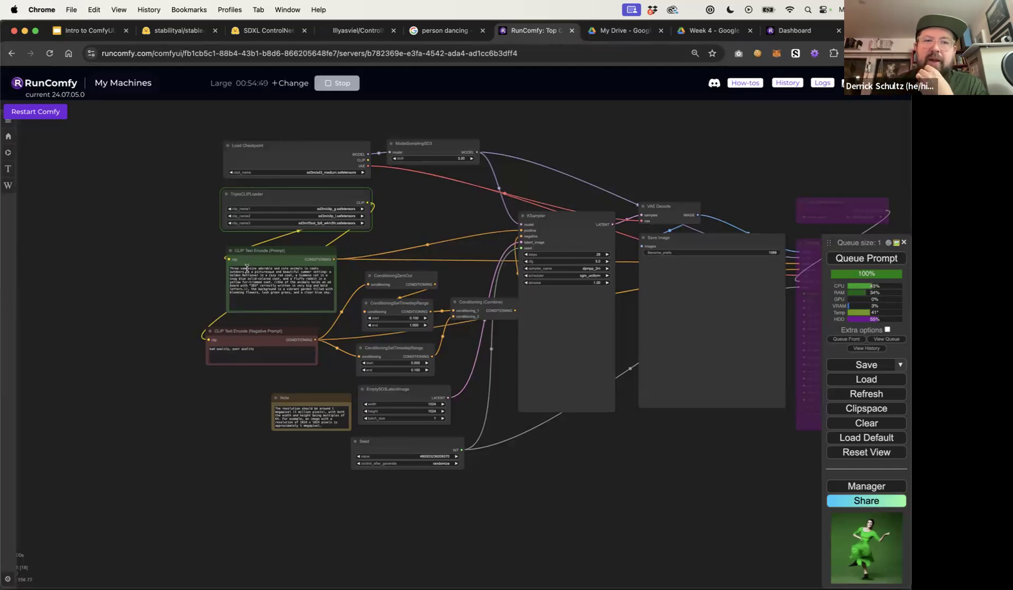
Examine the positive prompt text while the image generates
{"action": "scroll", "coordinate": [213, 274], "scroll_direction": "up", "scroll_amount": 10}
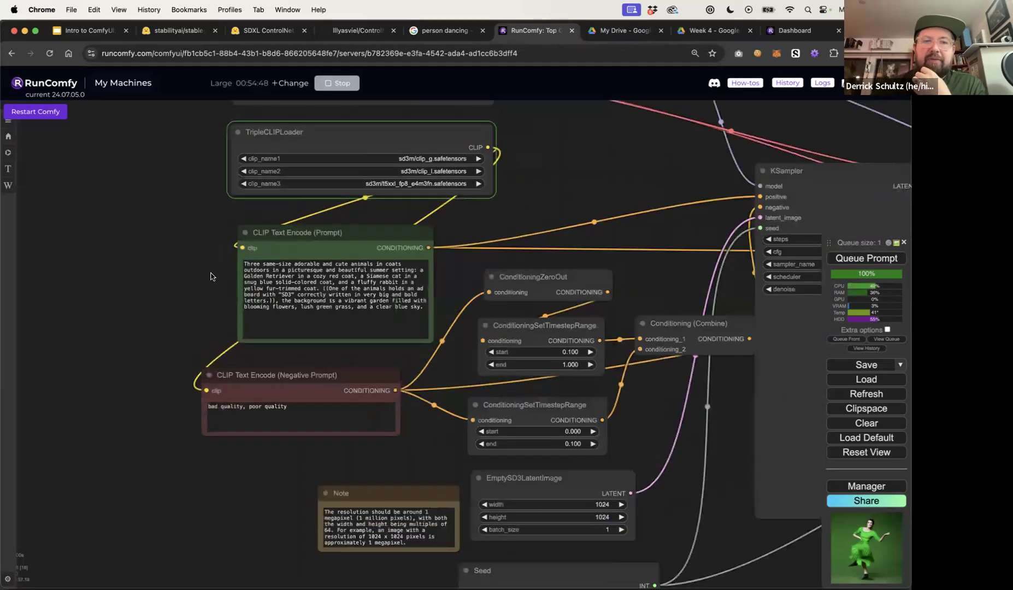
{"action": "scroll", "coordinate": [153, 271], "scroll_direction": "right", "scroll_amount": 5}
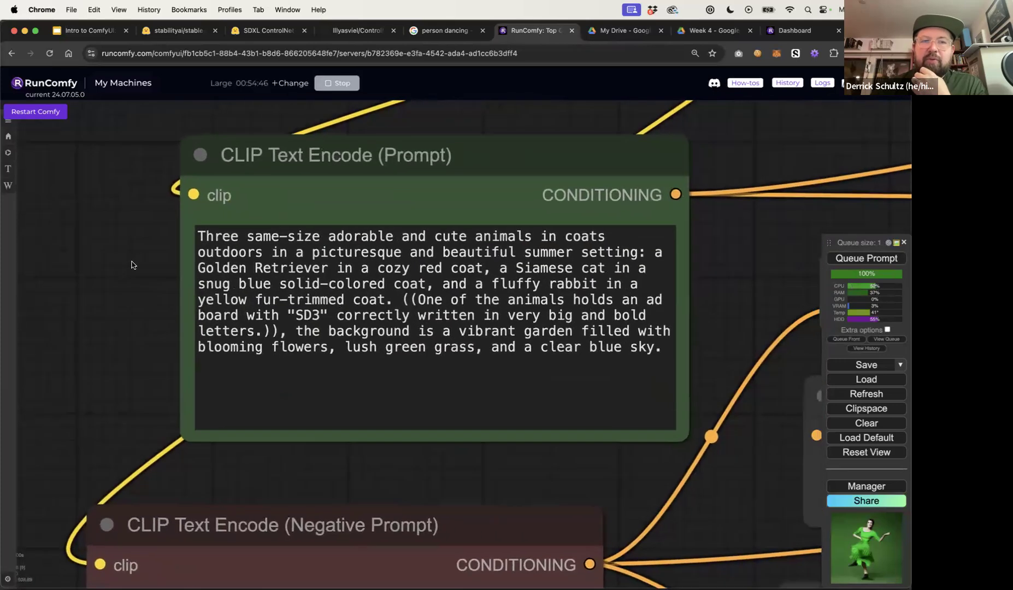
Examine the bracketed sign instruction with the "SD3" text inside the positive prompt
{"action": "left_click", "coordinate": [382, 236]}
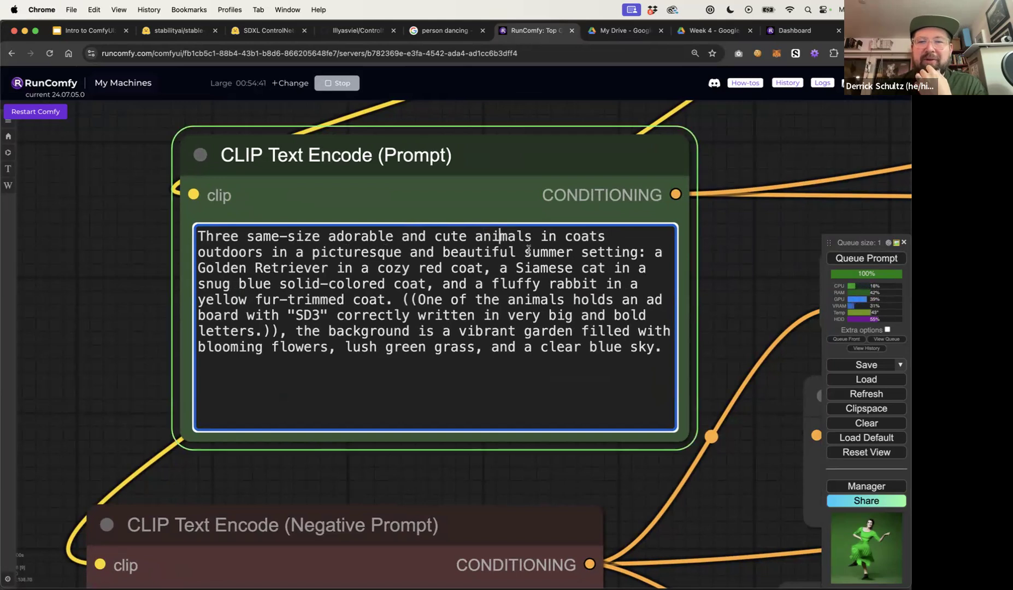
{"action": "left_click", "coordinate": [146, 285]}
{"action": "scroll", "coordinate": [147, 282], "scroll_direction": "down", "scroll_amount": 4}
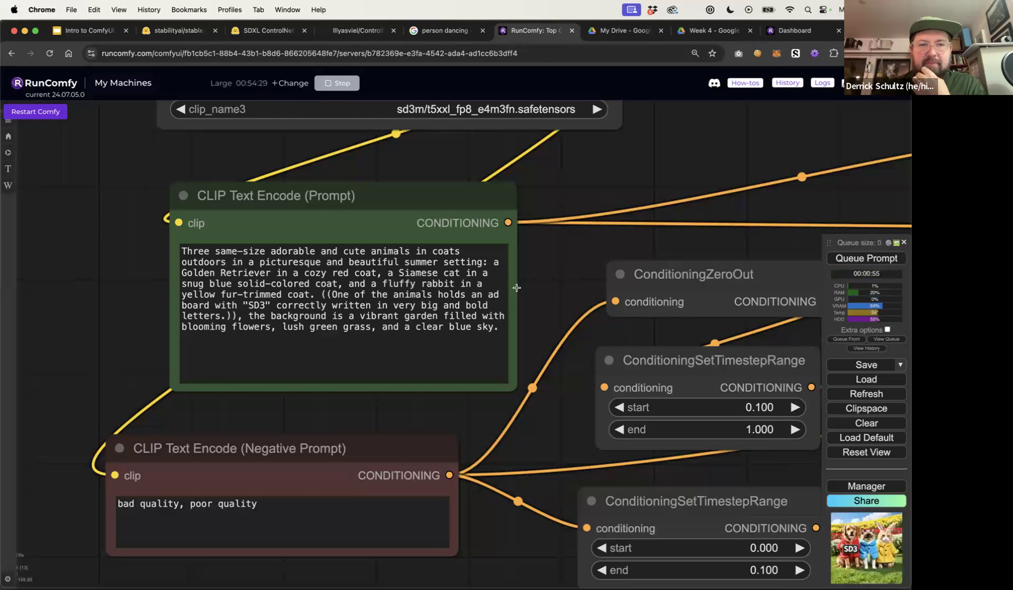
{"action": "left_click_drag", "start_coordinate": [322, 295], "coordinate": [236, 315]}
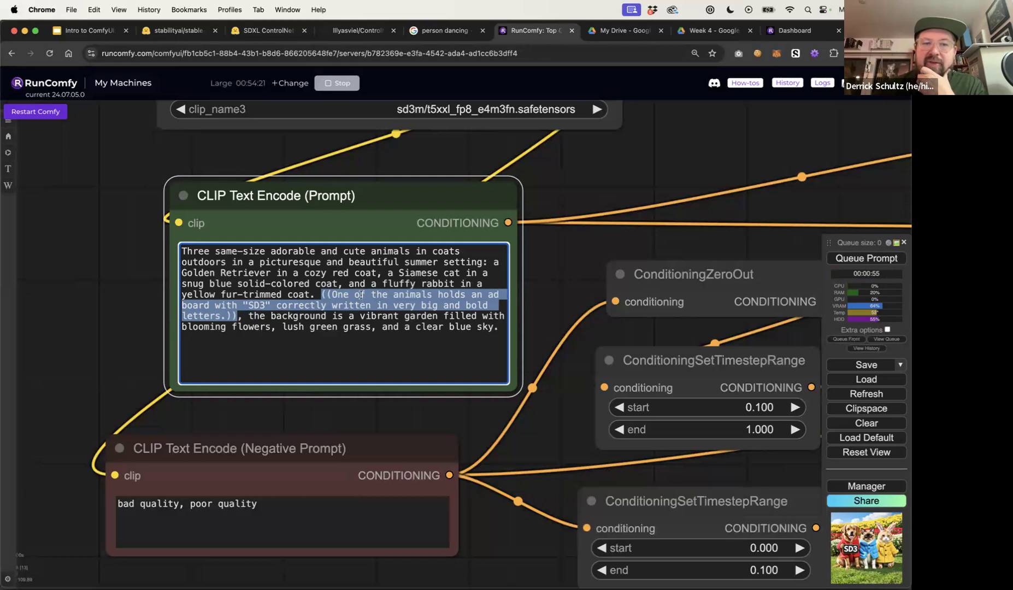
{"action": "left_click", "coordinate": [261, 306]}
{"action": "double_click", "coordinate": [259, 305]}
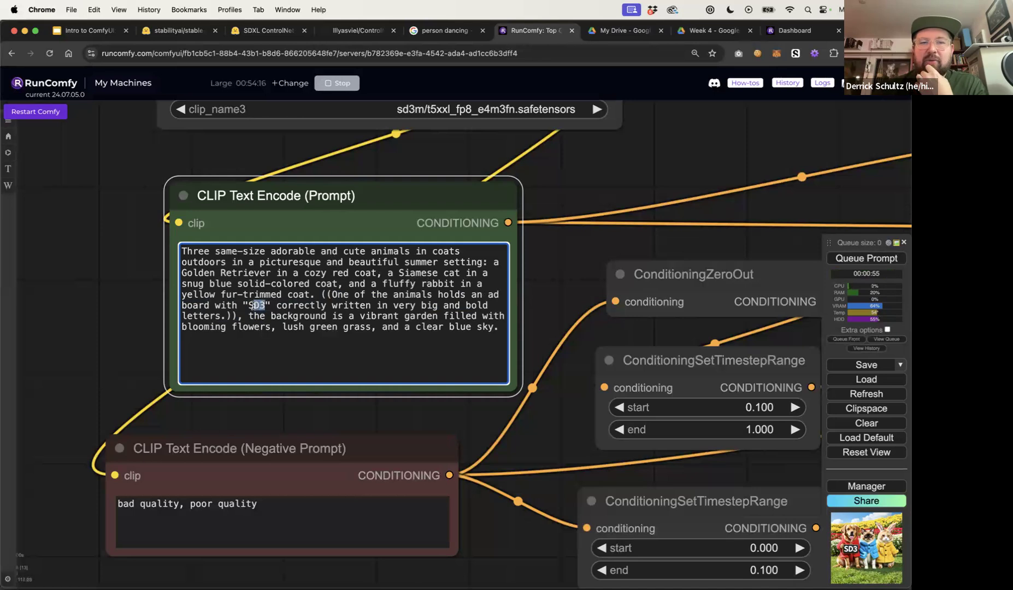
{"action": "left_click", "coordinate": [548, 284]}
Pan across the workflow to inspect the generated SD3 image in the Save Image node
{"action": "scroll", "coordinate": [548, 283], "scroll_direction": "down", "scroll_amount": 6}
{"action": "left_click_drag", "start_coordinate": [640, 212], "coordinate": [409, 206]}
{"action": "left_click_drag", "start_coordinate": [515, 191], "coordinate": [437, 191]}
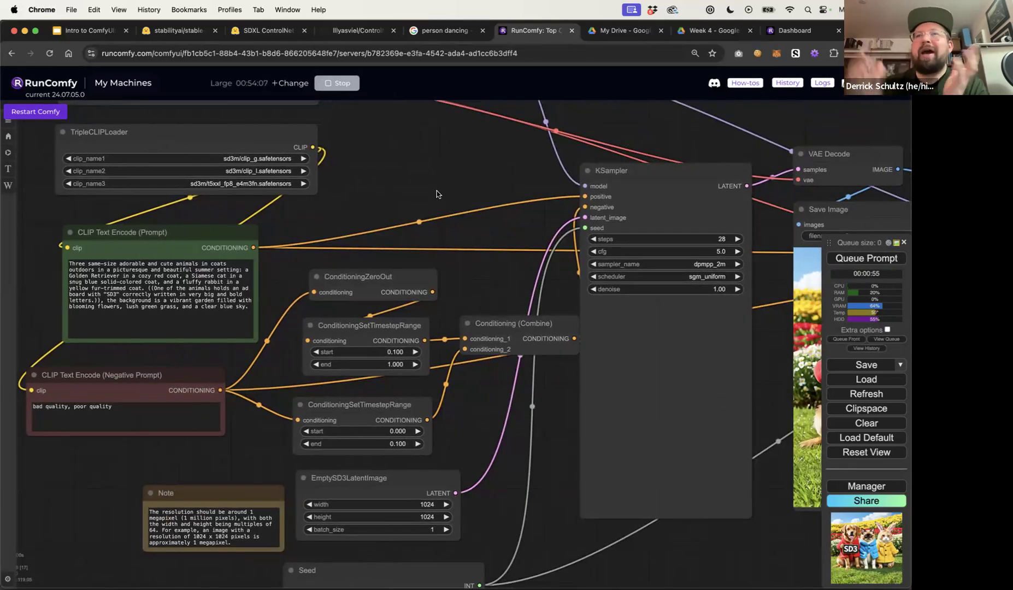
{"action": "left_click_drag", "start_coordinate": [436, 194], "coordinate": [210, 183]}
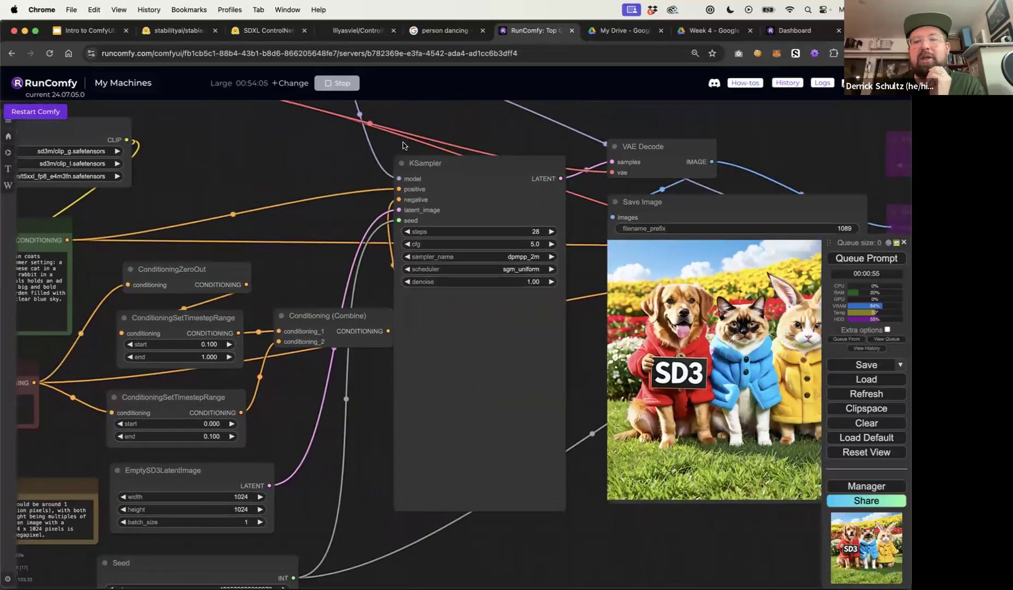
{"action": "left_click_drag", "start_coordinate": [528, 144], "coordinate": [378, 139]}
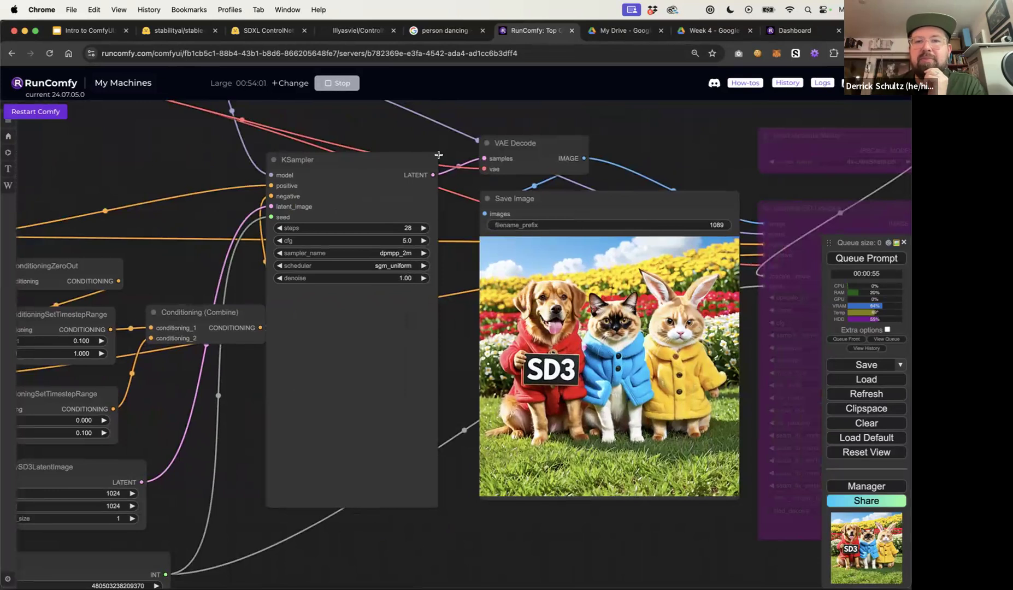
{"action": "scroll", "coordinate": [438, 154], "scroll_direction": "down", "scroll_amount": 4}
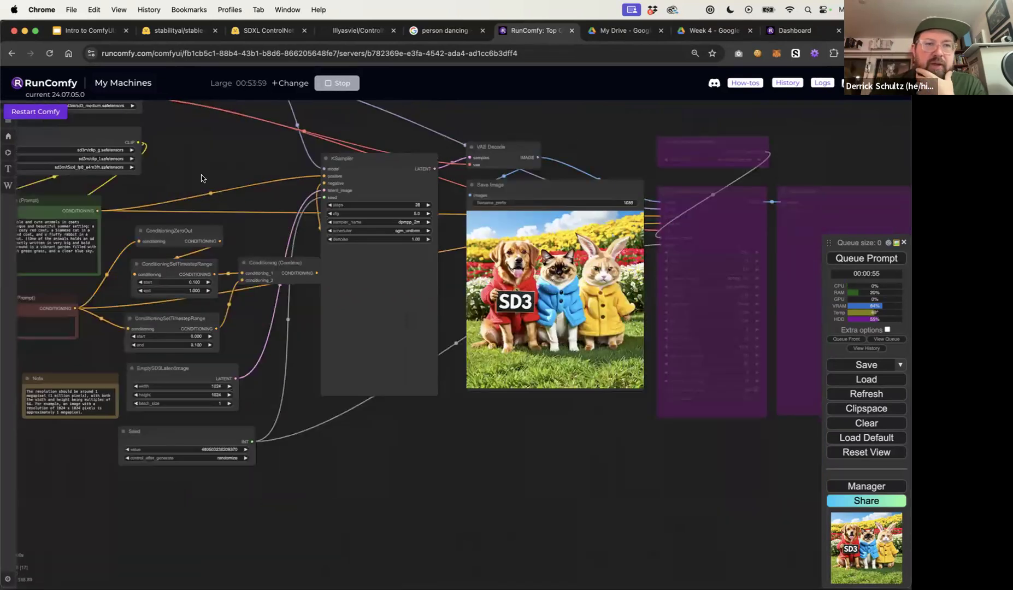
{"action": "left_click_drag", "start_coordinate": [201, 178], "coordinate": [354, 194]}
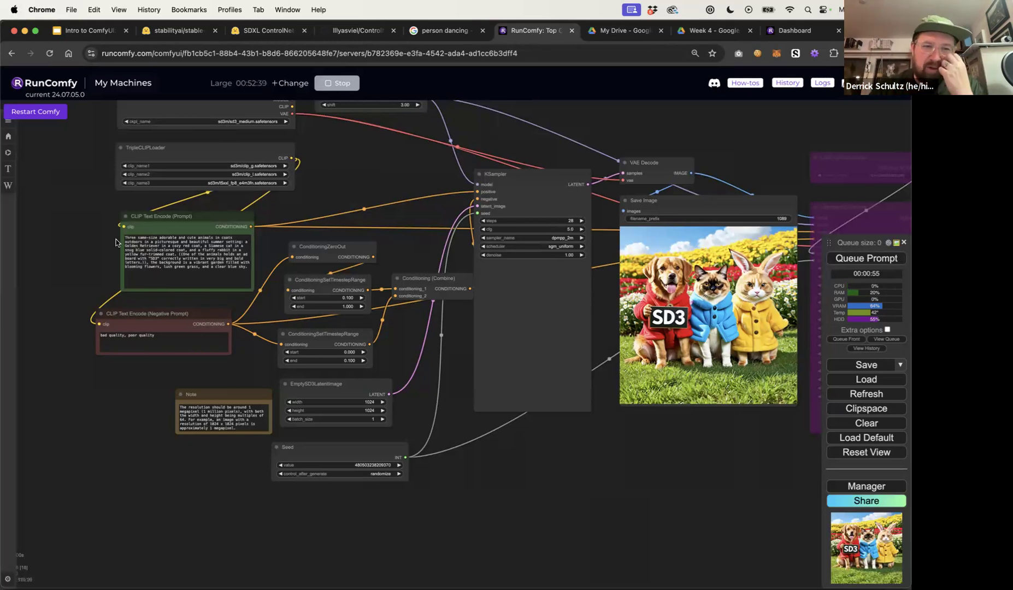
Replace the positive prompt with "woman lying in the grass"
{"action": "left_click", "coordinate": [133, 250]}
{"action": "key", "text": "ctrl+a"}
{"action": "key", "text": "BackSpace"}
{"action": "type", "text": "woman "}
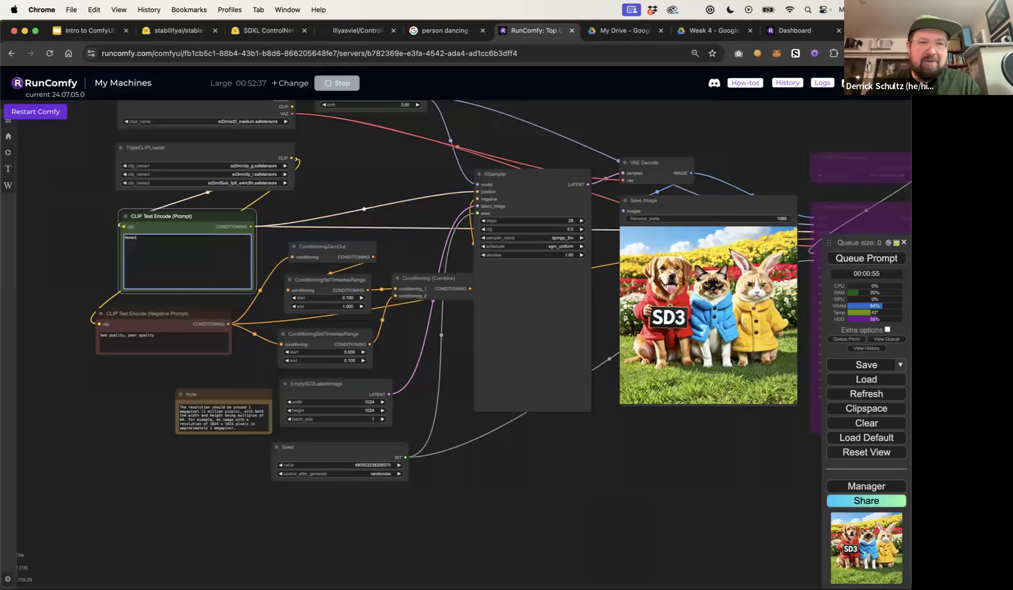
{"action": "type", "text": "lyin"}
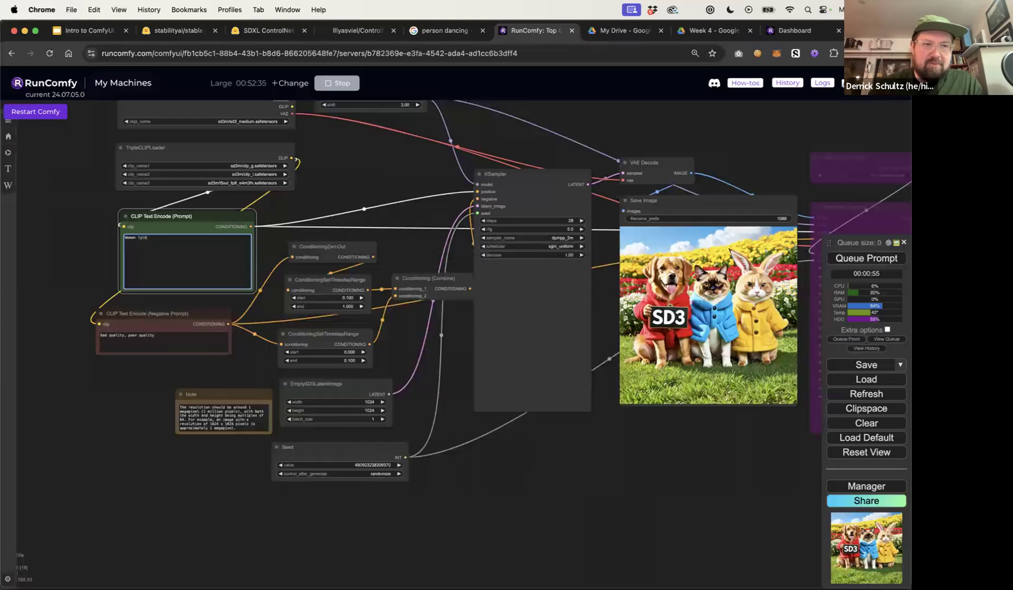
{"action": "type", "text": "g in the grass"}
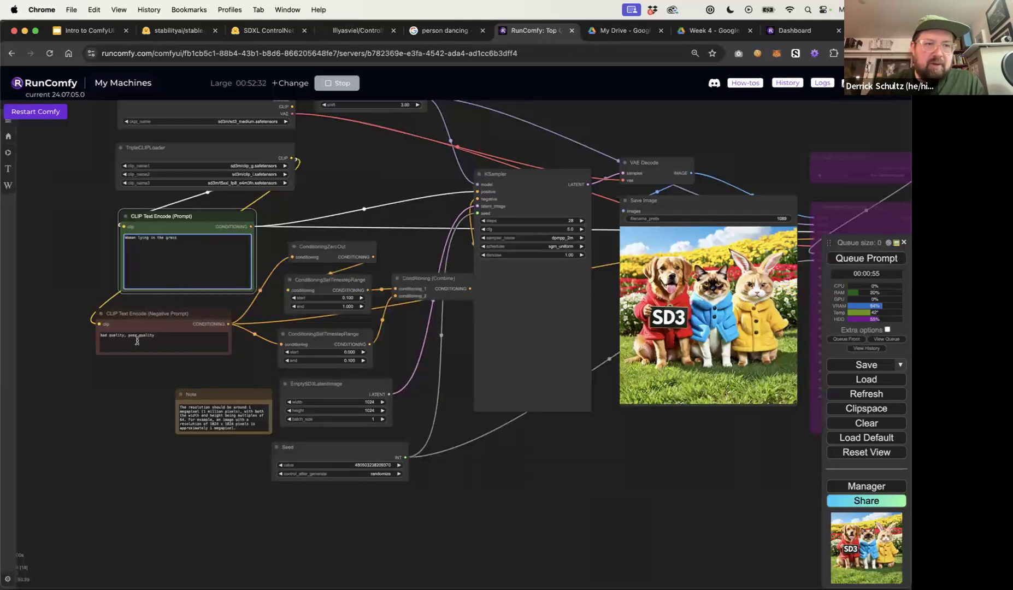
Add "nsfw, nude," to the start of the negative prompt
{"action": "left_click", "coordinate": [101, 336]}
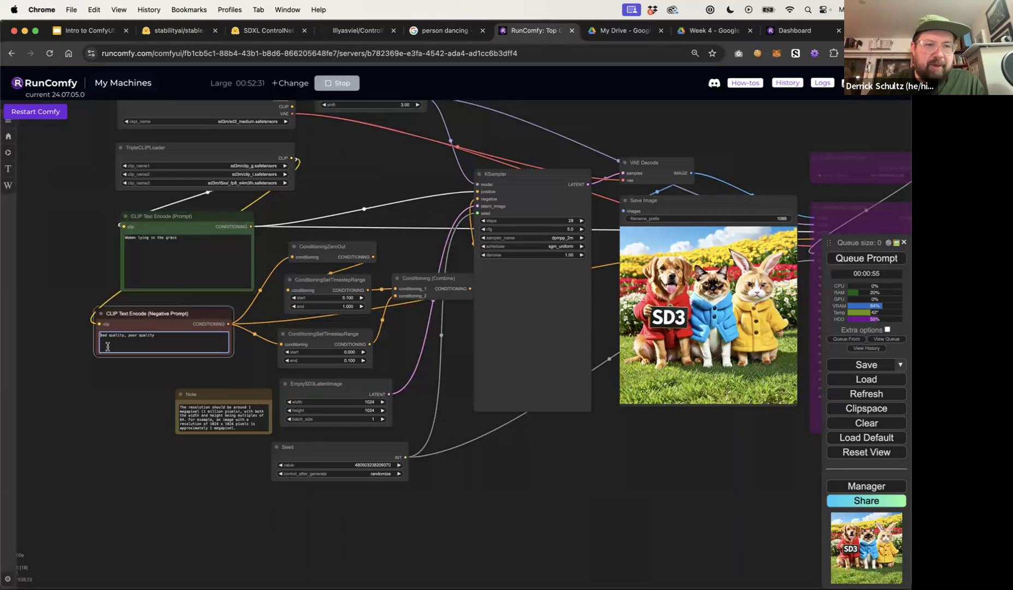
{"action": "type", "text": "nsfw, nude, bad"}
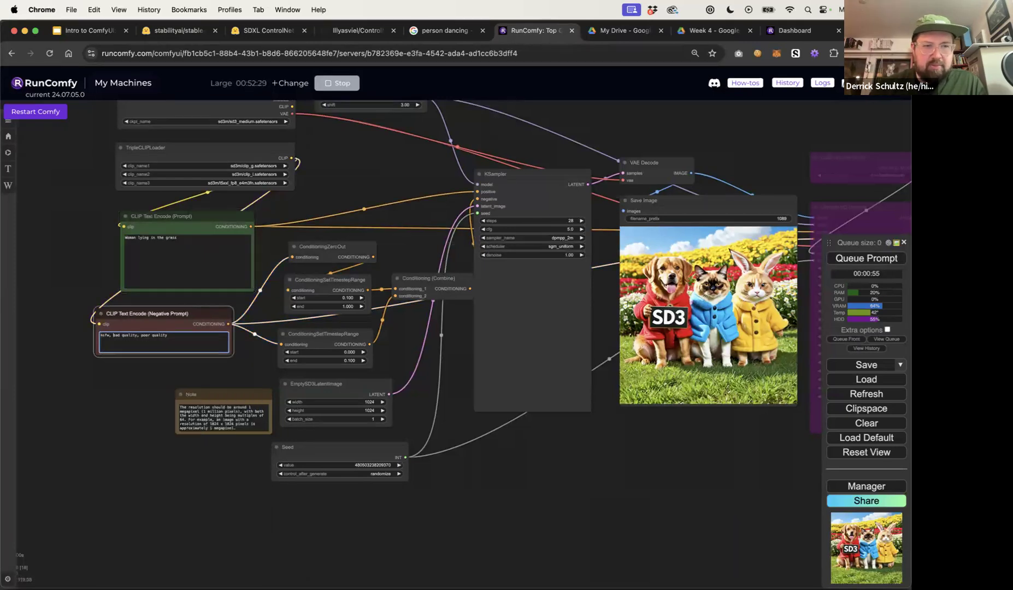
{"action": "left_click", "coordinate": [391, 159]}
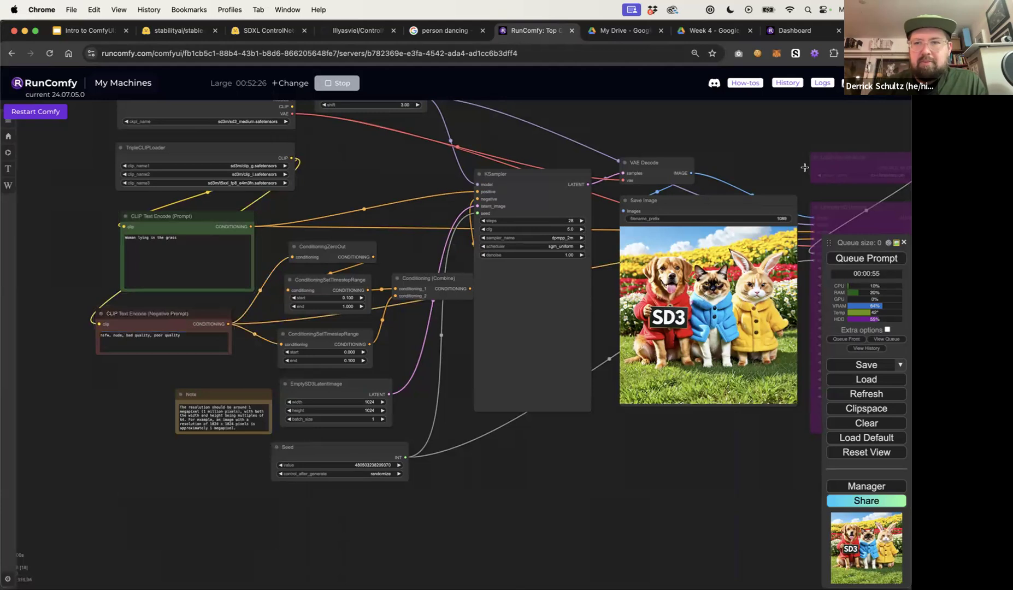
Set the EmptySD3LatentImage batch size to 4
{"action": "left_click", "coordinate": [371, 419]}
{"action": "type", "text": "2"}
{"action": "key", "text": "Return"}
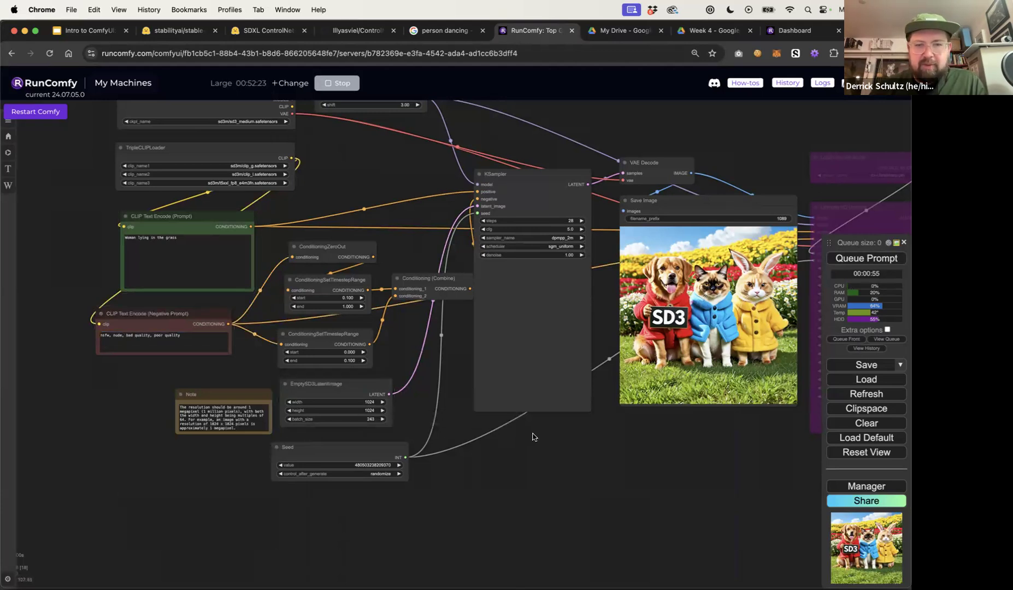
{"action": "left_click", "coordinate": [373, 420]}
{"action": "type", "text": "4"}
{"action": "key", "text": "Return"}
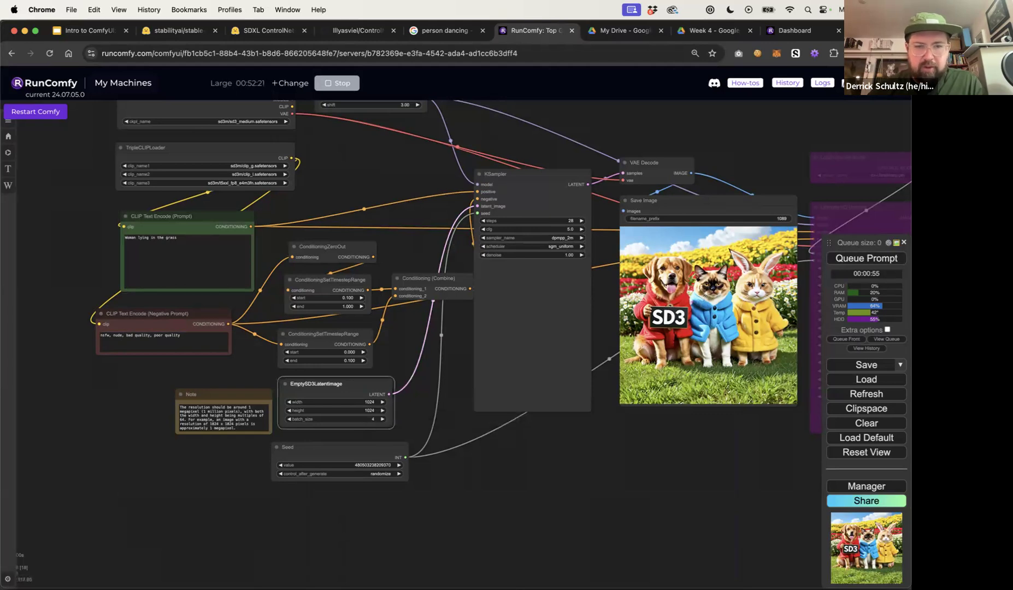
Queue the prompt and view all four generated images as a grid in the Save Image node
{"action": "left_click", "coordinate": [559, 462]}
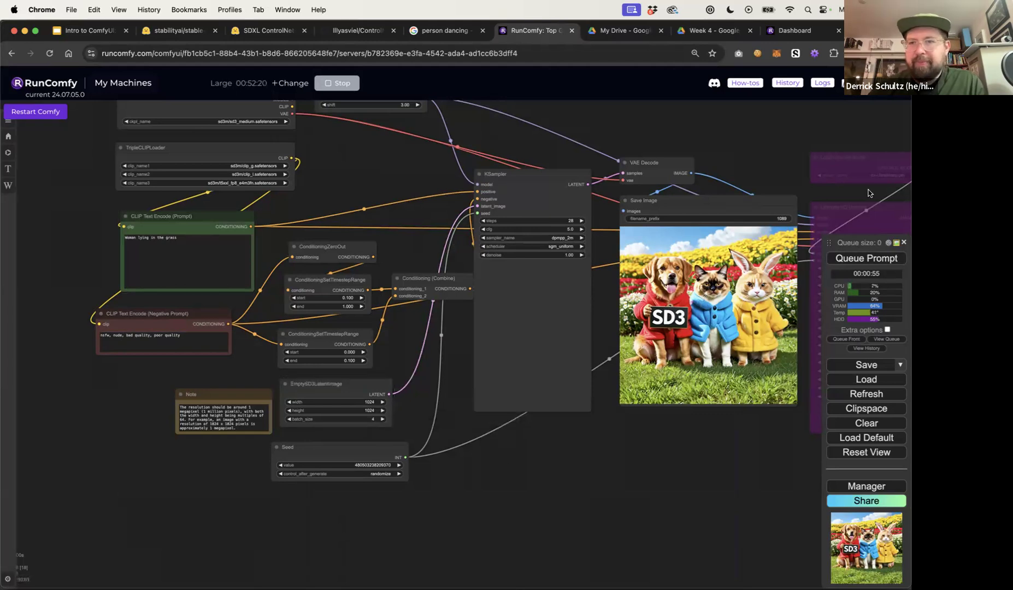
{"action": "left_click", "coordinate": [861, 259]}
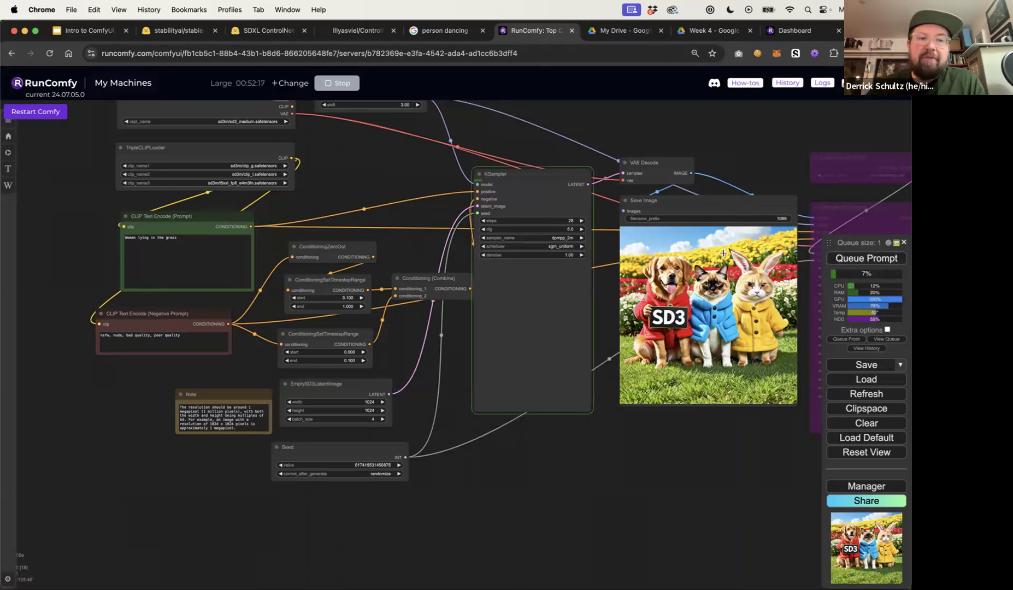
{"action": "left_click_drag", "start_coordinate": [178, 238], "coordinate": [124, 237]}
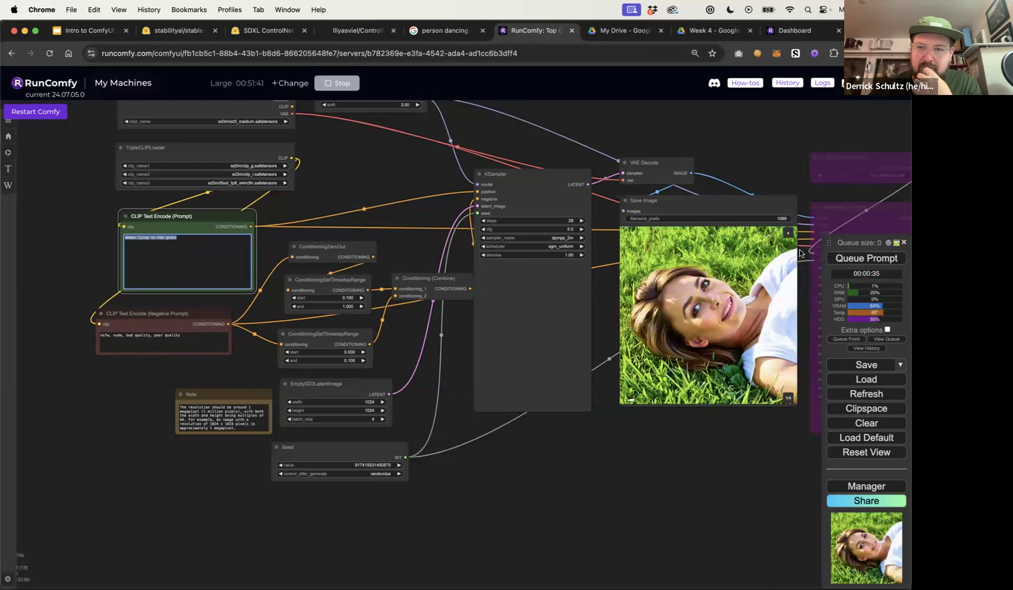
{"action": "left_click", "coordinate": [787, 234]}
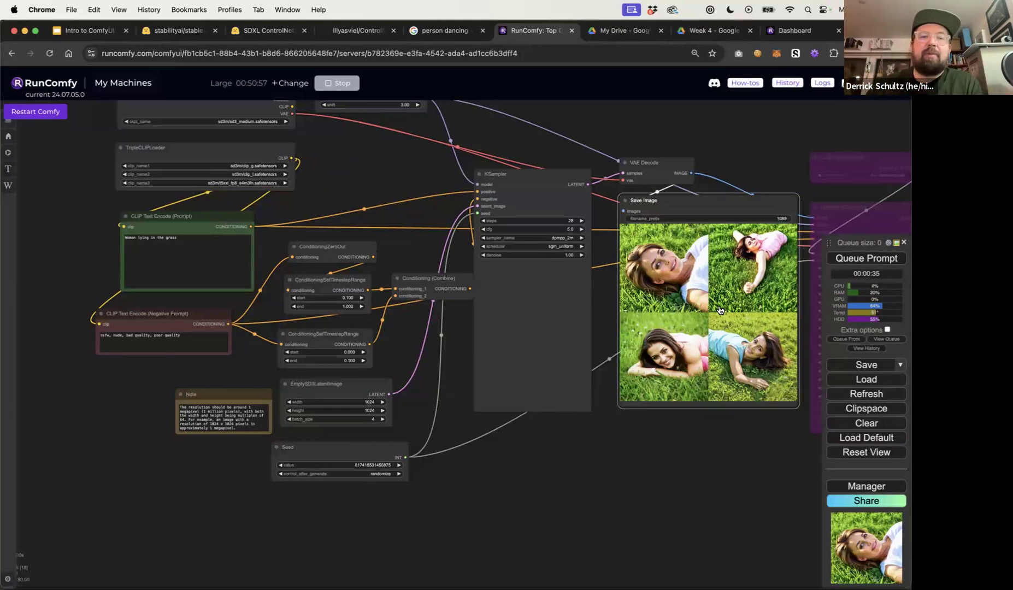
{"action": "left_click", "coordinate": [206, 250]}
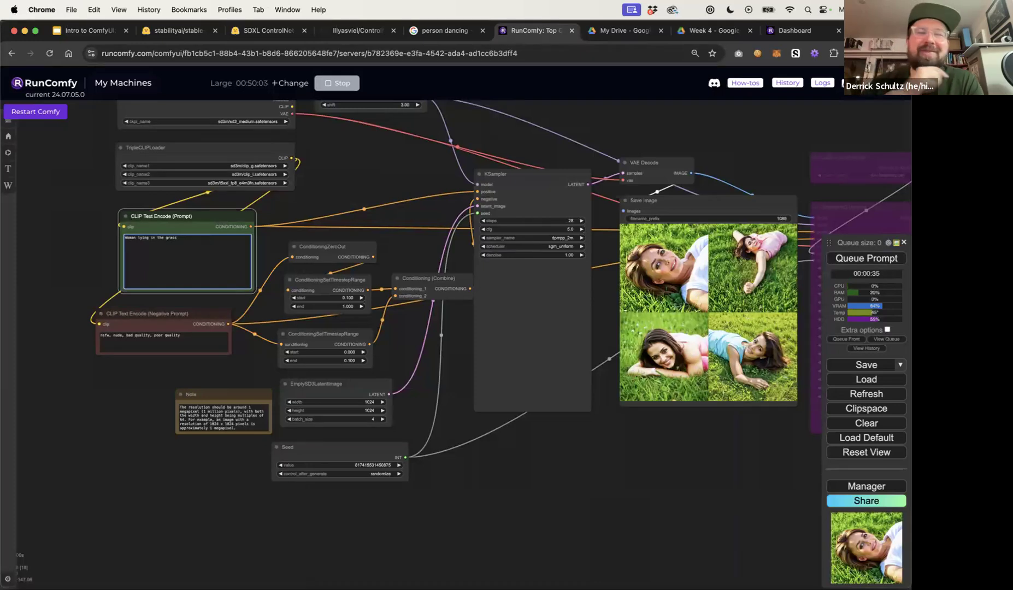
{"action": "left_click_drag", "start_coordinate": [614, 121], "coordinate": [603, 122]}
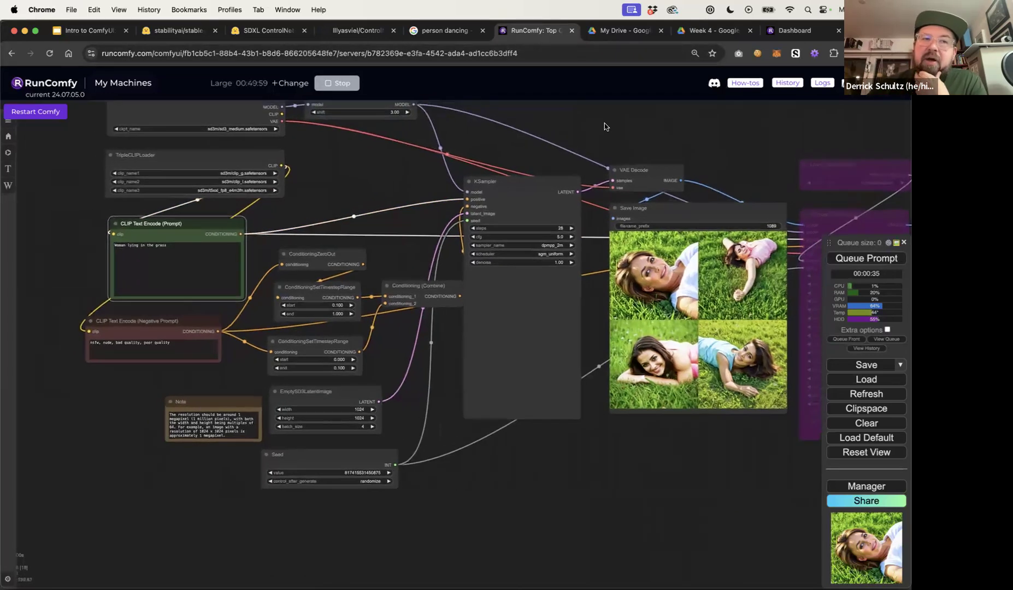
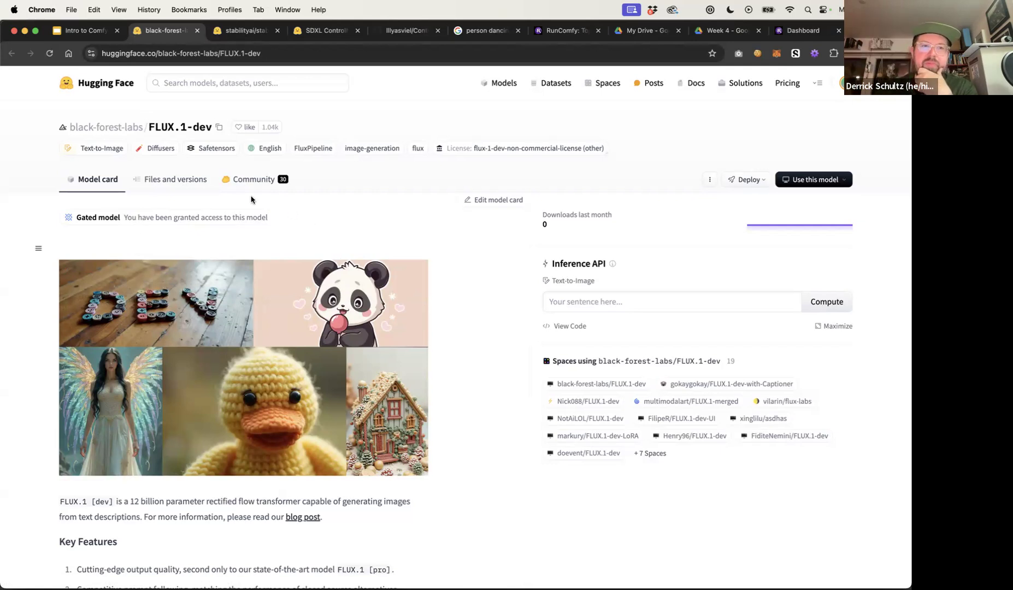
Browse the files and versions of the FLUX.1-dev and FLUX.1-schnell model repositories on Hugging Face
{"action": "left_click", "coordinate": [162, 179]}
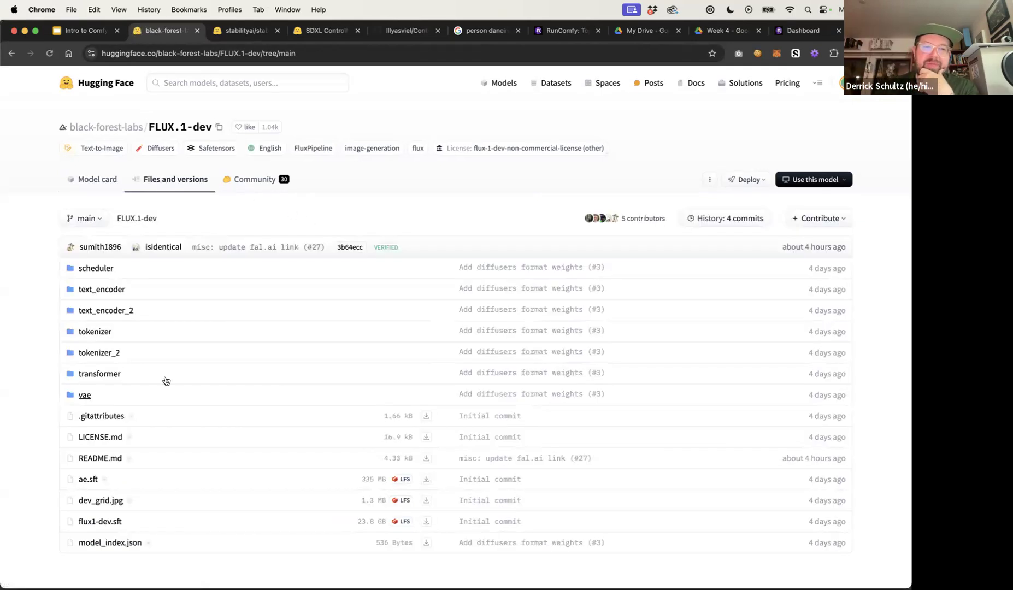
{"action": "scroll", "coordinate": [166, 380], "scroll_direction": "down", "scroll_amount": 1}
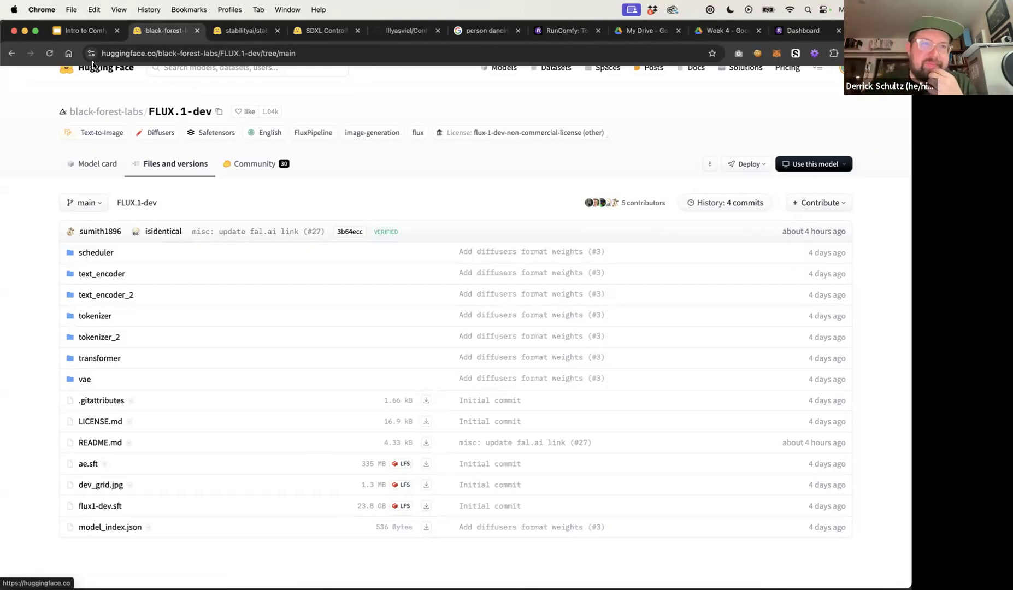
{"action": "left_click", "coordinate": [84, 33]}
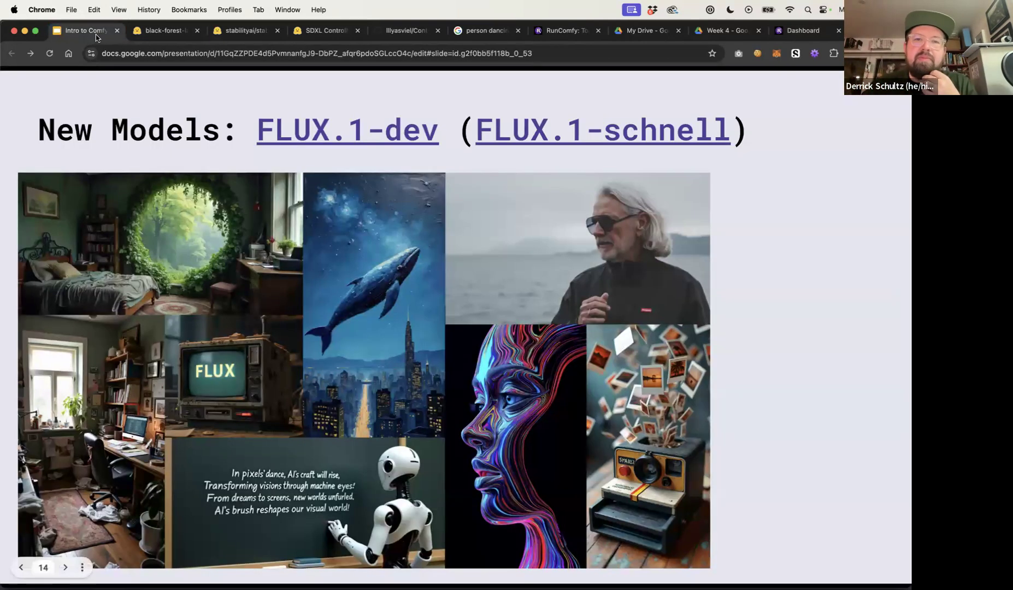
{"action": "left_click", "coordinate": [632, 134]}
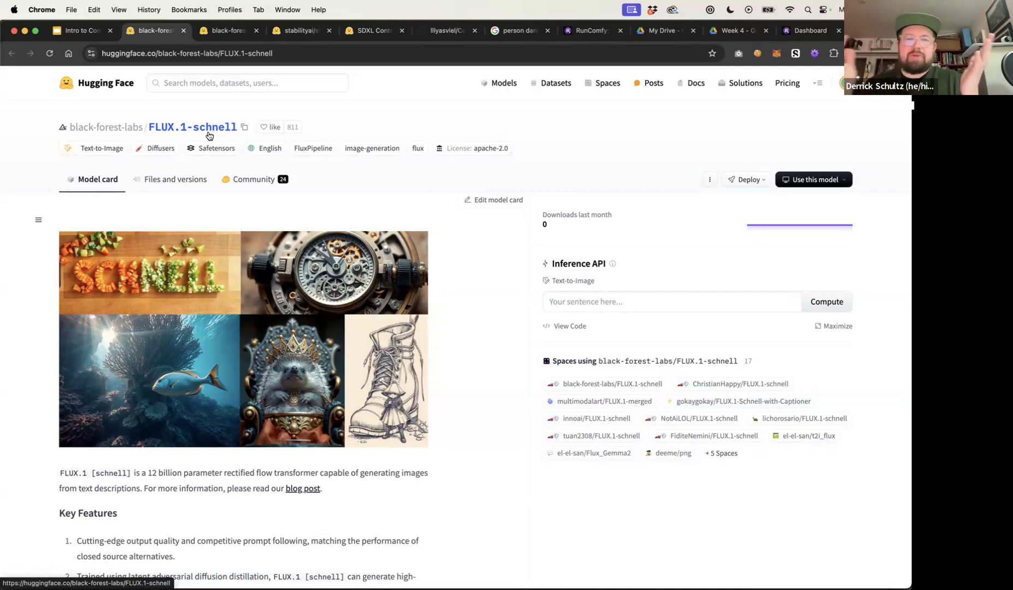
{"action": "left_click", "coordinate": [159, 177]}
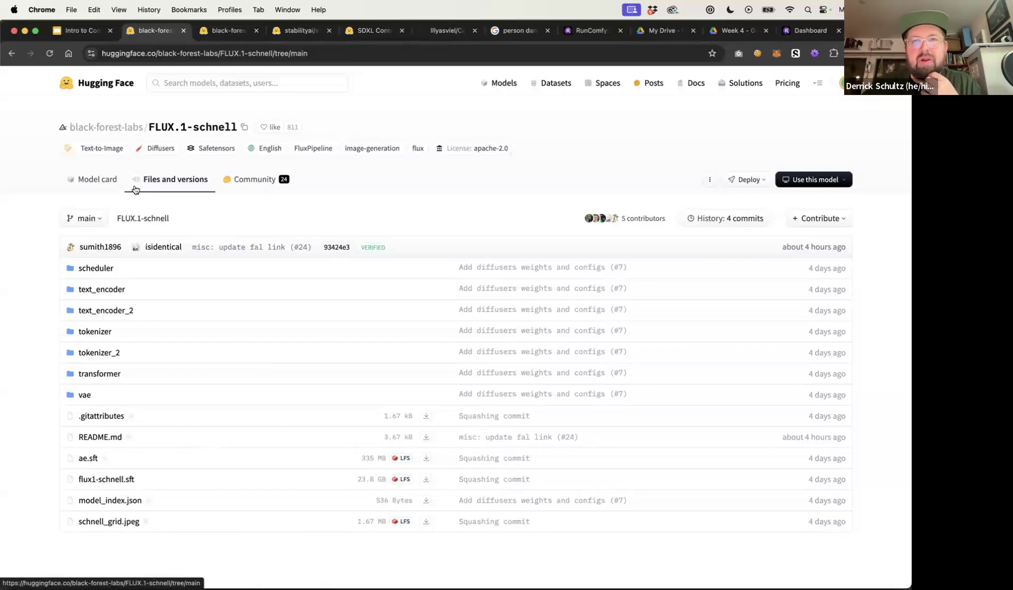
{"action": "left_click", "coordinate": [80, 34]}
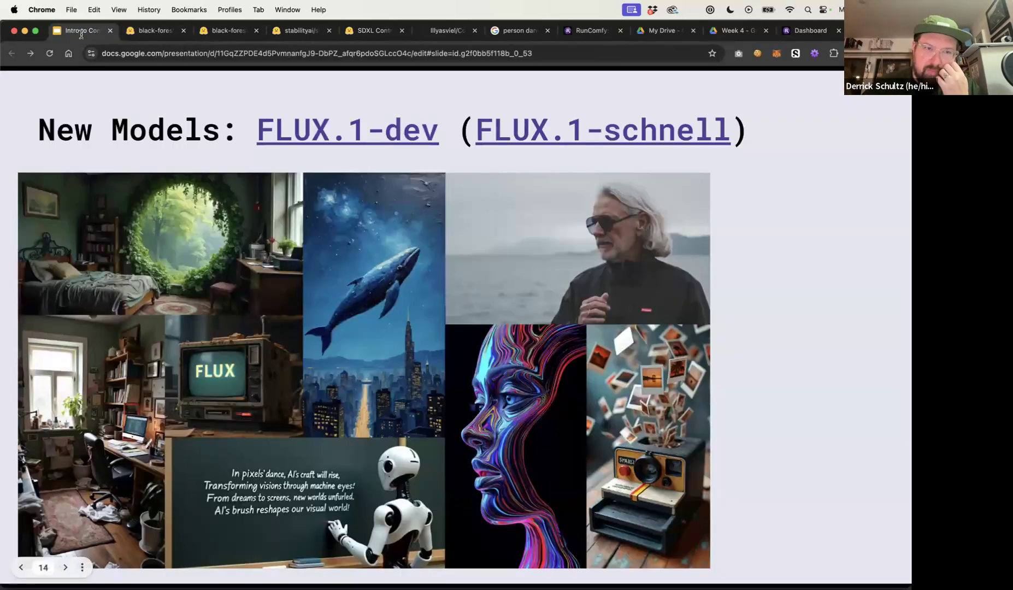
Stop the running RunComfy machine and acknowledge its termination
{"action": "left_click", "coordinate": [575, 29]}
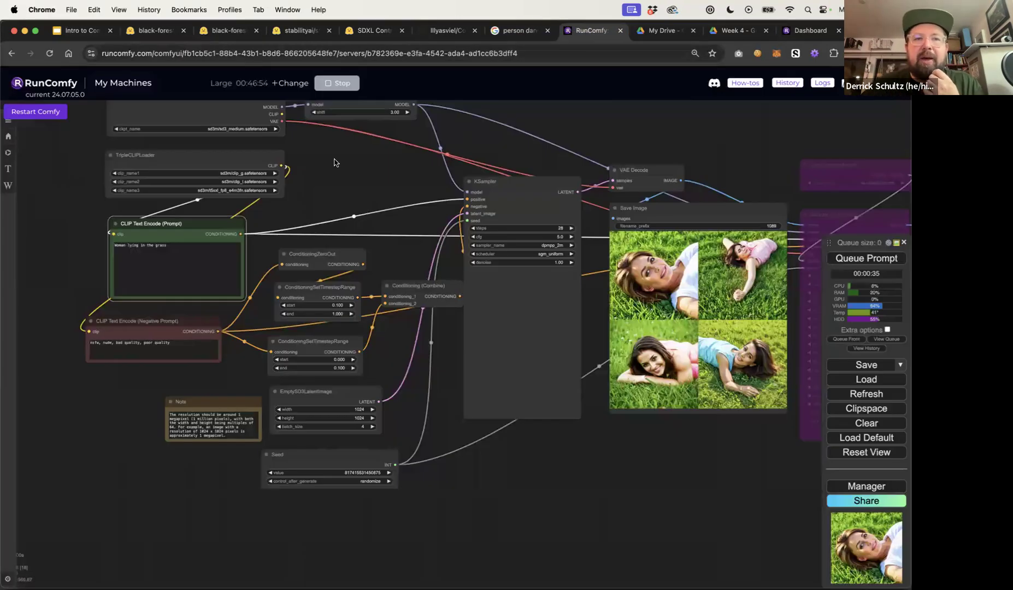
{"action": "left_click", "coordinate": [338, 83]}
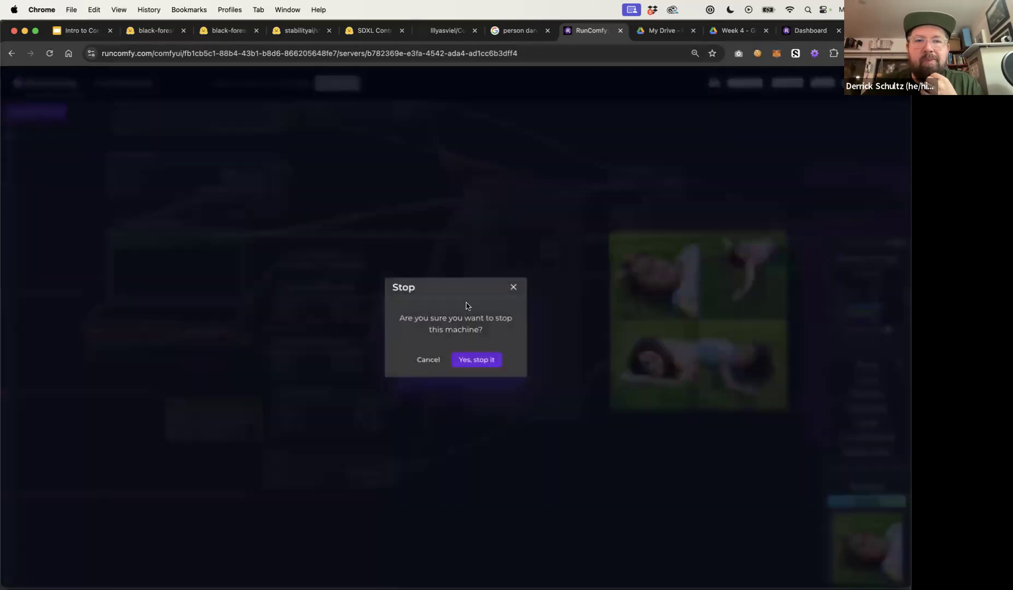
{"action": "left_click", "coordinate": [476, 359]}
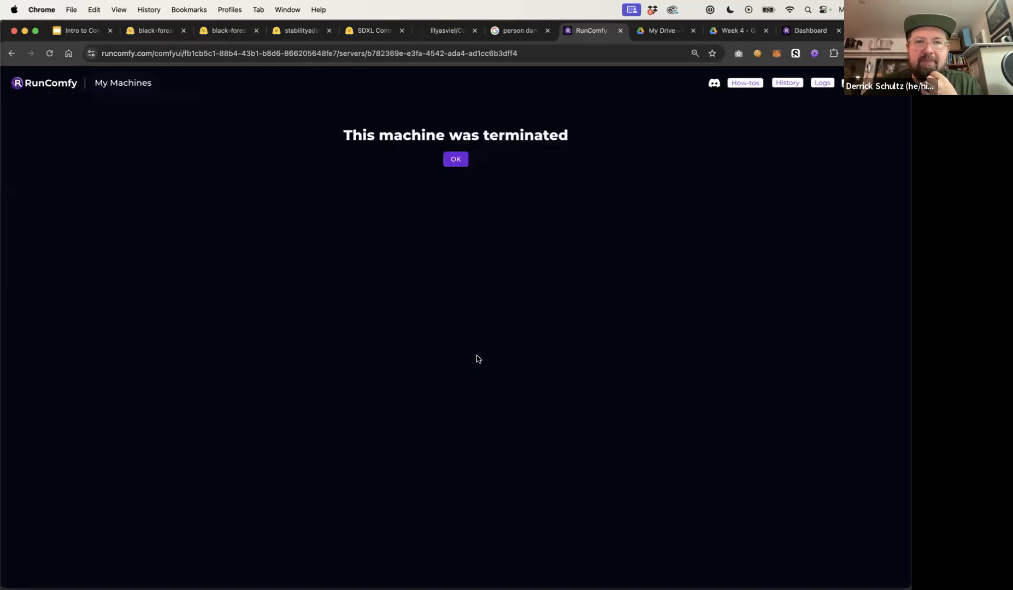
{"action": "left_click", "coordinate": [451, 160]}
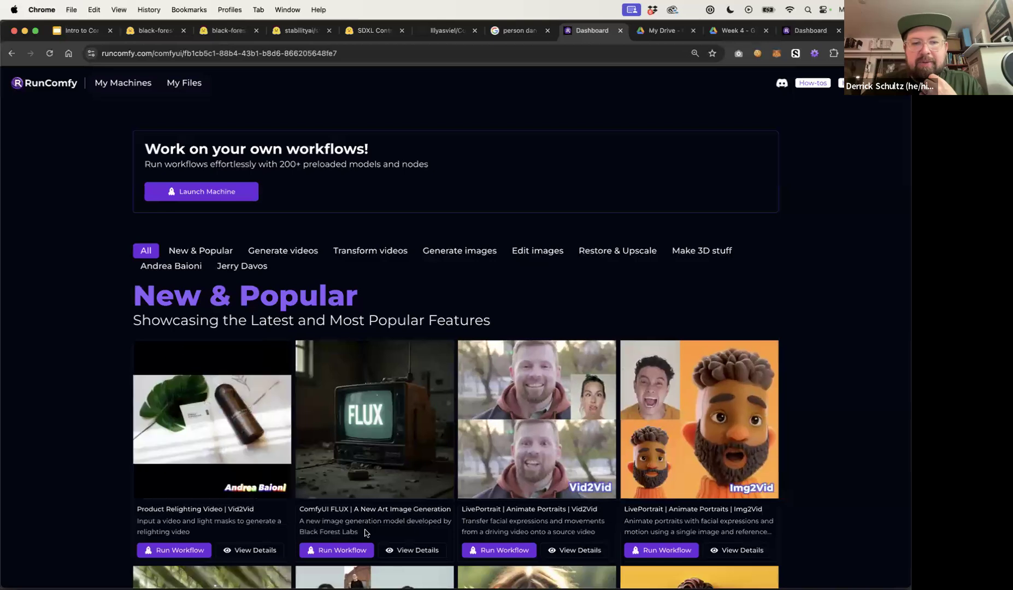
{"action": "left_click", "coordinate": [338, 551]}
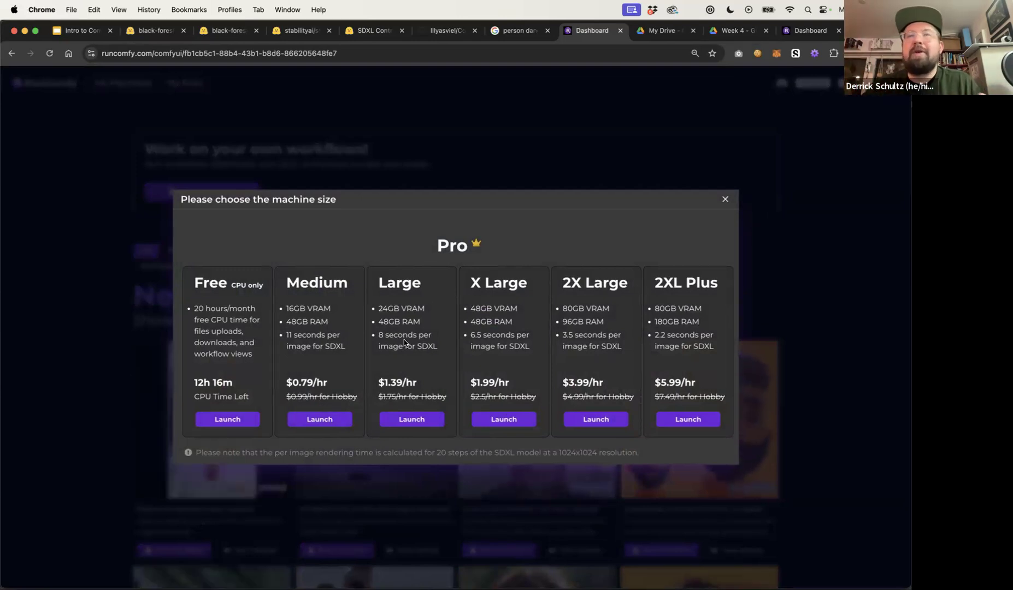
{"action": "triple_click", "coordinate": [288, 310]}
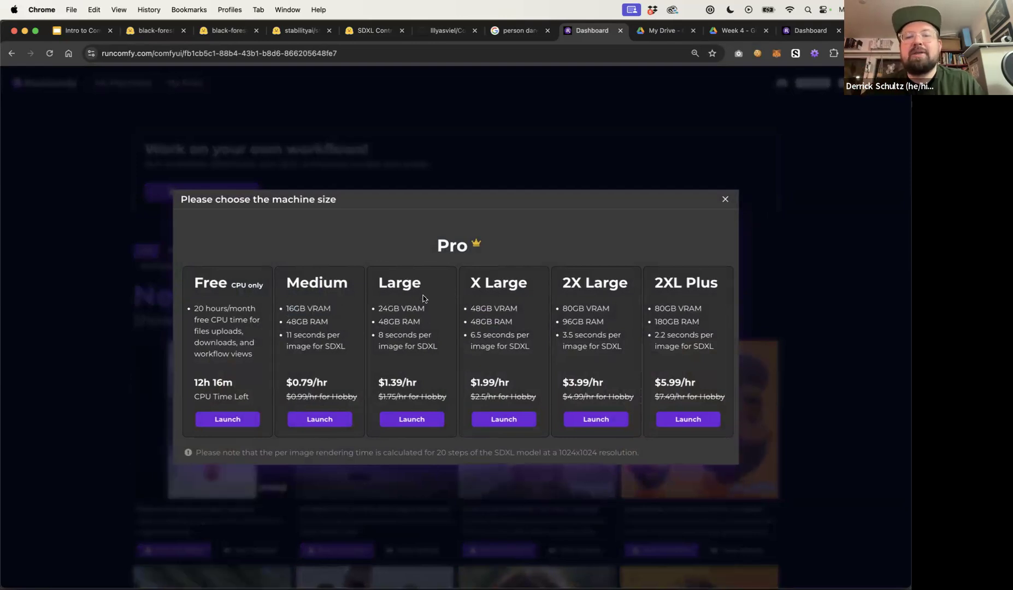
{"action": "left_click_drag", "start_coordinate": [424, 289], "coordinate": [402, 289]}
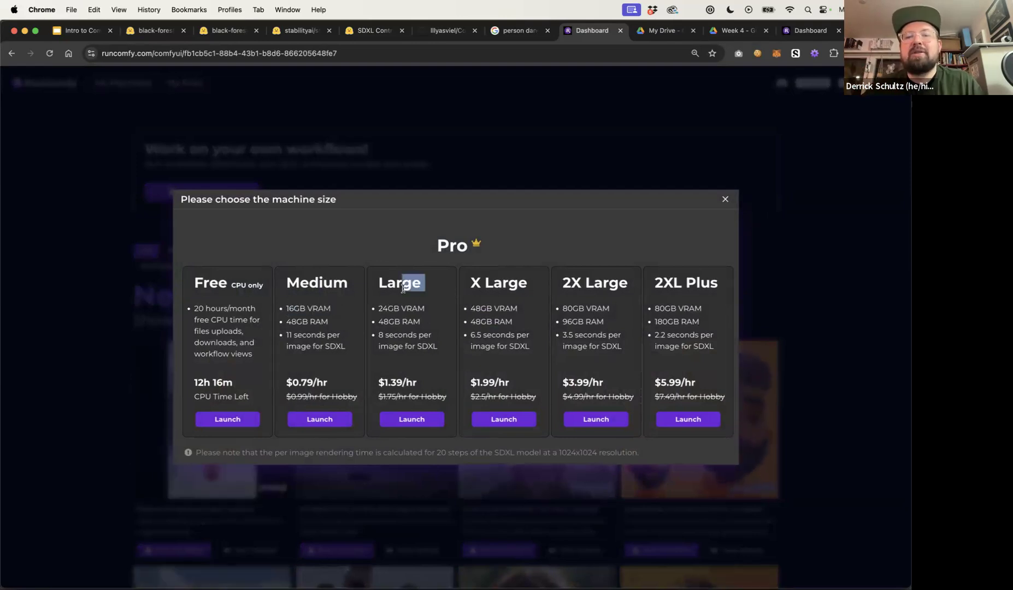
{"action": "left_click", "coordinate": [430, 284]}
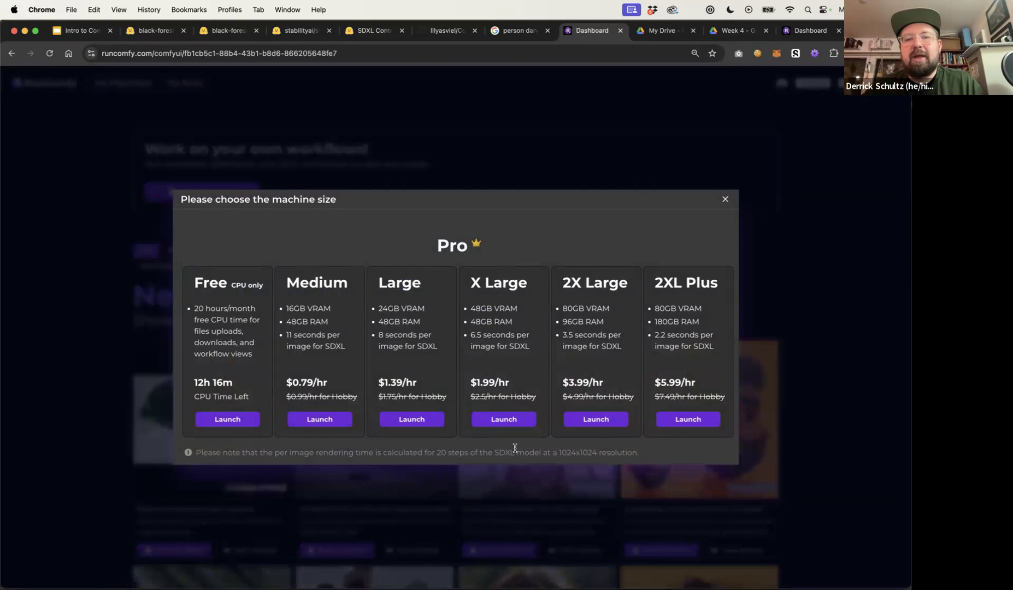
{"action": "left_click", "coordinate": [503, 419]}
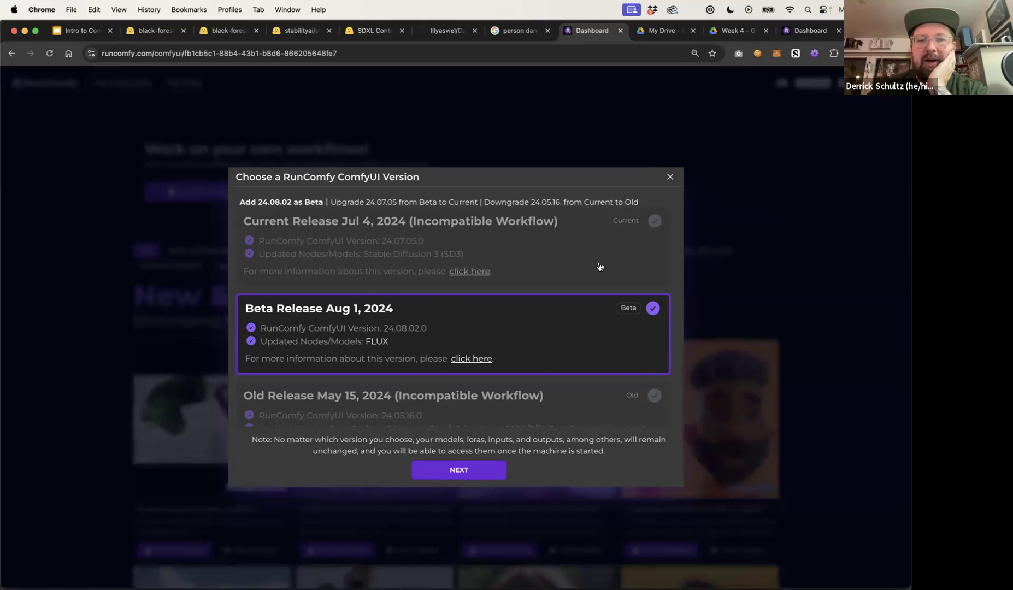
{"action": "left_click", "coordinate": [670, 177]}
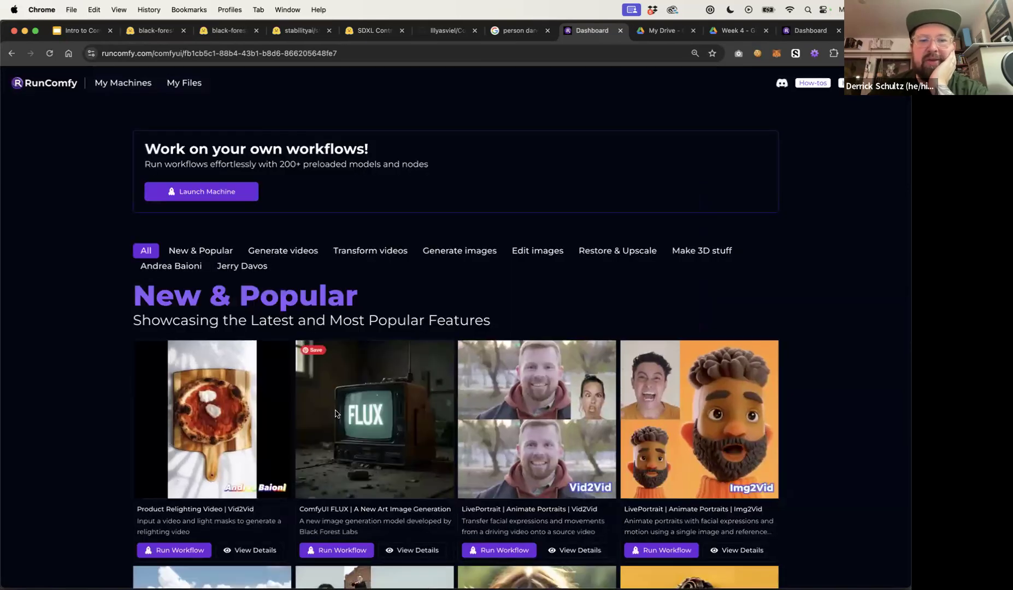
Launch a new X Large machine using the Beta Release Aug 1, 2024 ComfyUI version
{"action": "left_click", "coordinate": [215, 192]}
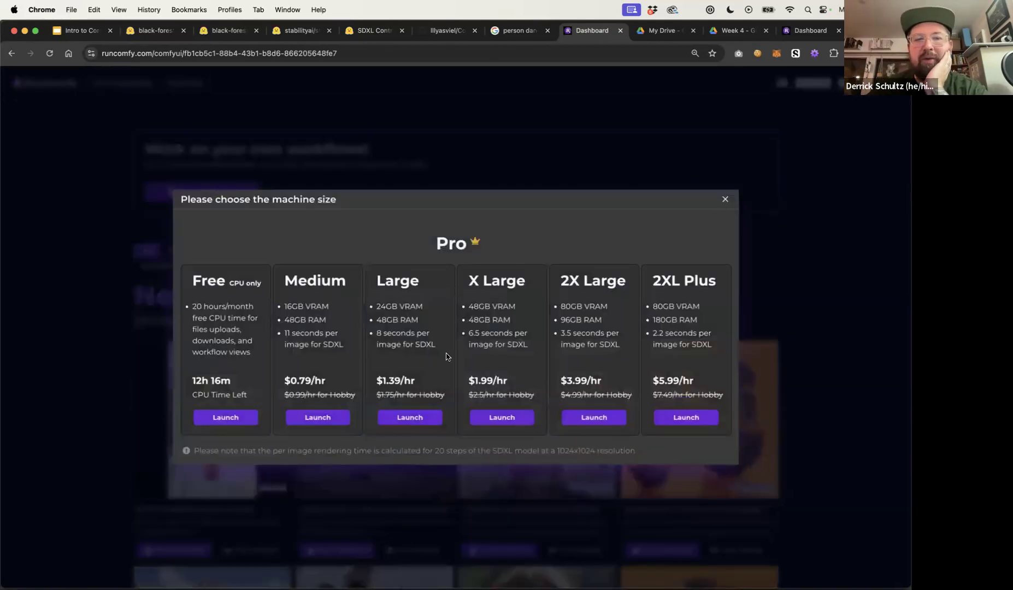
{"action": "left_click", "coordinate": [500, 415]}
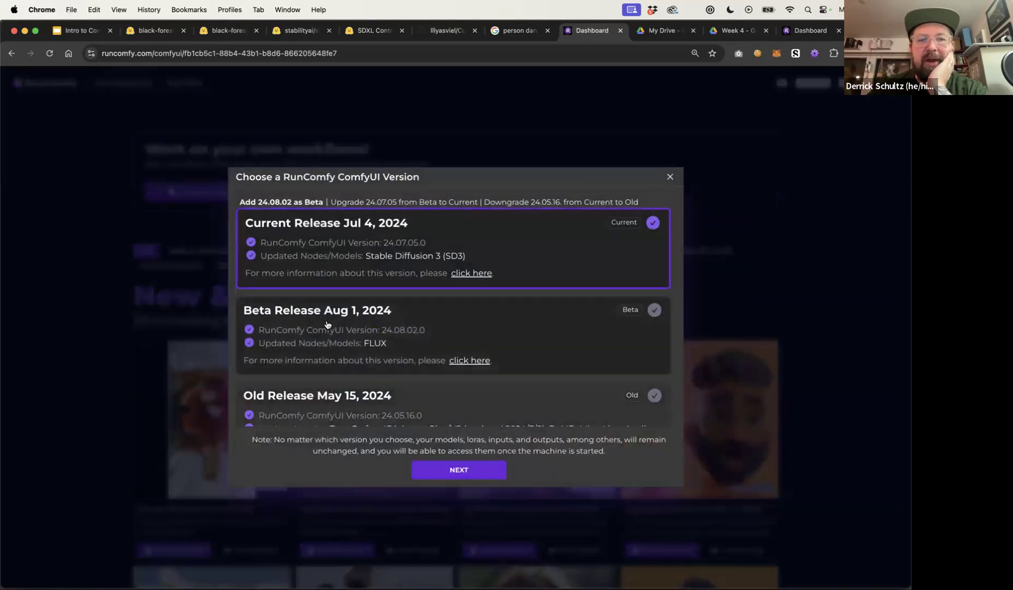
{"action": "left_click", "coordinate": [421, 329]}
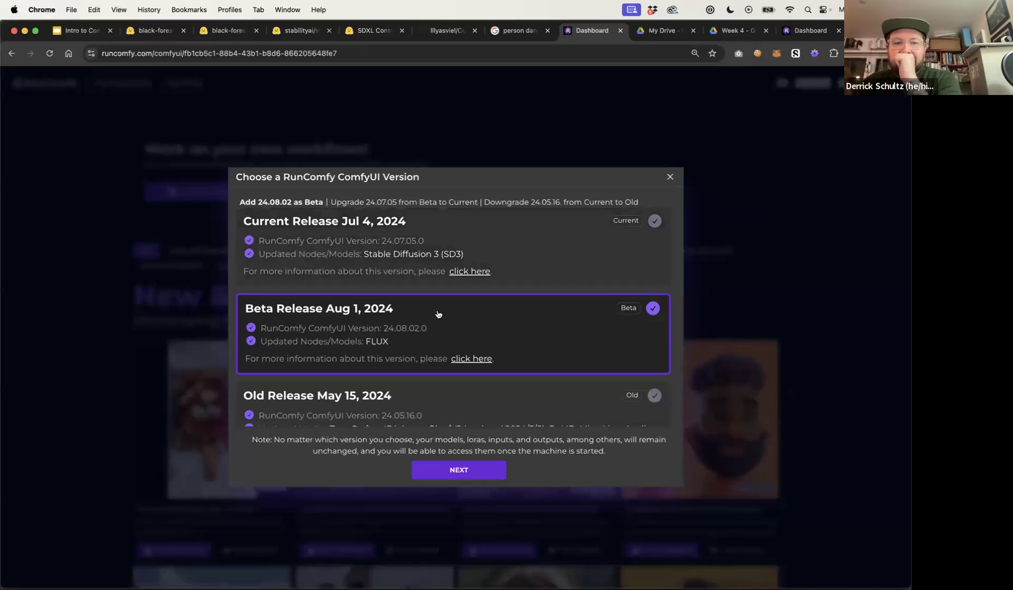
{"action": "left_click", "coordinate": [470, 470]}
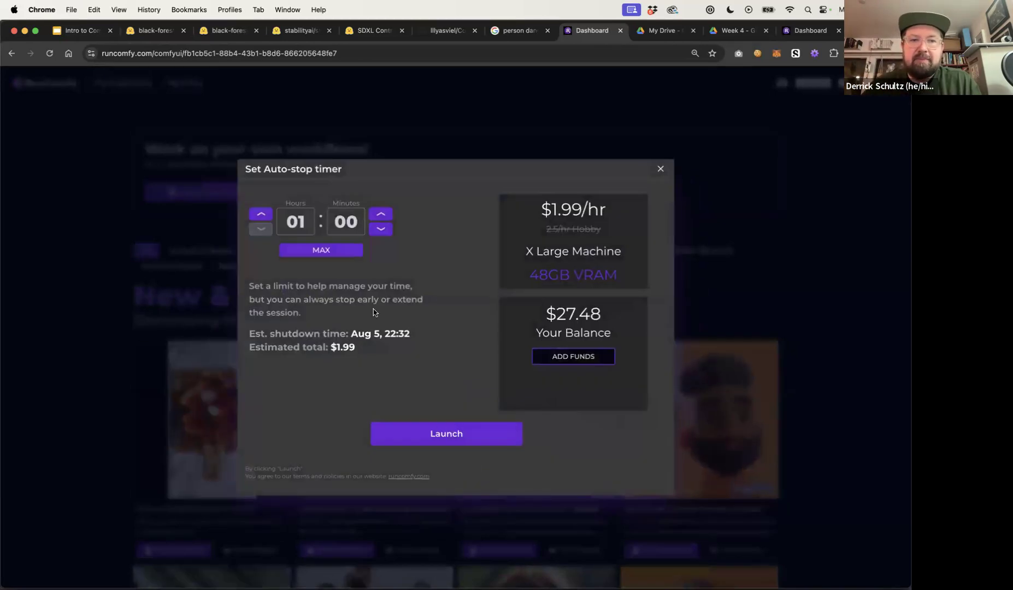
Set the auto-stop timer to 00 hours 35 minutes and launch the machine
{"action": "left_click", "coordinate": [377, 229]}
{"action": "left_click", "coordinate": [377, 229]}
{"action": "left_click", "coordinate": [376, 230]}
{"action": "left_click", "coordinate": [376, 231]}
{"action": "left_click", "coordinate": [374, 231]}
{"action": "left_click", "coordinate": [375, 231]}
{"action": "left_click", "coordinate": [380, 214]}
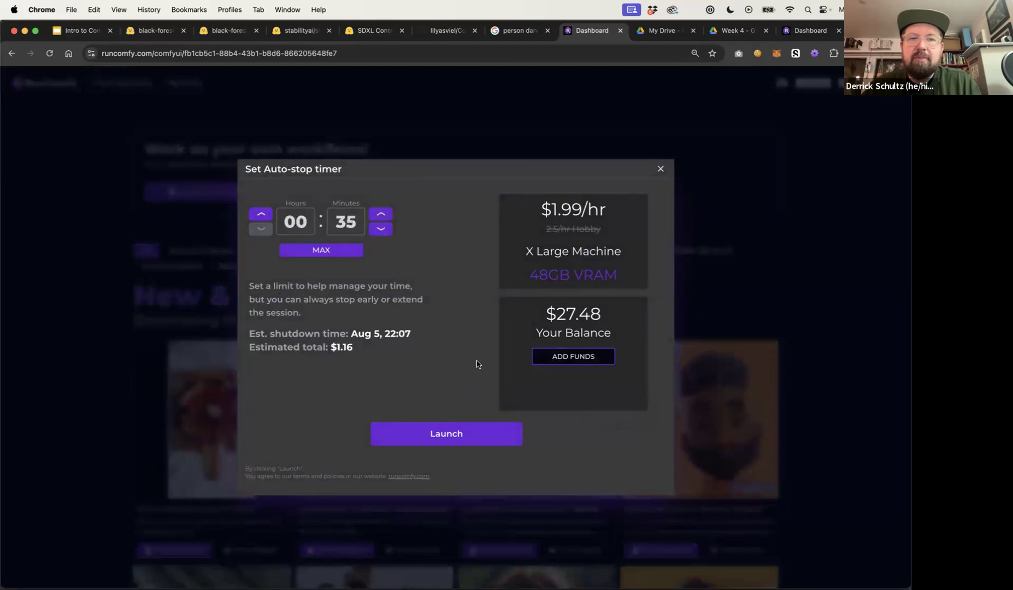
{"action": "left_click", "coordinate": [453, 436]}
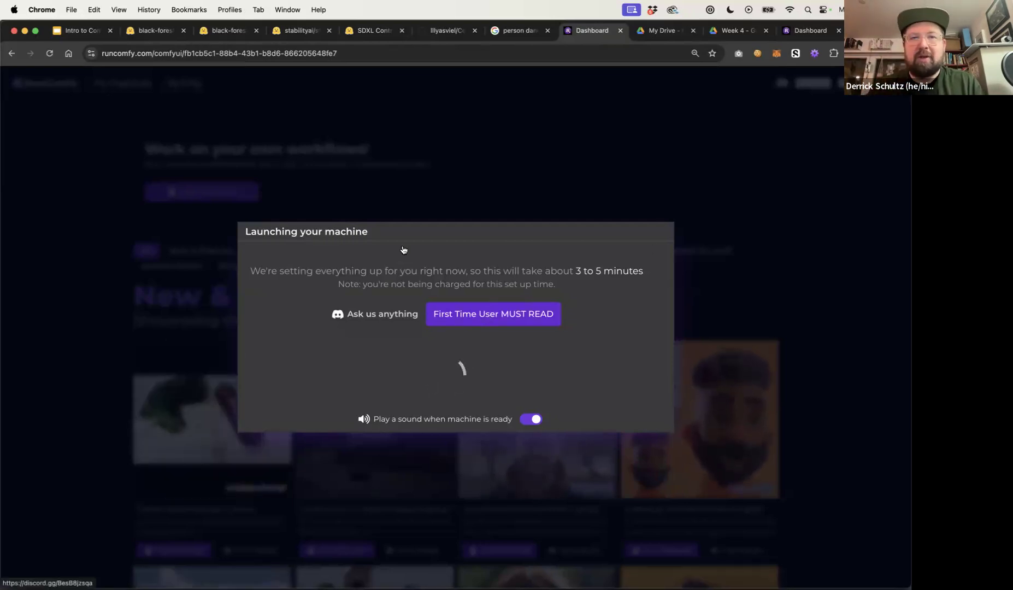
In a new tab, search the web for auraflow comfyui
{"action": "key", "text": "ctrl+t"}
{"action": "type", "text": "auraflow"}
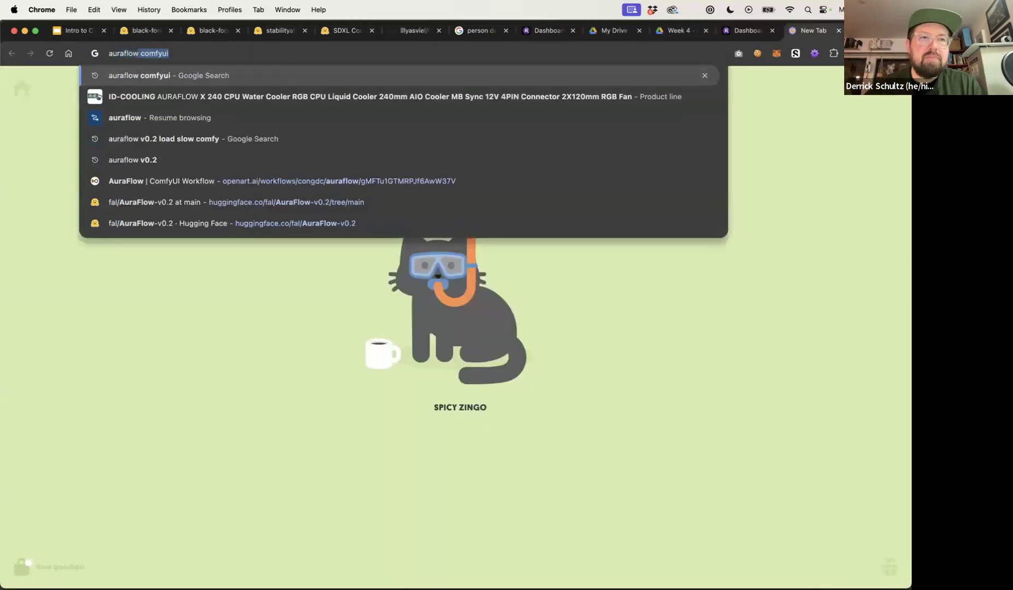
{"action": "key", "text": "Return"}
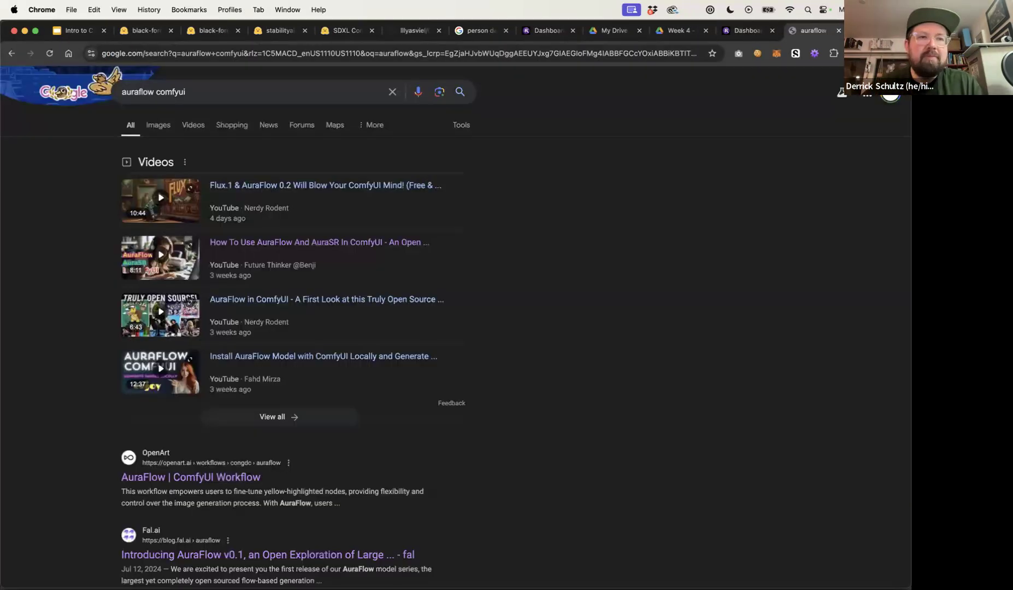
Open the fal.ai article introducing AuraFlow v0.1 from the search results
{"action": "scroll", "coordinate": [220, 463], "scroll_direction": "down", "scroll_amount": 4}
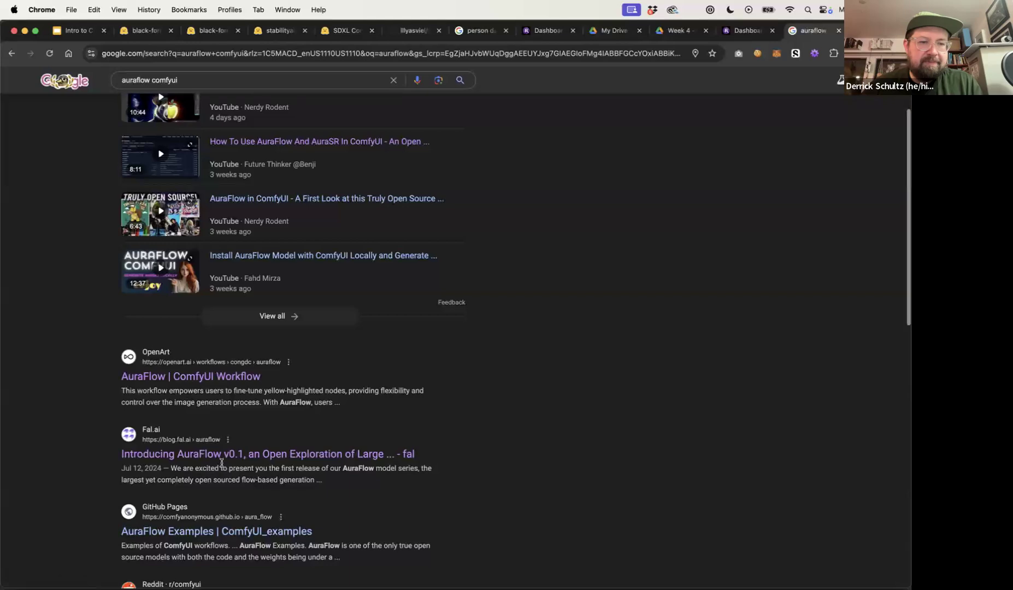
{"action": "scroll", "coordinate": [220, 463], "scroll_direction": "down", "scroll_amount": 2}
{"action": "left_click", "coordinate": [219, 385]}
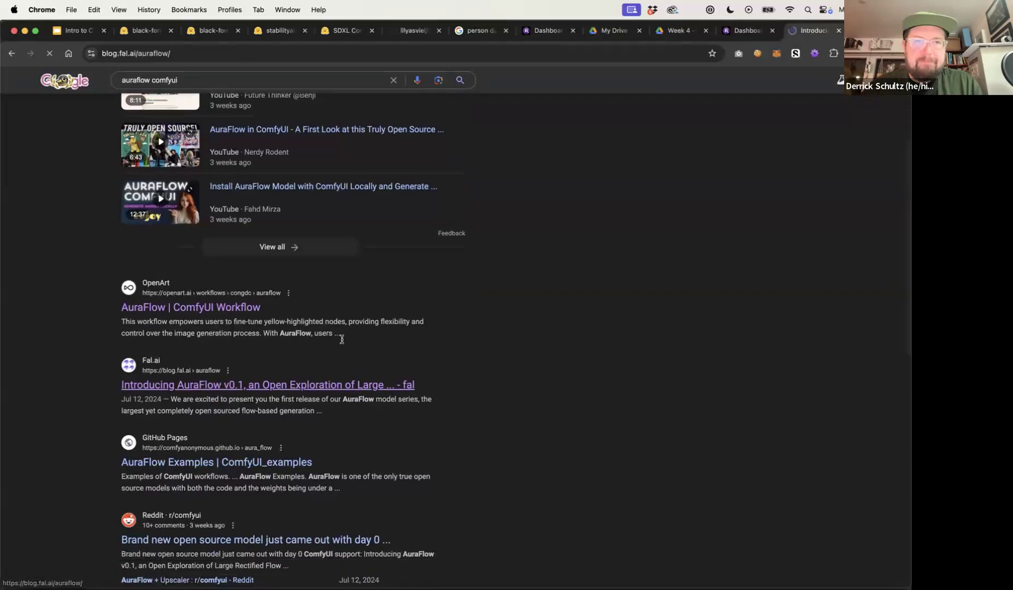
{"action": "scroll", "coordinate": [364, 317], "scroll_direction": "down", "scroll_amount": 5}
{"action": "scroll", "coordinate": [363, 318], "scroll_direction": "up", "scroll_amount": 2}
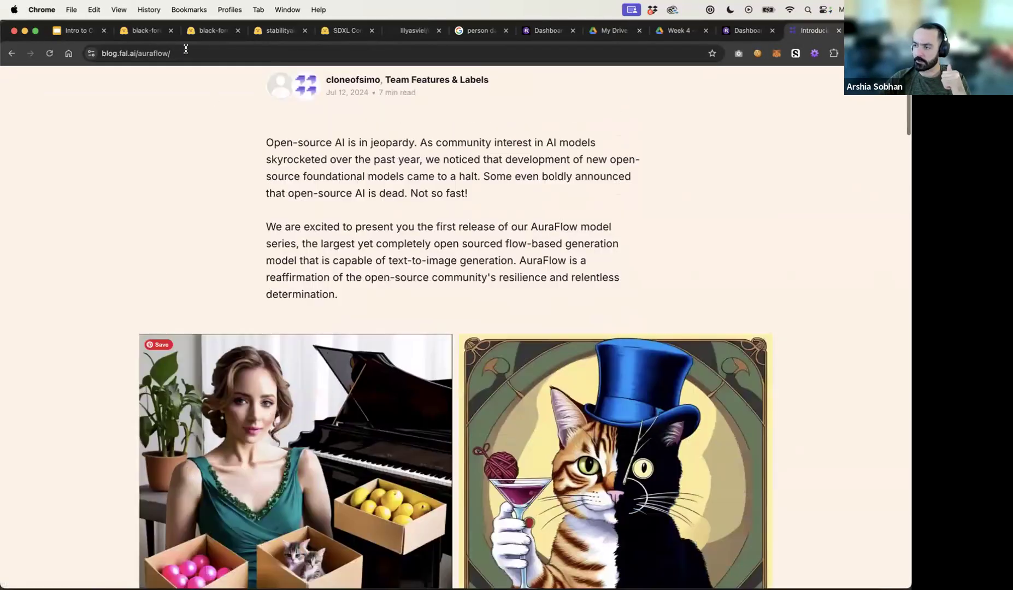
Switch to Slack and open the comfyui channel
{"action": "left_click", "coordinate": [177, 53]}
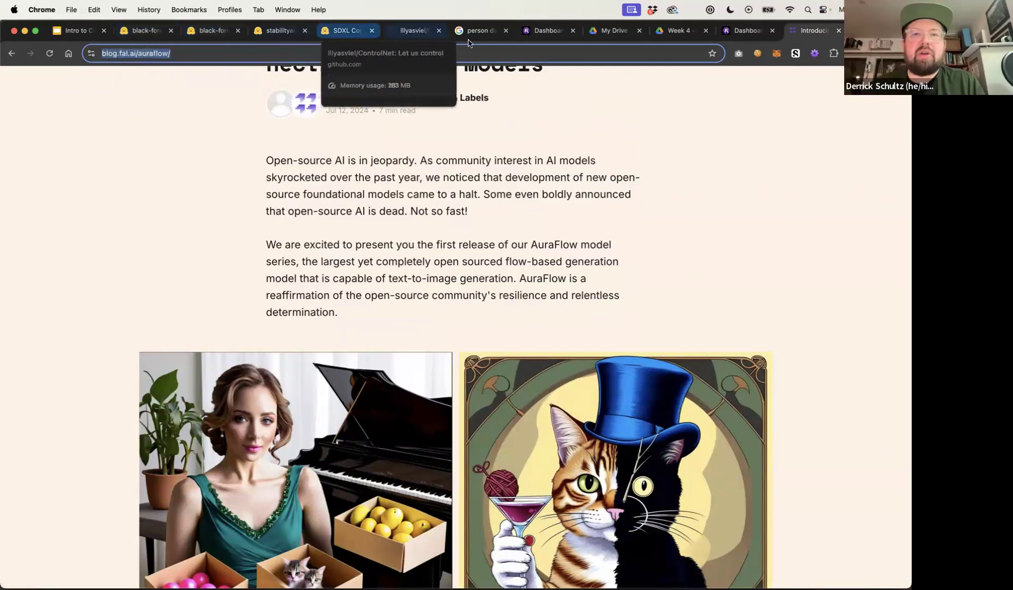
{"action": "key", "text": "super+Tab"}
{"action": "key", "text": "super+Tab"}
{"action": "key", "text": "super+Tab"}
{"action": "key", "text": "super+Tab"}
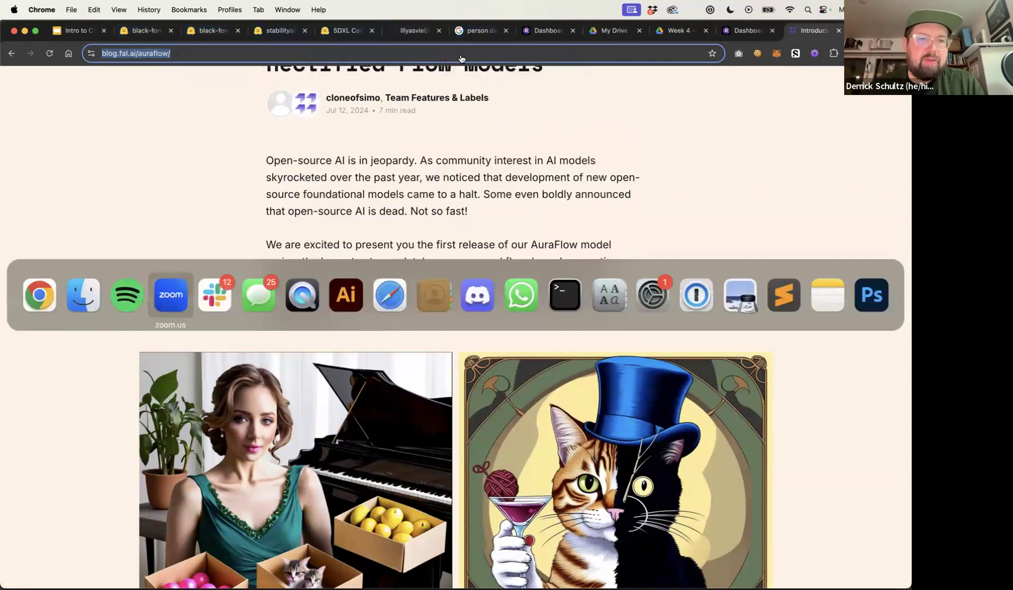
{"action": "scroll", "coordinate": [149, 366], "scroll_direction": "down", "scroll_amount": 1}
{"action": "scroll", "coordinate": [149, 366], "scroll_direction": "up", "scroll_amount": 1}
{"action": "left_click", "coordinate": [108, 181]}
{"action": "left_click", "coordinate": [108, 181]}
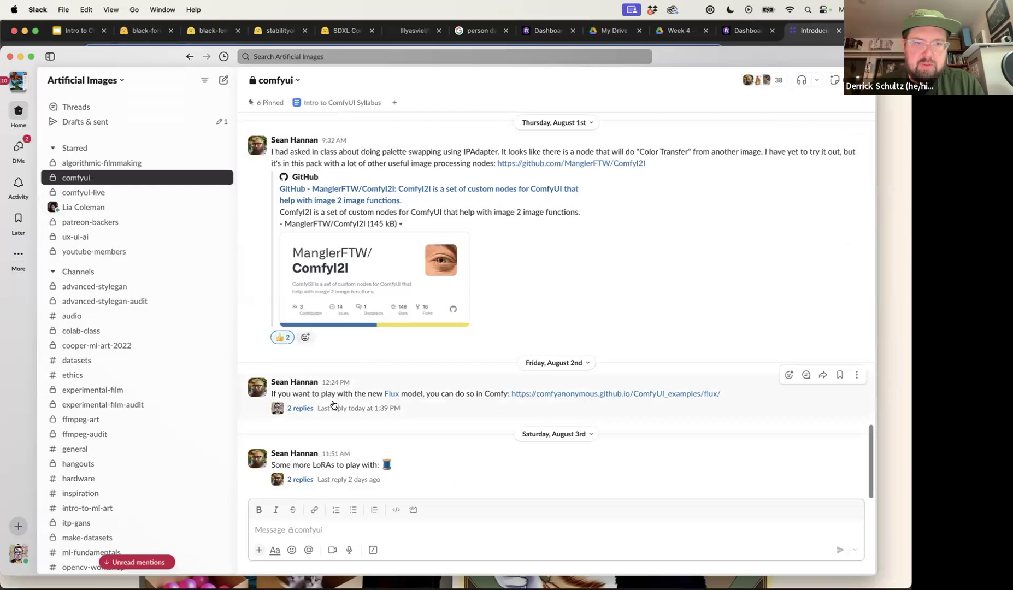
Open the shared ComfyUI Flux examples link and copy the page URL
{"action": "left_click", "coordinate": [562, 395]}
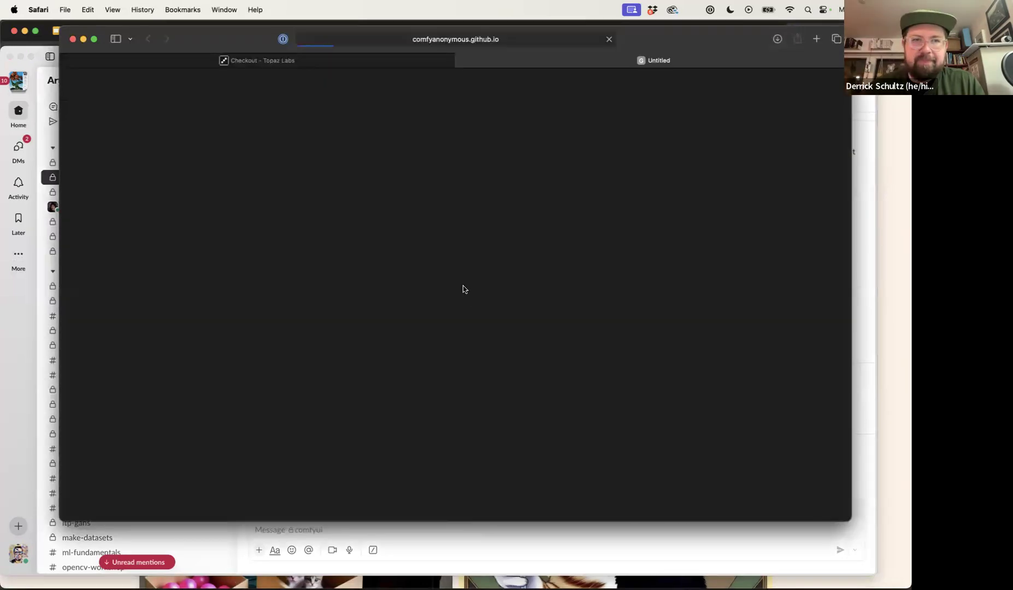
{"action": "left_click", "coordinate": [436, 38]}
{"action": "key", "text": "super+c"}
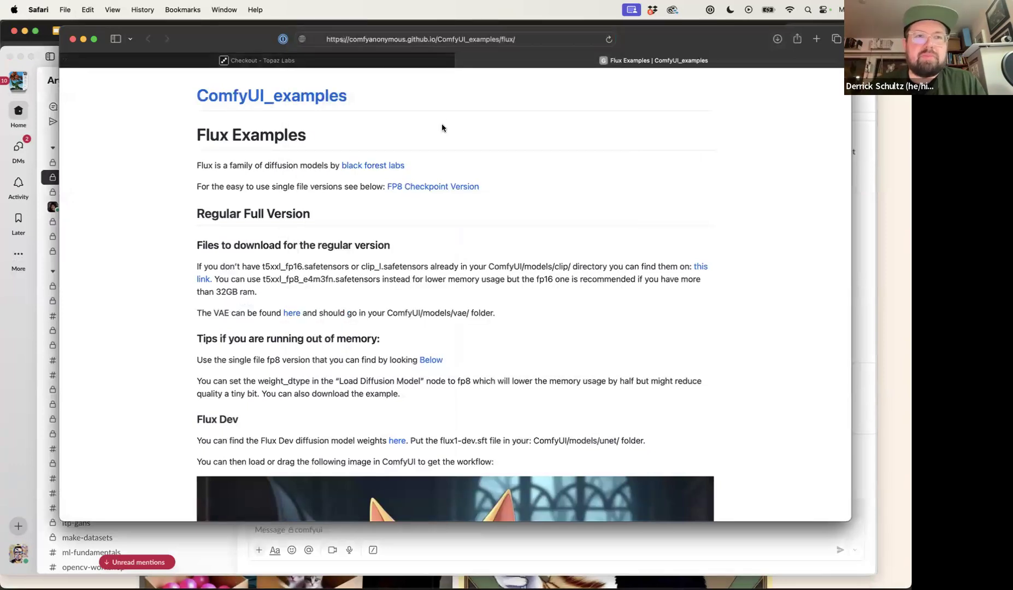
Read the Flux Dev instructions and select the ComfyUI/models/unet/ folder path
{"action": "left_click", "coordinate": [500, 234]}
{"action": "scroll", "coordinate": [500, 238], "scroll_direction": "down", "scroll_amount": 3}
{"action": "scroll", "coordinate": [502, 248], "scroll_direction": "down", "scroll_amount": 5}
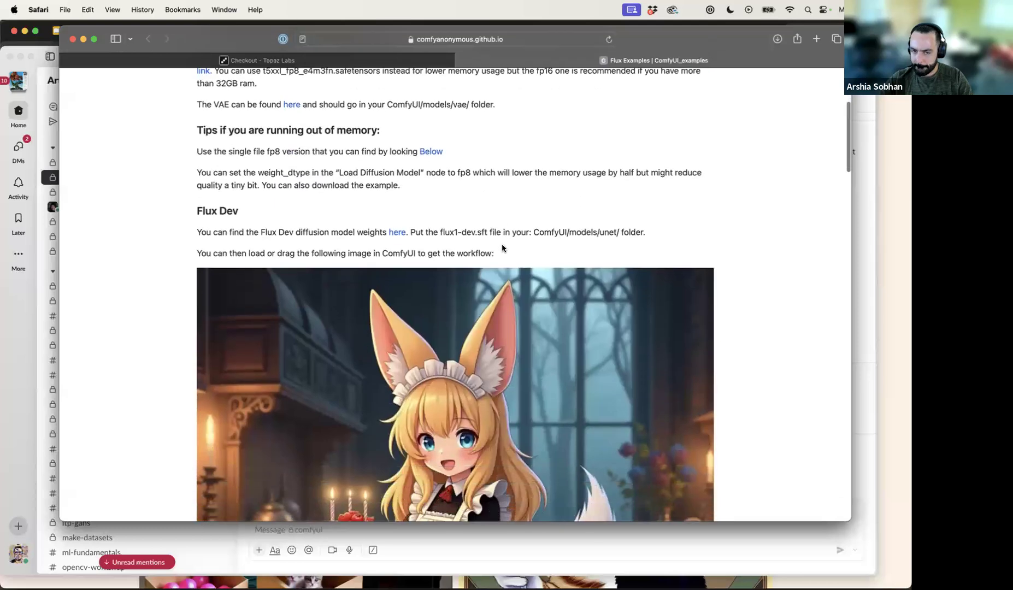
{"action": "scroll", "coordinate": [502, 244], "scroll_direction": "up", "scroll_amount": 1}
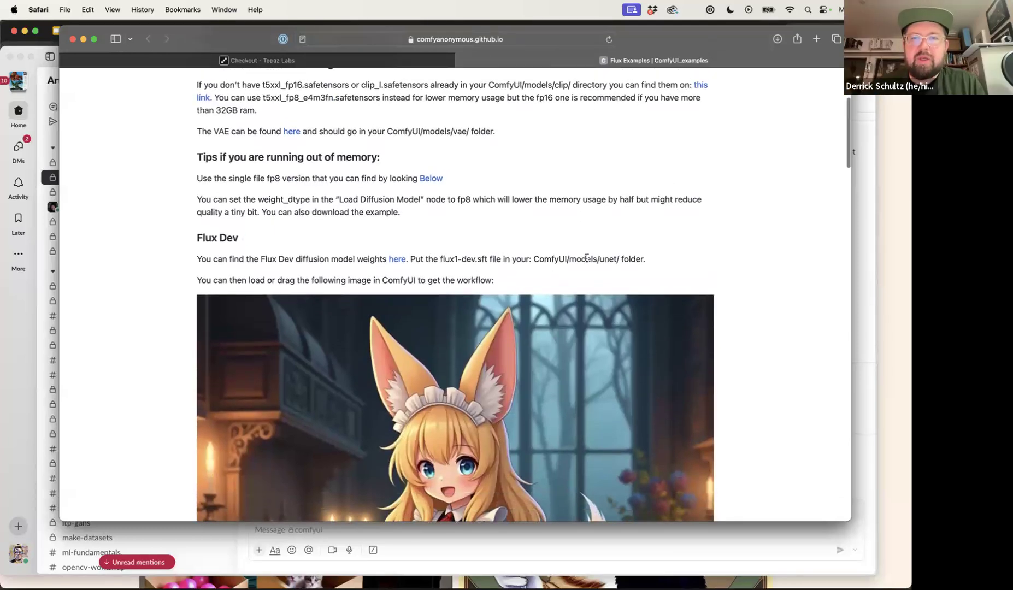
{"action": "left_click_drag", "start_coordinate": [571, 260], "coordinate": [542, 262]}
{"action": "left_click", "coordinate": [626, 264]}
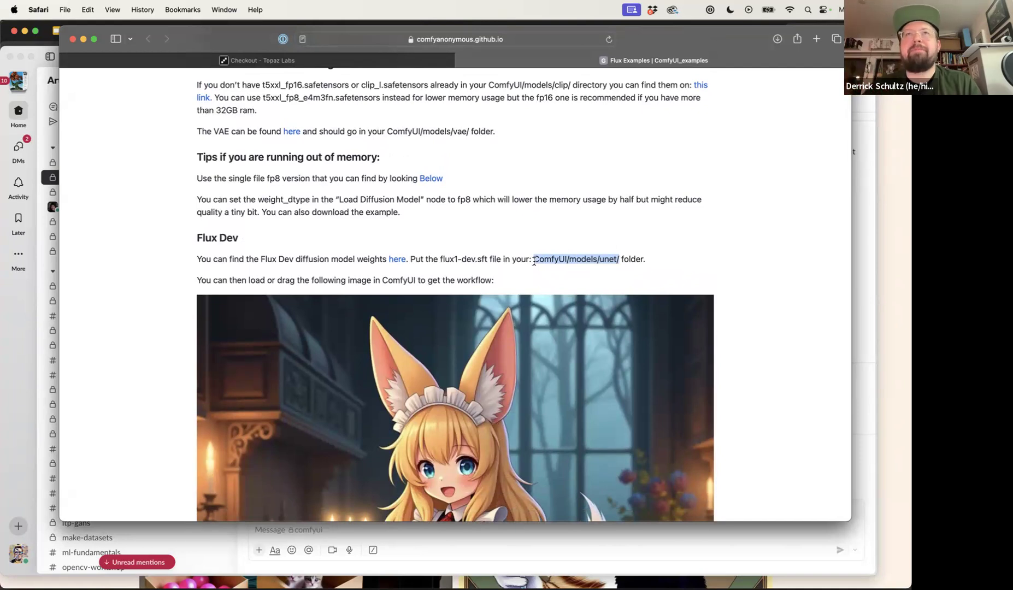
Close the Safari window and switch back to Chrome with the AuraFlow announcement article
{"action": "left_click", "coordinate": [73, 40]}
{"action": "key", "text": "super+Tab"}
{"action": "key", "text": "super+Tab"}
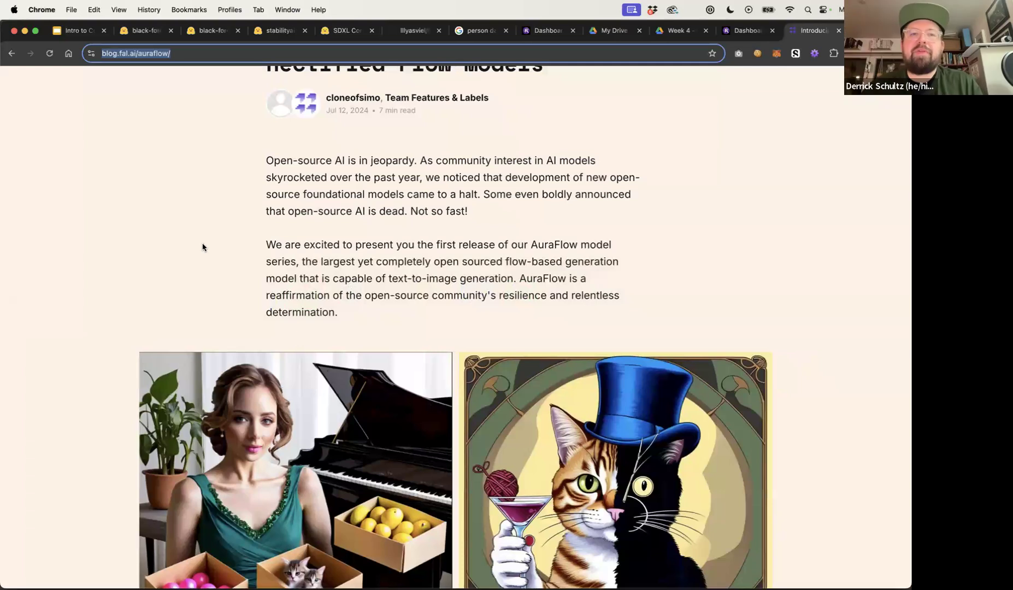
Read the AuraFlow article and open its linked HuggingFace page for the model weights
{"action": "scroll", "coordinate": [202, 246], "scroll_direction": "up", "scroll_amount": 5}
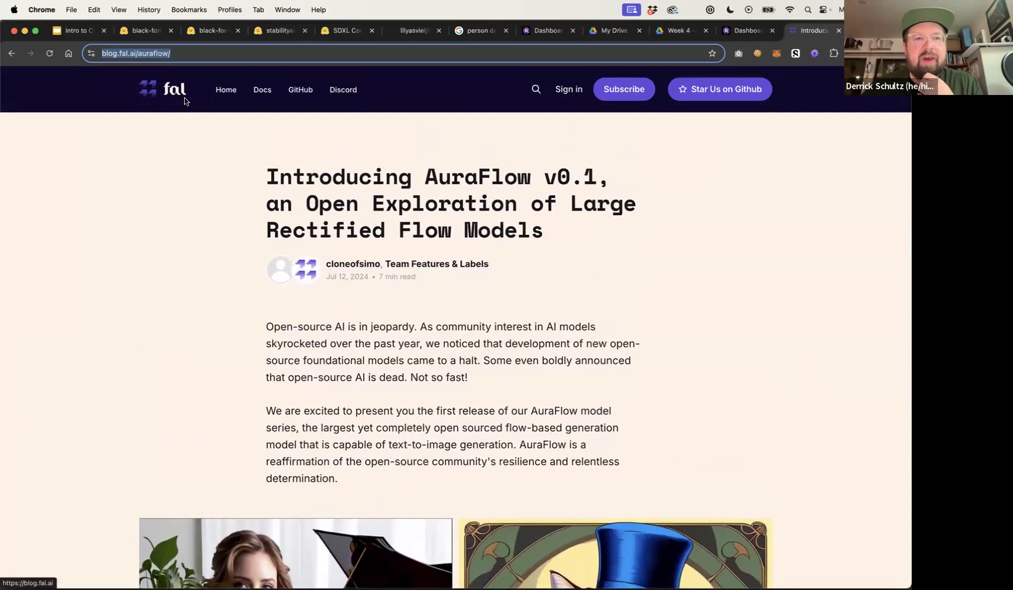
{"action": "scroll", "coordinate": [233, 275], "scroll_direction": "down", "scroll_amount": 3}
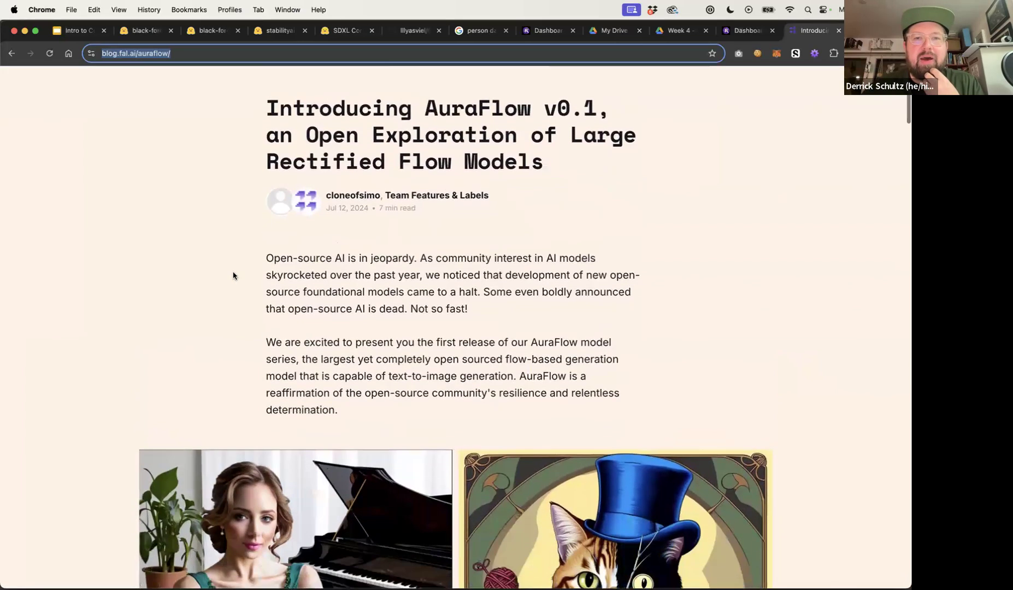
{"action": "double_click", "coordinate": [343, 208]}
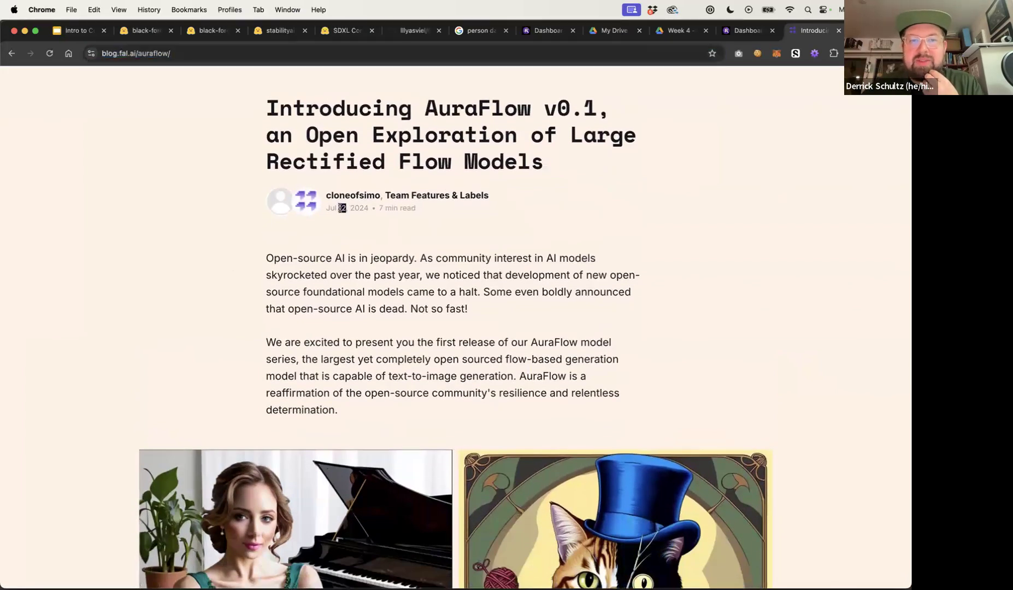
{"action": "scroll", "coordinate": [434, 264], "scroll_direction": "down", "scroll_amount": 8}
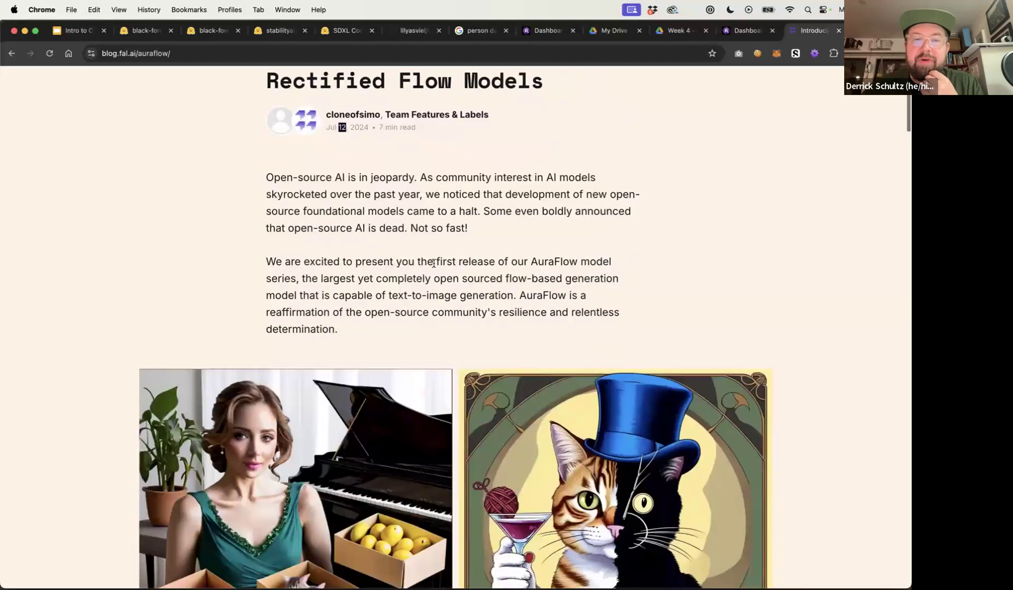
{"action": "scroll", "coordinate": [434, 264], "scroll_direction": "down", "scroll_amount": 6}
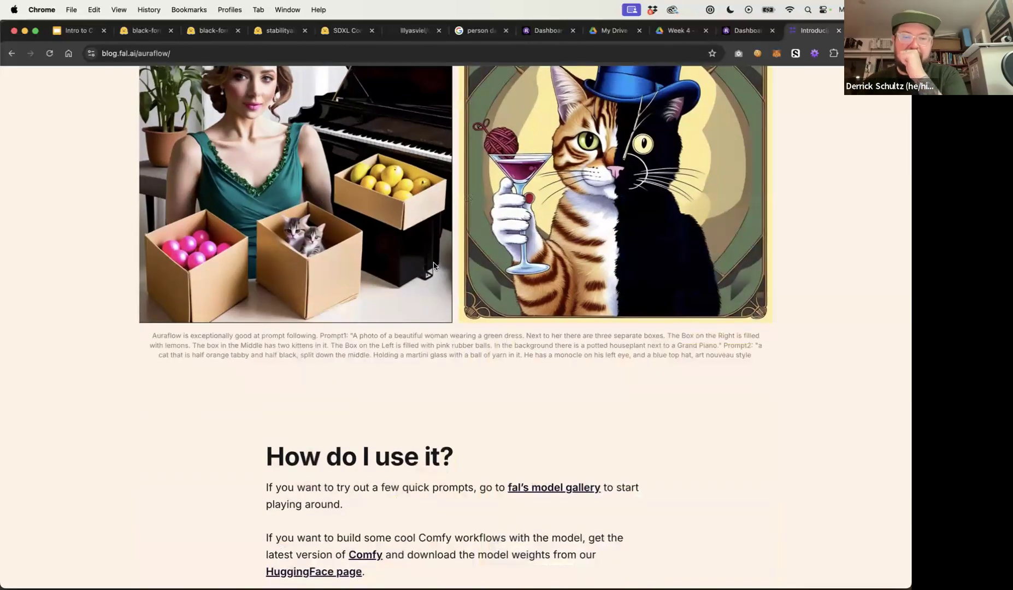
{"action": "left_click", "coordinate": [339, 245]}
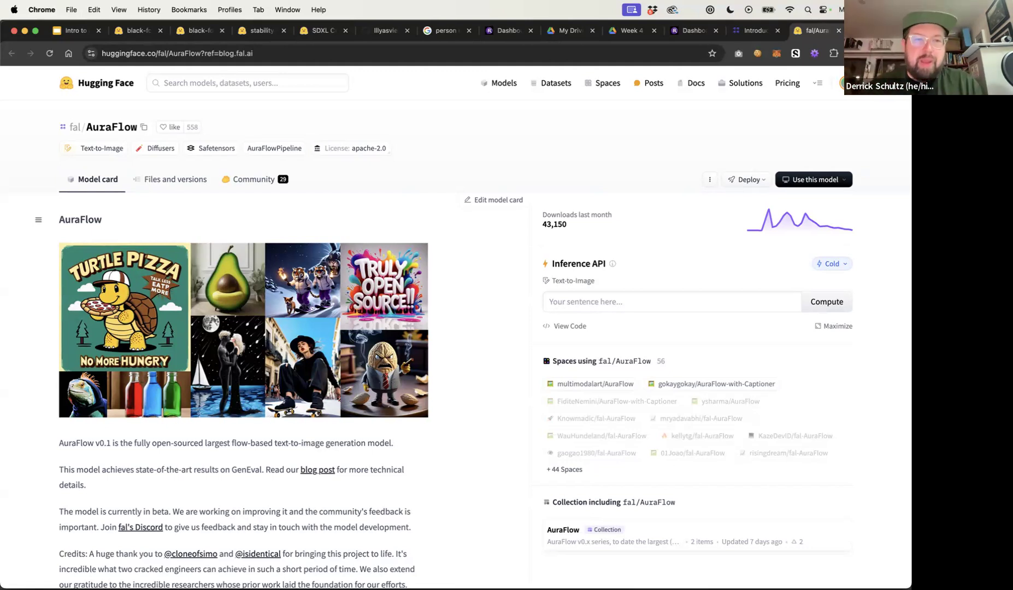
Browse the AuraFlow files, then open AuraFlow-v0.2 from the fal organization page and view its files and versions
{"action": "left_click", "coordinate": [171, 184]}
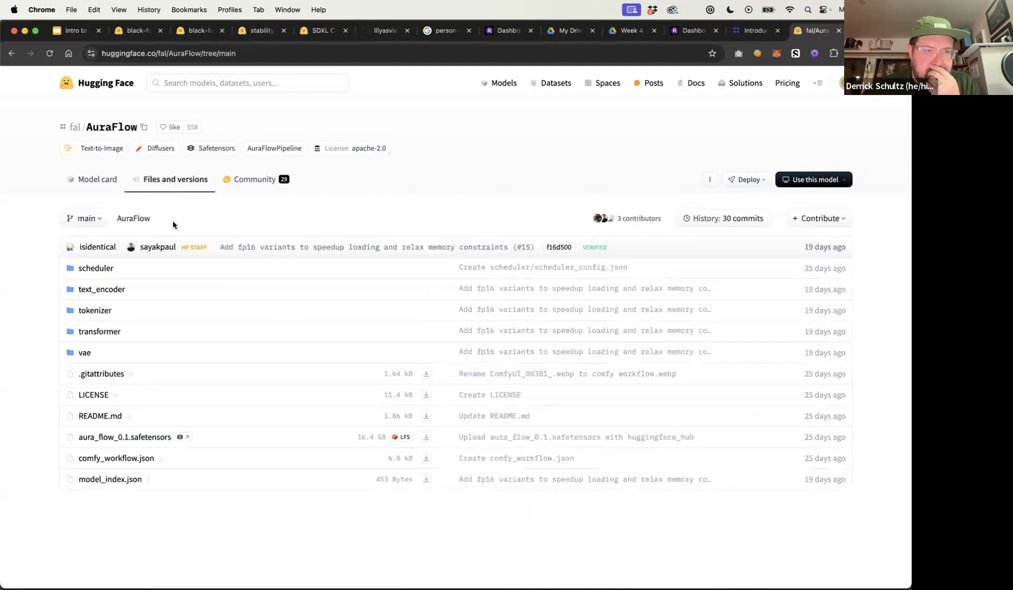
{"action": "left_click", "coordinate": [74, 128]}
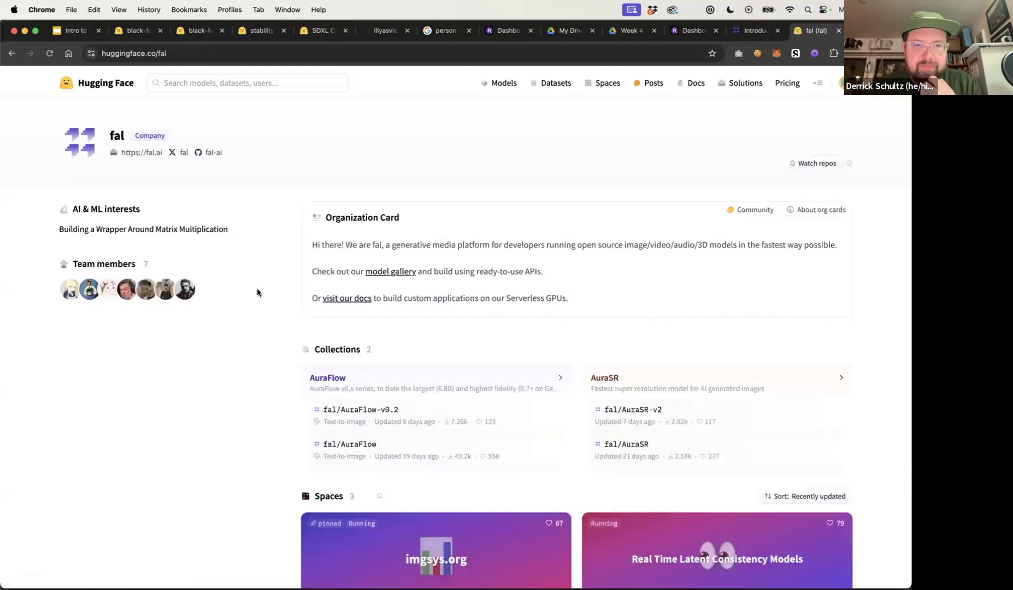
{"action": "left_click", "coordinate": [357, 414]}
{"action": "scroll", "coordinate": [185, 216], "scroll_direction": "down", "scroll_amount": 2}
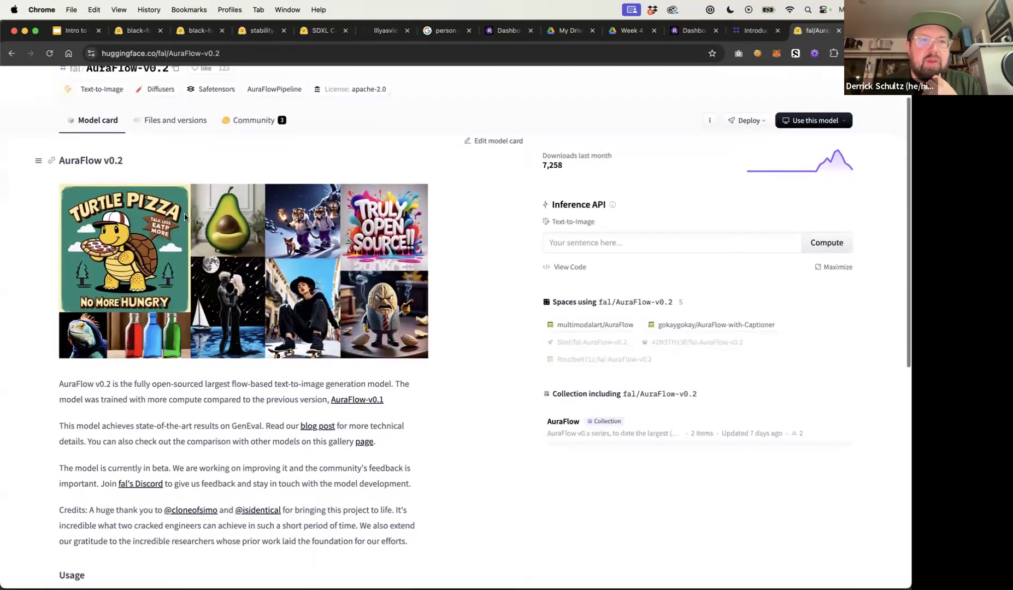
{"action": "scroll", "coordinate": [185, 217], "scroll_direction": "down", "scroll_amount": 2}
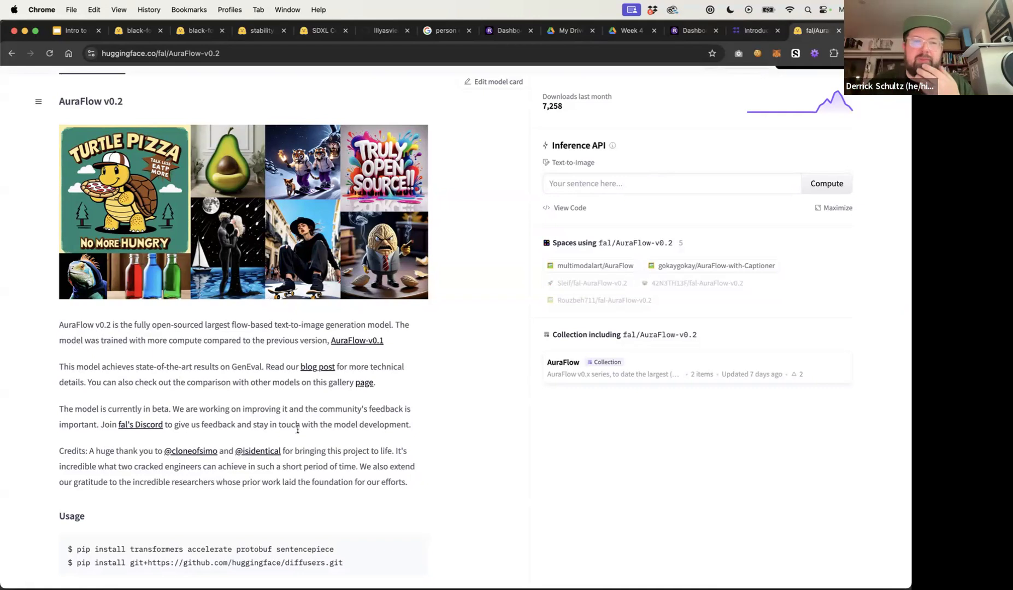
{"action": "scroll", "coordinate": [456, 451], "scroll_direction": "up", "scroll_amount": 3}
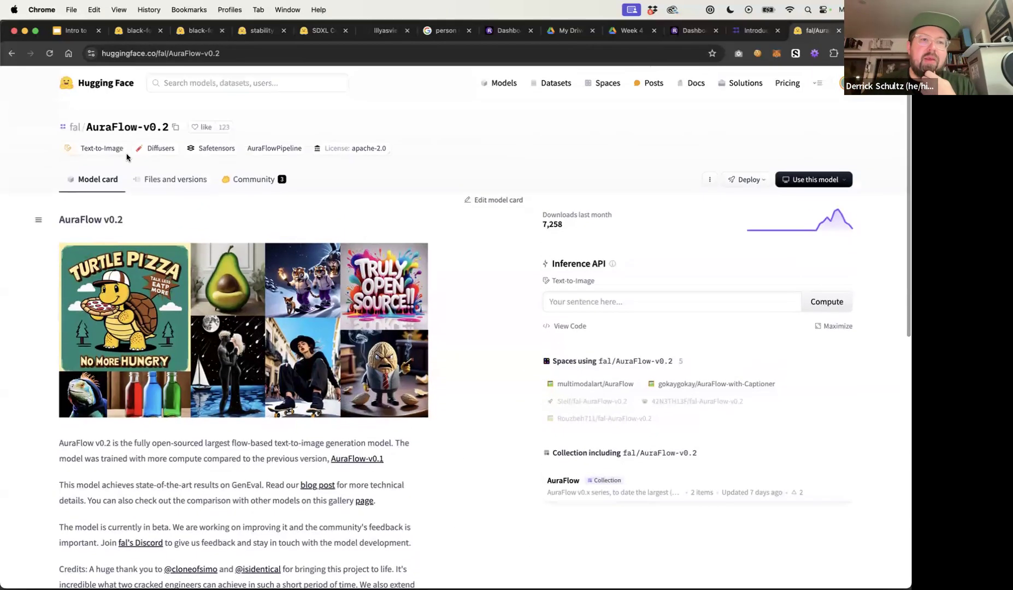
{"action": "left_click", "coordinate": [171, 179]}
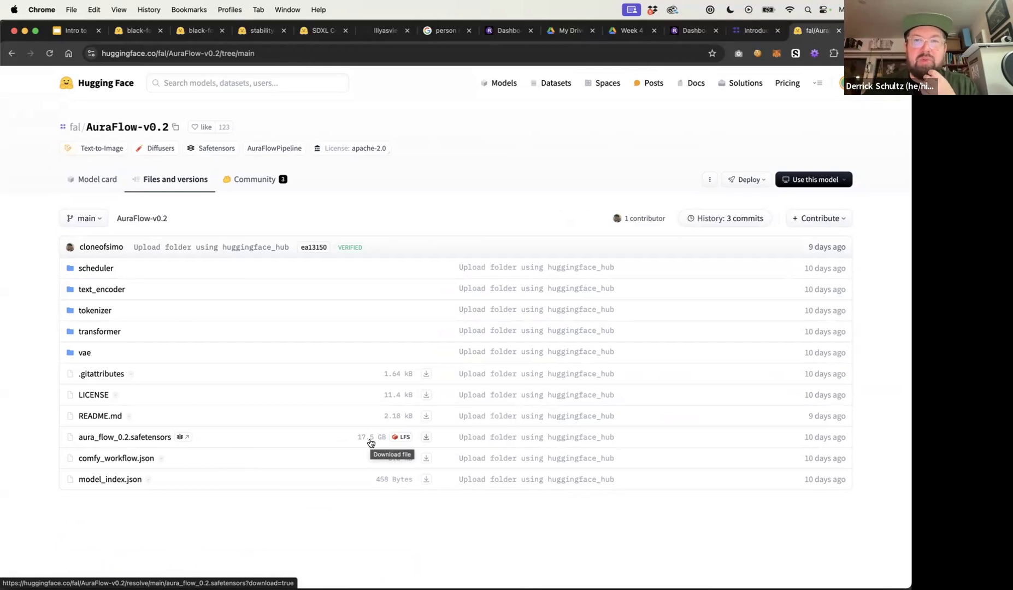
Check the RunComfy machine launch, then return to the AuraFlow-v0.2 model card and read it
{"action": "left_click", "coordinate": [498, 32]}
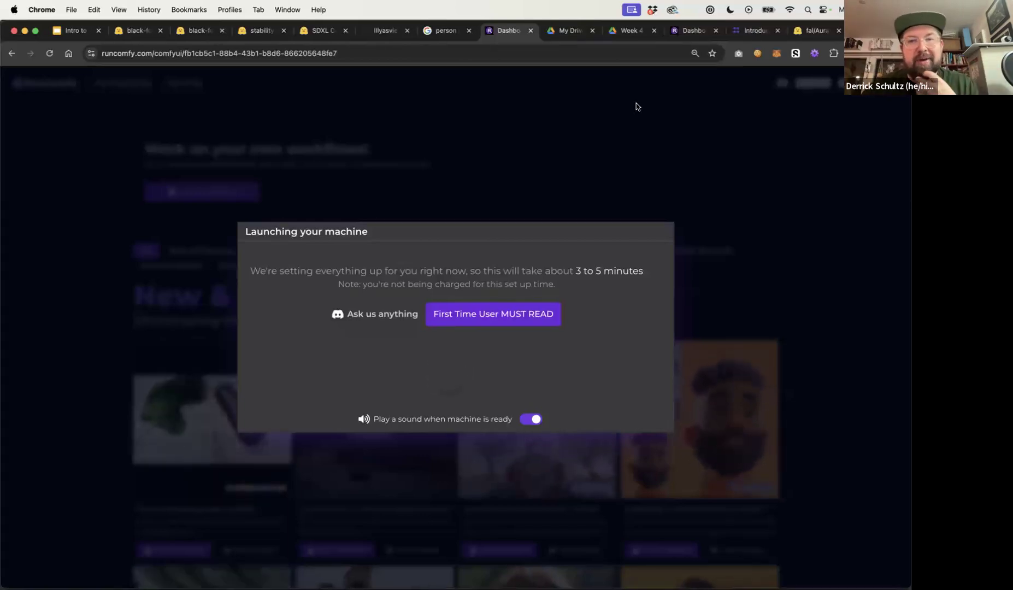
{"action": "left_click", "coordinate": [817, 30]}
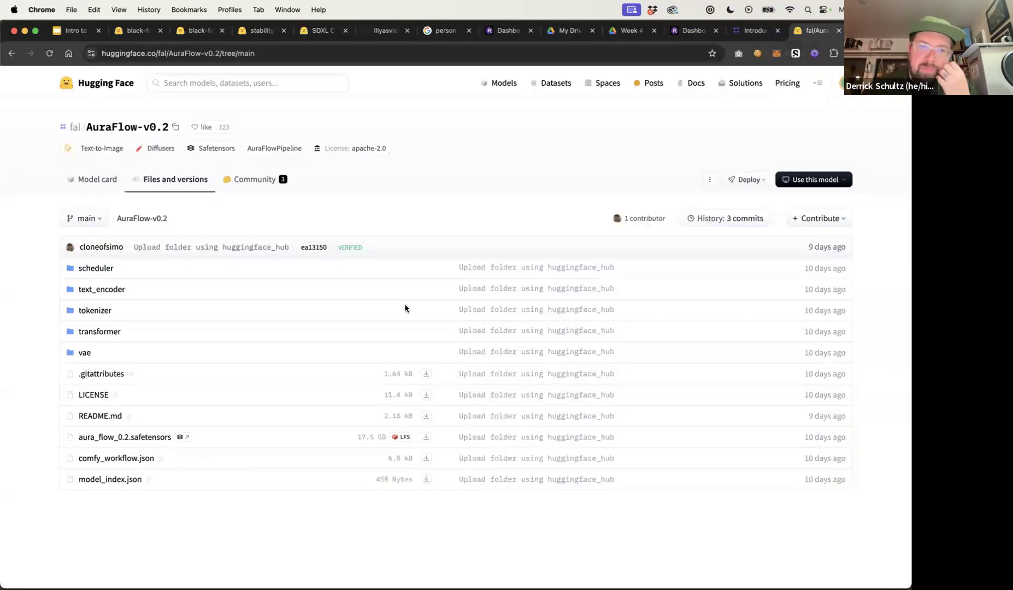
{"action": "left_click", "coordinate": [142, 131]}
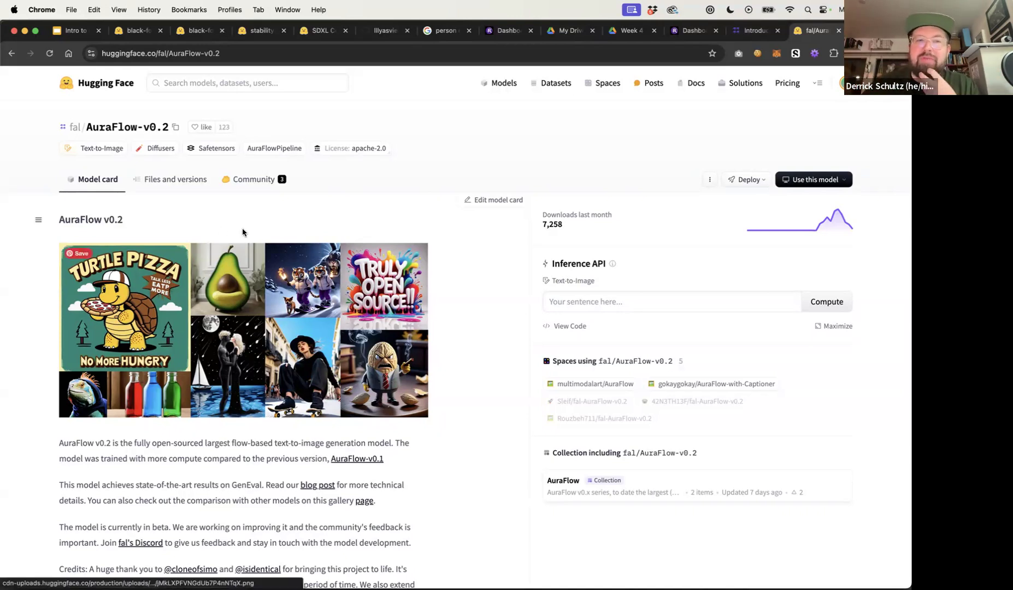
{"action": "scroll", "coordinate": [464, 383], "scroll_direction": "down", "scroll_amount": 10}
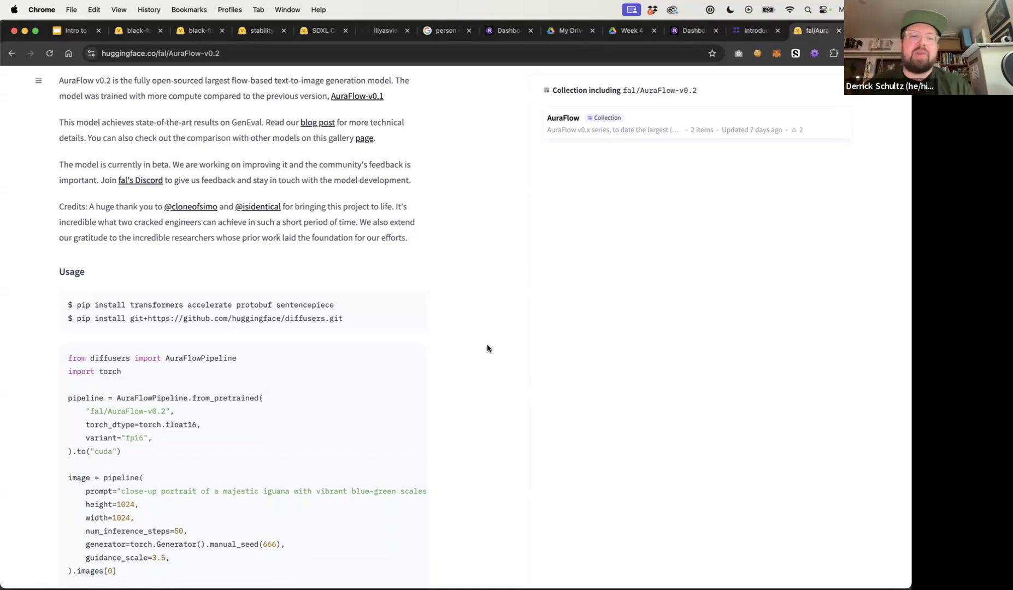
{"action": "scroll", "coordinate": [487, 348], "scroll_direction": "up", "scroll_amount": 7}
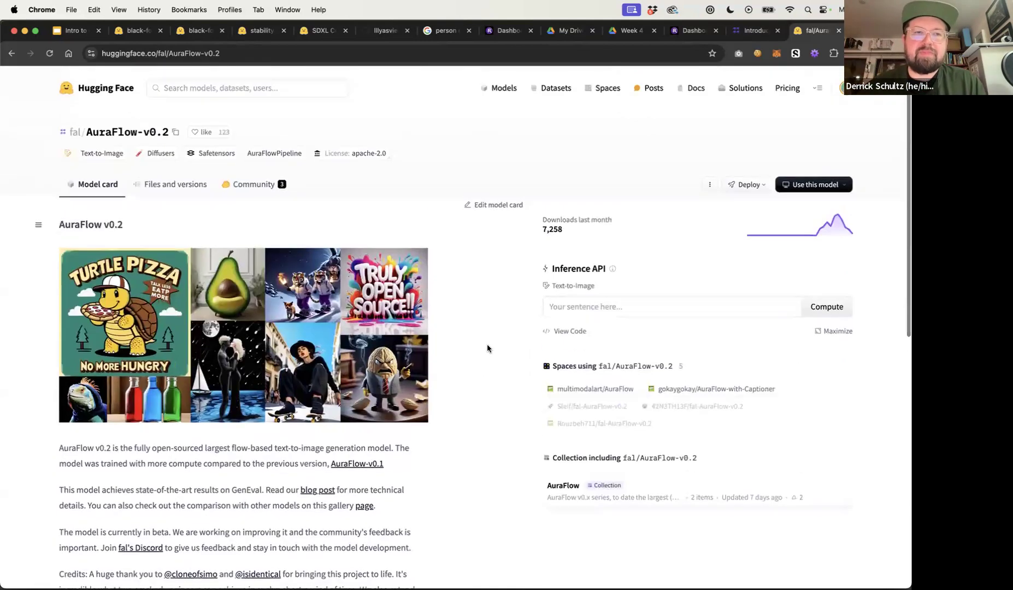
Present the FLUX.1-dev slide in the Intro to ComfyUI Week 4 deck, then exit the slideshow
{"action": "left_click", "coordinate": [498, 34]}
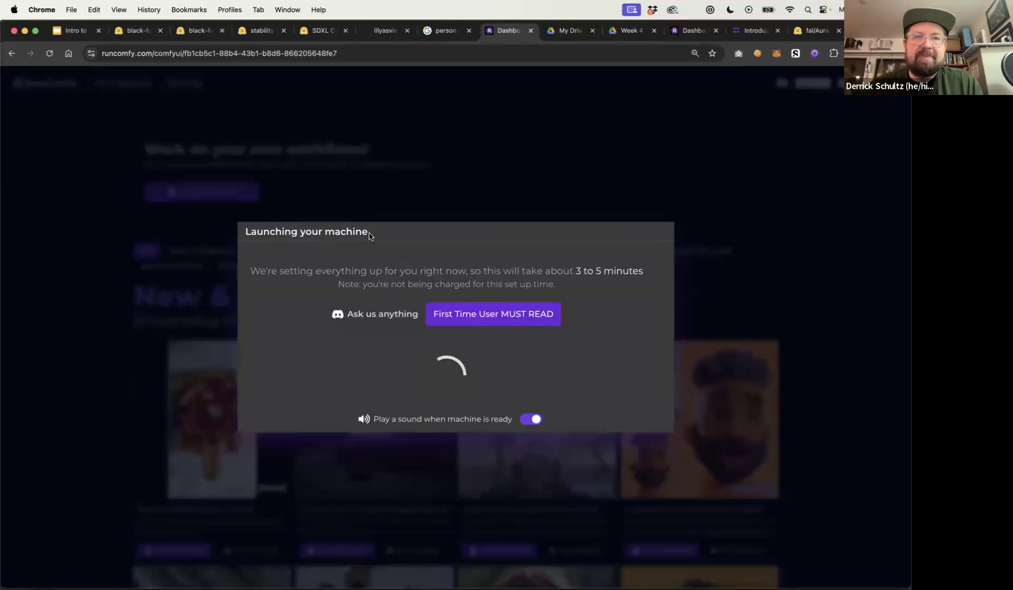
{"action": "left_click", "coordinate": [78, 31]}
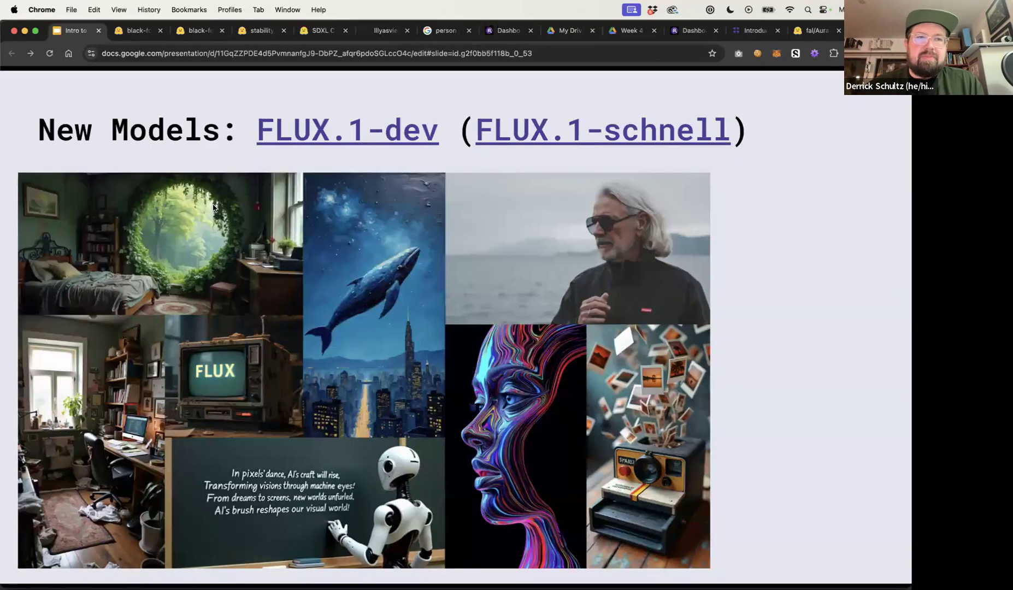
{"action": "key", "text": "super+Return"}
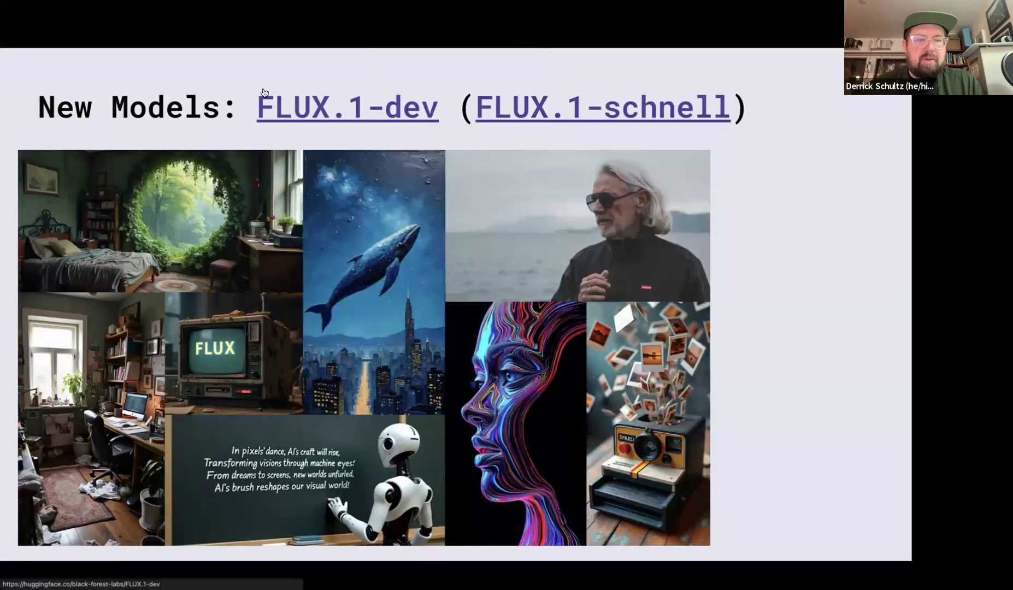
{"action": "key", "text": "Escape"}
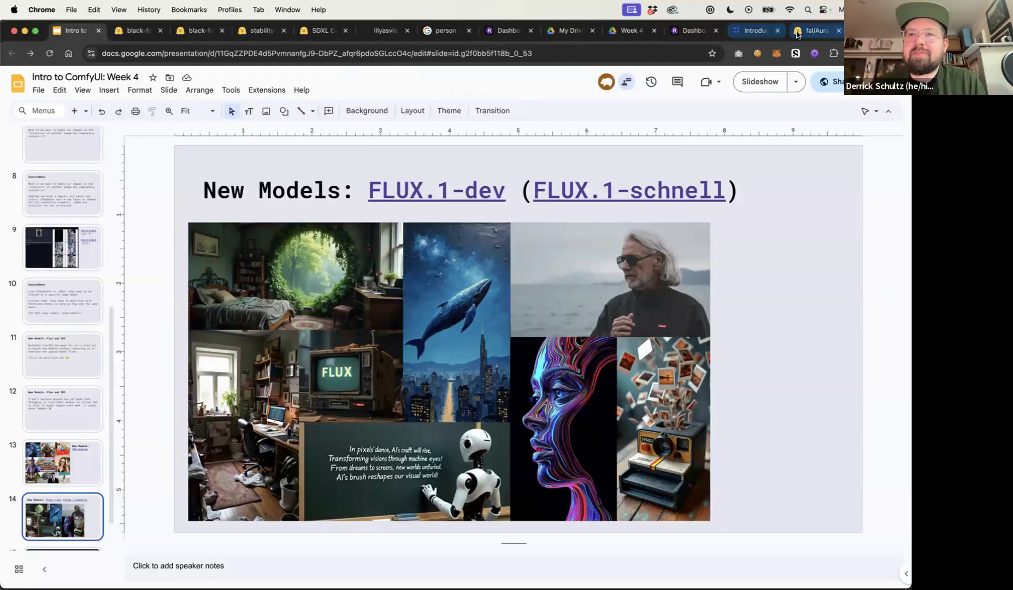
Check the machine launch again and close the AuraFlow-v0.2 Hugging Face tab
{"action": "left_click", "coordinate": [816, 30]}
{"action": "left_click", "coordinate": [376, 47]}
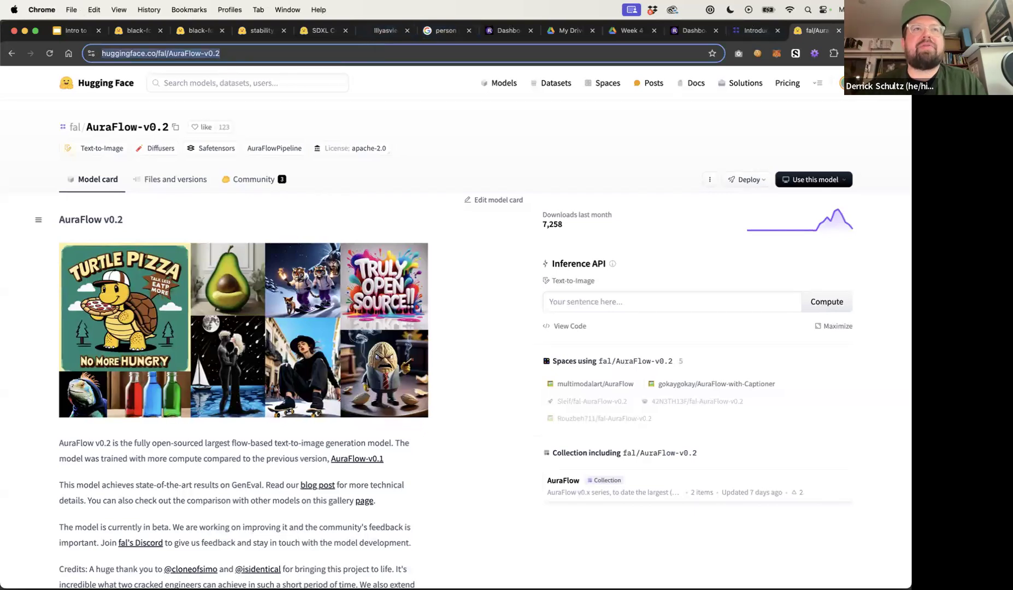
{"action": "left_click", "coordinate": [533, 158]}
{"action": "left_click", "coordinate": [508, 30]}
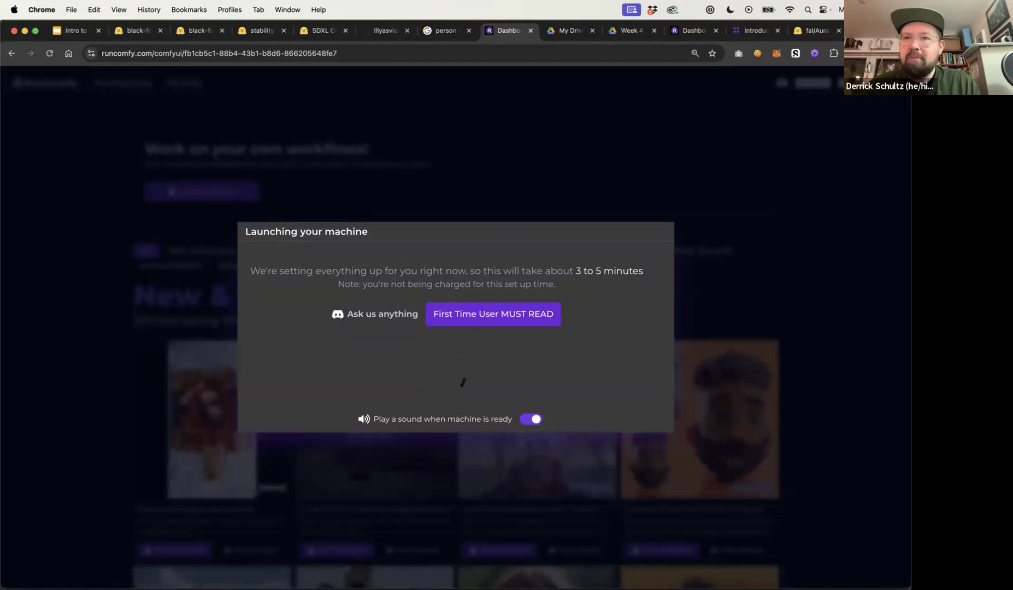
{"action": "left_click", "coordinate": [812, 33]}
{"action": "key", "text": "super+w"}
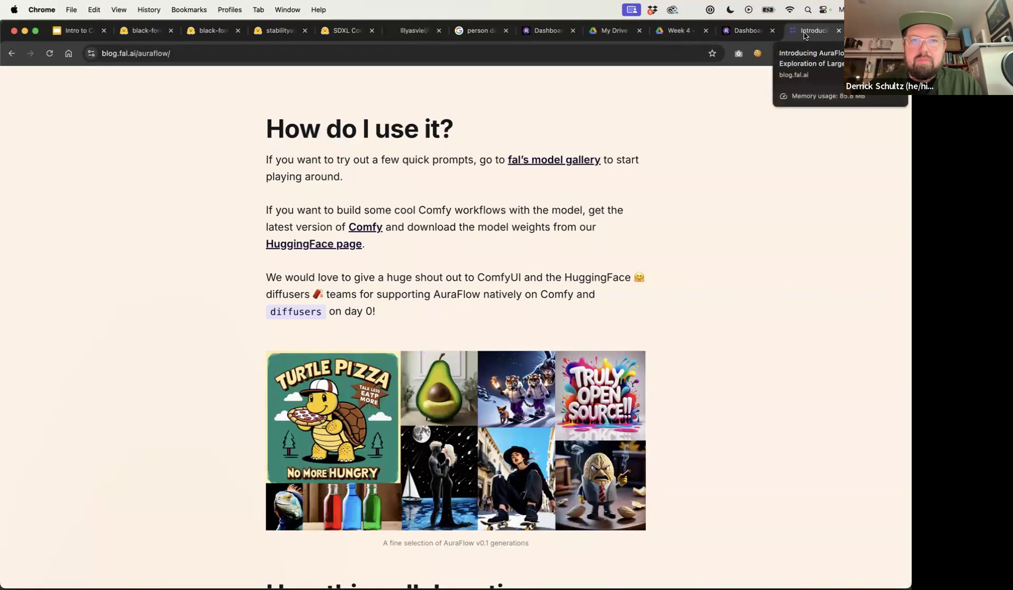
Open fal's model gallery playground for AuraFlow and highlight the fal.ai domain in its address
{"action": "left_click", "coordinate": [549, 160]}
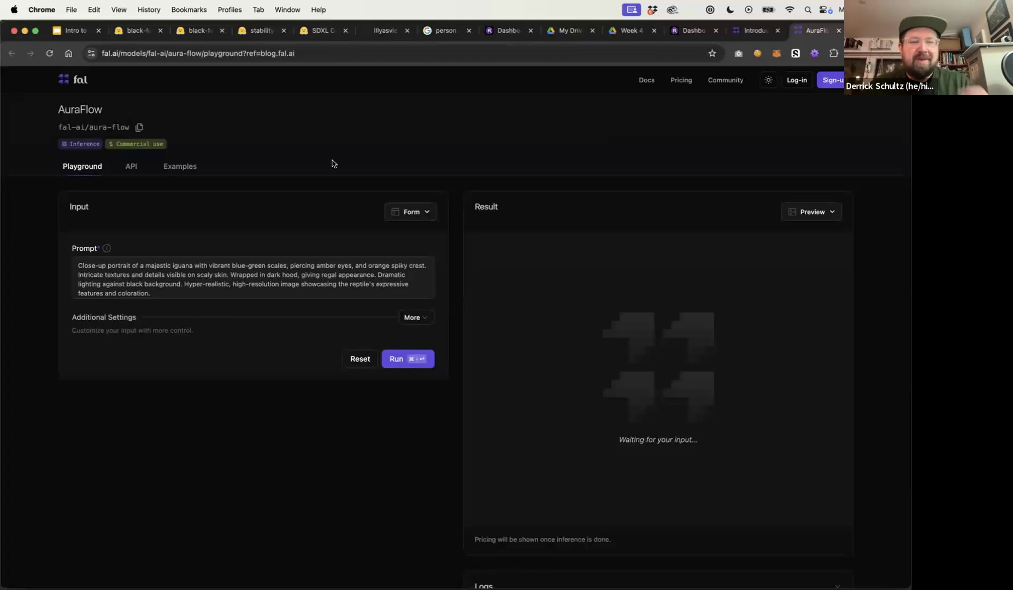
{"action": "left_click", "coordinate": [115, 53]}
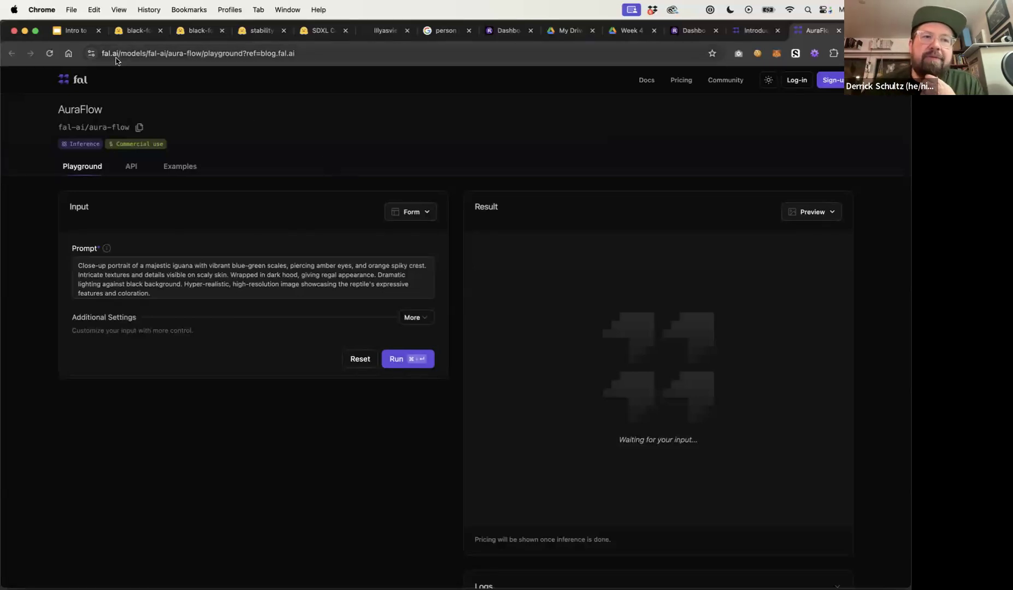
{"action": "left_click", "coordinate": [116, 54]}
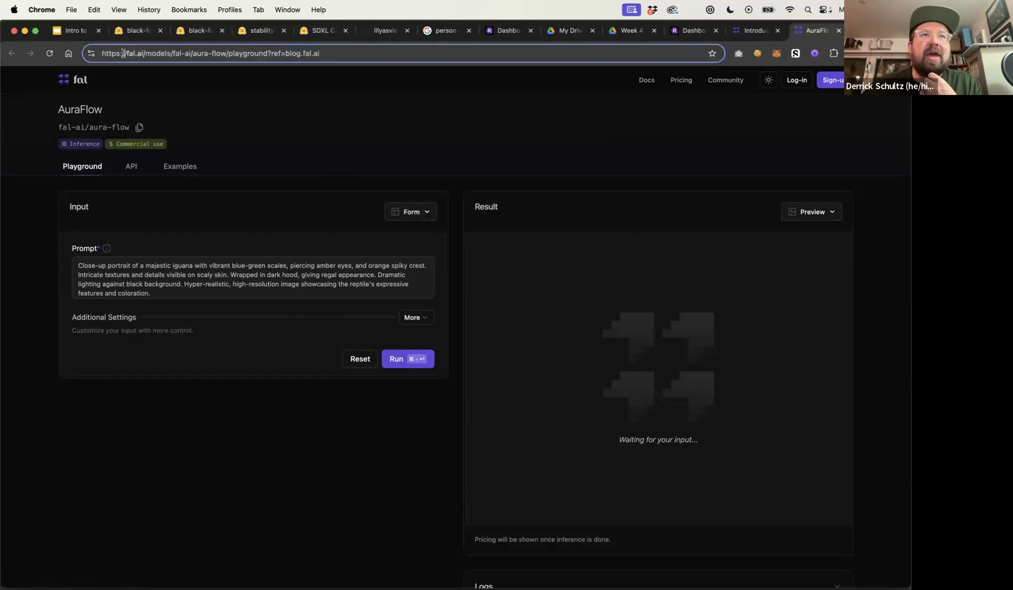
{"action": "left_click_drag", "start_coordinate": [143, 53], "coordinate": [125, 53]}
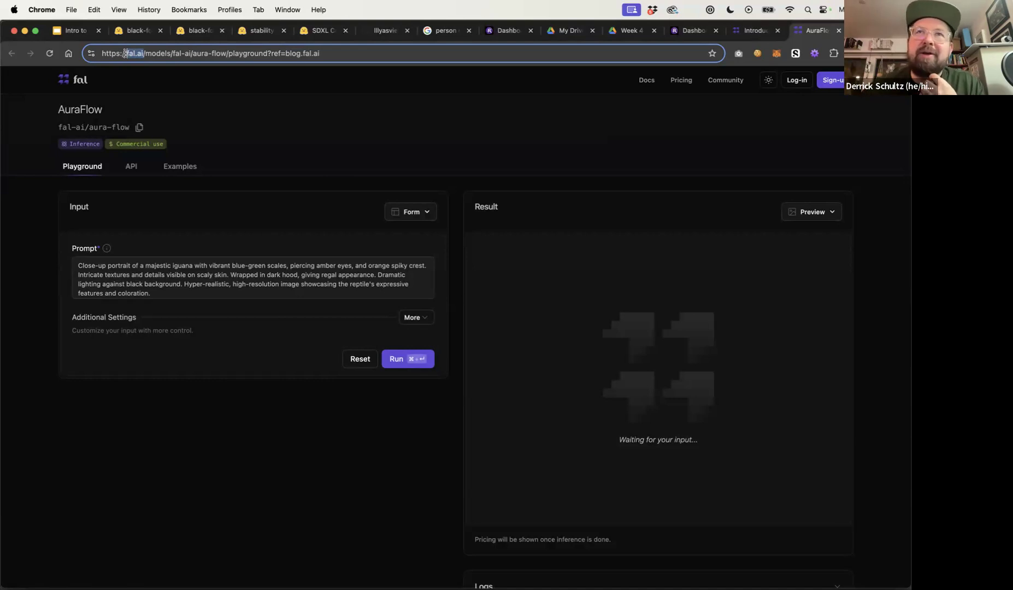
{"action": "left_click", "coordinate": [133, 53]}
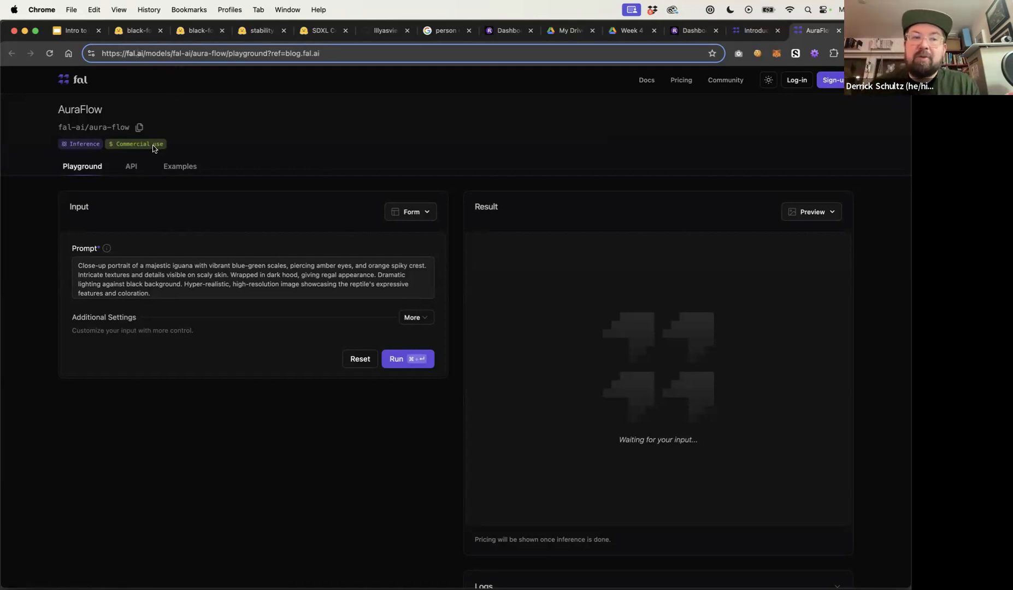
{"action": "mouse_move", "coordinate": [154, 148]}
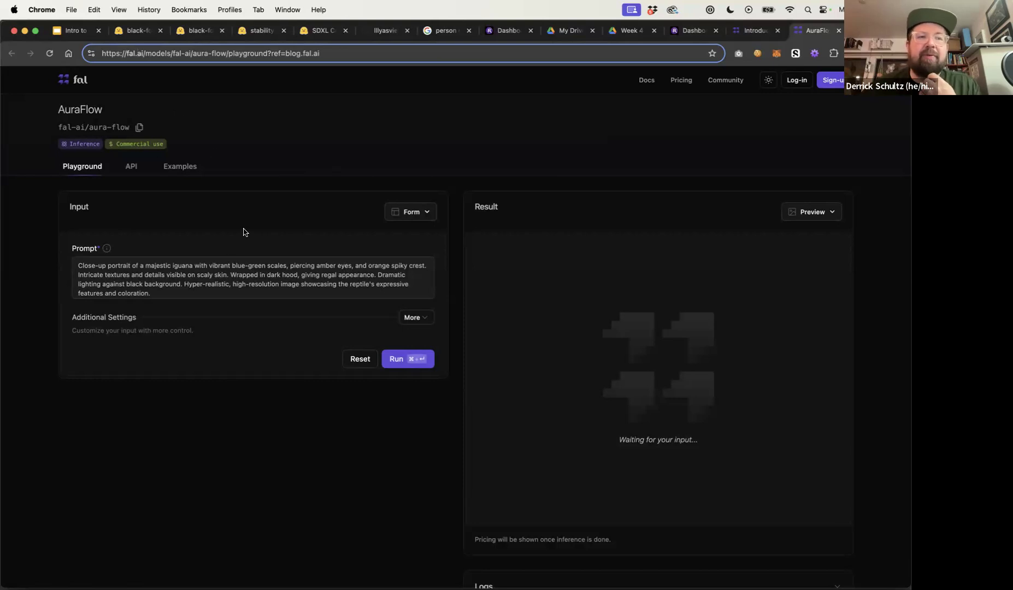
Expand the additional settings and run AuraFlow with the default iguana prompt
{"action": "left_click", "coordinate": [412, 317]}
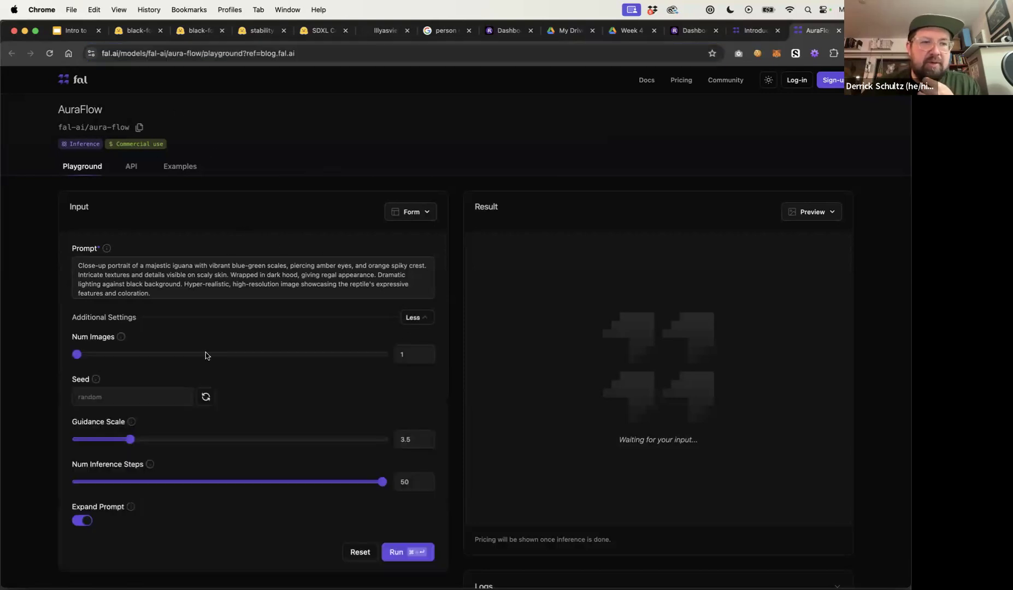
{"action": "scroll", "coordinate": [202, 382], "scroll_direction": "down", "scroll_amount": 3}
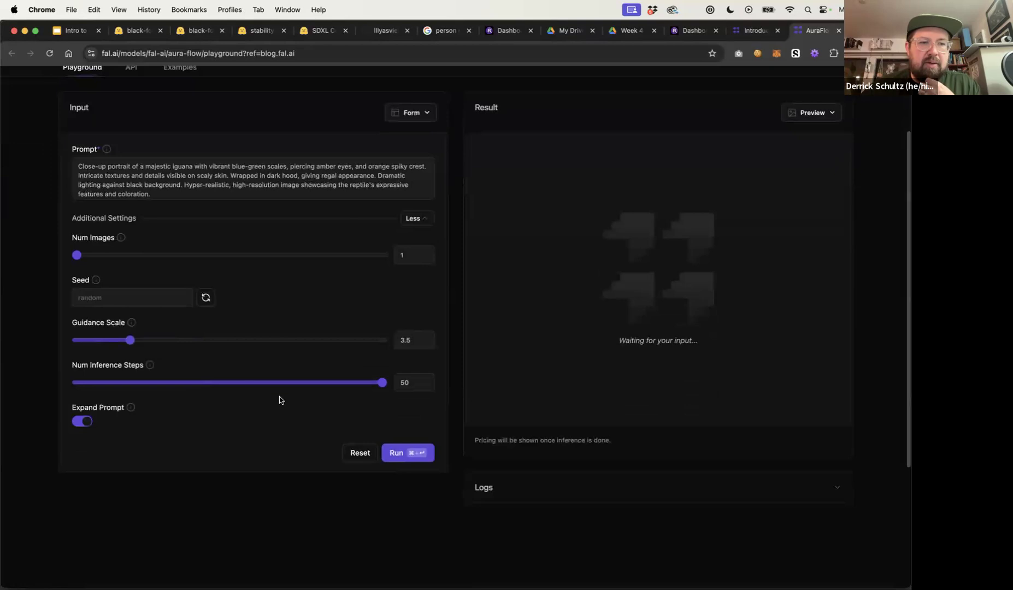
{"action": "left_click", "coordinate": [415, 454]}
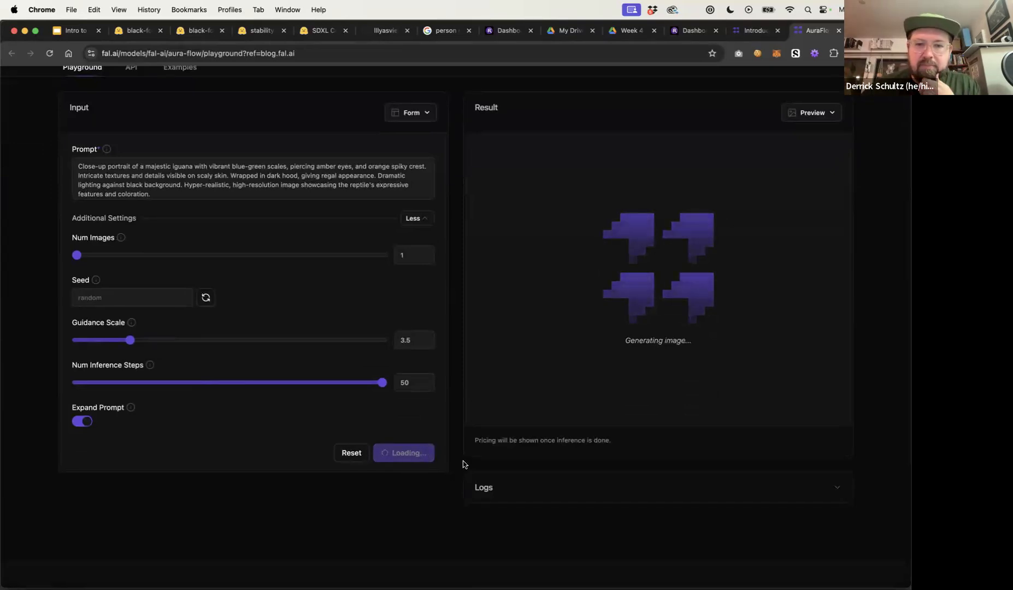
Watch the generation progress and view the generated image
{"action": "scroll", "coordinate": [463, 464], "scroll_direction": "up", "scroll_amount": 1}
{"action": "left_click_drag", "start_coordinate": [473, 450], "coordinate": [637, 452]}
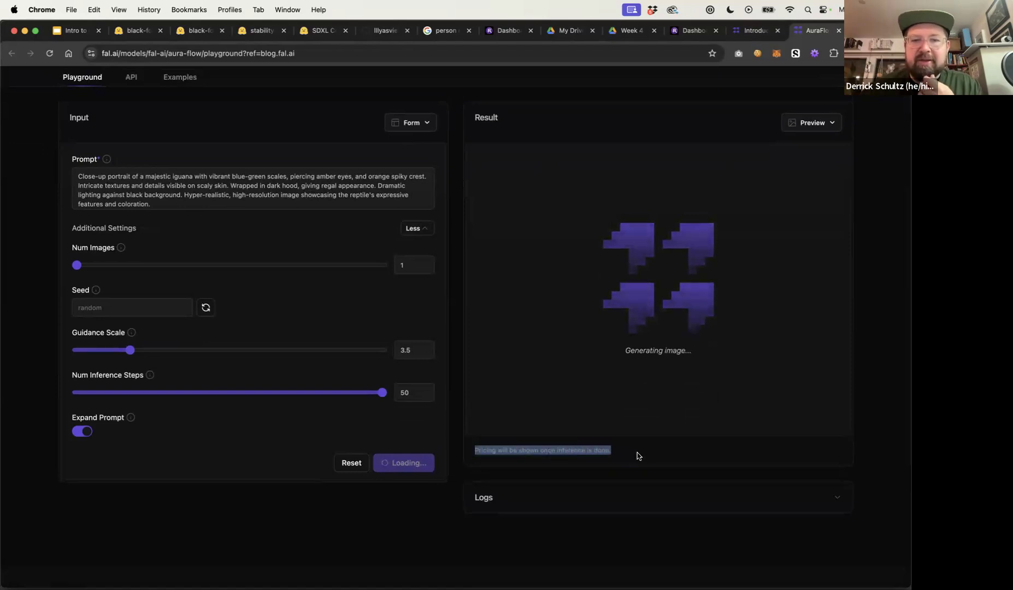
{"action": "left_click", "coordinate": [637, 453]}
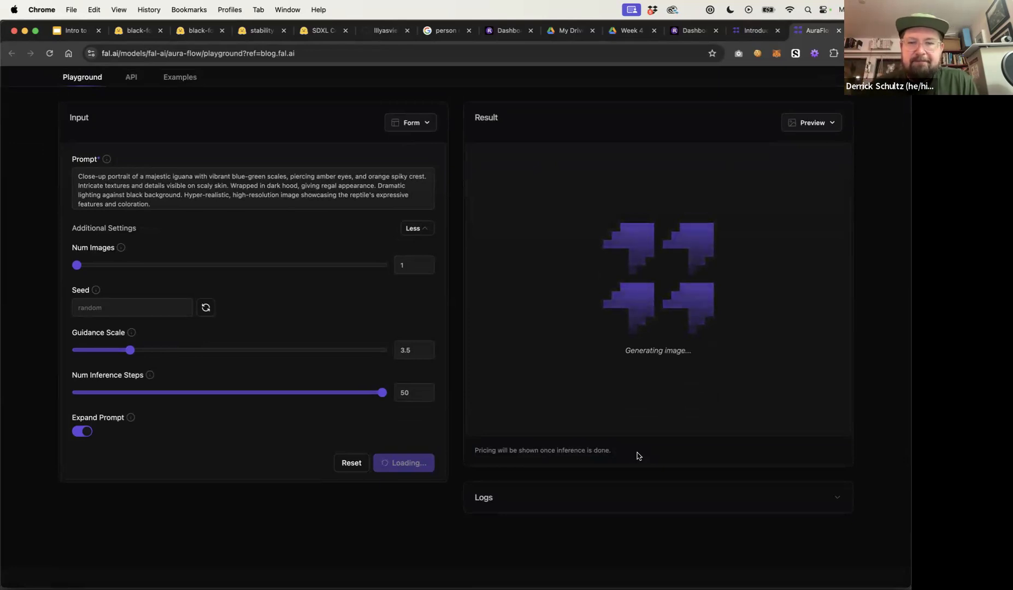
{"action": "scroll", "coordinate": [637, 453], "scroll_direction": "up", "scroll_amount": 3}
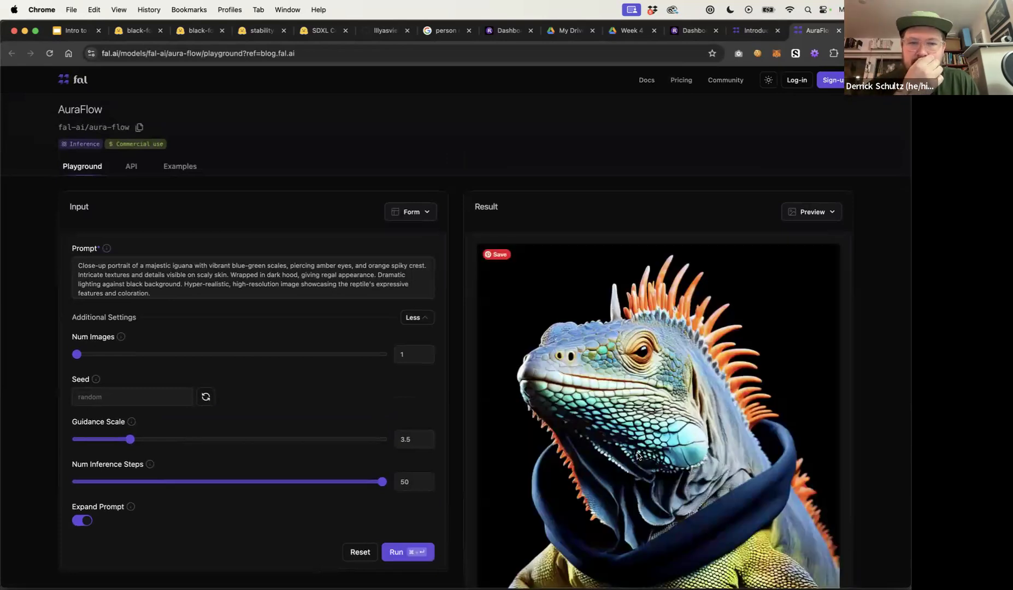
{"action": "scroll", "coordinate": [665, 420], "scroll_direction": "down", "scroll_amount": 5}
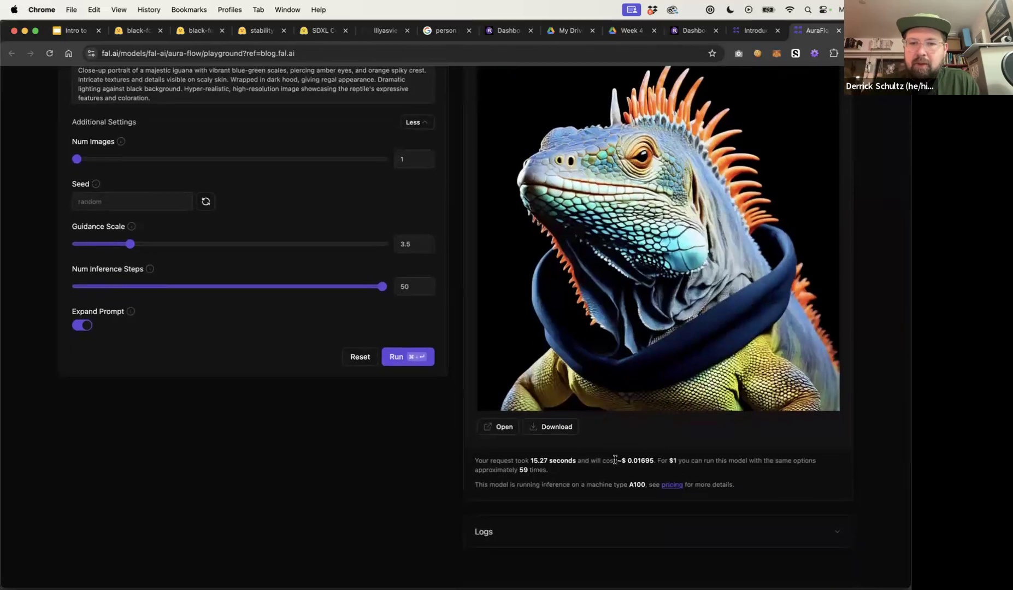
Highlight the request time and cost figures shown below the result
{"action": "left_click_drag", "start_coordinate": [529, 460], "coordinate": [552, 458]}
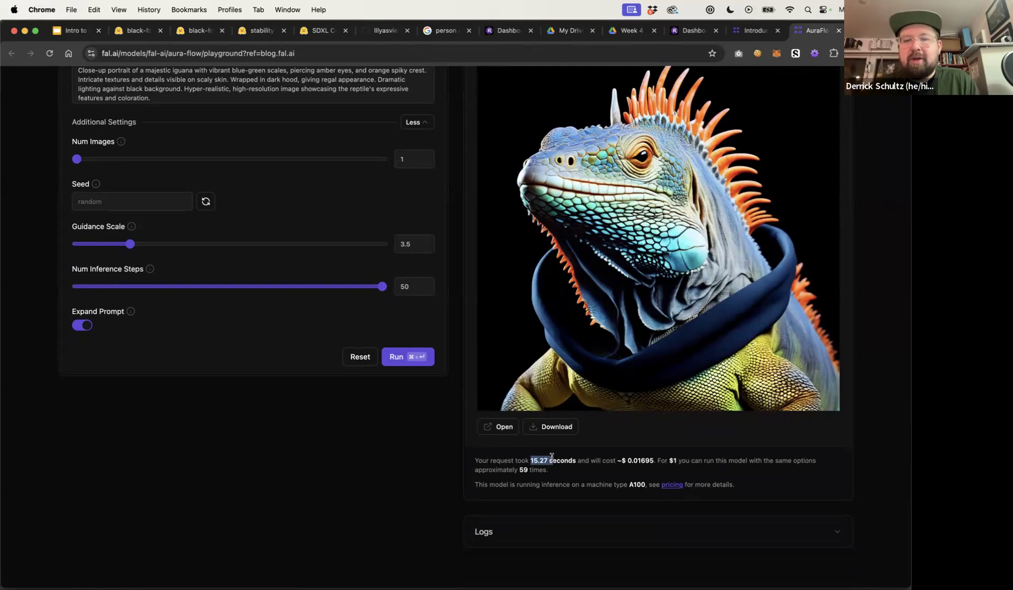
{"action": "left_click", "coordinate": [573, 472]}
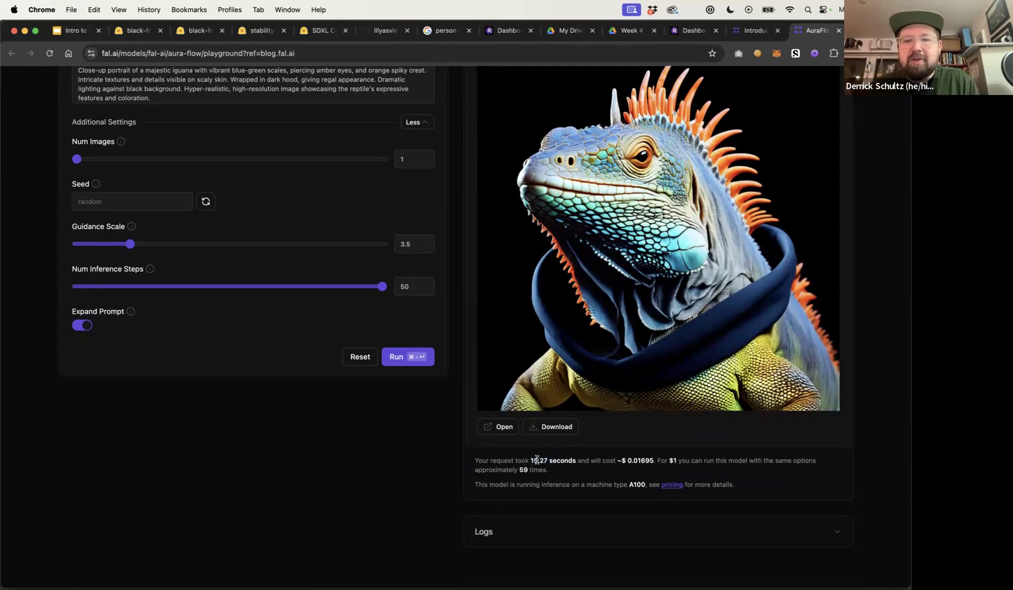
{"action": "mouse_move", "coordinate": [530, 461]}
{"action": "left_mouse_down"}
{"action": "mouse_move", "coordinate": [561, 459]}
{"action": "mouse_move", "coordinate": [547, 460]}
{"action": "left_mouse_up"}
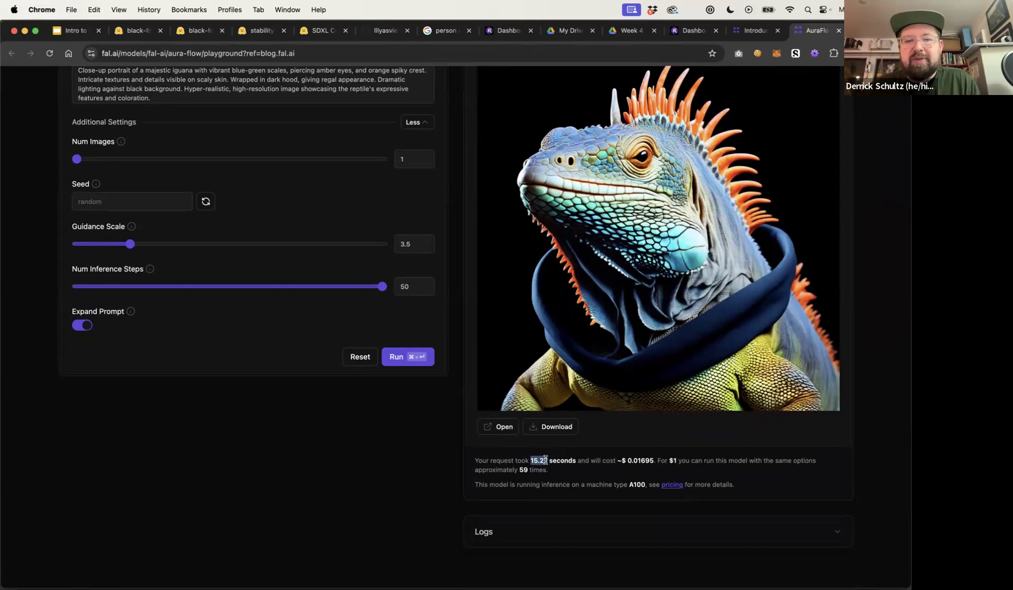
{"action": "left_click", "coordinate": [637, 460]}
{"action": "left_click_drag", "start_coordinate": [637, 461], "coordinate": [648, 460]}
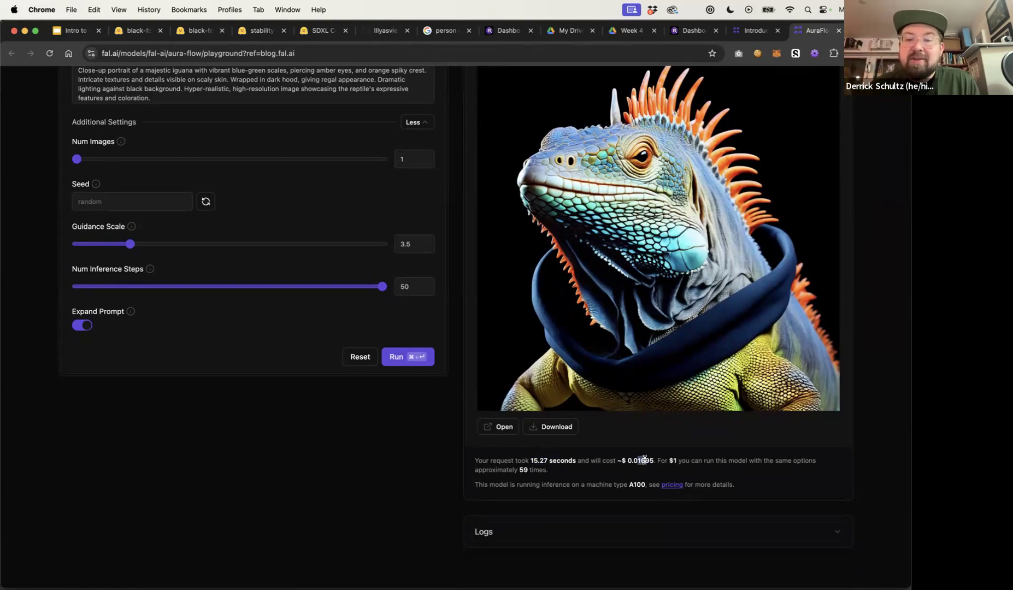
{"action": "double_click", "coordinate": [672, 460]}
{"action": "left_click_drag", "start_coordinate": [529, 470], "coordinate": [512, 469]}
{"action": "scroll", "coordinate": [264, 313], "scroll_direction": "up", "scroll_amount": 4}
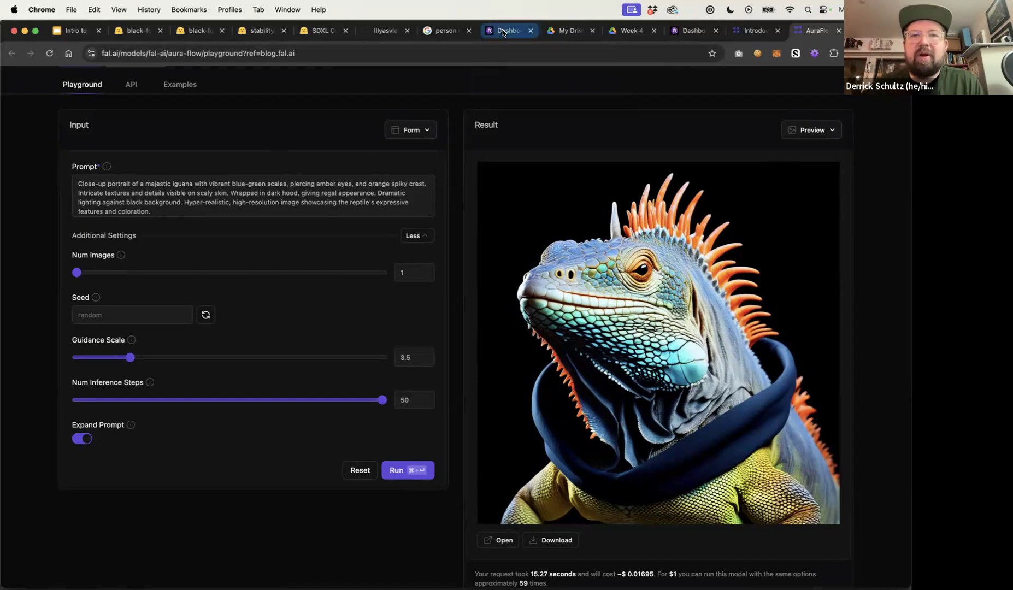
Open sd3-workflow.json from the Desktop in Sublime Text
{"action": "key", "text": "super+Tab"}
{"action": "key", "text": "super+Tab"}
{"action": "key", "text": "super+Tab"}
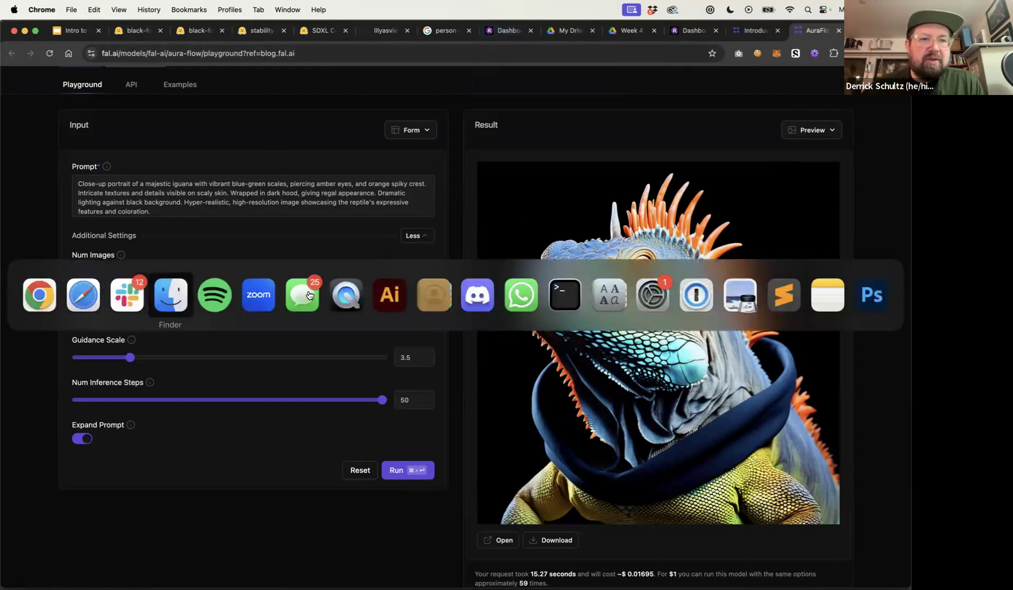
{"action": "left_click", "coordinate": [312, 267]}
{"action": "right_click", "coordinate": [312, 268]}
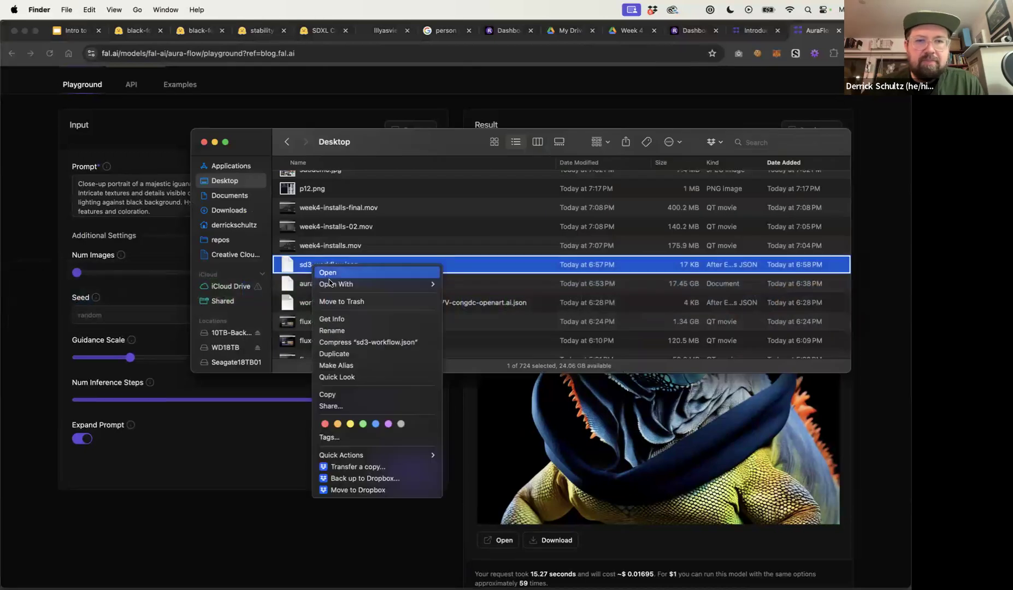
{"action": "mouse_move", "coordinate": [383, 284]}
{"action": "left_click", "coordinate": [500, 325]}
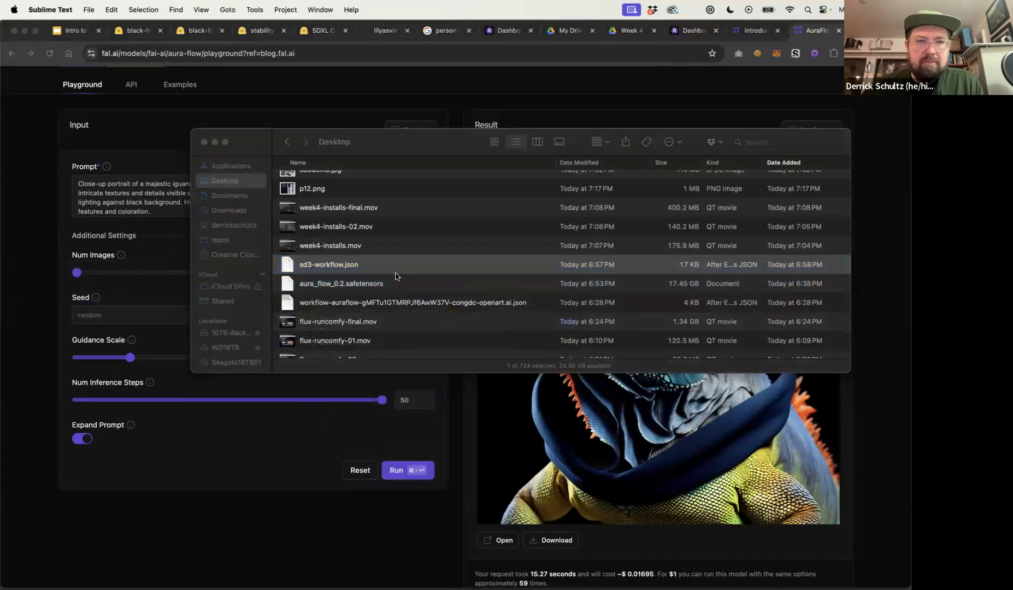
Search the workflow file for "SD3" and then "fluffy" to locate the prompt text
{"action": "scroll", "coordinate": [344, 227], "scroll_direction": "down", "scroll_amount": 15}
{"action": "key", "text": "super+f"}
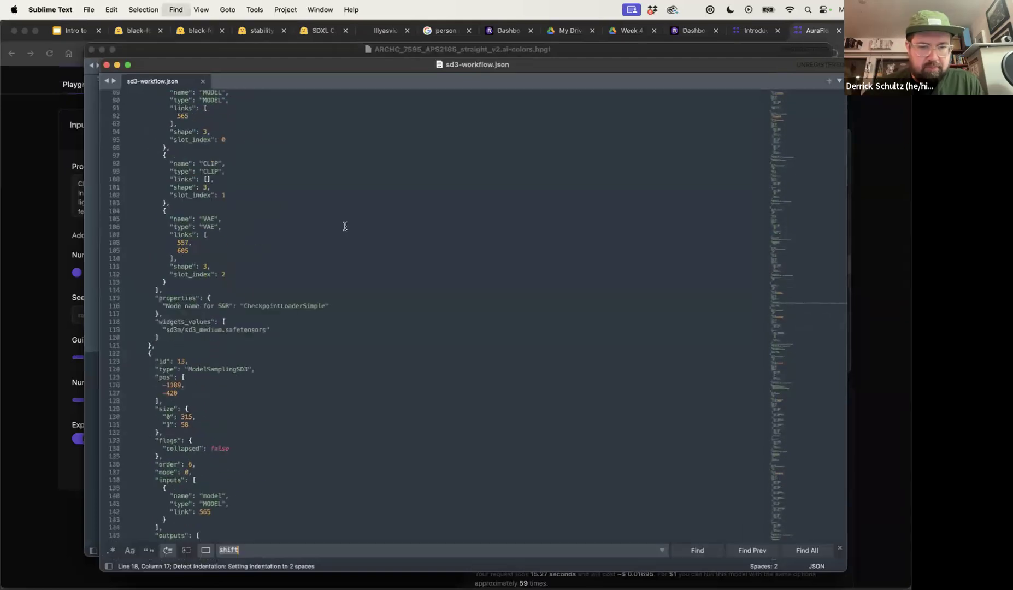
{"action": "type", "text": "SD"}
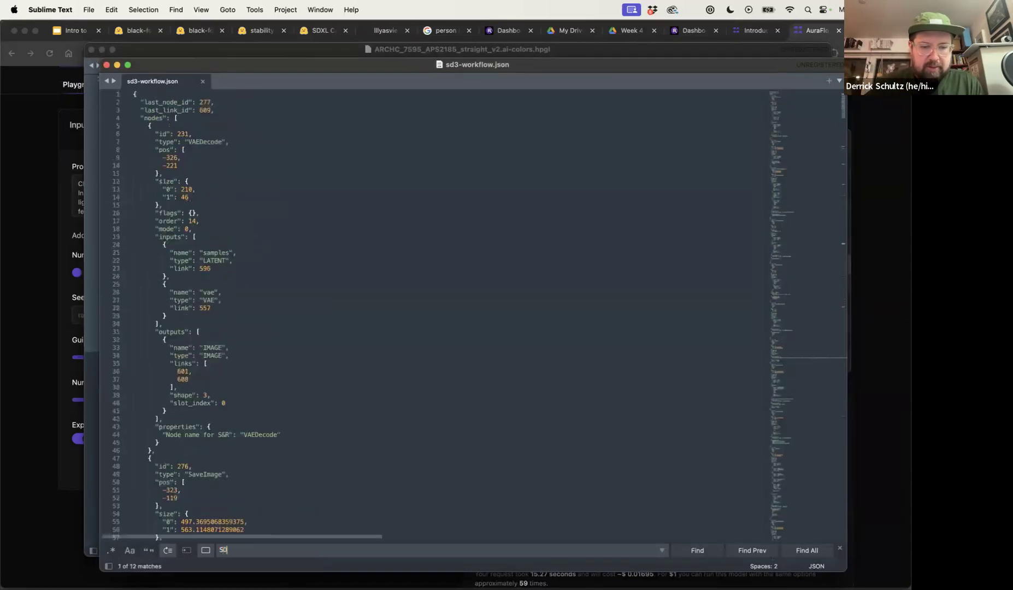
{"action": "type", "text": "3\""}
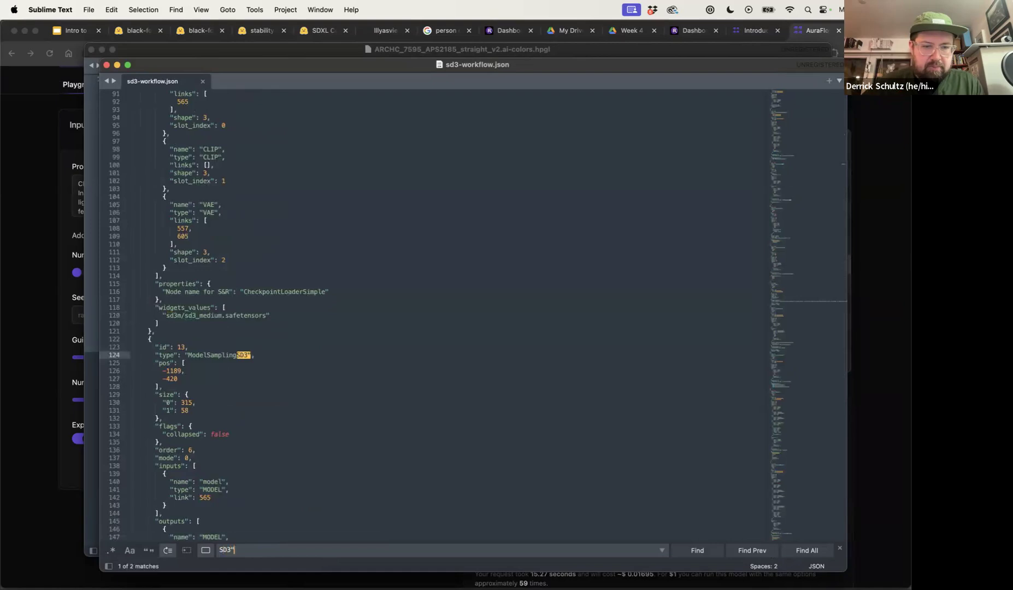
{"action": "type", "text": "\""}
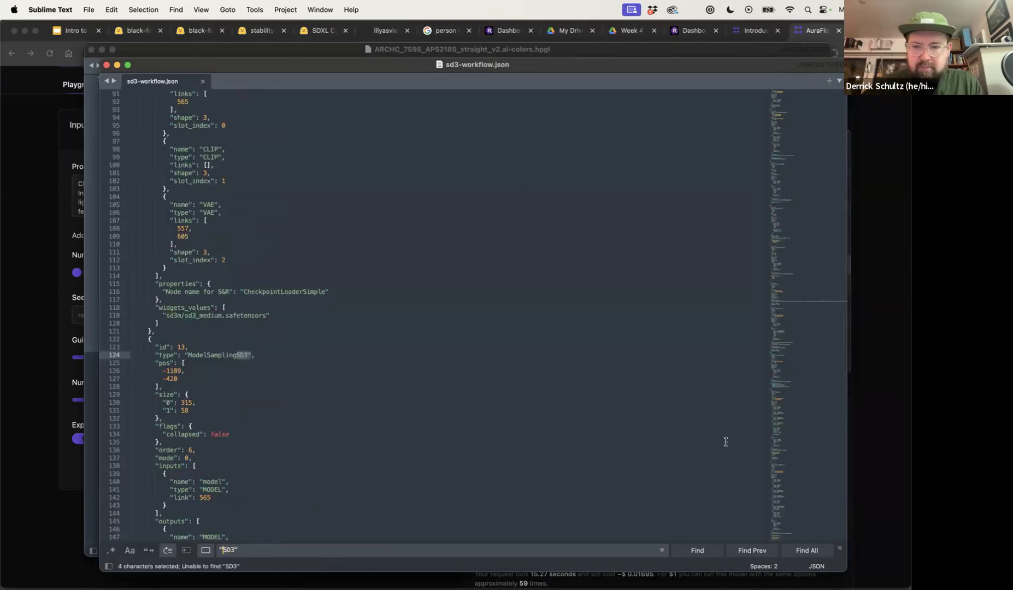
{"action": "triple_click", "coordinate": [308, 551]}
{"action": "type", "text": "fl"}
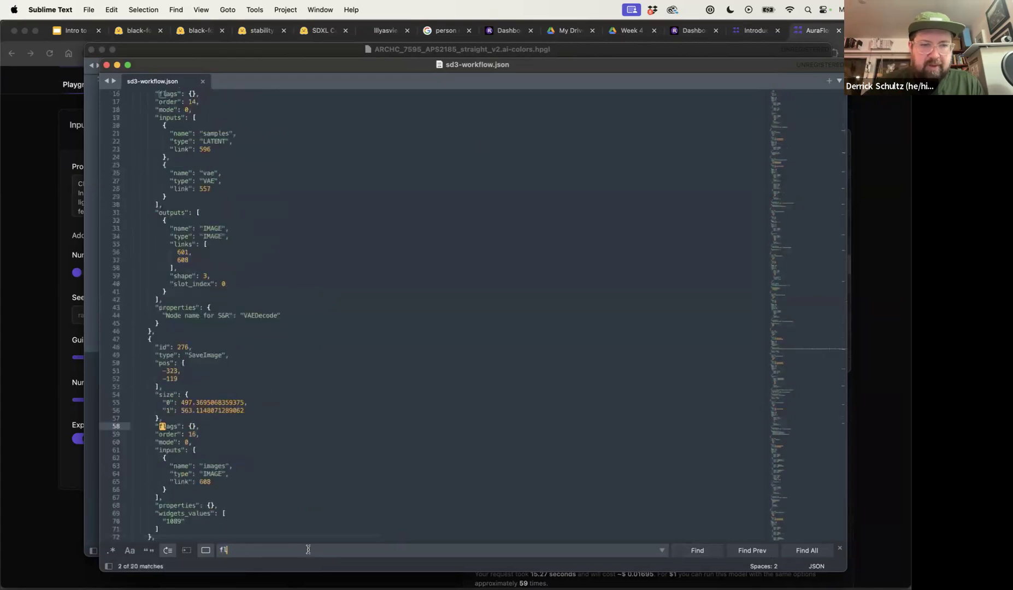
{"action": "type", "text": "uffy"}
Select and copy the full three-animals prompt string from the workflow file
{"action": "scroll", "coordinate": [454, 382], "scroll_direction": "left", "scroll_amount": 5}
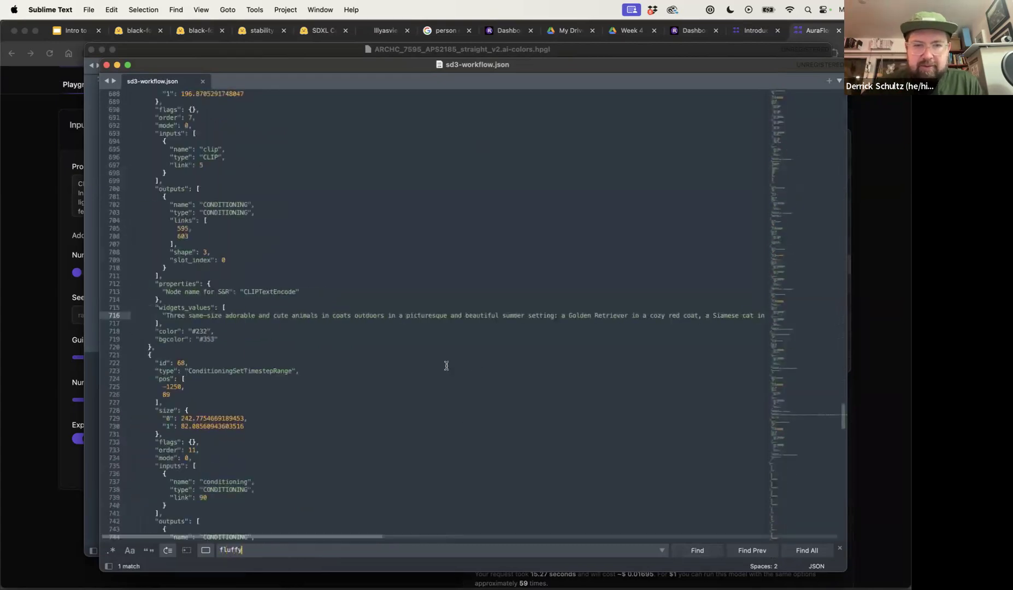
{"action": "triple_click", "coordinate": [166, 318]}
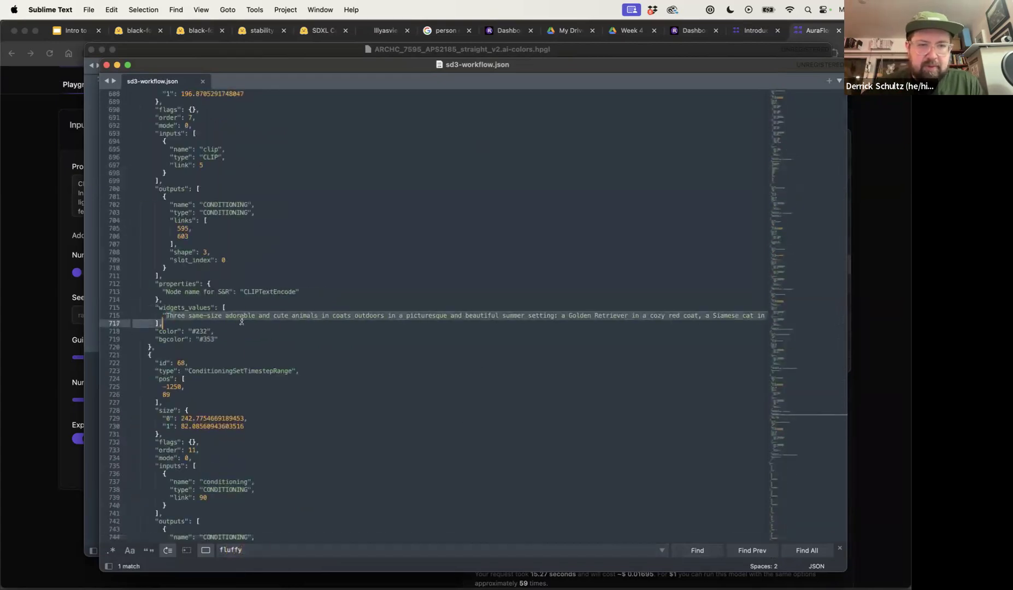
{"action": "scroll", "coordinate": [241, 321], "scroll_direction": "right", "scroll_amount": 10}
{"action": "left_click_drag", "start_coordinate": [241, 320], "coordinate": [749, 315]}
{"action": "key", "text": "super+c"}
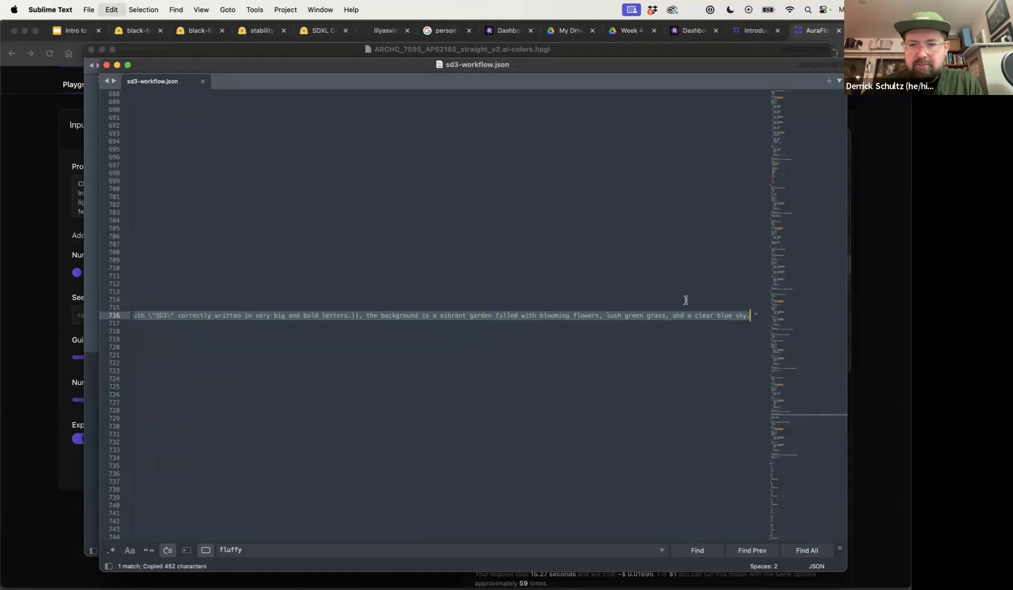
Replace the AuraFlow prompt with the copied animals prompt and run the generation
{"action": "left_click", "coordinate": [50, 330]}
{"action": "left_click", "coordinate": [167, 214]}
{"action": "key", "text": "super+a"}
{"action": "key", "text": "super+v"}
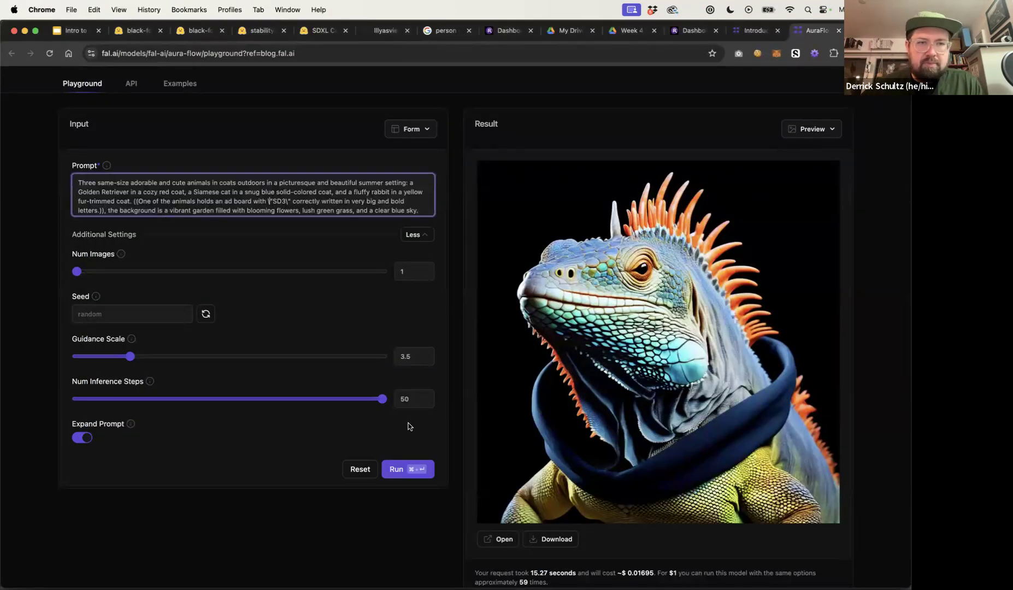
{"action": "left_click", "coordinate": [418, 476]}
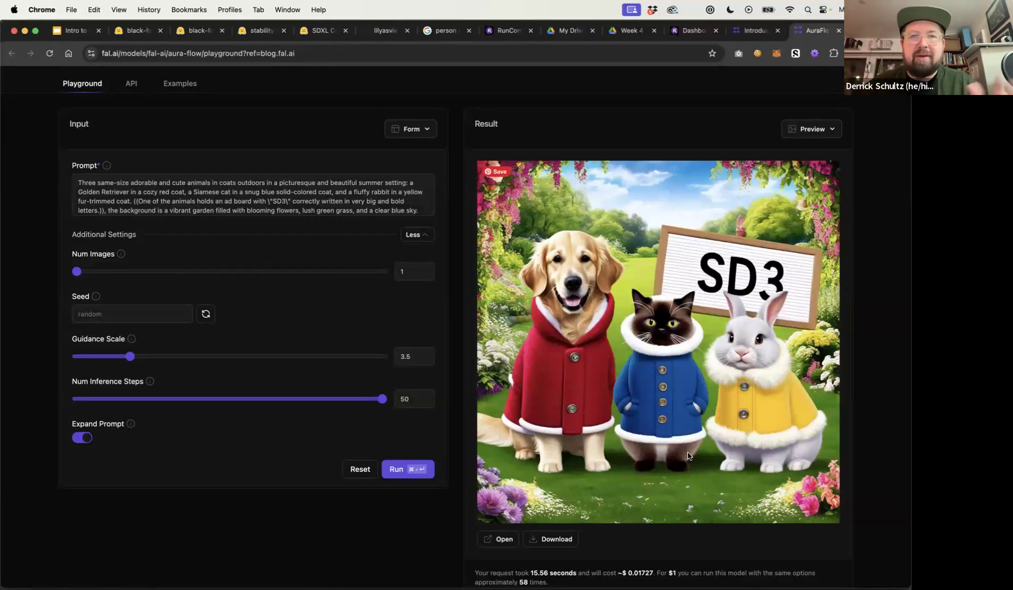
Load flux-workflow.json from the Desktop into the RunComfy ComfyUI canvas
{"action": "left_click", "coordinate": [498, 31]}
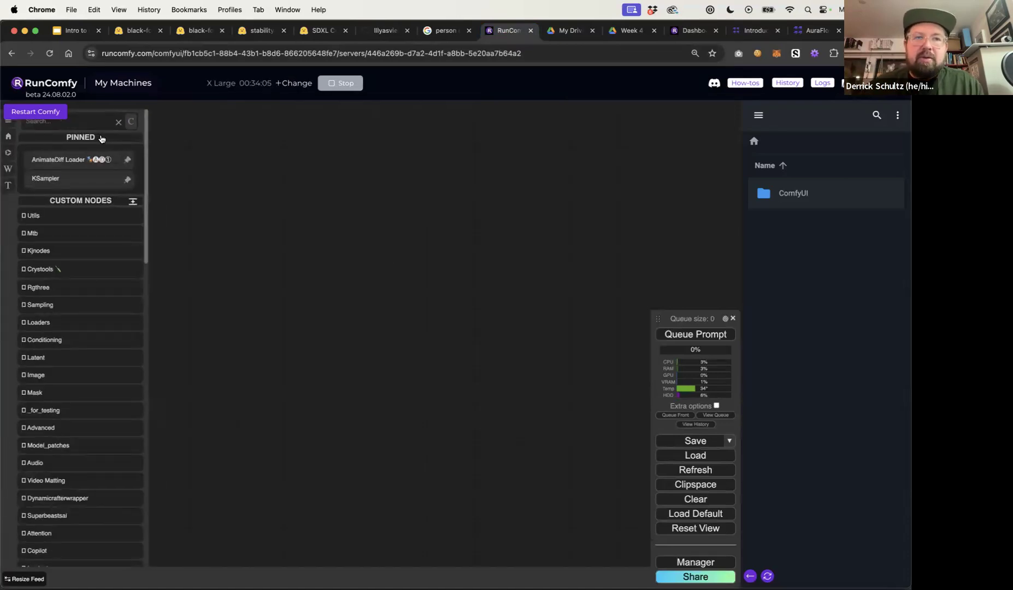
{"action": "left_click", "coordinate": [7, 122]}
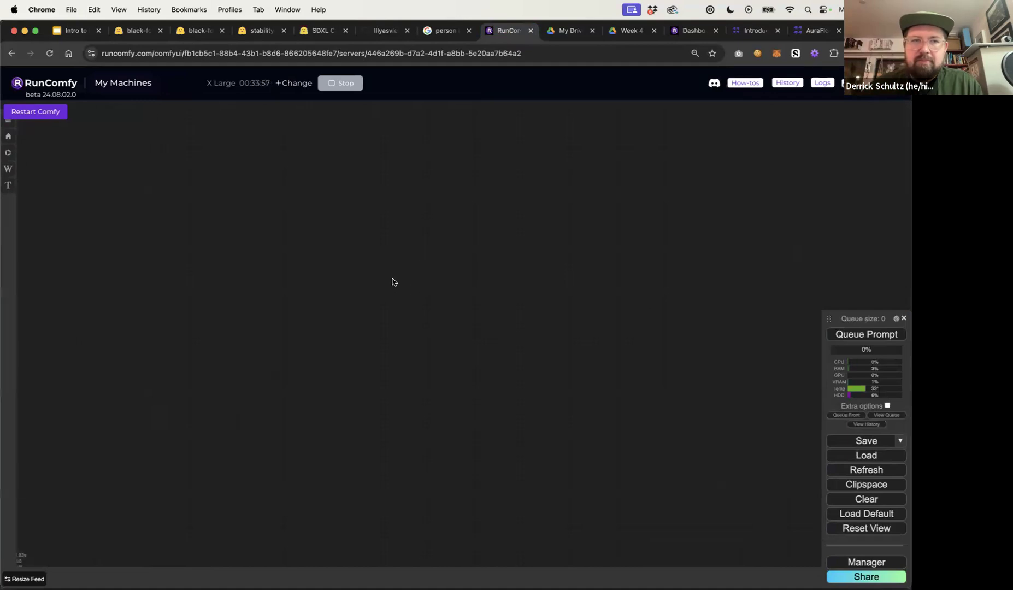
{"action": "key", "text": "super+Tab"}
{"action": "key", "text": "super+Tab"}
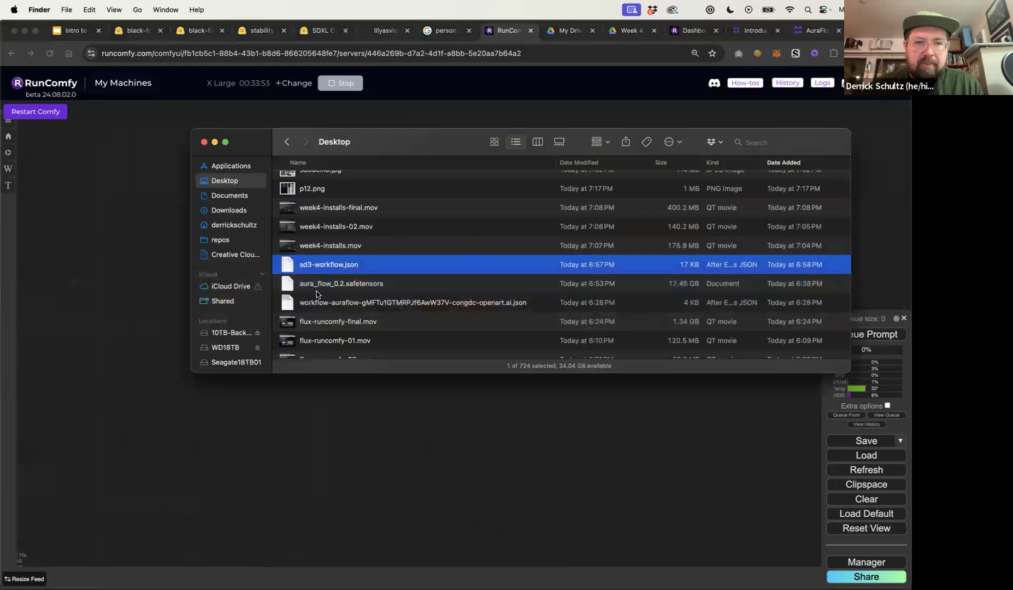
{"action": "scroll", "coordinate": [319, 255], "scroll_direction": "up", "scroll_amount": 5}
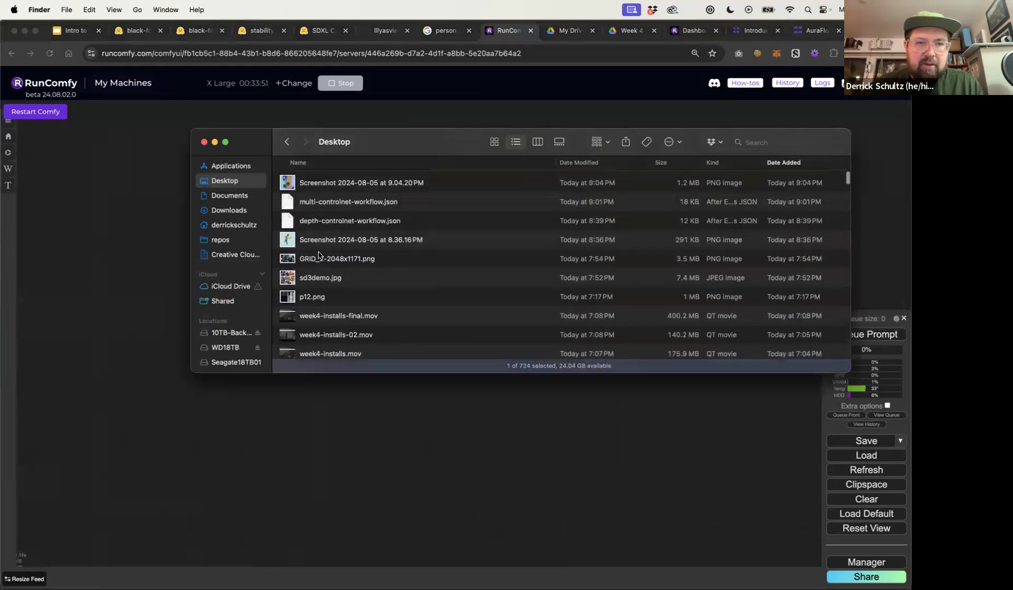
{"action": "scroll", "coordinate": [318, 254], "scroll_direction": "down", "scroll_amount": 3}
{"action": "scroll", "coordinate": [319, 255], "scroll_direction": "down", "scroll_amount": 6}
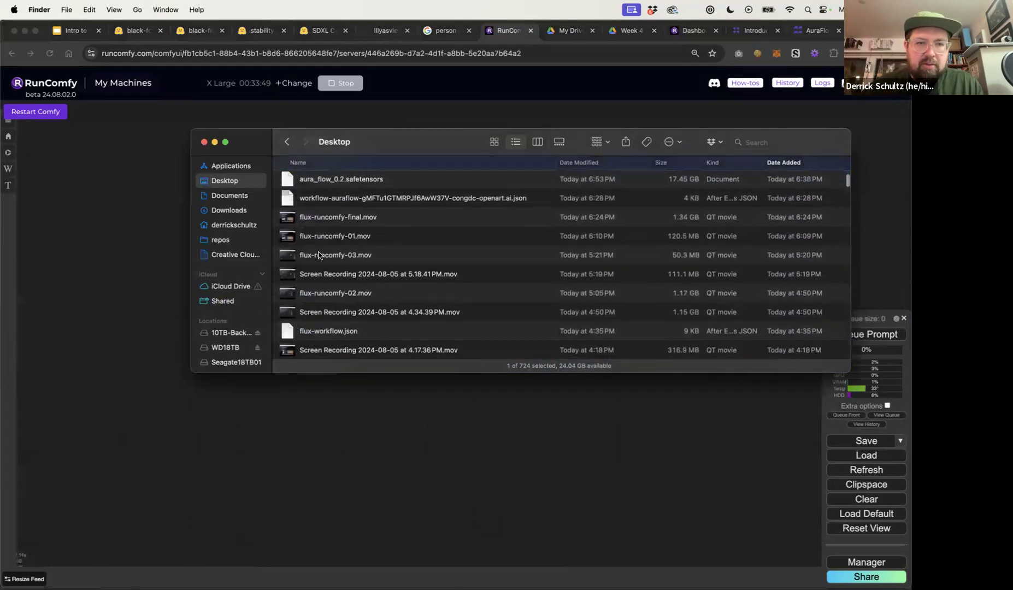
{"action": "left_click", "coordinate": [297, 288]}
{"action": "left_click_drag", "start_coordinate": [298, 289], "coordinate": [372, 456]}
{"action": "left_click_drag", "start_coordinate": [369, 373], "coordinate": [533, 409]}
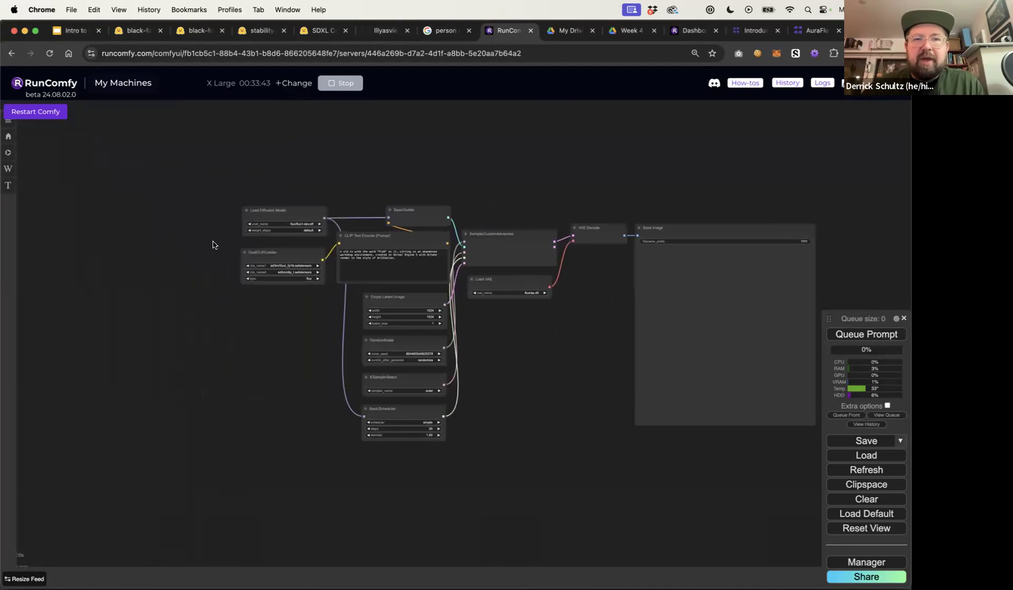
Search the node list for a Unet loader node near the Load Diffusion Model node
{"action": "scroll", "coordinate": [215, 241], "scroll_direction": "up", "scroll_amount": 5}
{"action": "scroll", "coordinate": [169, 240], "scroll_direction": "up", "scroll_amount": 3}
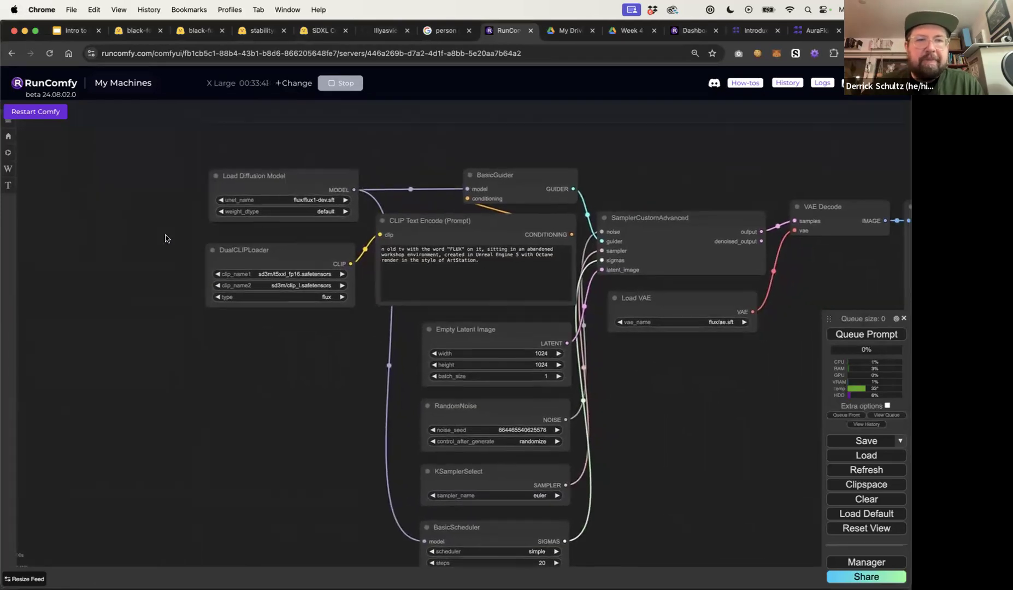
{"action": "mouse_move", "coordinate": [285, 158]}
{"action": "left_mouse_down"}
{"action": "mouse_move", "coordinate": [249, 145]}
{"action": "mouse_move", "coordinate": [274, 146]}
{"action": "left_mouse_up"}
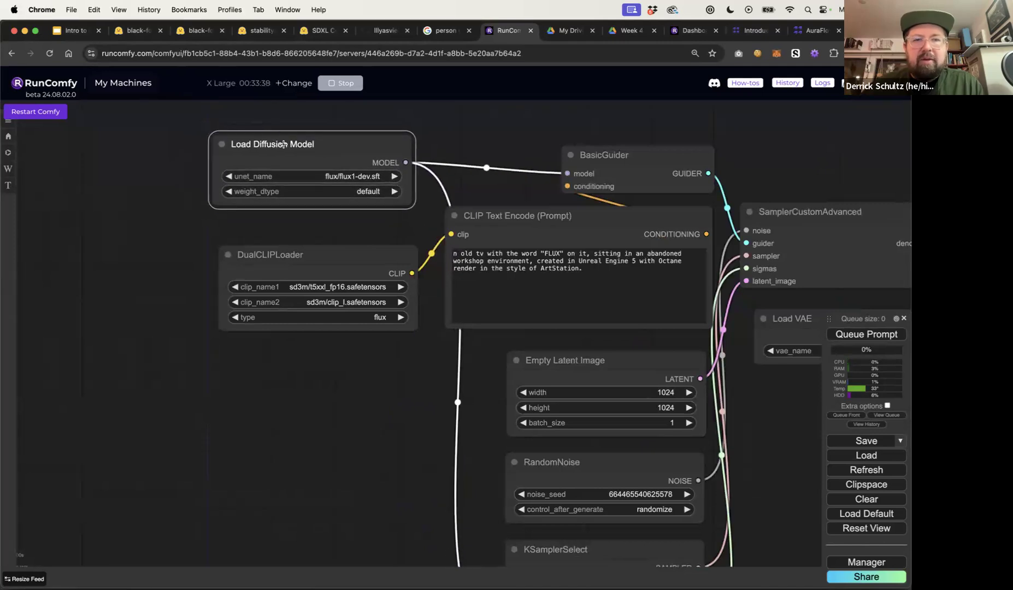
{"action": "double_click", "coordinate": [133, 273]}
{"action": "type", "text": "Load "}
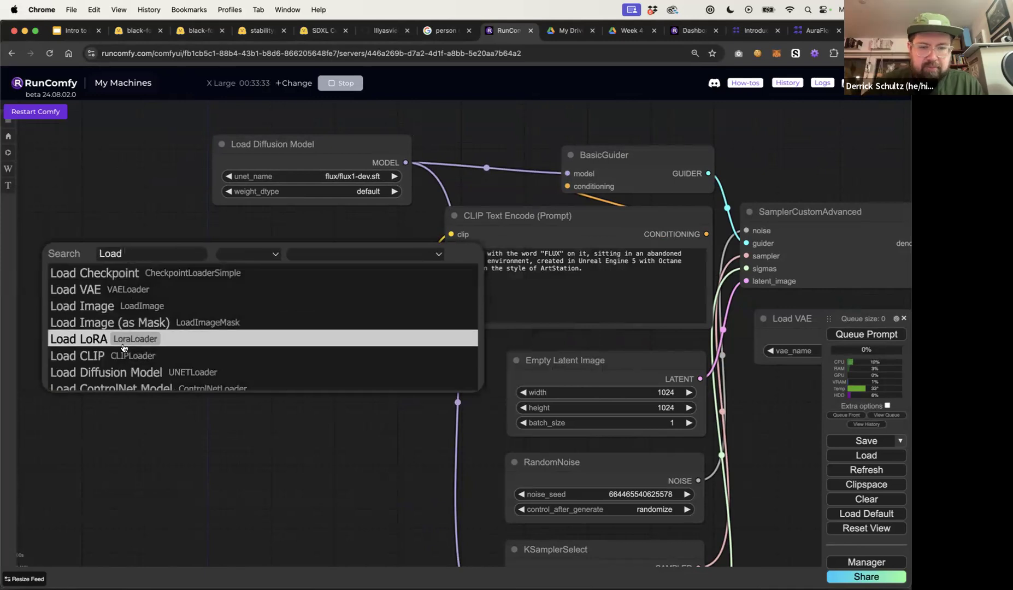
{"action": "type", "text": "Unet"}
{"action": "triple_click", "coordinate": [124, 269]}
{"action": "type", "text": "Unet"}
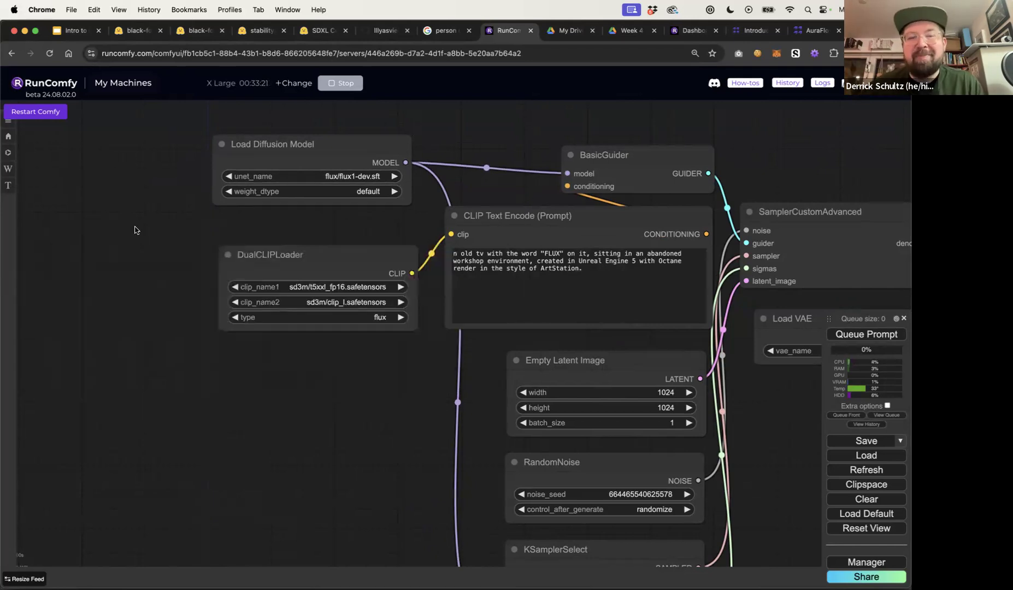
Rearrange the Load Diffusion Model and DualCLIPLoader nodes and keep the DualCLIPLoader type set to flux
{"action": "left_click", "coordinate": [354, 148]}
{"action": "left_click_drag", "start_coordinate": [355, 149], "coordinate": [344, 148]}
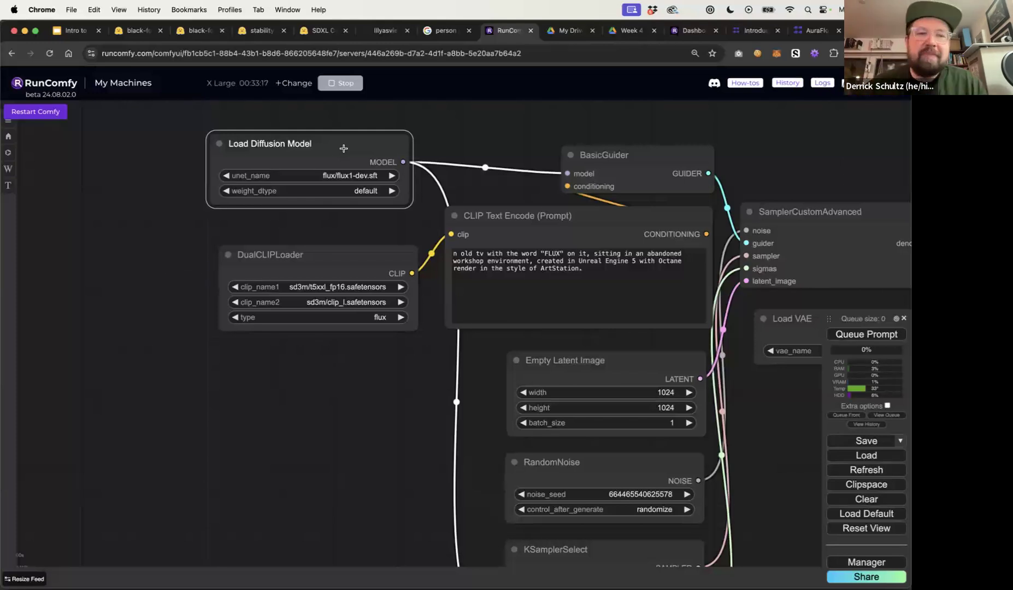
{"action": "left_click", "coordinate": [347, 261]}
{"action": "left_click_drag", "start_coordinate": [347, 261], "coordinate": [335, 241]}
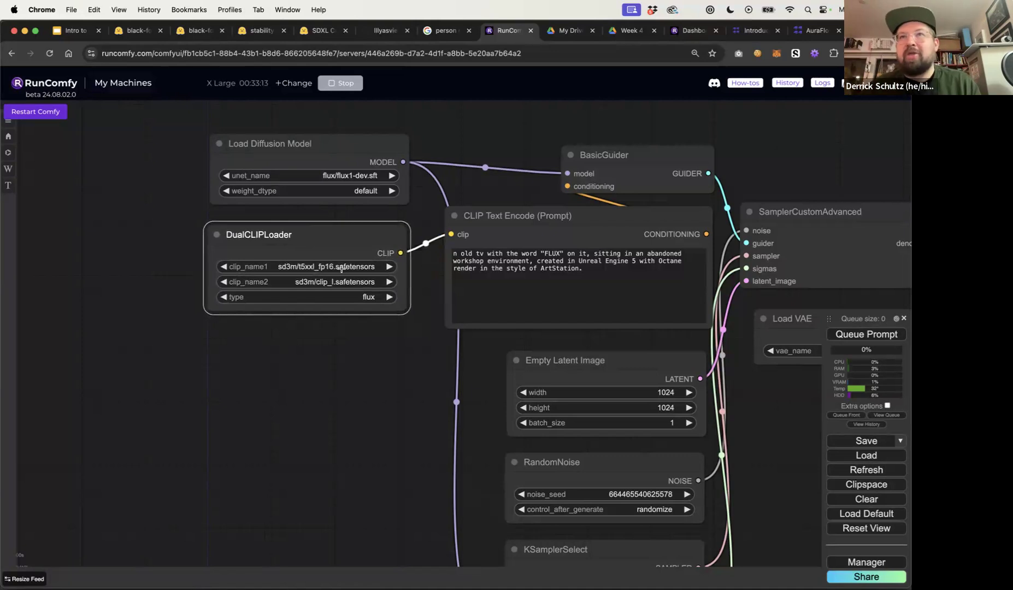
{"action": "left_click", "coordinate": [351, 299]}
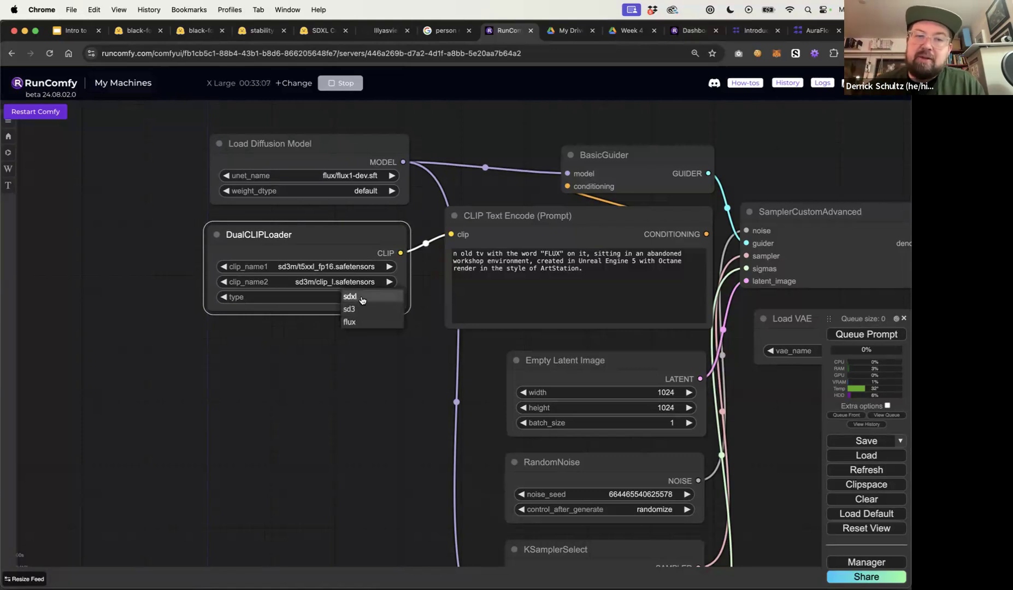
{"action": "left_click", "coordinate": [361, 322]}
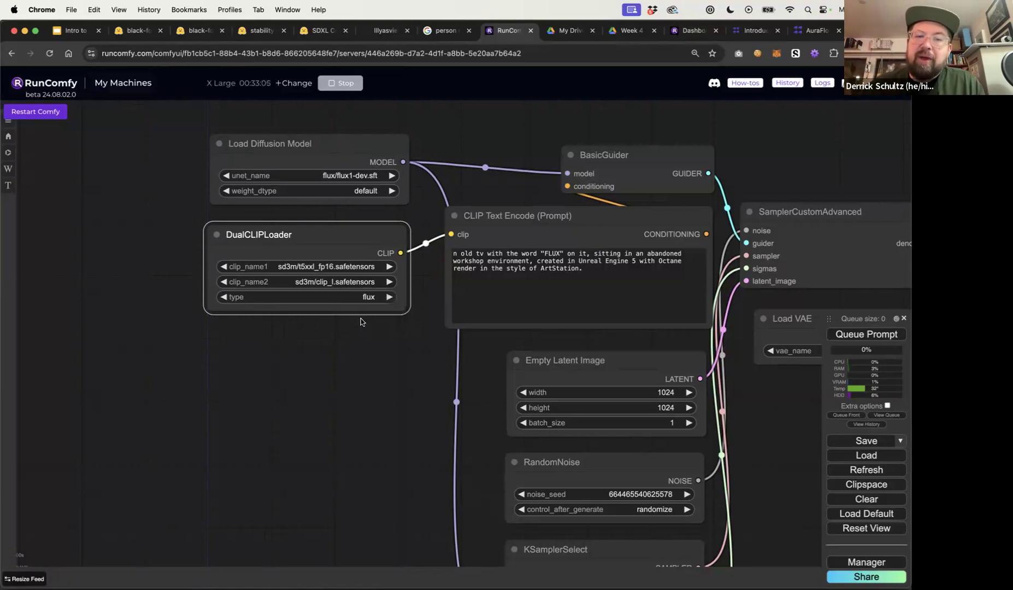
{"action": "left_click_drag", "start_coordinate": [293, 150], "coordinate": [290, 139]}
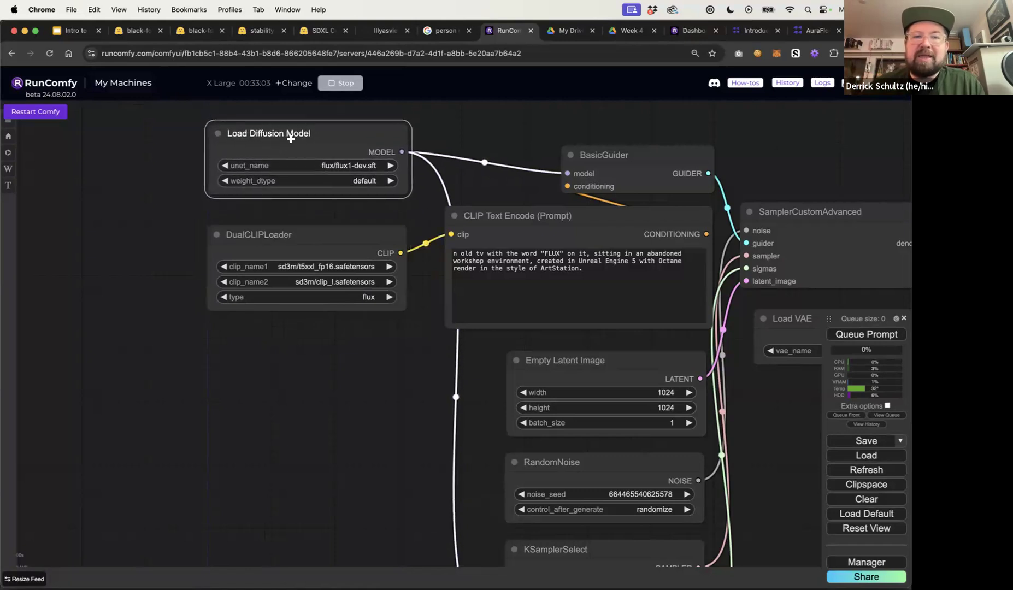
{"action": "left_click", "coordinate": [349, 297]}
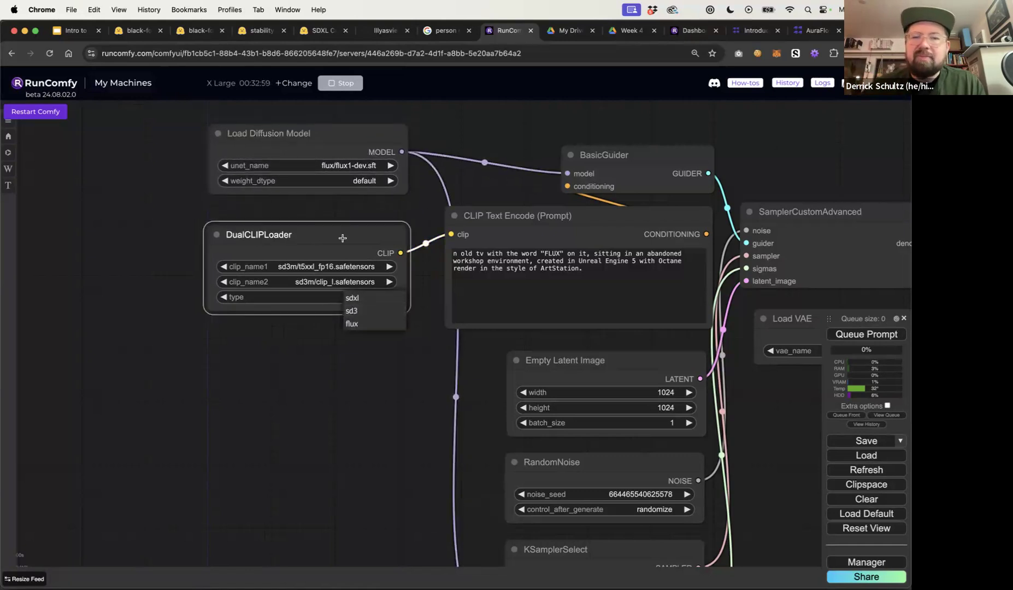
{"action": "left_click", "coordinate": [342, 238]}
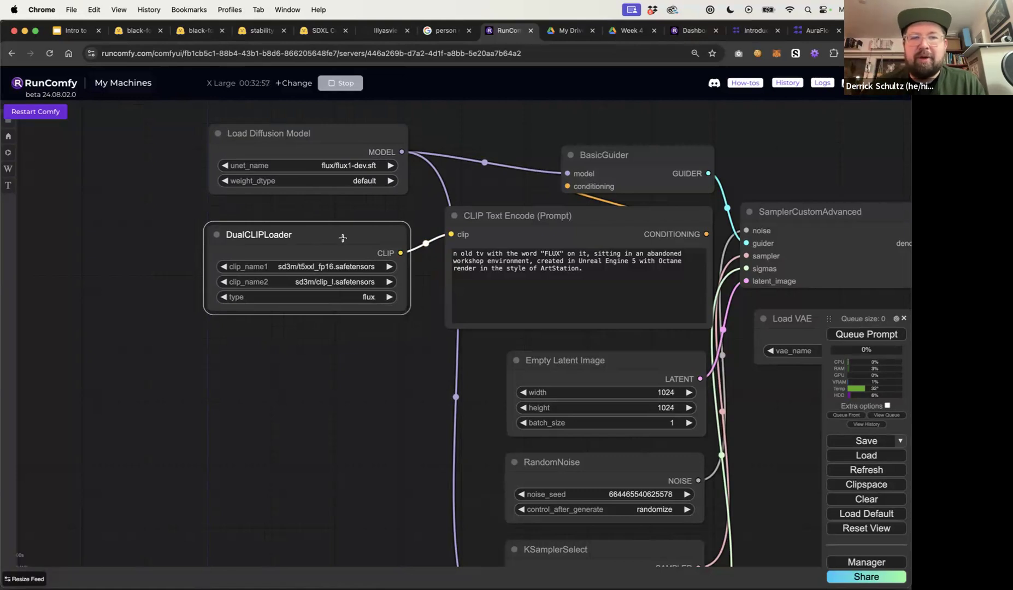
{"action": "left_click_drag", "start_coordinate": [349, 236], "coordinate": [347, 229]}
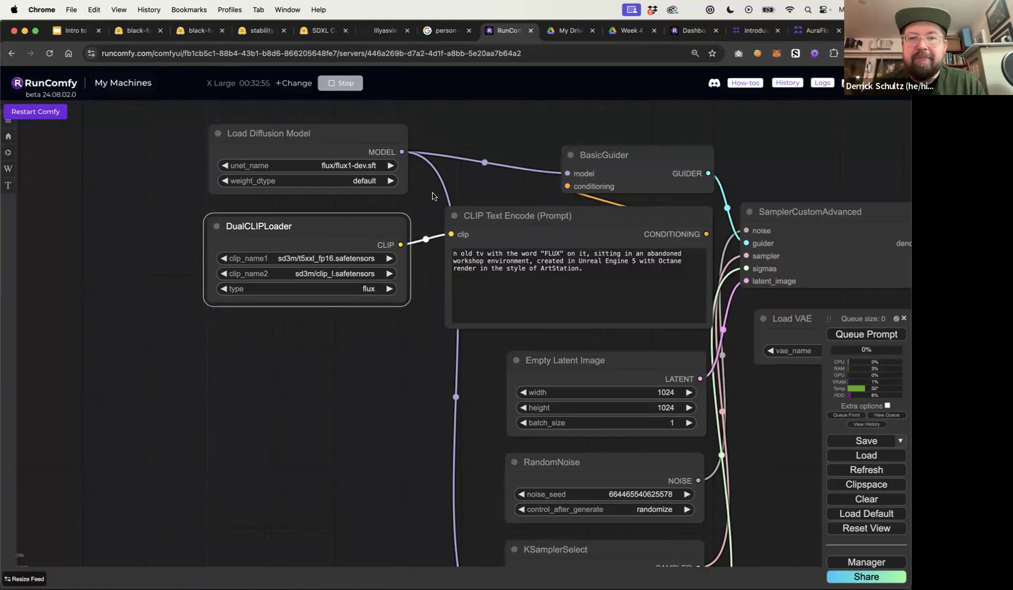
Rearrange the CLIP Text Encode and SamplerCustomAdvanced nodes so the whole FLUX workflow fits on the canvas
{"action": "left_click", "coordinate": [453, 255]}
{"action": "left_click", "coordinate": [498, 194]}
{"action": "left_click_drag", "start_coordinate": [473, 191], "coordinate": [302, 197]}
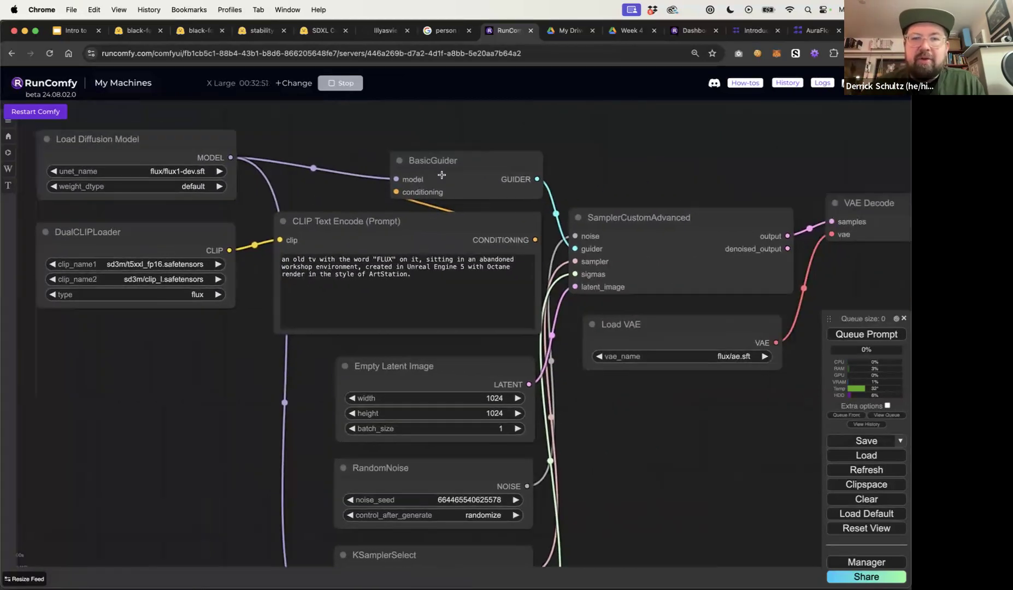
{"action": "scroll", "coordinate": [602, 136], "scroll_direction": "down", "scroll_amount": 3}
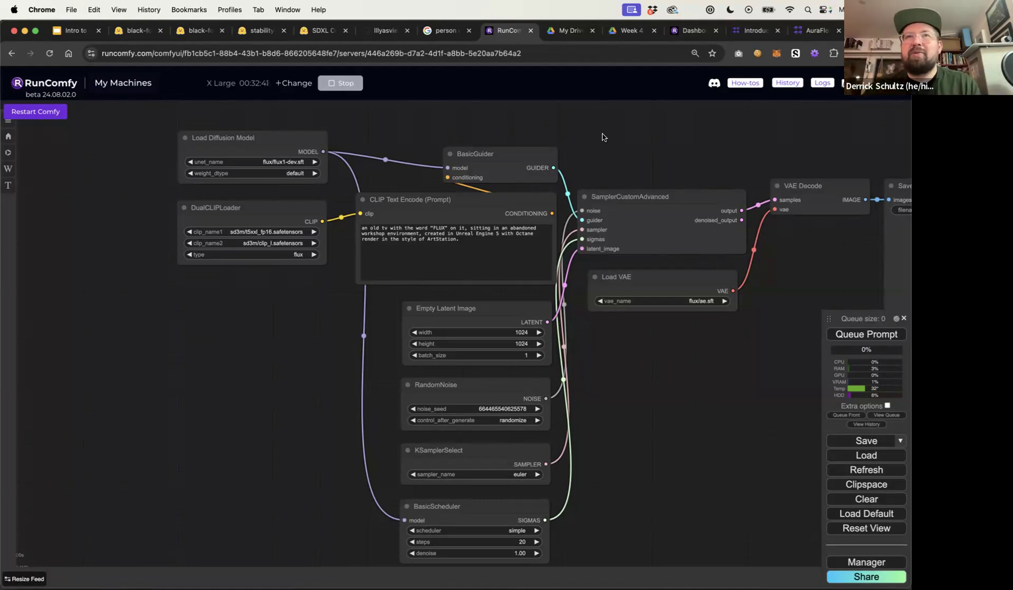
{"action": "mouse_move", "coordinate": [520, 195]}
{"action": "left_mouse_down"}
{"action": "mouse_move", "coordinate": [523, 207]}
{"action": "mouse_move", "coordinate": [514, 198]}
{"action": "left_mouse_up"}
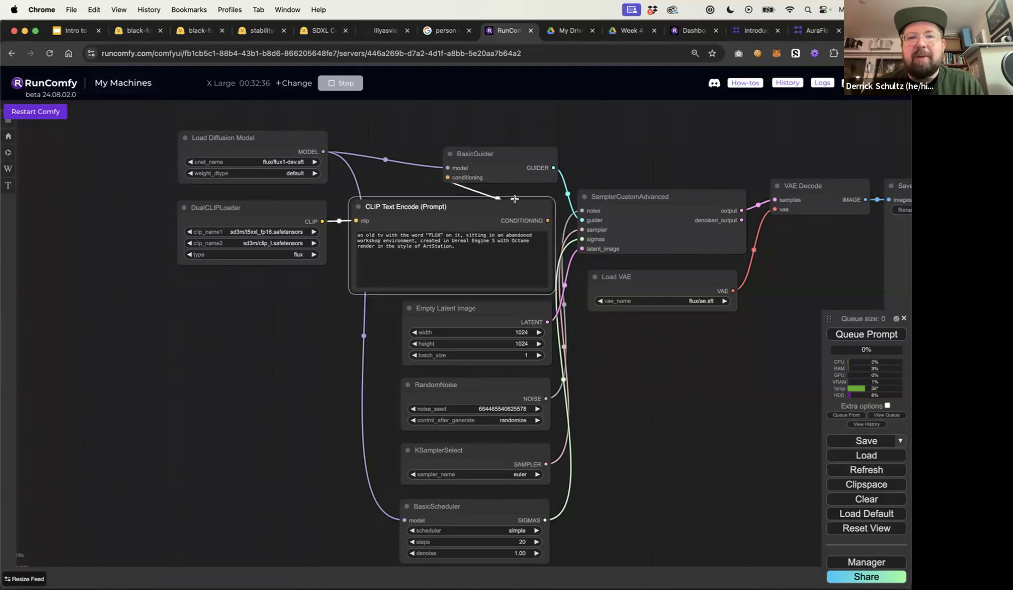
{"action": "left_click_drag", "start_coordinate": [499, 159], "coordinate": [465, 141]}
{"action": "left_click_drag", "start_coordinate": [462, 214], "coordinate": [425, 201]}
{"action": "left_click_drag", "start_coordinate": [479, 141], "coordinate": [481, 136]}
{"action": "left_click_drag", "start_coordinate": [609, 199], "coordinate": [510, 176]}
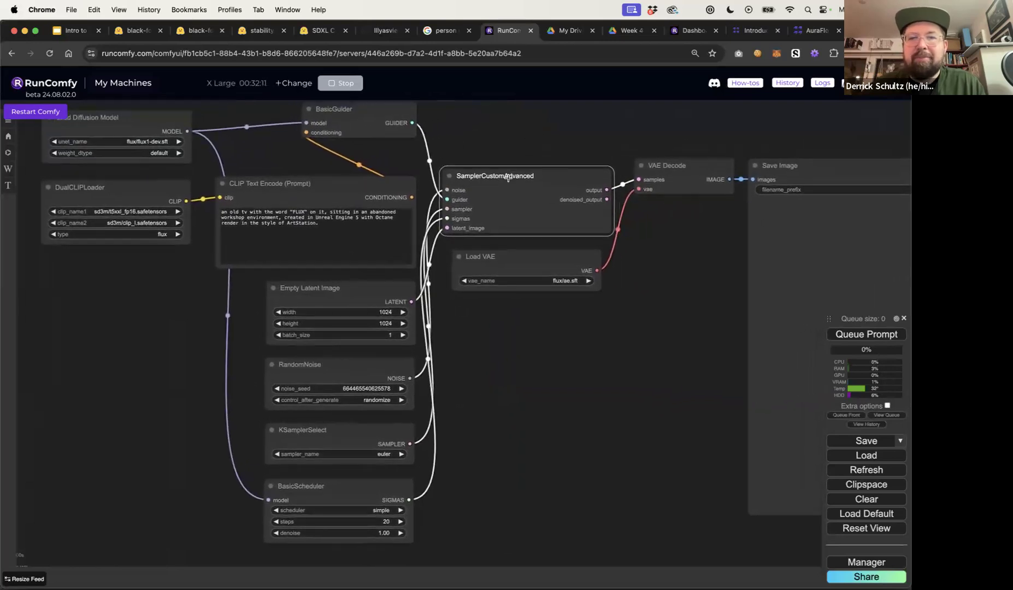
Add a KSampler node beside SamplerCustomAdvanced for comparison, then delete it again
{"action": "double_click", "coordinate": [515, 357]}
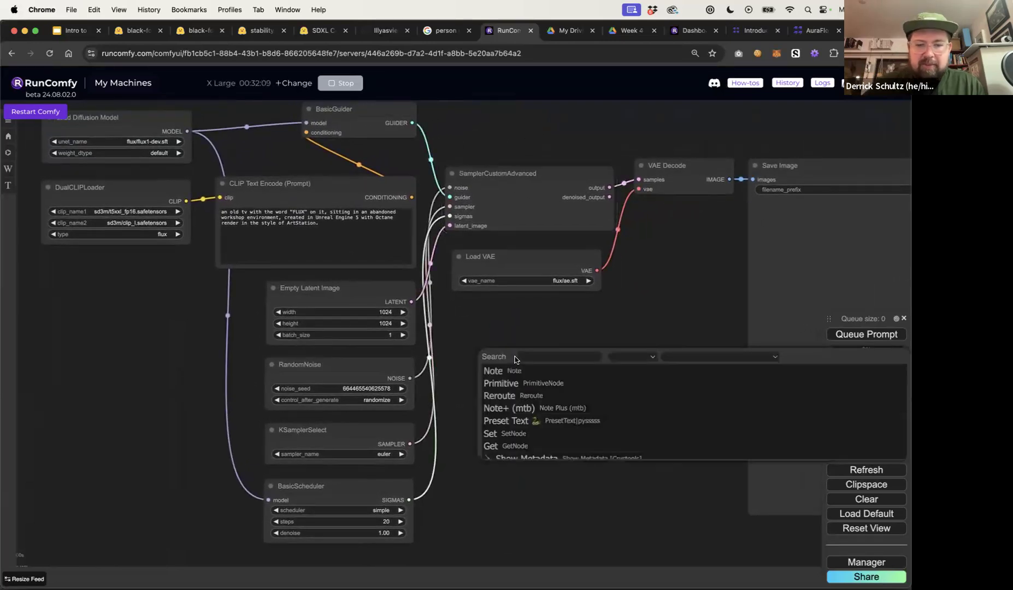
{"action": "type", "text": "ksample"}
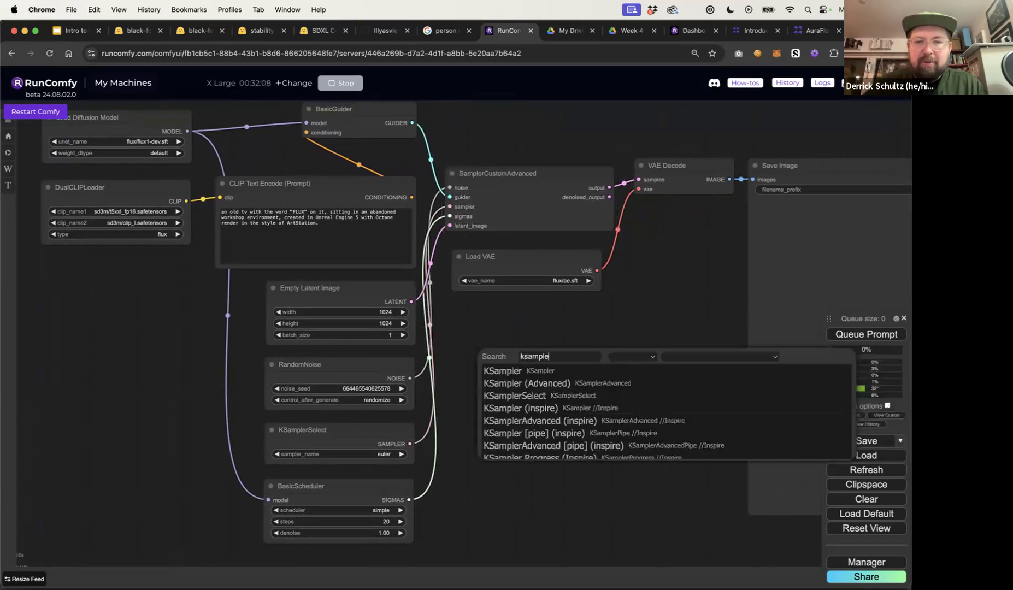
{"action": "left_click", "coordinate": [523, 371]}
{"action": "left_click_drag", "start_coordinate": [555, 350], "coordinate": [540, 321]}
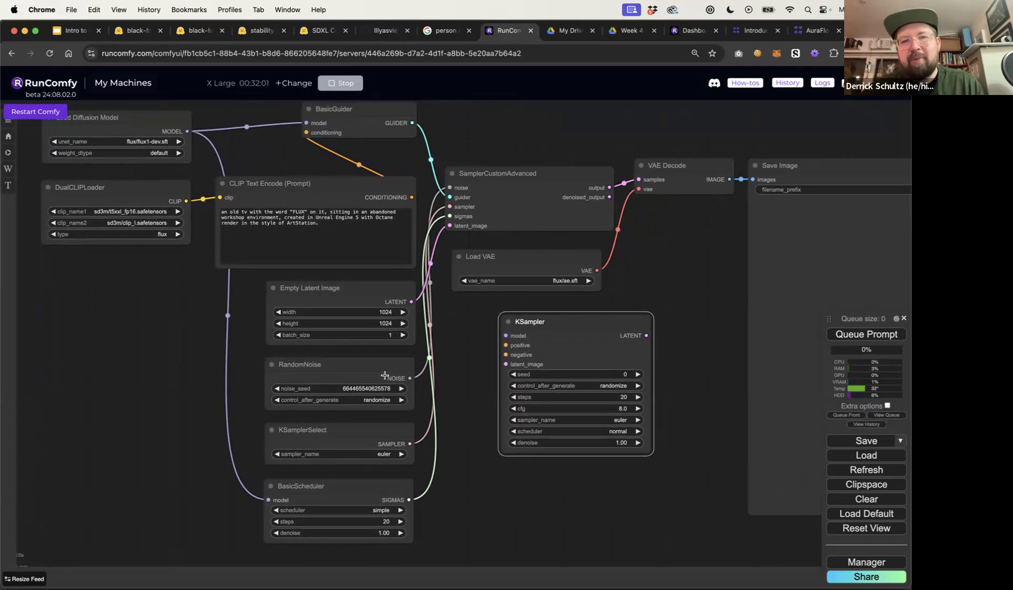
{"action": "left_click", "coordinate": [568, 228]}
{"action": "right_click", "coordinate": [586, 210]}
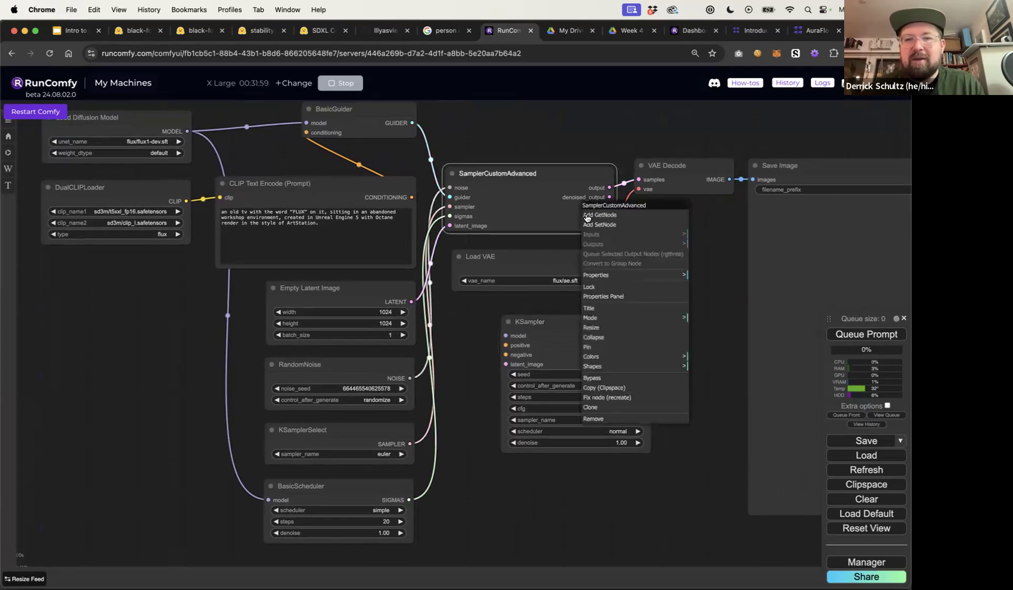
{"action": "left_click", "coordinate": [547, 297]}
{"action": "left_click", "coordinate": [539, 320]}
{"action": "key", "text": "Delete"}
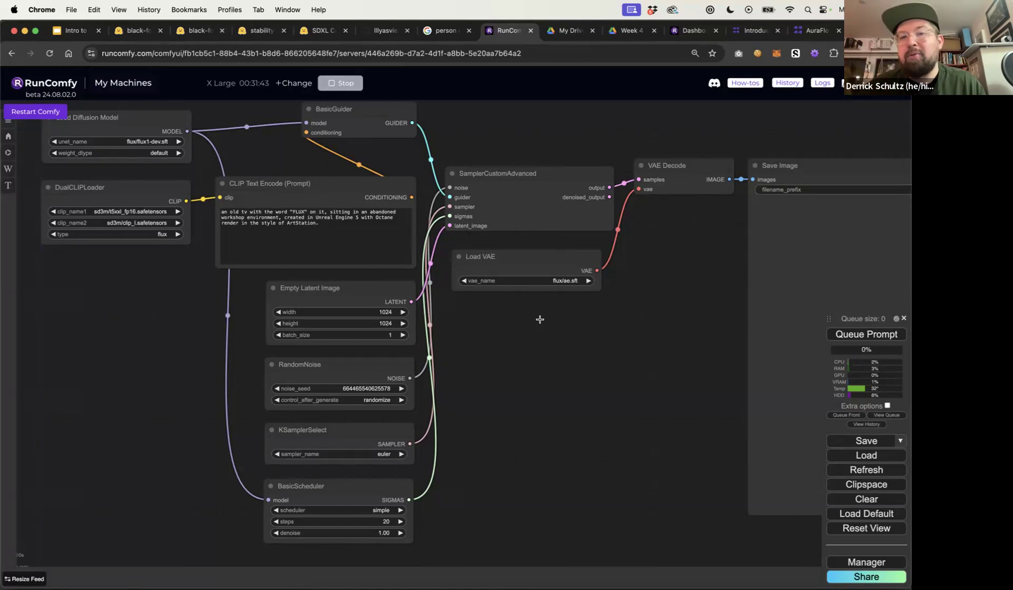
Nudge the SamplerCustomAdvanced and Empty Latent Image nodes into place
{"action": "left_click", "coordinate": [518, 182]}
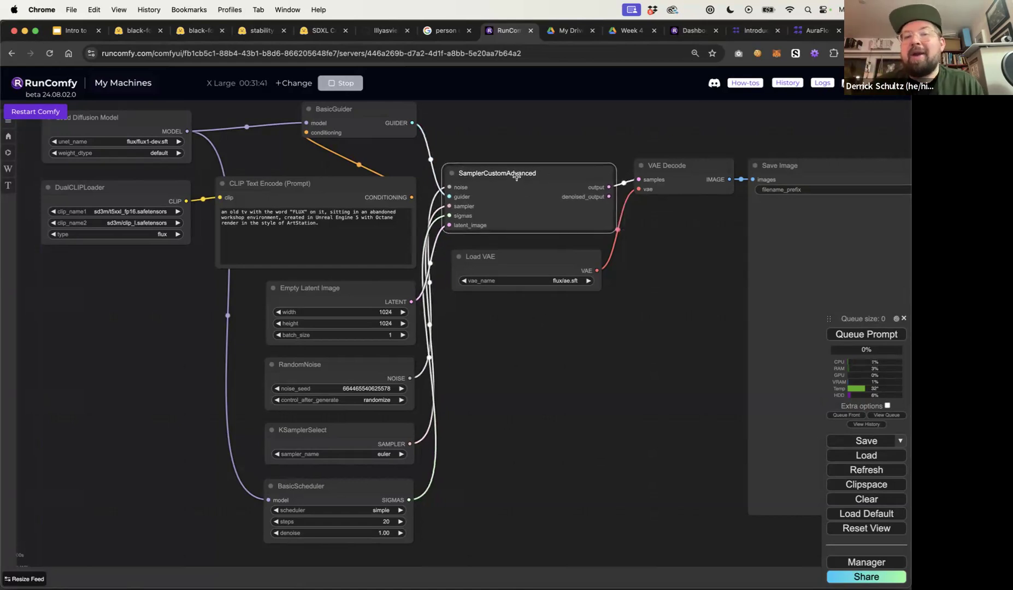
{"action": "left_click_drag", "start_coordinate": [512, 175], "coordinate": [514, 176]}
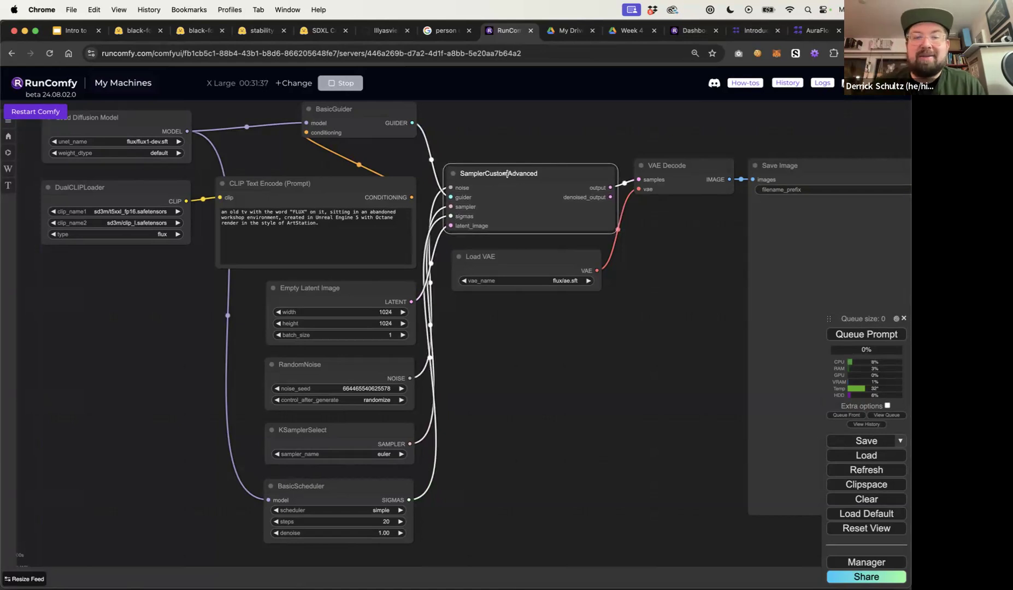
{"action": "left_click_drag", "start_coordinate": [370, 288], "coordinate": [351, 287]}
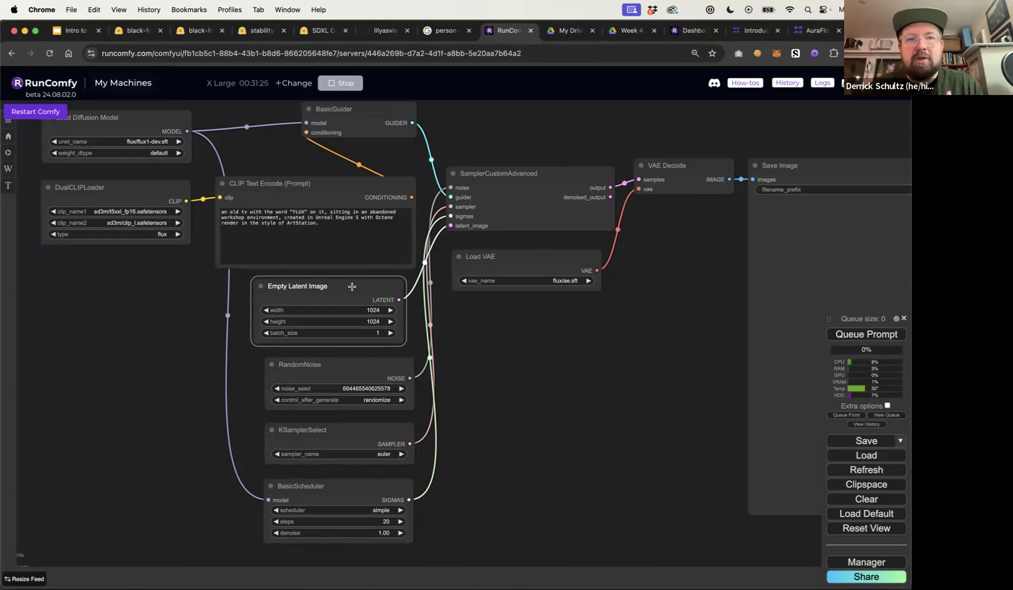
{"action": "left_click_drag", "start_coordinate": [351, 287], "coordinate": [351, 288]}
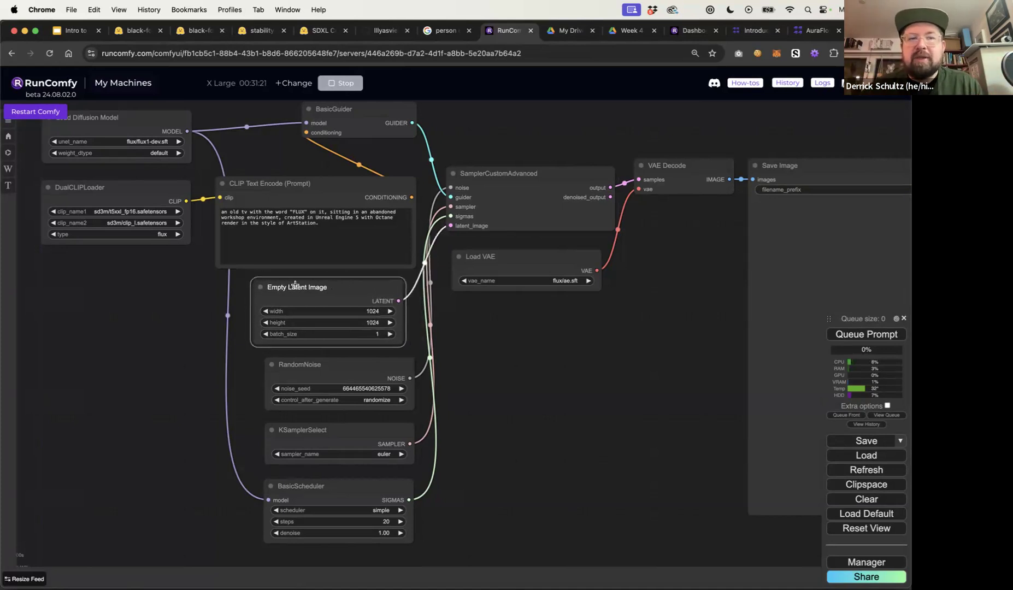
Add an EmptySD3LatentImage node from the node search, then delete it again
{"action": "double_click", "coordinate": [107, 348]}
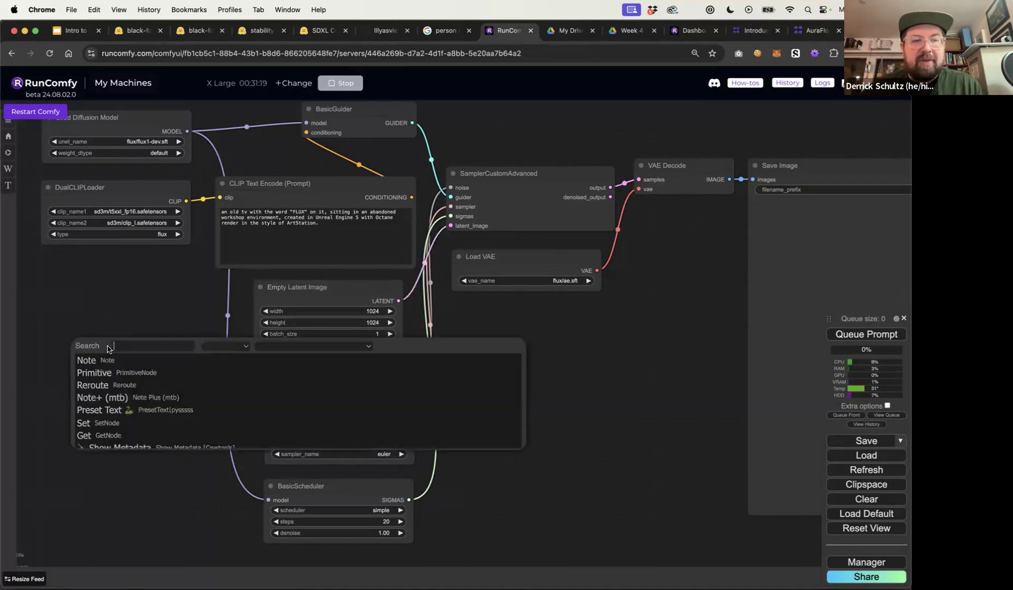
{"action": "type", "text": "ed"}
{"action": "key", "text": "BackSpace"}
{"action": "type", "text": "mpty"}
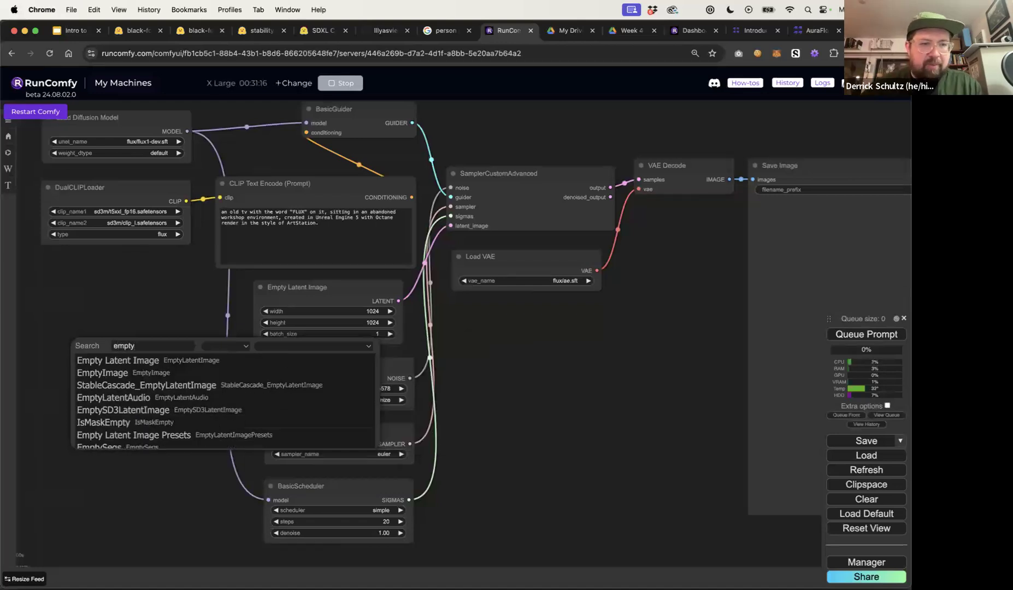
{"action": "left_click", "coordinate": [104, 410]}
{"action": "left_click_drag", "start_coordinate": [180, 355], "coordinate": [123, 343]}
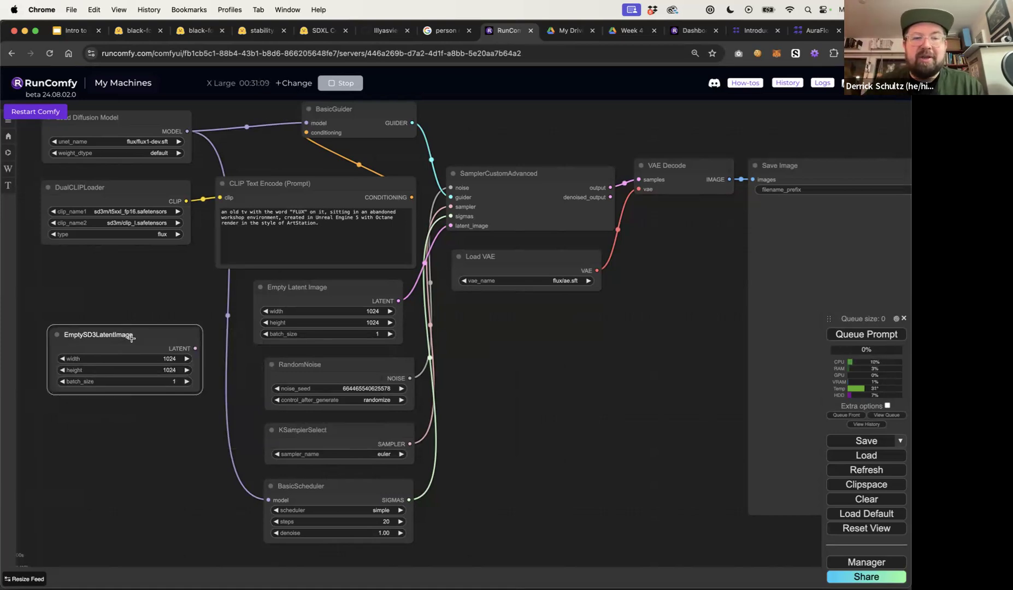
{"action": "key", "text": "Delete"}
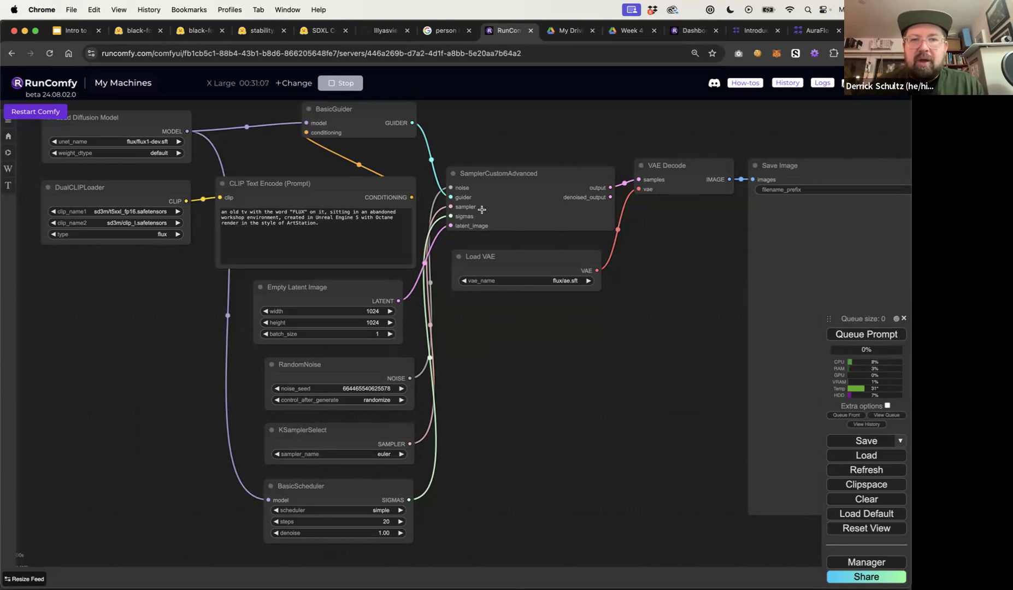
Inspect the KSamplerSelect sampler options, the BasicScheduler settings and the Load VAE selection
{"action": "left_click_drag", "start_coordinate": [356, 432], "coordinate": [315, 432]}
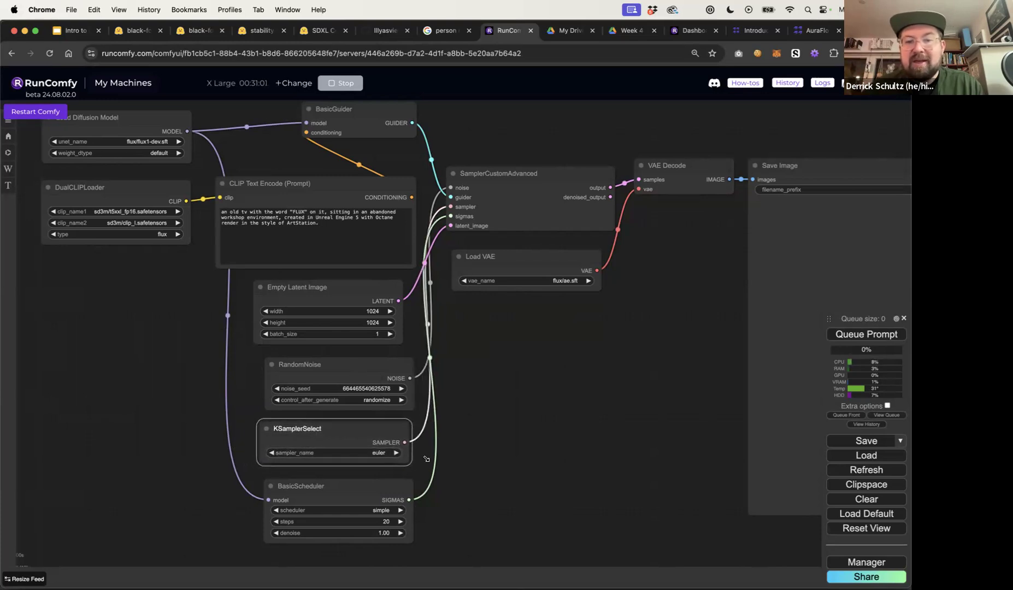
{"action": "left_click", "coordinate": [371, 453]}
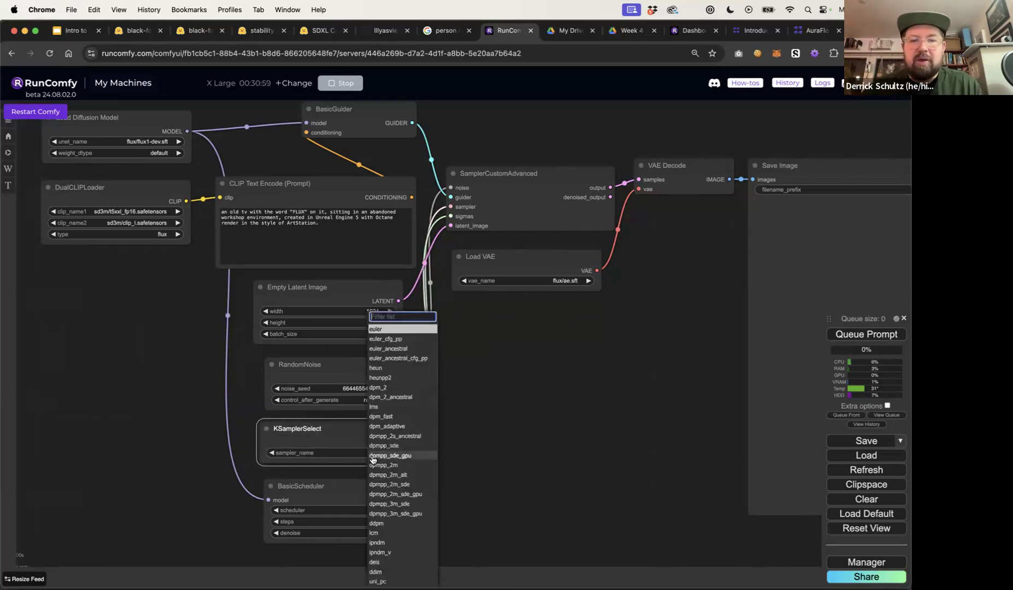
{"action": "left_click", "coordinate": [328, 443]}
{"action": "left_click_drag", "start_coordinate": [338, 487], "coordinate": [334, 487]}
{"action": "left_click_drag", "start_coordinate": [467, 446], "coordinate": [482, 404]}
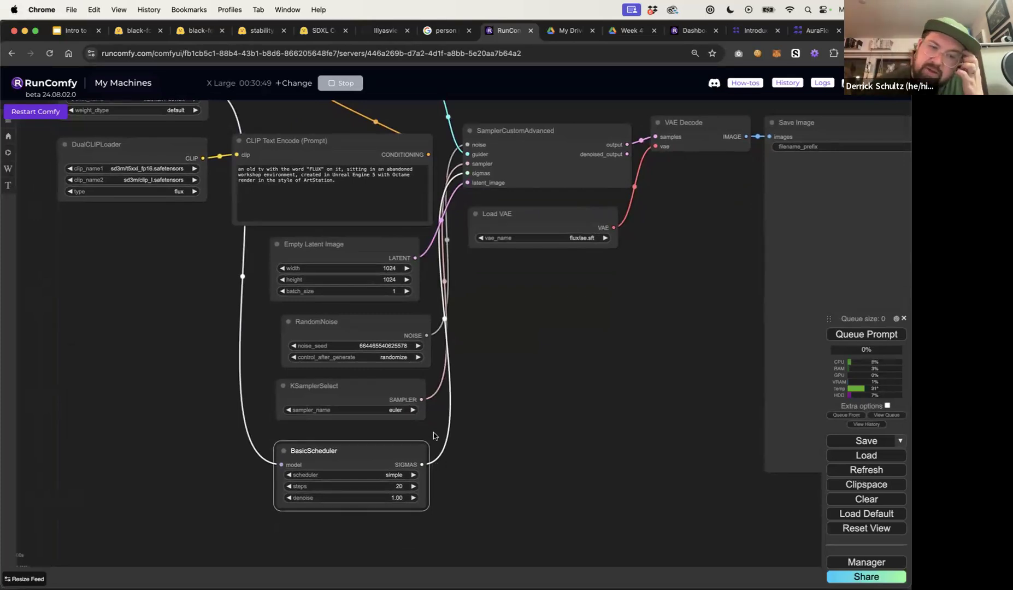
{"action": "left_click", "coordinate": [375, 474]}
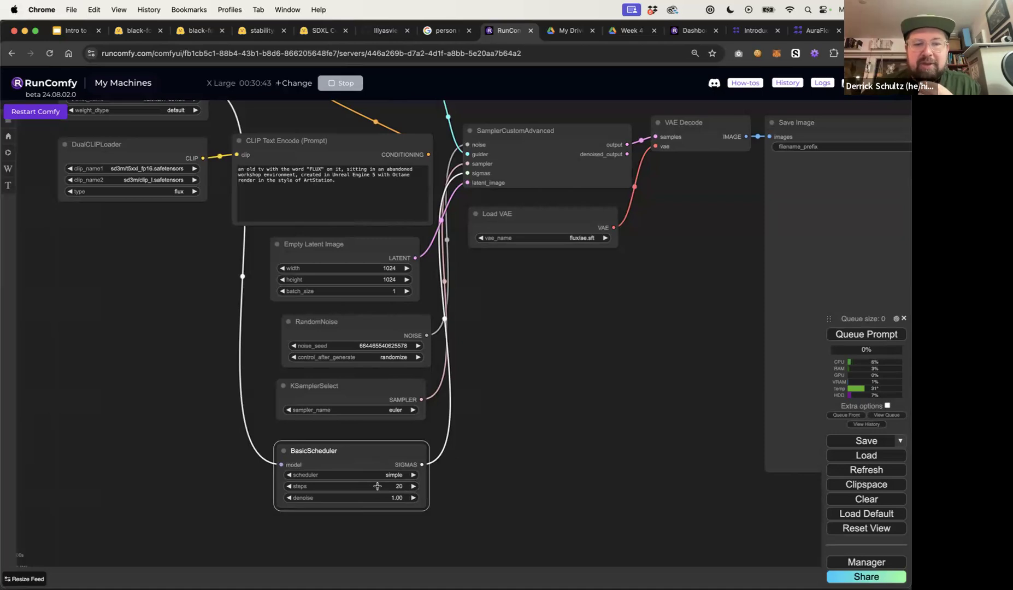
{"action": "left_click_drag", "start_coordinate": [549, 437], "coordinate": [497, 485]}
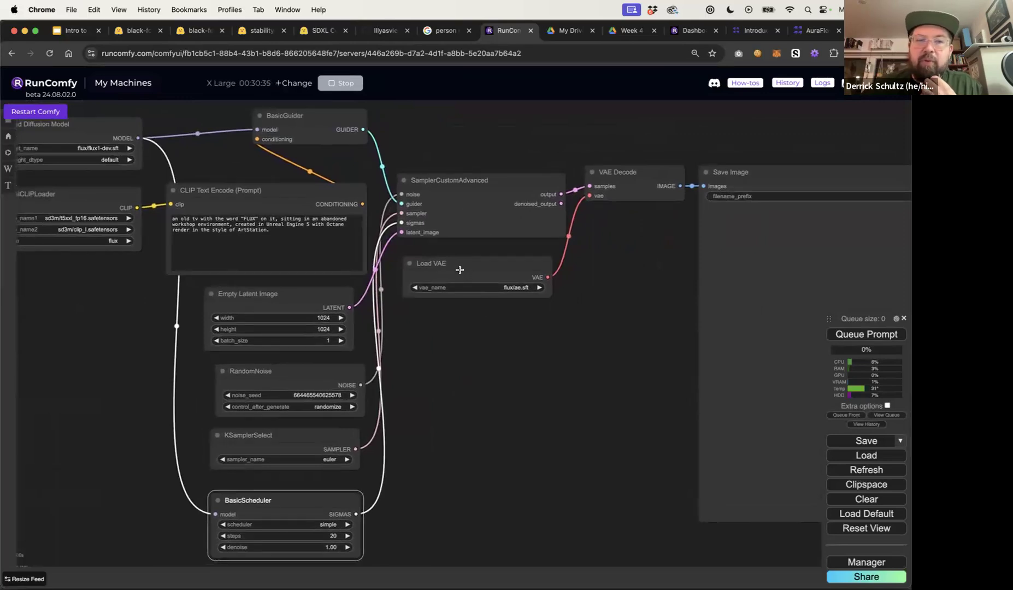
{"action": "left_click", "coordinate": [514, 289]}
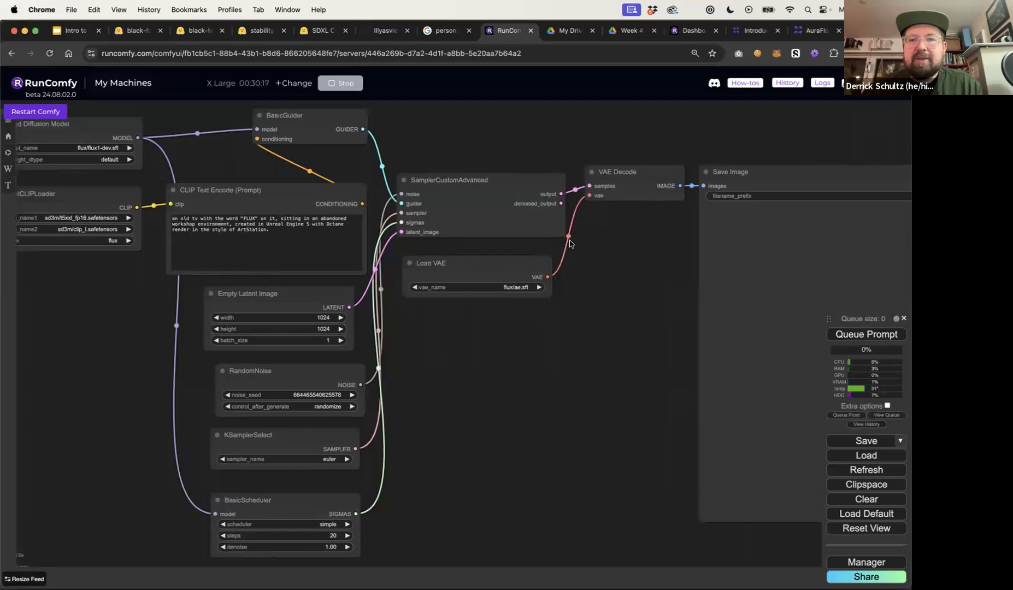
Set the Empty Latent Image batch size to 4
{"action": "scroll", "coordinate": [577, 268], "scroll_direction": "down", "scroll_amount": 2}
{"action": "scroll", "coordinate": [578, 268], "scroll_direction": "down", "scroll_amount": 3}
{"action": "scroll", "coordinate": [475, 342], "scroll_direction": "up", "scroll_amount": 10}
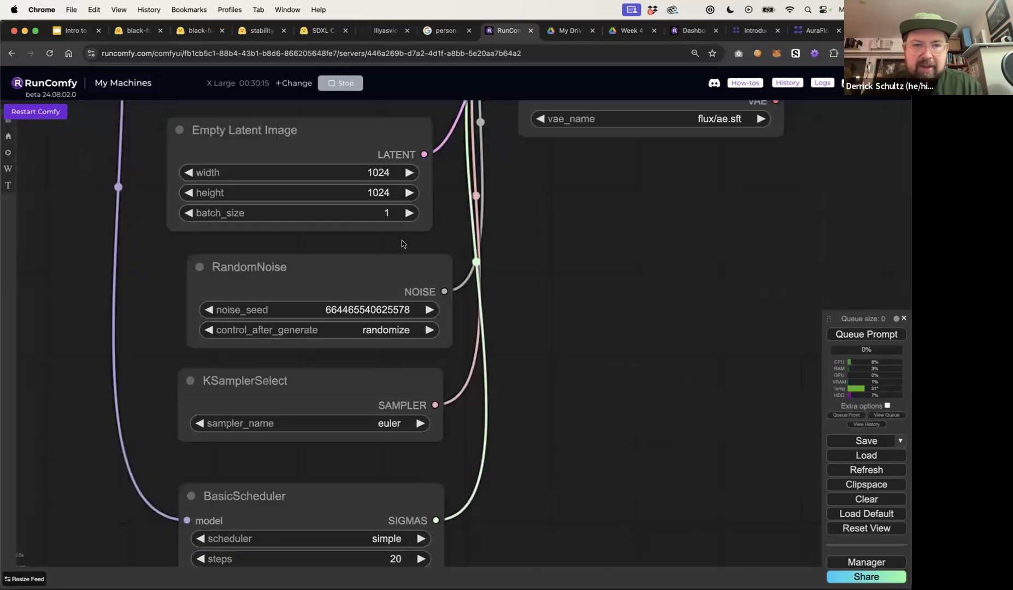
{"action": "left_click", "coordinate": [389, 213]}
{"action": "type", "text": "4"}
{"action": "key", "text": "Return"}
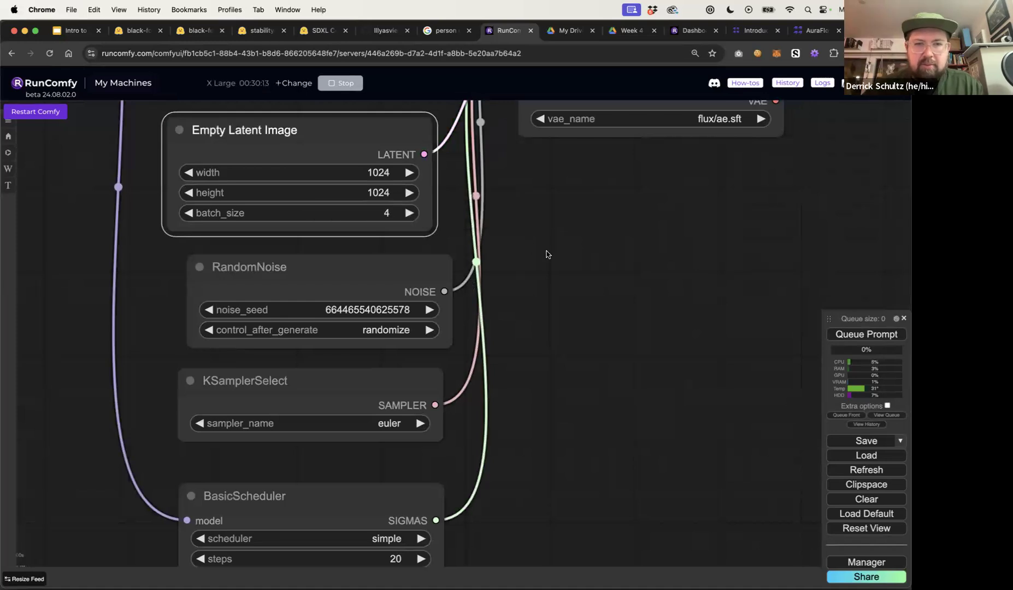
Switch to the sd3-workflow.json file in Sublime Text
{"action": "scroll", "coordinate": [546, 254], "scroll_direction": "down", "scroll_amount": 10}
{"action": "scroll", "coordinate": [546, 254], "scroll_direction": "up", "scroll_amount": 5}
{"action": "scroll", "coordinate": [546, 254], "scroll_direction": "down", "scroll_amount": 5}
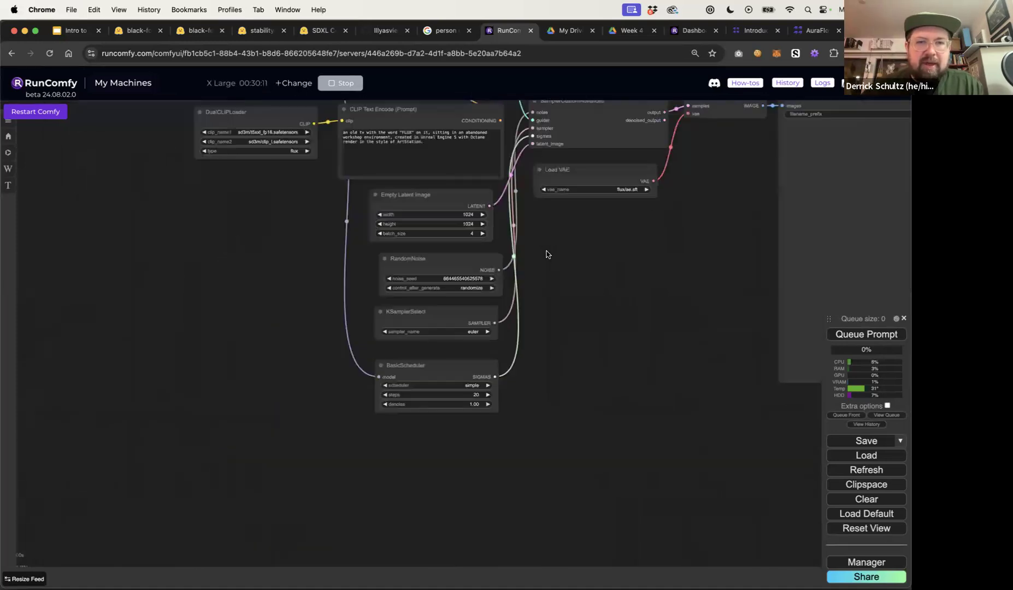
{"action": "key", "text": "super+Tab"}
{"action": "key", "text": "super+Tab"}
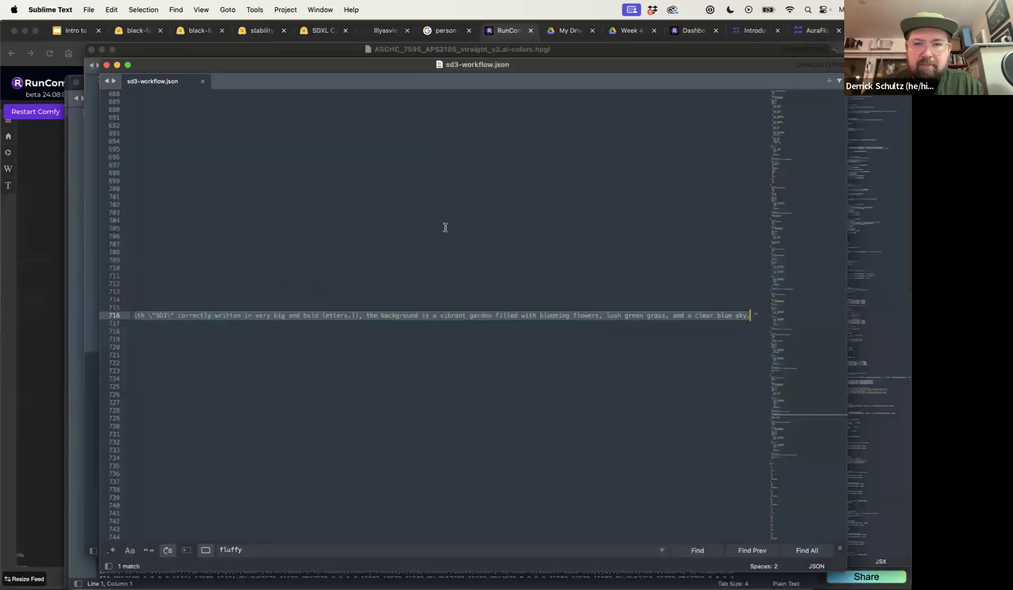
Replace the CLIP Text Encode prompt with the copied SD3 prompt text and queue the workflow
{"action": "key", "text": "super+Tab"}
{"action": "left_click", "coordinate": [413, 148]}
{"action": "key", "text": "super+a"}
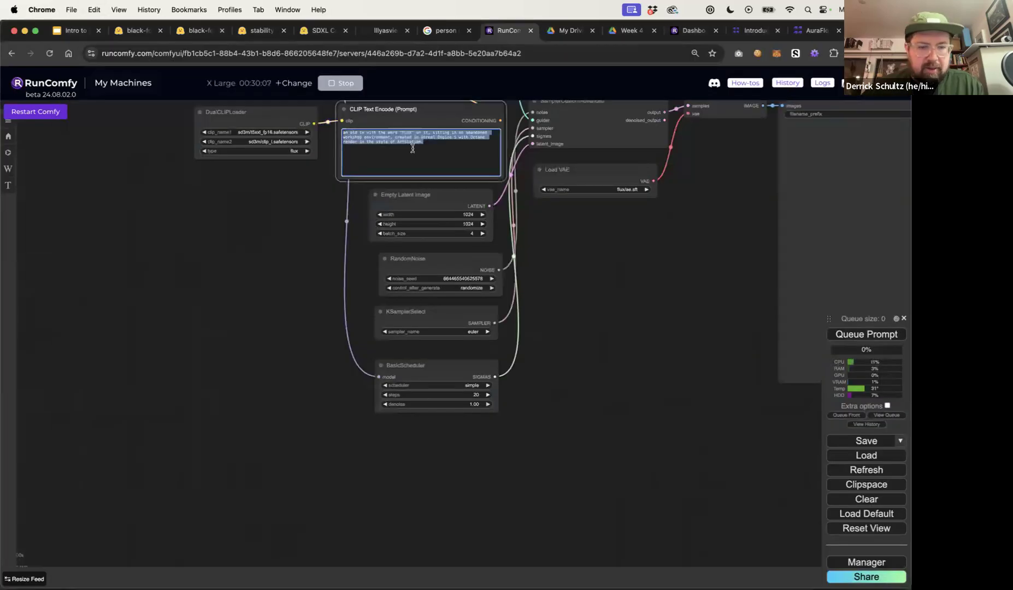
{"action": "key", "text": "super+v"}
{"action": "left_click_drag", "start_coordinate": [599, 254], "coordinate": [468, 313]}
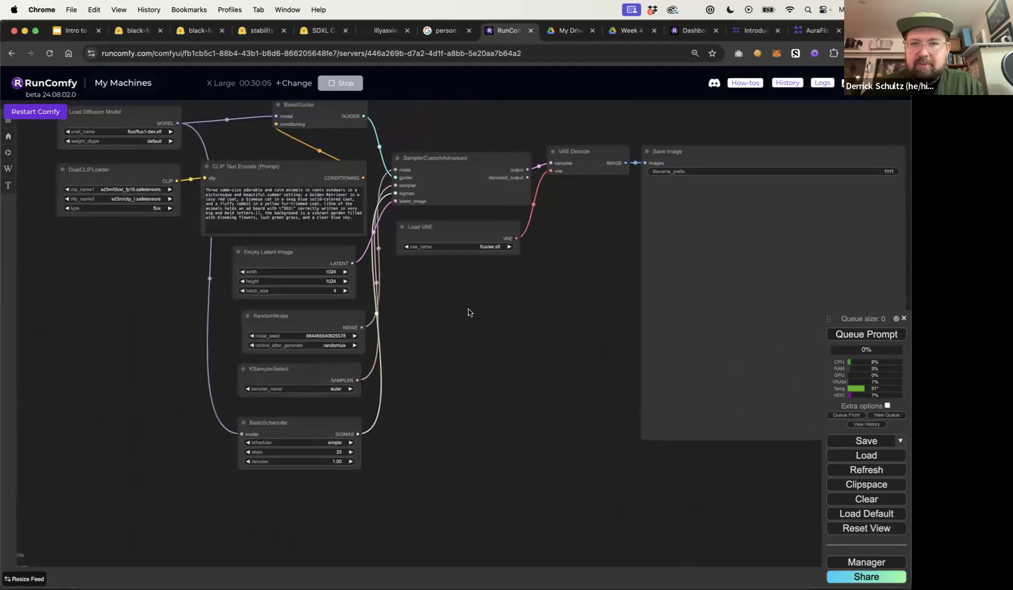
{"action": "left_click", "coordinate": [862, 337]}
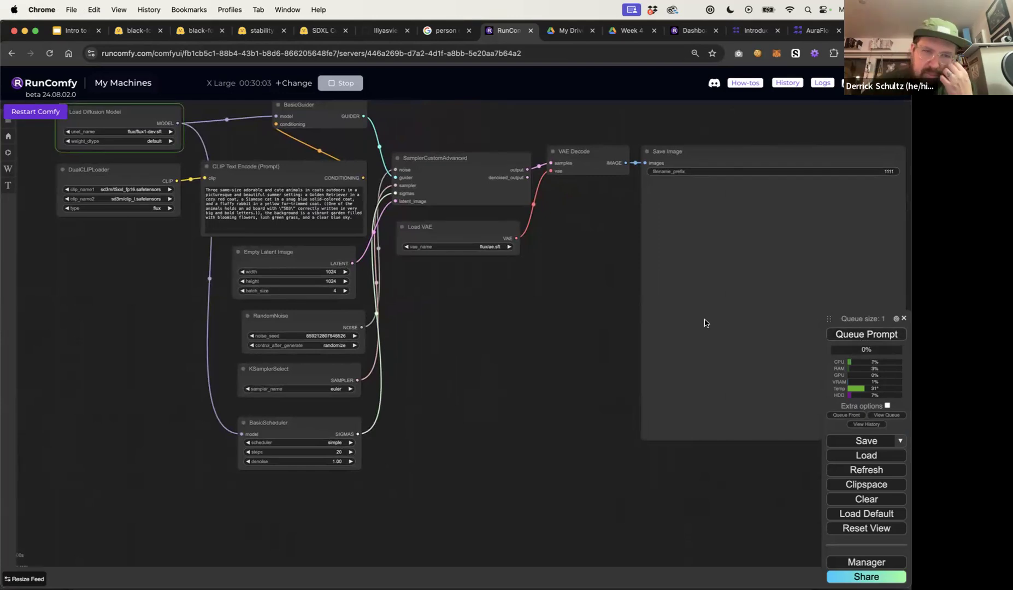
Inspect the weight_dtype and unet_name options of the Load Diffusion Model node
{"action": "left_click_drag", "start_coordinate": [610, 323], "coordinate": [587, 358]}
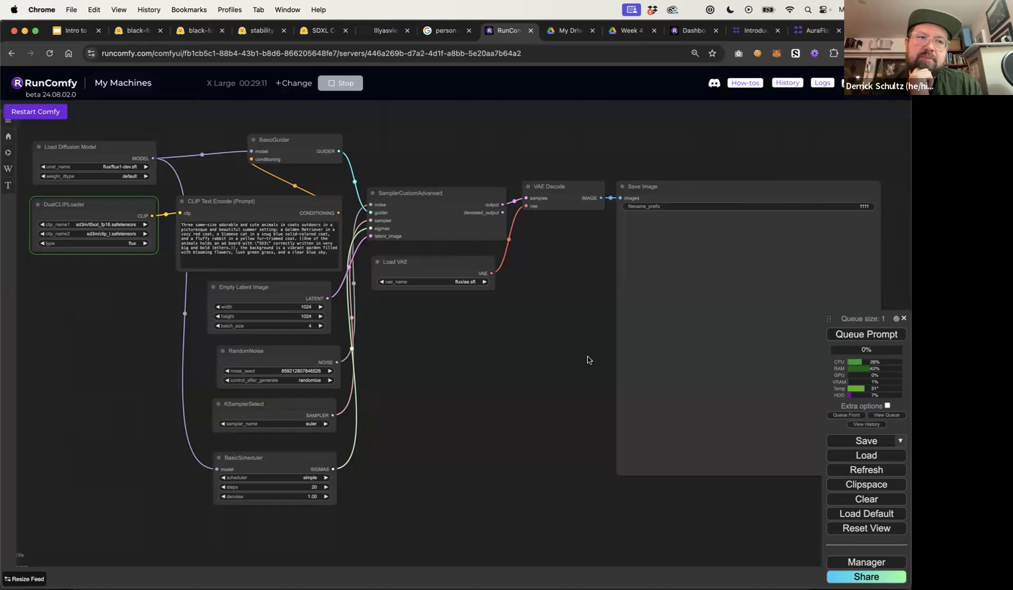
{"action": "left_click", "coordinate": [132, 176]}
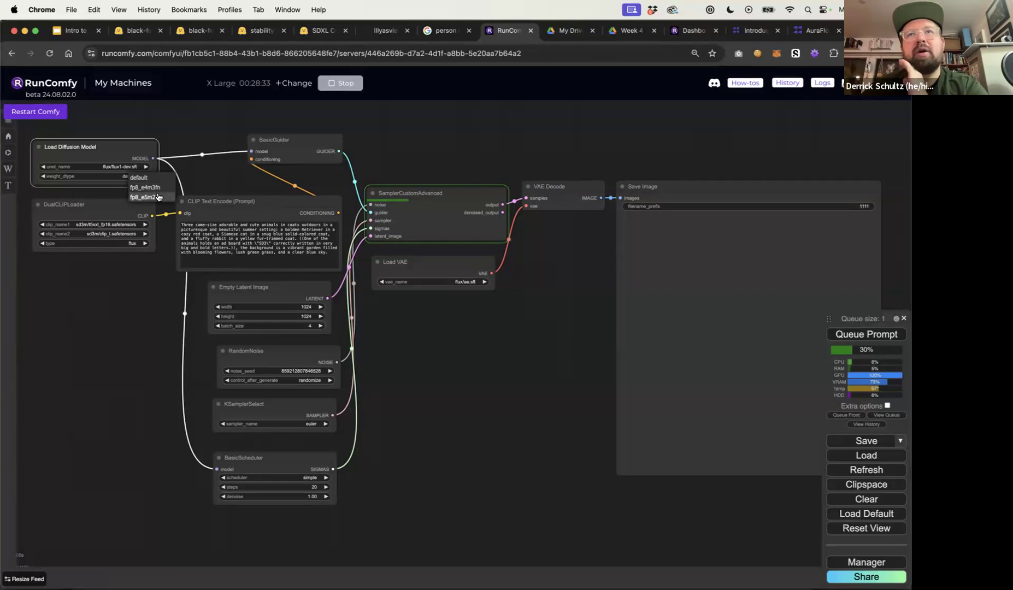
{"action": "left_click", "coordinate": [203, 178]}
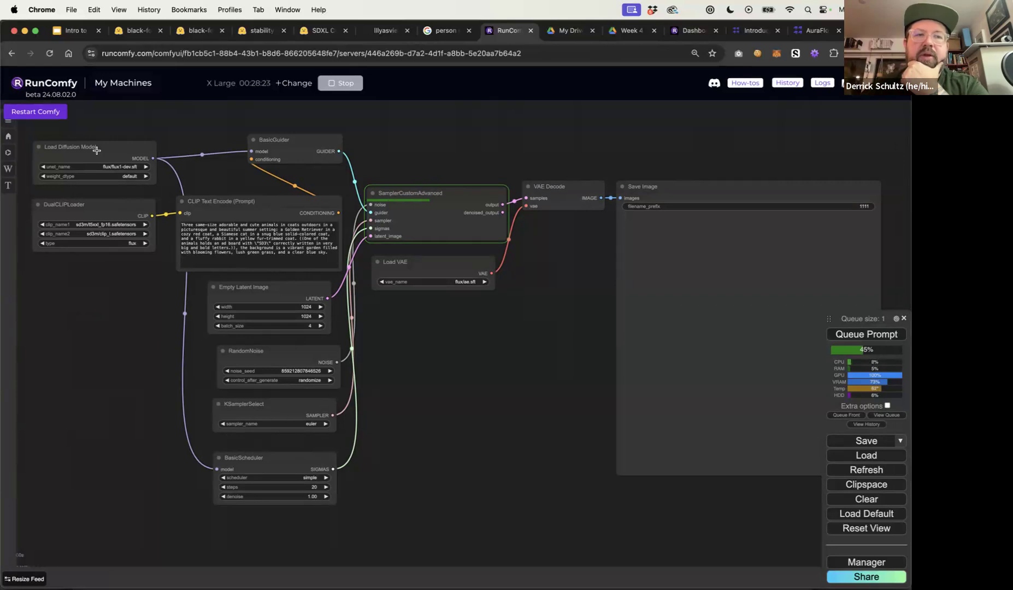
{"action": "left_click", "coordinate": [107, 168]}
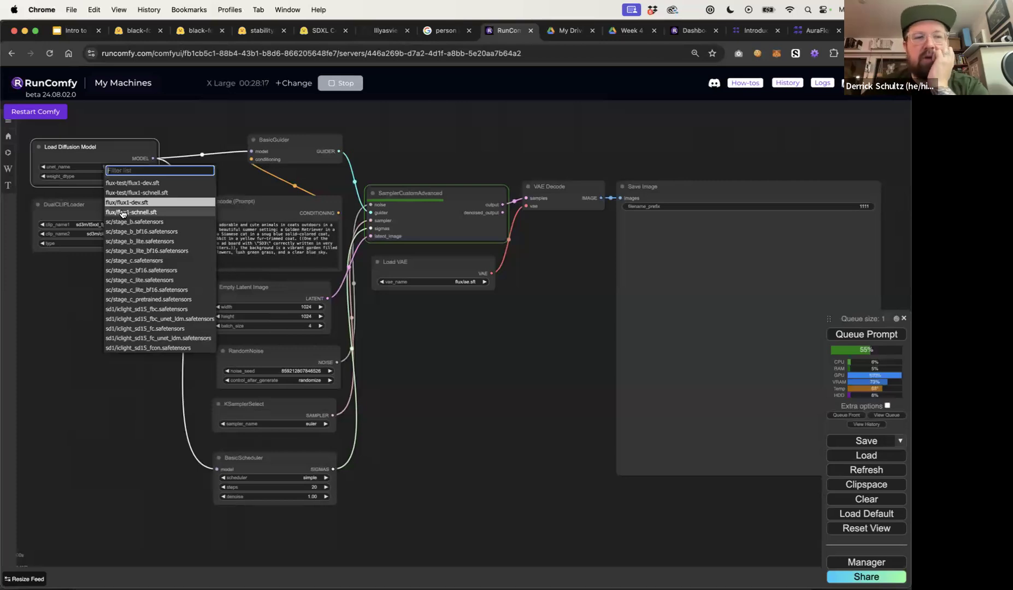
{"action": "left_click", "coordinate": [170, 132]}
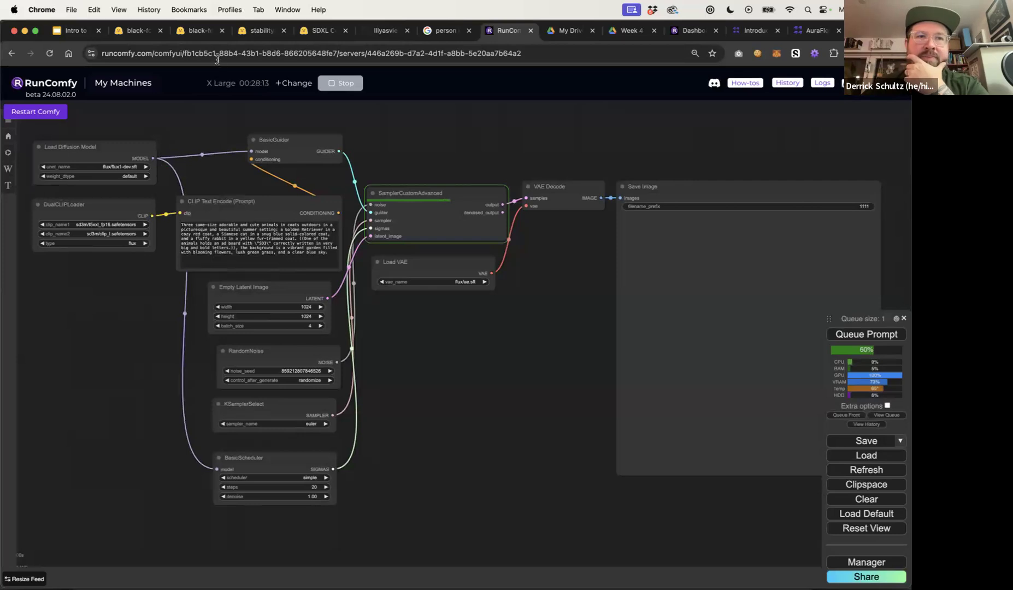
Open the FLUX.1-schnell model page on Hugging Face and read through its model card
{"action": "left_click", "coordinate": [198, 31]}
{"action": "left_click", "coordinate": [123, 34]}
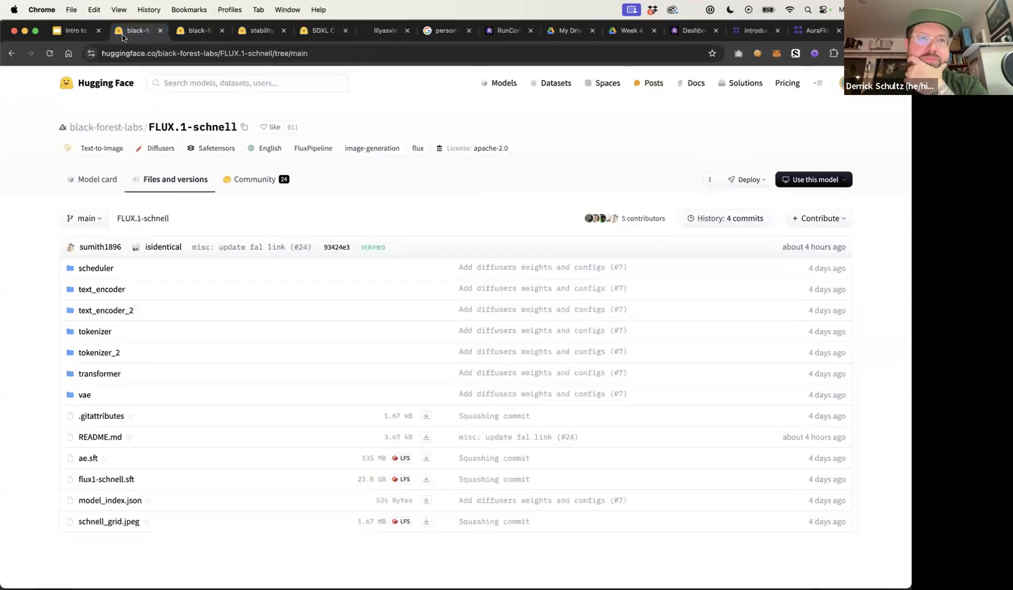
{"action": "left_click", "coordinate": [165, 127]}
{"action": "scroll", "coordinate": [142, 274], "scroll_direction": "down", "scroll_amount": 6}
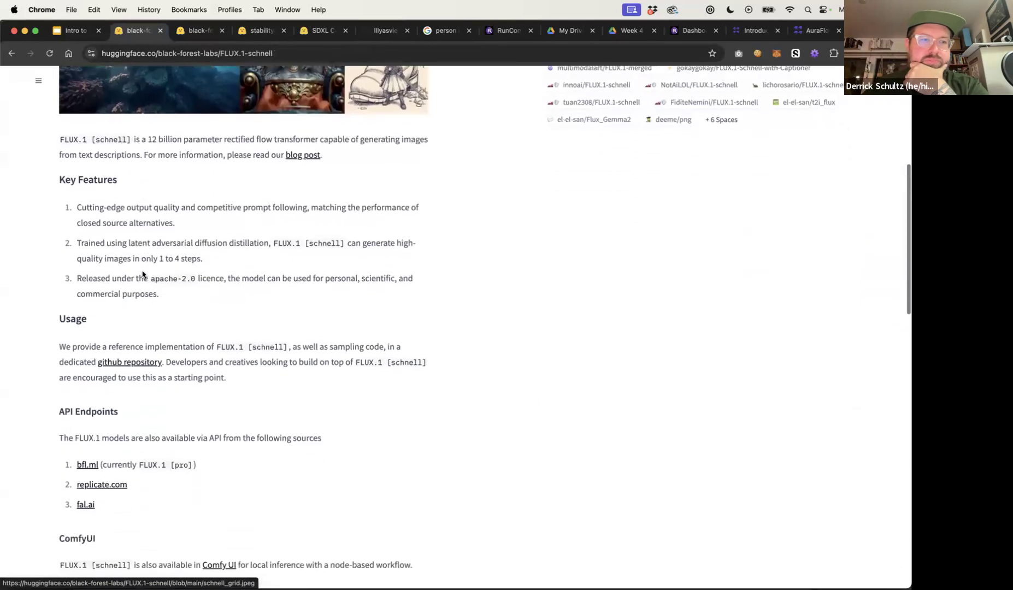
{"action": "scroll", "coordinate": [143, 274], "scroll_direction": "down", "scroll_amount": 3}
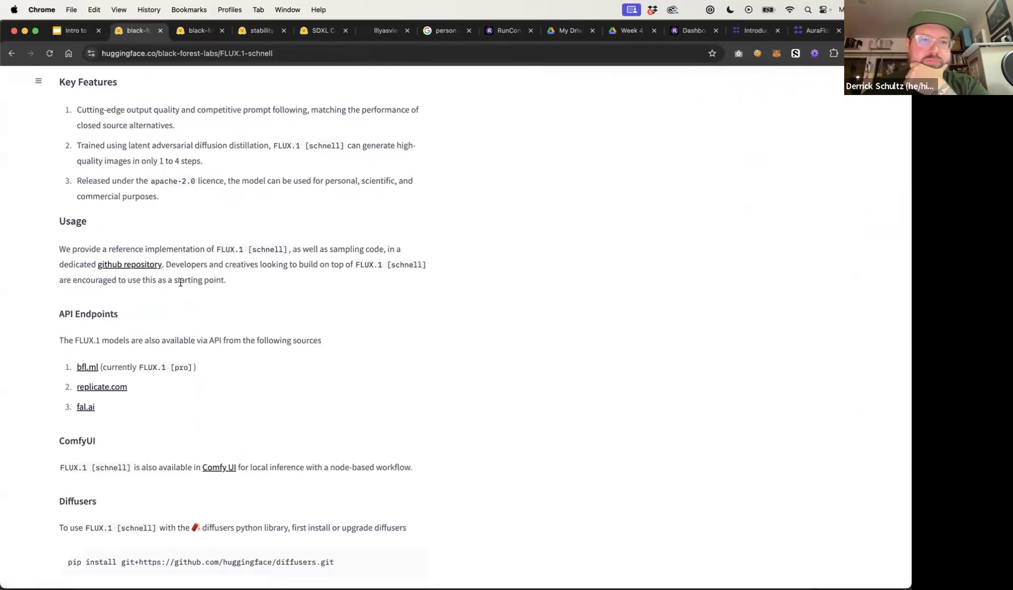
{"action": "scroll", "coordinate": [163, 332], "scroll_direction": "down", "scroll_amount": 2}
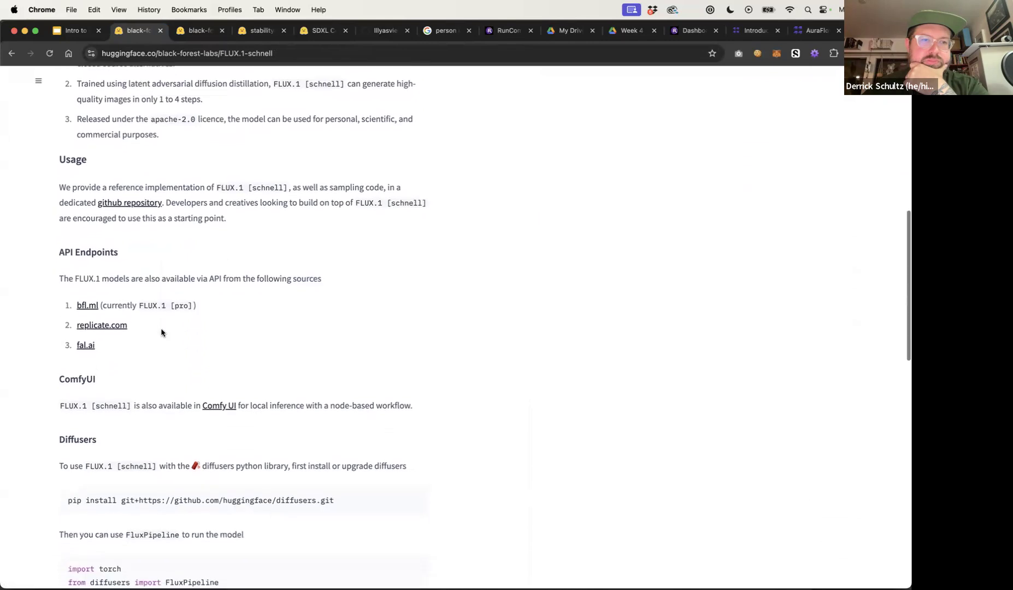
{"action": "scroll", "coordinate": [161, 332], "scroll_direction": "down", "scroll_amount": 2}
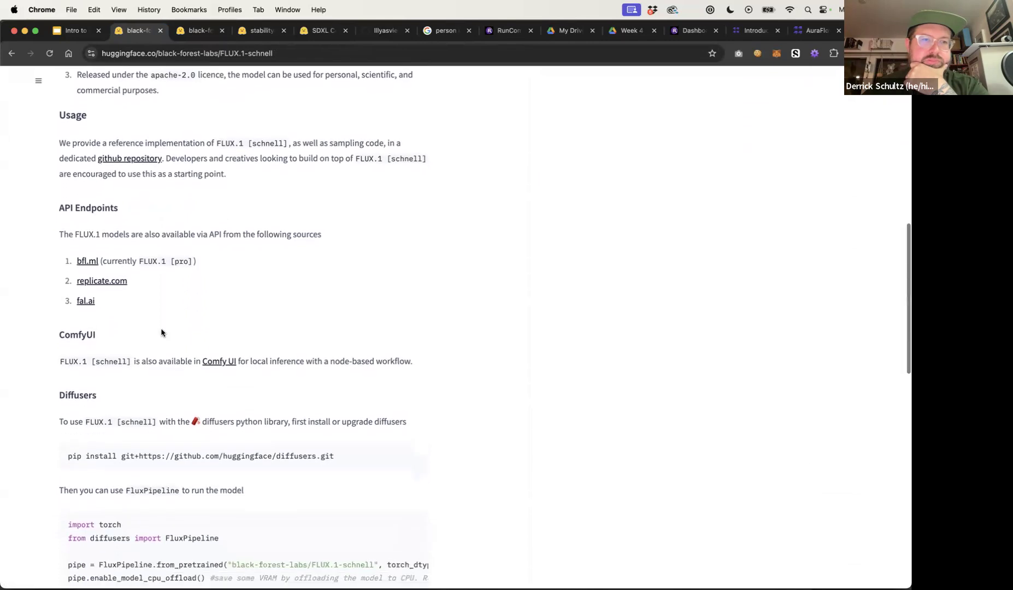
{"action": "scroll", "coordinate": [162, 332], "scroll_direction": "down", "scroll_amount": 3}
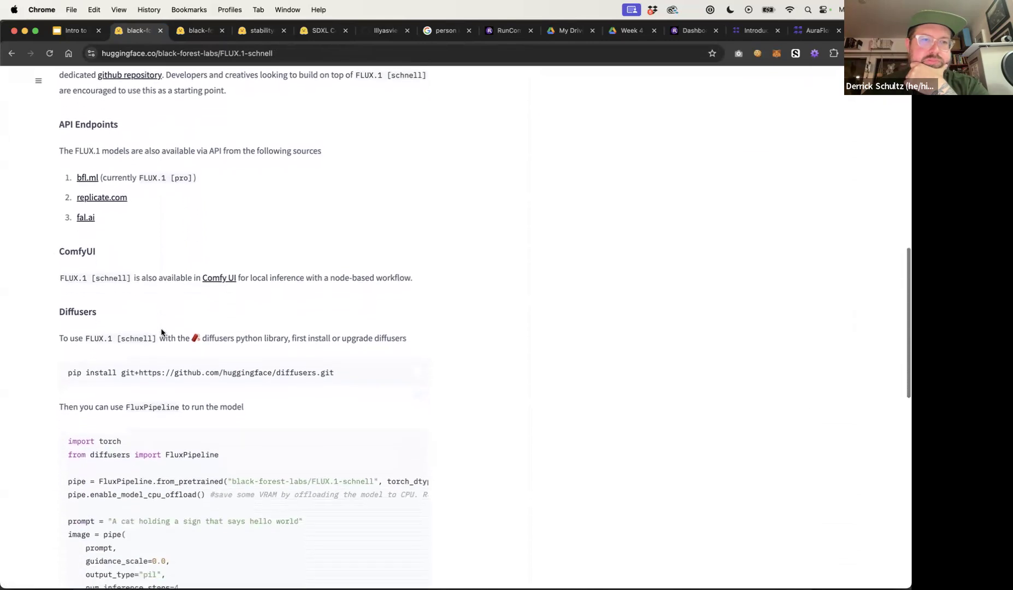
{"action": "scroll", "coordinate": [161, 332], "scroll_direction": "down", "scroll_amount": 1}
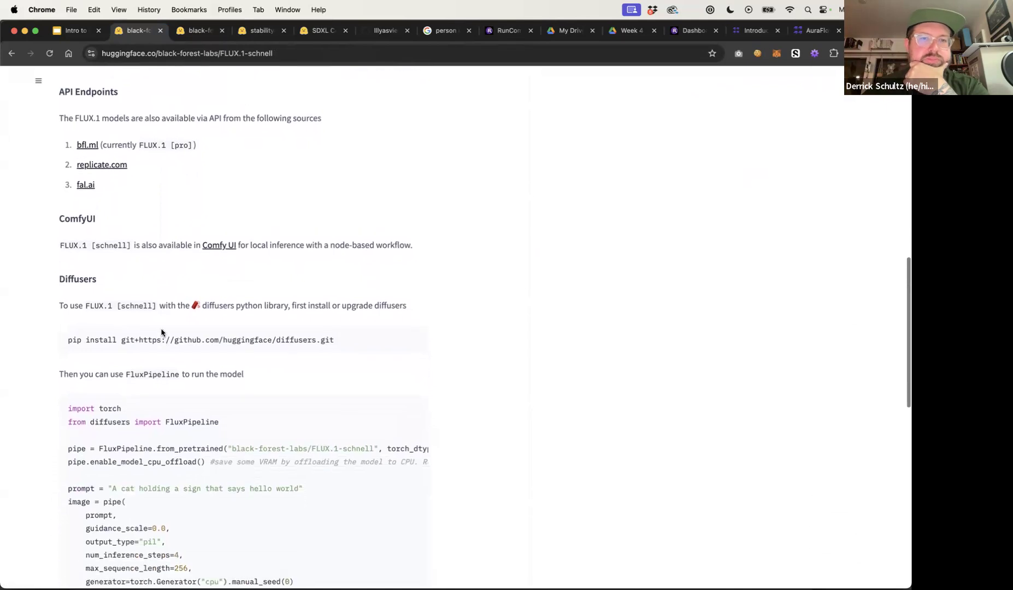
{"action": "scroll", "coordinate": [158, 336], "scroll_direction": "down", "scroll_amount": 4}
{"action": "scroll", "coordinate": [159, 343], "scroll_direction": "down", "scroll_amount": 12}
{"action": "scroll", "coordinate": [158, 343], "scroll_direction": "down", "scroll_amount": 8}
{"action": "scroll", "coordinate": [158, 342], "scroll_direction": "up", "scroll_amount": 20}
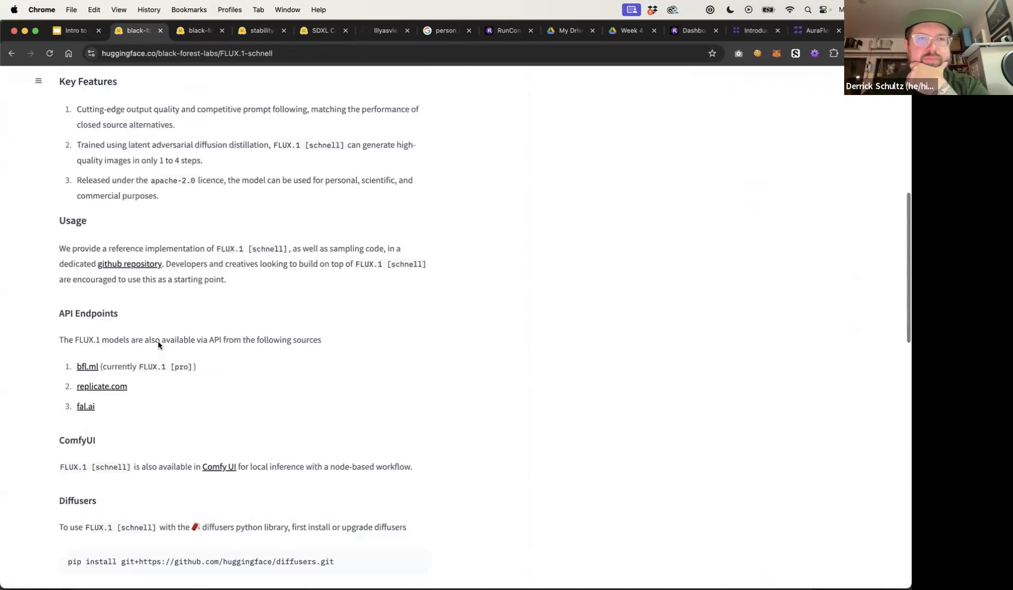
Return to the workflow and examine the four generated images in the Save Image node
{"action": "left_click", "coordinate": [506, 31]}
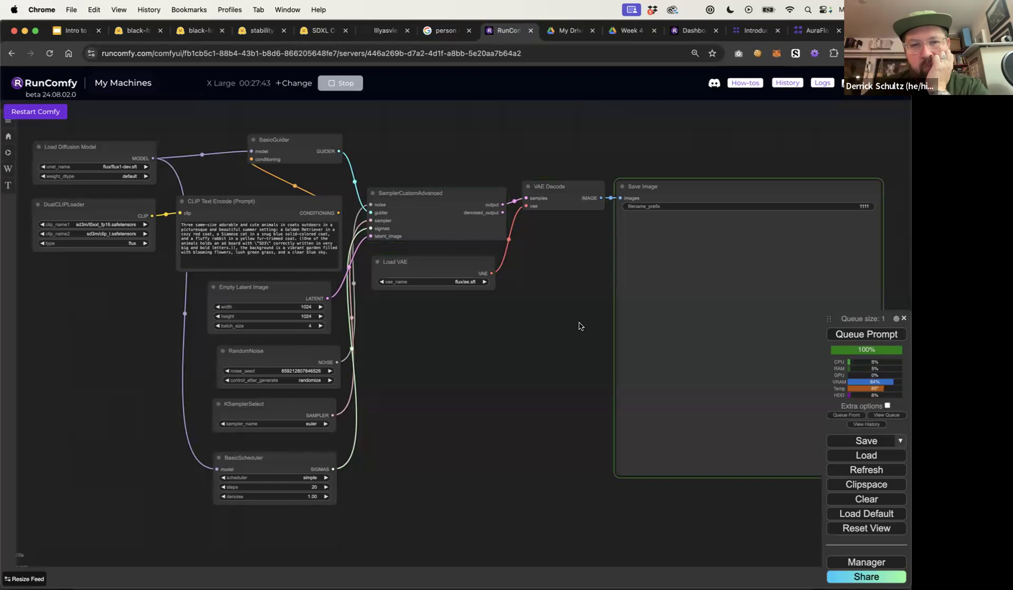
{"action": "left_click_drag", "start_coordinate": [580, 326], "coordinate": [467, 294]}
{"action": "scroll", "coordinate": [322, 234], "scroll_direction": "right", "scroll_amount": 5}
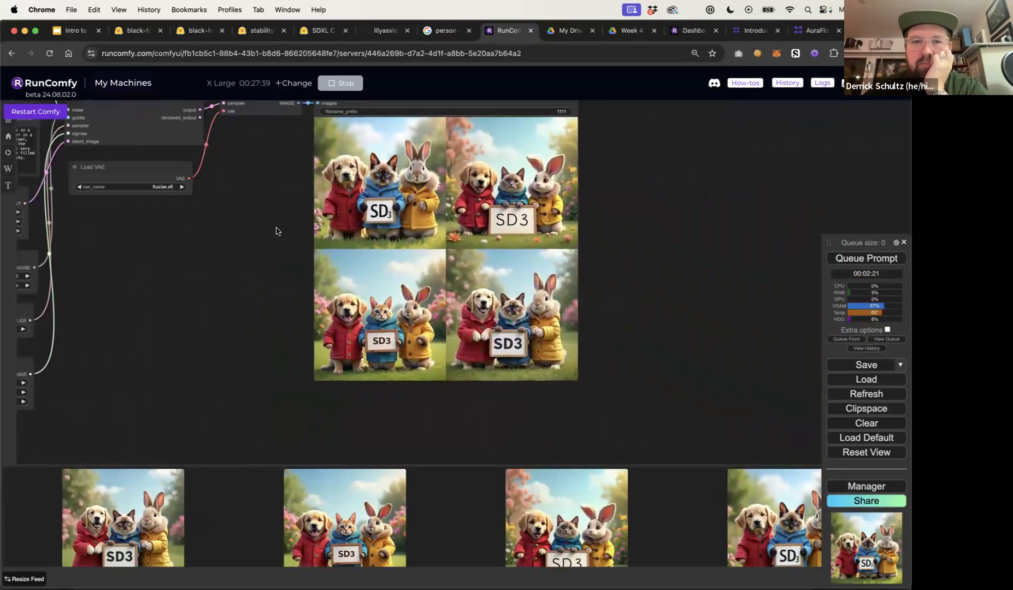
{"action": "scroll", "coordinate": [285, 217], "scroll_direction": "right", "scroll_amount": 2}
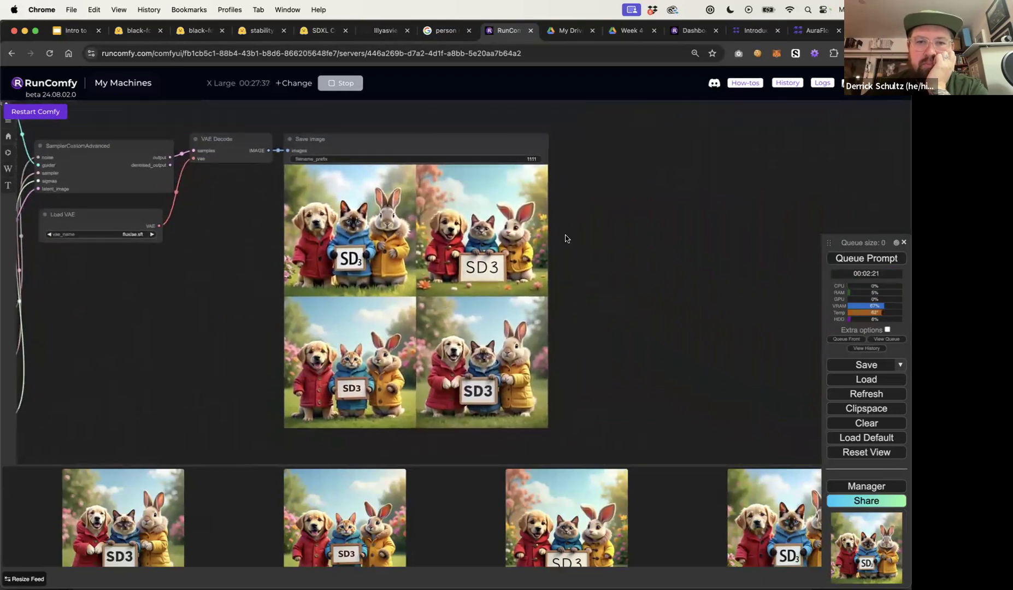
{"action": "scroll", "coordinate": [563, 239], "scroll_direction": "up", "scroll_amount": 3}
{"action": "left_click_drag", "start_coordinate": [563, 239], "coordinate": [721, 244]}
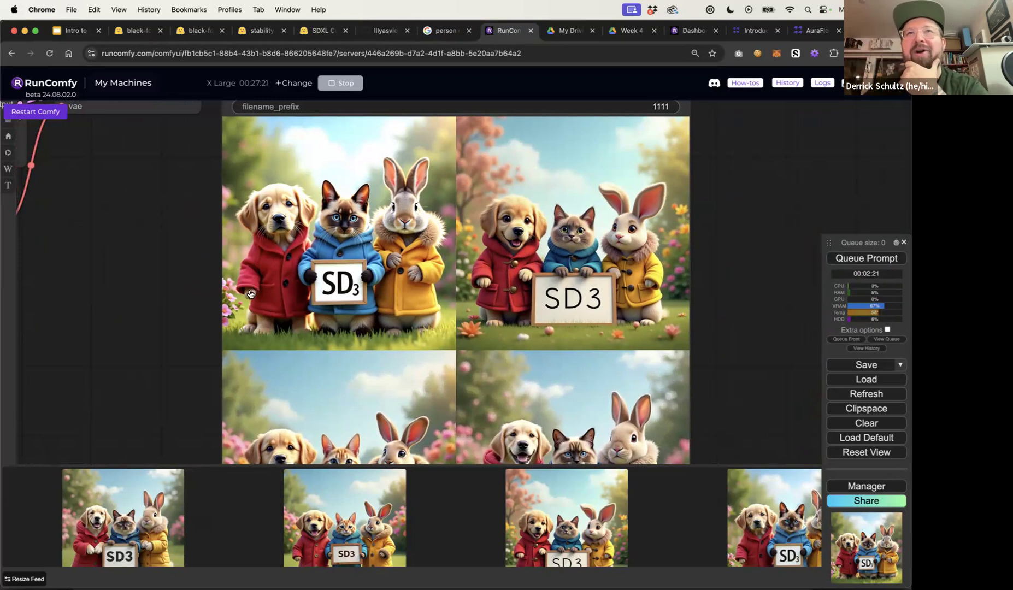
{"action": "left_click_drag", "start_coordinate": [177, 323], "coordinate": [159, 187]}
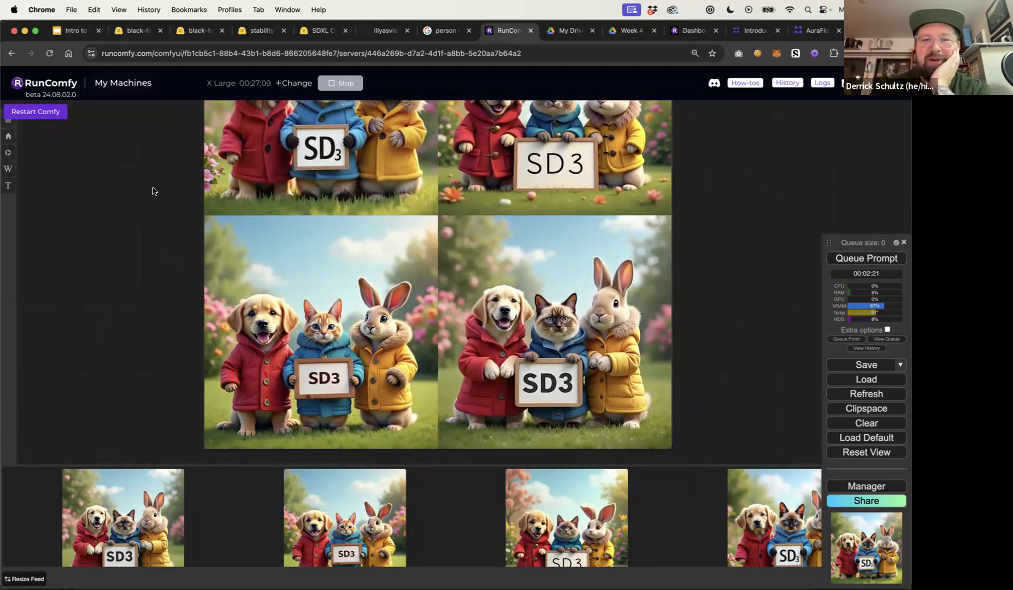
Move the queue panel higher and close the image feed bar below the canvas
{"action": "left_click_drag", "start_coordinate": [828, 243], "coordinate": [823, 109]}
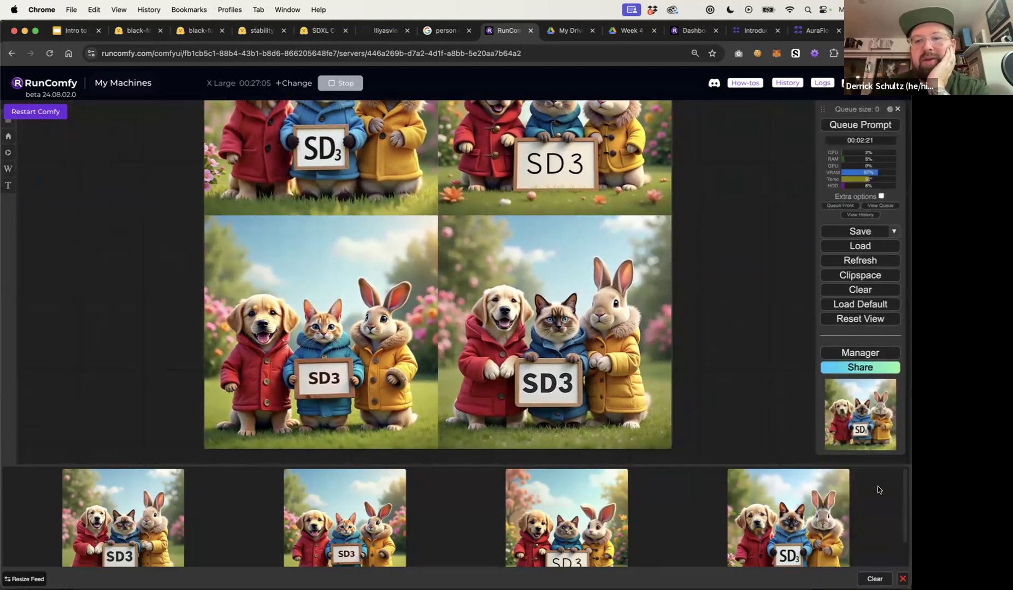
{"action": "left_click", "coordinate": [903, 578]}
{"action": "left_click_drag", "start_coordinate": [712, 372], "coordinate": [713, 494]}
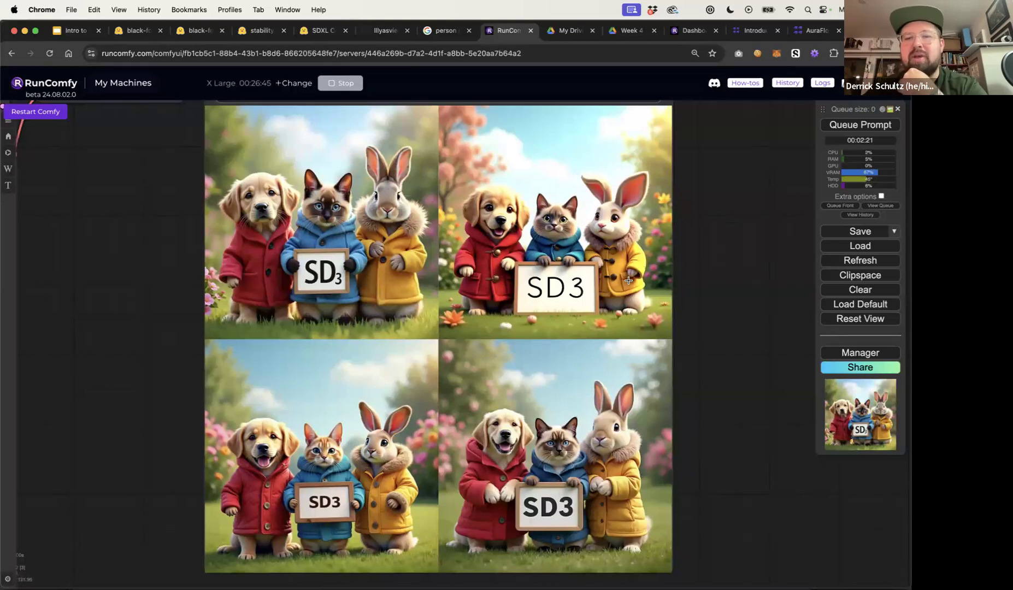
{"action": "left_click", "coordinate": [713, 310]}
{"action": "left_click_drag", "start_coordinate": [373, 316], "coordinate": [521, 317]}
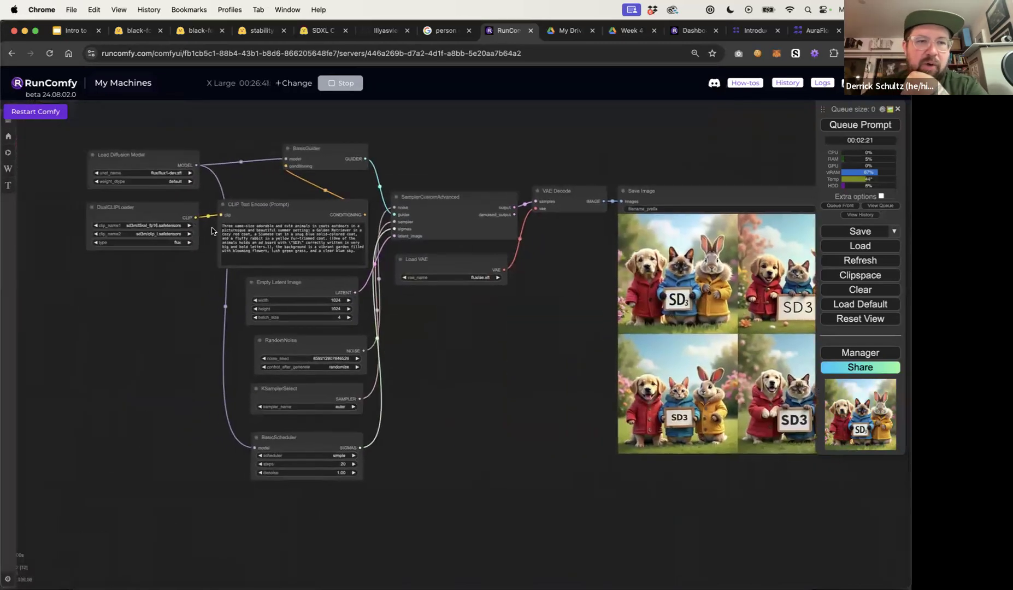
{"action": "scroll", "coordinate": [212, 231], "scroll_direction": "up", "scroll_amount": 8}
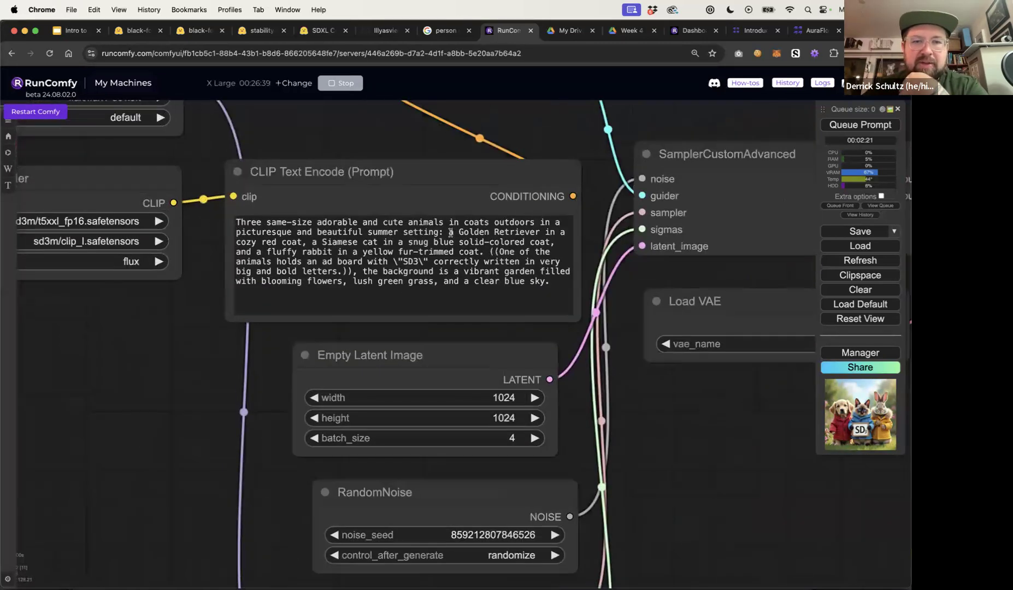
Add "on the right" before the Golden Retriever and "on the left:" before the Siamese cat in the prompt
{"action": "left_click_drag", "start_coordinate": [458, 232], "coordinate": [398, 241]}
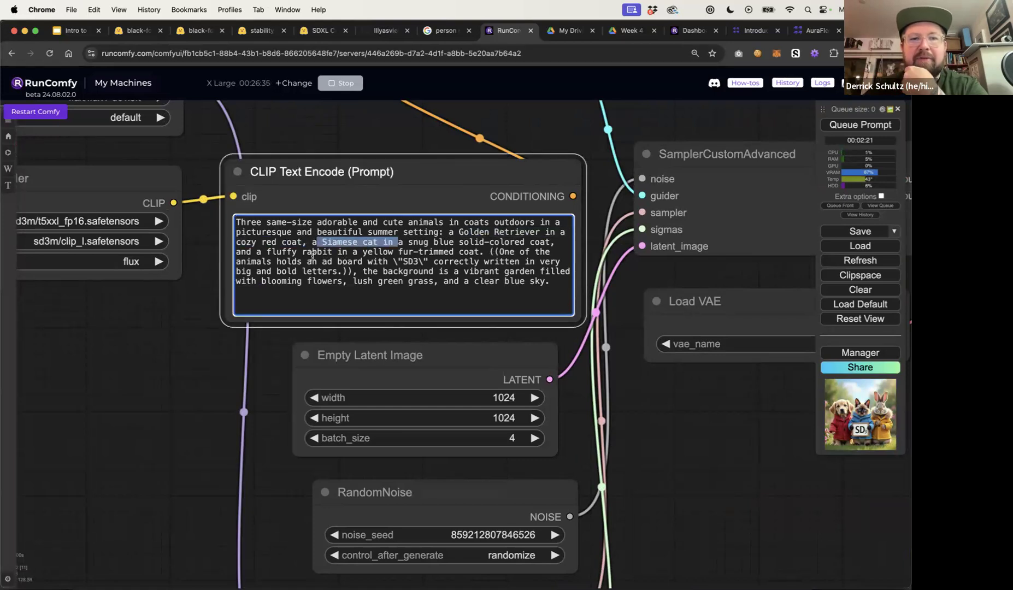
{"action": "left_click_drag", "start_coordinate": [312, 257], "coordinate": [380, 255]}
{"action": "left_click", "coordinate": [391, 249]}
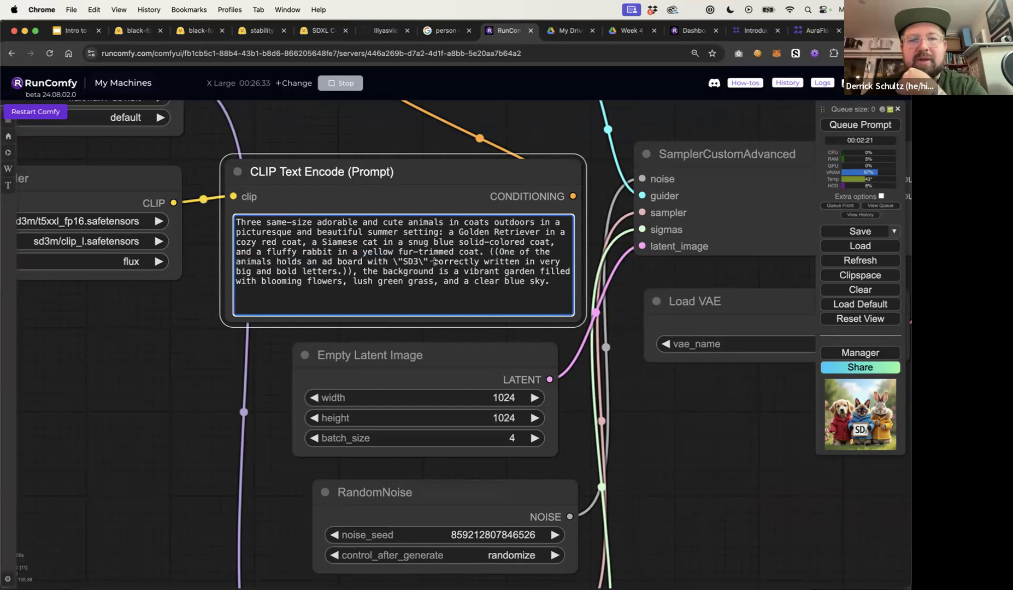
{"action": "left_click", "coordinate": [676, 419]}
{"action": "scroll", "coordinate": [676, 419], "scroll_direction": "down", "scroll_amount": 6}
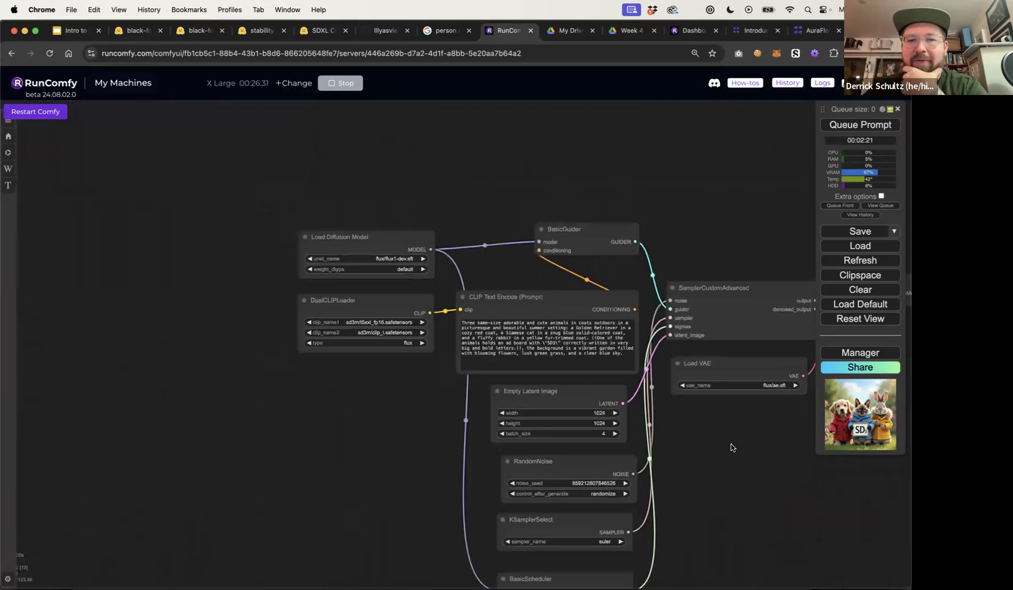
{"action": "scroll", "coordinate": [730, 445], "scroll_direction": "up", "scroll_amount": 2}
{"action": "left_click_drag", "start_coordinate": [280, 362], "coordinate": [275, 359]}
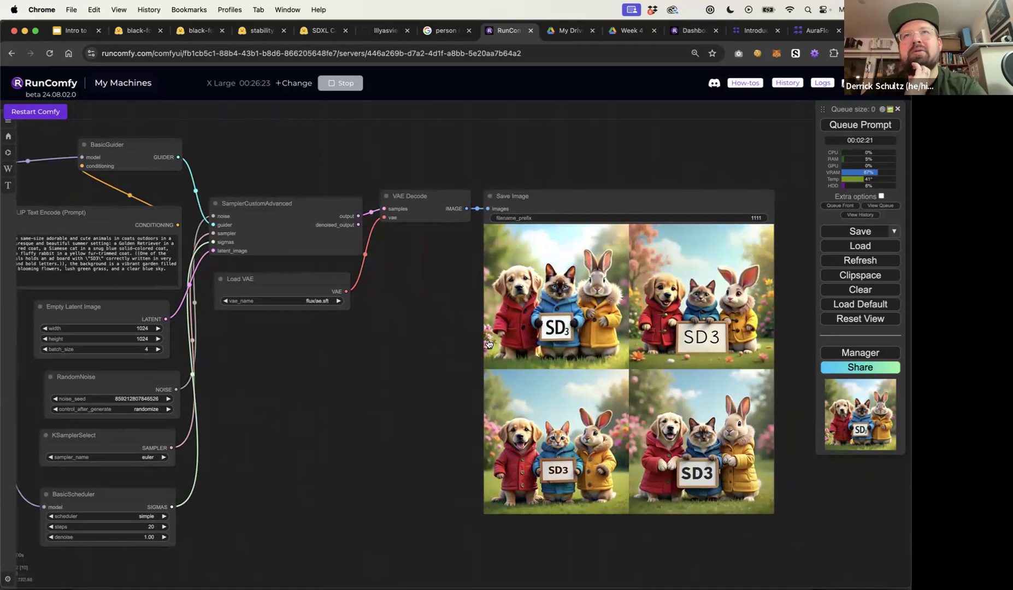
{"action": "left_click_drag", "start_coordinate": [333, 174], "coordinate": [469, 181]}
{"action": "scroll", "coordinate": [251, 242], "scroll_direction": "up", "scroll_amount": 10}
{"action": "double_click", "coordinate": [260, 266]}
{"action": "type", "text": "on the right,"}
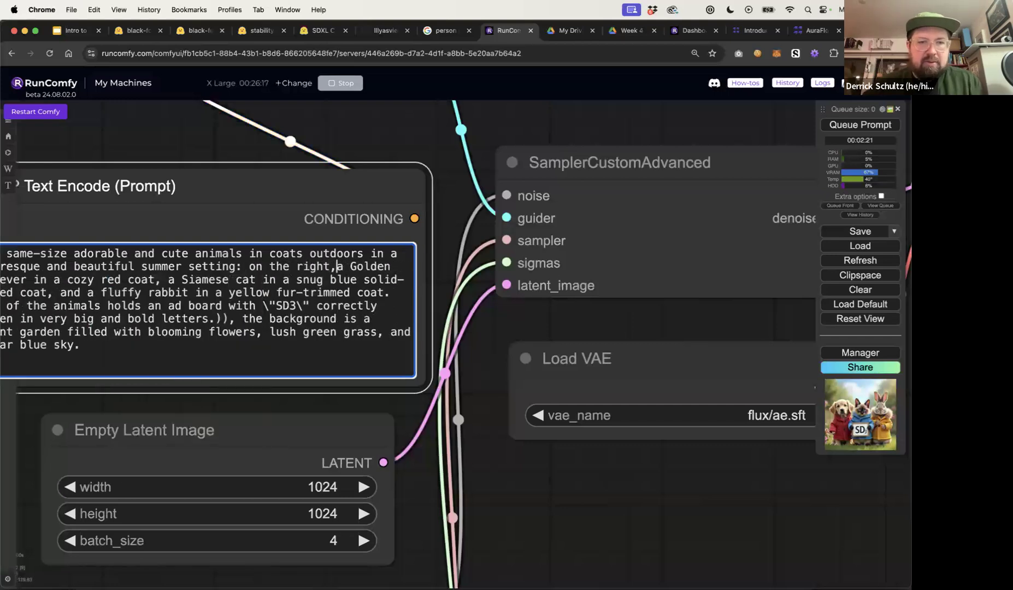
{"action": "left_click", "coordinate": [169, 280]}
{"action": "type", "text": "on the left:"}
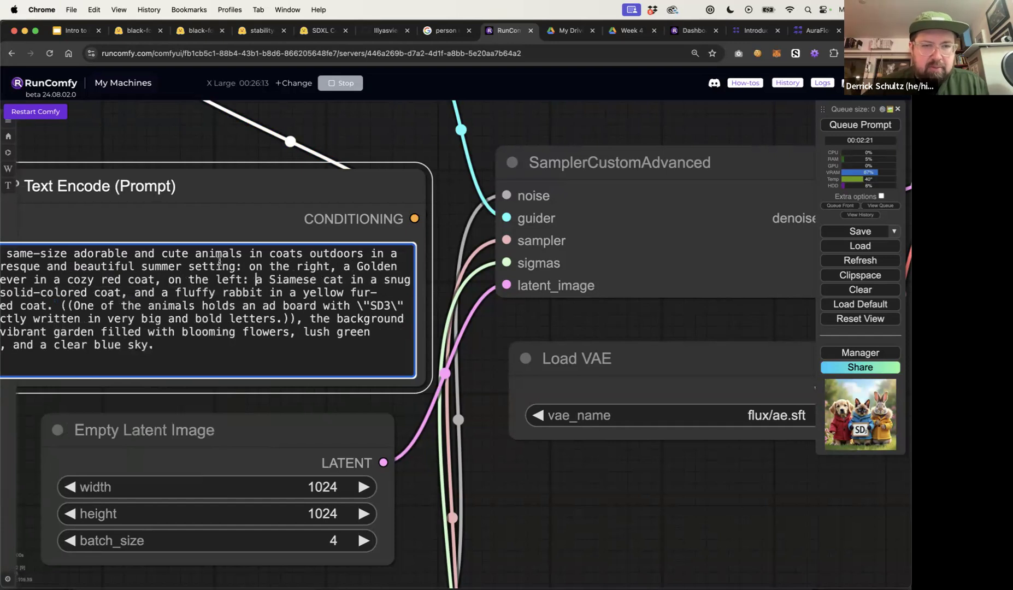
{"action": "left_click", "coordinate": [333, 269]}
{"action": "key", "text": "BackSpace"}
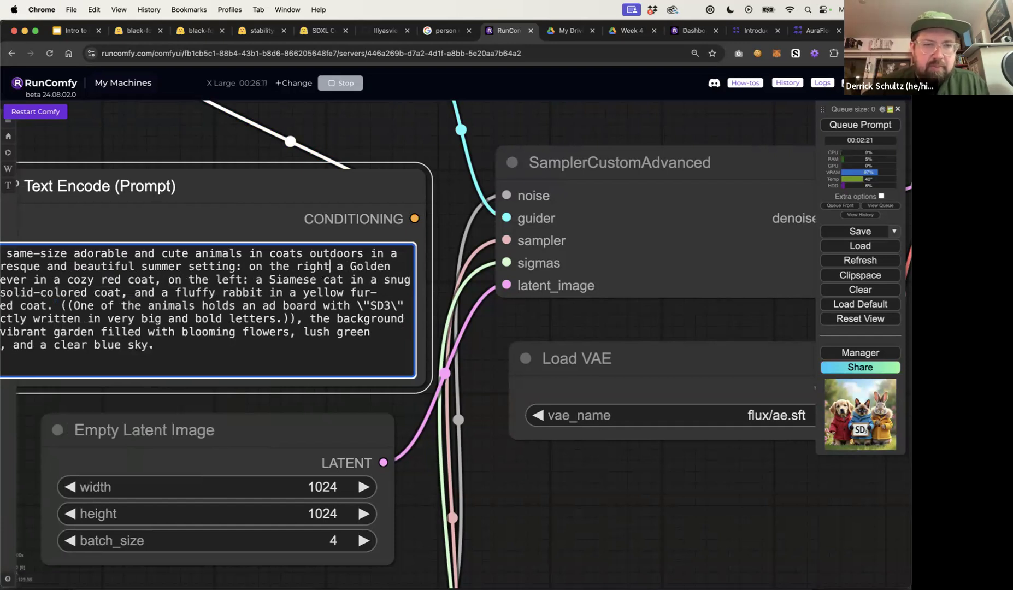
Add "in the center" before the fluffy rabbit description in the prompt
{"action": "left_click", "coordinate": [134, 294]}
{"action": "left_click", "coordinate": [152, 293]}
{"action": "type", "text": "in the center"}
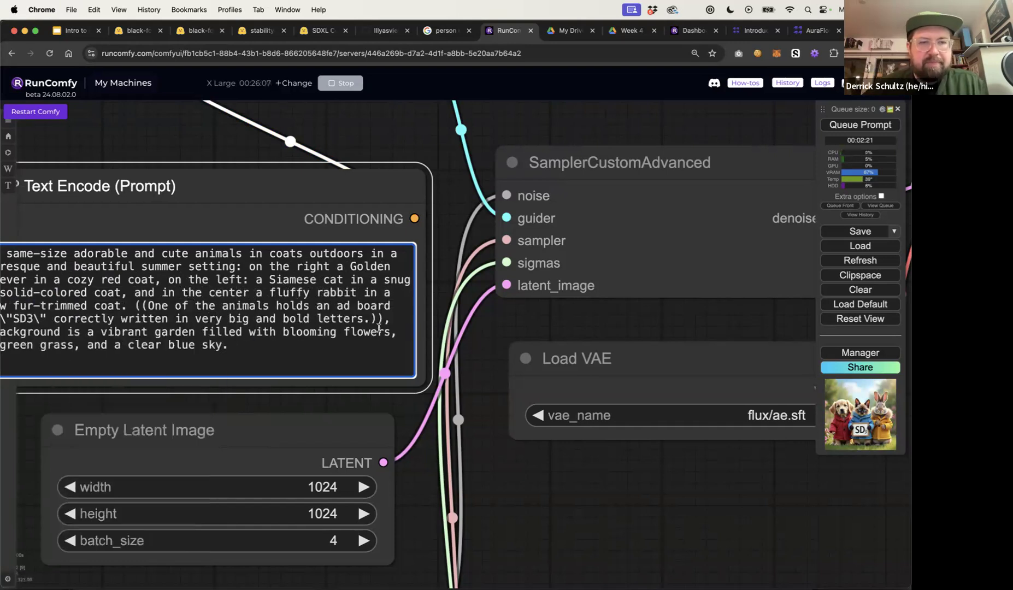
Queue the workflow with the edited prompt to generate new images
{"action": "left_click", "coordinate": [440, 323]}
{"action": "scroll", "coordinate": [526, 330], "scroll_direction": "down", "scroll_amount": 7}
{"action": "left_click_drag", "start_coordinate": [568, 211], "coordinate": [388, 186]}
{"action": "left_click", "coordinate": [850, 125]}
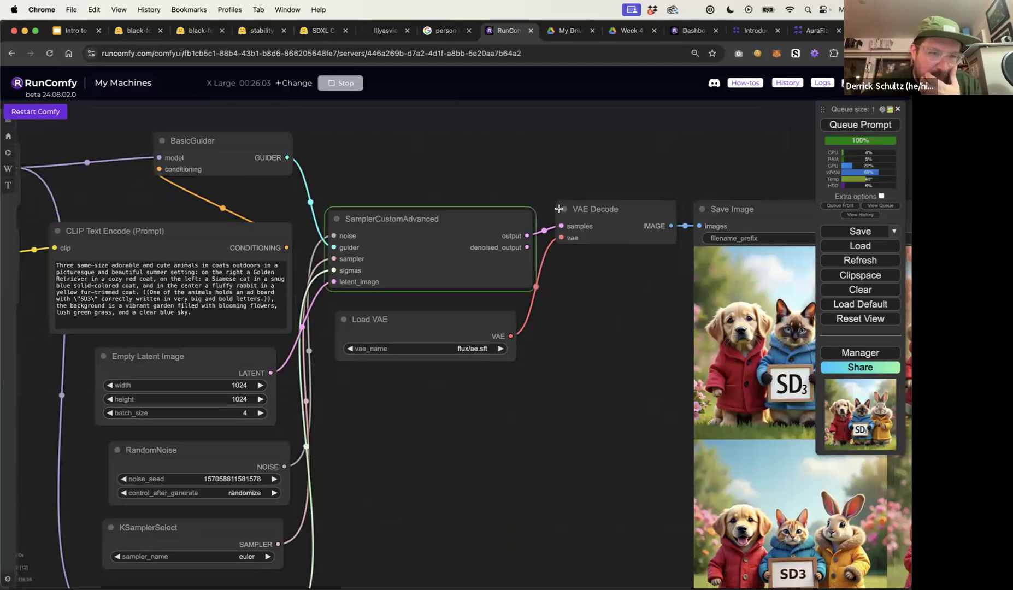
{"action": "scroll", "coordinate": [558, 176], "scroll_direction": "down", "scroll_amount": 7}
{"action": "left_click_drag", "start_coordinate": [566, 169], "coordinate": [506, 178]}
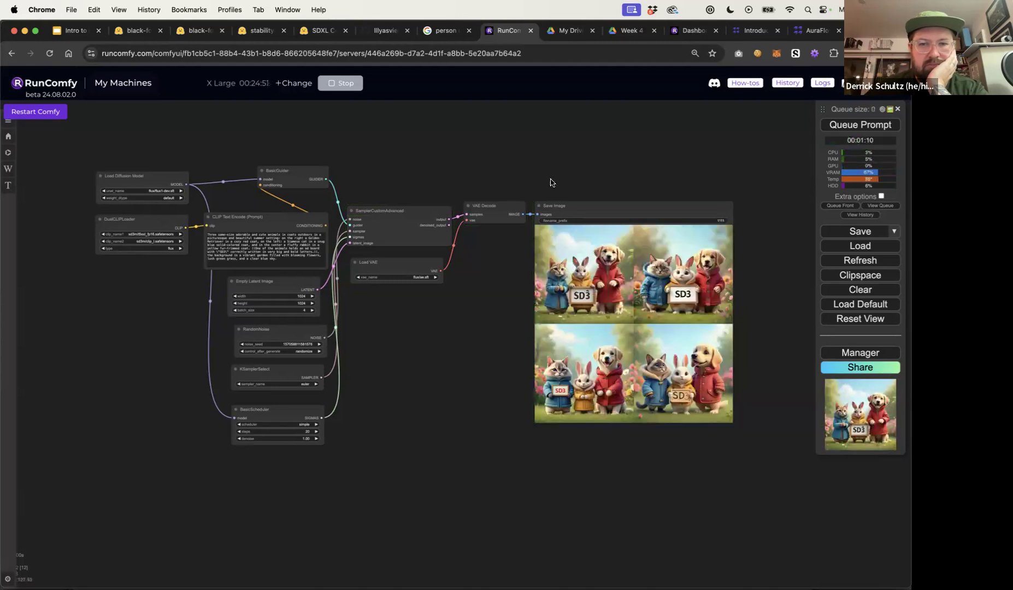
Zoom in on the four generated images to compare them, then zoom back out to the workflow
{"action": "left_click_drag", "start_coordinate": [550, 182], "coordinate": [520, 198]}
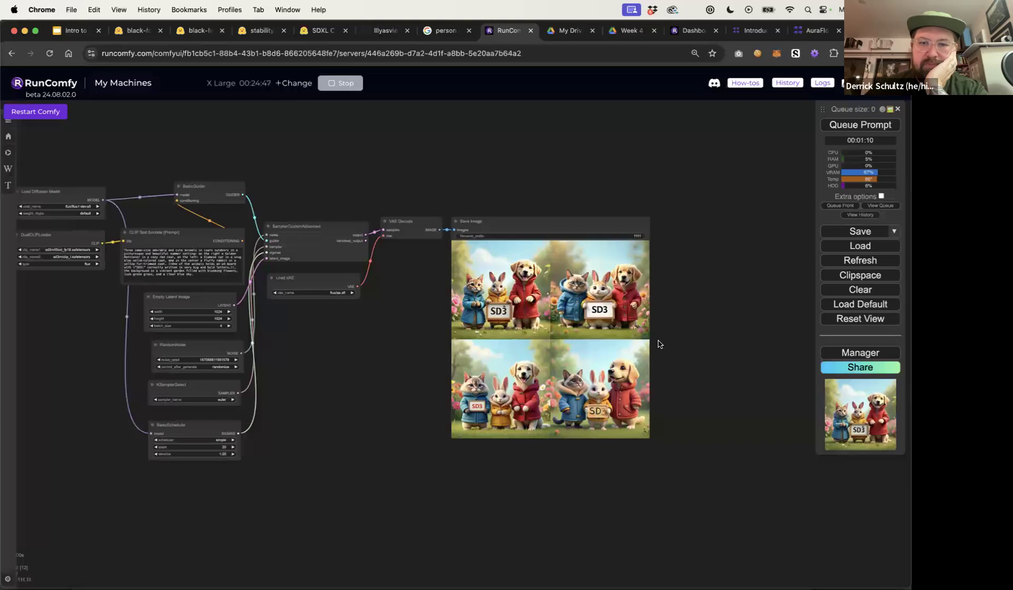
{"action": "scroll", "coordinate": [658, 344], "scroll_direction": "up", "scroll_amount": 5}
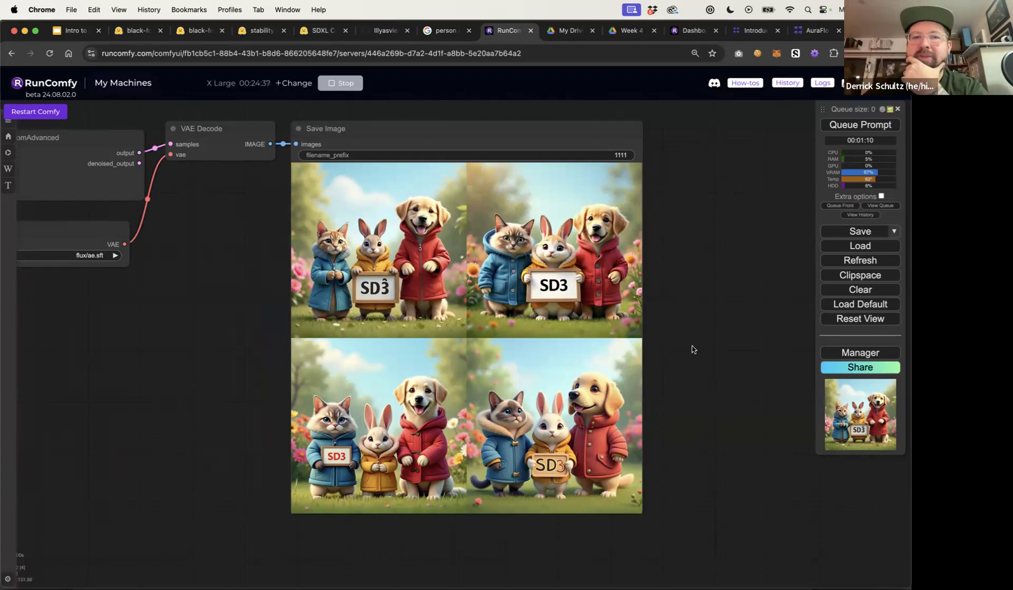
{"action": "scroll", "coordinate": [691, 348], "scroll_direction": "down", "scroll_amount": 3}
{"action": "left_click_drag", "start_coordinate": [287, 357], "coordinate": [678, 413]}
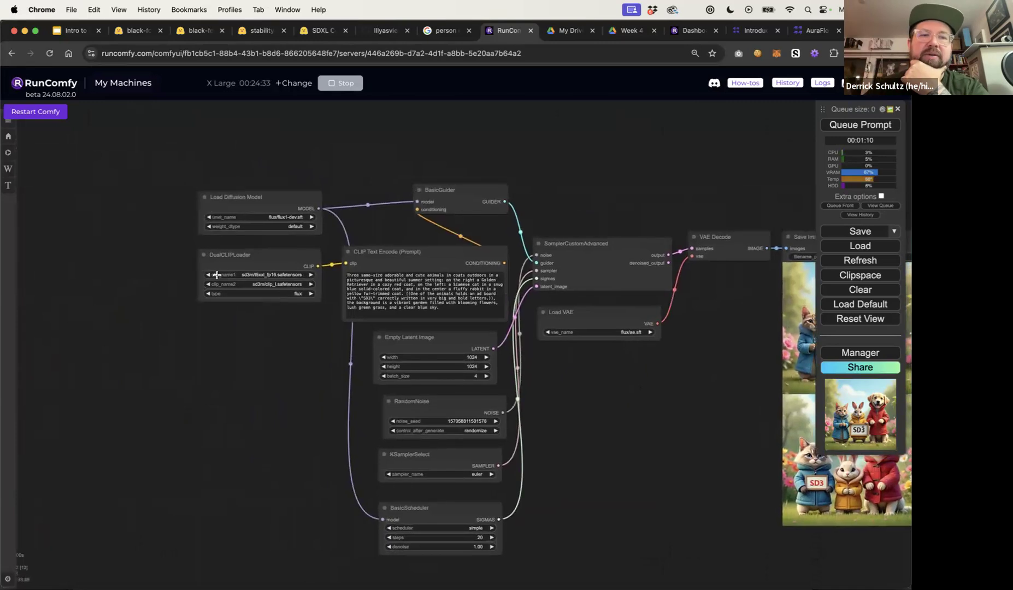
Switch the Load Diffusion Model's unet_name to flux/flux1-schnell.sft
{"action": "scroll", "coordinate": [191, 235], "scroll_direction": "up", "scroll_amount": 5}
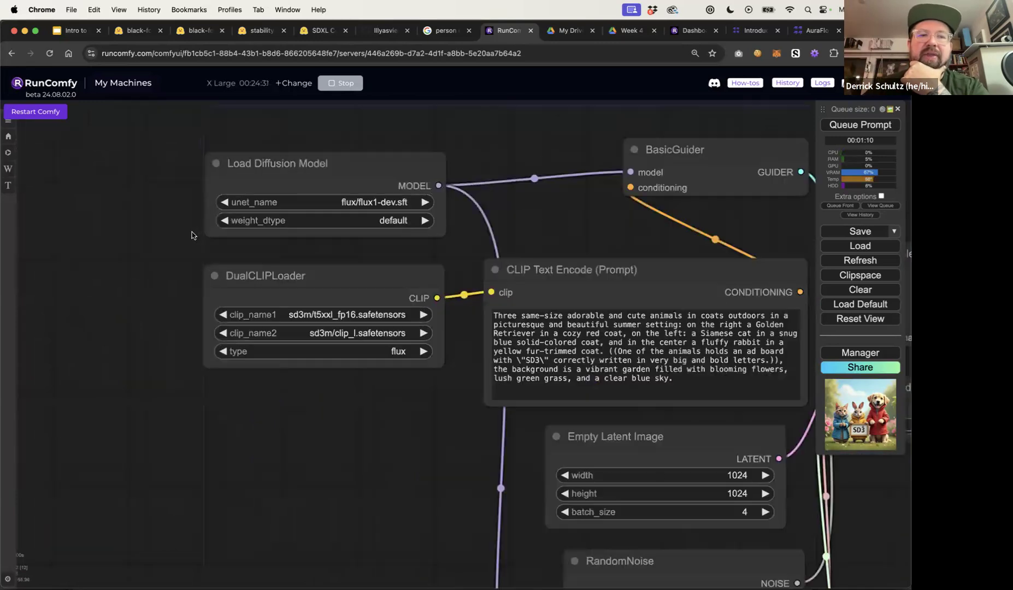
{"action": "left_click", "coordinate": [377, 203]}
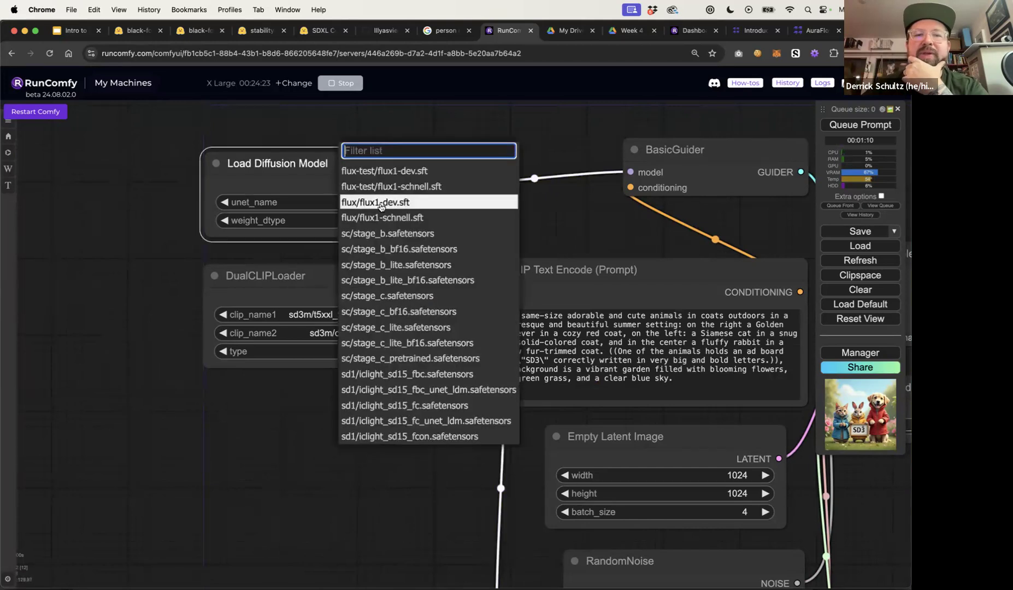
{"action": "left_click", "coordinate": [392, 217]}
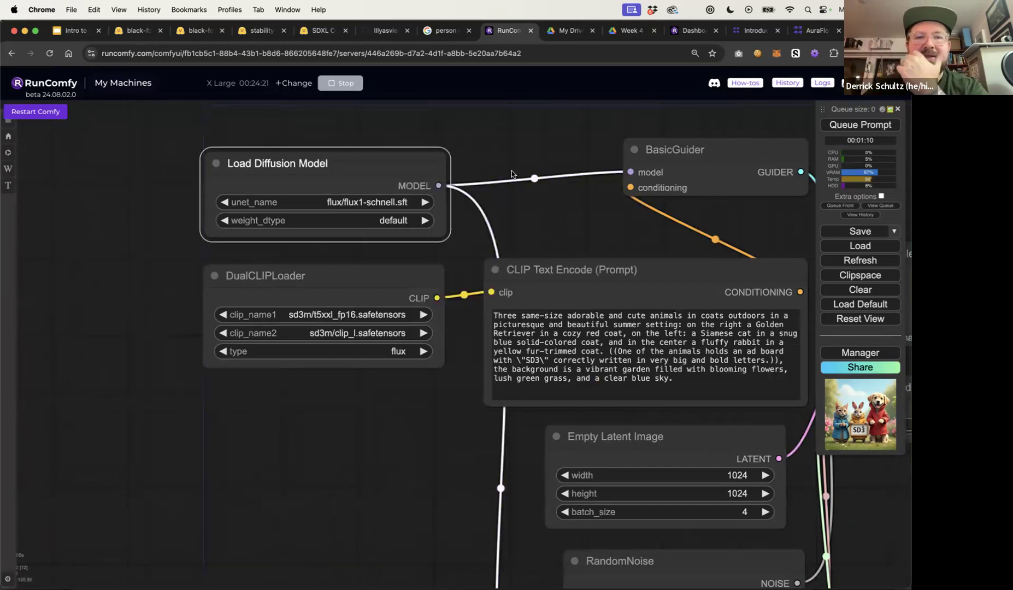
Set the BasicScheduler's steps to 4
{"action": "left_click_drag", "start_coordinate": [479, 157], "coordinate": [427, 150]}
{"action": "scroll", "coordinate": [496, 214], "scroll_direction": "right", "scroll_amount": 5}
{"action": "scroll", "coordinate": [496, 215], "scroll_direction": "down", "scroll_amount": 3}
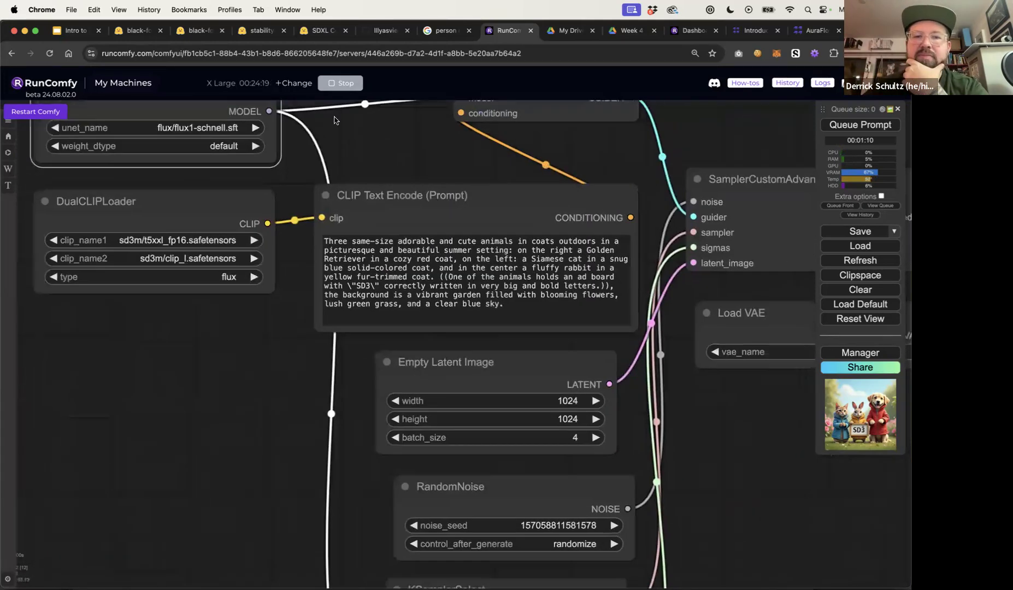
{"action": "scroll", "coordinate": [613, 345], "scroll_direction": "down", "scroll_amount": 2}
{"action": "scroll", "coordinate": [613, 346], "scroll_direction": "down", "scroll_amount": 10}
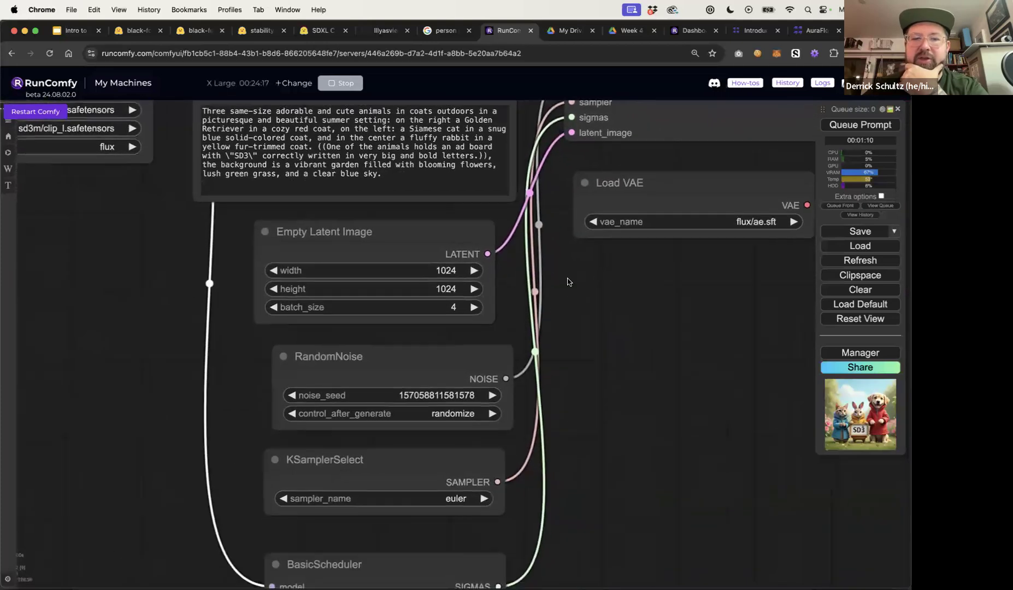
{"action": "scroll", "coordinate": [572, 391], "scroll_direction": "down", "scroll_amount": 5}
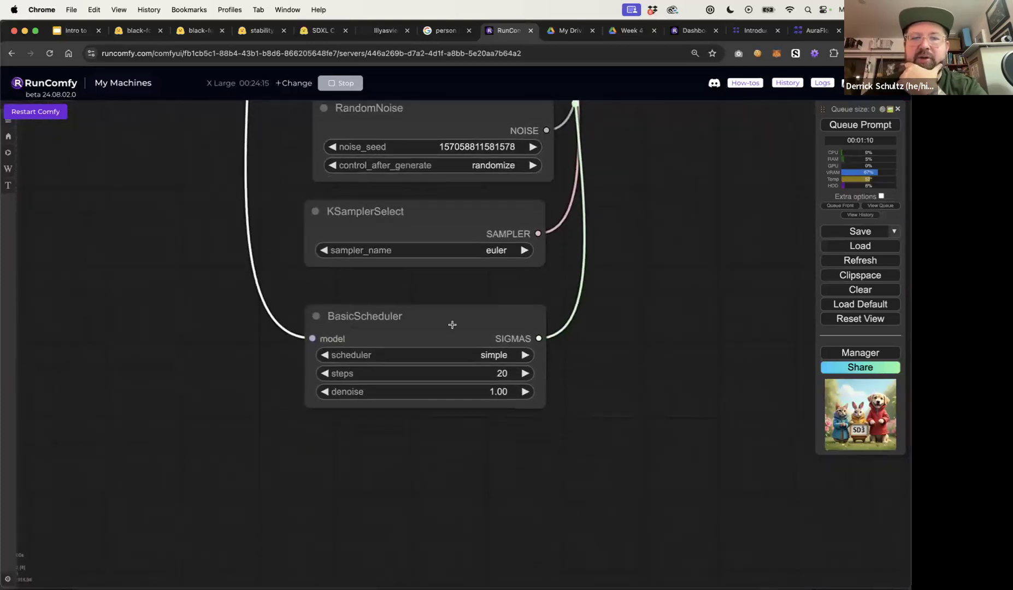
{"action": "left_click", "coordinate": [503, 376]}
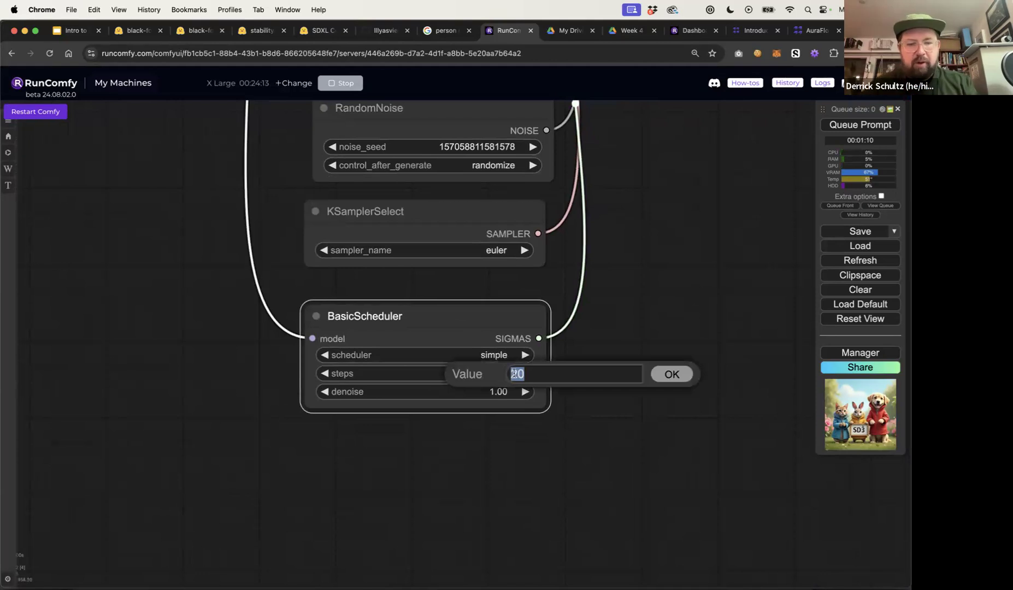
{"action": "type", "text": "4"}
{"action": "key", "text": "Return"}
{"action": "left_click", "coordinate": [636, 374]}
Queue the workflow to generate images with the schnell model at 4 steps
{"action": "scroll", "coordinate": [662, 355], "scroll_direction": "down", "scroll_amount": 3}
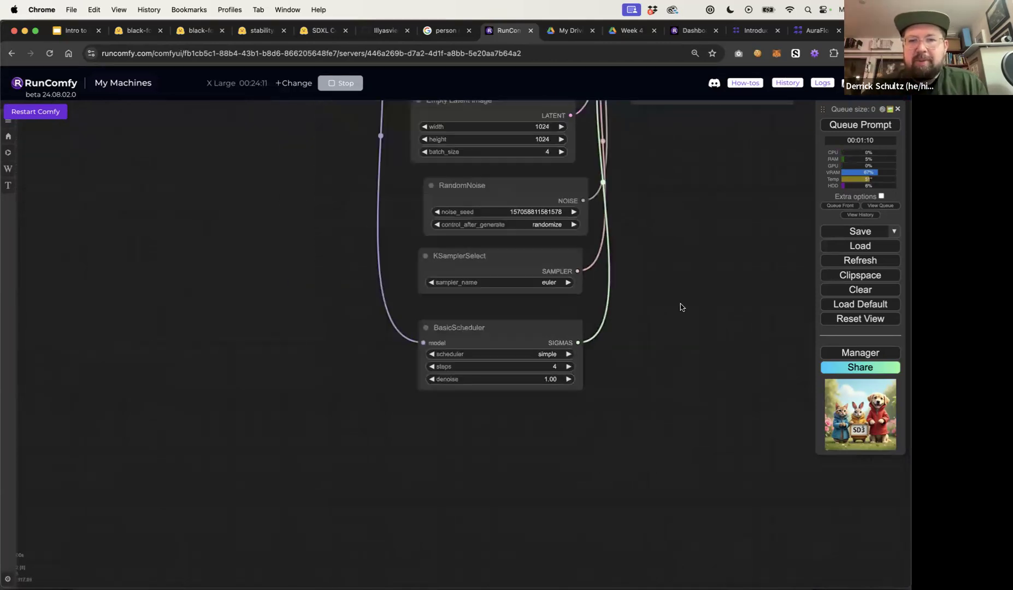
{"action": "left_click_drag", "start_coordinate": [680, 304], "coordinate": [540, 426]}
{"action": "left_click_drag", "start_coordinate": [587, 346], "coordinate": [543, 391]}
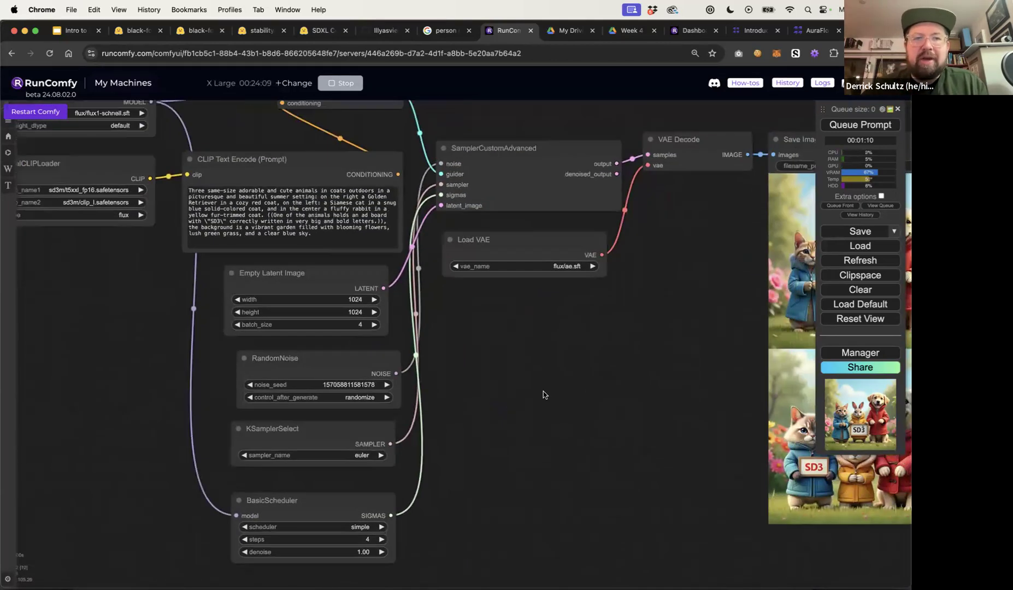
{"action": "scroll", "coordinate": [543, 392], "scroll_direction": "down", "scroll_amount": 5}
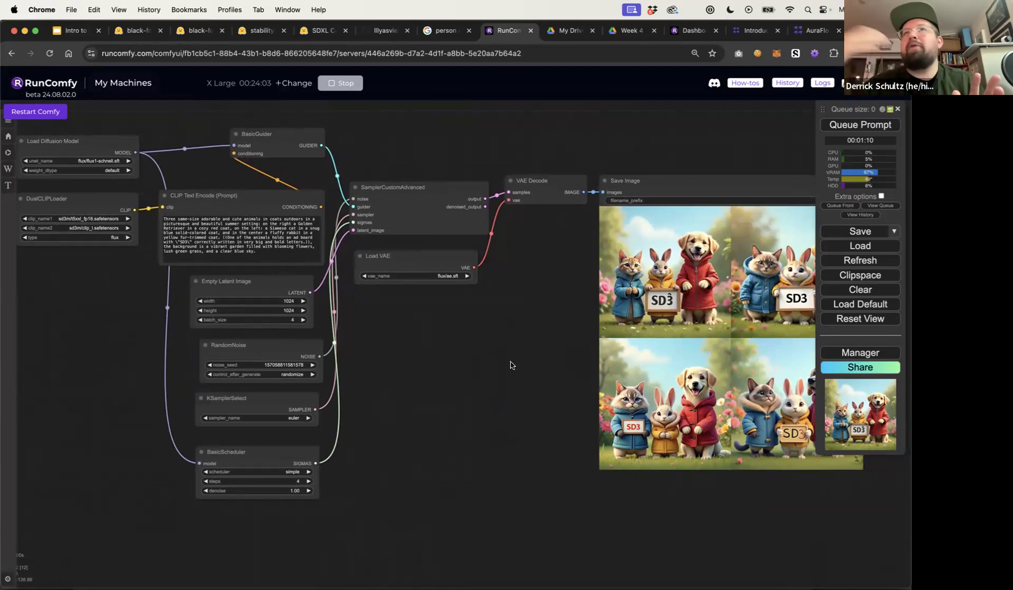
{"action": "left_click", "coordinate": [856, 123]}
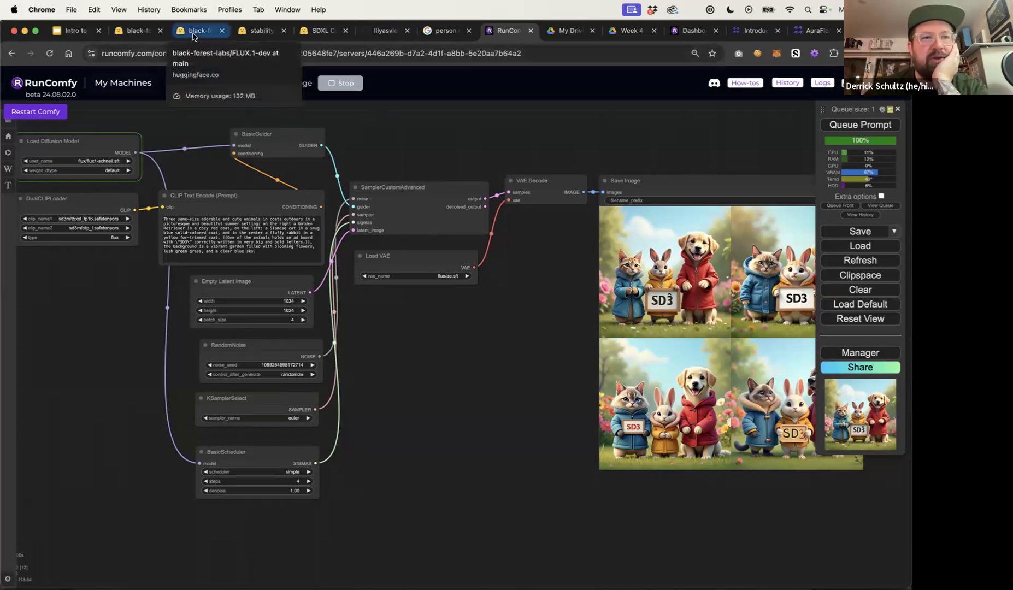
Review the sampling parameters in the FLUX.1-schnell model card's usage code example
{"action": "left_click", "coordinate": [137, 30]}
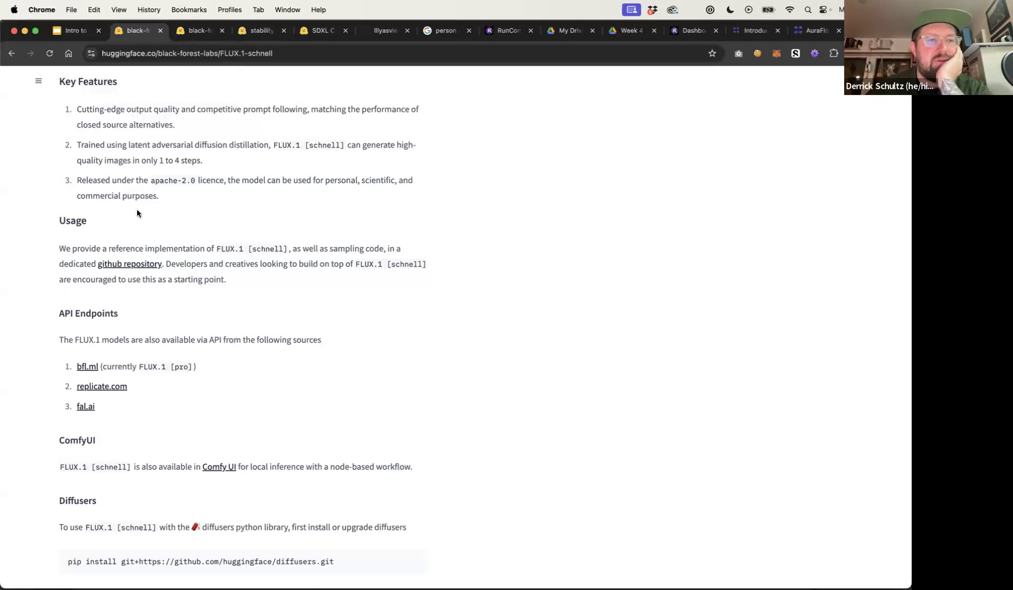
{"action": "scroll", "coordinate": [137, 211], "scroll_direction": "down", "scroll_amount": 5}
{"action": "scroll", "coordinate": [137, 212], "scroll_direction": "down", "scroll_amount": 5}
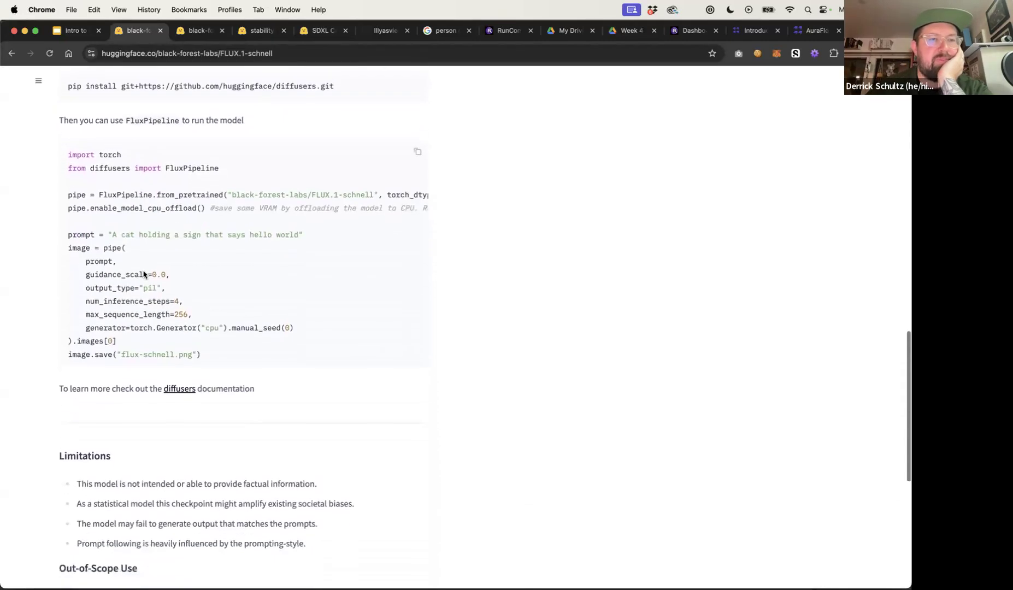
{"action": "left_click_drag", "start_coordinate": [181, 292], "coordinate": [169, 311]}
{"action": "left_click", "coordinate": [176, 295]}
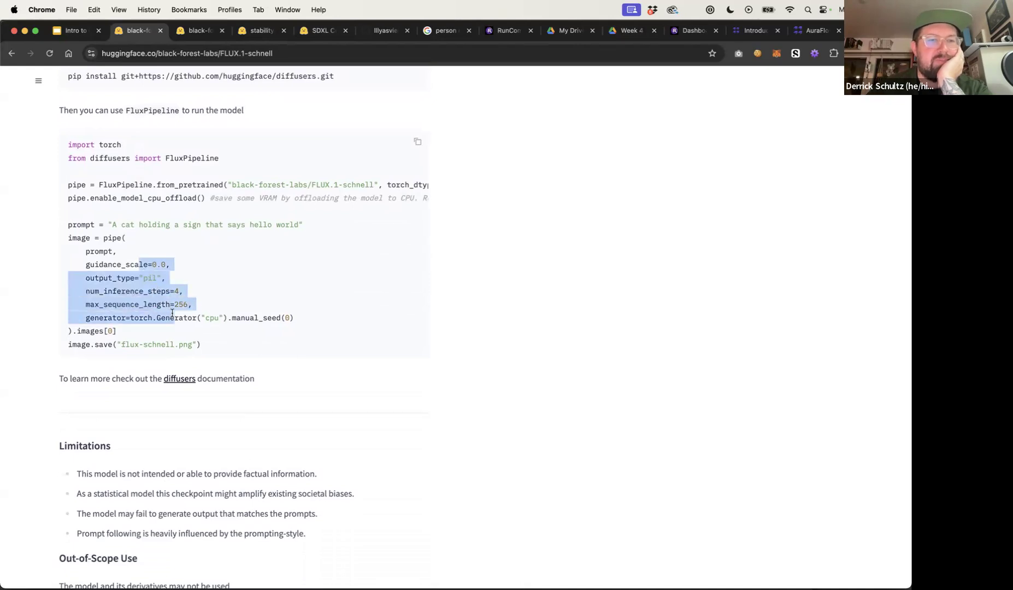
{"action": "left_click", "coordinate": [156, 284]}
{"action": "double_click", "coordinate": [156, 264]}
{"action": "left_click", "coordinate": [162, 322]}
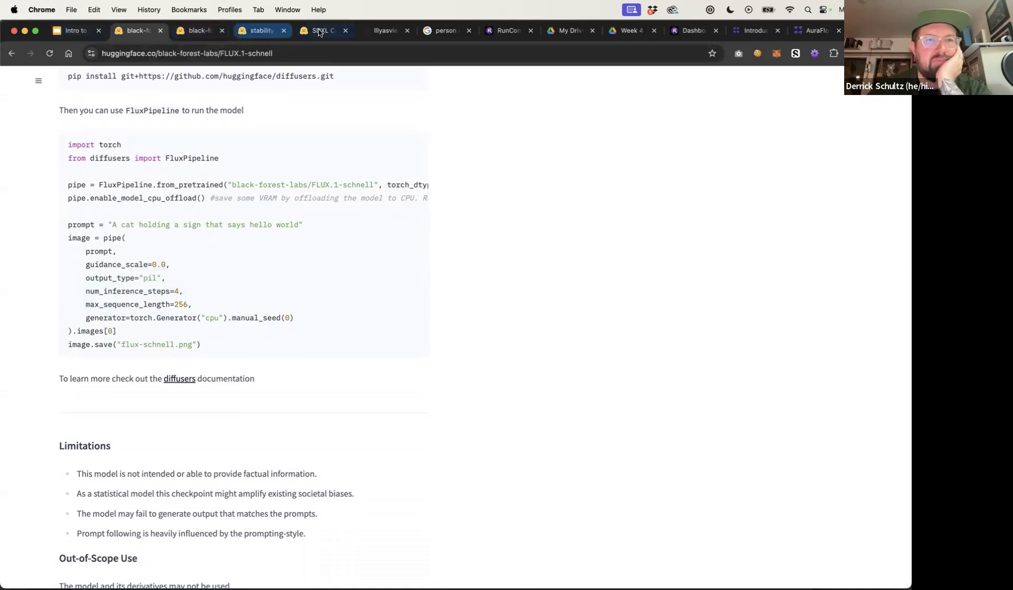
Return to the workflow and examine the newly generated schnell images
{"action": "left_click", "coordinate": [497, 31]}
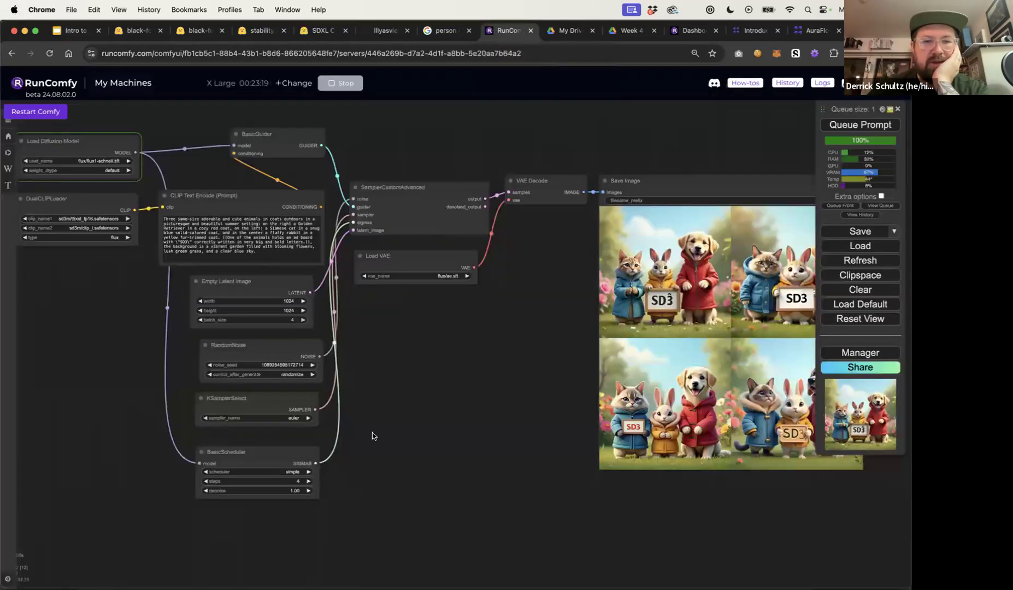
{"action": "left_click_drag", "start_coordinate": [360, 414], "coordinate": [377, 436]}
{"action": "left_click_drag", "start_coordinate": [301, 155], "coordinate": [300, 159]}
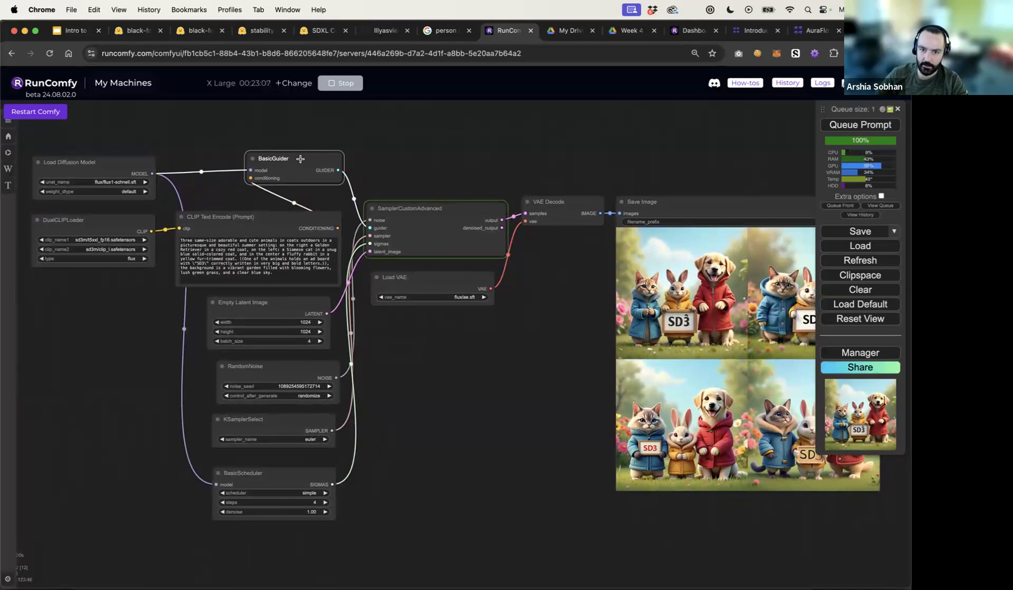
{"action": "left_click_drag", "start_coordinate": [207, 146], "coordinate": [299, 162]}
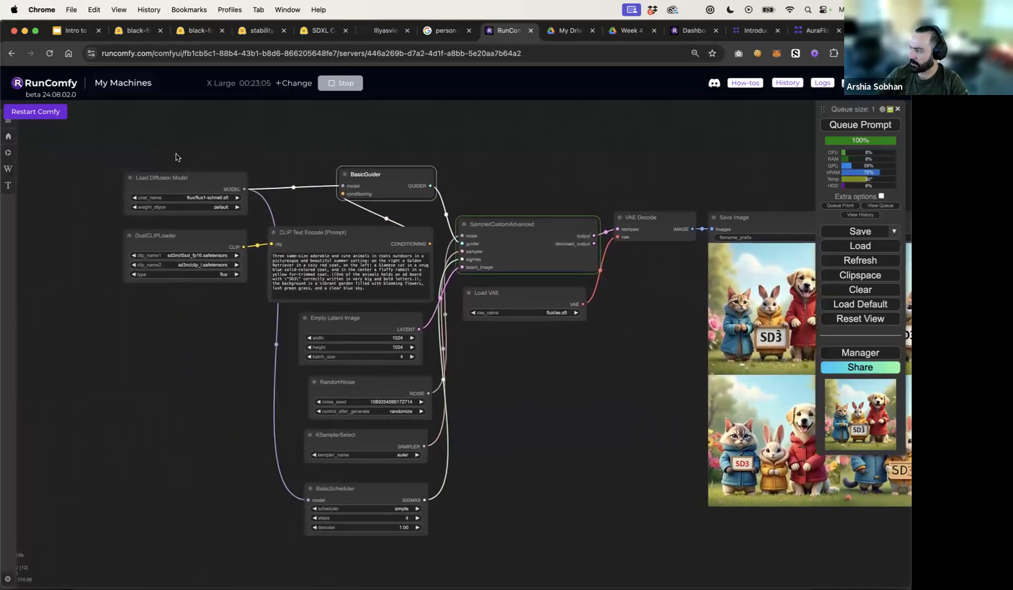
{"action": "left_click_drag", "start_coordinate": [152, 177], "coordinate": [153, 166]}
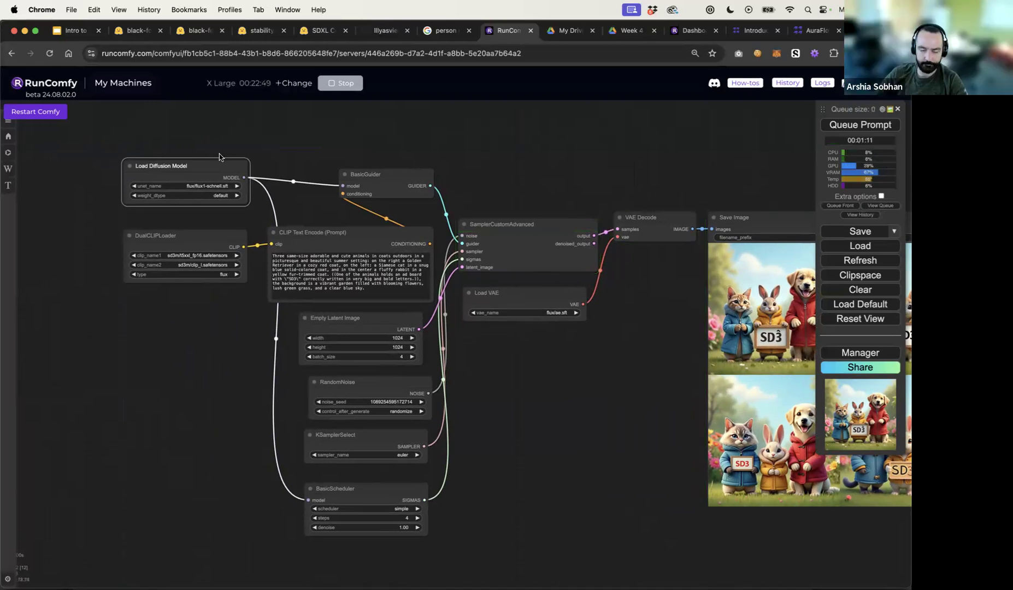
{"action": "left_click_drag", "start_coordinate": [512, 153], "coordinate": [299, 124]}
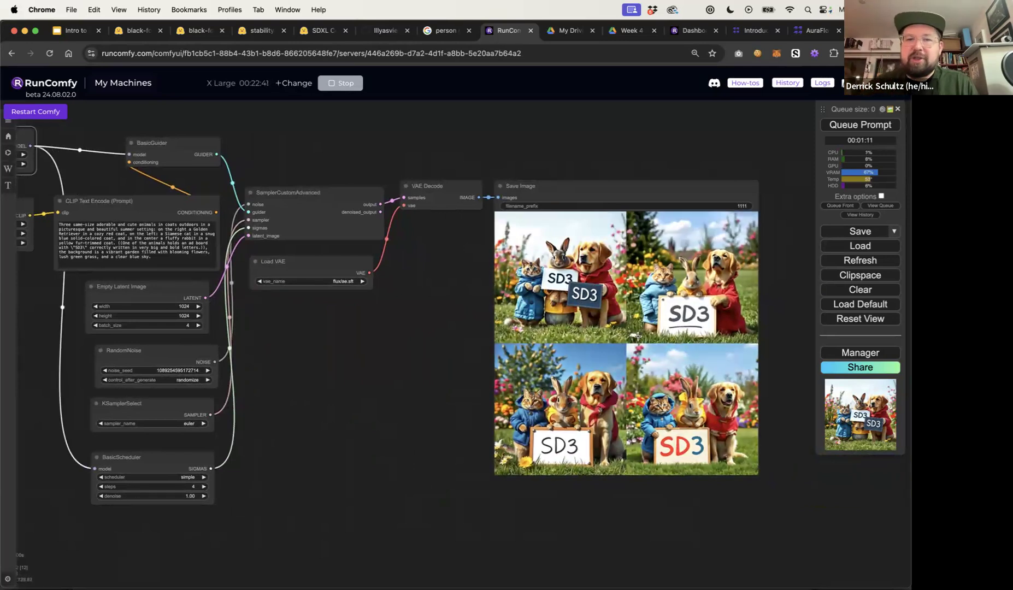
{"action": "scroll", "coordinate": [526, 327], "scroll_direction": "right", "scroll_amount": 3}
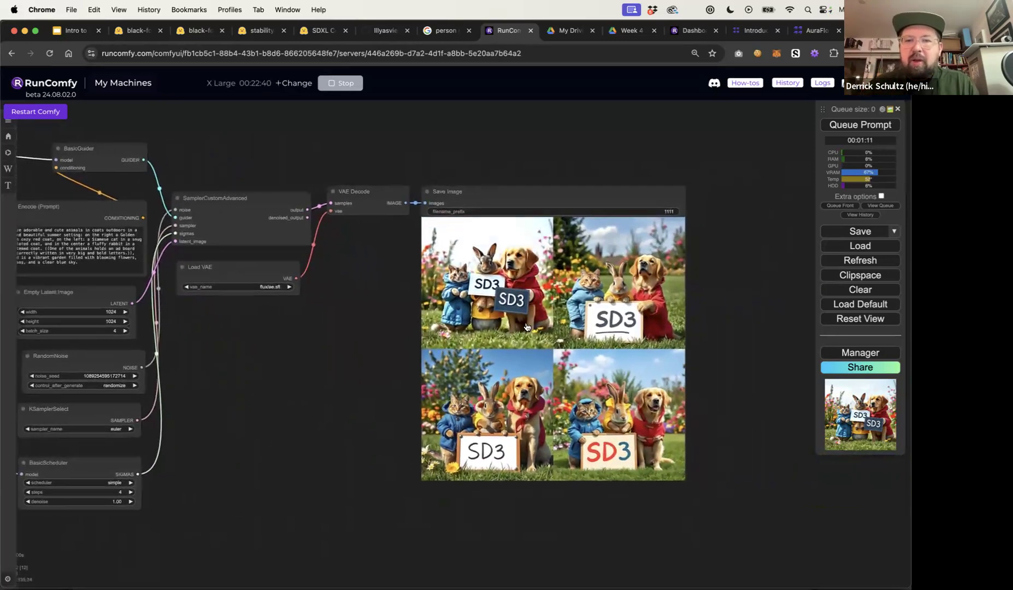
{"action": "scroll", "coordinate": [527, 327], "scroll_direction": "up", "scroll_amount": 5}
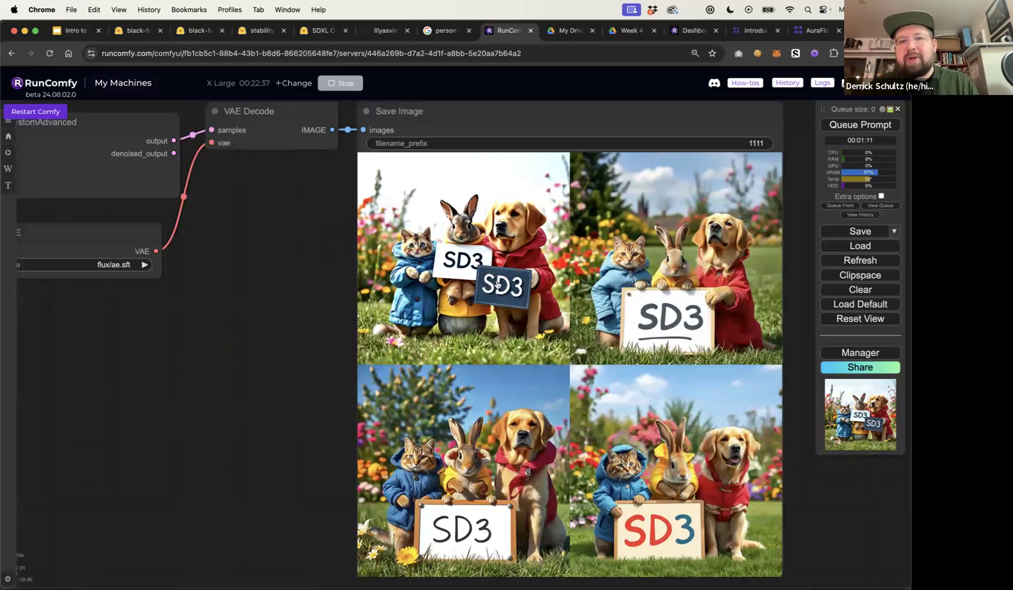